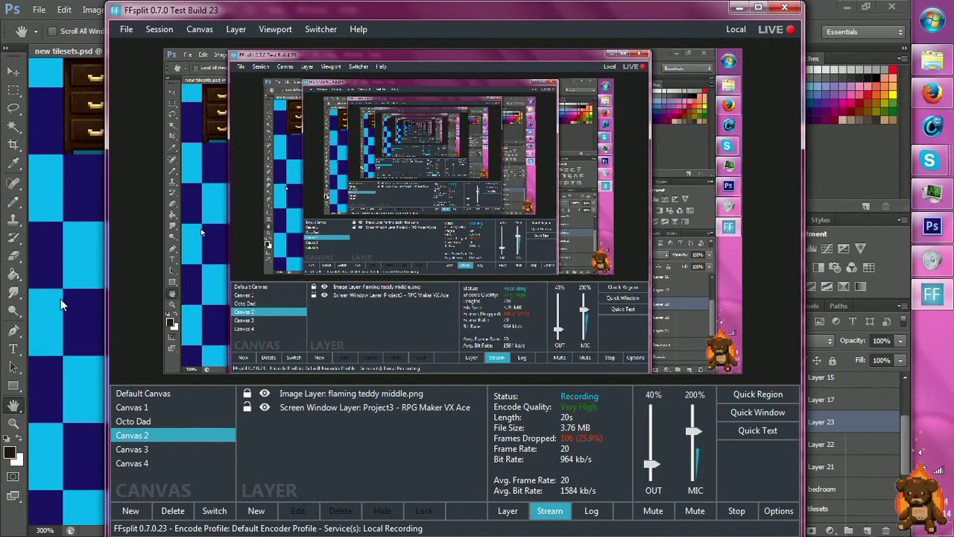
Switch to new tilesets.psd in Photoshop and zoom in to 1200% on the light wooden side-facing chair.
left_click(68, 309)
scroll(304, 292, "up", 1)
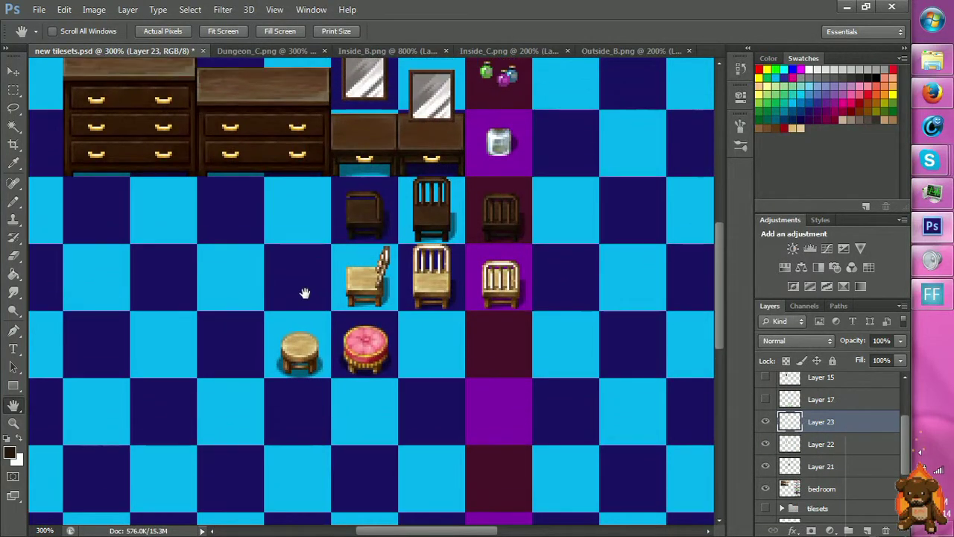
key("z")
left_click(332, 306)
left_click(336, 305)
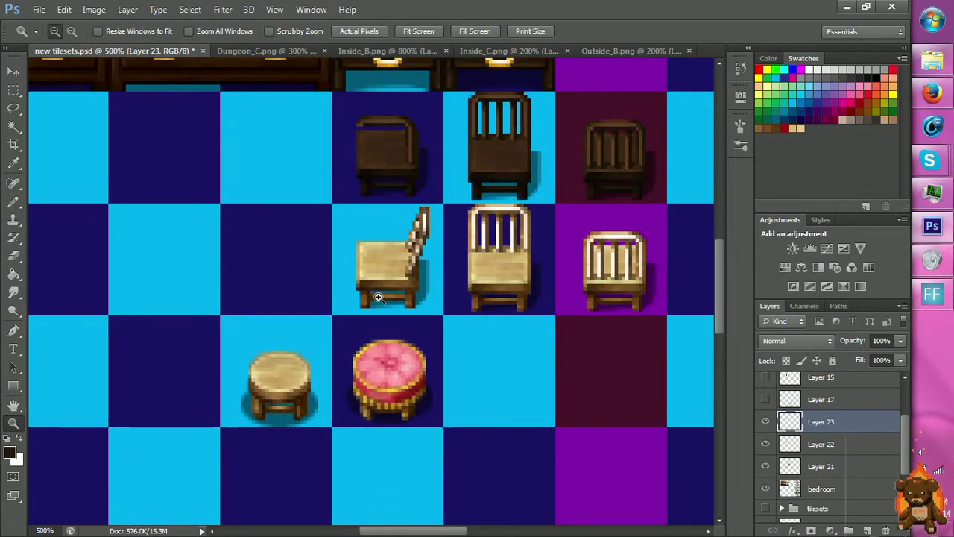
left_click(379, 298)
left_click(379, 299)
left_click(476, 247)
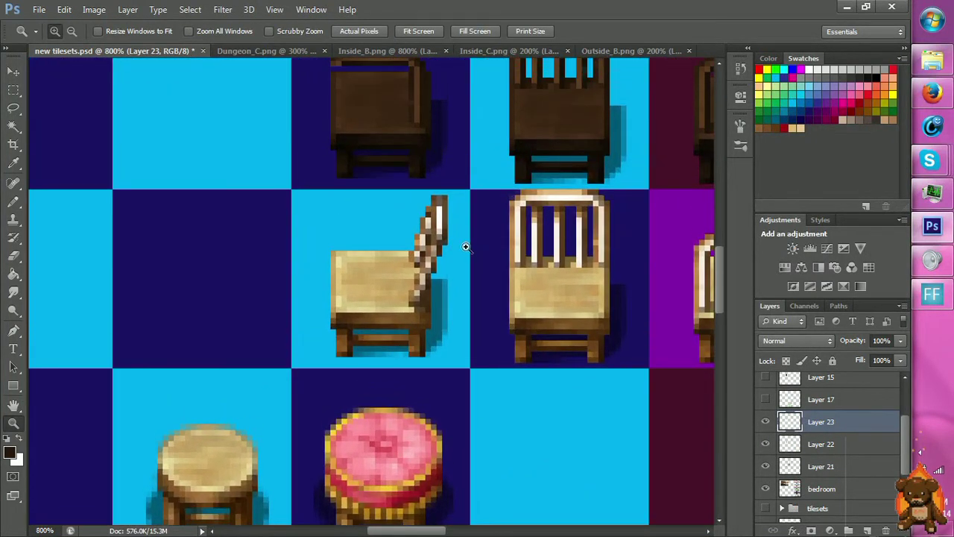
left_click(437, 256)
key("m")
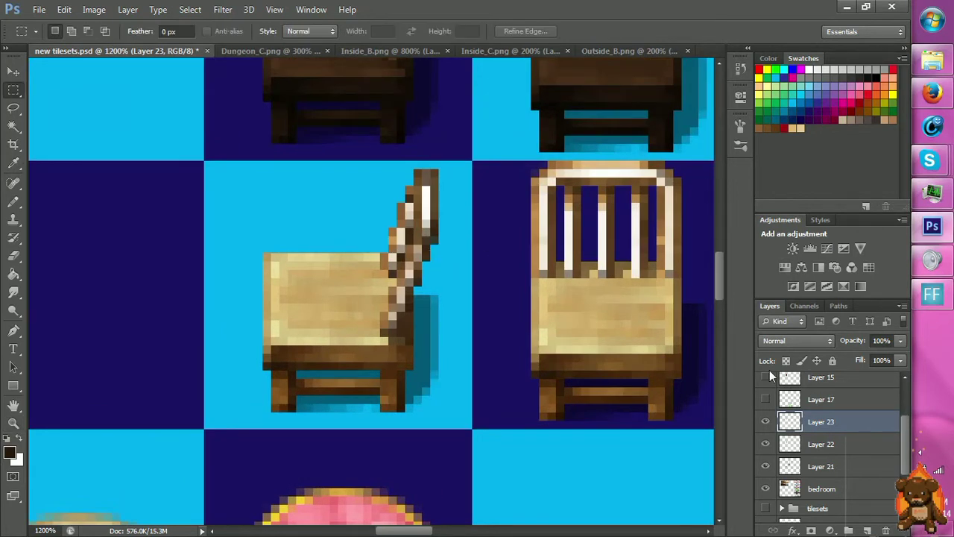
Hide and show Layer 23 and Layer 22 in turn to check which chair parts each one holds.
left_click(766, 422)
left_click(765, 422)
left_click(767, 444)
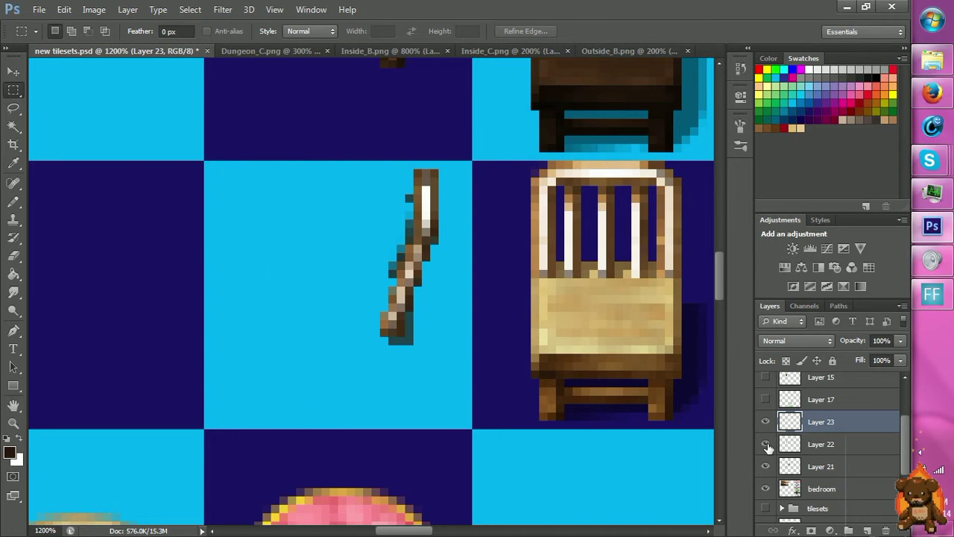
left_click(766, 444)
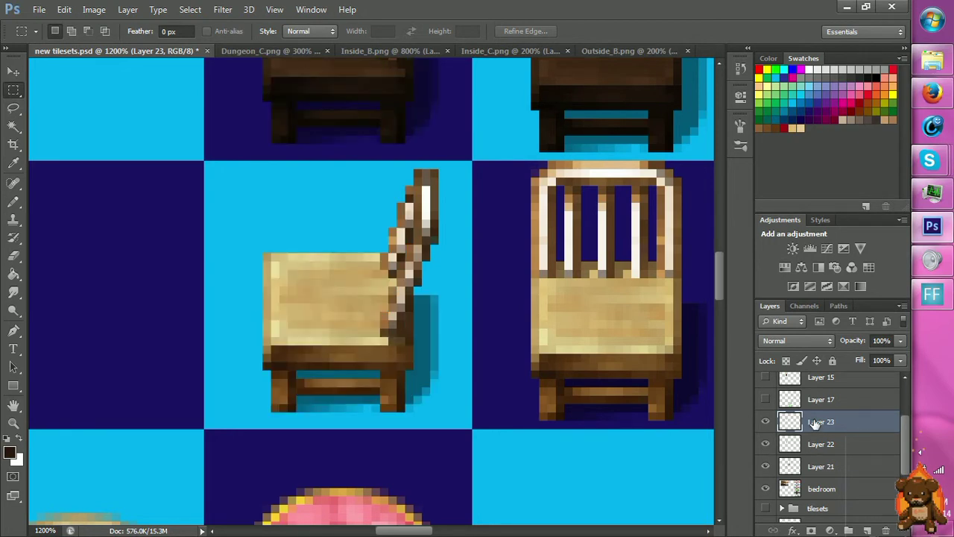
Try to merge Layer 23 down into Layer 22.
key("ctrl+e")
left_click(766, 421)
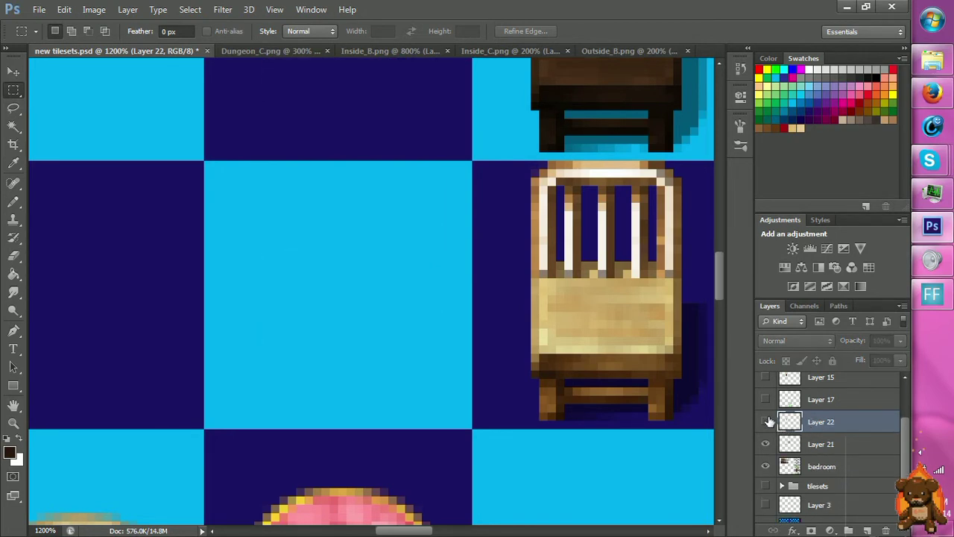
key("ctrl+z")
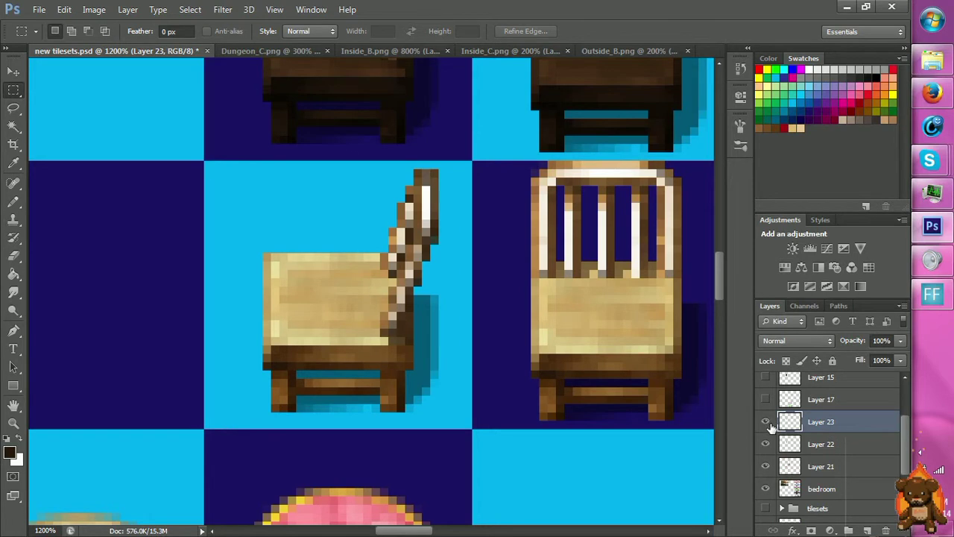
Recheck the chair parts on Layer 22 by hiding and showing it, and clear the restored selection.
left_click(766, 444)
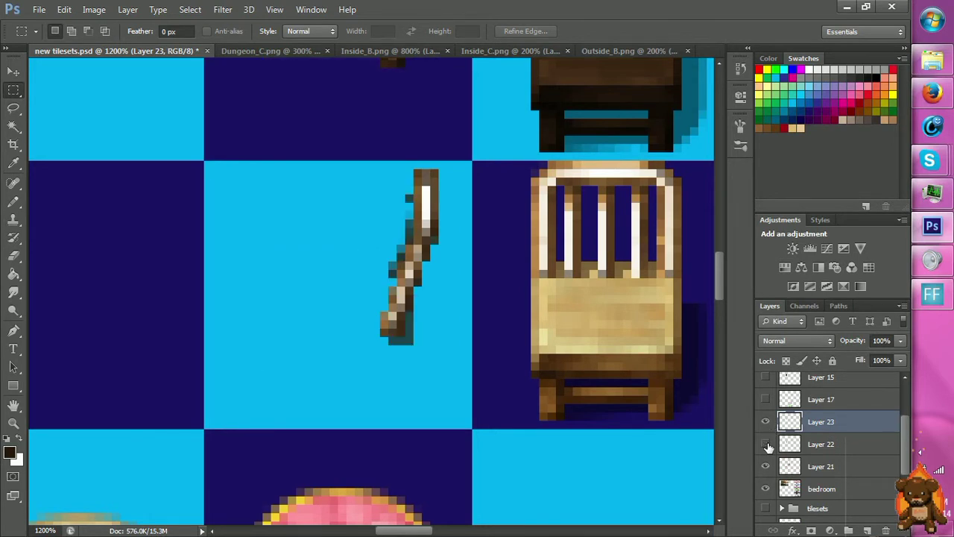
left_click(767, 444)
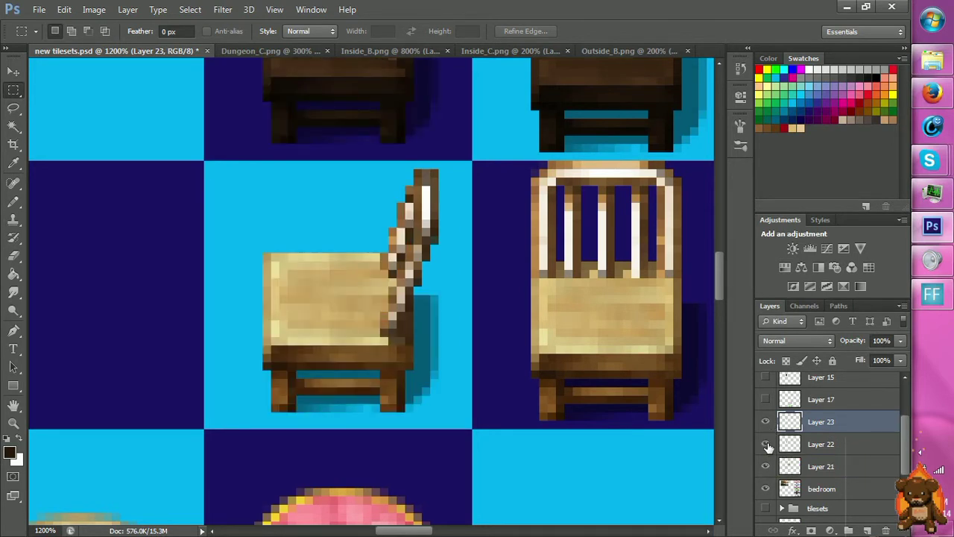
key("ctrl+shift+d")
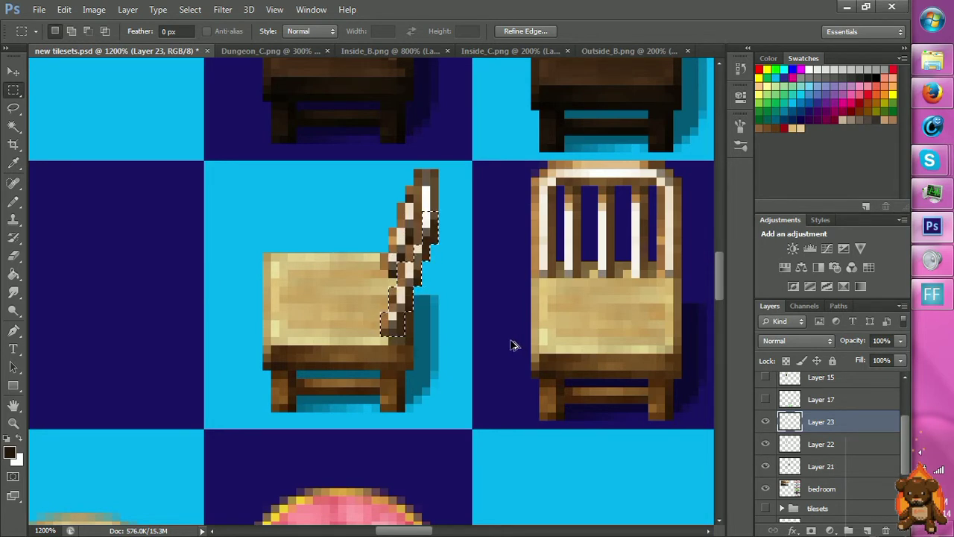
key("ctrl+d")
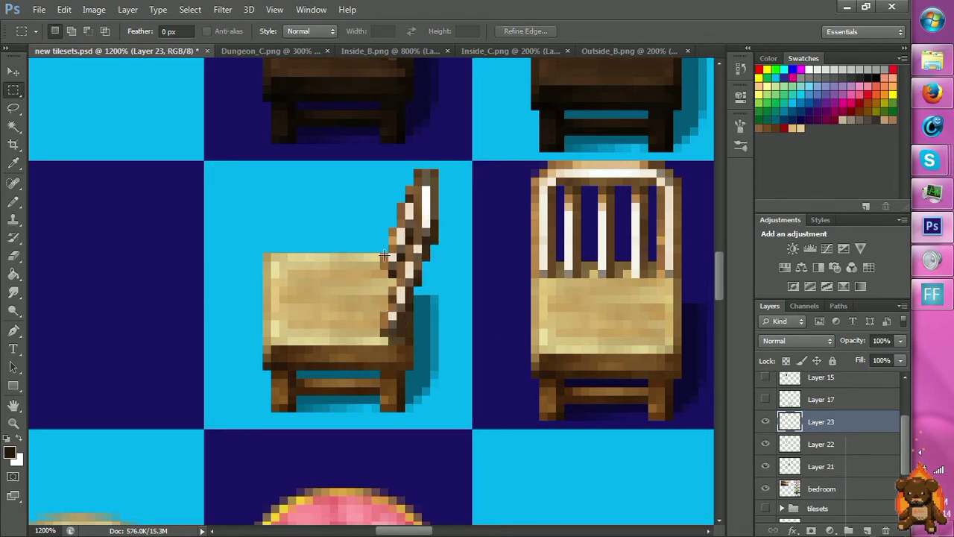
Select the upper part of the light side-facing chair's backrest and check it with Layer 22 hidden.
mouse_move(383, 256)
left_mouse_down()
mouse_move(400, 260)
mouse_move(400, 276)
mouse_move(398, 217)
mouse_move(427, 278)
left_mouse_up()
left_click_drag(407, 202, 440, 195)
left_click(766, 443)
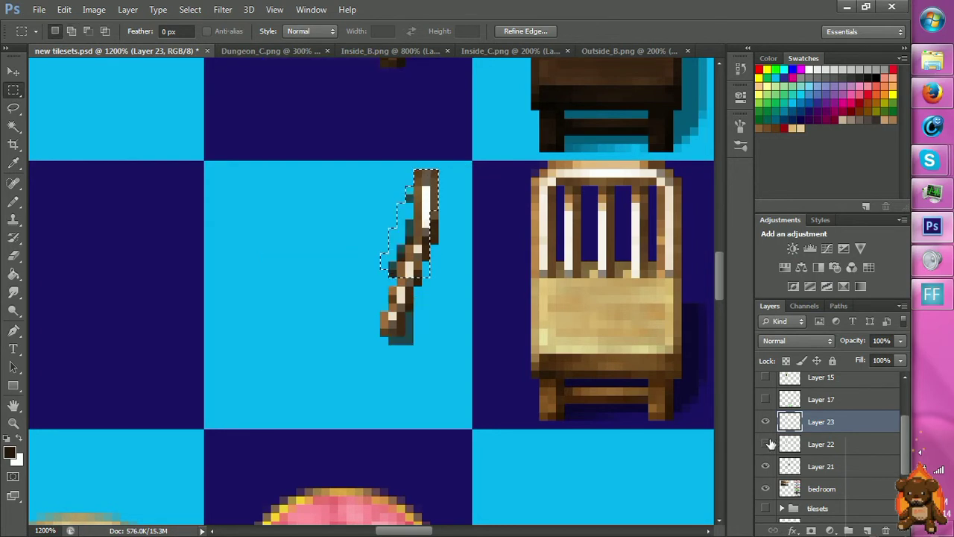
left_click(766, 444)
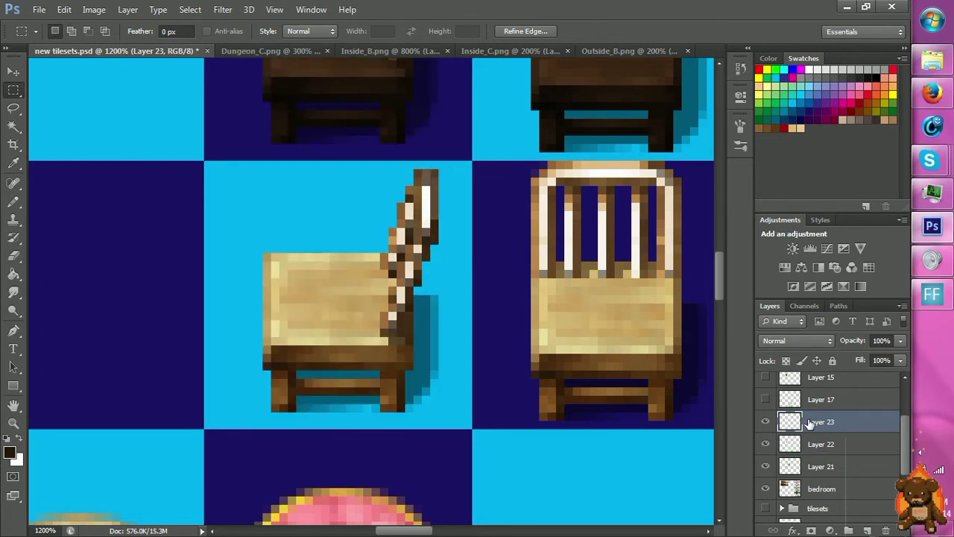
Try to move the selected backrest pieces from Layer 23 onto a separate layer.
key("Delete")
key("ctrl+d")
key("ctrl+j")
key("v")
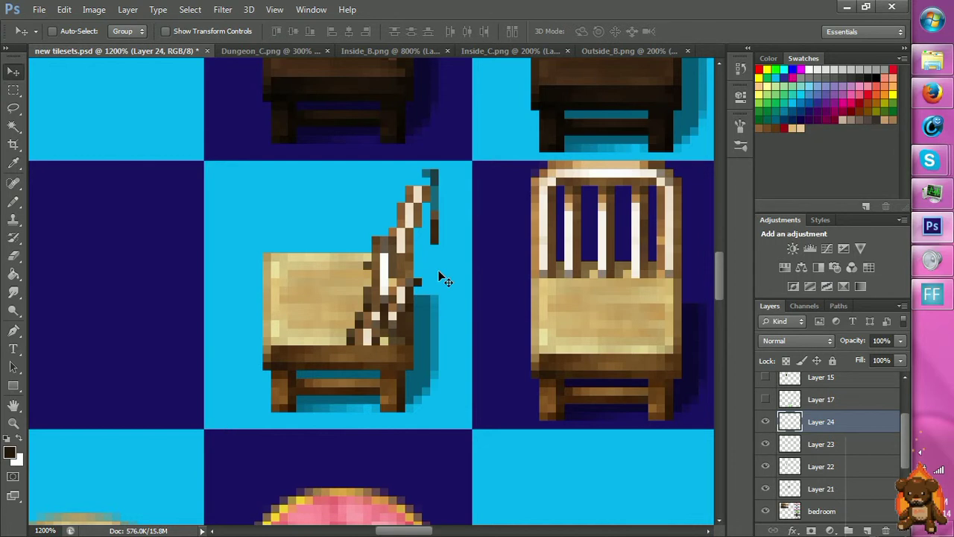
left_click_drag(443, 272, 477, 221)
key("ctrl+alt+z")
key("ctrl+alt+z")
key("ctrl+alt+z")
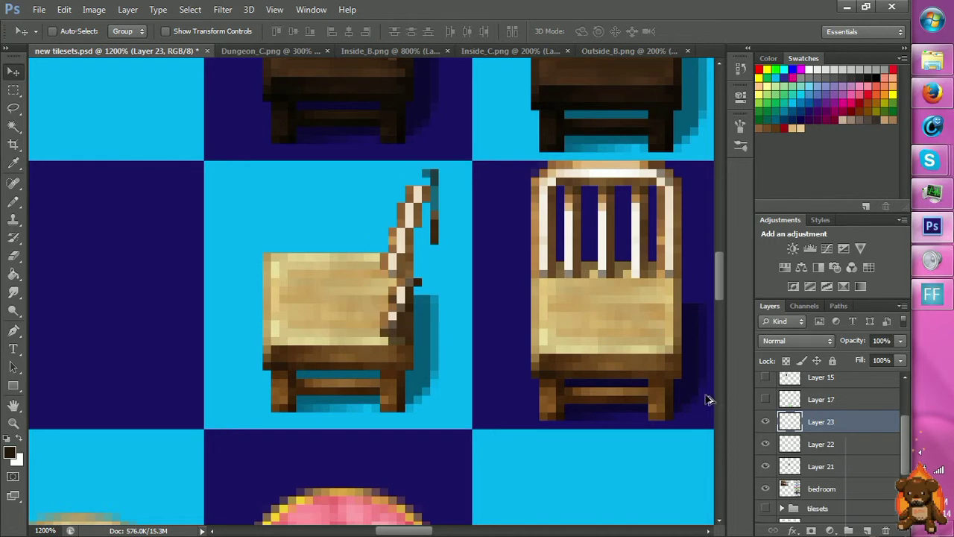
left_click(766, 422)
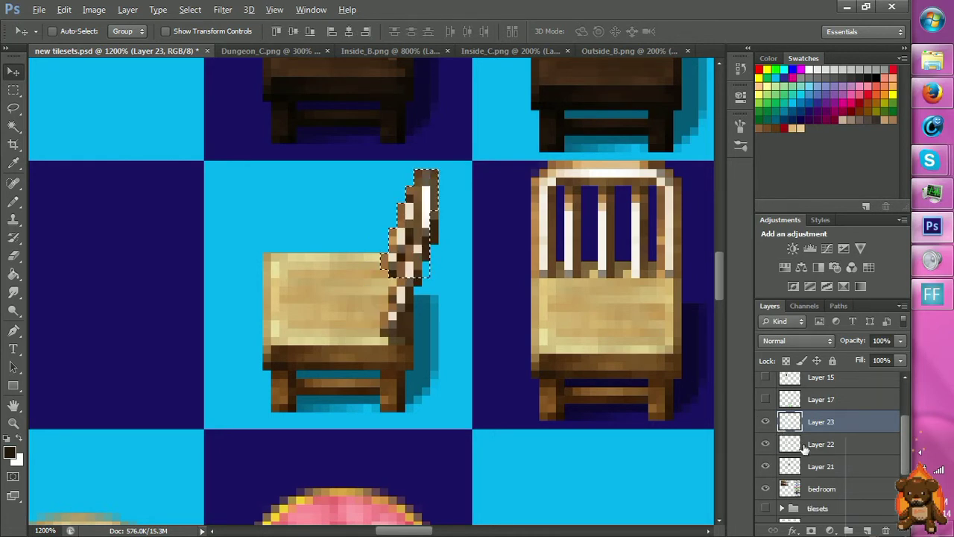
key("ctrl+alt+z")
key("ctrl+alt+z")
key("ctrl+alt+z")
key("ctrl+alt+z")
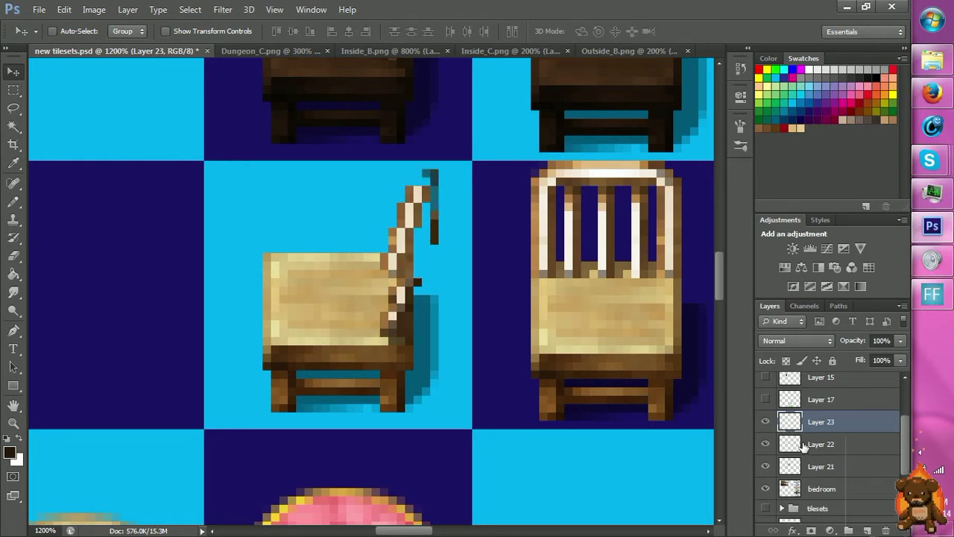
Move the selected backrest pieces from Layer 22 onto a new layer in their original position, and merge Layer 23 into it.
left_click(807, 446)
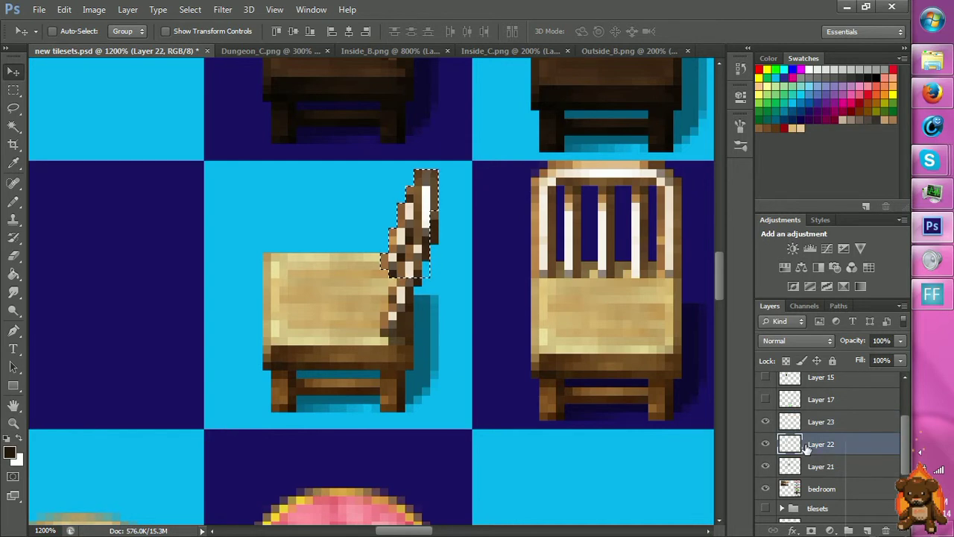
key("ctrl+alt+z")
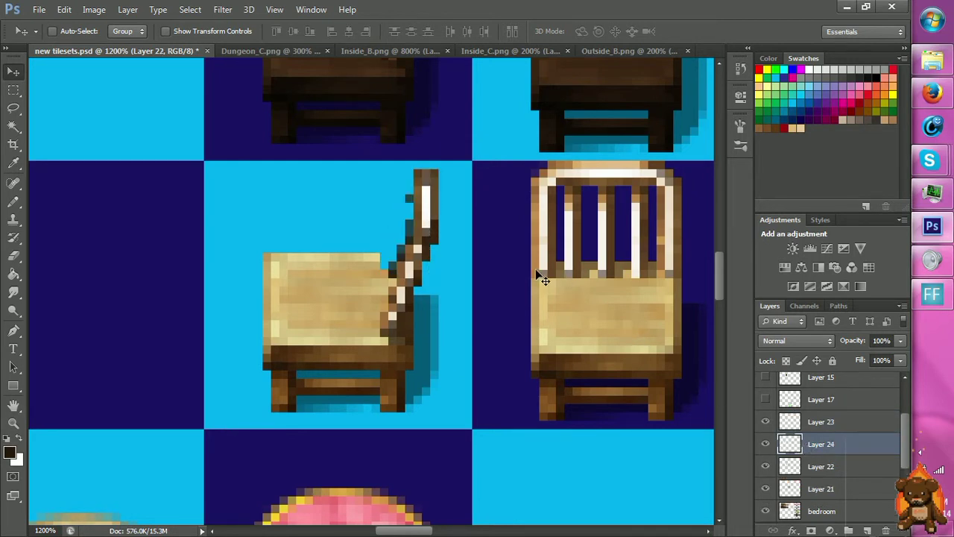
key("ctrl+v")
left_click_drag(348, 298, 401, 236)
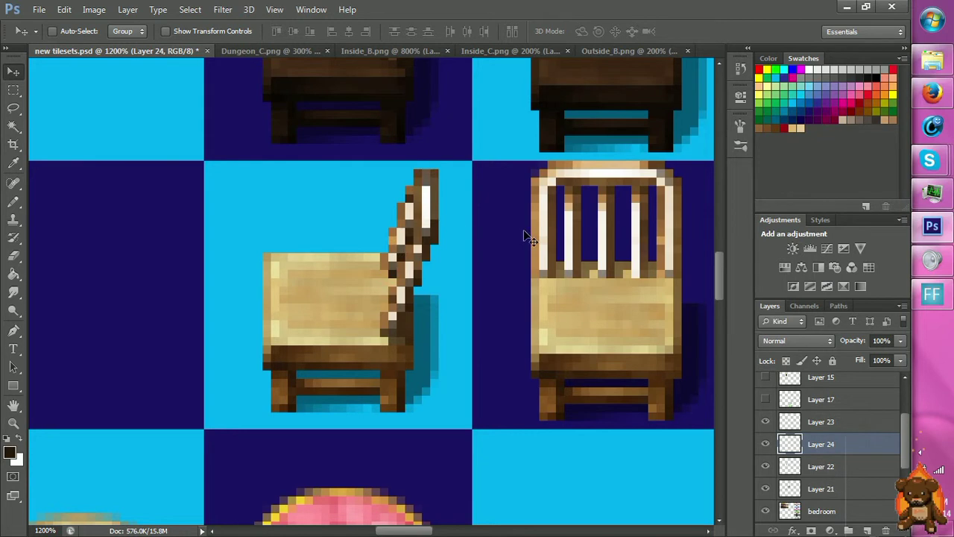
left_click(798, 423)
key("ctrl+e")
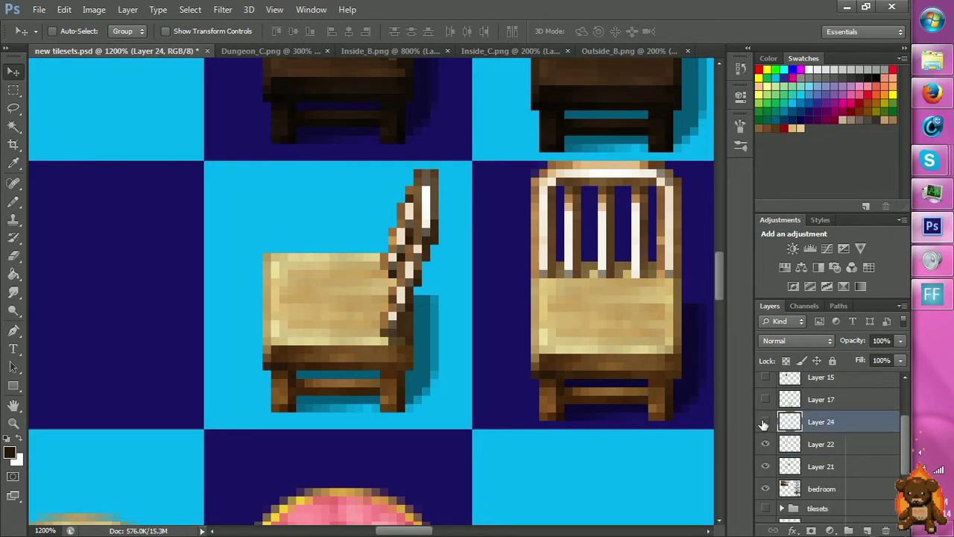
left_click(765, 422)
left_click(764, 421)
Try to select the merged backrest with the Magic Wand tool at tolerance 32.
key("m")
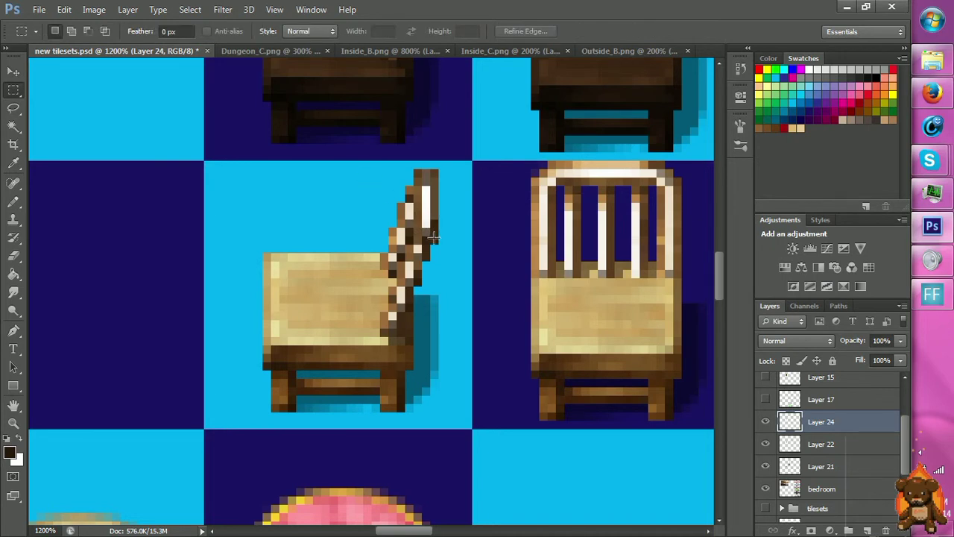
key("w")
left_click(348, 231)
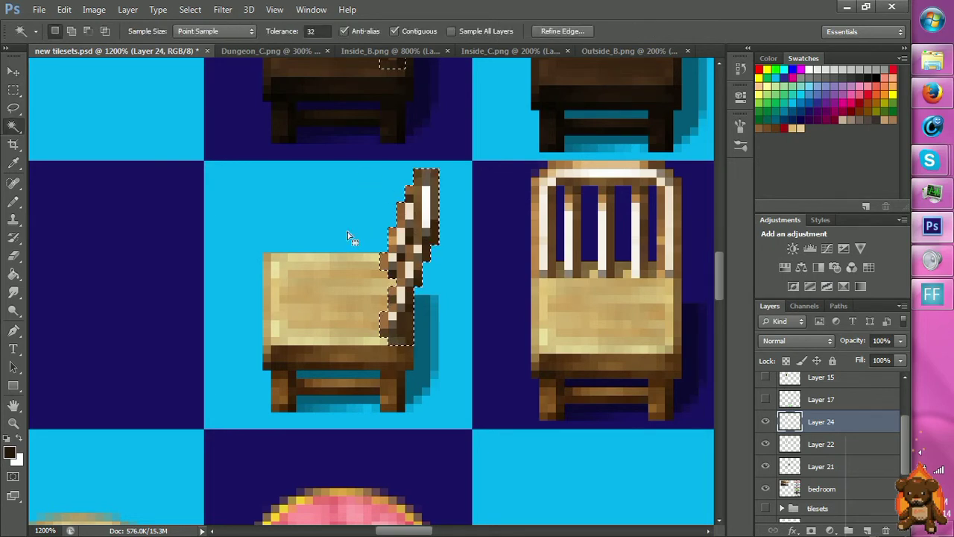
scroll(347, 232, "up", 5)
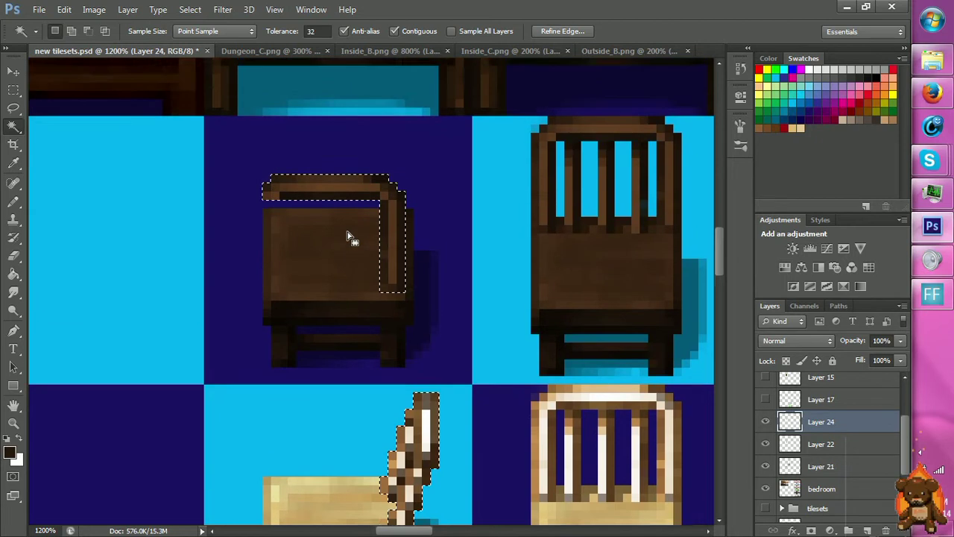
scroll(348, 232, "down", 2)
key("m")
key("ctrl+d")
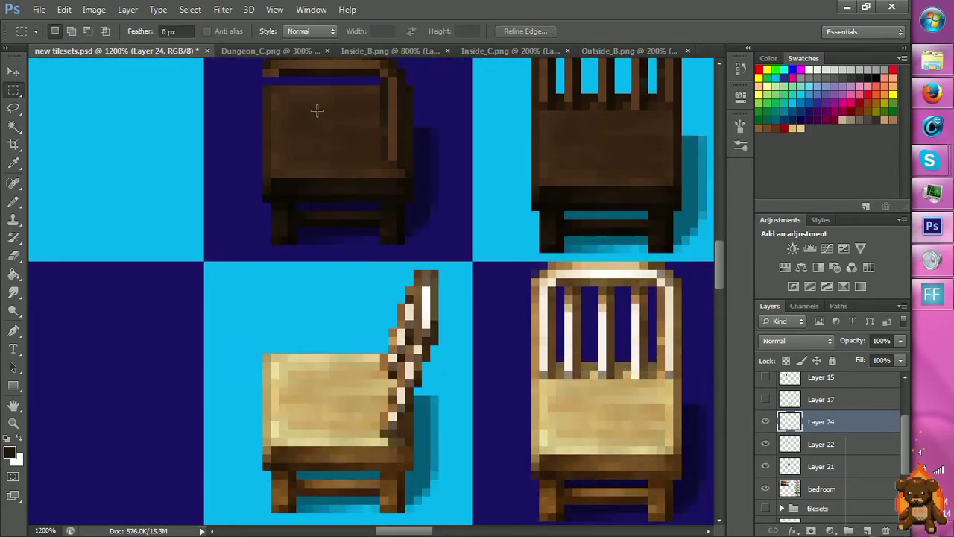
Select the light side-facing chair's whole backrest with combined rectangular marquee areas, leaving out the dark chair above.
left_click_drag(350, 266, 468, 320)
left_click(405, 348)
left_click_drag(331, 253, 462, 368)
left_click_drag(406, 317, 409, 382)
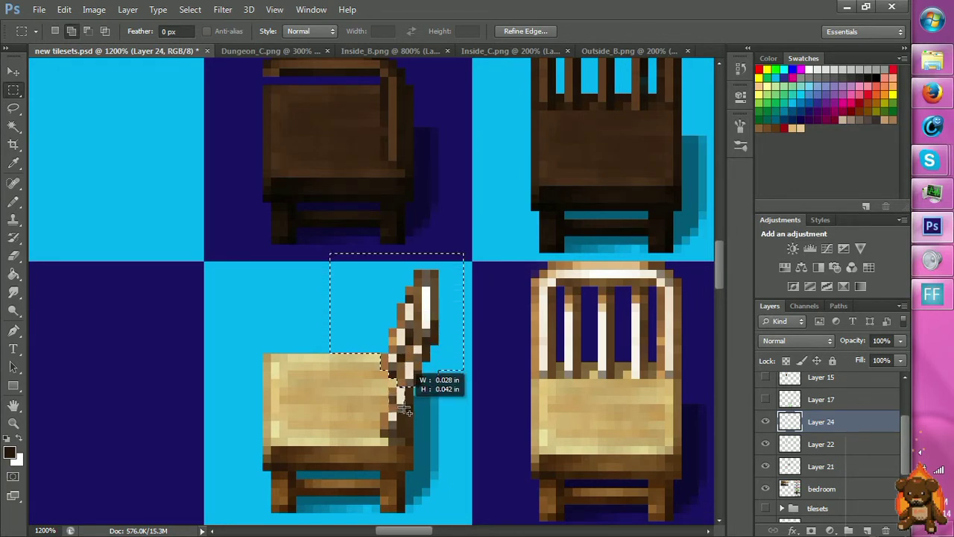
left_click_drag(389, 377, 403, 437)
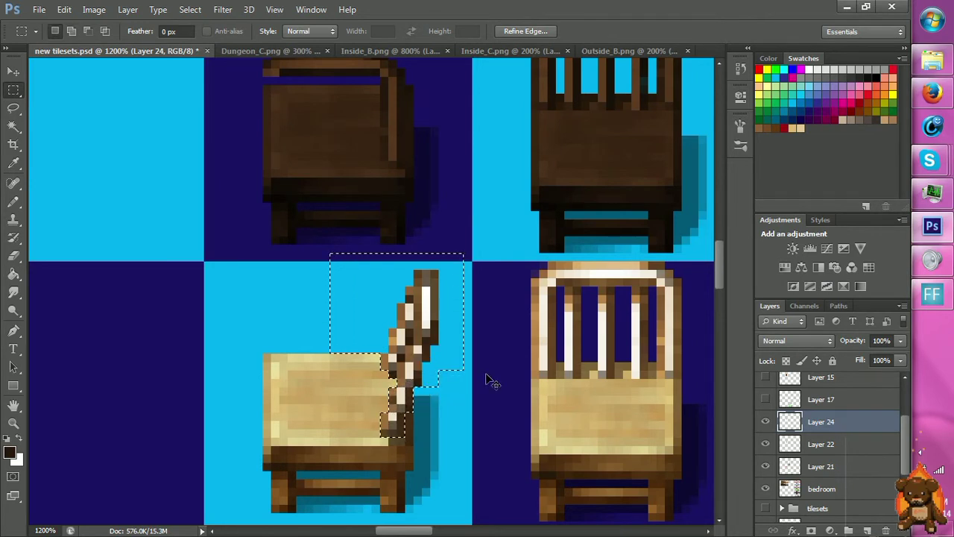
Apply a Brightness/Contrast adjustment to the selected backrest with brightness 62 and contrast -23, and clear the selection.
left_click(123, 10)
mouse_move(104, 15)
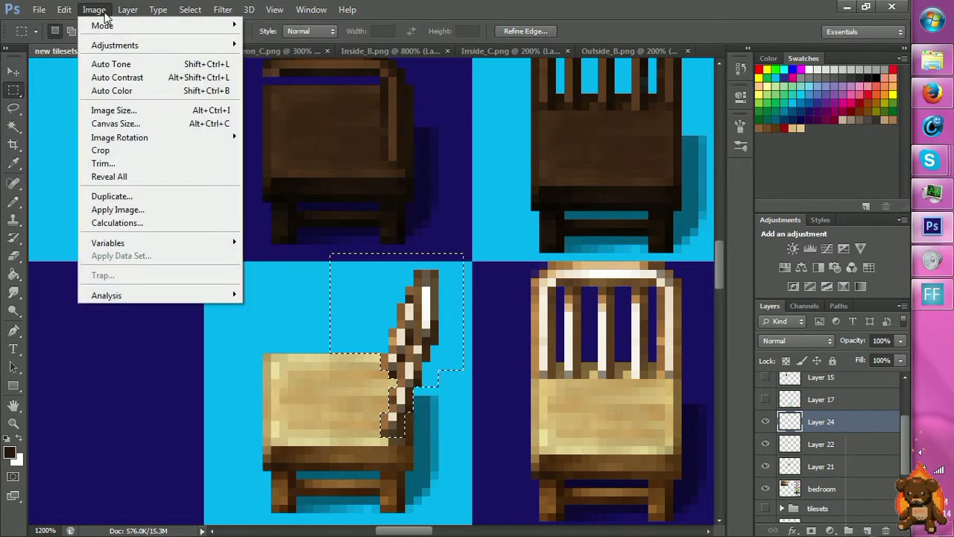
mouse_move(171, 46)
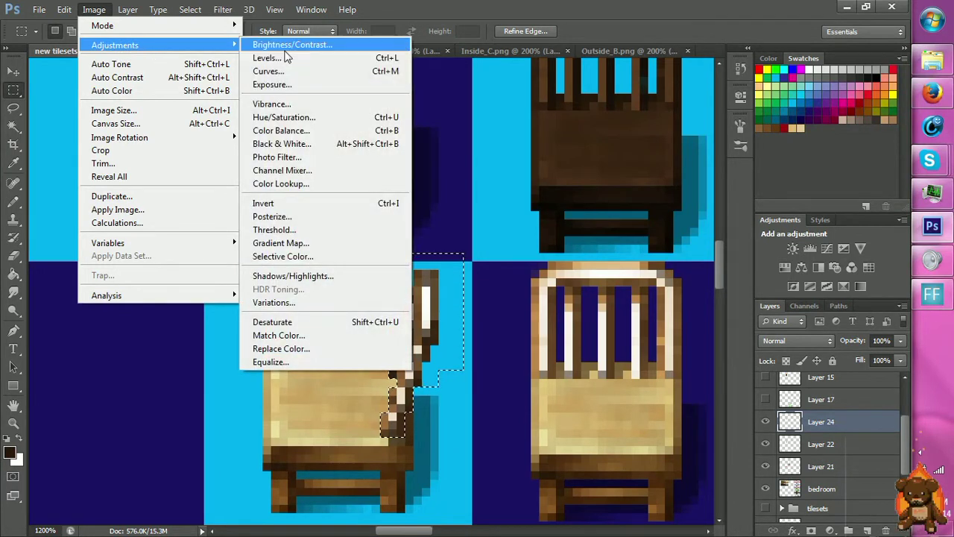
left_click(287, 47)
left_click(595, 171)
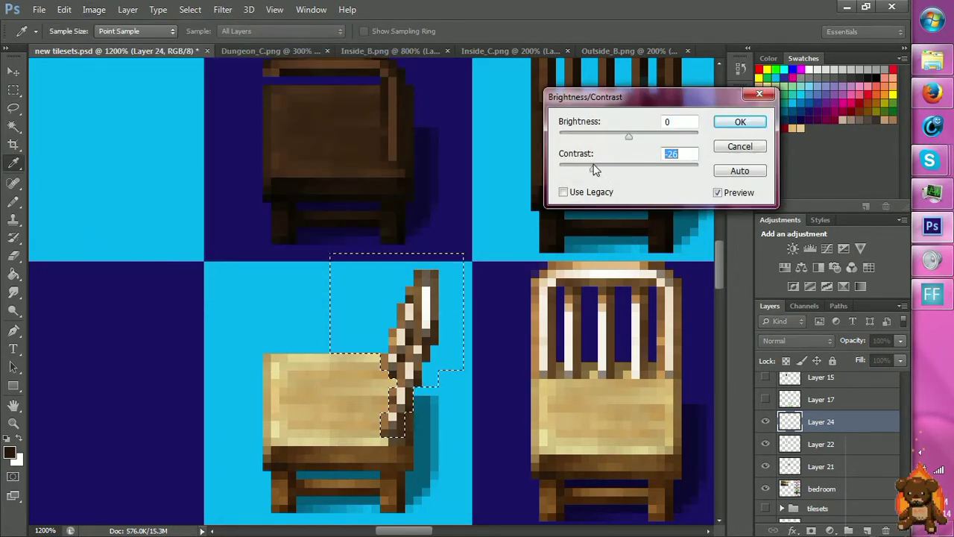
left_click_drag(629, 138, 658, 151)
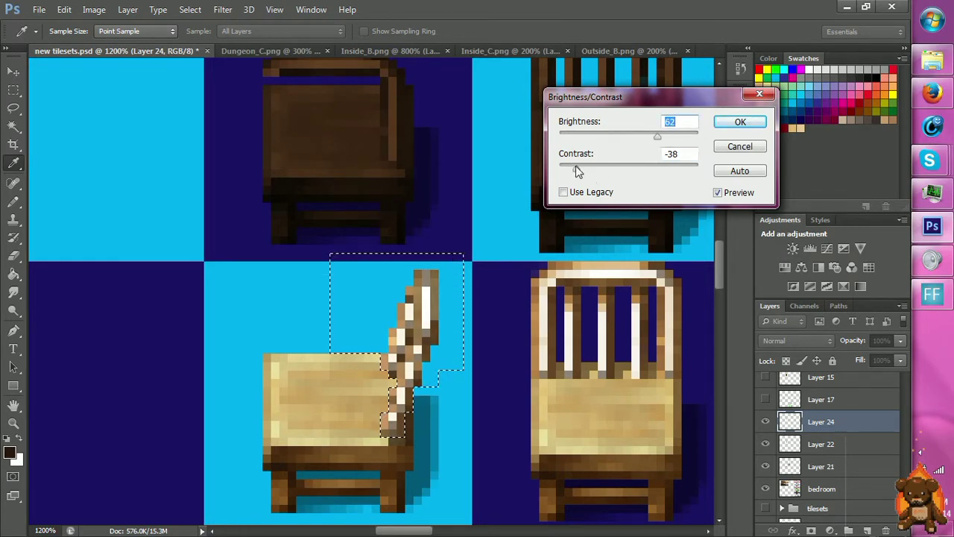
left_click_drag(575, 167, 588, 177)
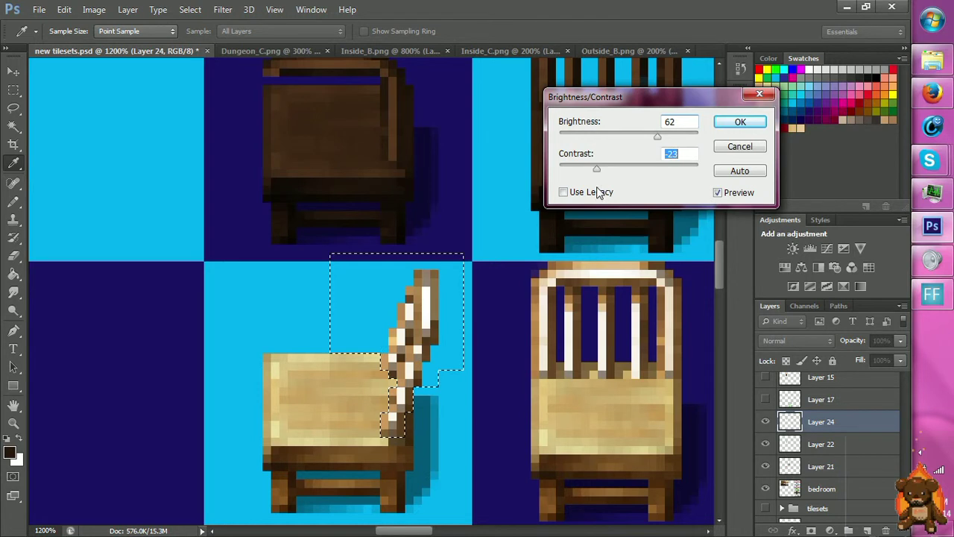
left_click(741, 123)
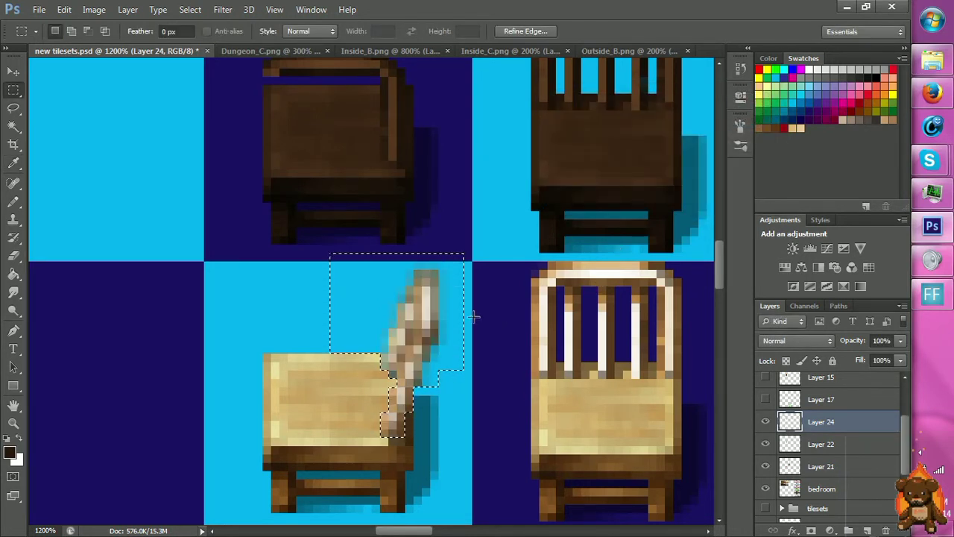
key("z")
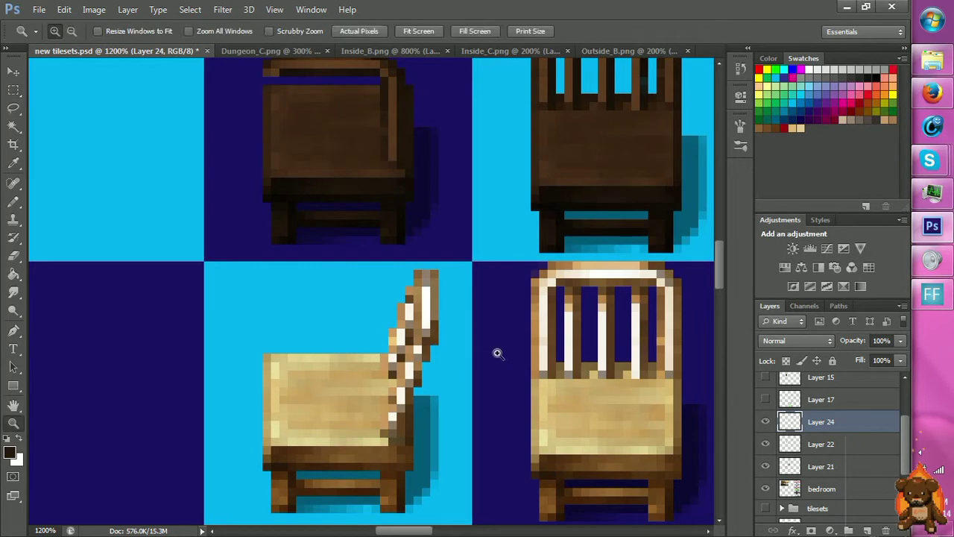
Review the brightened side-facing chair at whole-tileset scale and beside the other light chairs.
left_click(497, 351, "alt")
left_click(488, 391, "alt")
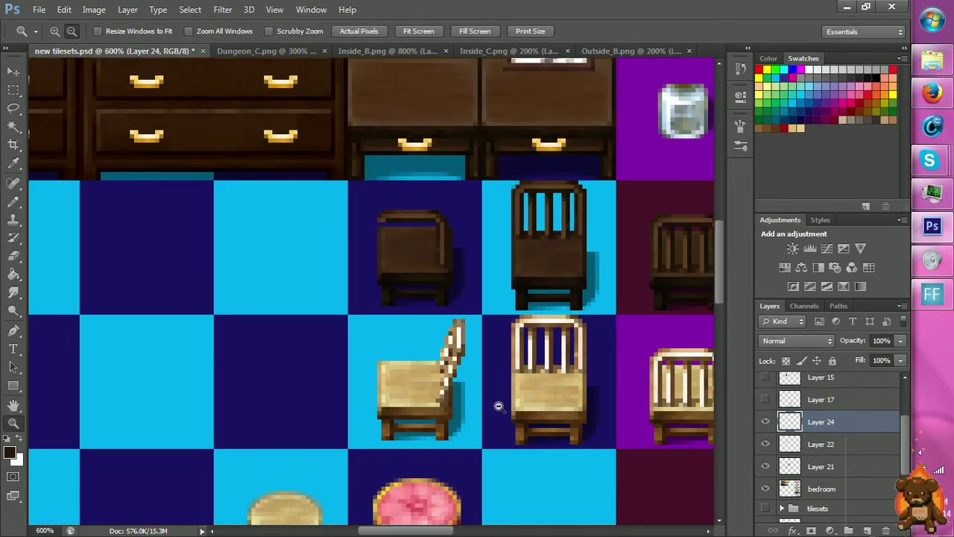
left_click(497, 405, "alt")
left_click(492, 425, "alt")
left_click(492, 442, "alt")
left_click(494, 443, "alt")
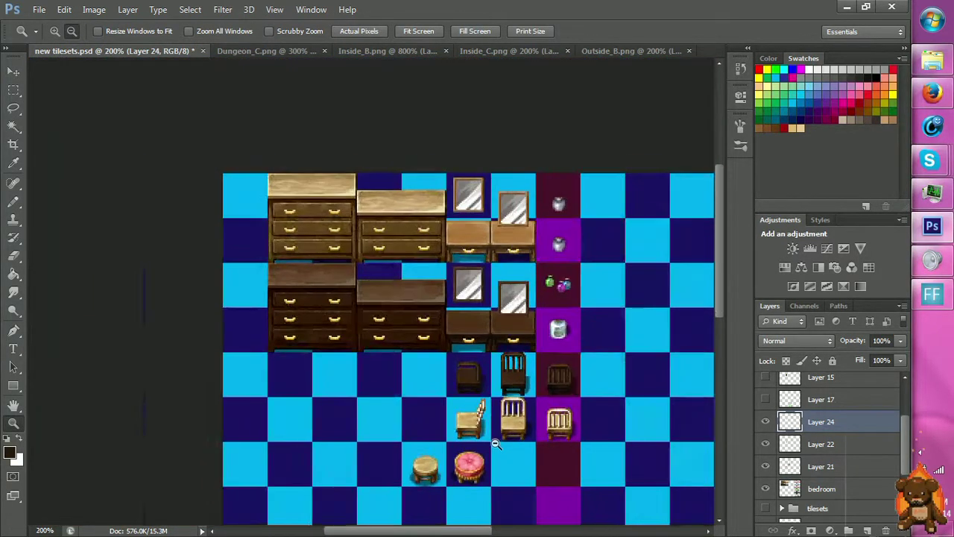
left_click(493, 436, "alt")
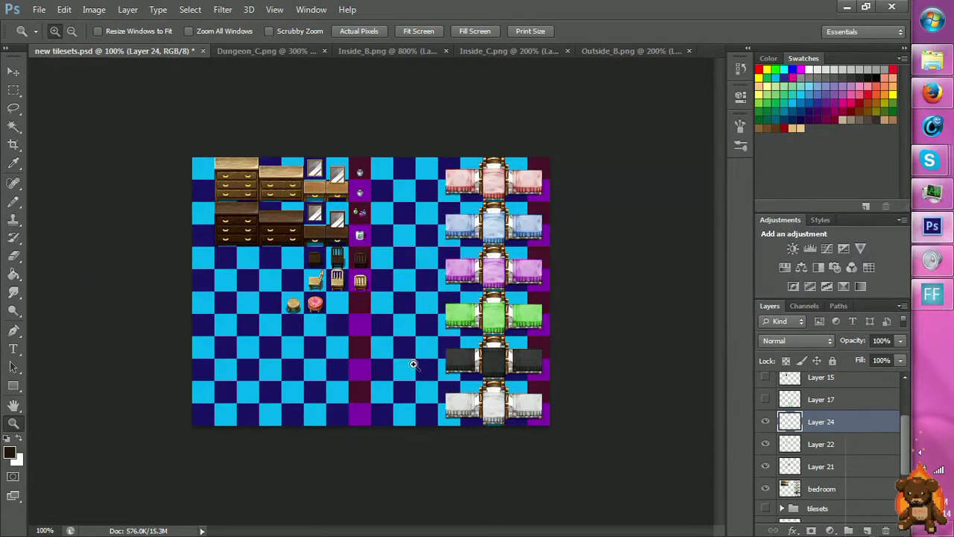
left_click(315, 293)
left_click(295, 280)
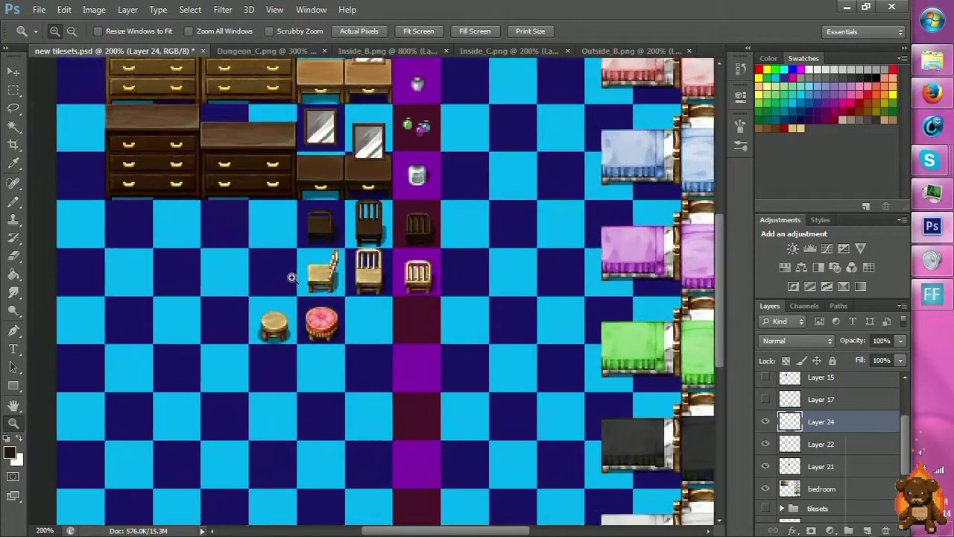
left_click(349, 268)
left_click(348, 266)
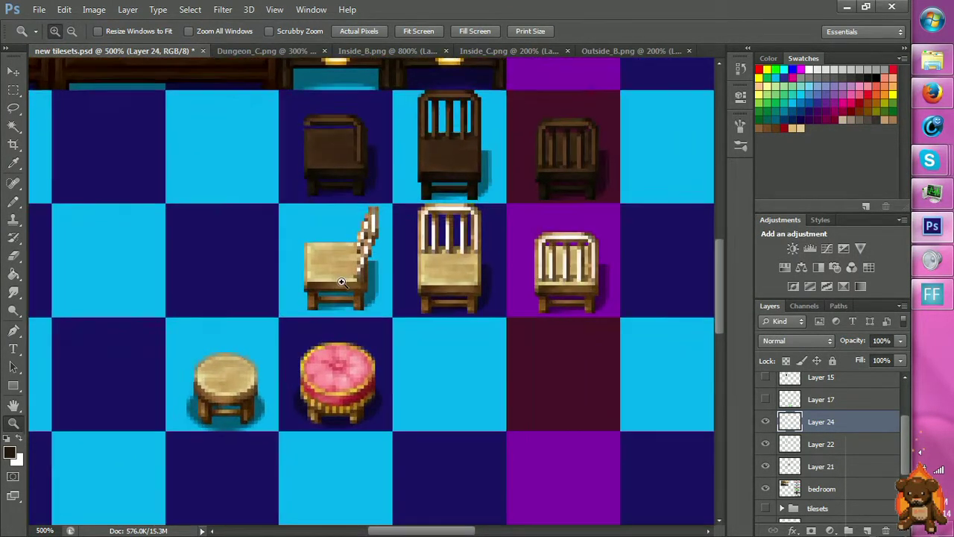
Shift the middle rows of the light side-facing chair's backrest one pixel to the right and clear the selection.
left_click(347, 263)
left_click(347, 260)
left_click(347, 259)
left_click(443, 234)
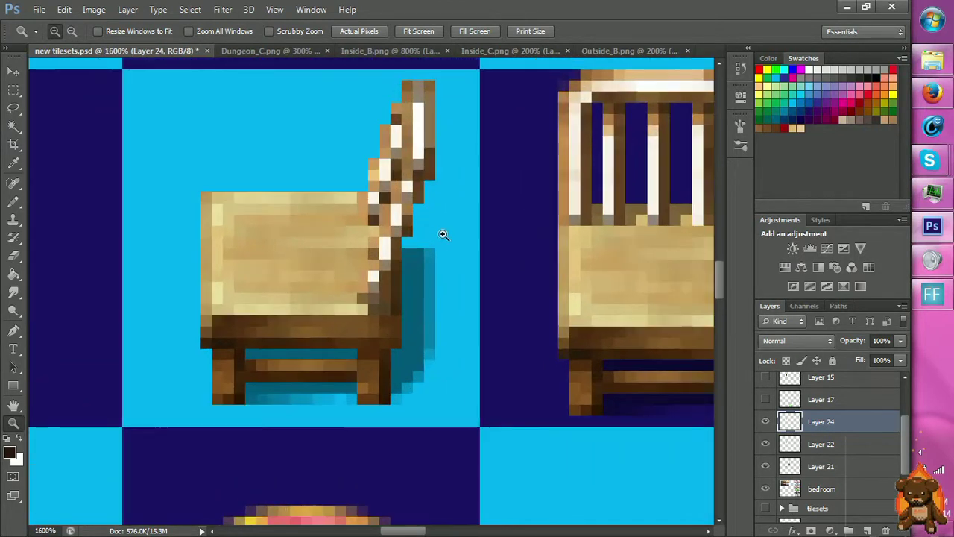
left_click(443, 235)
key("m")
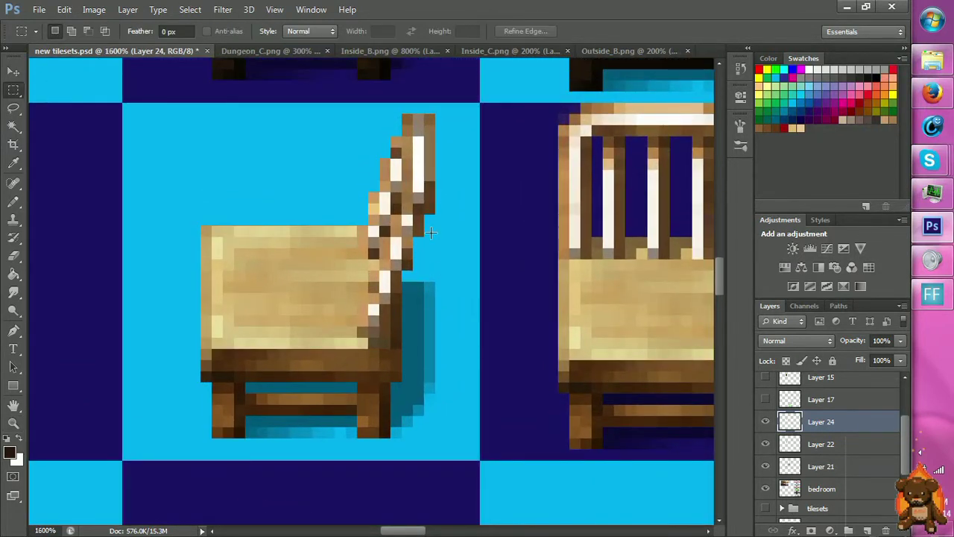
left_click_drag(372, 244, 442, 222)
key("v")
key("m")
key("v")
key("m")
key("ctrl+d")
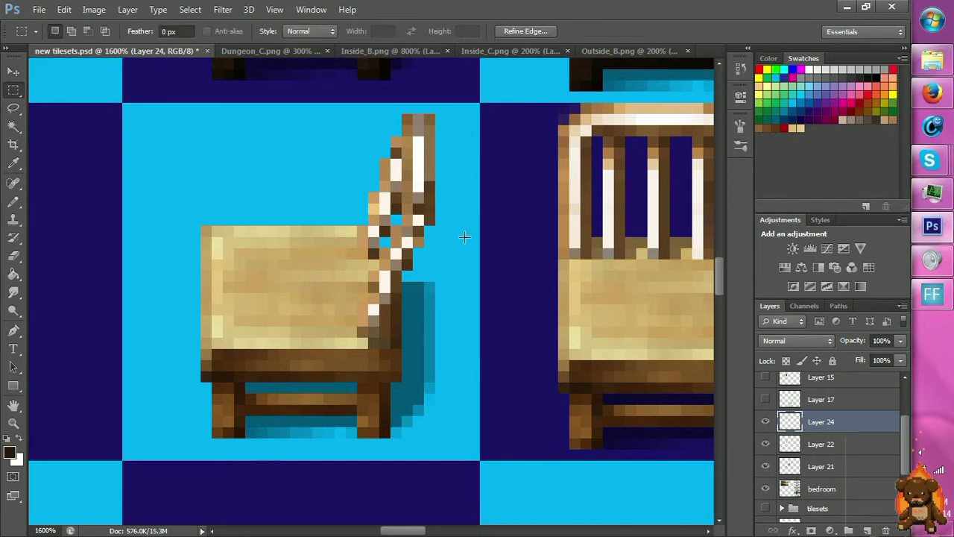
Move the small dark pixel pieces between the backrest slats down into the gaps in the middle rows, and clear the selection.
mouse_move(395, 185)
left_mouse_down()
mouse_move(402, 217)
mouse_move(385, 226)
mouse_move(407, 211)
left_mouse_up()
key("v")
left_click(386, 220)
key("ctrl+d")
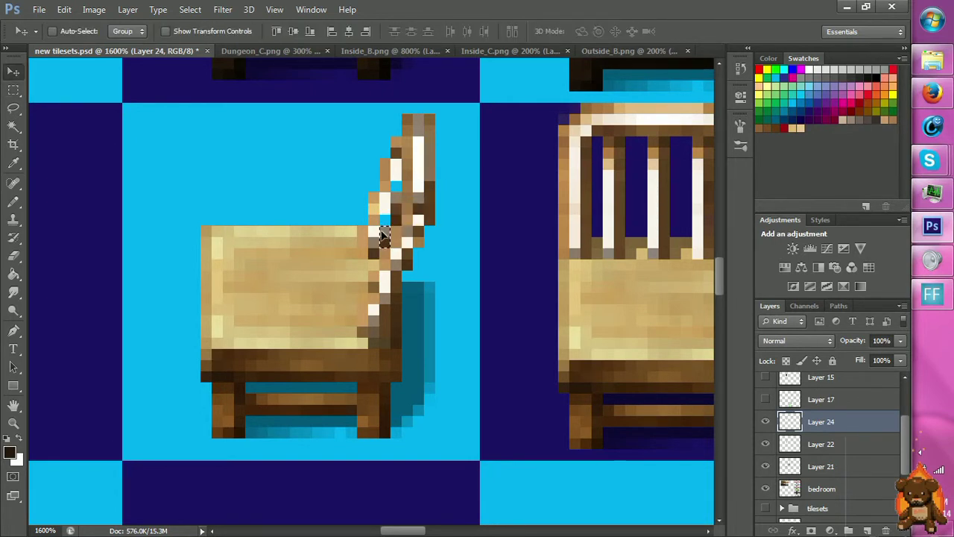
Fill the remaining backrest gaps with off-white sampled from the slat, and cover the stray white pixel on the rear post with grey-brown shading.
key("m")
key("i")
left_click(386, 200)
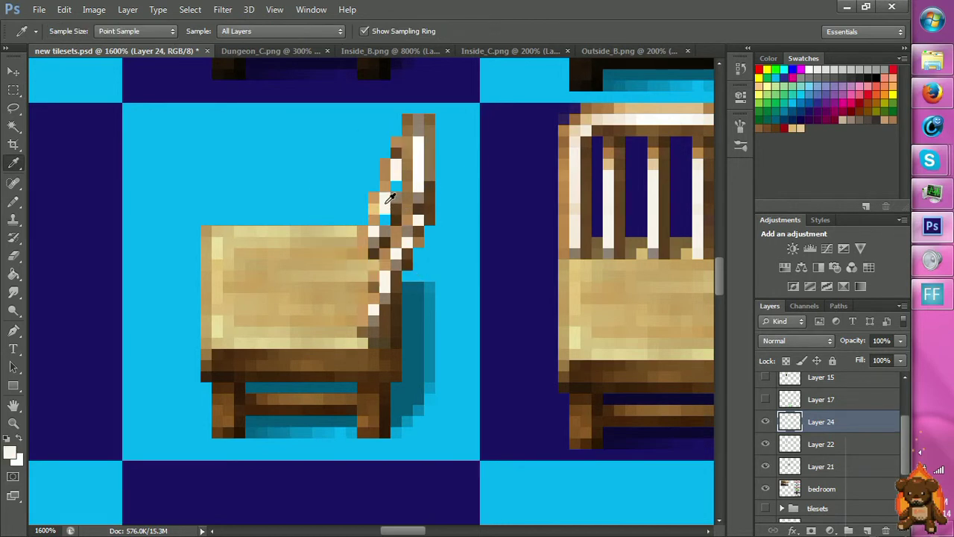
key("b")
left_click(385, 218)
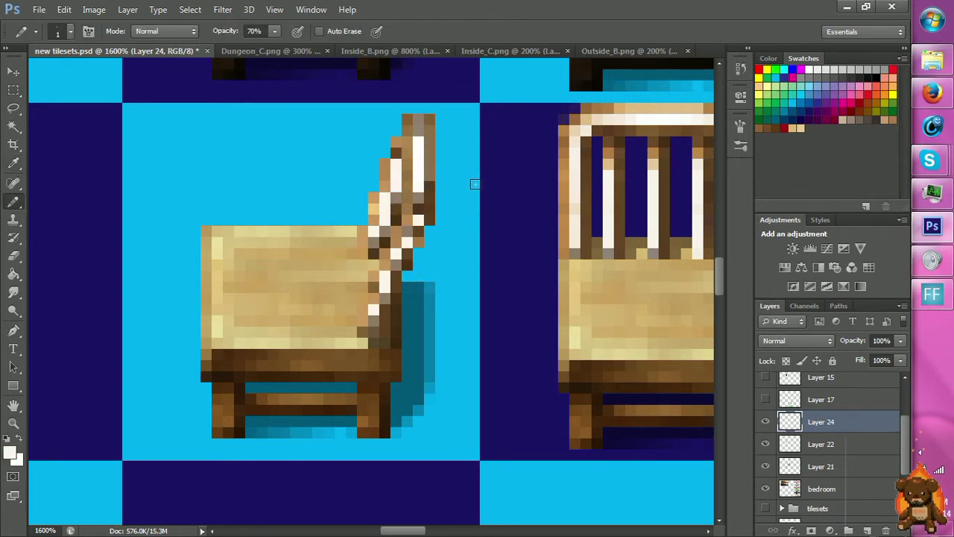
key("m")
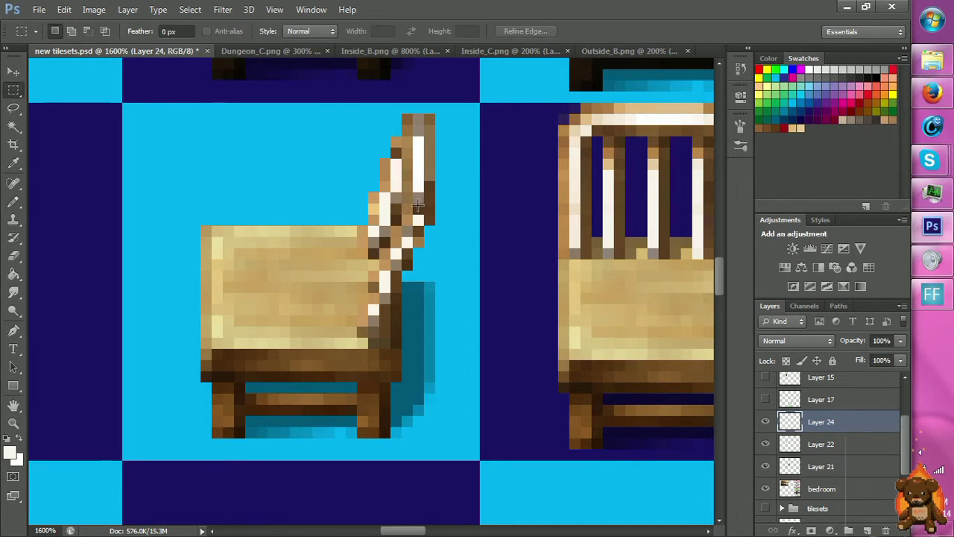
left_click_drag(417, 205, 419, 220)
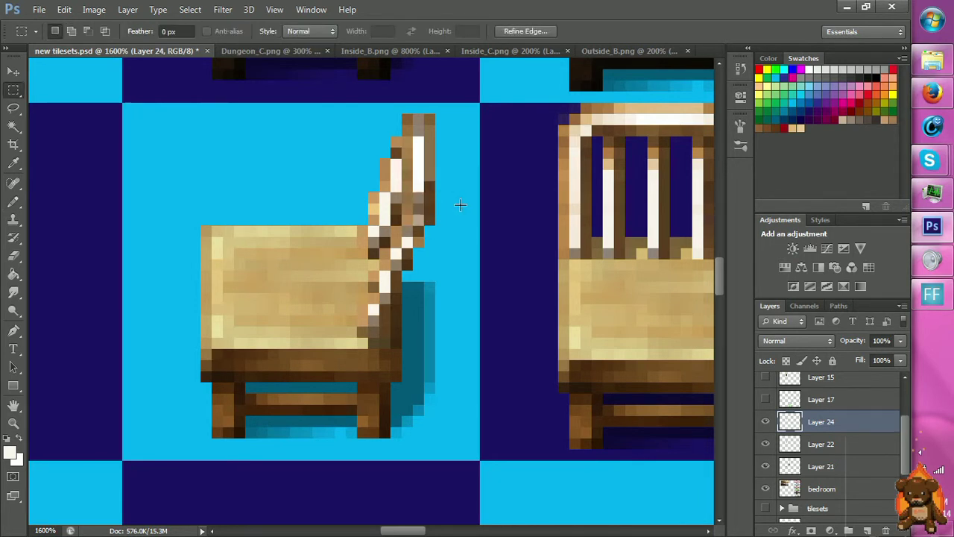
Darken the two bottom pixels of the backrest's rear edge with Brightness/Contrast at brightness -150 and contrast 76.
scroll(461, 206, "down", 1)
scroll(462, 211, "up", 2)
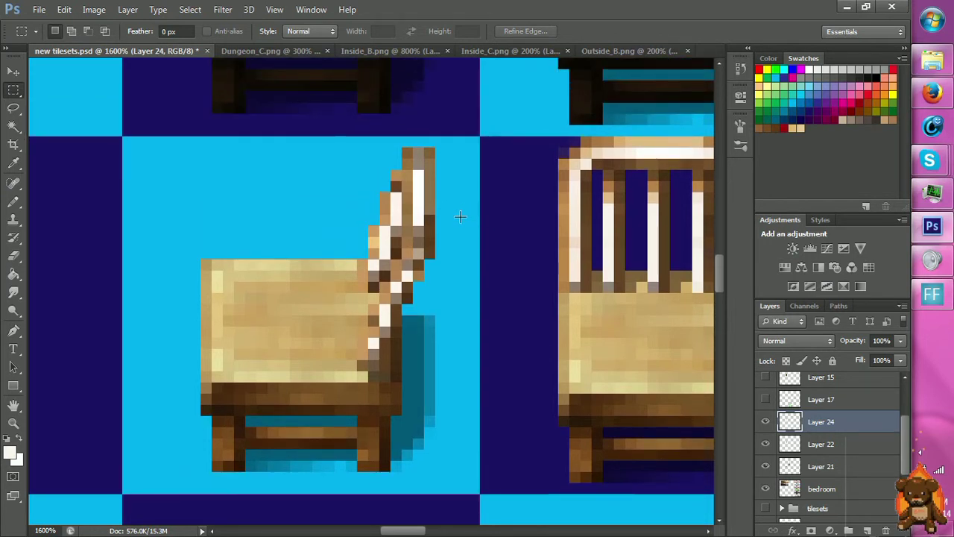
left_click_drag(397, 361, 395, 380)
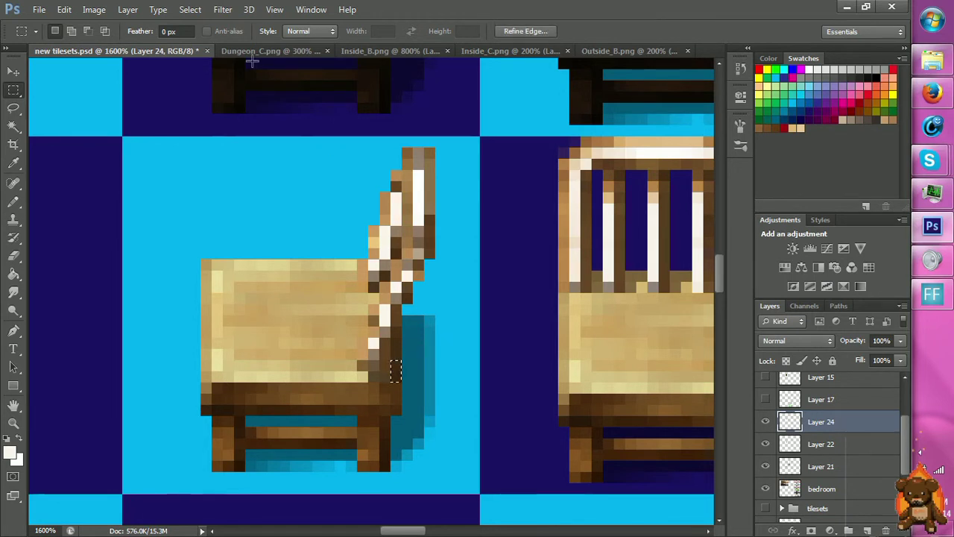
left_click(94, 9)
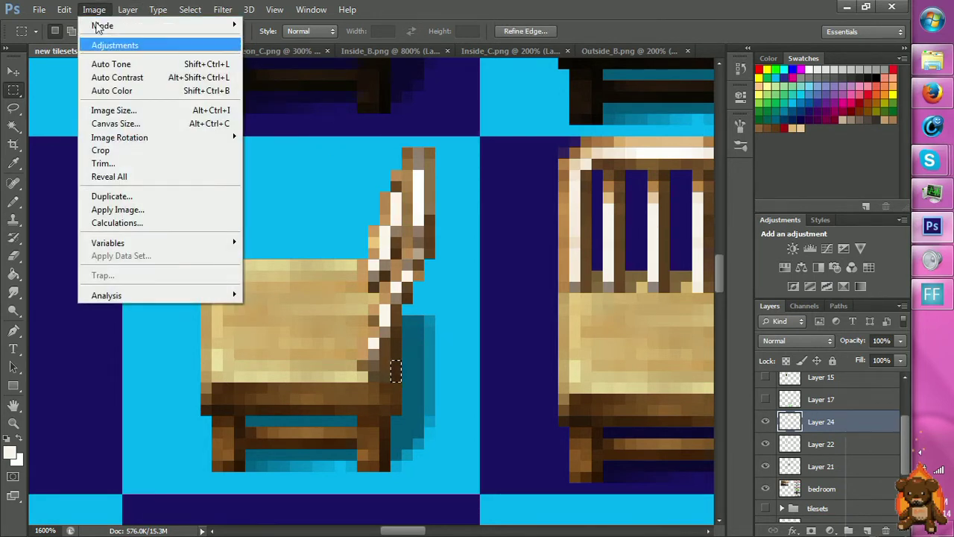
mouse_move(190, 49)
left_click(264, 45)
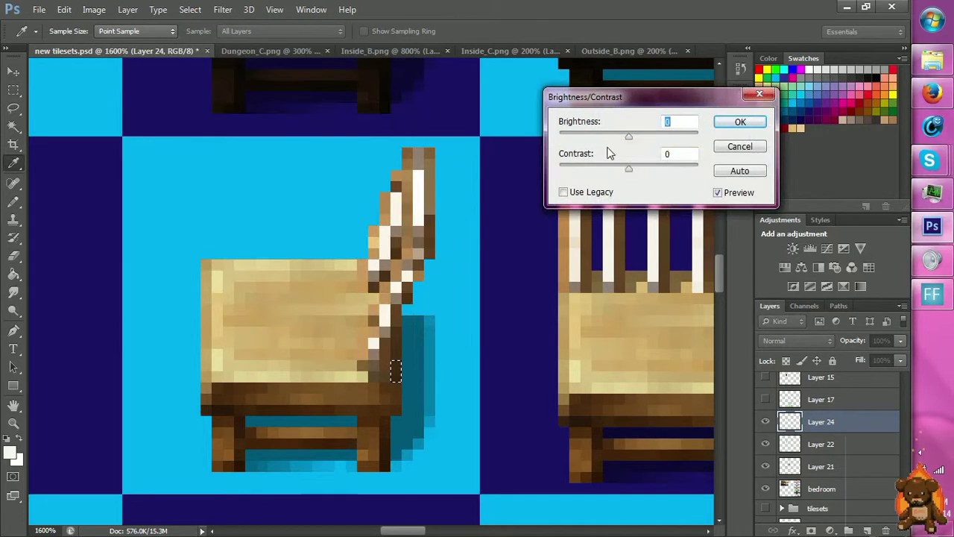
left_click_drag(600, 138, 559, 136)
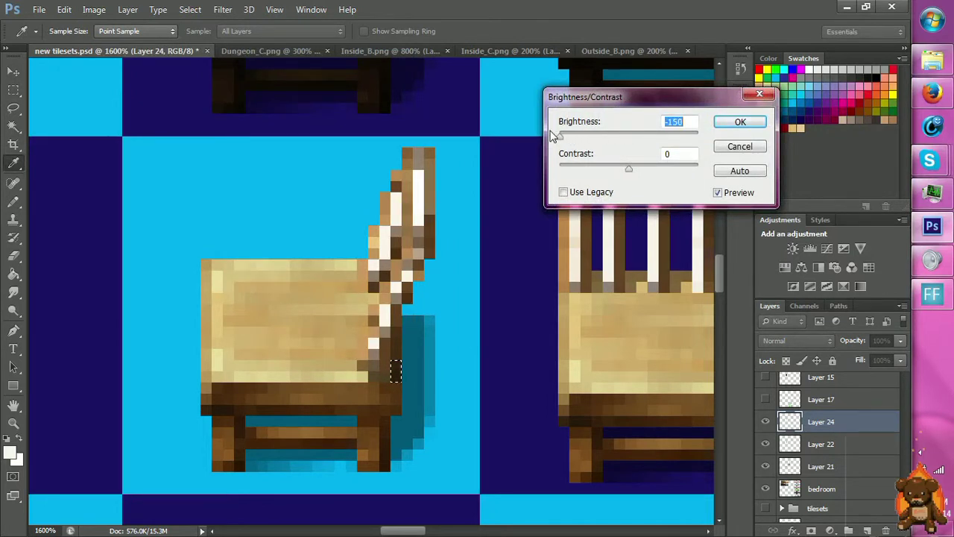
left_click_drag(630, 169, 684, 207)
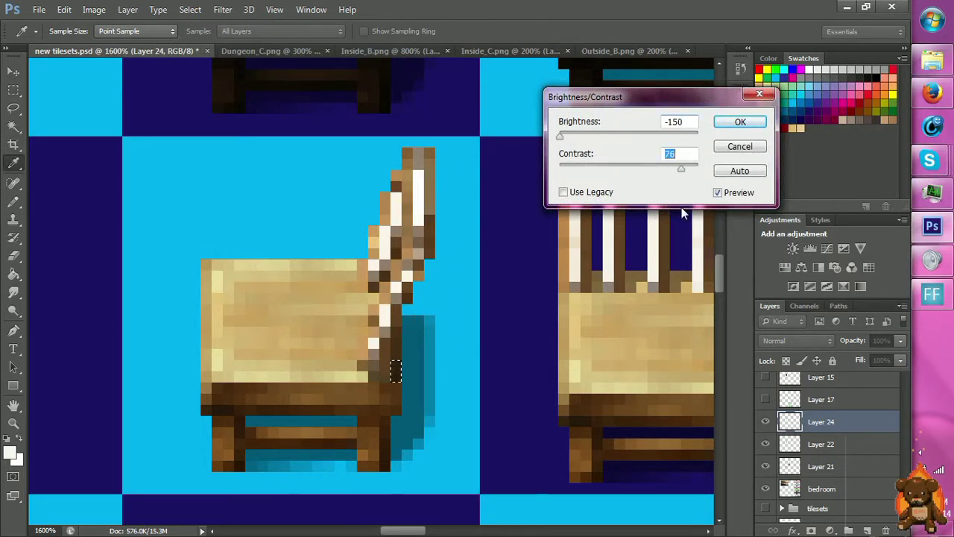
left_click(745, 122)
key("m")
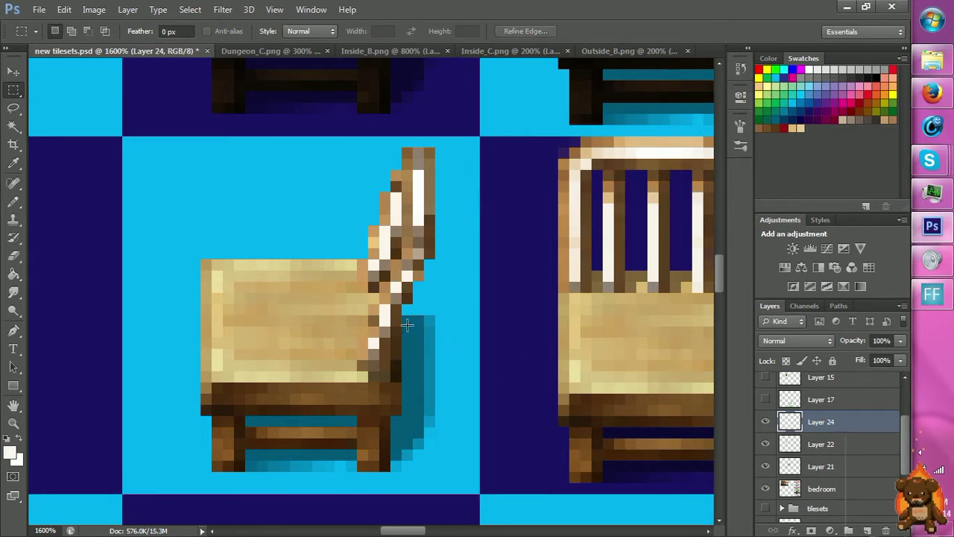
mouse_move(398, 352)
left_mouse_down()
mouse_move(396, 363)
mouse_move(394, 352)
left_mouse_up()
left_click(96, 10)
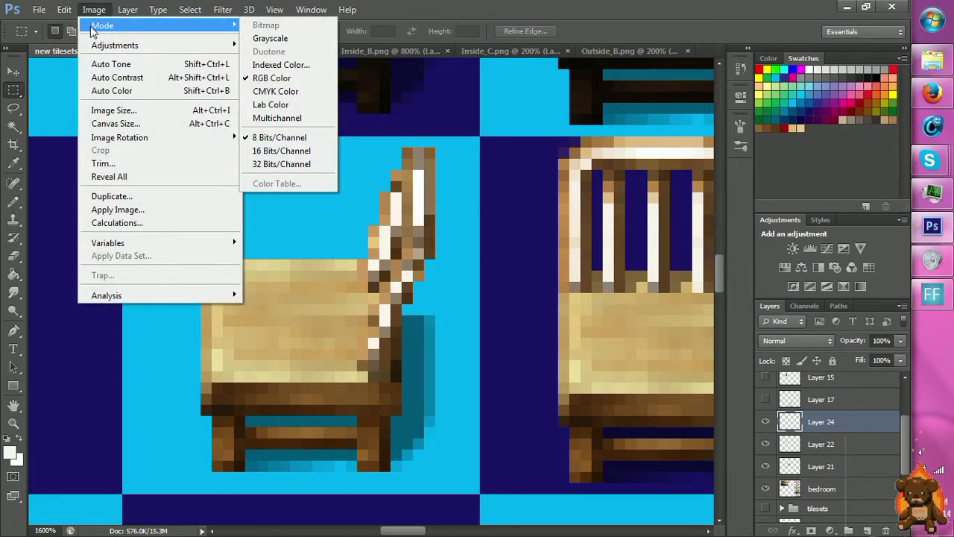
left_click(497, 195)
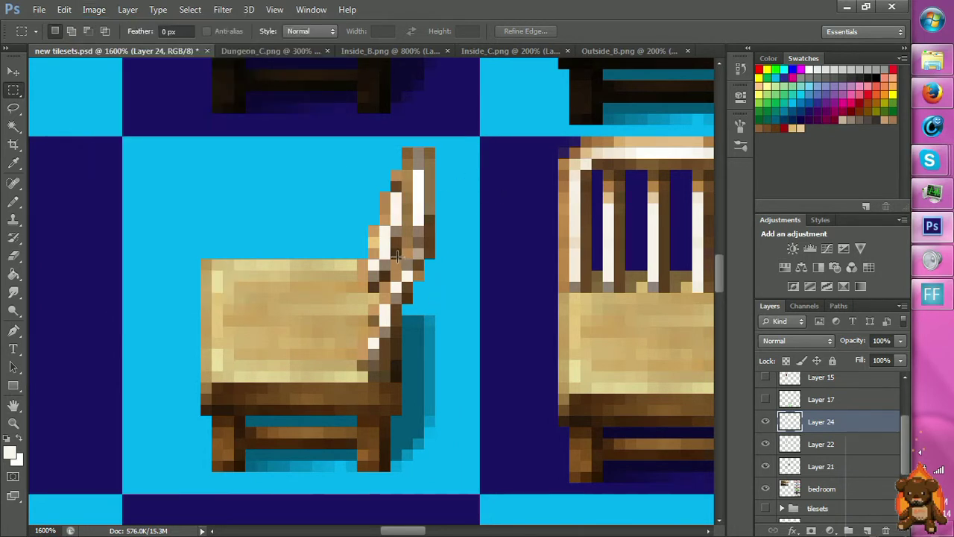
Review the retouched backrest at full-tileset scale and compare it with the neighbouring chairs and stools.
scroll(447, 223, "down", 2)
key("z")
left_click(506, 199, "alt")
left_click(507, 200, "alt")
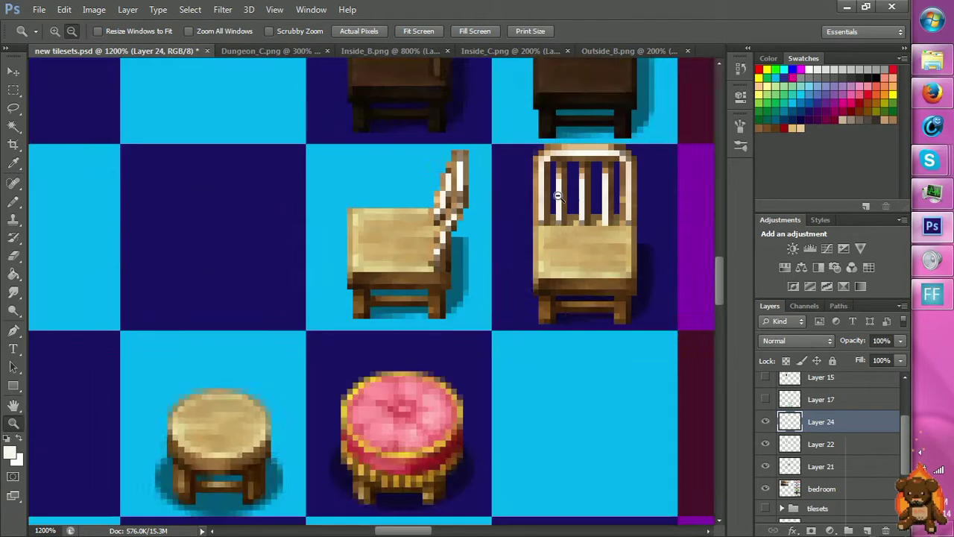
left_click(552, 202, "alt")
left_click(550, 204, "alt")
left_click(556, 206, "alt")
left_click(563, 208, "alt")
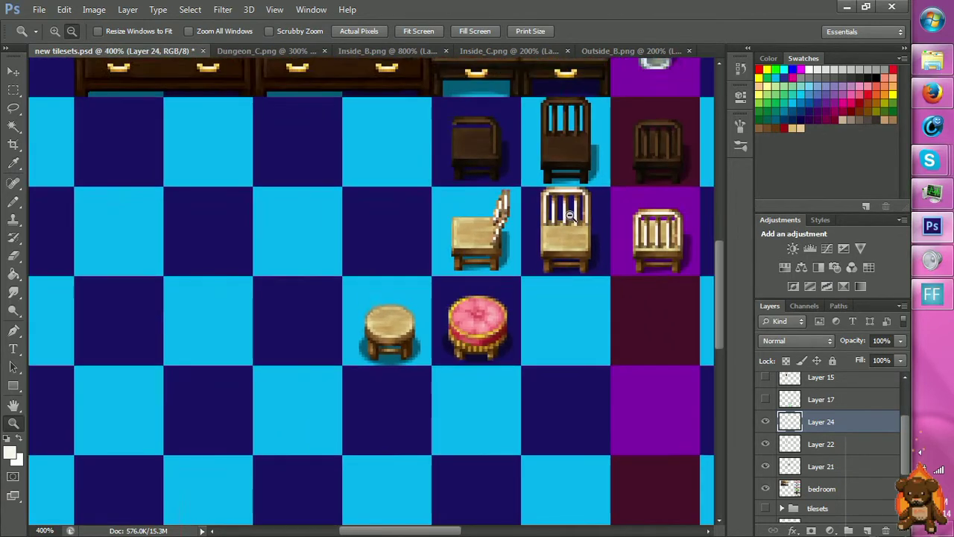
left_click(570, 213, "alt")
left_click(569, 213, "alt")
left_click(569, 212, "alt")
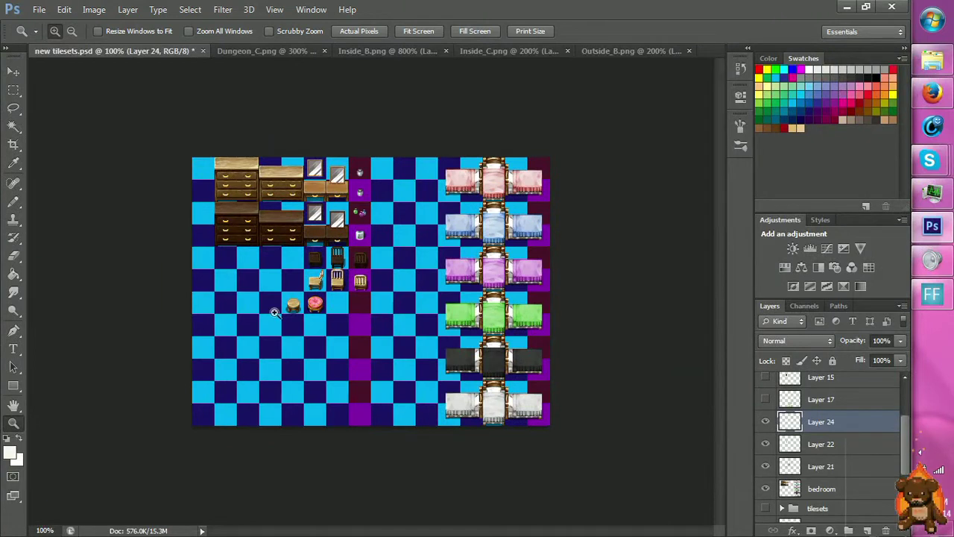
left_click(275, 312)
left_click(298, 299)
left_click(372, 268)
left_click(418, 248)
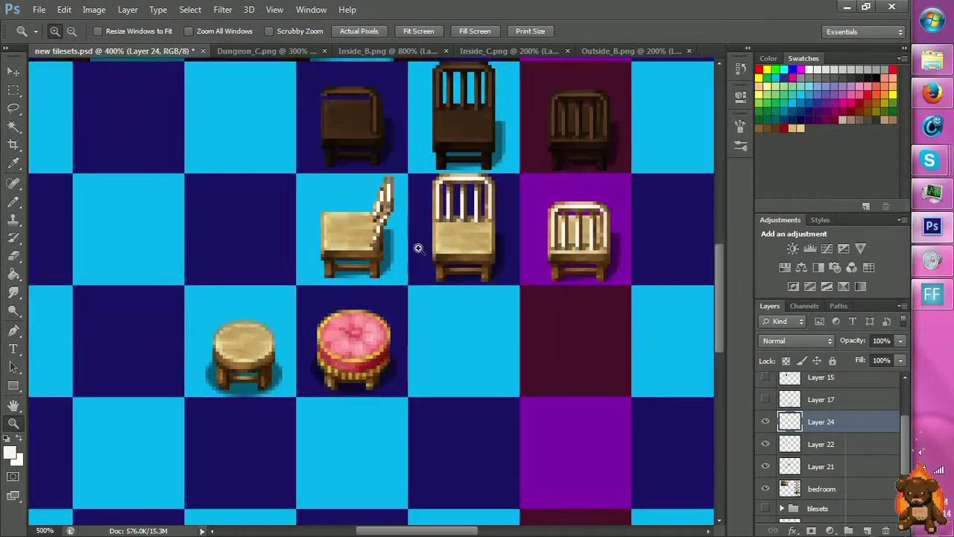
Shift the single backrest pixel row just above the shadow's top edge one pixel to the right and clear the selection.
left_click(266, 316)
left_click(287, 273)
left_click(354, 168)
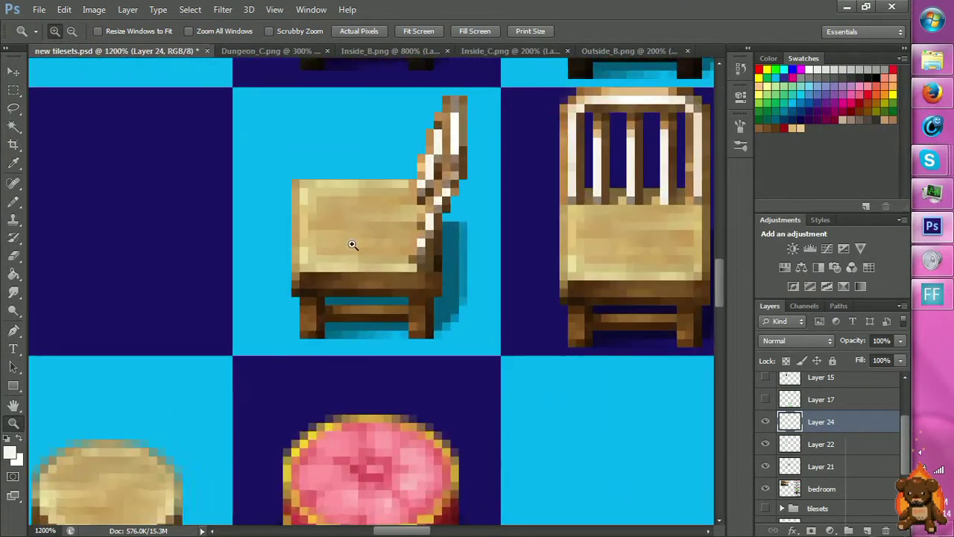
left_click(351, 246)
left_click(454, 284)
left_click(479, 298)
key("m")
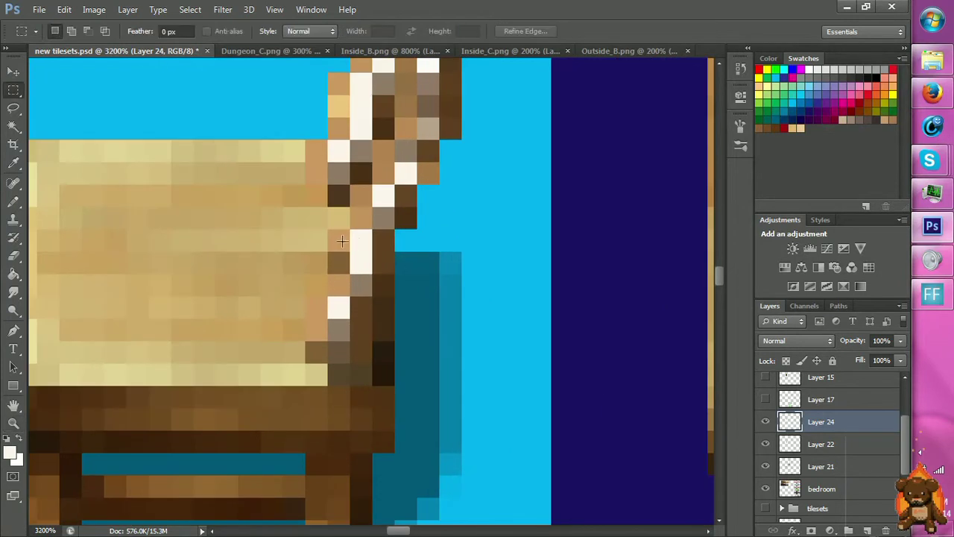
left_click_drag(330, 231, 386, 244)
key("v")
key("ctrl+d")
key("m")
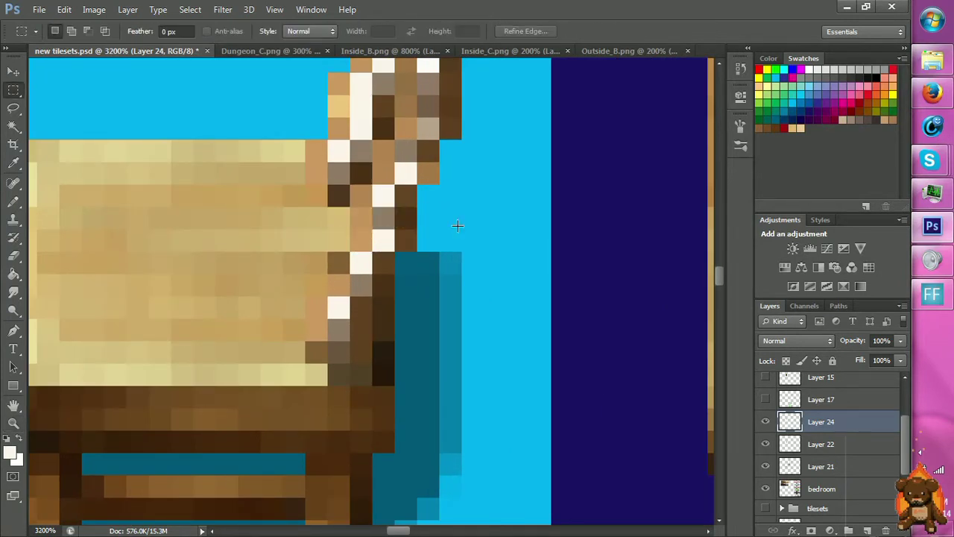
Inspect the corrected backrest slope from a distance, alongside the dark chairs and the rest of the furniture.
key("z")
left_click(459, 225, "alt")
left_click(492, 237, "alt")
left_click(494, 243, "alt")
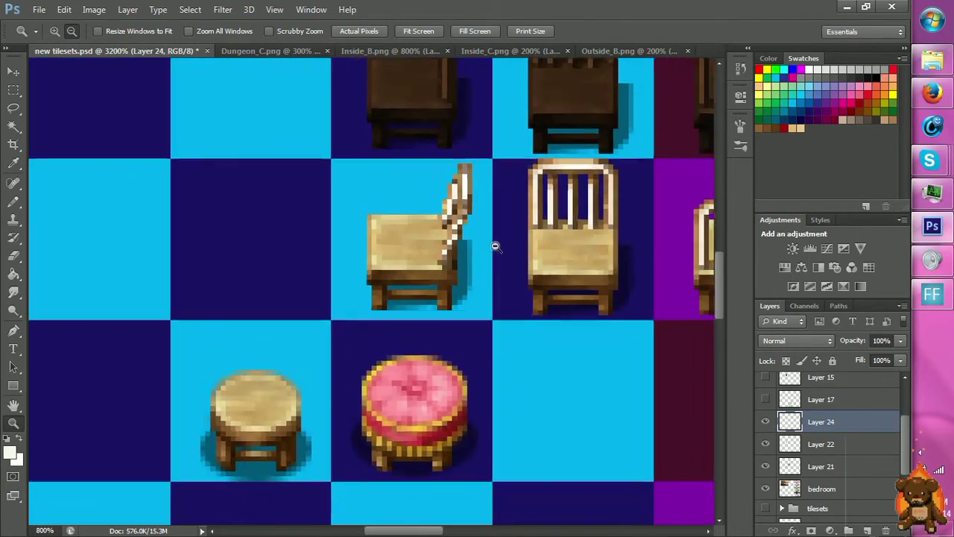
left_click(502, 251, "alt")
left_click(515, 240, "alt")
left_click(514, 240, "alt")
left_click(511, 257, "alt")
left_click(505, 286, "alt")
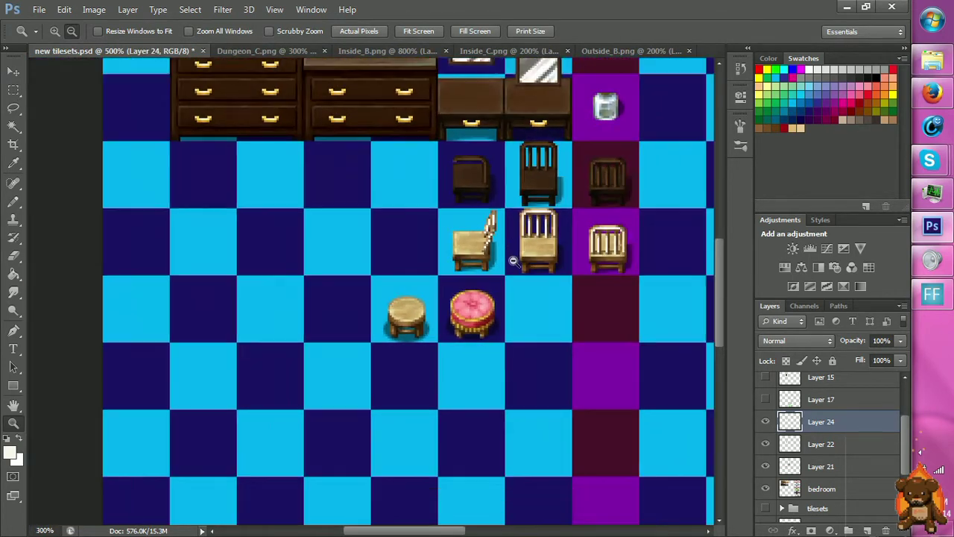
scroll(504, 288, "up", 1)
scroll(563, 341, "up", 3)
scroll(570, 395, "down", 2)
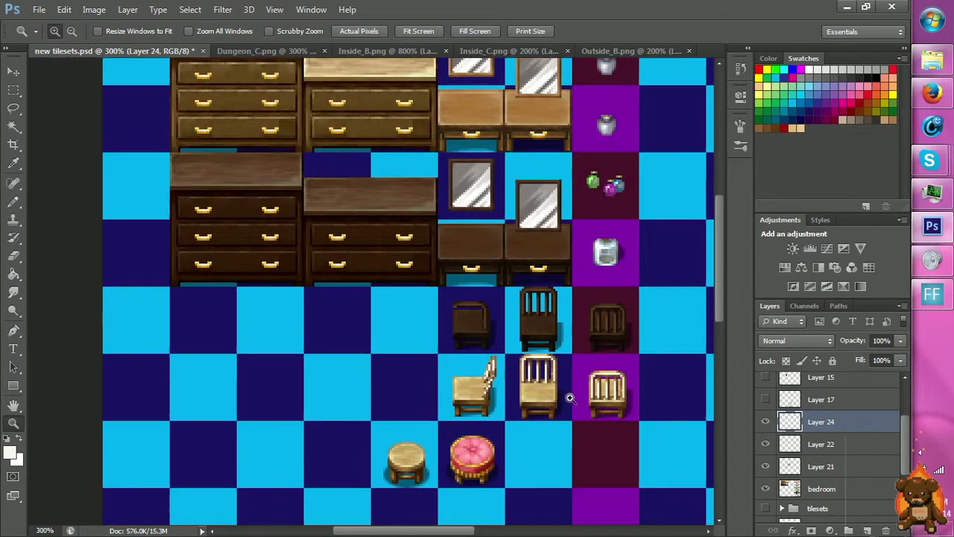
left_click(559, 380)
left_click(611, 384)
left_click(335, 362)
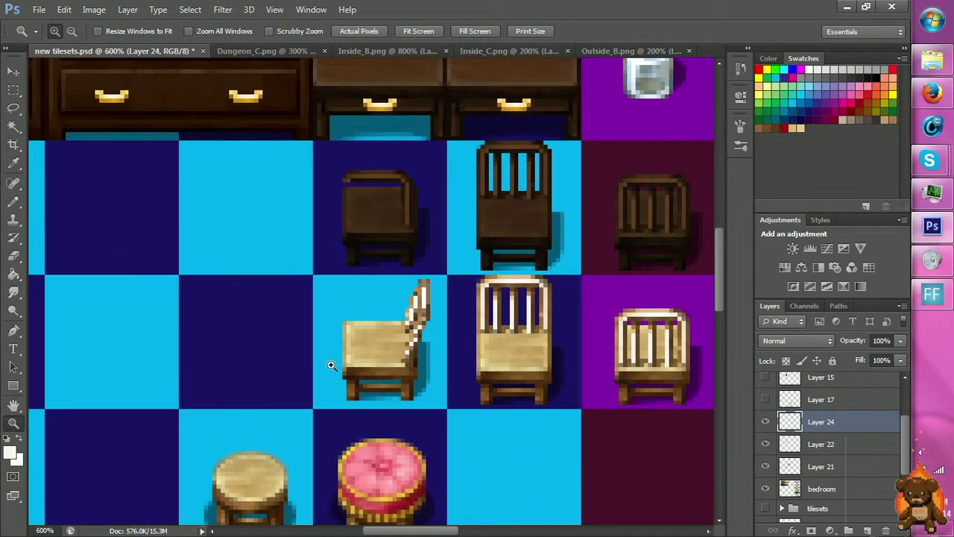
Select the dark side-facing chair's backrest with a rectangular marquee and cut it away from the seat.
left_click(282, 359)
left_click(276, 350)
scroll(481, 278, "up", 2)
left_click(533, 275)
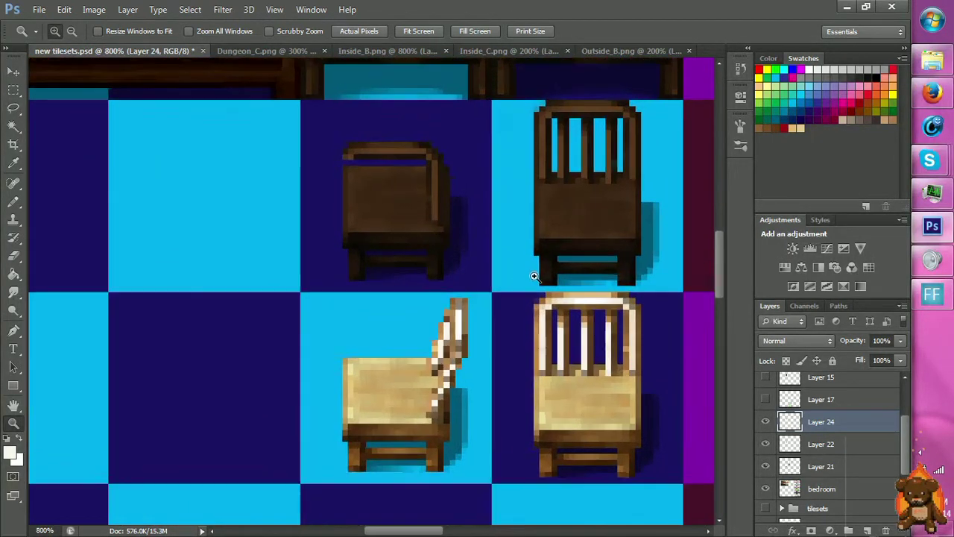
scroll(515, 231, "up", 2)
key("m")
left_click_drag(248, 114, 415, 238)
key("ctrl+x")
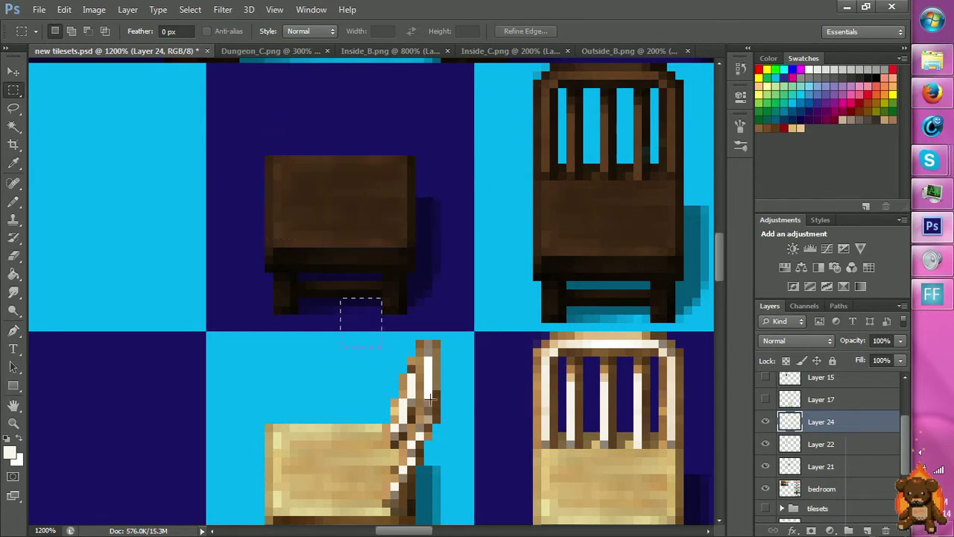
Copy the light side-facing chair's slanted backrest to a new layer and position it against the dark seat, nudging it one pixel down.
left_click_drag(430, 399, 481, 504)
key("ctrl+j")
left_click_drag(458, 395, 420, 192)
scroll(421, 192, "up", 1)
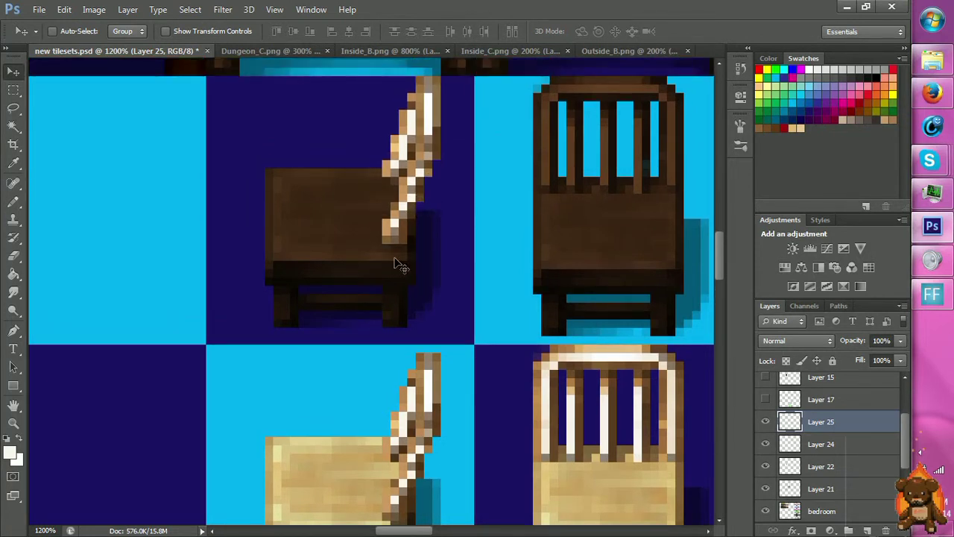
key("z")
left_click(395, 253)
left_click(401, 228)
left_click(401, 229)
scroll(415, 212, "up", 1)
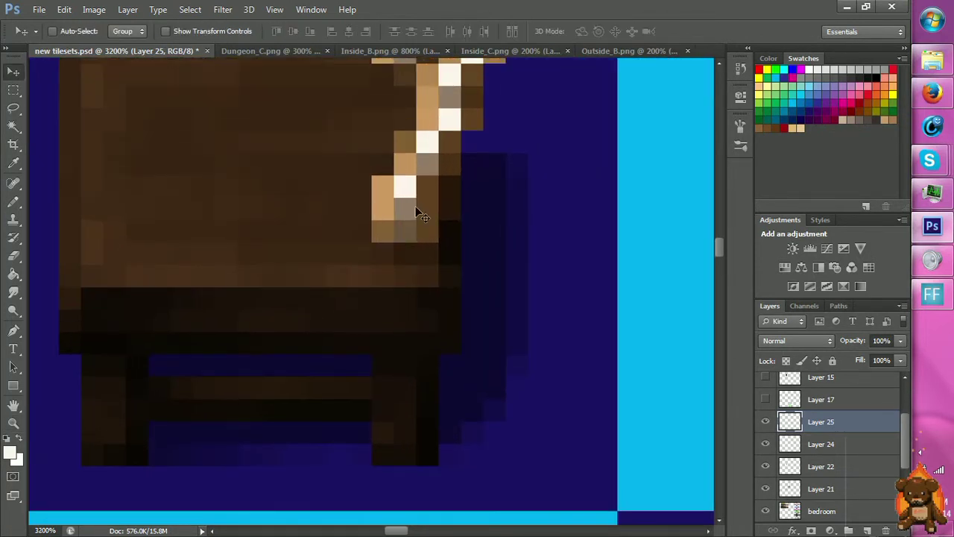
key("ctrl+Up")
left_click(433, 198, "alt")
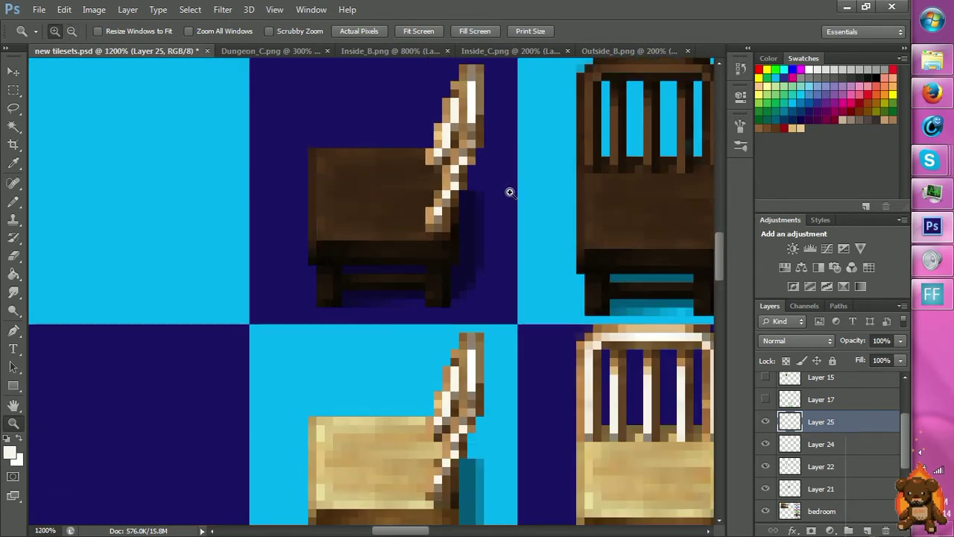
scroll(511, 191, "up", 1)
Colorize the copied backrest dark brown with Hue/Saturation at hue 27, saturation 45 and lightness -72.
key("ctrl+u")
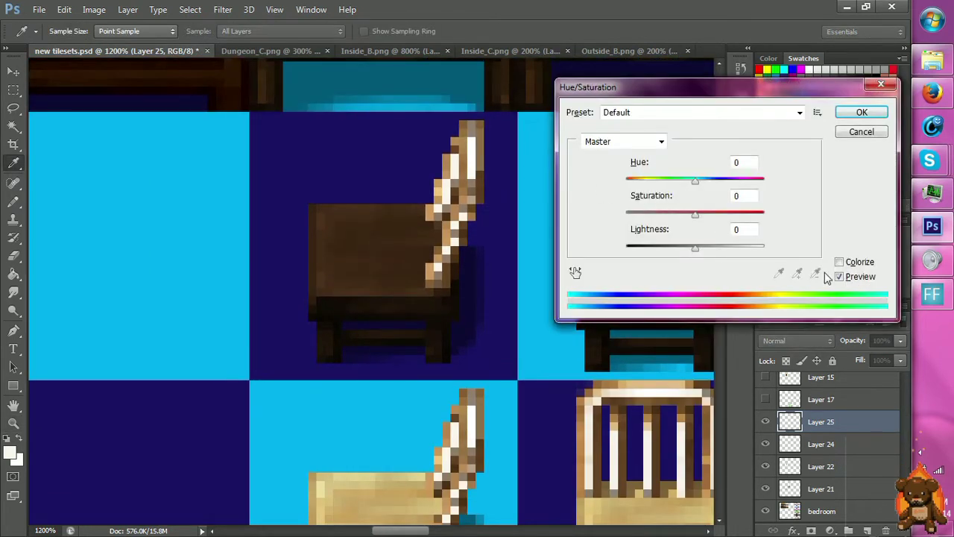
left_click(839, 263)
left_click_drag(641, 184, 638, 183)
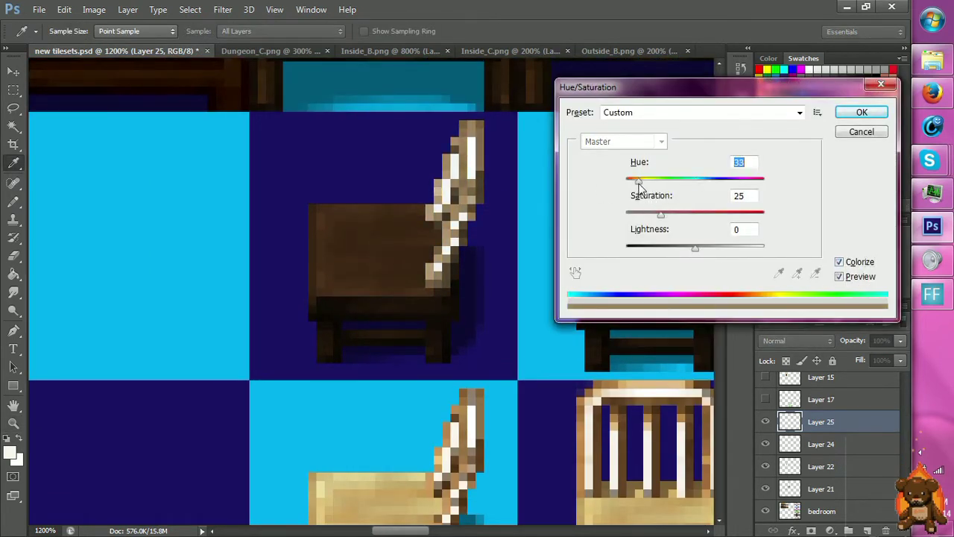
left_click_drag(674, 216, 693, 215)
left_click_drag(694, 248, 654, 258)
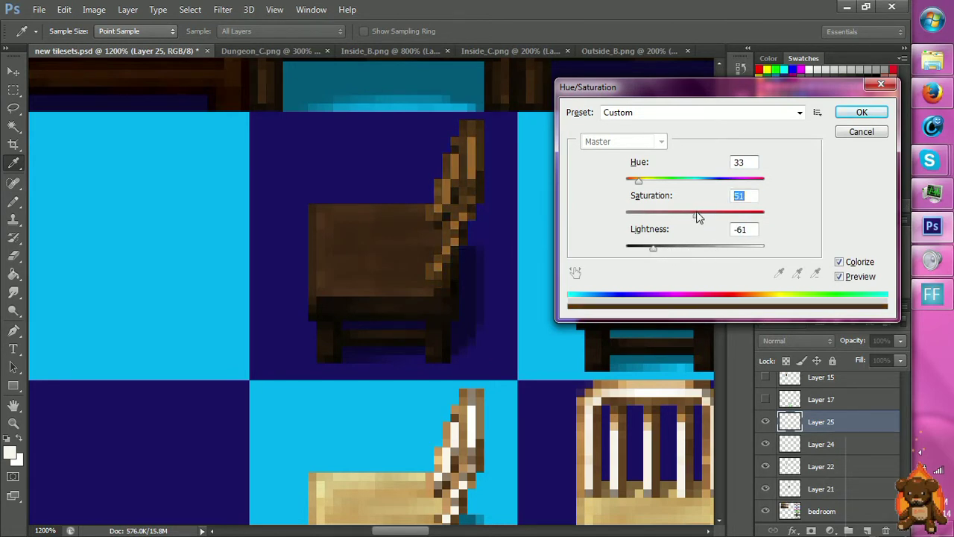
left_click_drag(656, 255, 651, 253)
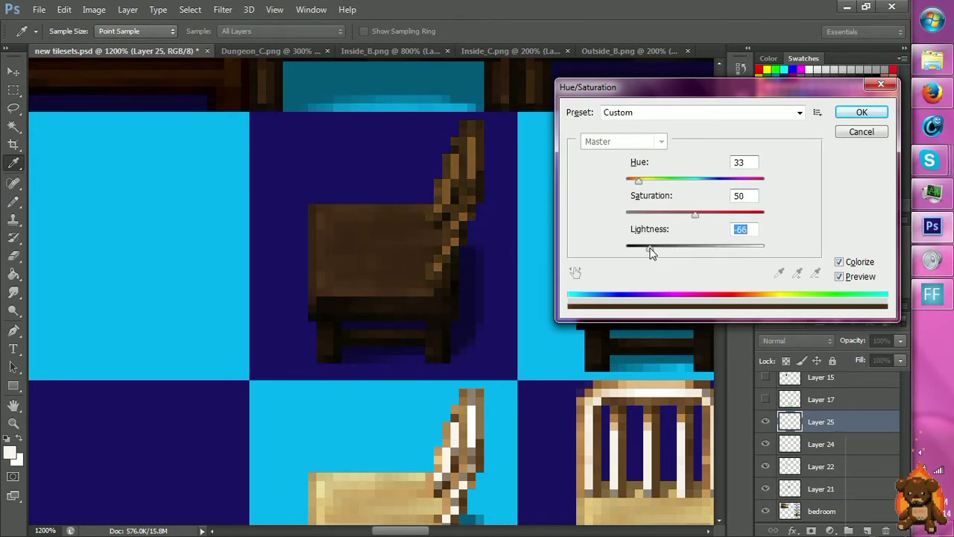
left_click_drag(636, 185, 630, 184)
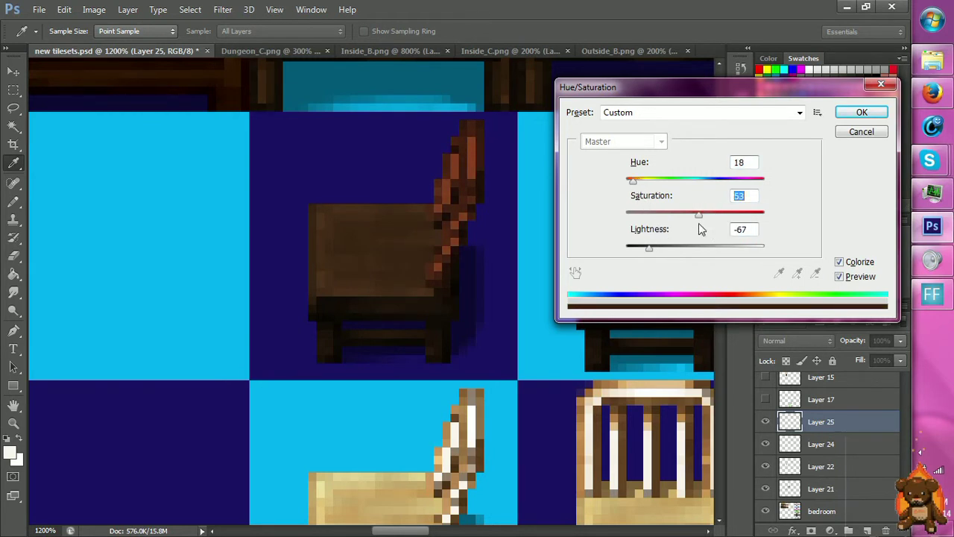
left_click_drag(646, 251, 639, 251)
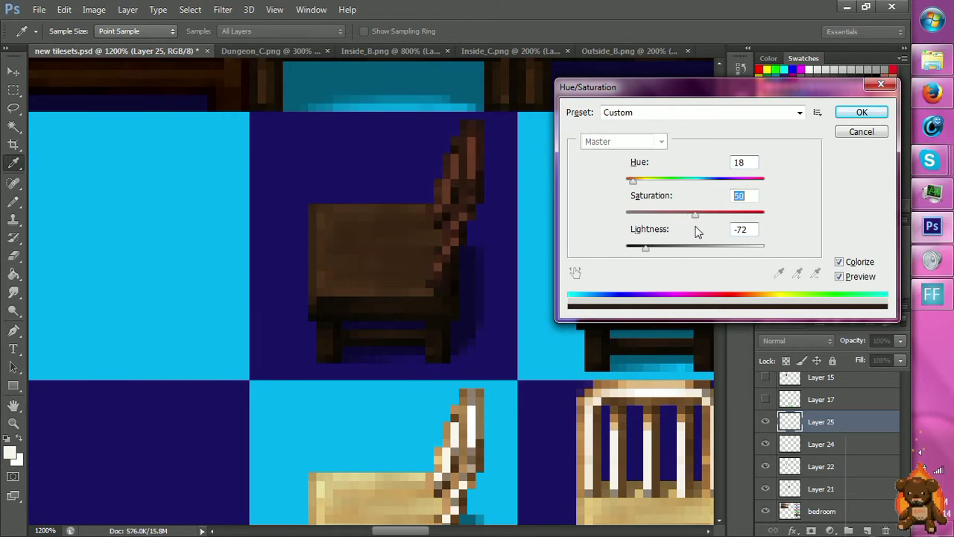
left_click_drag(630, 183, 639, 188)
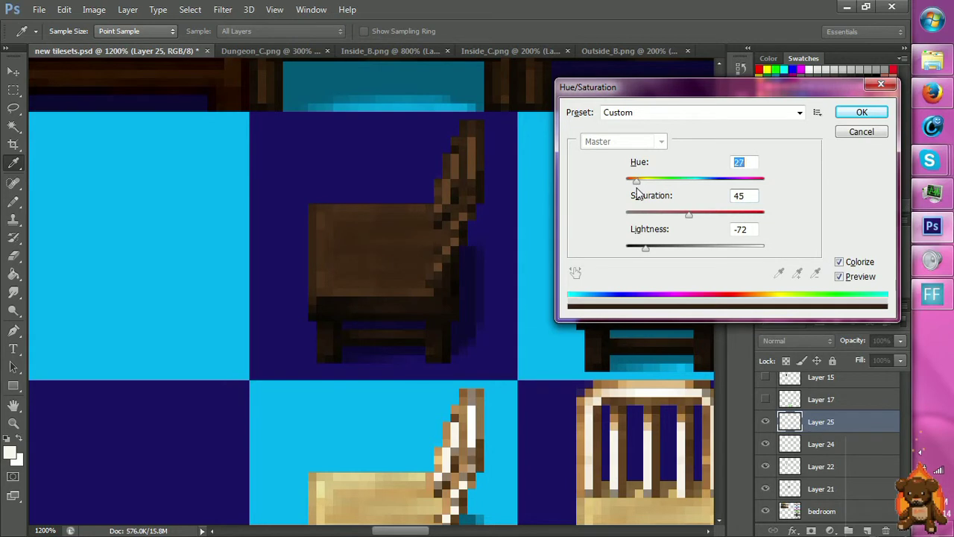
left_click(861, 112)
Compare the dark side-facing chair's recoloured backrest with the neighbouring chairs, both at full-tileset scale and closer in.
key("ctrl+space")
left_click(530, 305, "alt")
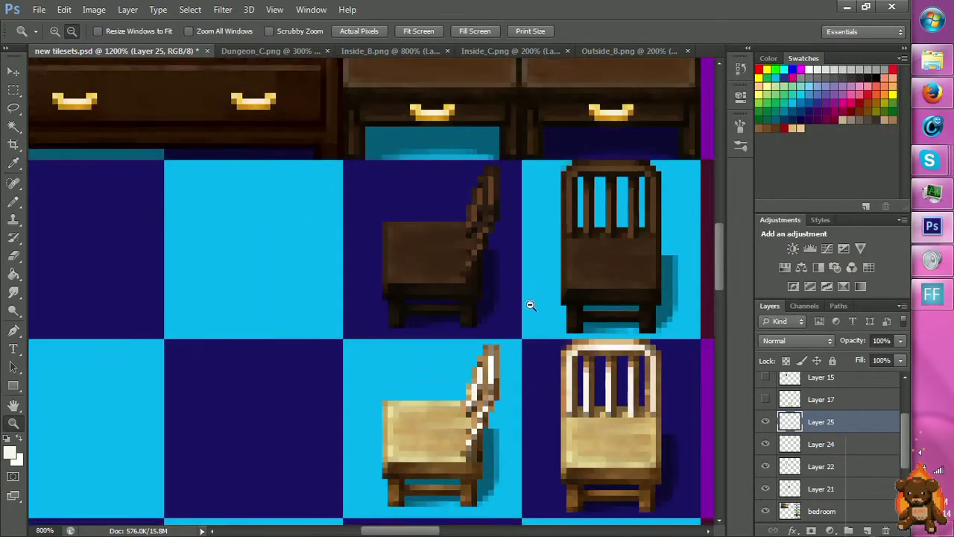
left_click(552, 375, "alt")
left_click(550, 405, "alt")
left_click(549, 403, "alt")
left_click(550, 405, "alt")
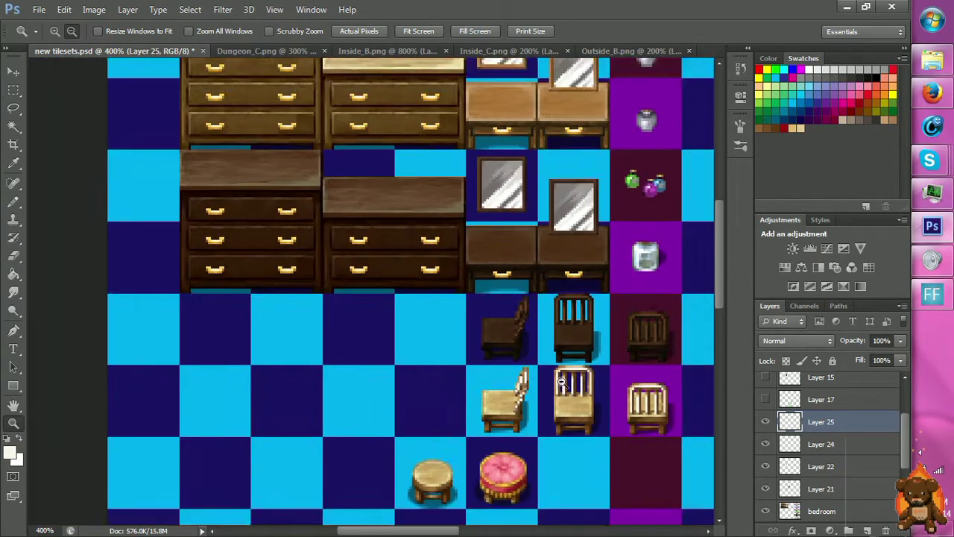
left_click(552, 395, "alt")
left_click(557, 386, "alt")
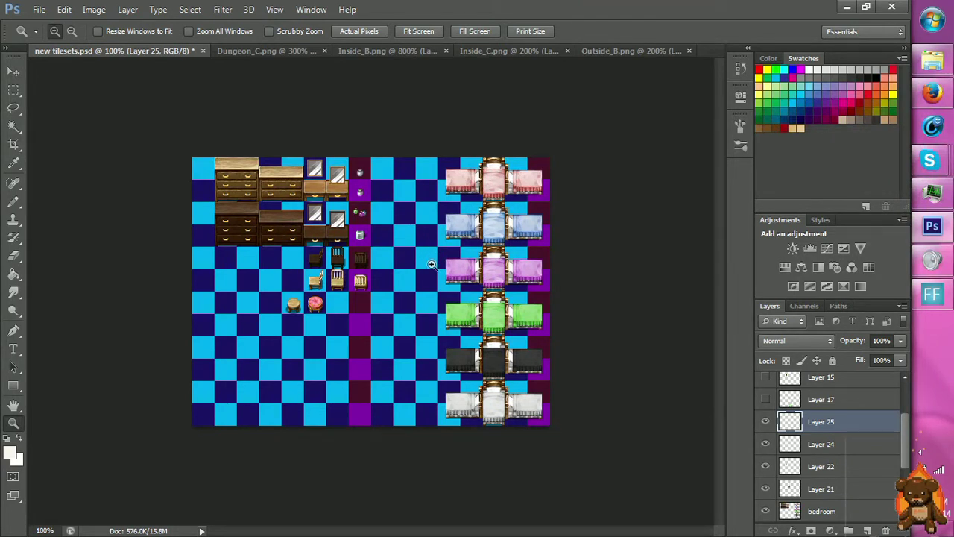
left_click_drag(372, 293, 418, 308)
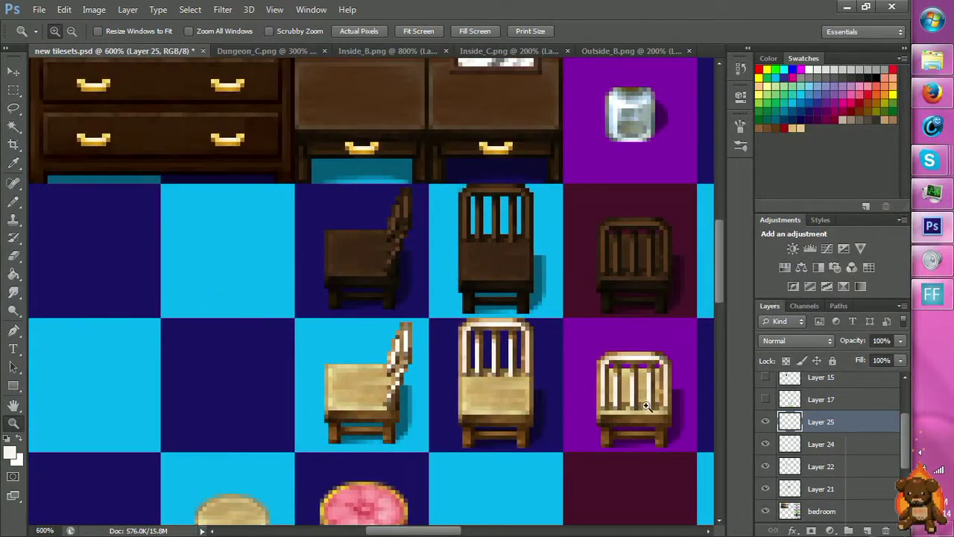
Merge the recoloured backrest layer down and cut the slanted backrests away from both side-facing chairs.
key("ctrl+e")
key("m")
left_click_drag(345, 184, 439, 406)
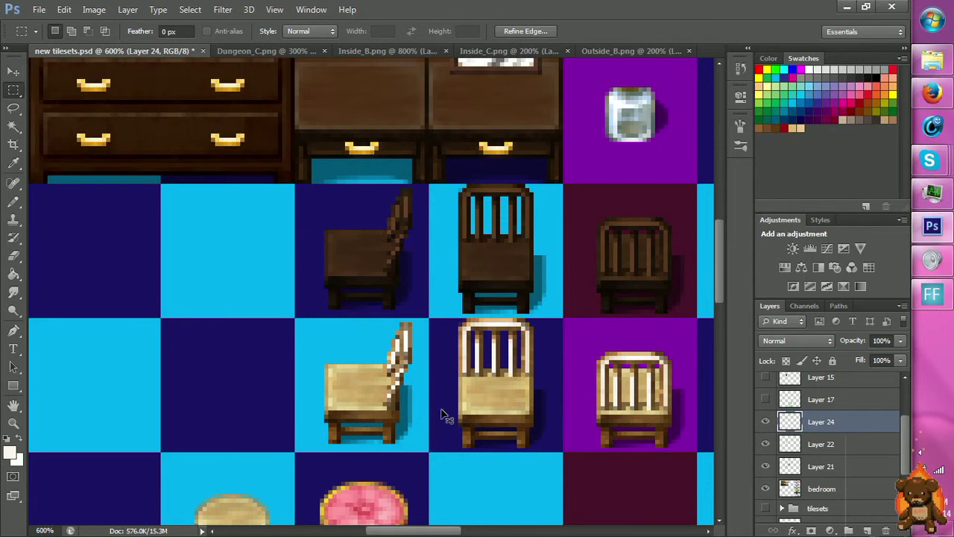
key("ctrl+x")
Erase the leftover shadow pixels above the light side-facing seat and merge Layer 24 down into Layer 22.
key("e")
scroll(408, 410, "up", 2)
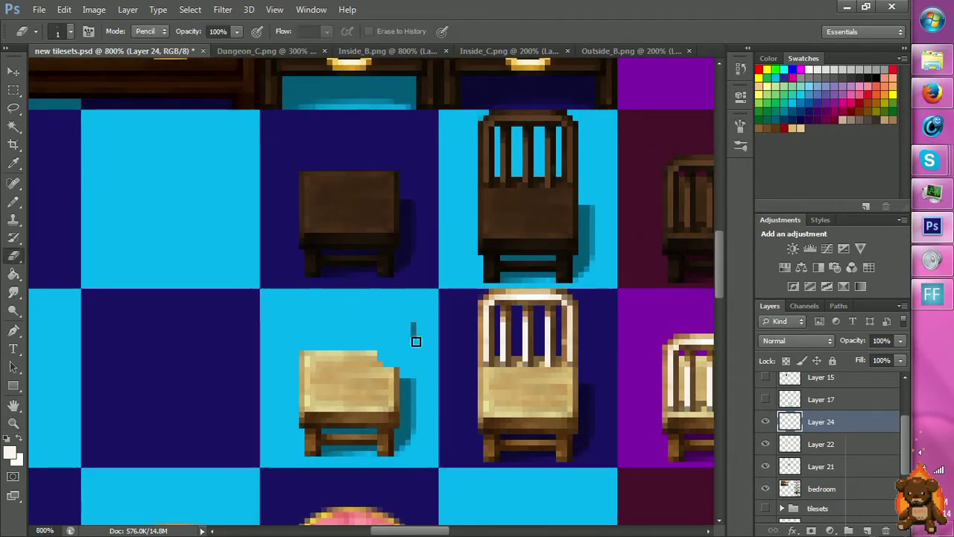
left_click(809, 447)
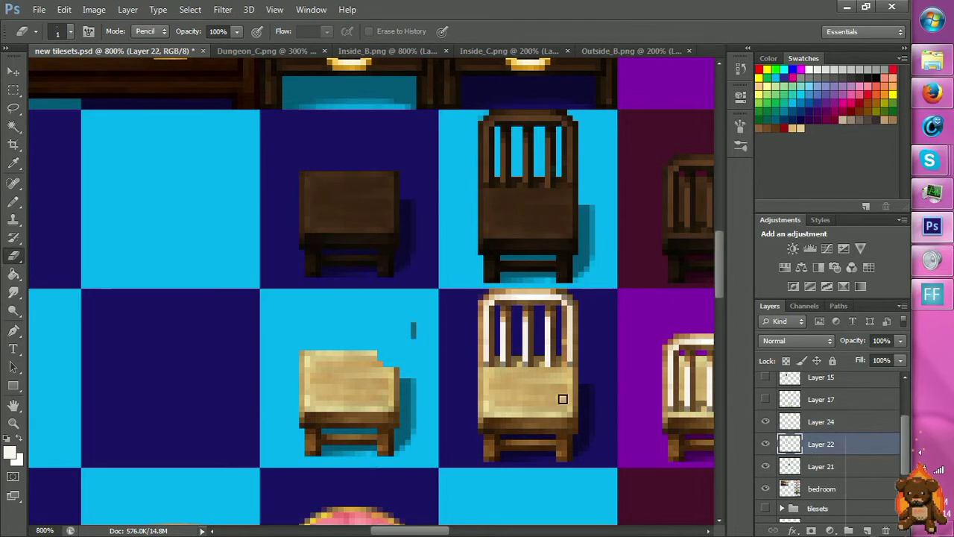
left_click(820, 422)
key("ctrl+e")
Copy the lower-right corner block of the light seat's surface to a new layer and move it up toward the missing upper corner.
key("z")
left_click(413, 421)
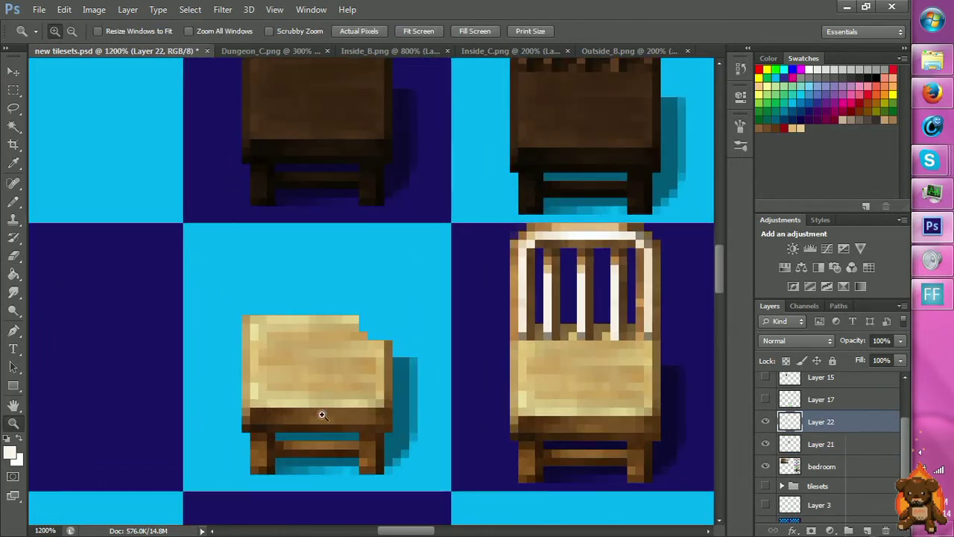
key("m")
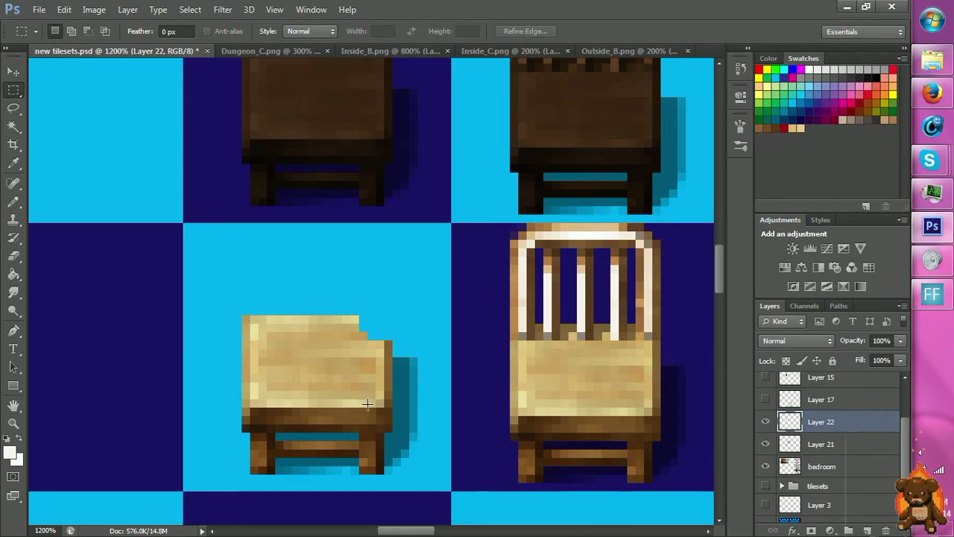
left_click_drag(384, 406, 343, 374)
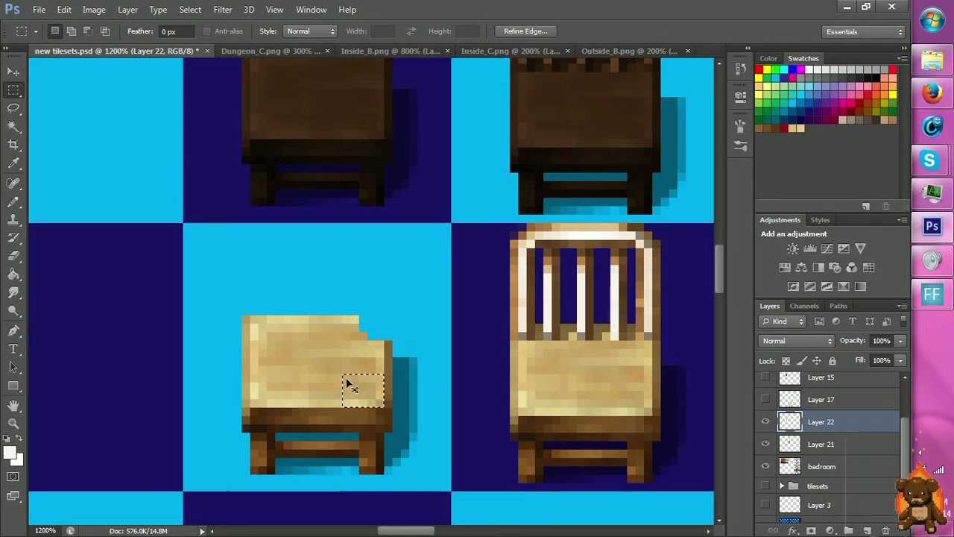
key("ctrl+j")
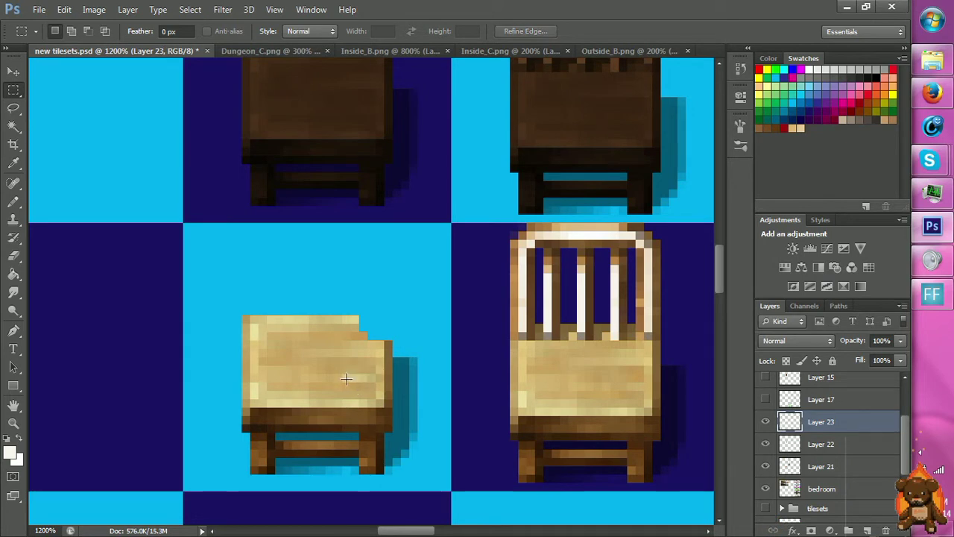
key("v")
left_click_drag(352, 378, 351, 349)
Flip the copied seat corner patch vertically with Free Transform.
right_click(349, 347)
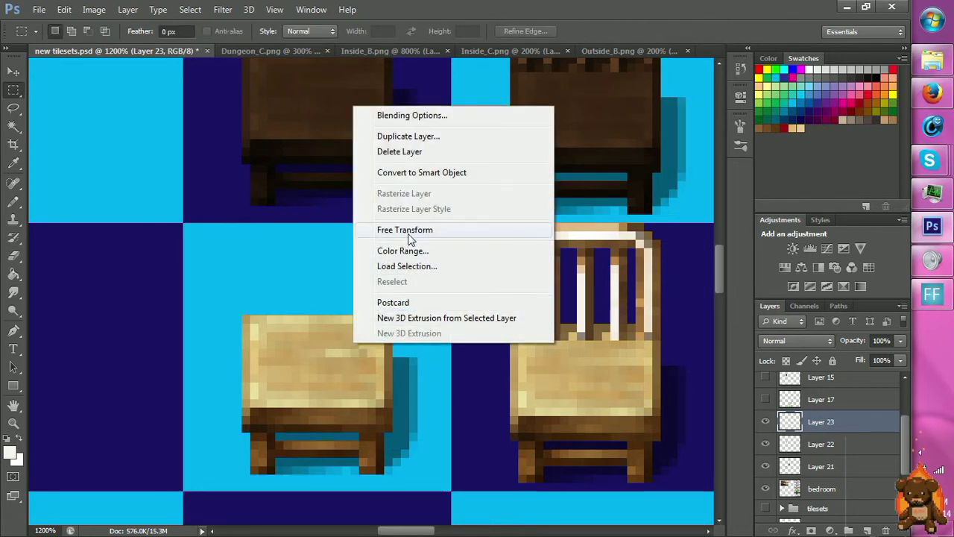
left_click(395, 229)
right_click(361, 348)
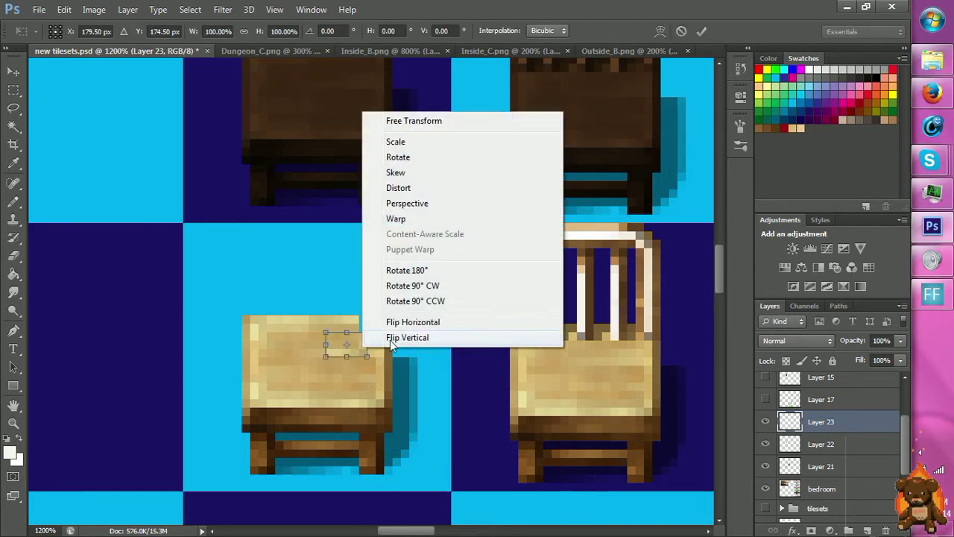
left_click(386, 337)
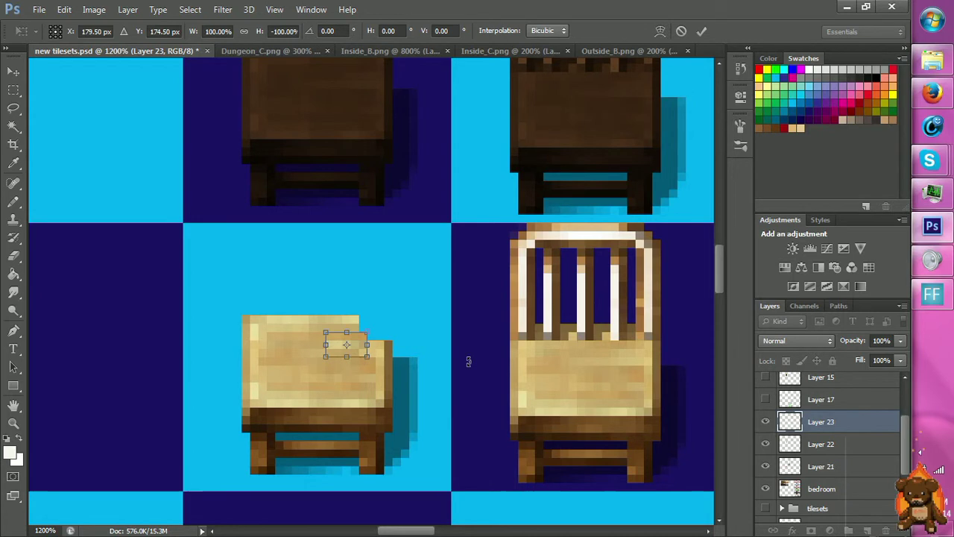
key("Return")
Align the flipped patch with the seat's missing upper-right corner, inside the brown edge, and merge it down into Layer 22.
key("v")
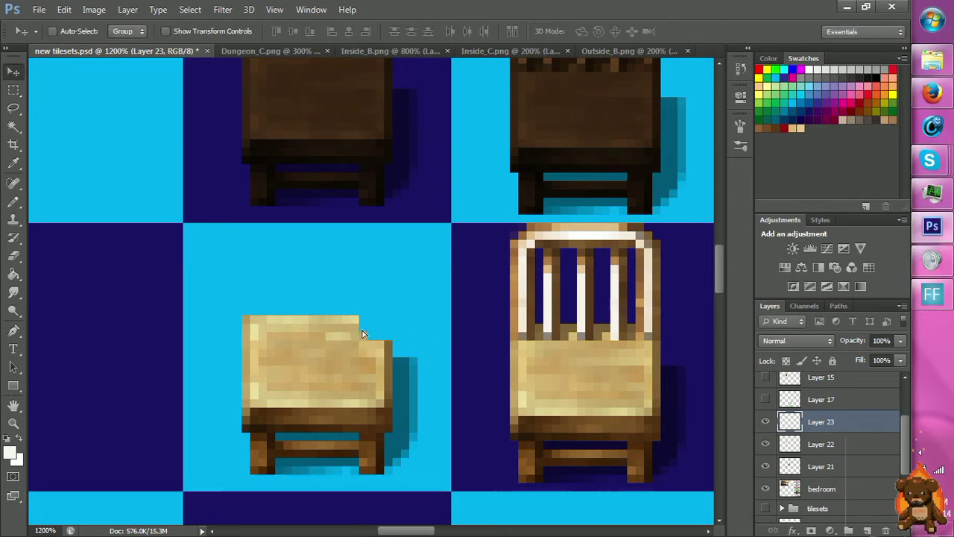
left_click_drag(363, 333, 374, 316)
key("z")
left_click(379, 326)
left_click(378, 333)
left_click(379, 334)
left_click(379, 333)
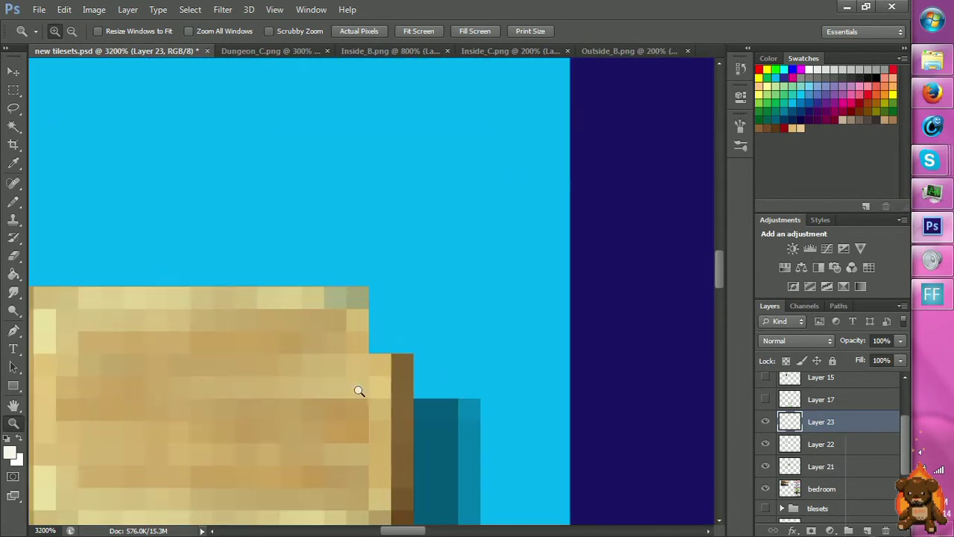
key("v")
left_click_drag(365, 320, 386, 317)
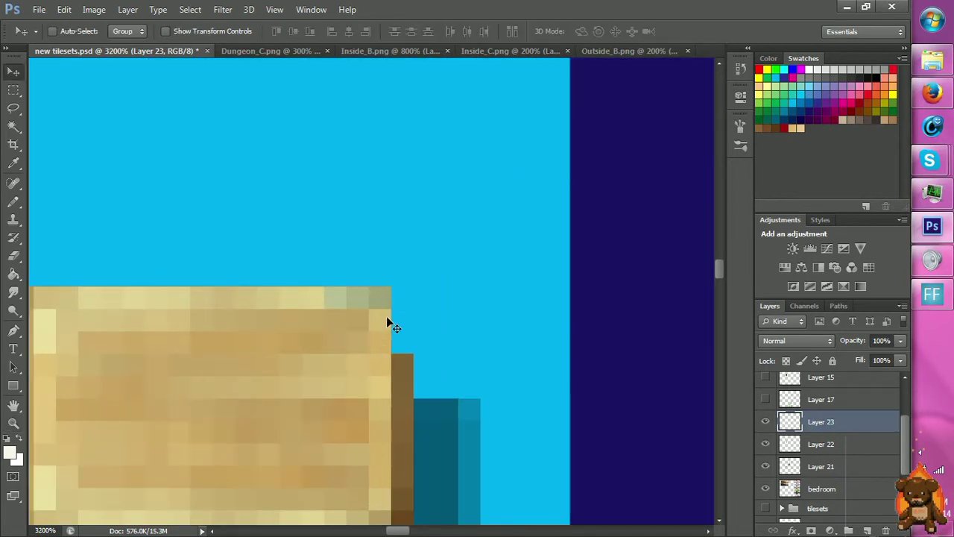
key("m")
key("ctrl+e")
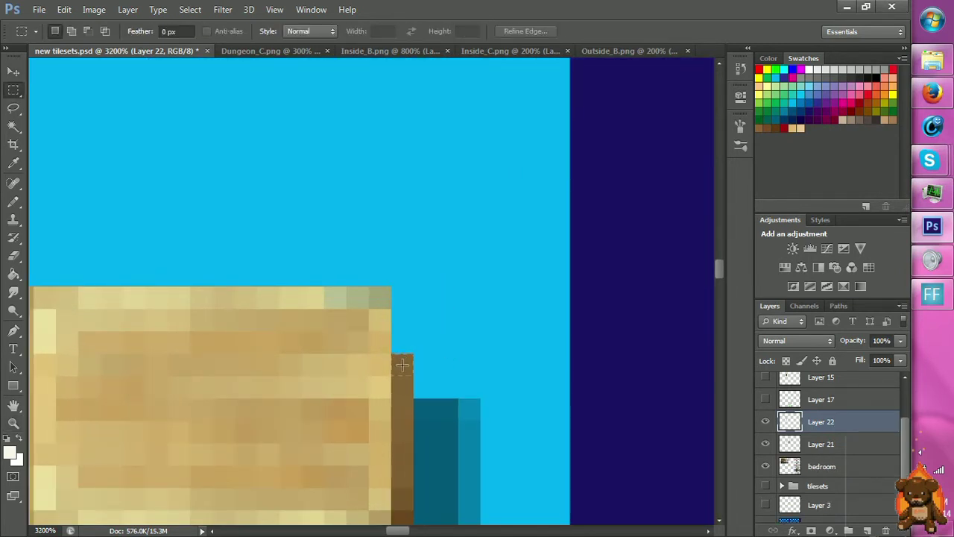
Duplicate the brown edge pixels upward to extend the light seat's right edge to its top, and merge them down.
mouse_move(401, 356)
left_mouse_down()
mouse_move(410, 455)
mouse_move(420, 374)
mouse_move(408, 340)
left_mouse_up()
key("ctrl+j")
key("v")
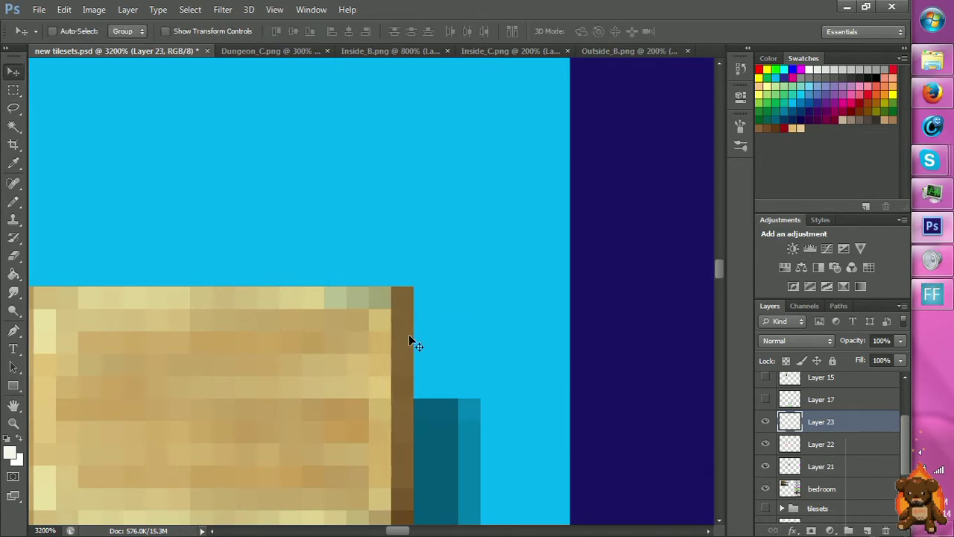
key("ctrl+e")
Inspect the repaired light seat from a distance alongside the dark seat, the chairs and the stools.
key("z")
left_click(480, 332, "alt")
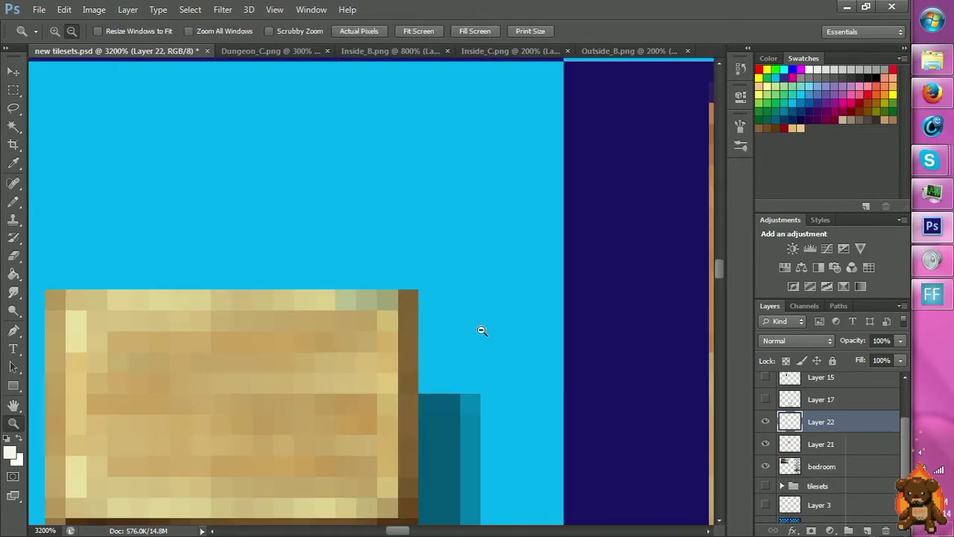
left_click(480, 332, "alt")
left_click(506, 392, "alt")
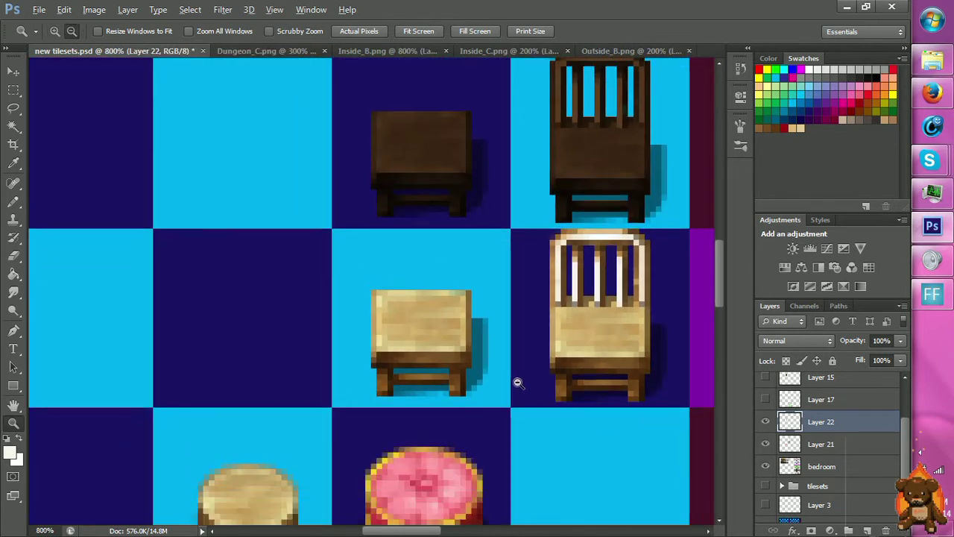
left_click(538, 380, "alt")
scroll(544, 373, "down", 2)
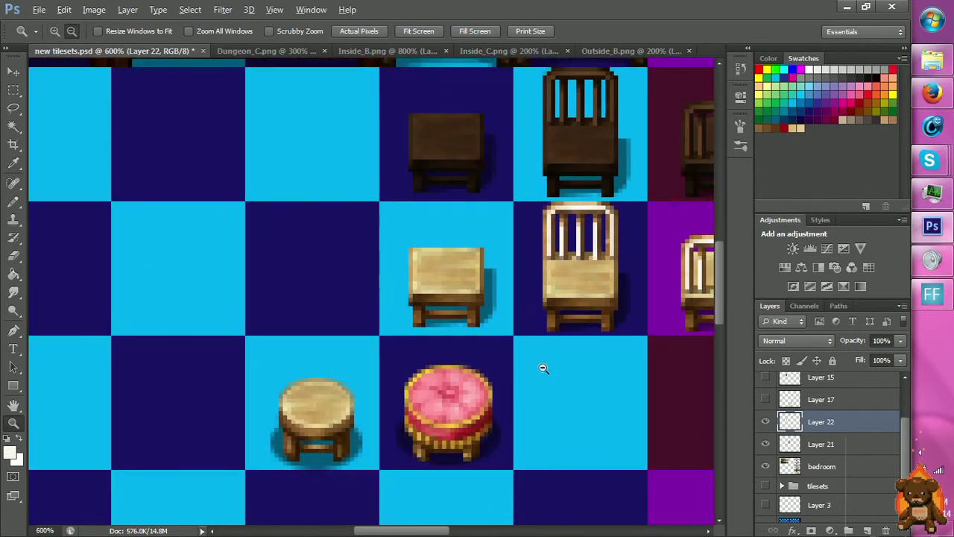
left_click(543, 363, "alt")
left_click(542, 363, "alt")
scroll(540, 350, "up", 3)
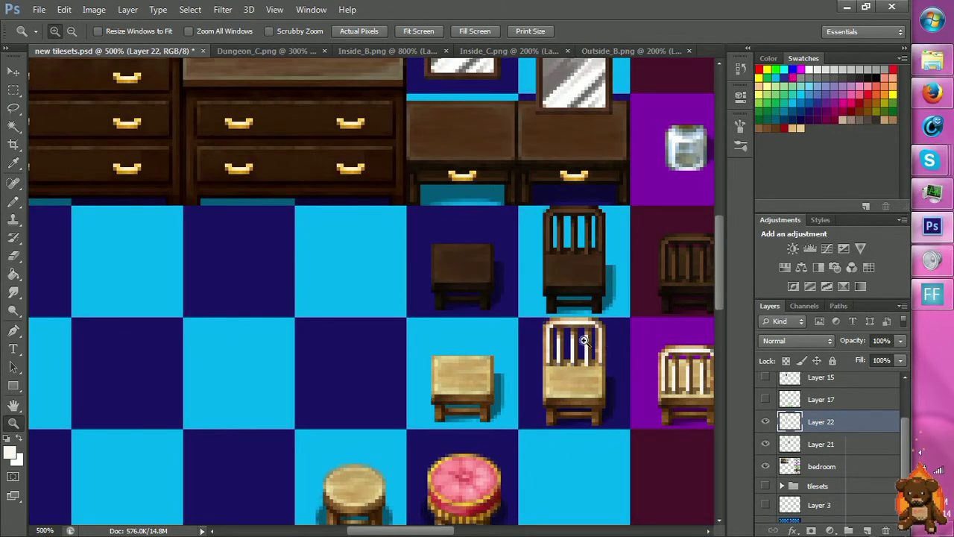
Duplicate the dark and light seats onto a new layer and place the copies in the adjacent tiles to their left.
key("v")
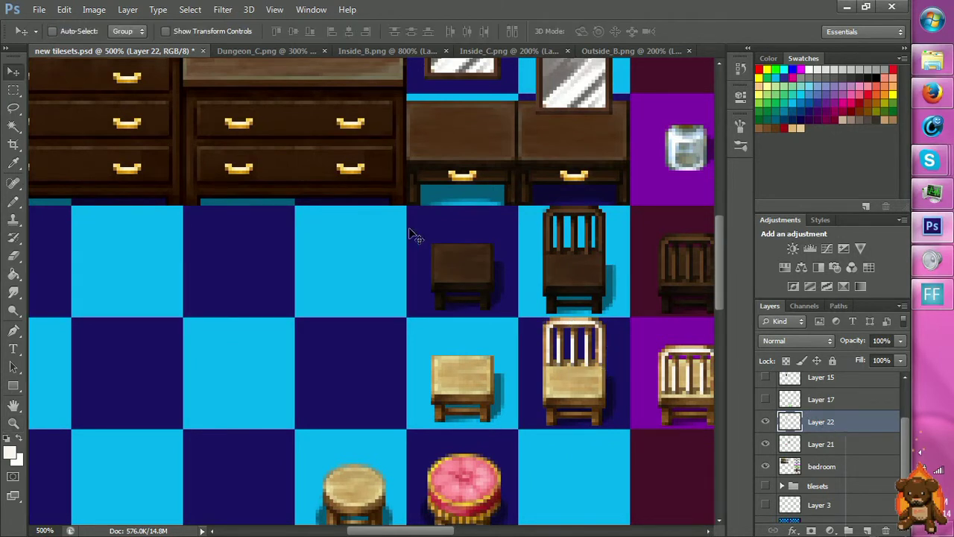
key("m")
left_click_drag(409, 226, 513, 426)
scroll(513, 397, "down", 2)
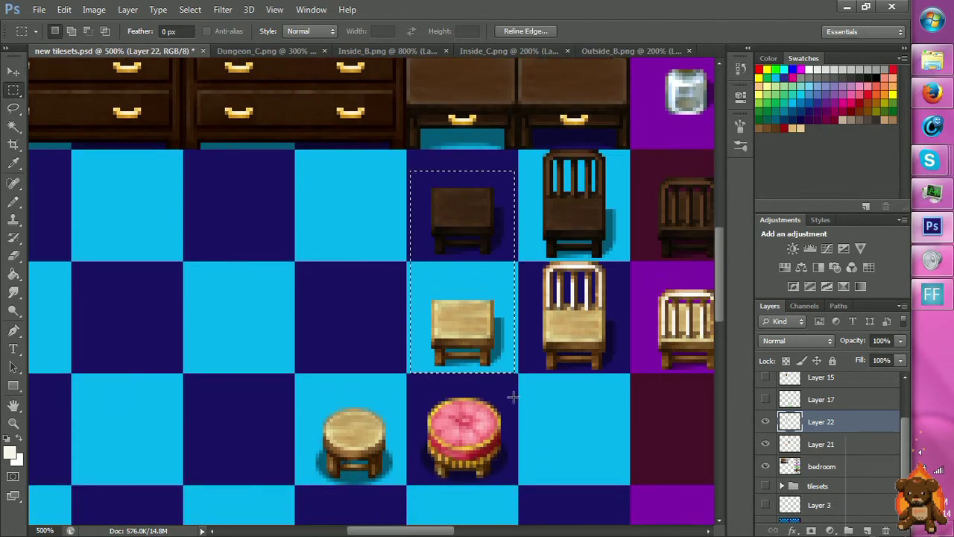
scroll(513, 397, "up", 2)
key("h")
left_click_drag(511, 363, 449, 316)
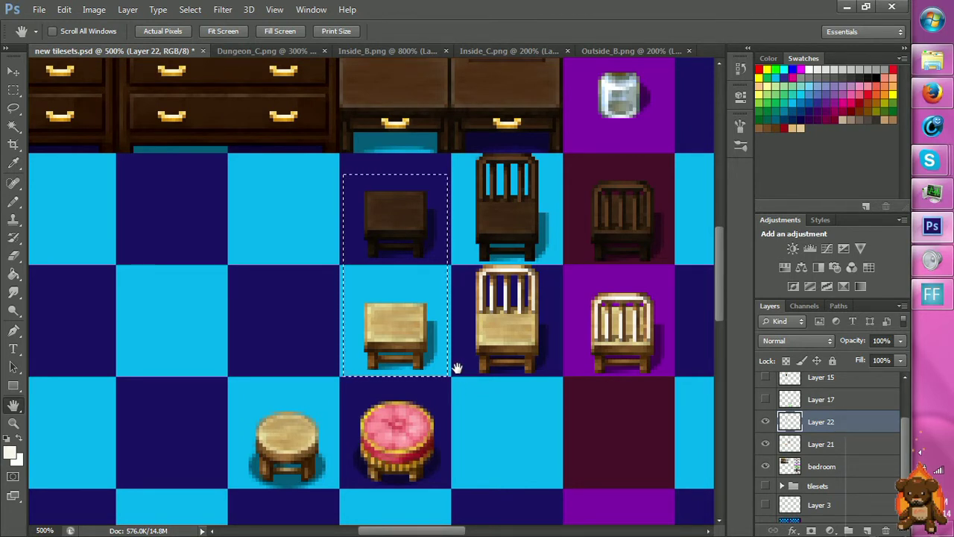
key("ctrl+j")
key("v")
left_click_drag(386, 362, 276, 357)
left_click_drag(337, 295, 337, 296)
Nudge the copied seats slightly right so they sit within their tiles exactly like the original seats.
key("z")
left_click(198, 224)
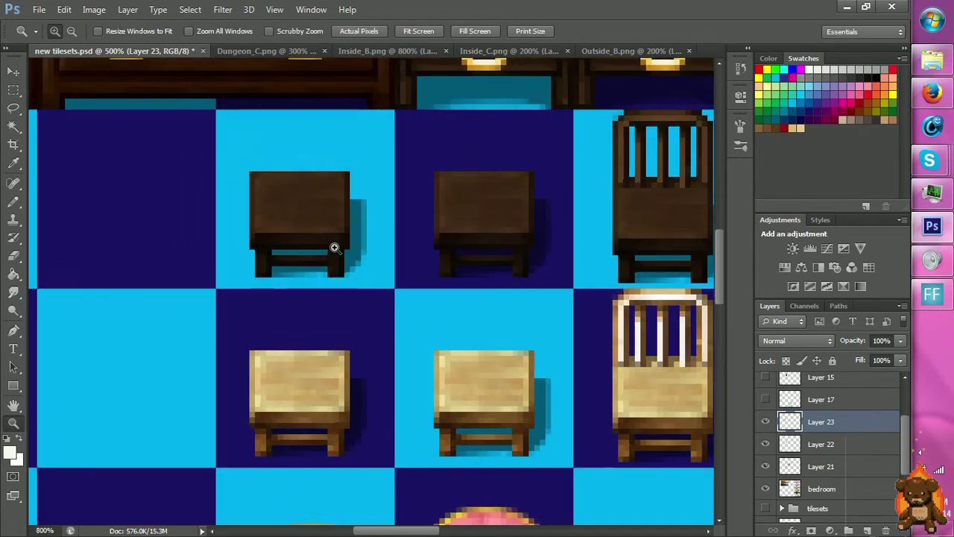
left_click(335, 247)
left_click(350, 238)
key("v")
left_click_drag(345, 236, 347, 237)
key("z")
left_click(507, 236, "alt")
left_click(522, 245, "alt")
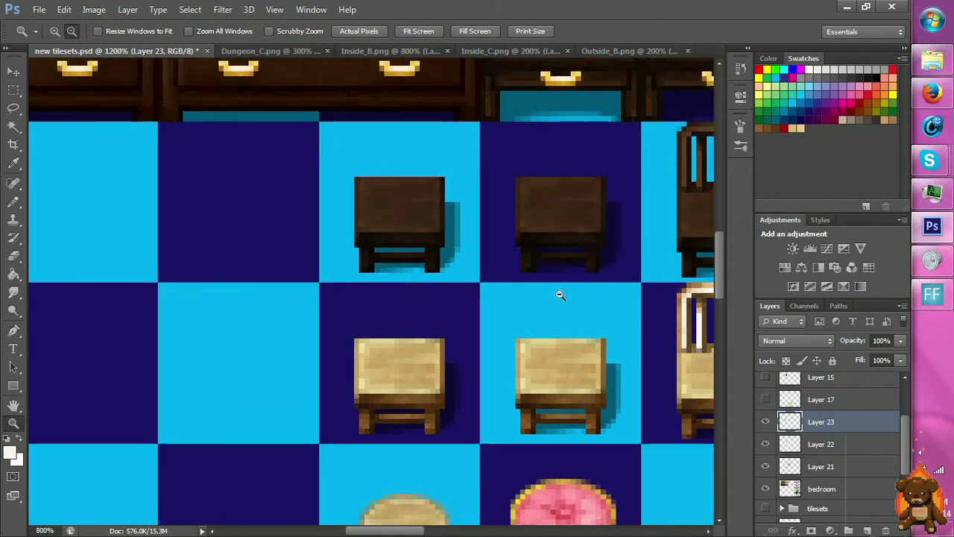
left_click(561, 295, "alt")
key("v")
key("h")
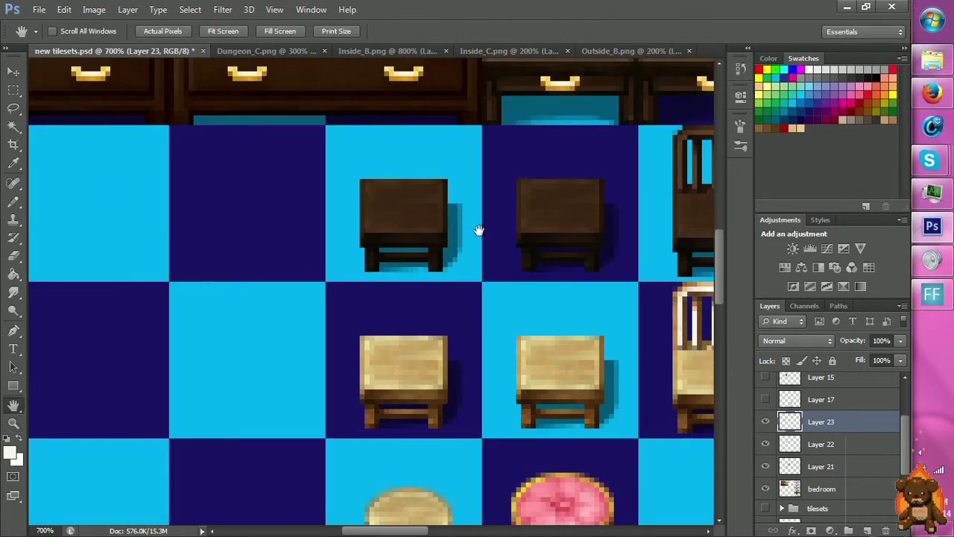
key("m")
mouse_move(447, 176)
left_mouse_down()
mouse_move(480, 232)
mouse_move(432, 225)
mouse_move(356, 240)
mouse_move(347, 229)
left_mouse_up()
left_click(510, 233)
Merge the copied seats down into Layer 22 and shift all four seats 0.014 in downward.
key("h")
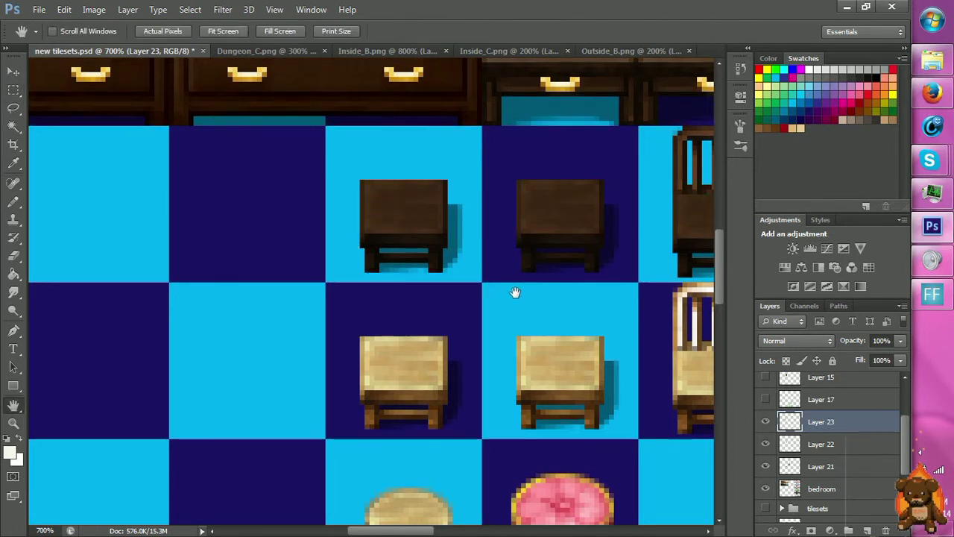
left_click_drag(554, 289, 410, 305)
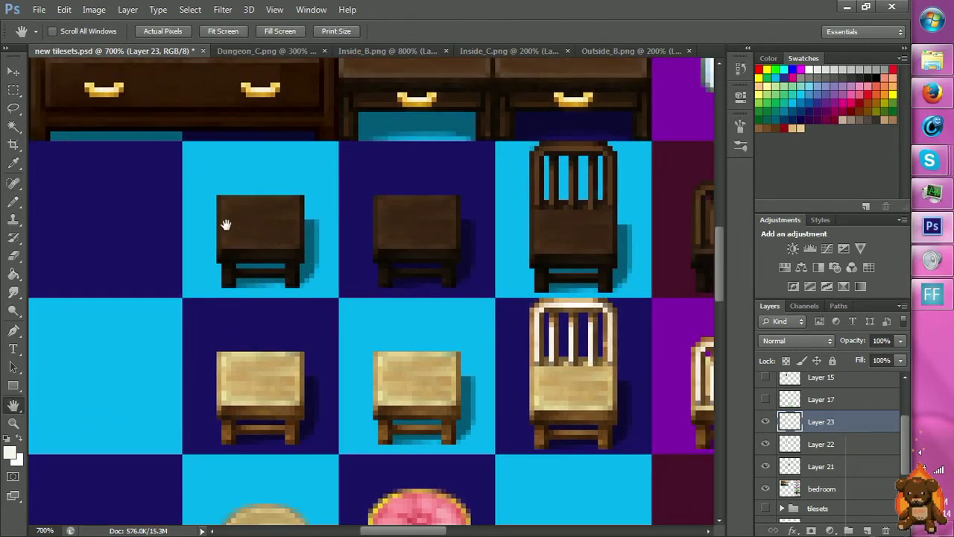
key("m")
left_click_drag(192, 170, 504, 447)
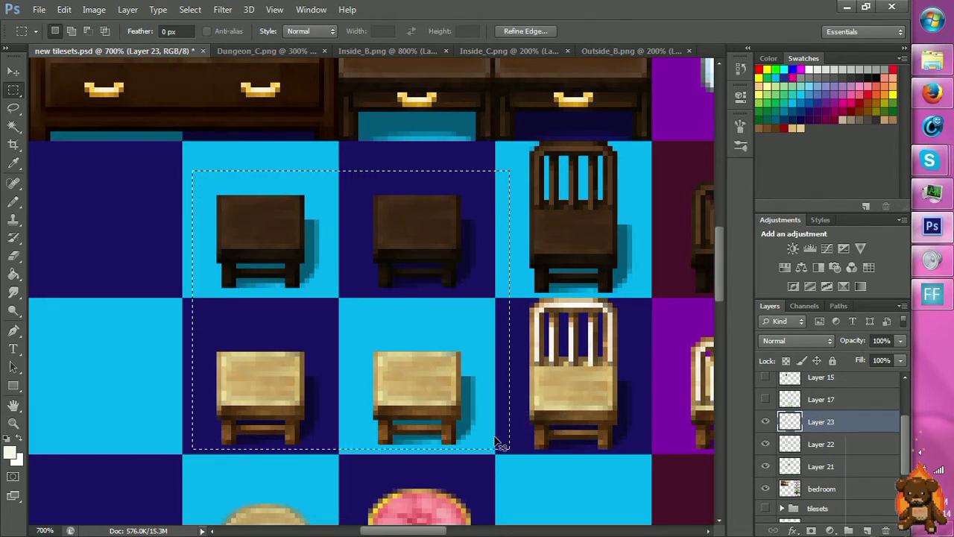
key("ctrl+e")
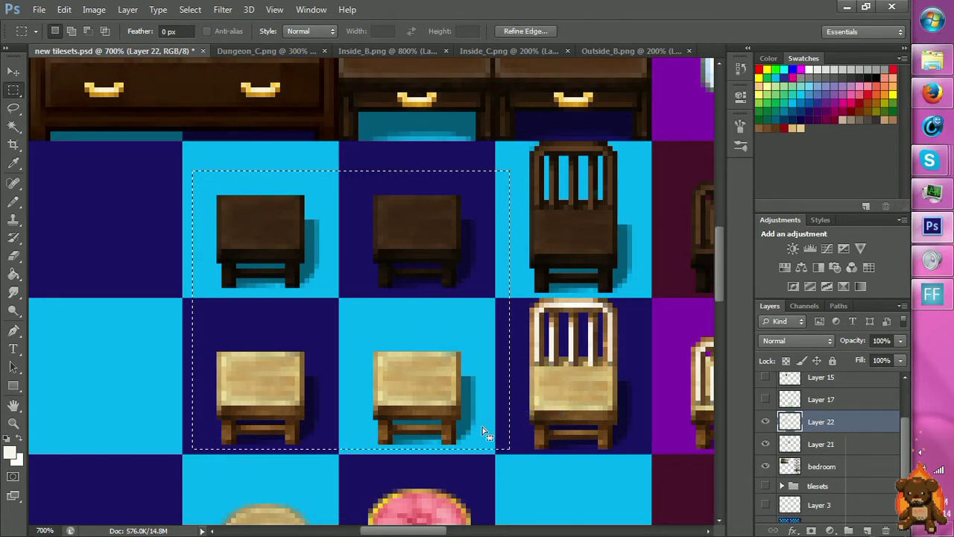
left_click_drag(442, 380, 434, 381)
key("v")
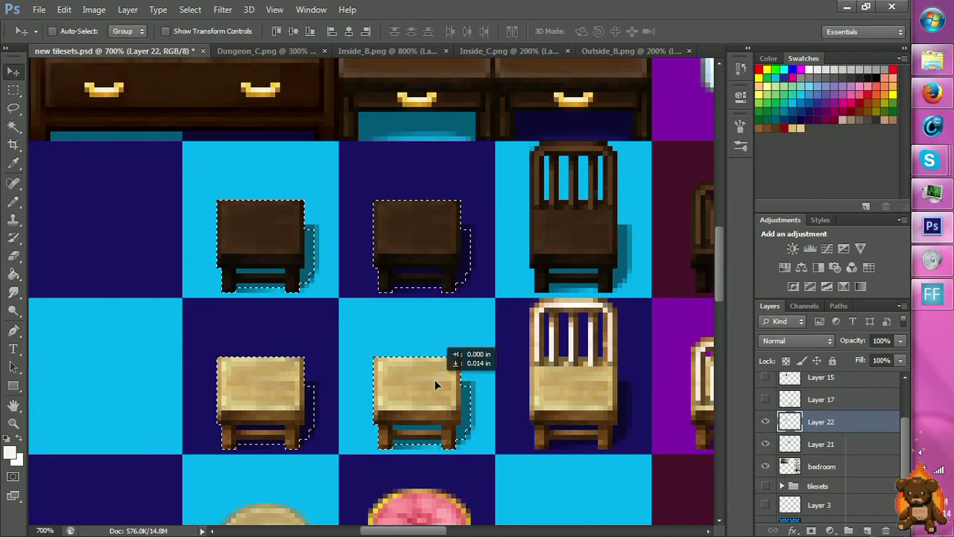
key("ctrl+d")
Copy the left backrest post of the light front-facing chair from Layer 21 and paste it as a new layer.
key("m")
key("h")
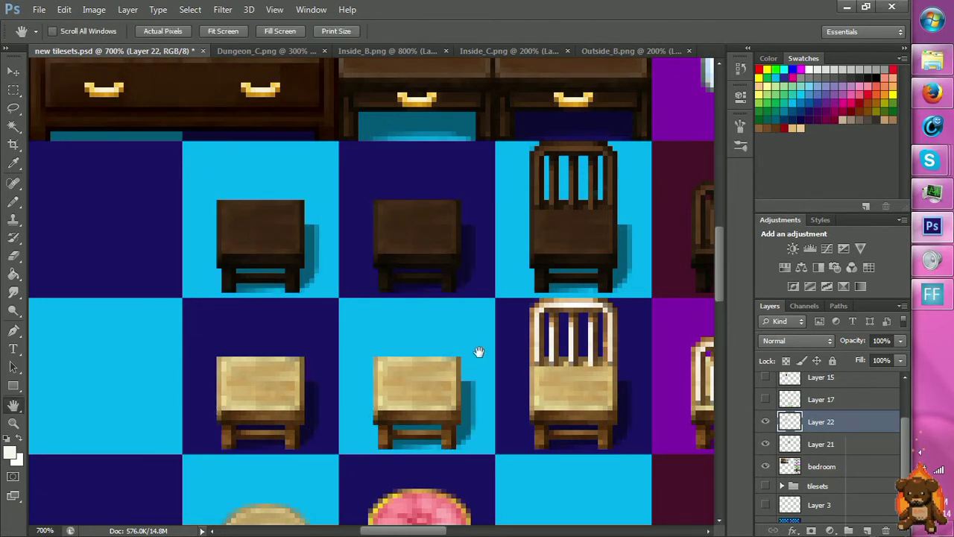
left_click_drag(477, 351, 331, 324)
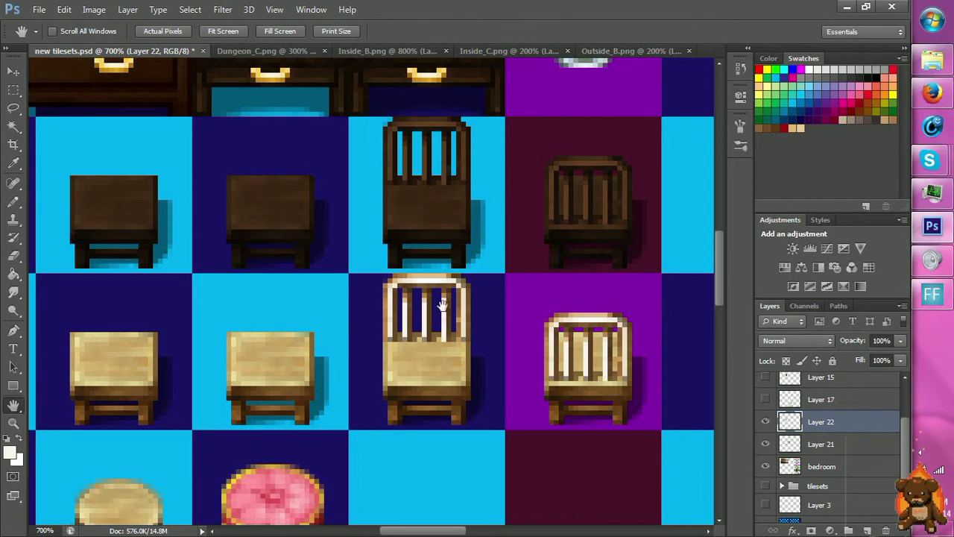
key("m")
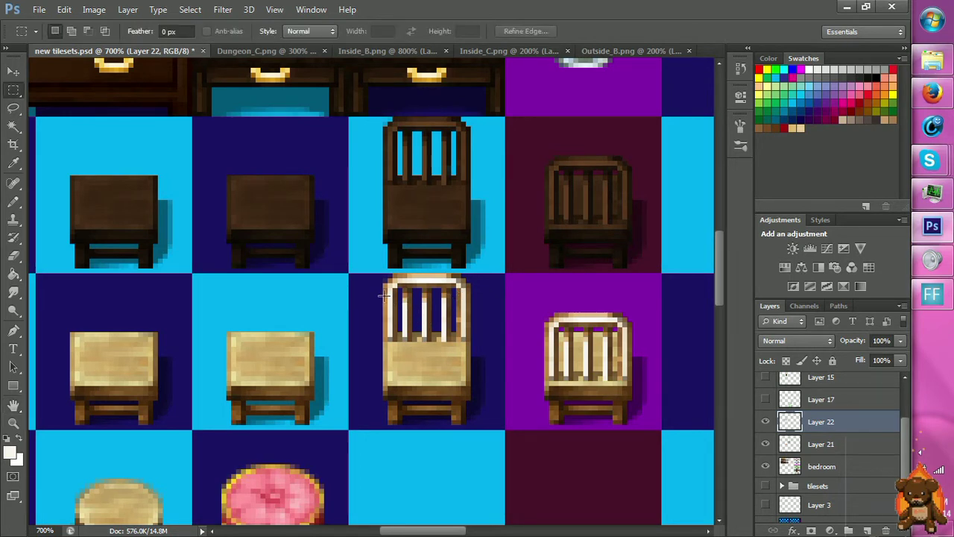
left_click_drag(383, 290, 396, 341)
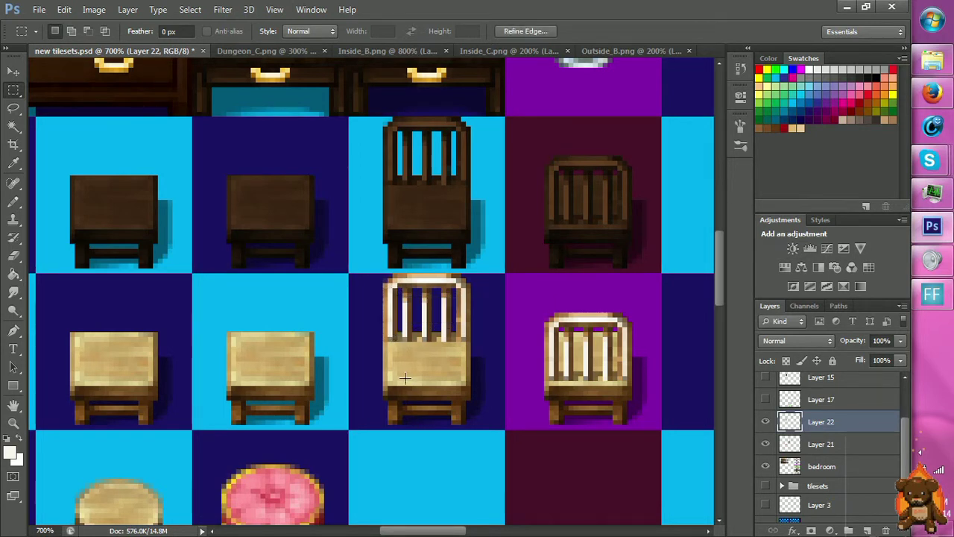
left_click(399, 302)
left_click_drag(384, 294, 396, 334)
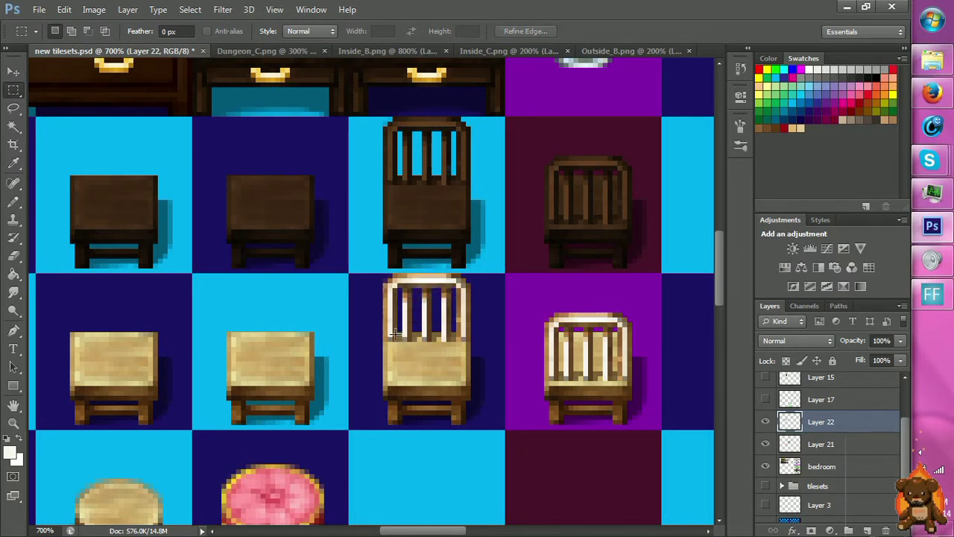
key("ctrl+c")
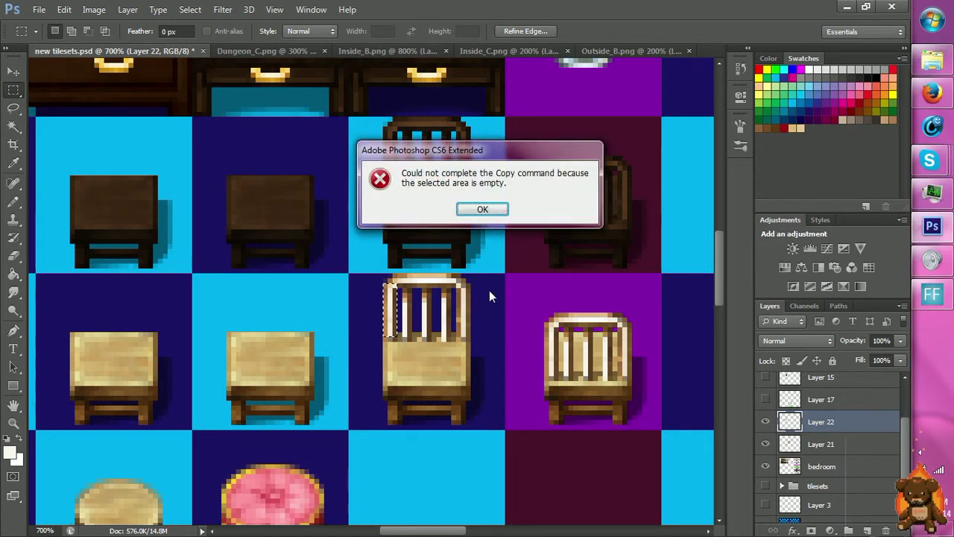
left_click(482, 207)
left_click(821, 446)
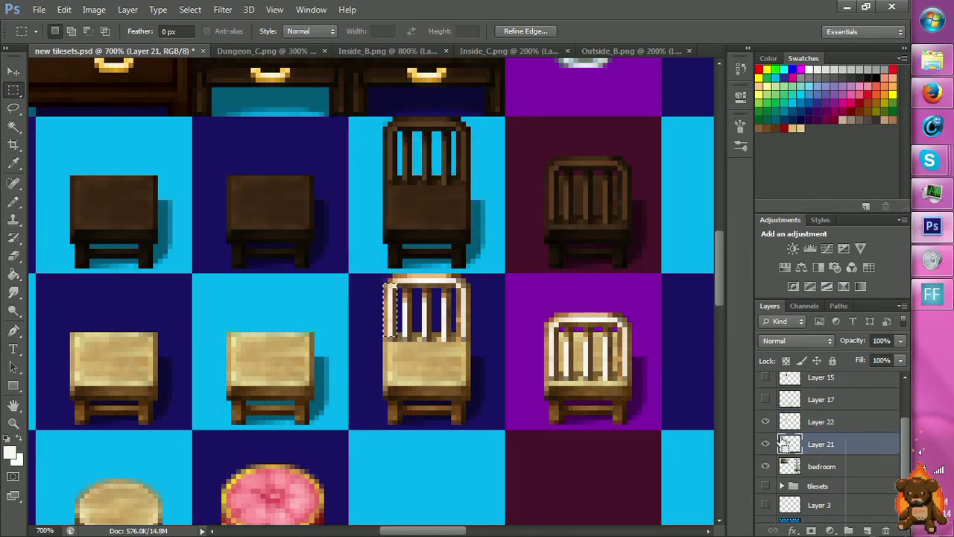
key("ctrl+c")
key("ctrl+v")
Raise the pasted post's layer above Layer 22 and place the post just inside the leftmost light seat's right edge.
key("v")
left_click_drag(439, 339, 194, 376)
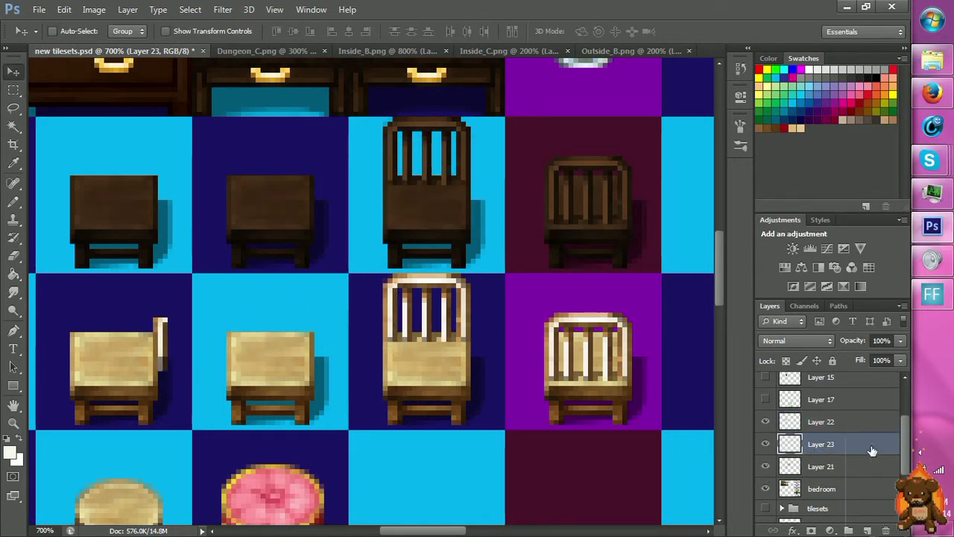
left_click_drag(871, 447, 835, 417)
key("z")
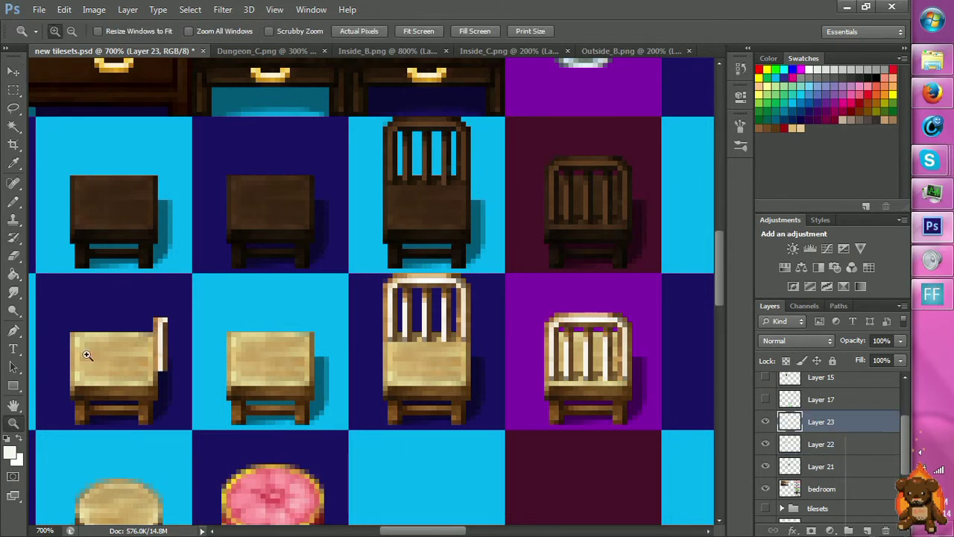
left_click(103, 392)
key("v")
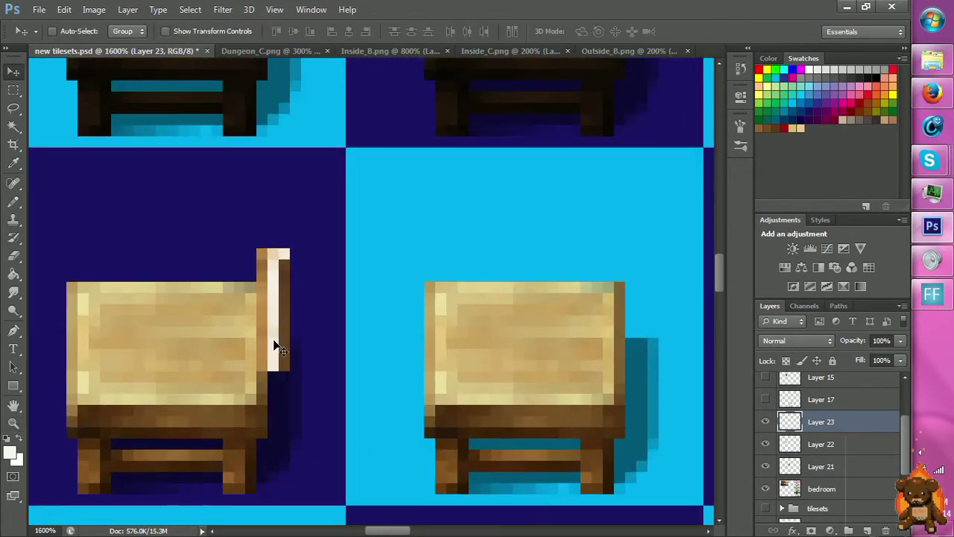
left_click_drag(277, 340, 246, 352)
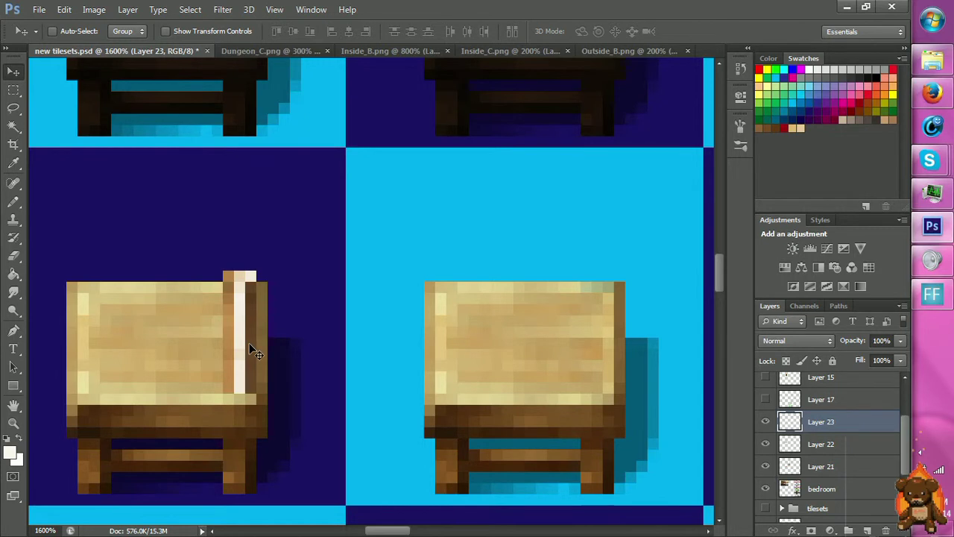
key("ctrl+u")
left_click_drag(694, 248, 686, 249)
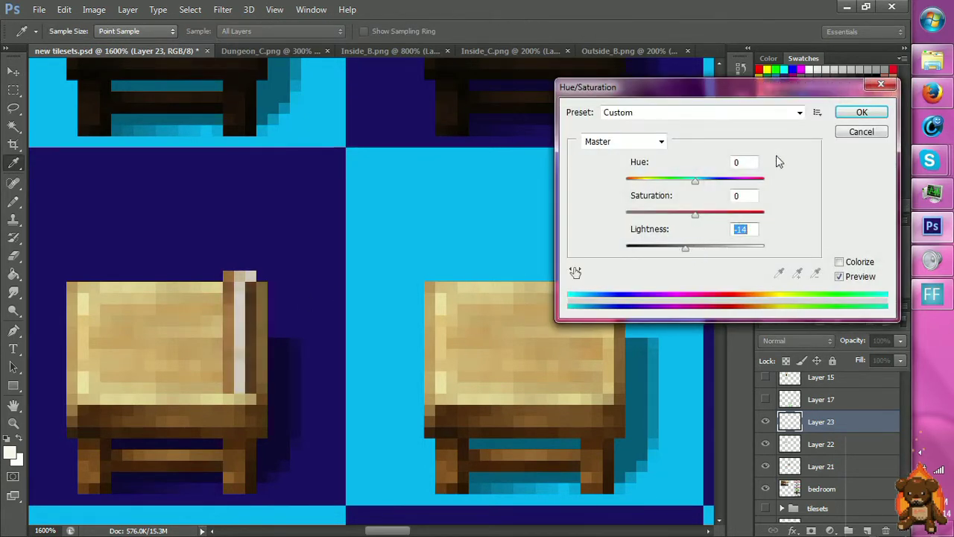
left_click(842, 135)
Adjust the post's Brightness/Contrast with brightness -55 and contrast 86.
left_click(95, 9)
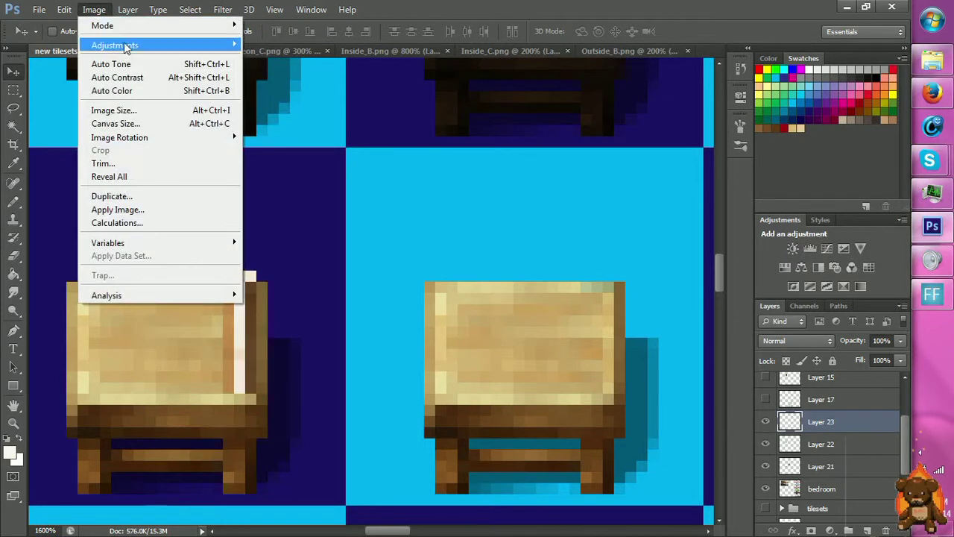
mouse_move(186, 46)
left_click(257, 45)
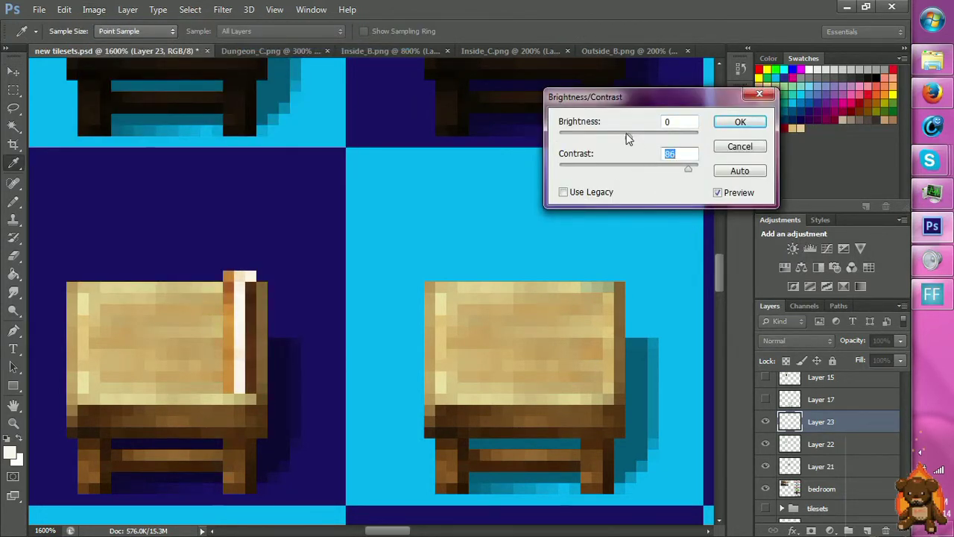
left_click_drag(626, 138, 605, 140)
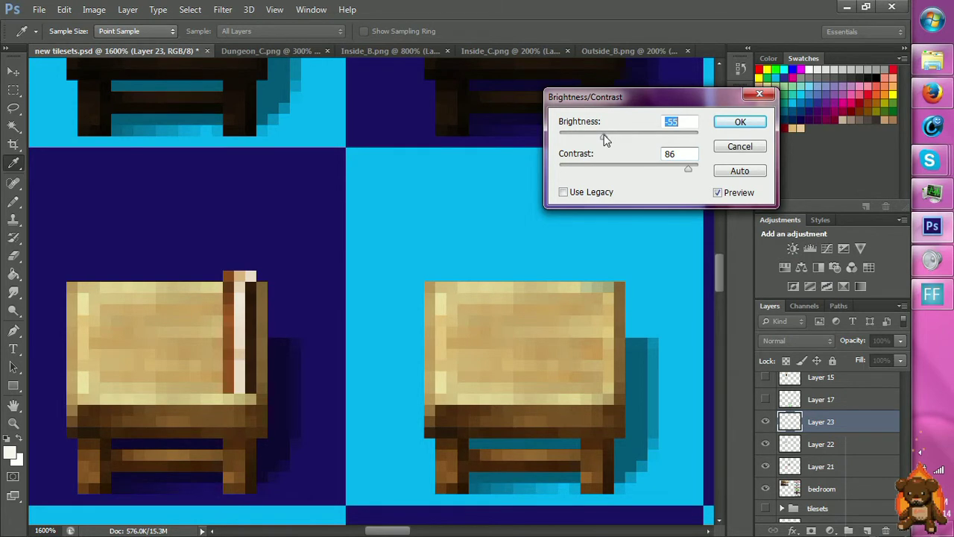
left_click(740, 122)
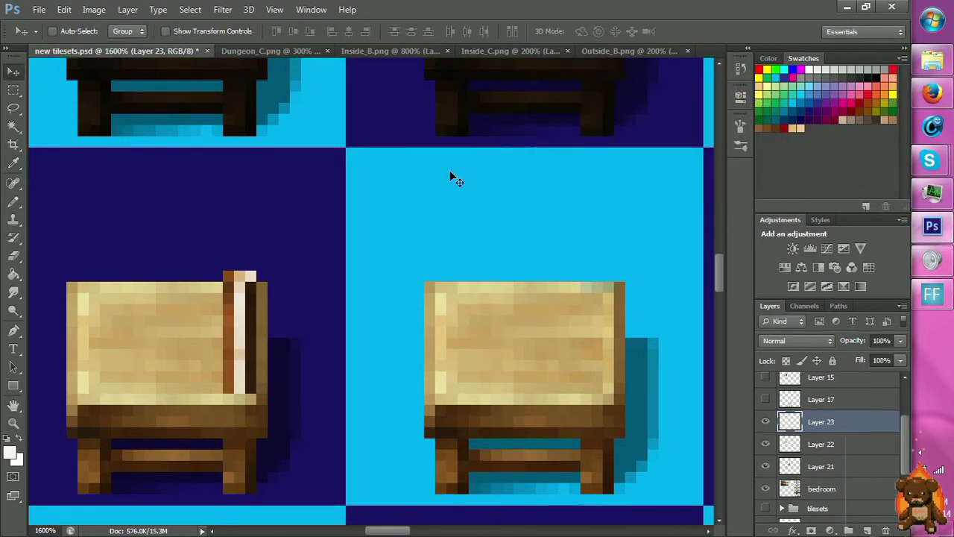
Shift successive upper sections of the post rightward in pixel steps so that it slants outward from the seat.
key("m")
left_click_drag(200, 249, 277, 369)
left_click_drag(245, 319, 274, 307)
key("v")
key("m")
mouse_move(228, 264)
left_mouse_down()
mouse_move(250, 282)
mouse_move(265, 324)
mouse_move(269, 310)
left_mouse_up()
key("v")
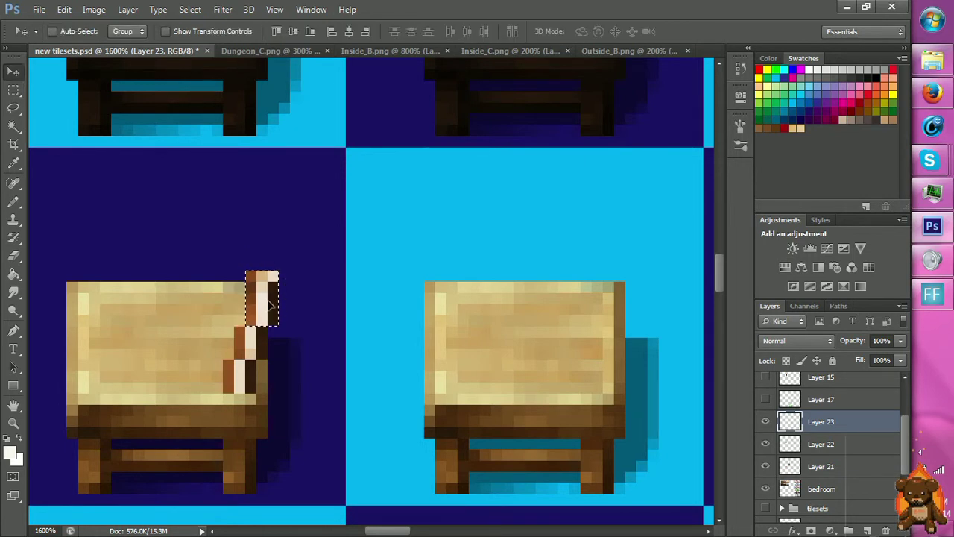
key("m")
left_click_drag(235, 261, 287, 286)
key("v")
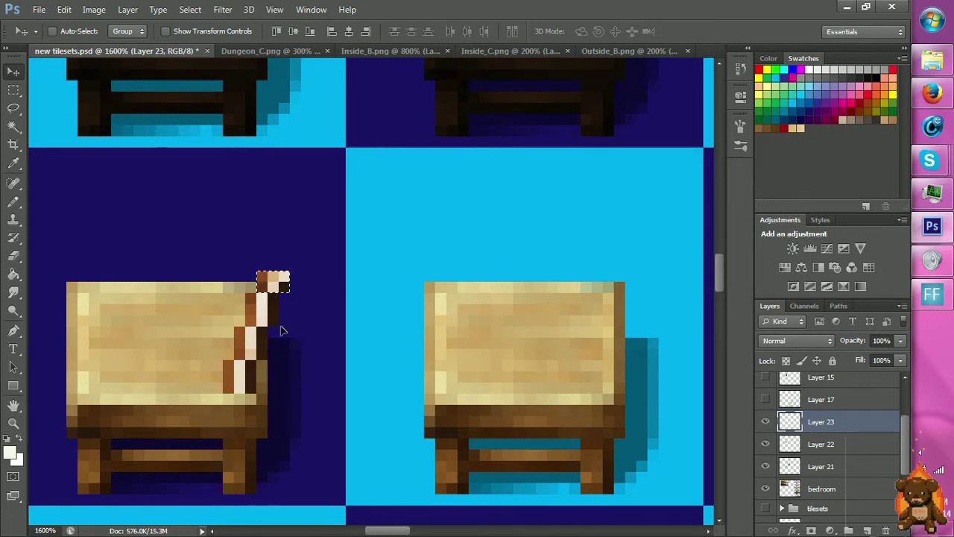
key("m")
left_click_drag(223, 361, 256, 393)
left_click_drag(234, 326, 252, 367)
left_click_drag(269, 326, 297, 280)
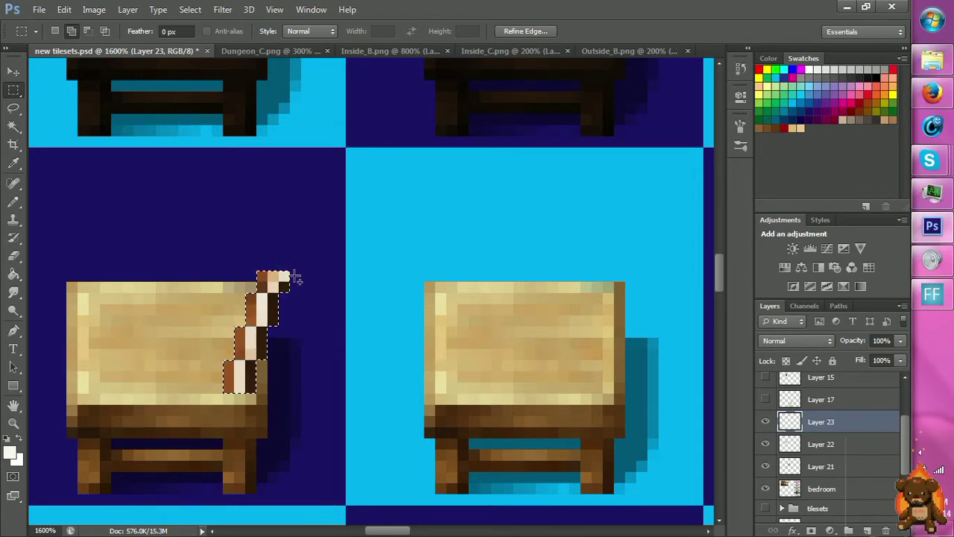
left_click(340, 286)
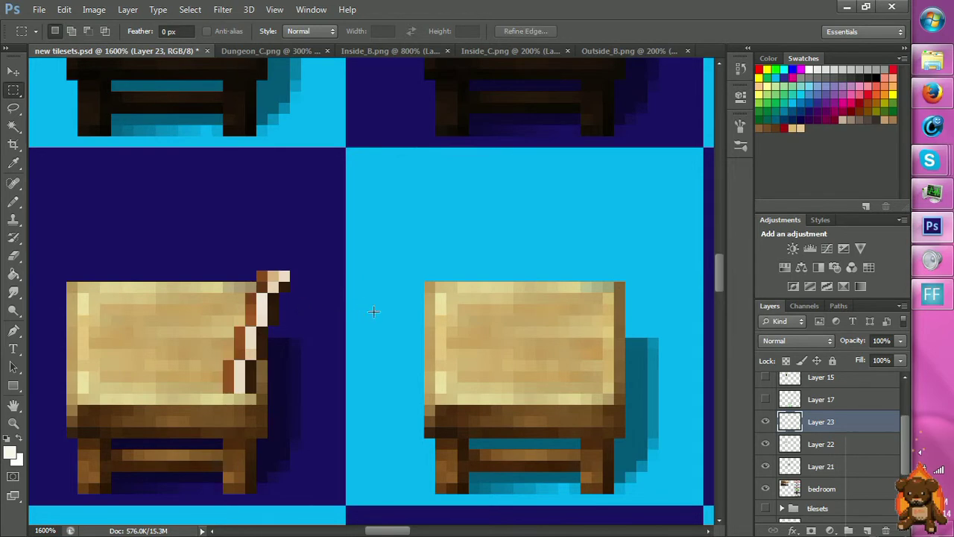
Paste another copy of the original light post and stand it upright on top of the slanted post.
key("ctrl+v")
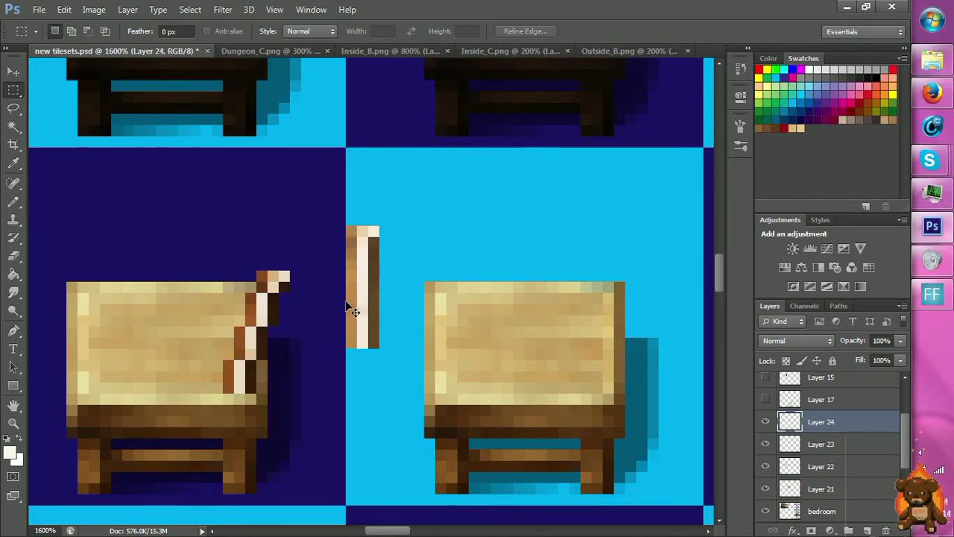
key("v")
left_click_drag(351, 301, 273, 263)
key("ctrl+z")
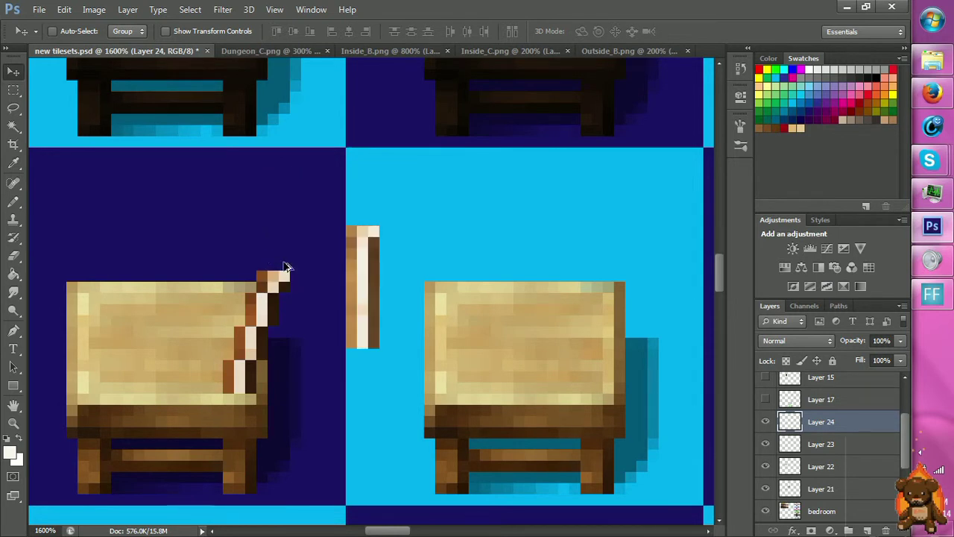
left_click_drag(354, 302, 273, 241)
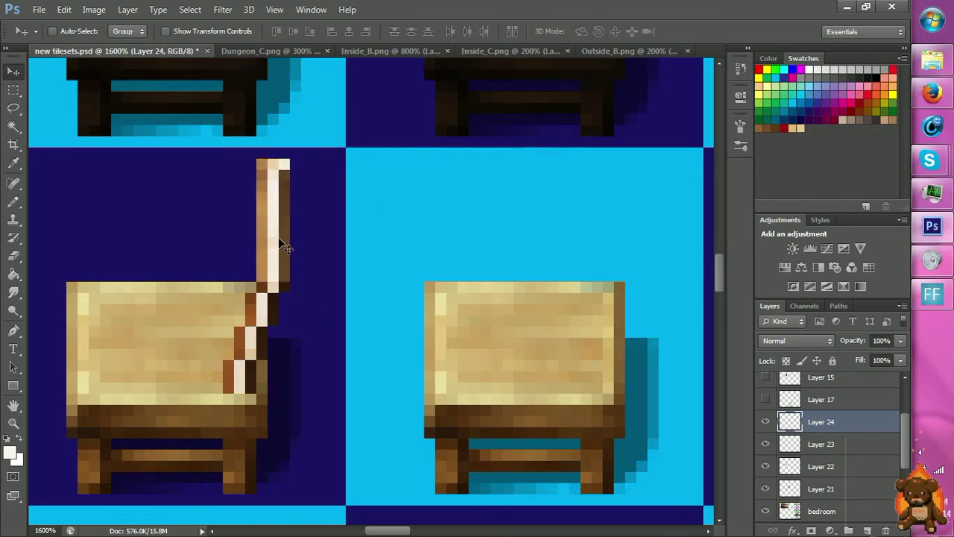
Cut the top two pixel rows, including the light cap, off the upright post.
key("m")
left_click_drag(223, 159, 296, 177)
key("ctrl+x")
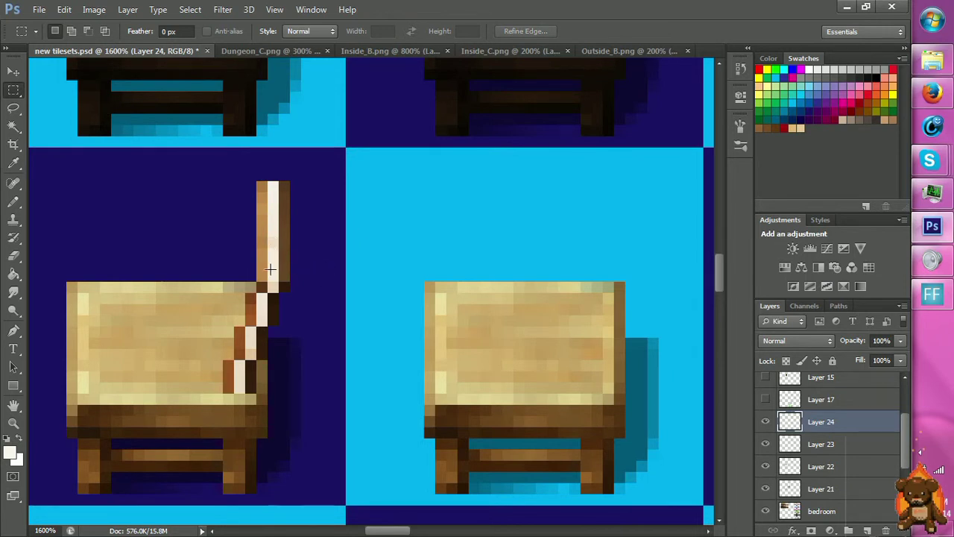
Adjust the upright upper part of the post with brightness -59 and contrast 48, and clear the selection.
left_click_drag(266, 277, 281, 187)
left_click(94, 9)
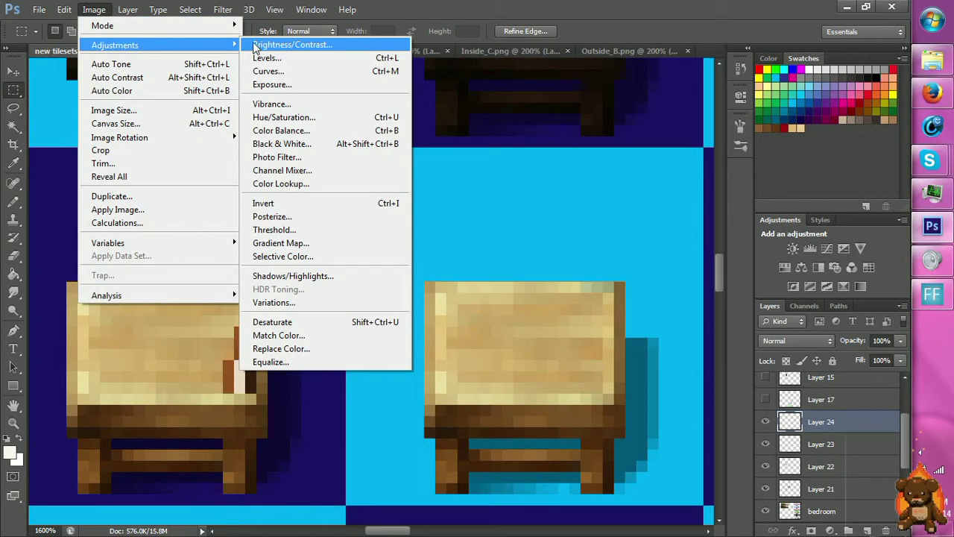
left_click(259, 41)
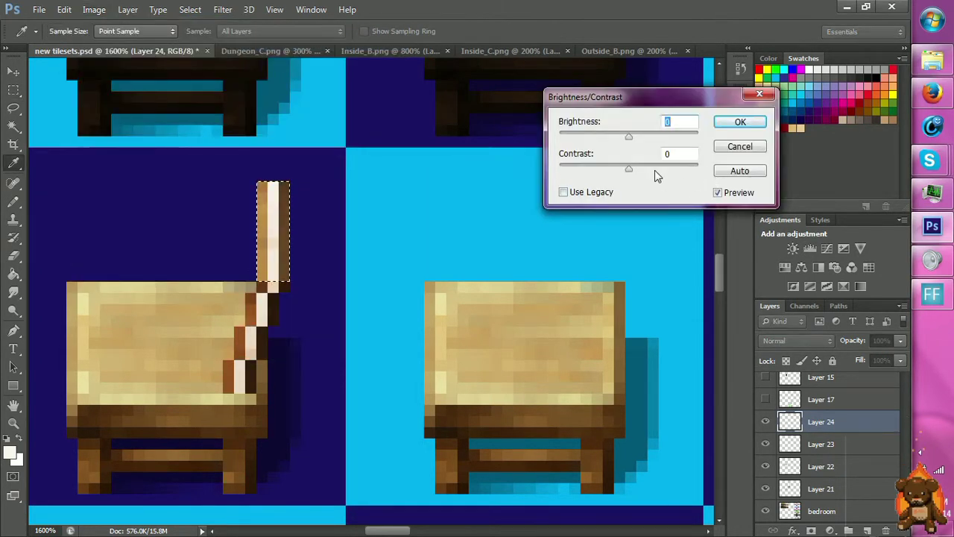
left_click_drag(655, 170, 661, 170)
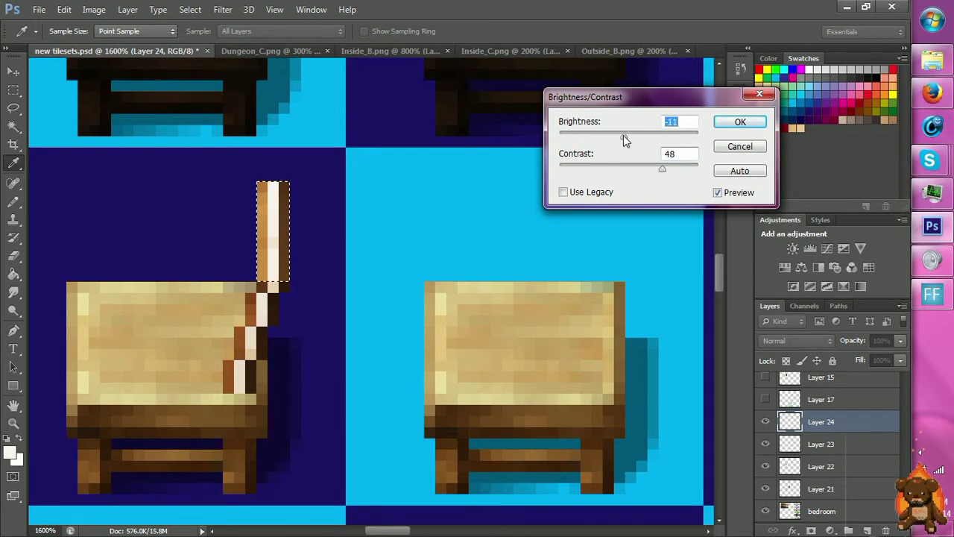
left_click_drag(623, 135, 603, 125)
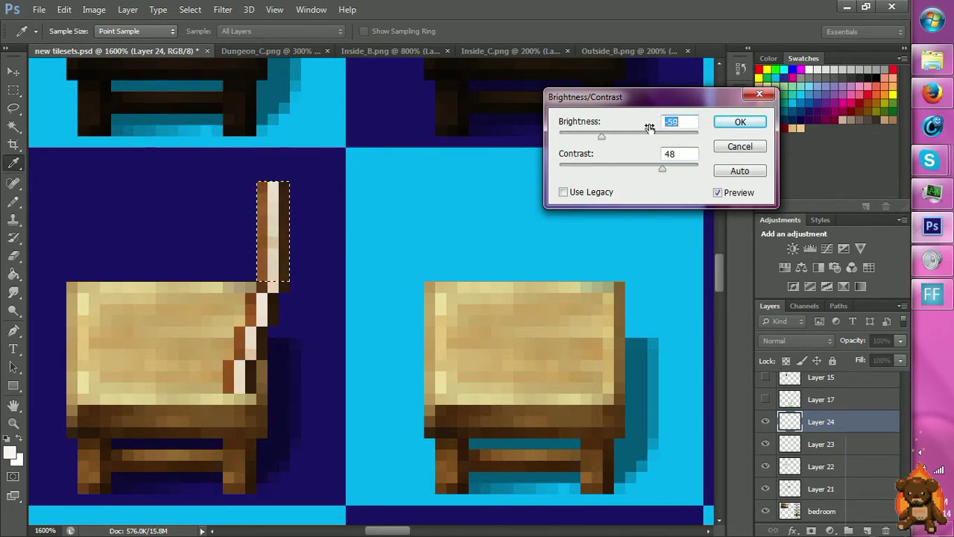
left_click(717, 123)
key("m")
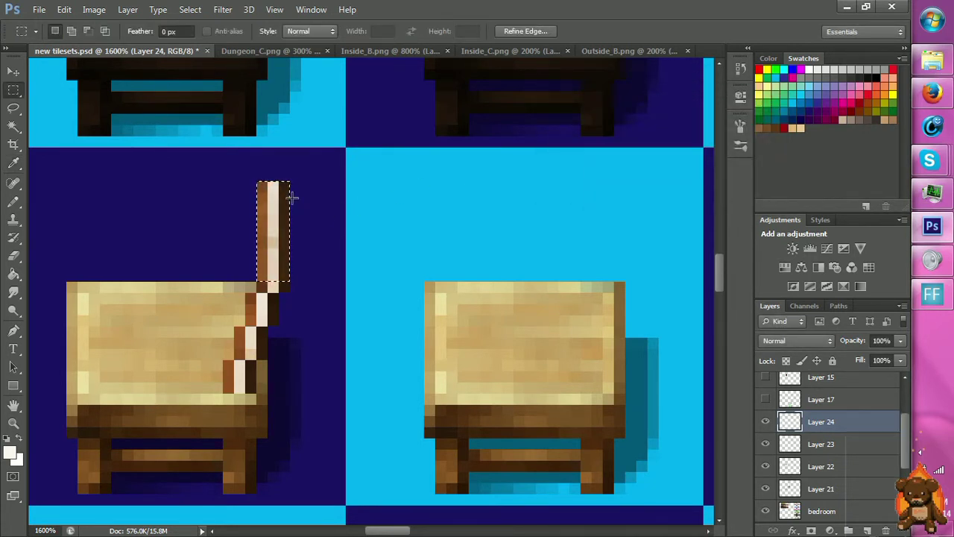
key("ctrl+d")
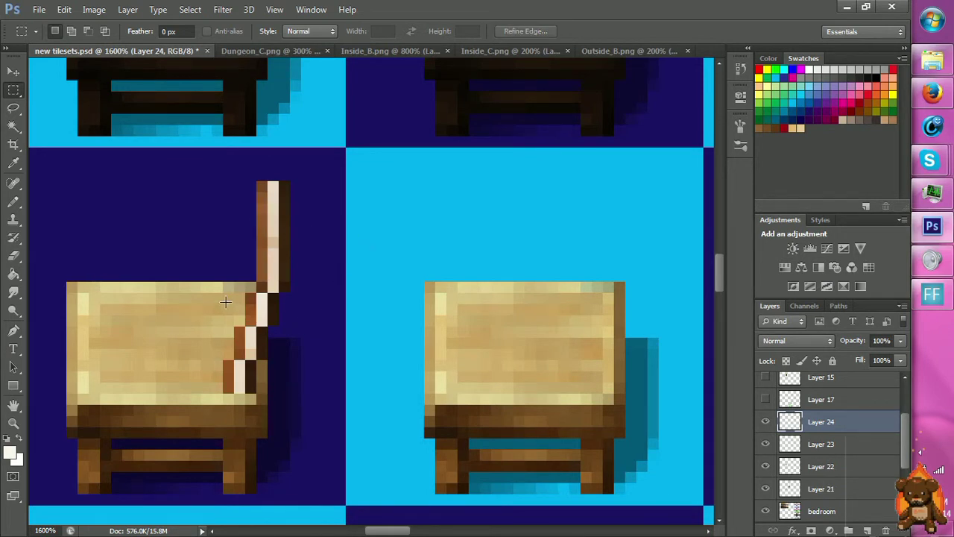
Merge the upright post into the slanted one and copy the stepped brown and light strips onto a new layer beneath it.
key("Delete")
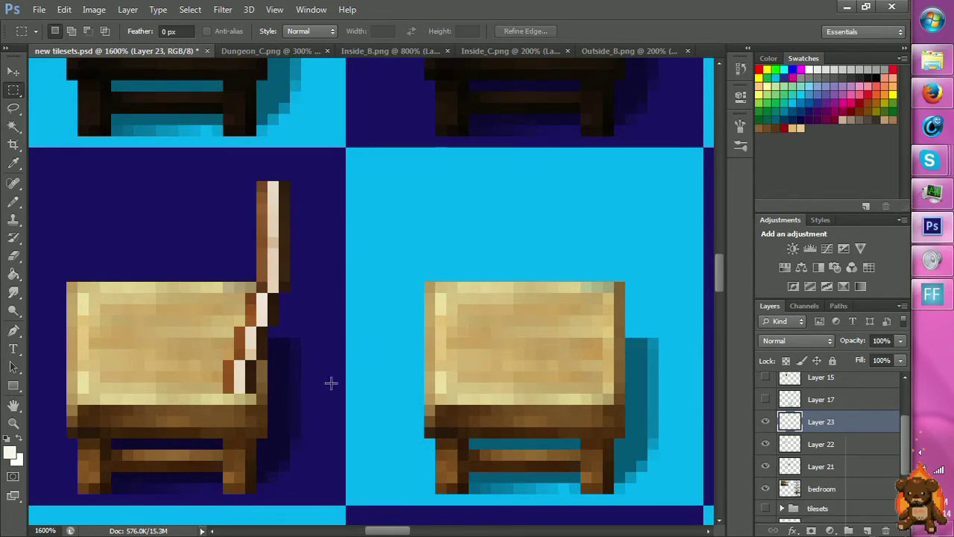
left_click_drag(235, 292, 290, 427)
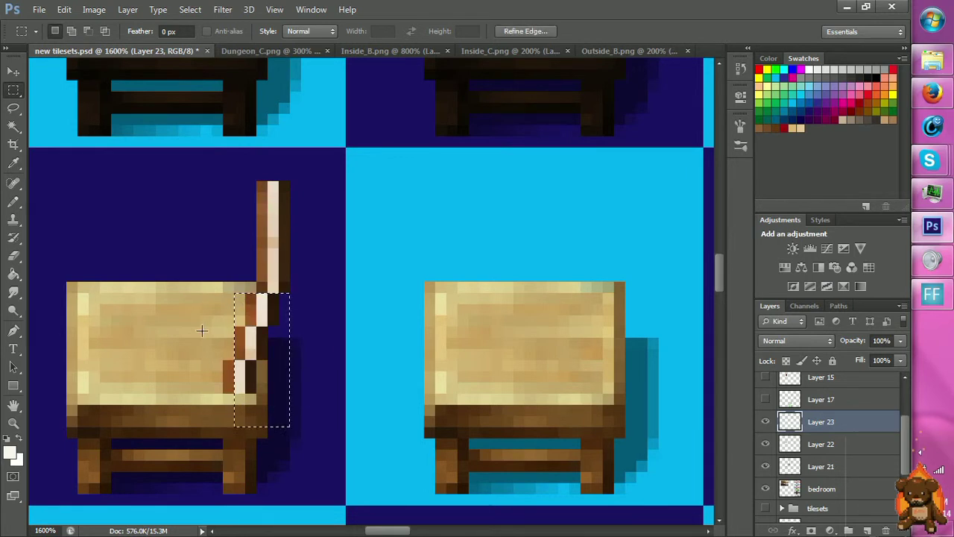
left_click_drag(223, 284, 217, 357)
left_click_drag(226, 363, 238, 391)
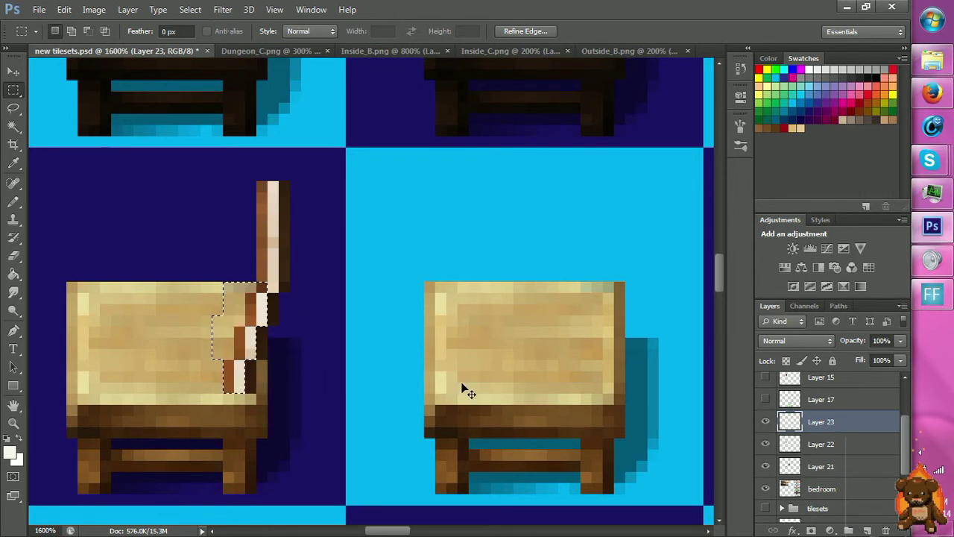
left_click(815, 450)
key("ctrl+j")
key("v")
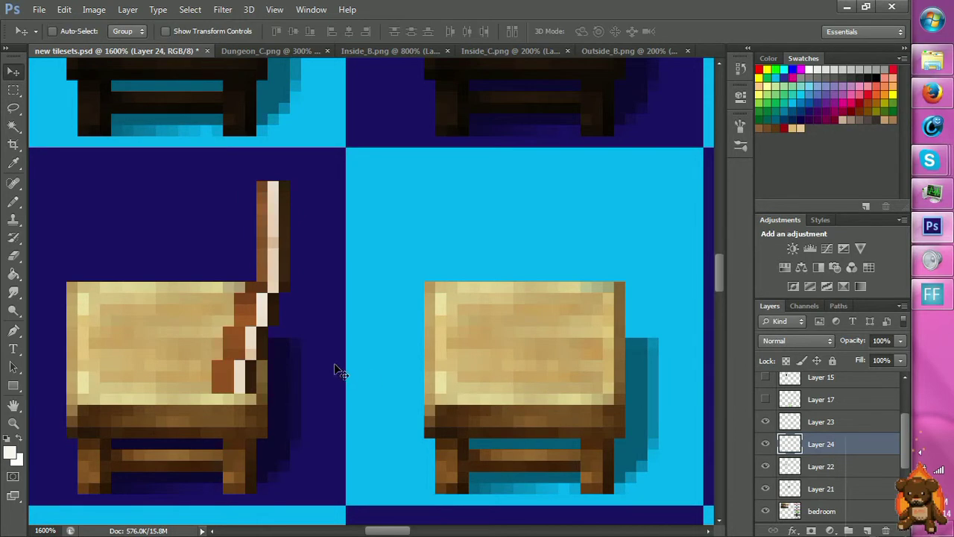
Duplicate the copied strips onto another layer and stagger the copies upward behind the post to build the side-view backrest.
left_click_drag(334, 365, 188, 223)
left_click_drag(820, 446, 821, 477)
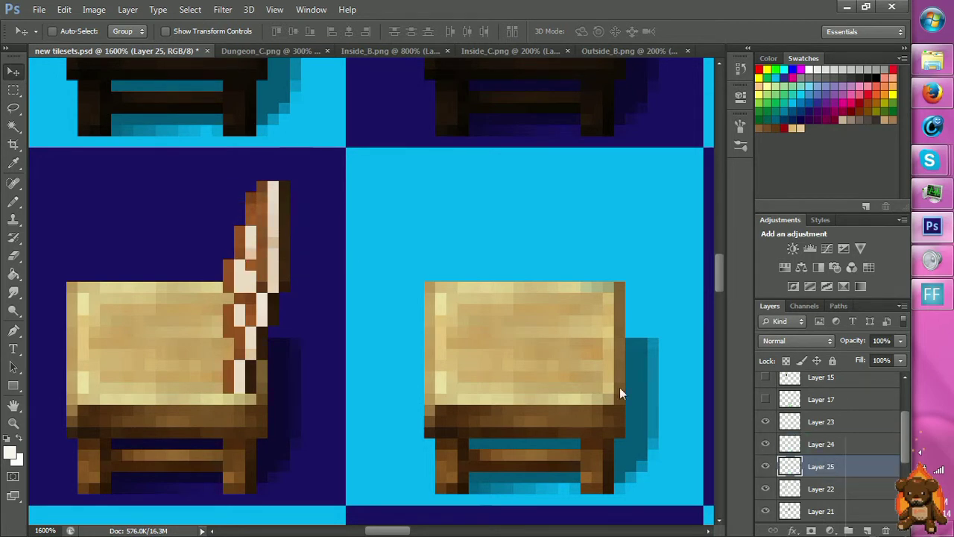
mouse_move(316, 321)
left_mouse_down()
mouse_move(316, 310)
mouse_move(319, 320)
left_mouse_up()
key("z")
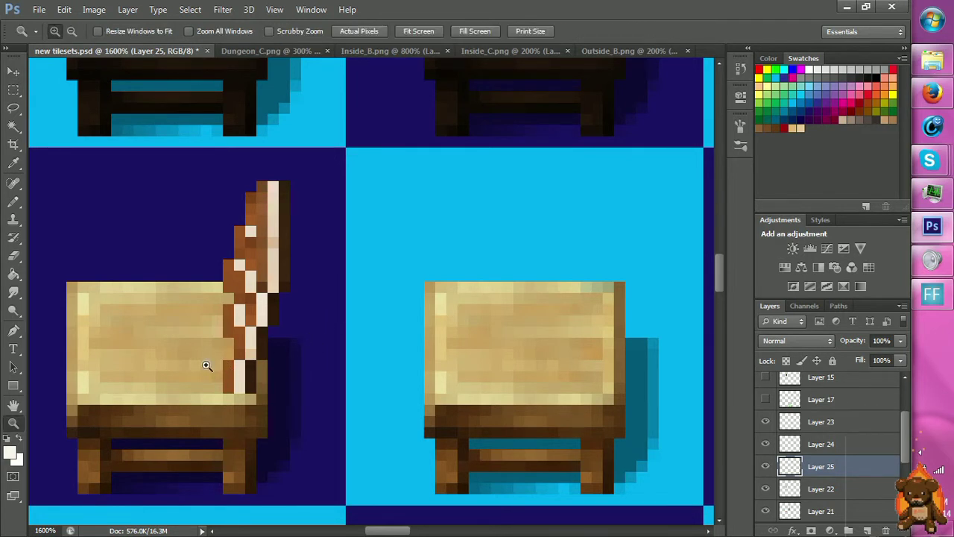
left_click(206, 366)
scroll(212, 363, "up", 1)
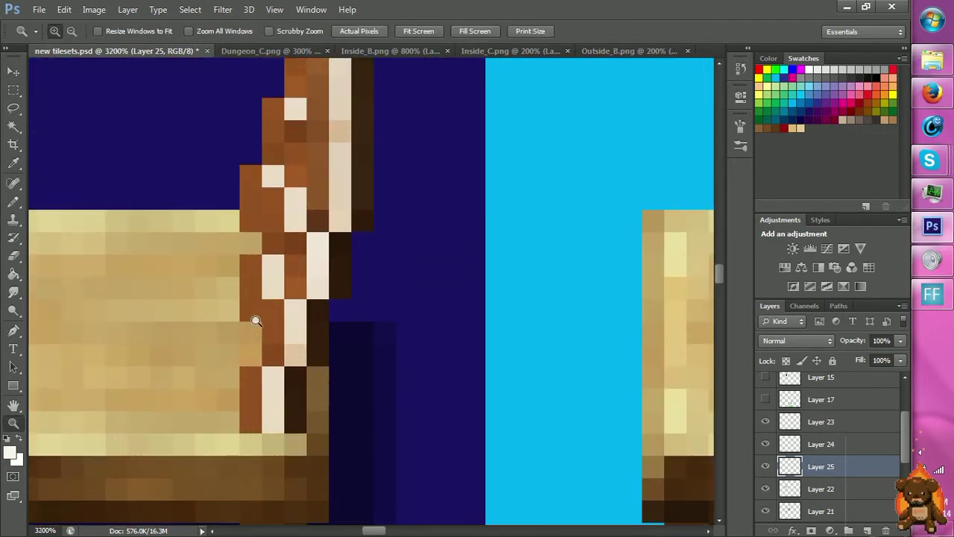
scroll(295, 277, "up", 1)
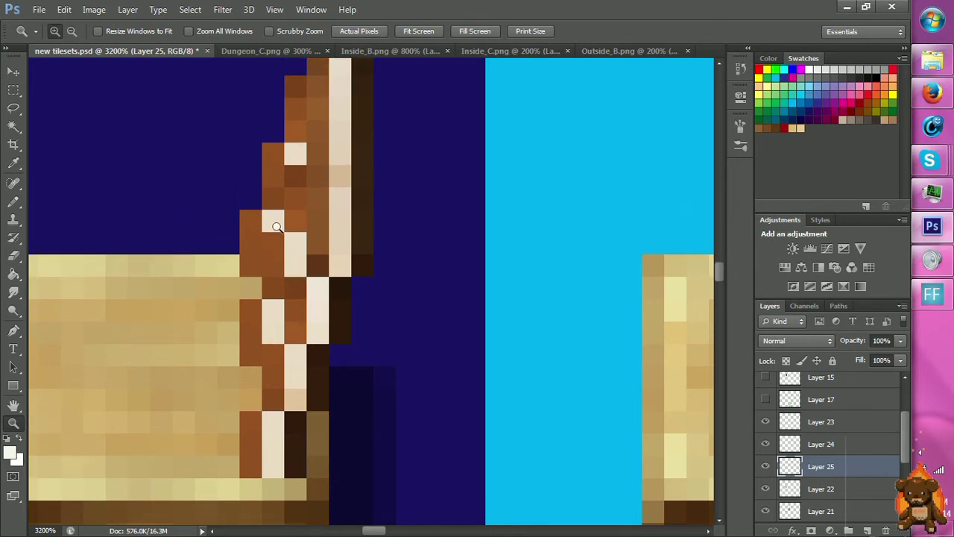
scroll(279, 227, "up", 1)
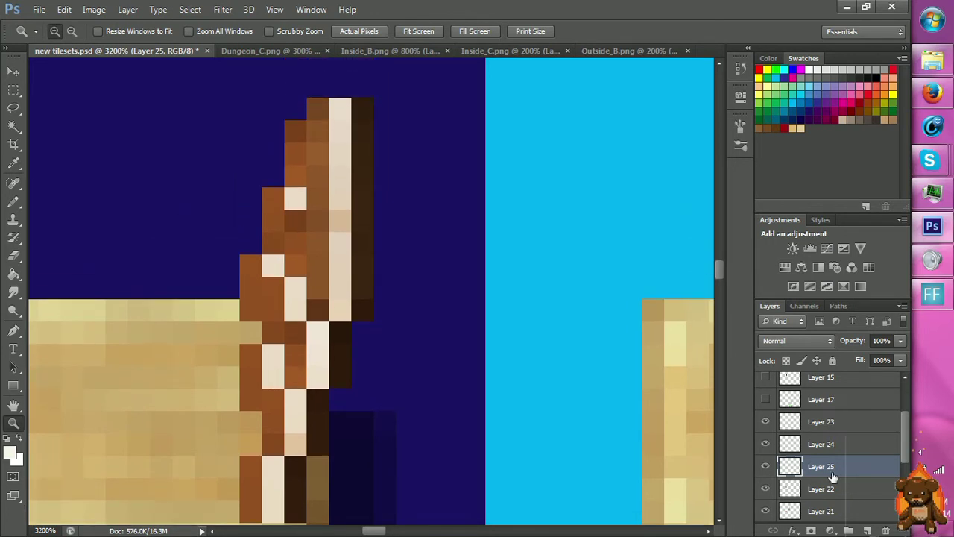
key("ctrl+e")
left_click(766, 469)
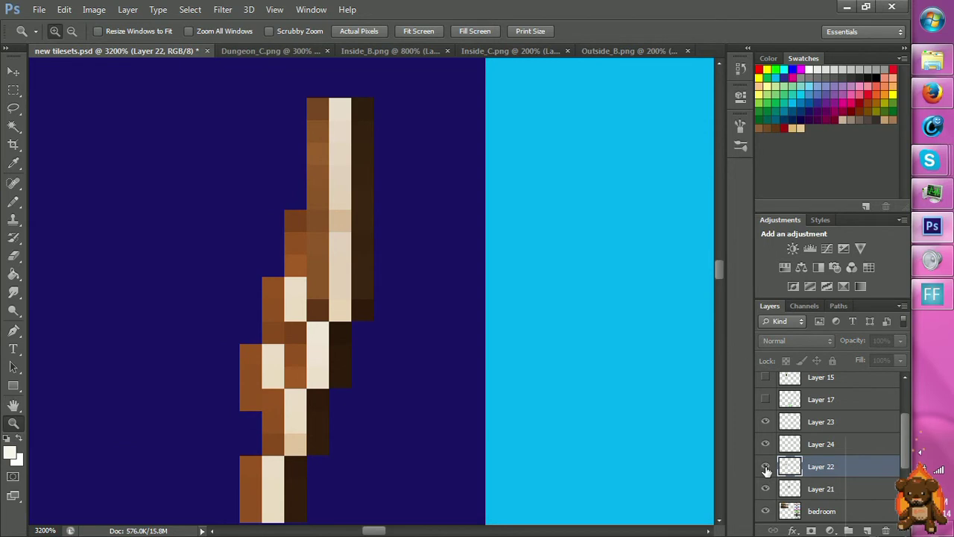
left_click(766, 470)
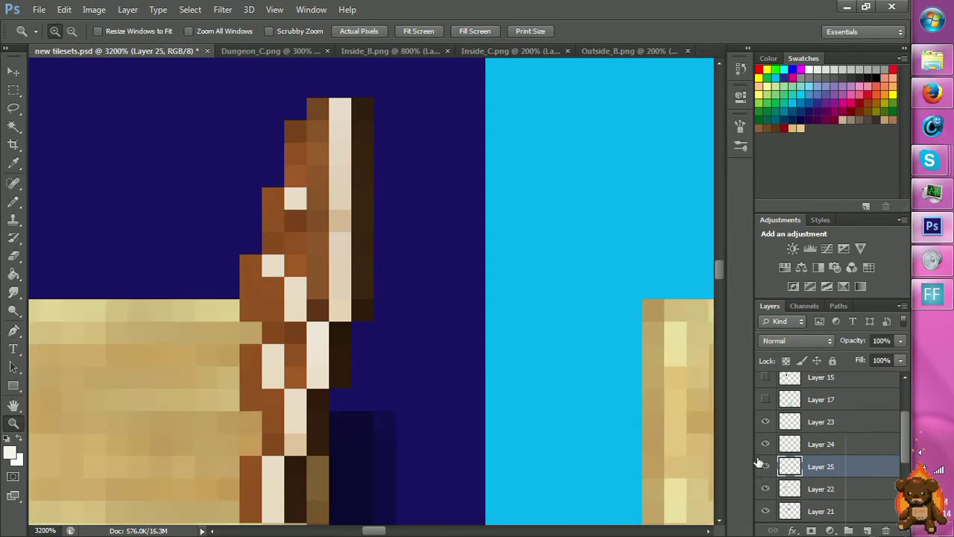
Identify the two staggered strip copies by toggling their visibility and merge Layer 24 into Layer 25.
left_click(767, 446)
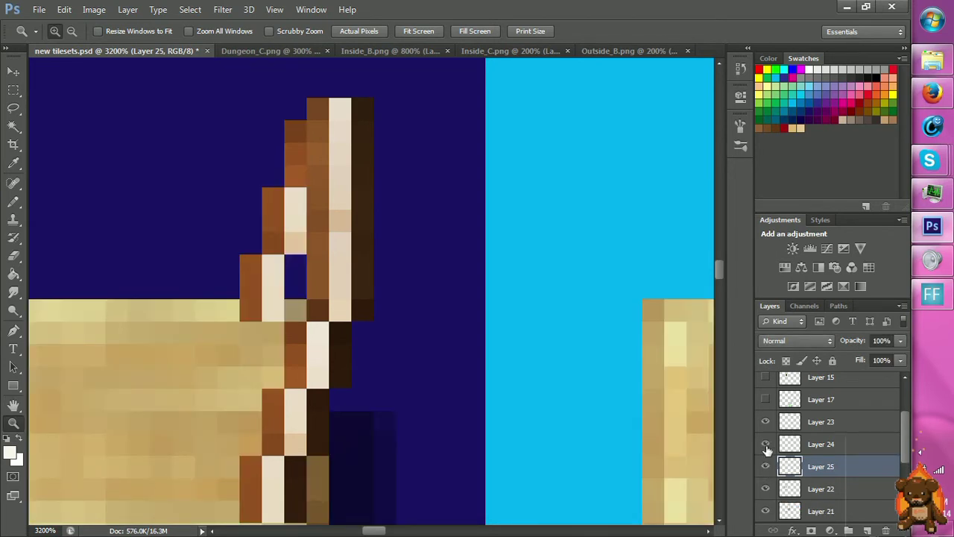
left_click(766, 445)
left_click(767, 466)
left_click(766, 466)
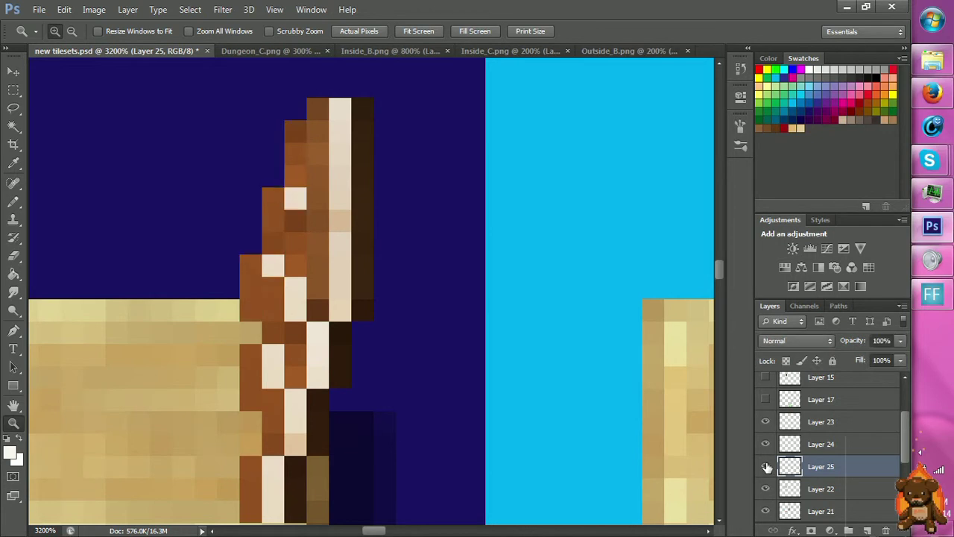
left_click(811, 445)
key("ctrl+e")
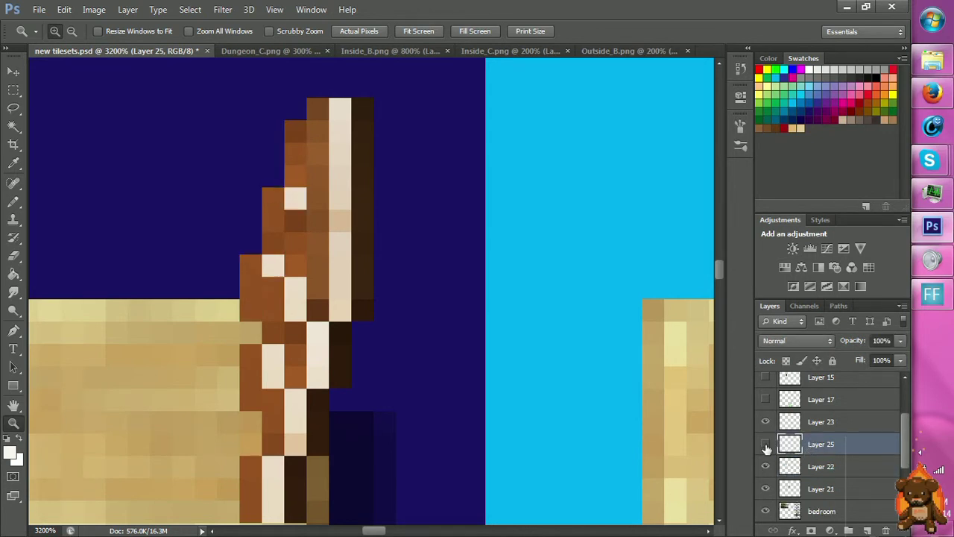
left_click(766, 445)
left_click(767, 445)
Darken the merged strips with Hue/Saturation, using saturation +9 and lightness -40.
key("ctrl+u")
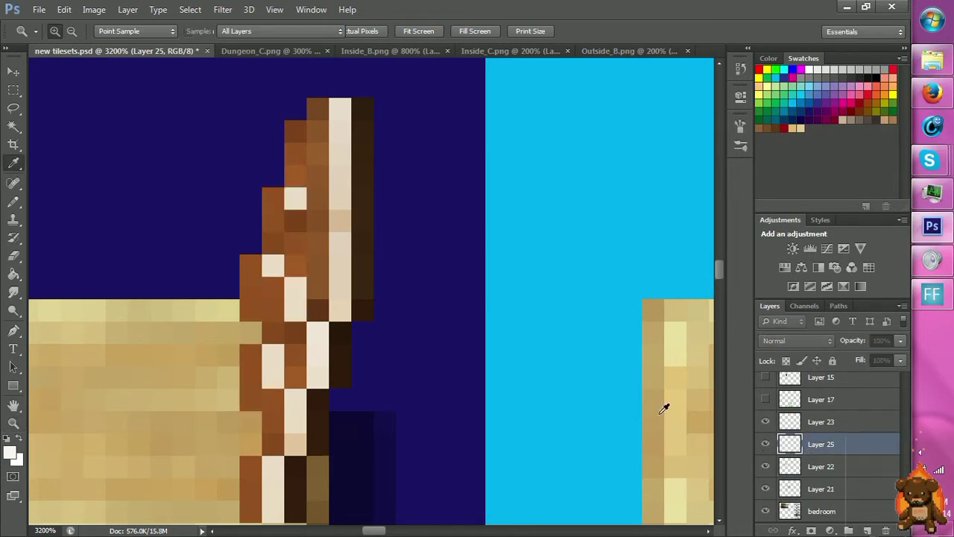
left_click(667, 214)
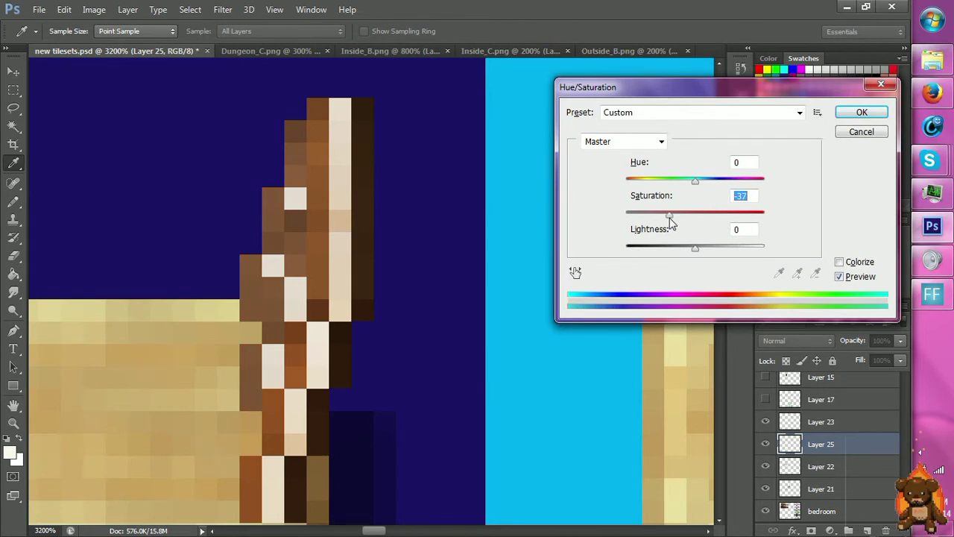
left_click_drag(671, 223, 667, 250)
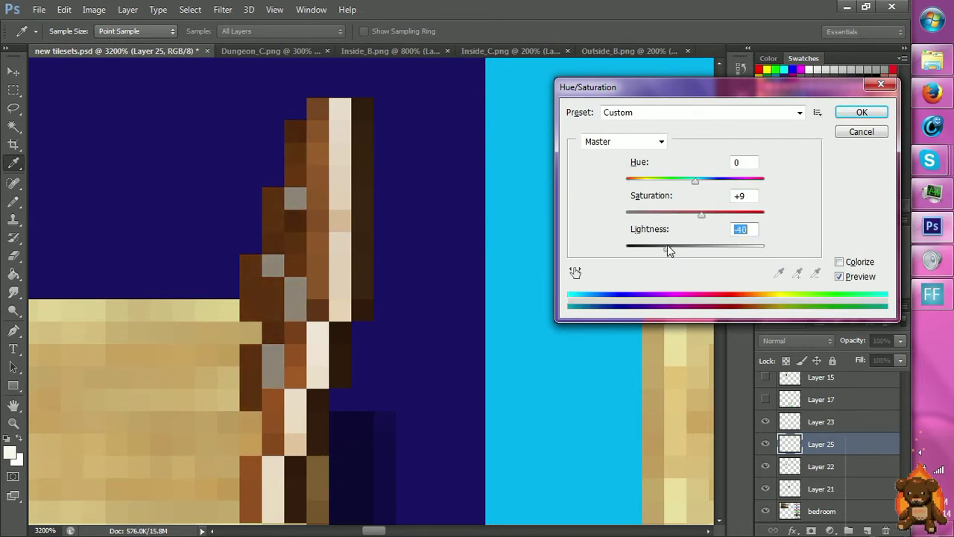
left_click(855, 114)
Examine the light side-facing chair's backrest at actual size beside the other tileset furniture, and again close up.
key("z")
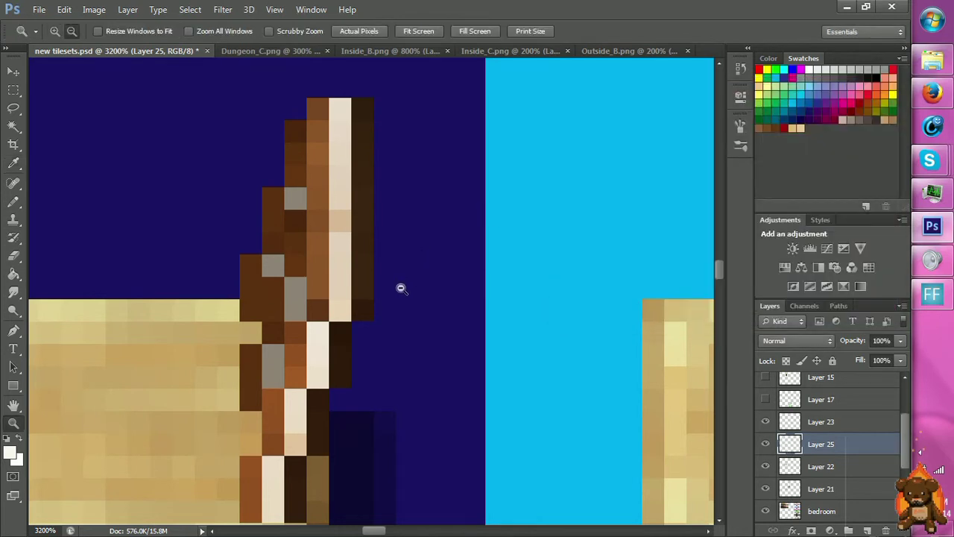
left_click(400, 286, "alt")
left_click(400, 286, "alt")
left_click(335, 423, "alt")
left_click(334, 424, "alt")
left_click(337, 427, "alt")
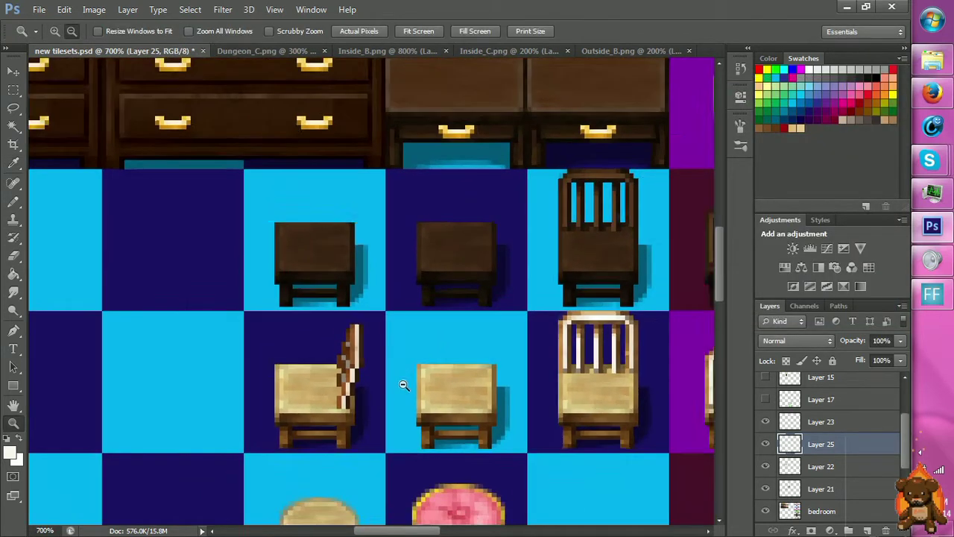
left_click(339, 431, "alt")
left_click(339, 430, "alt")
left_click(342, 437, "alt")
left_click(341, 437, "alt")
left_click(334, 451, "alt")
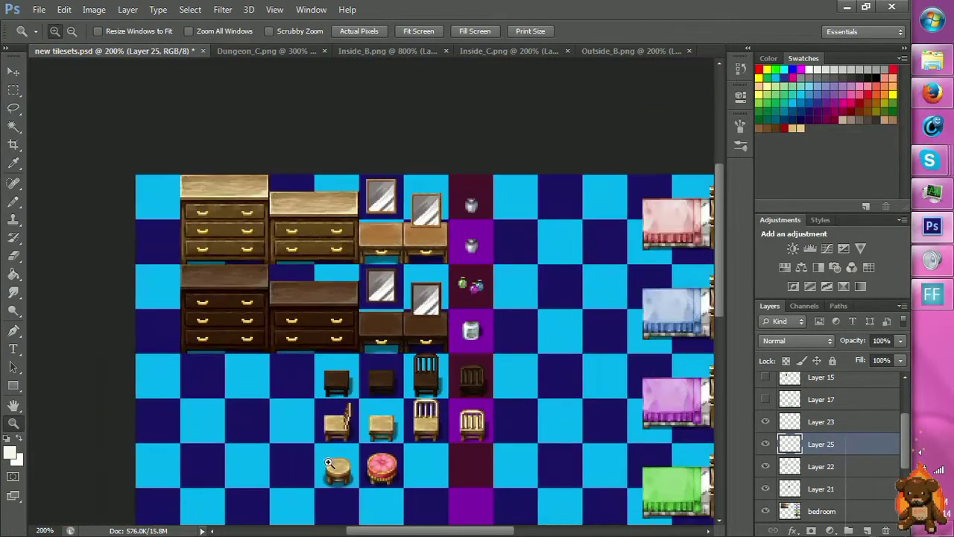
scroll(324, 424, "down", 2)
left_click(300, 363, "alt")
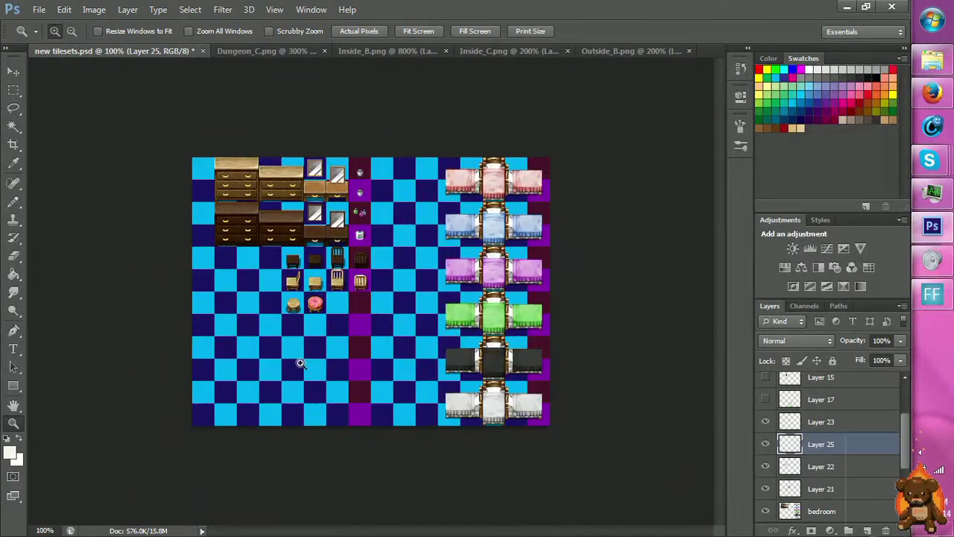
left_click(242, 306)
left_click(224, 249)
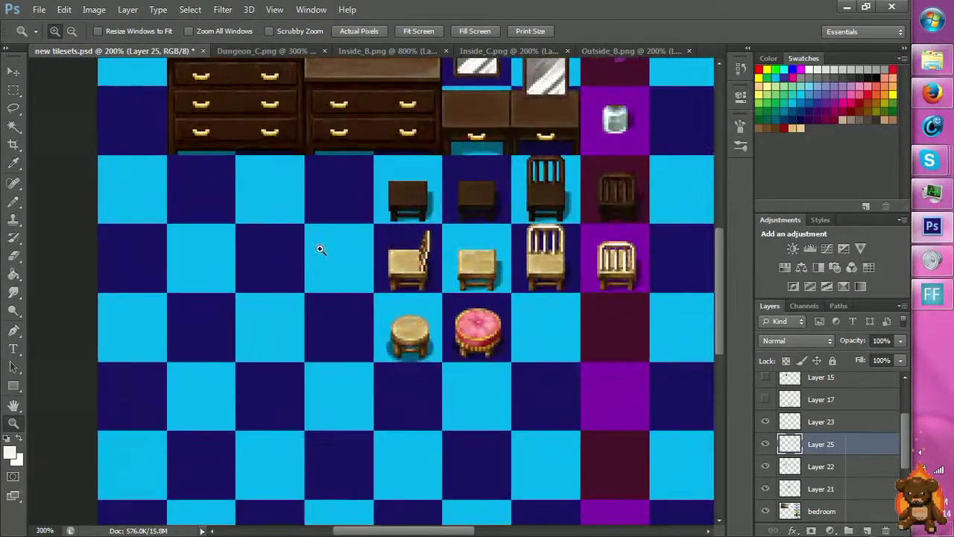
left_click(320, 247)
left_click(455, 296)
left_click(512, 258)
left_click(527, 275)
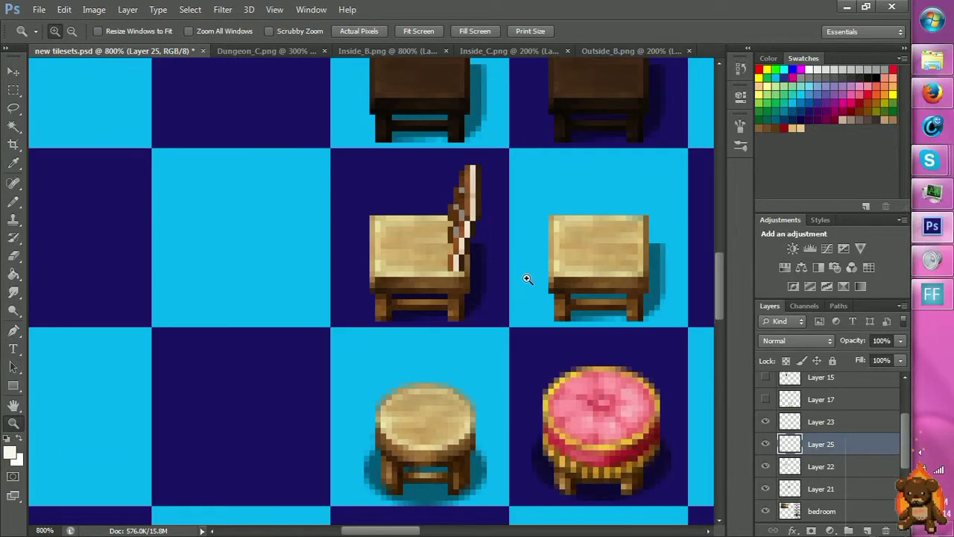
left_click(527, 280)
left_click(458, 309)
left_click(425, 309)
left_click(425, 308)
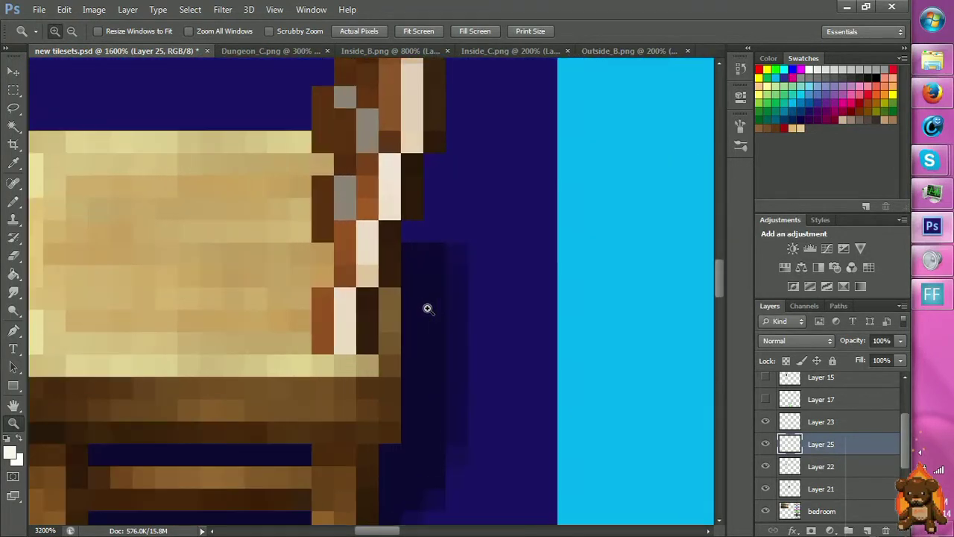
left_click(427, 308)
Merge the post on Layer 23 with the darkened strips on Layer 25 into a single backrest layer.
key("m")
left_click_drag(349, 222, 423, 234)
left_click(820, 422)
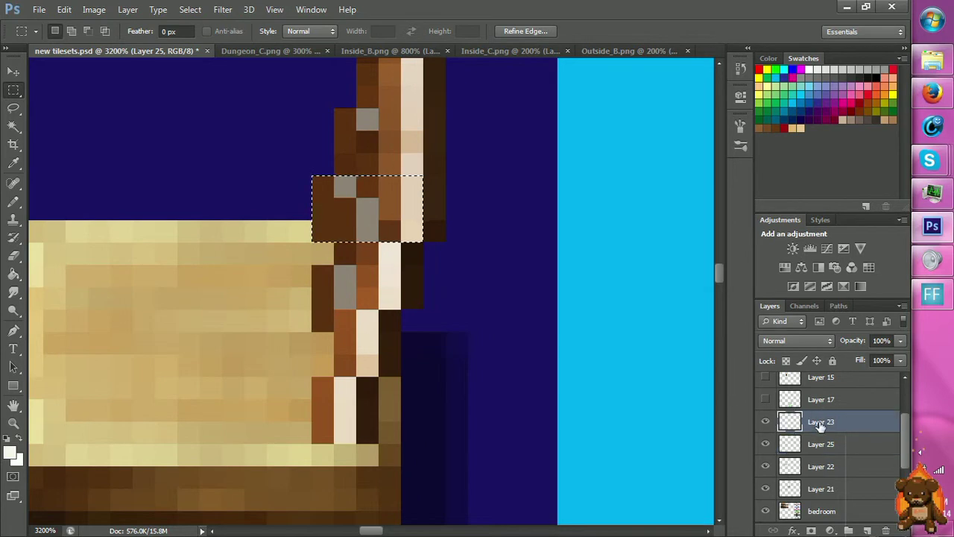
key("ctrl+e")
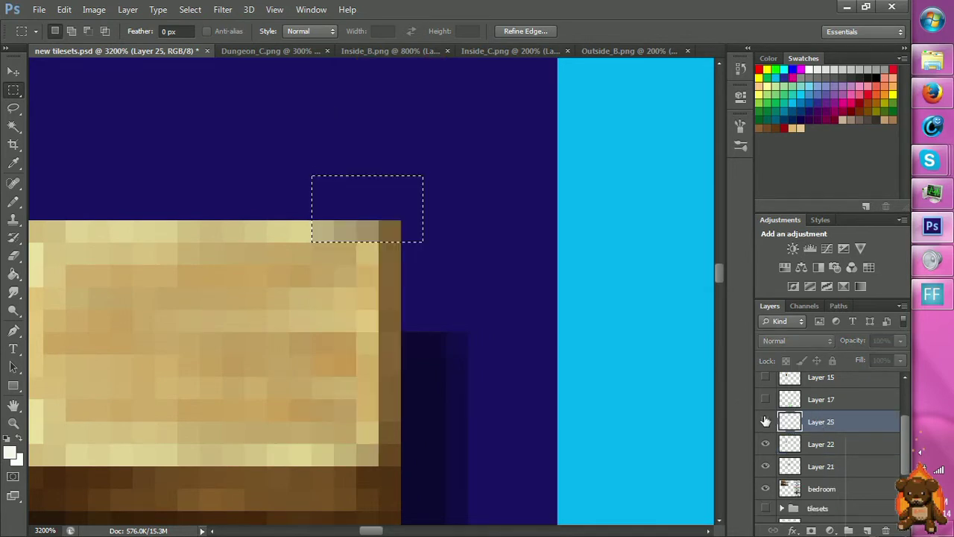
Select the whole backrest outline on Layer 25, excluding the empty area around it.
scroll(470, 332, "up", 1)
key("z")
left_click(432, 323, "alt")
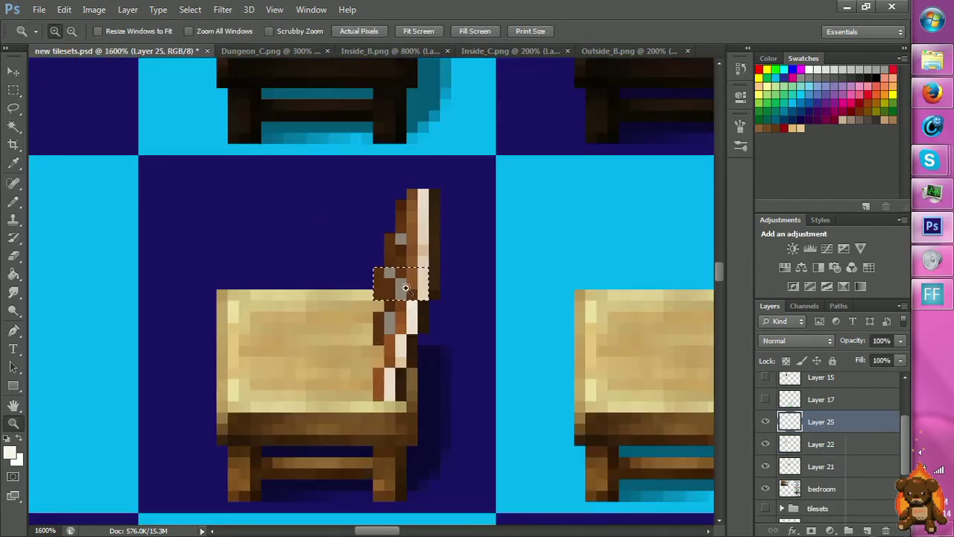
key("m")
left_click_drag(384, 234, 423, 298)
left_click_drag(397, 200, 445, 233)
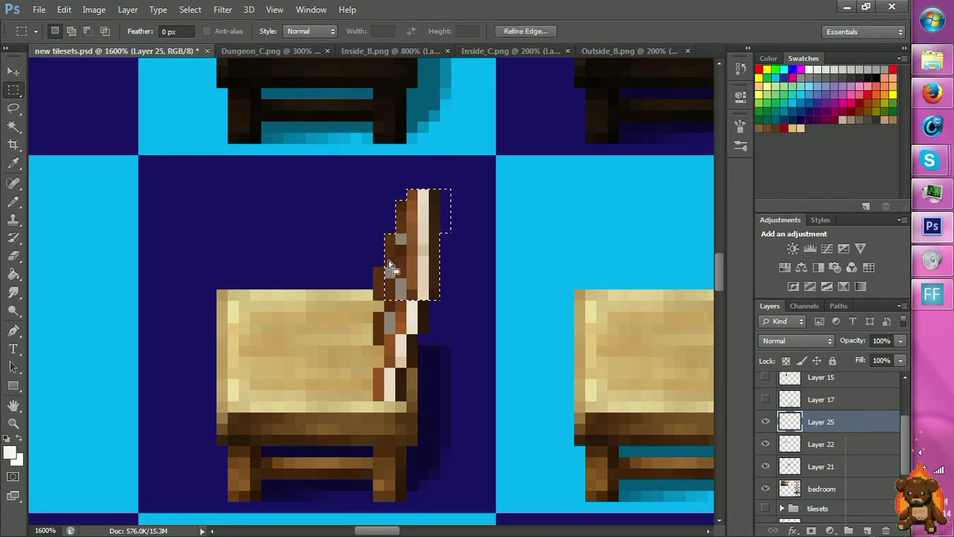
key("ctrl+z")
key("w")
left_click(356, 246)
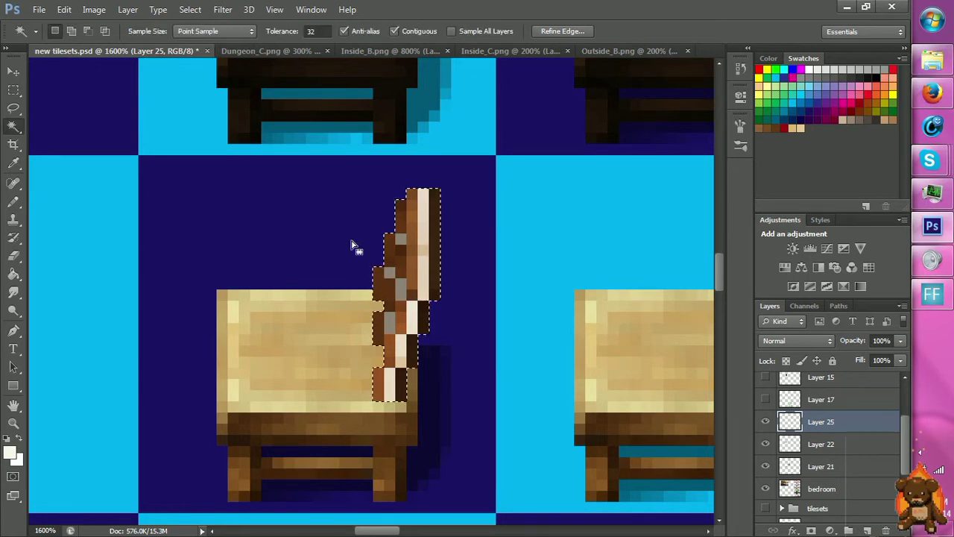
Try reapplying the last Blur filter to the selected backrest on Layer 25.
key("m")
right_click(354, 243)
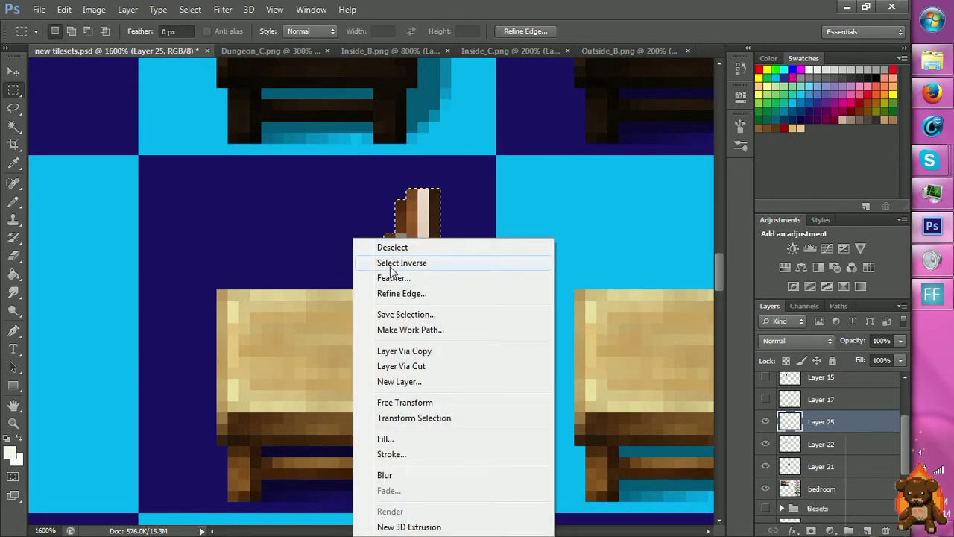
left_click(418, 233)
key("ctrl+f")
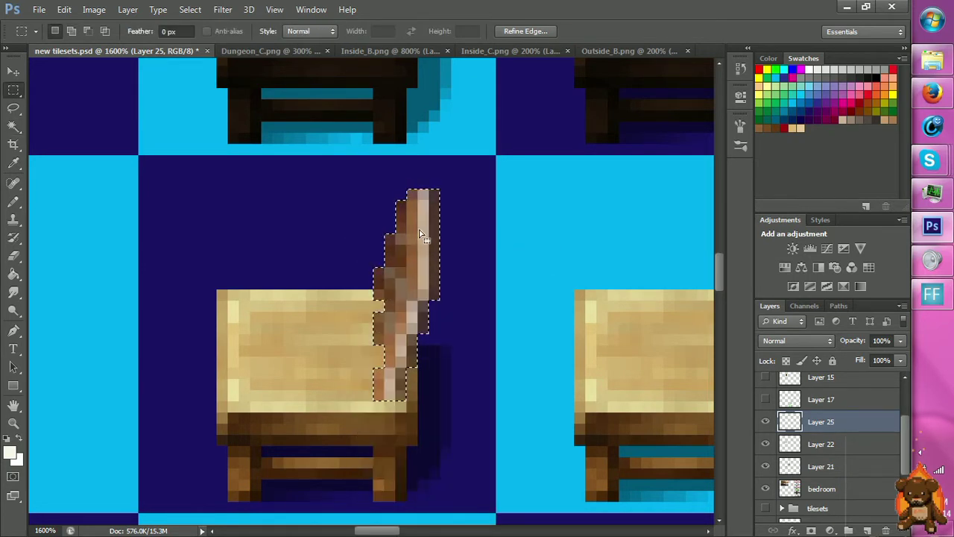
key("ctrl+z")
Soften the selected backrest on Layer 25 with a Field Blur of 1 px.
left_click(223, 9)
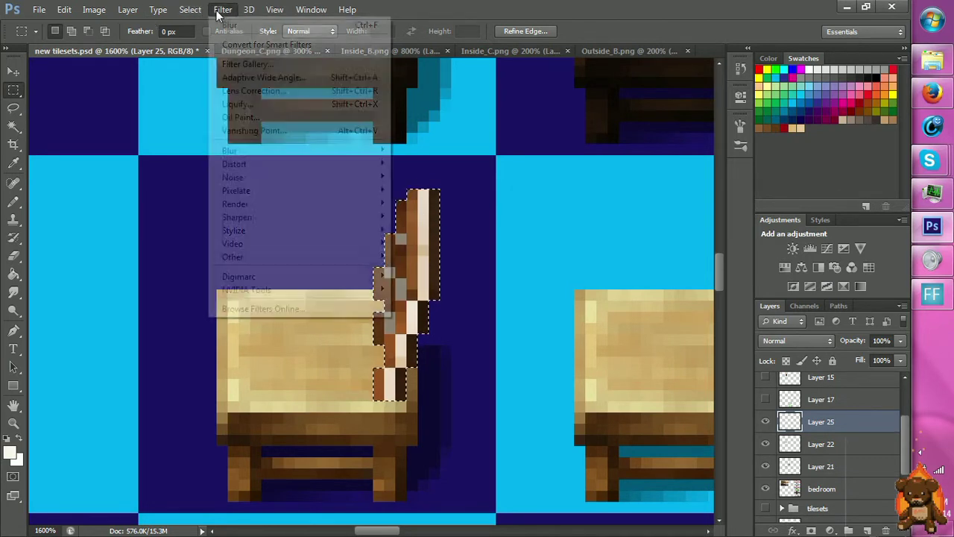
mouse_move(352, 154)
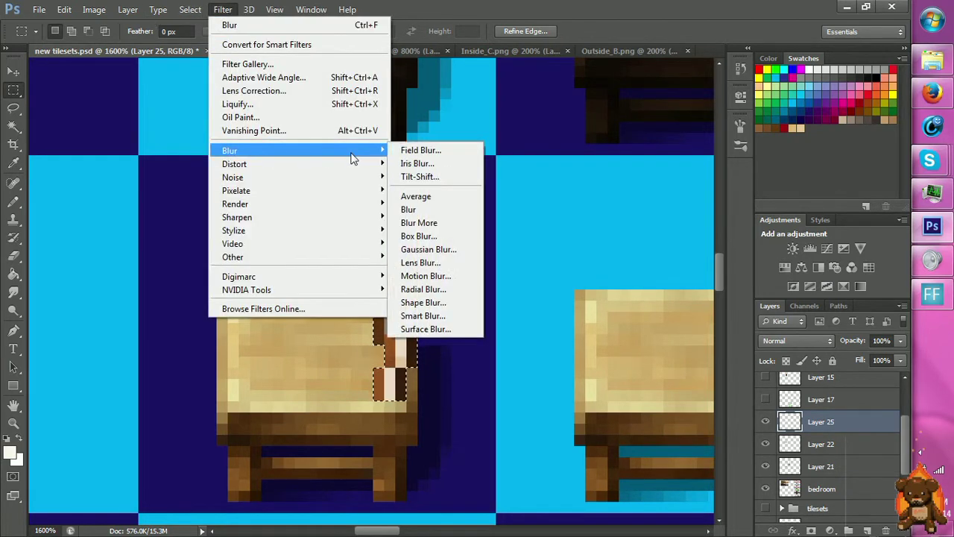
left_click(408, 147)
left_click_drag(785, 123, 783, 124)
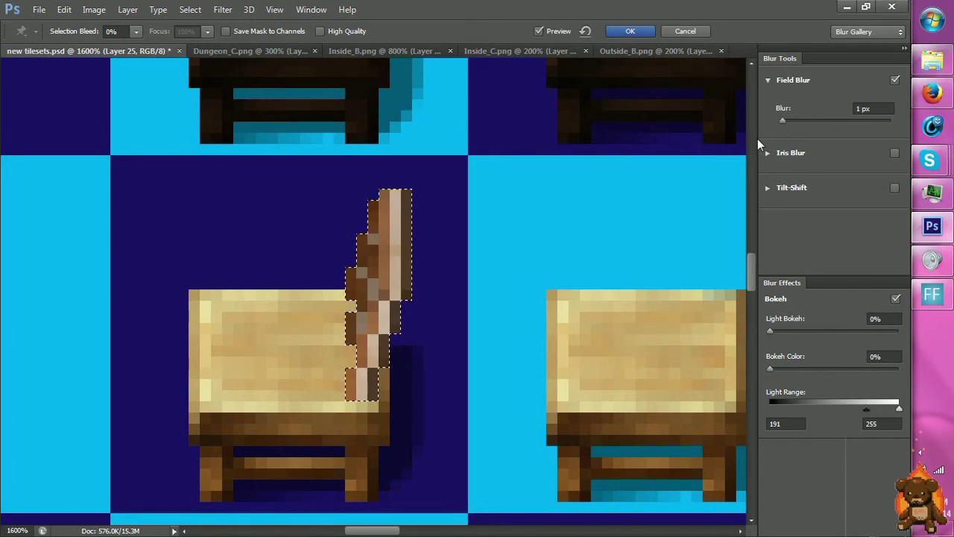
left_click(630, 33)
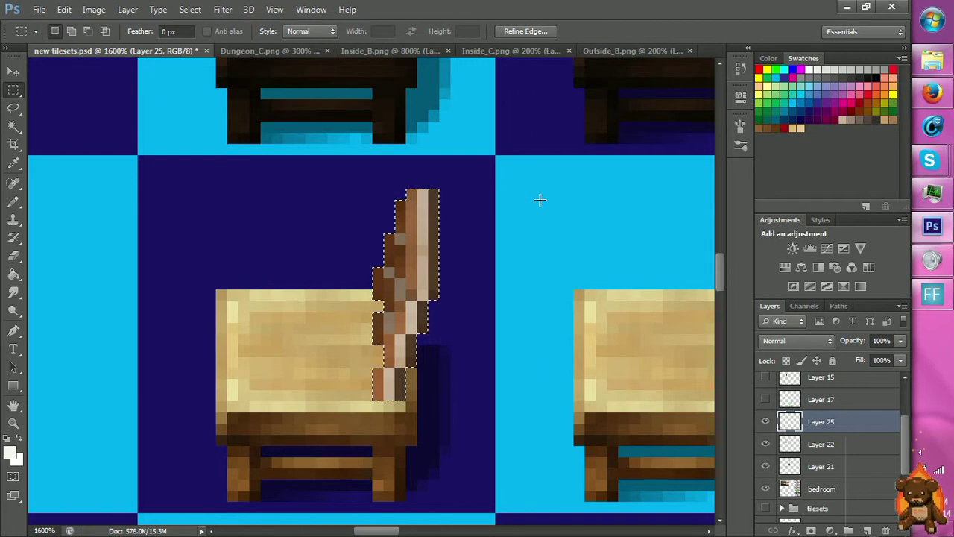
Add a layer directly beneath Layer 25 and fill the backrest-shaped selection on it with a tan swatch as an opaque backing.
scroll(540, 199, "down", 1)
left_click(821, 444)
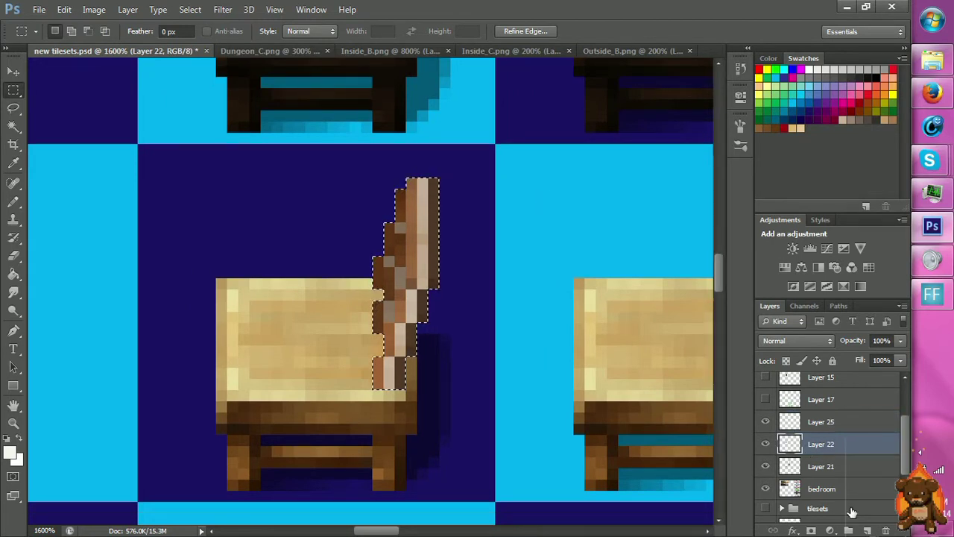
left_click(867, 530)
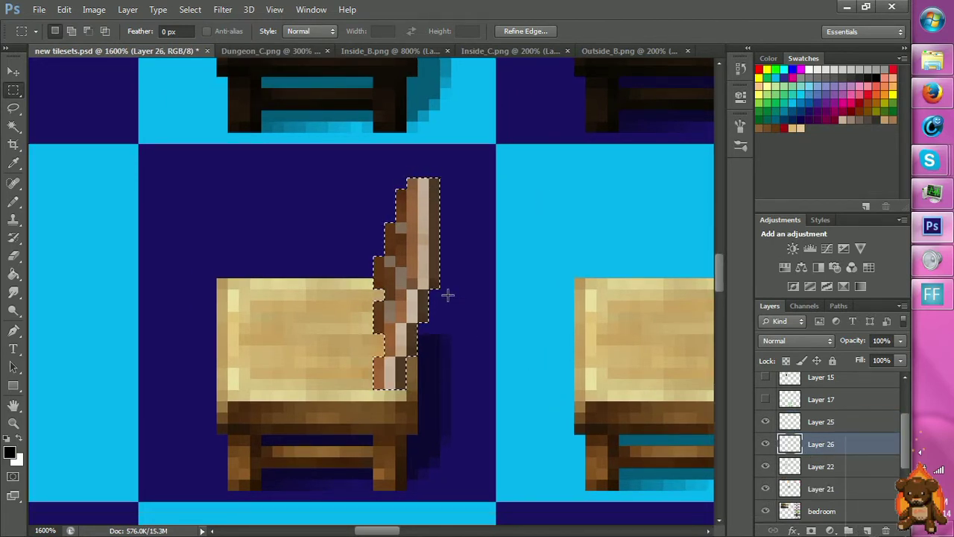
key("g")
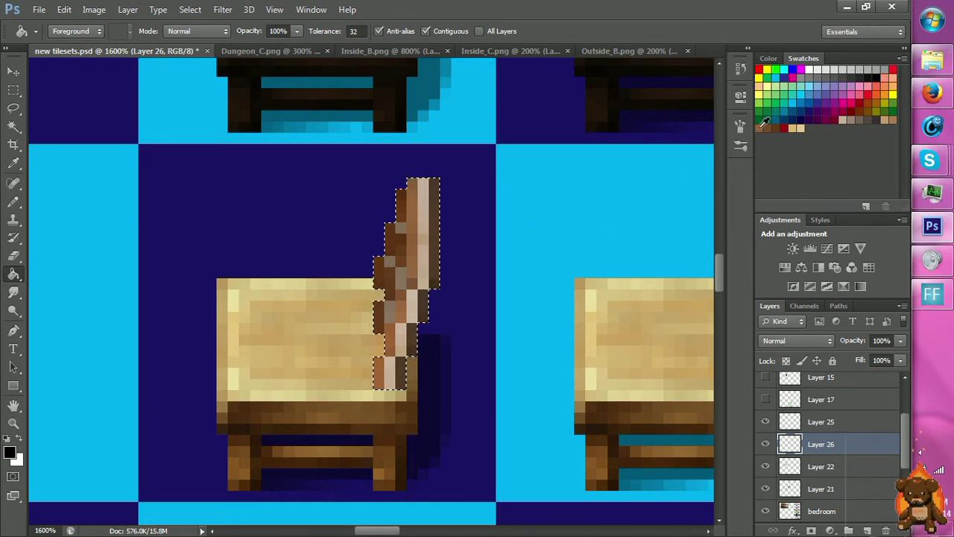
left_click(889, 117)
left_click(418, 272)
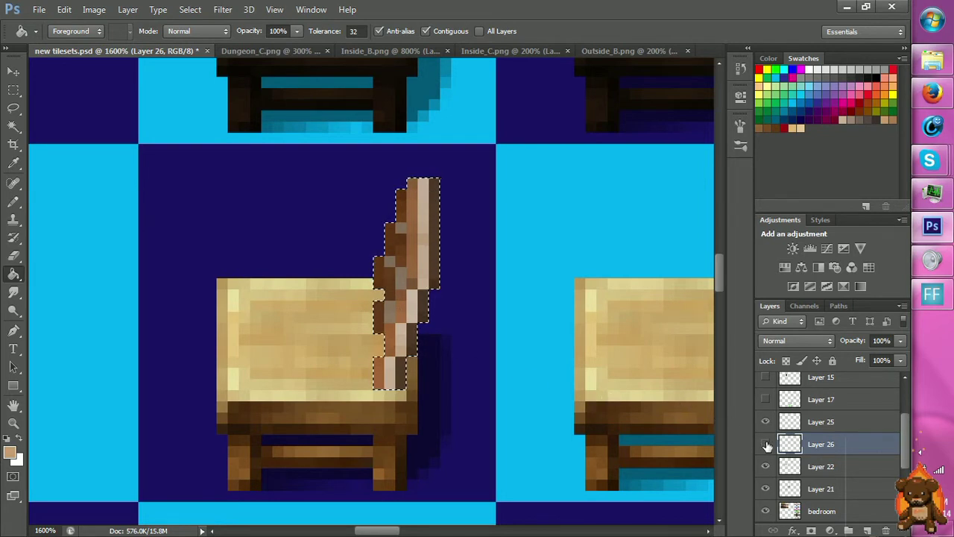
key("b")
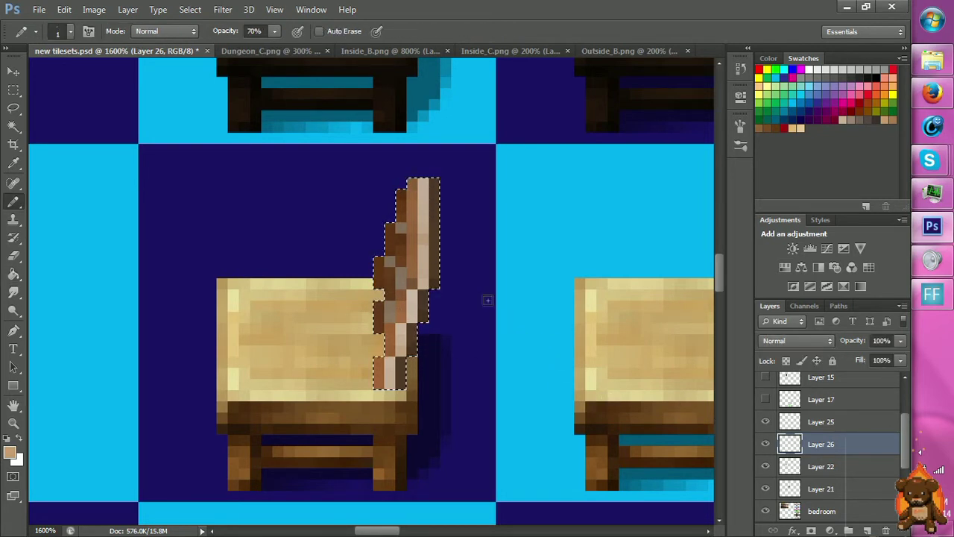
key("d")
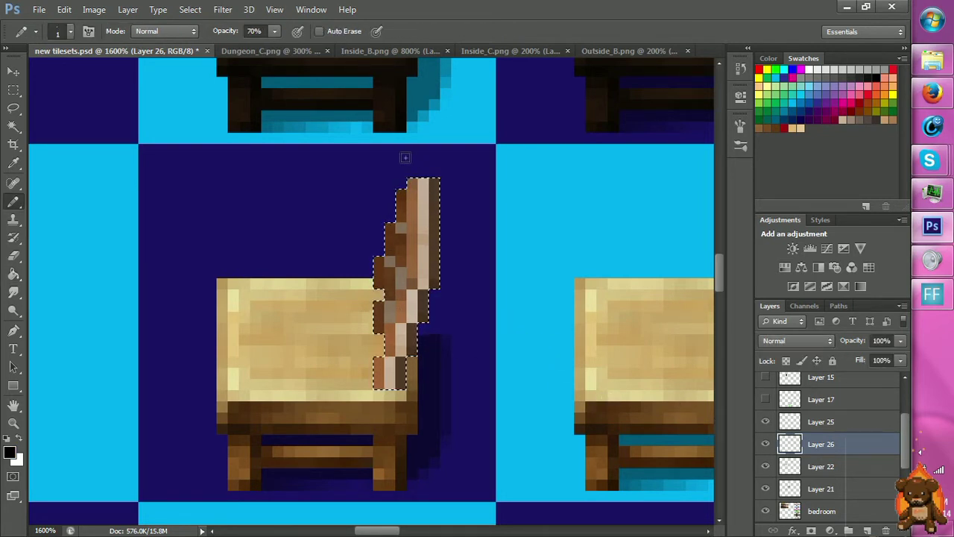
left_click(766, 423)
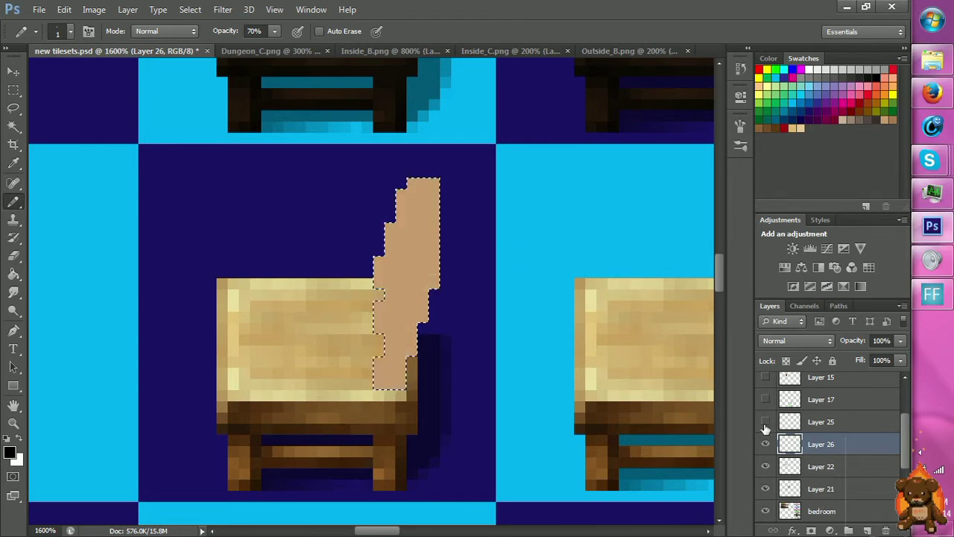
left_click(765, 422)
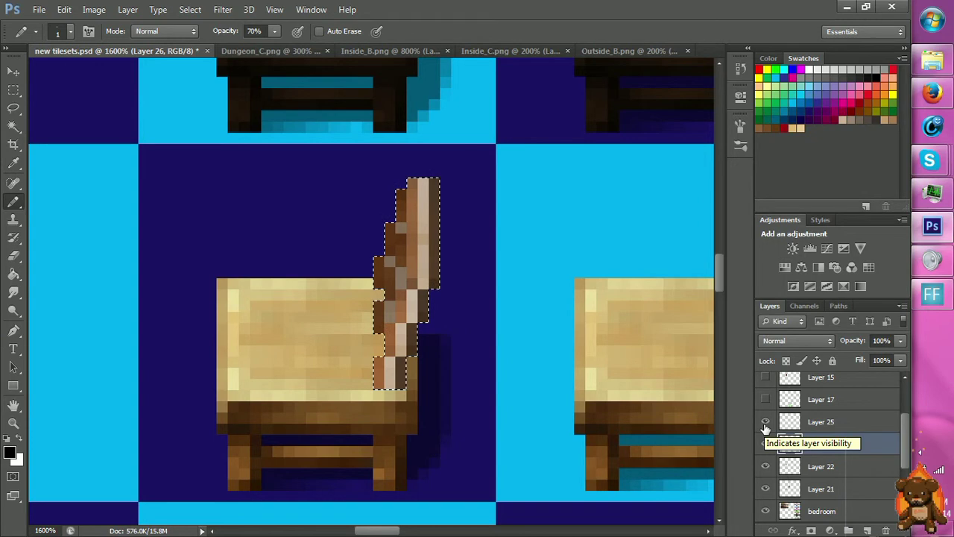
Merge the blurred backrest on Layer 25 down with its tan backing on Layer 26.
key("x")
key("g")
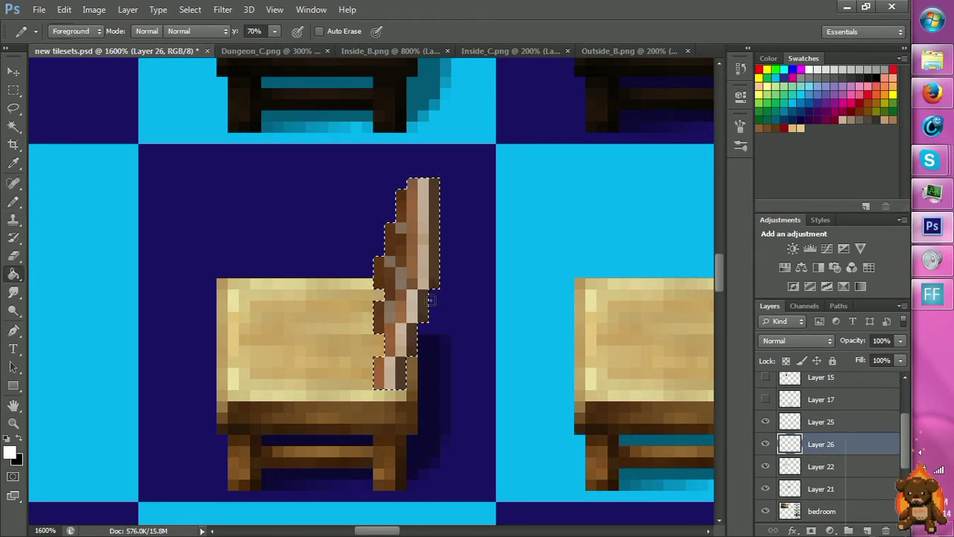
left_click(812, 422)
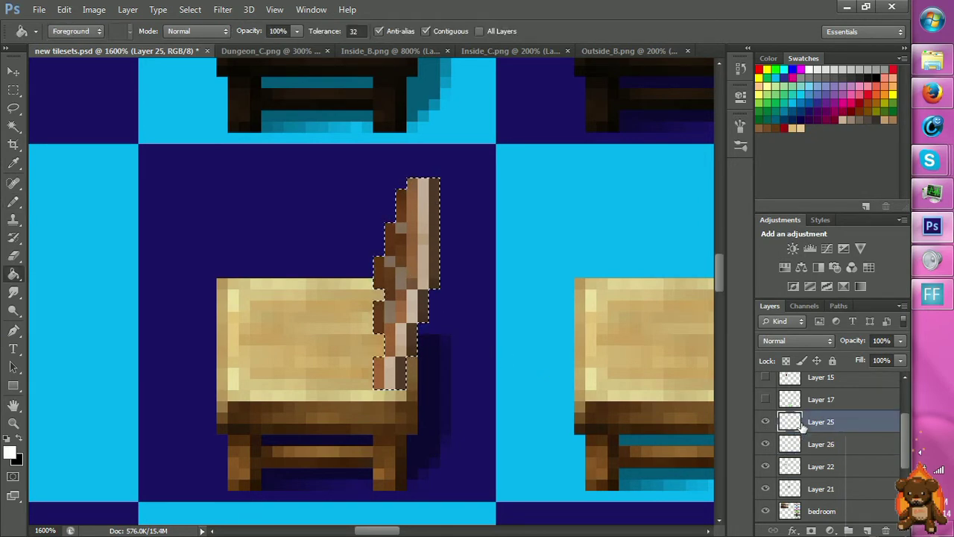
key("ctrl+e")
Copy the merged backrest to a new layer and align the copy with the back edge of the dark side-facing seat.
key("m")
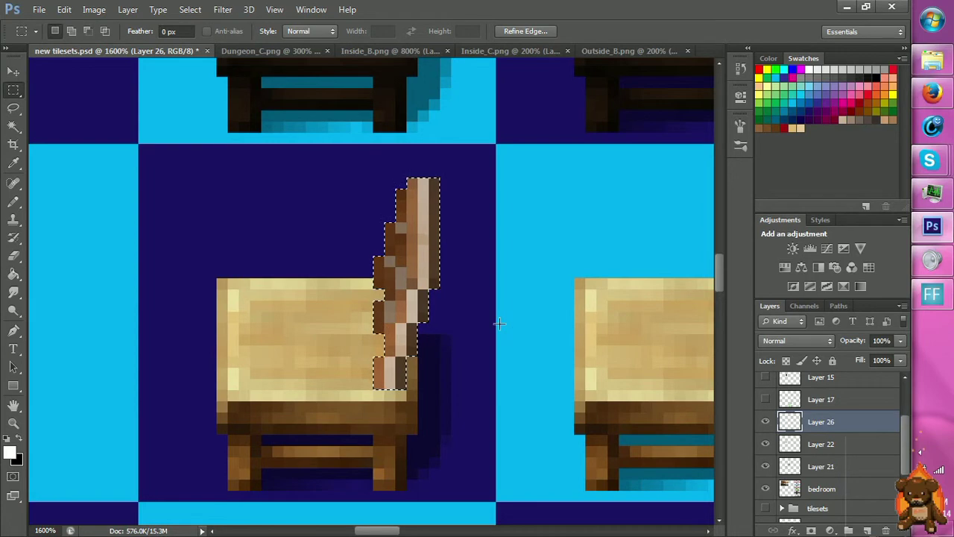
key("ctrl+j")
scroll(498, 321, "up", 5)
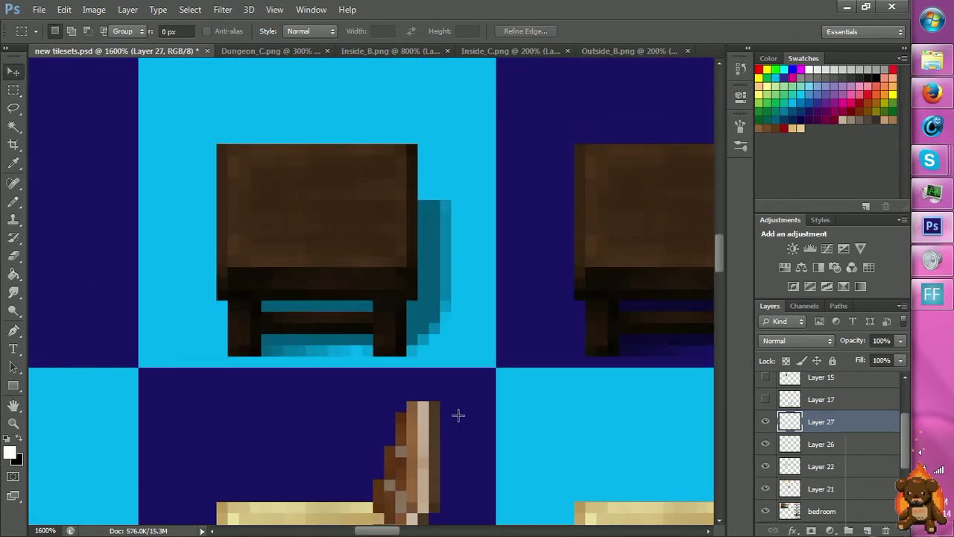
key("v")
left_click_drag(456, 415, 451, 194)
left_click_drag(415, 392, 408, 264)
key("z")
left_click(378, 242)
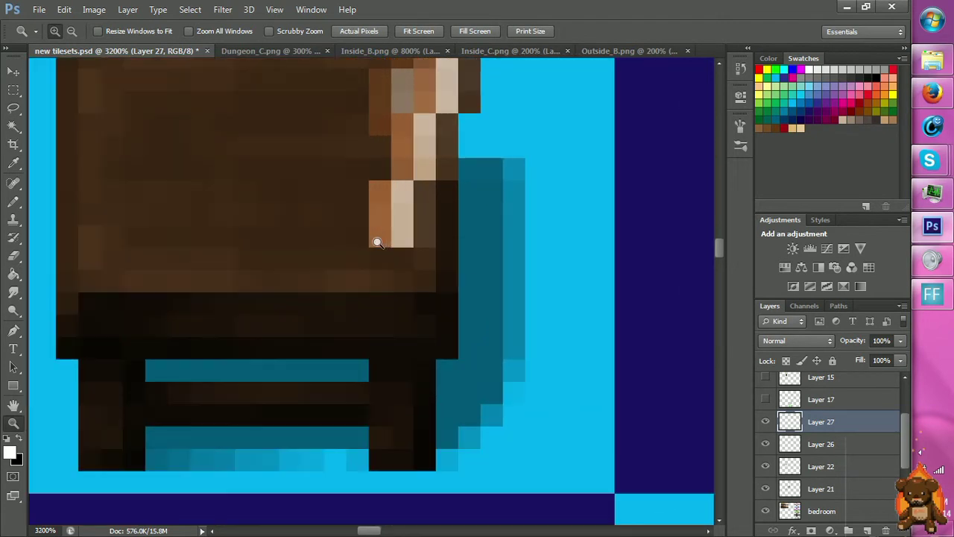
key("v")
key("ctrl+z")
left_click_drag(400, 213, 421, 195)
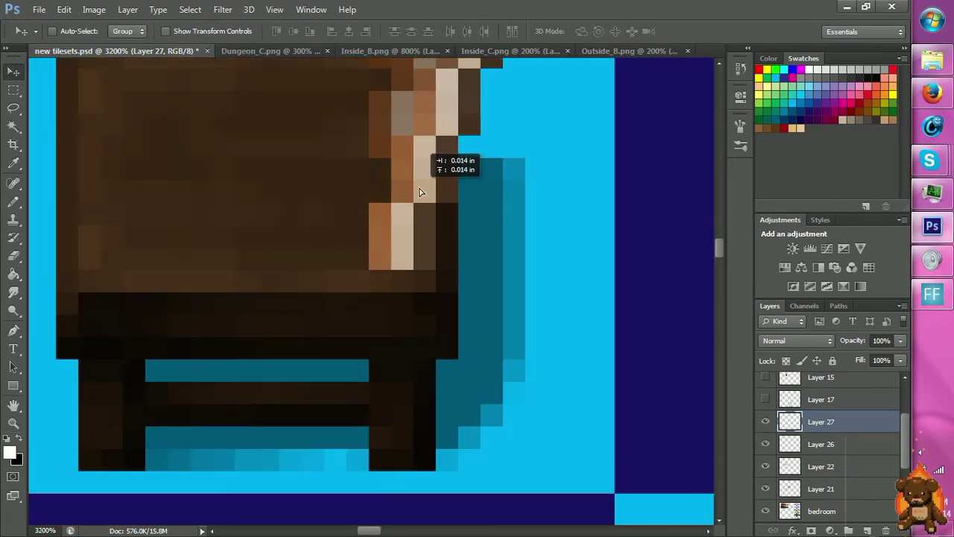
Recolor the copied backrest to dark brown with Hue/Saturation, using Colorize with hue 27, saturation 49 and lightness -55.
key("z")
left_click(467, 273, "alt")
left_click(498, 297, "alt")
left_click(530, 320, "alt")
left_click(535, 351, "alt")
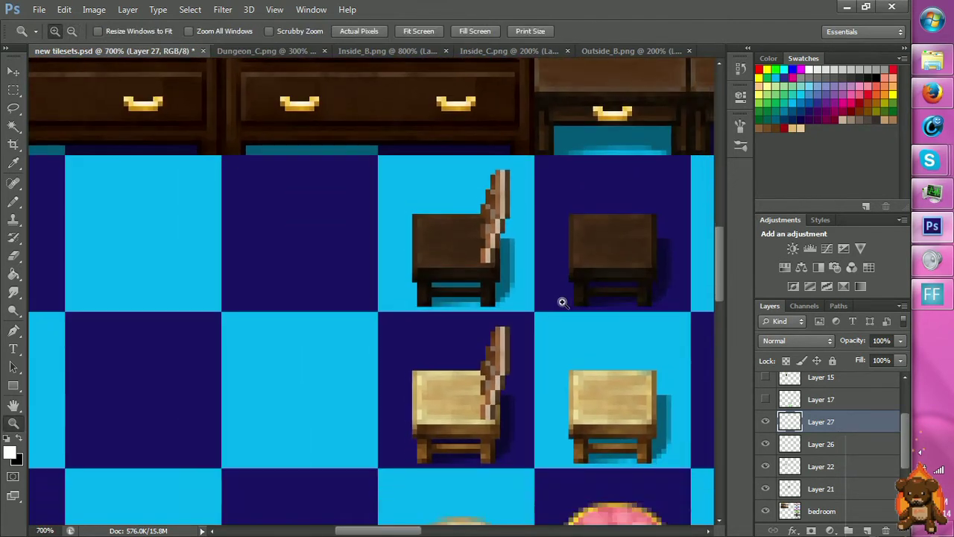
left_click(553, 301, "alt")
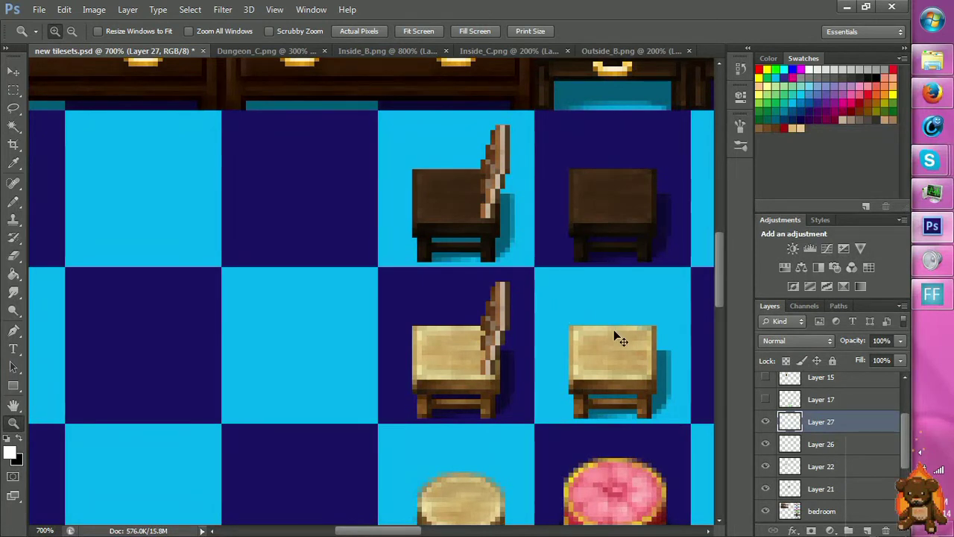
key("ctrl+u")
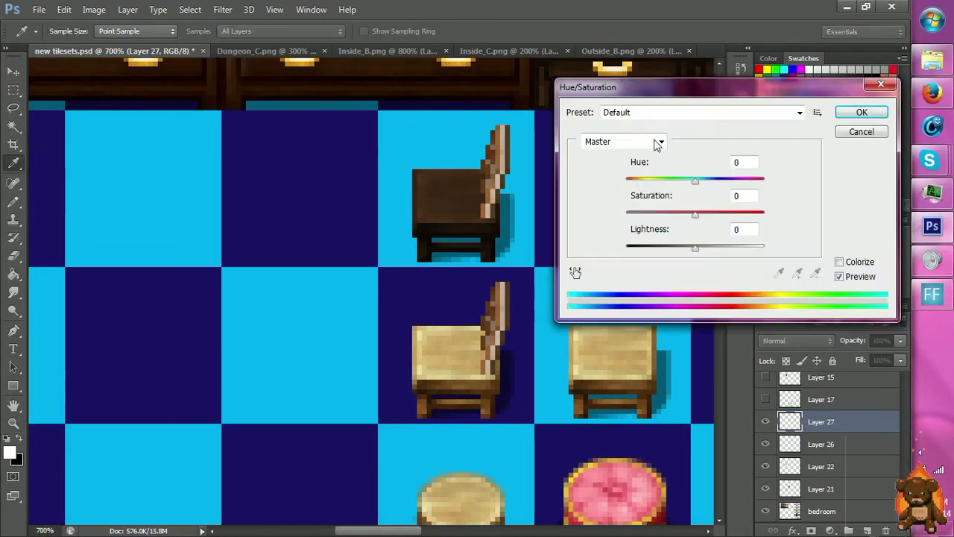
left_click(838, 262)
left_click_drag(628, 181, 635, 181)
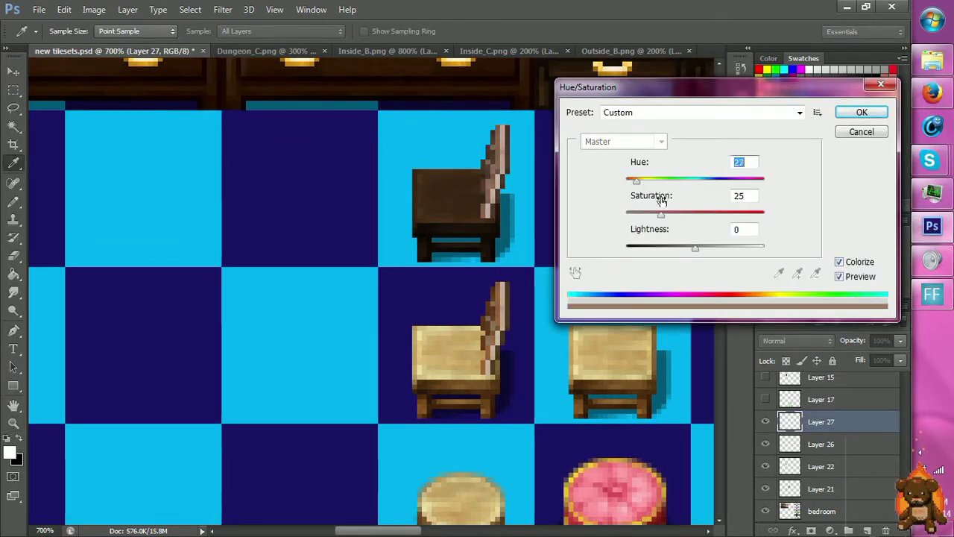
left_click_drag(661, 214, 679, 214)
left_click_drag(694, 248, 657, 248)
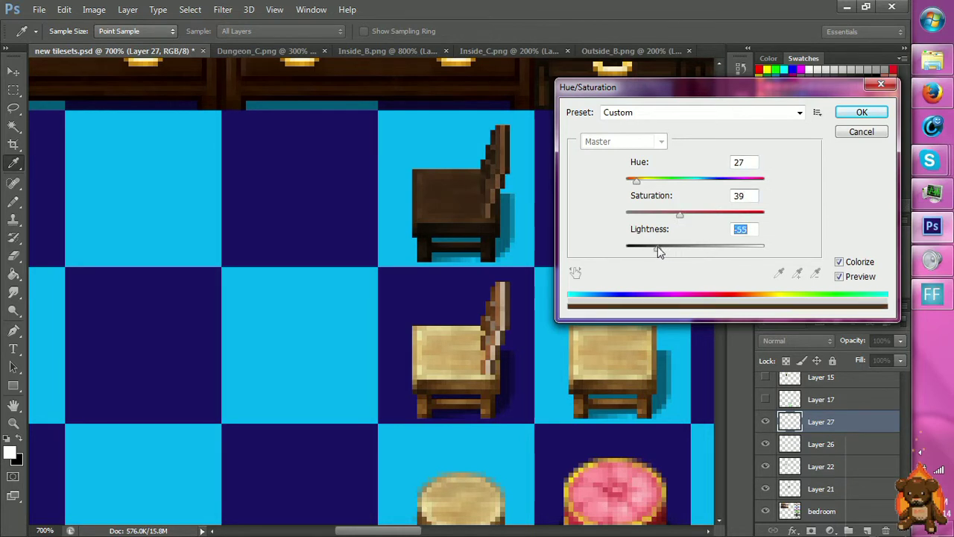
left_click_drag(680, 216, 694, 235)
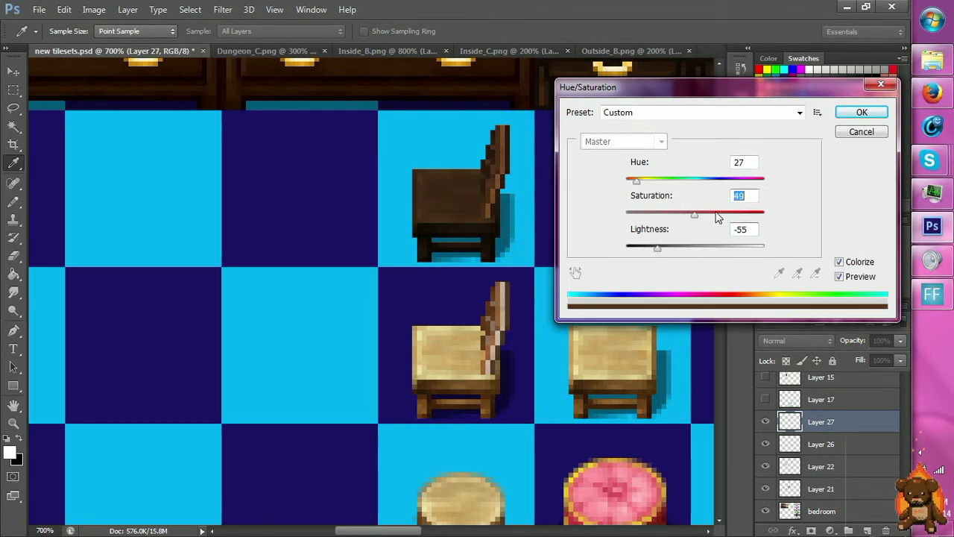
left_click(860, 114)
Merge the dark and light backrest layers and Layer 22 down into Layer 21.
key("z")
key("ctrl+e")
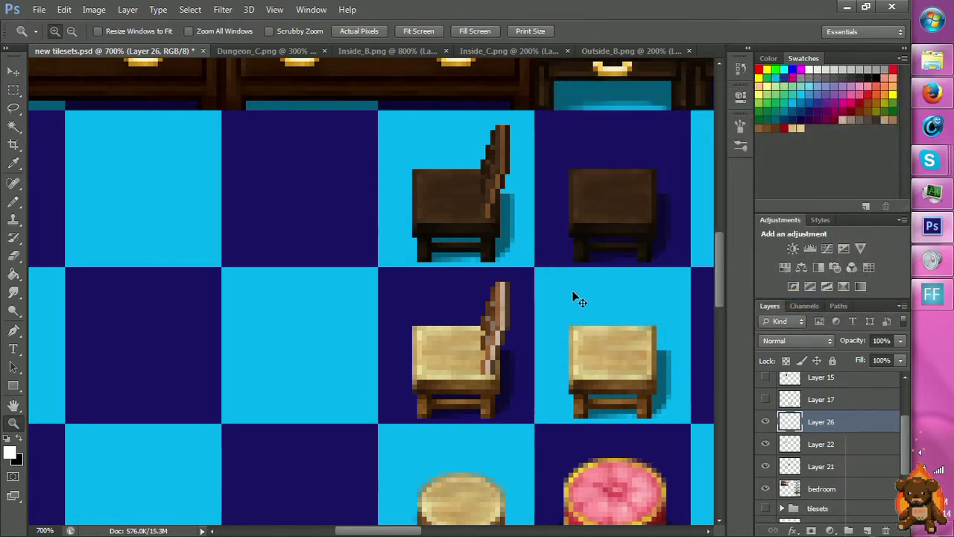
key("ctrl+e")
key("ctrl+e")
Examine both side-facing chairs at actual size within the whole tileset, and again close up beside the front-facing chairs.
left_click(571, 288, "alt")
left_click(613, 380, "alt")
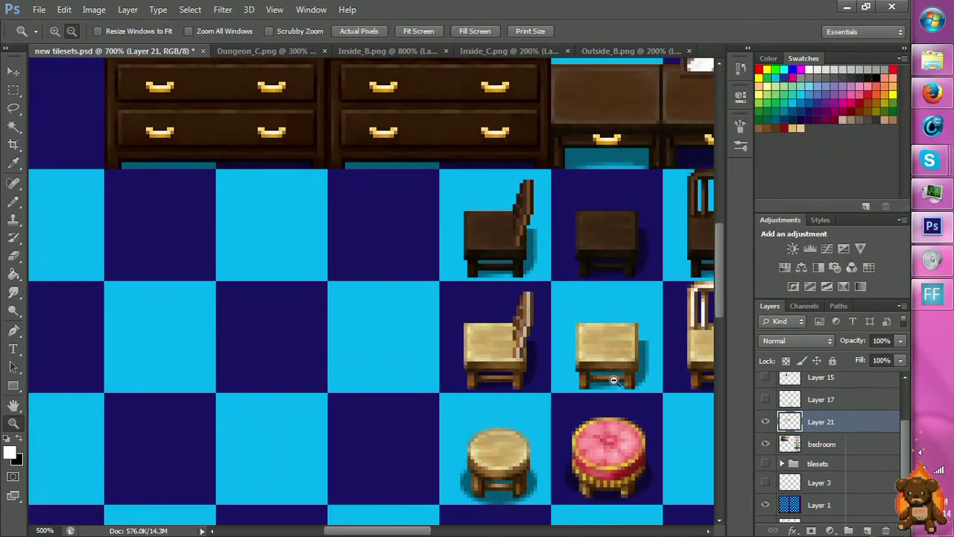
left_click(613, 380, "alt")
left_click(596, 375, "alt")
left_click(577, 370, "alt")
left_click(559, 365, "alt")
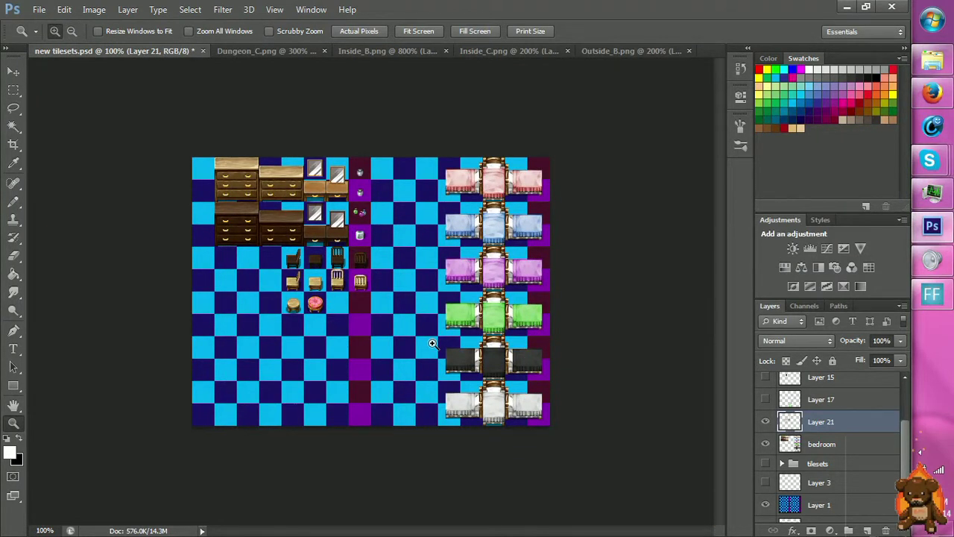
left_click(278, 256)
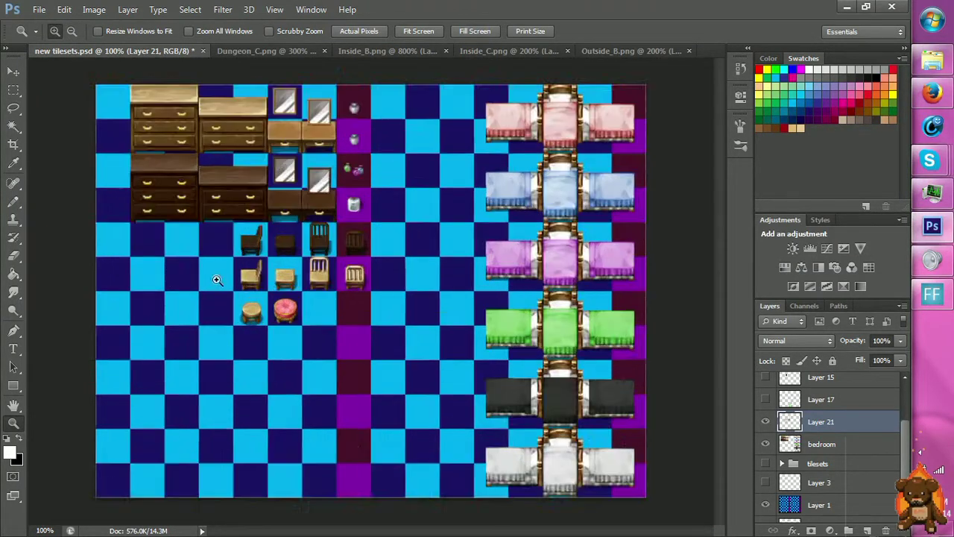
left_click(219, 273)
left_click(215, 277)
scroll(308, 253, "up", 1)
key("m")
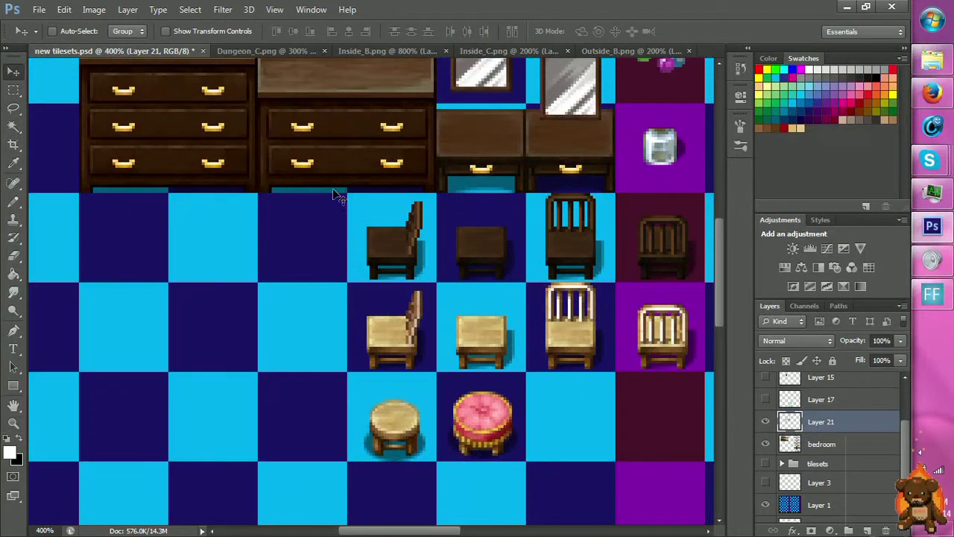
key("z")
left_click(361, 215)
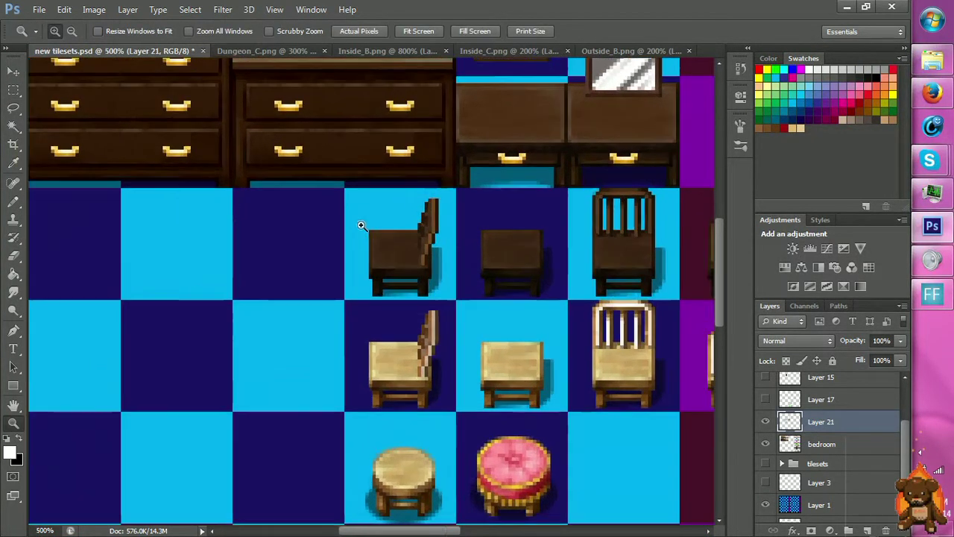
left_click(362, 216)
scroll(377, 216, "down", 1)
scroll(377, 216, "down", 1)
Copy the dark and light side-facing chairs to a new layer and flip the copy horizontally.
key("b")
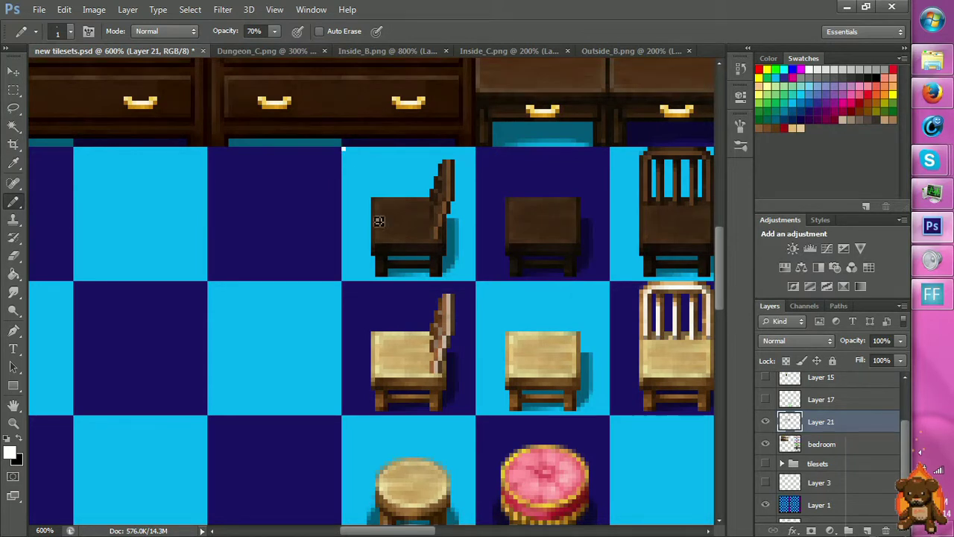
key("m")
left_click_drag(333, 149, 470, 413)
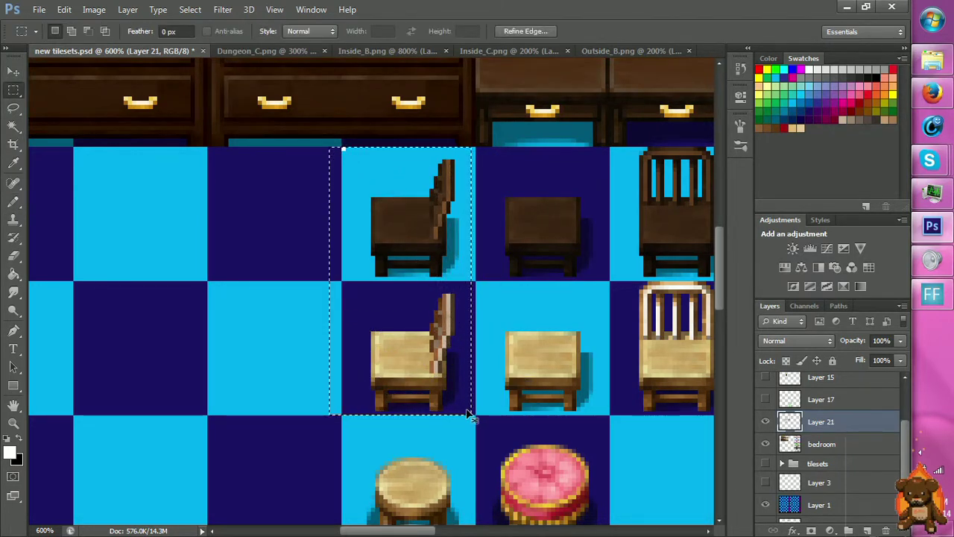
key("ctrl+j")
right_click(423, 333)
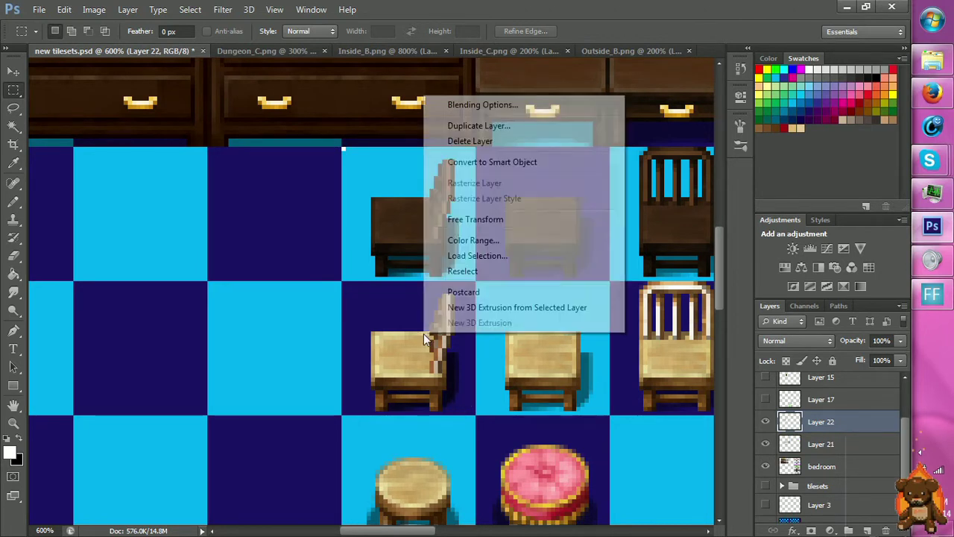
left_click(462, 222)
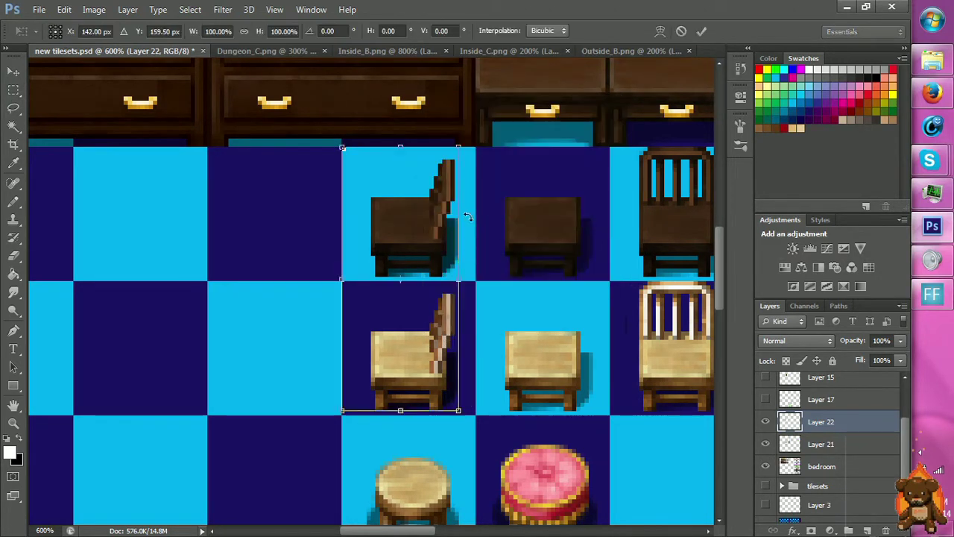
right_click(429, 211)
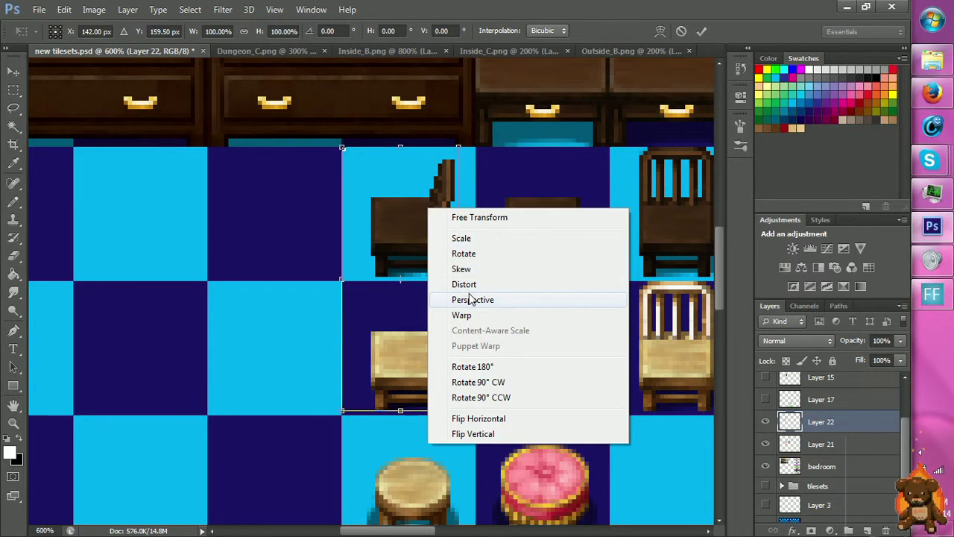
left_click(478, 418)
key("Return")
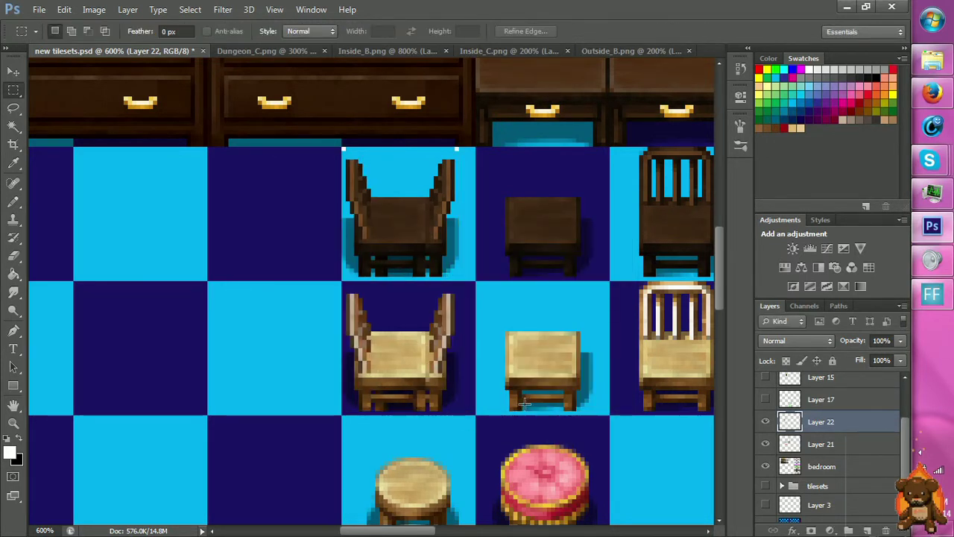
Move the flipped chairs into the neighbouring empty tiles, aligning the white corner marker pixels with the tile grid.
key("v")
left_click_drag(411, 341, 289, 344)
key("z")
left_click(277, 214)
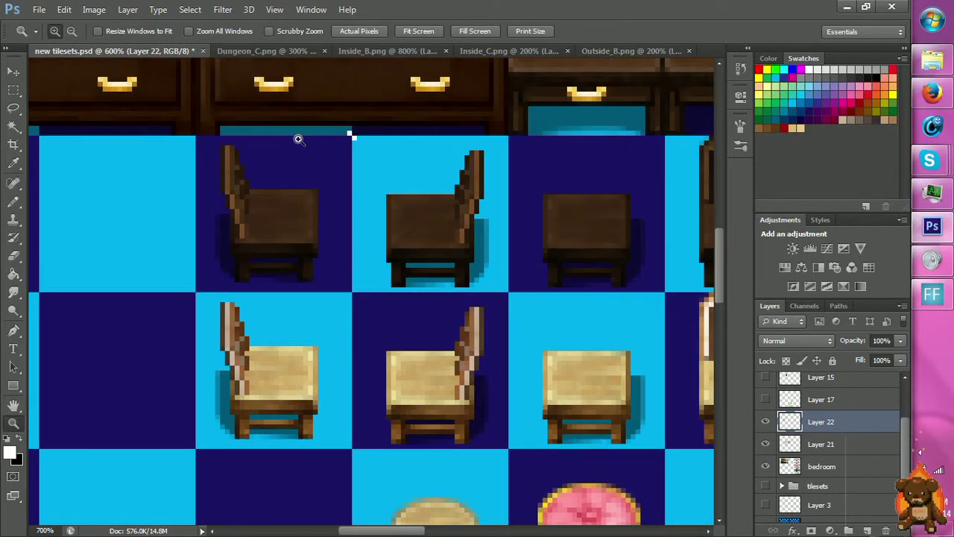
left_click(300, 141)
left_click(309, 149)
left_click(358, 130)
key("v")
left_click_drag(370, 128, 410, 172)
key("z")
left_click(333, 181, "alt")
key("v")
Merge Layer 22 down into Layer 21 and delete the white marker pixels between the two dark chairs.
key("m")
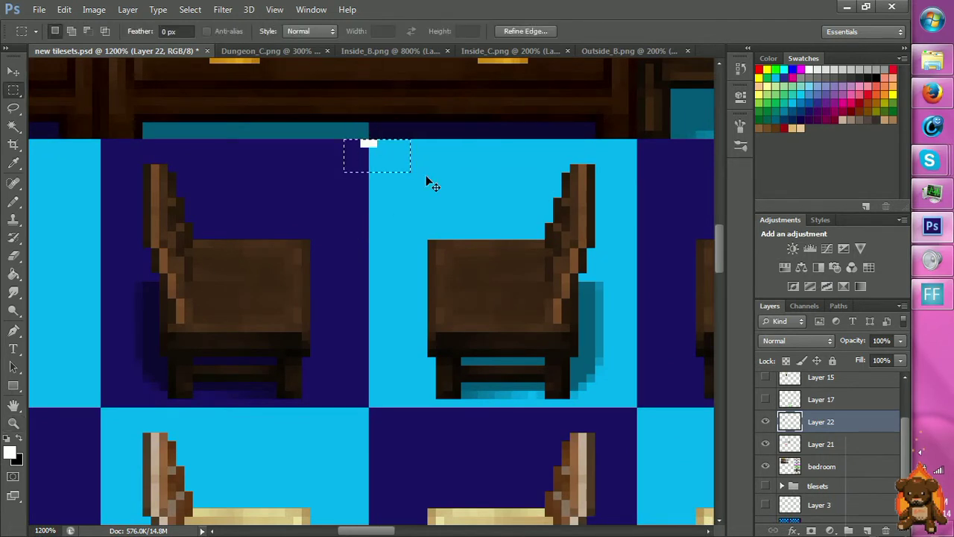
key("ctrl+e")
key("ctrl+x")
Examine the chairs at actual size within the whole tileset, and closer up together with the empty tiles below them.
key("z")
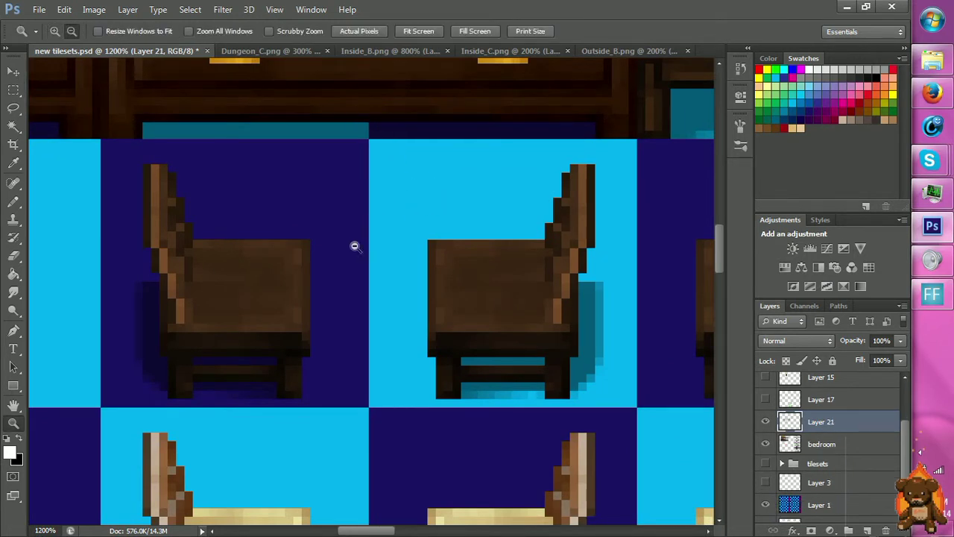
left_click(354, 246, "alt")
left_click(390, 273, "alt")
left_click(398, 260, "alt")
left_click(428, 298, "alt")
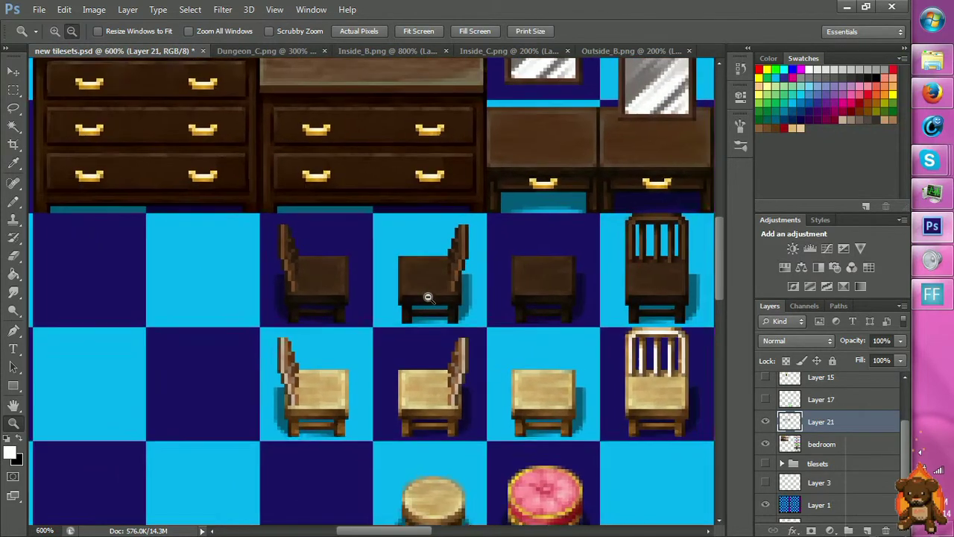
left_click(512, 331, "alt")
left_click(558, 330, "alt")
left_click(559, 330, "alt")
left_click(559, 328, "alt")
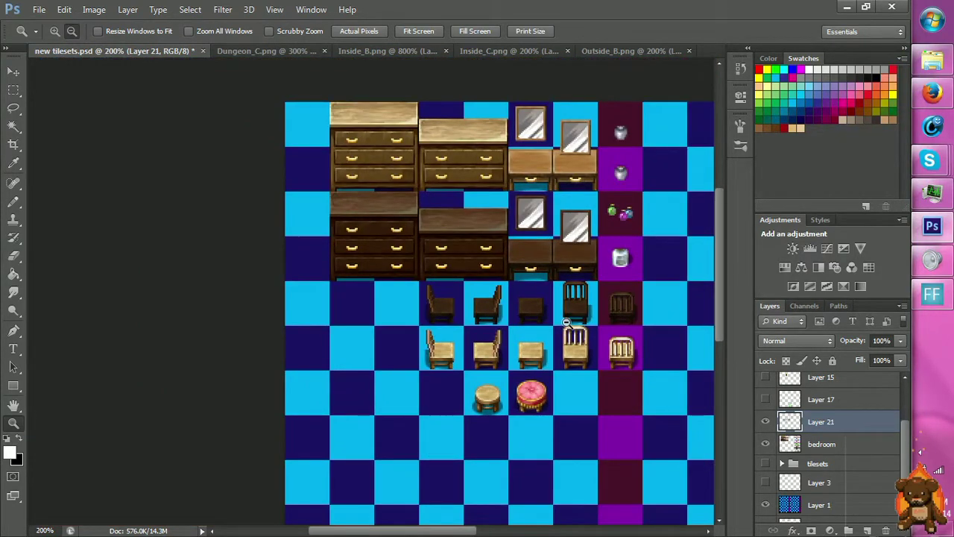
left_click(566, 322, "alt")
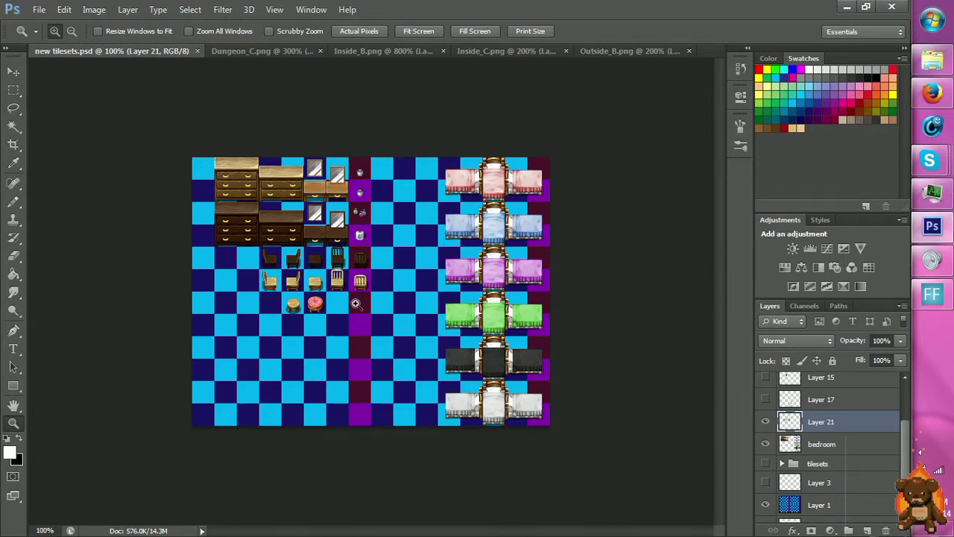
left_click(189, 310)
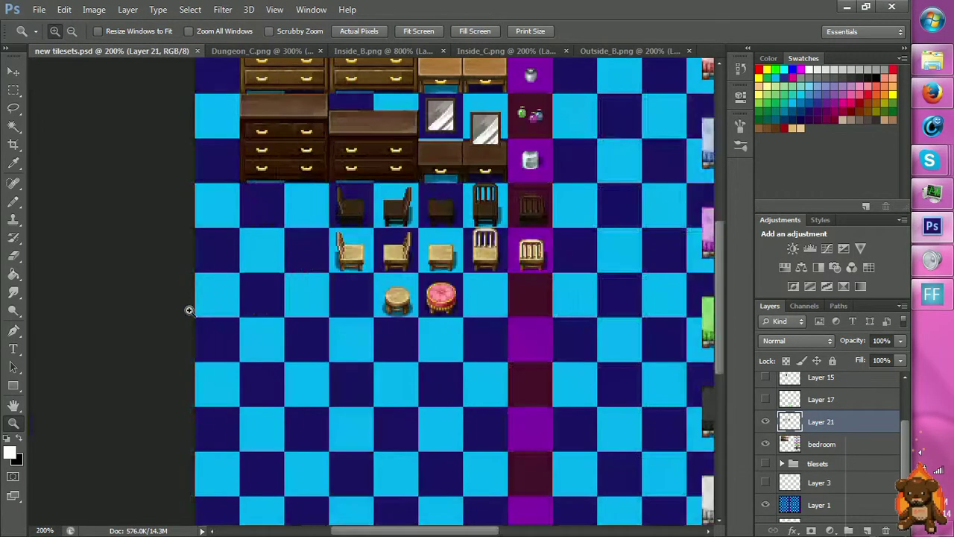
scroll(405, 231, "down", 3)
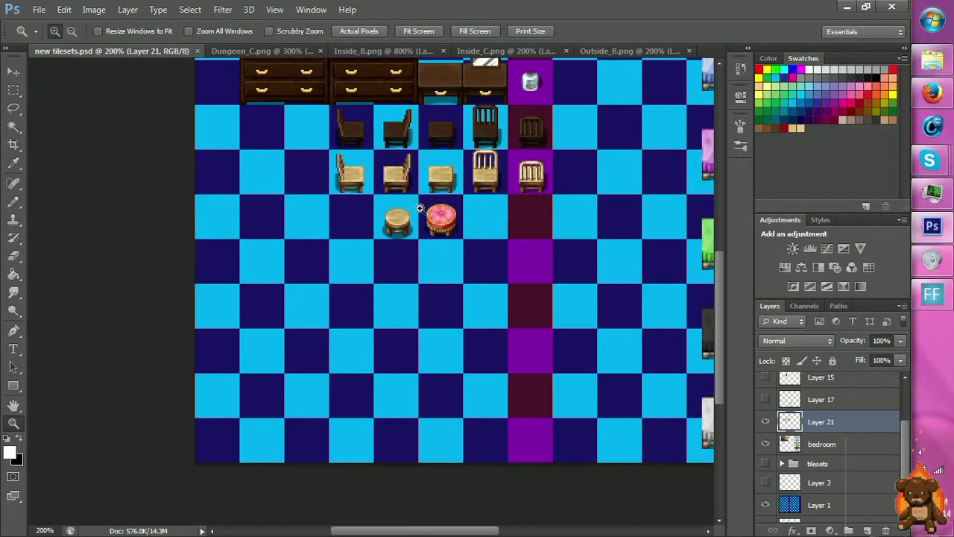
scroll(421, 194, "up", 3)
scroll(421, 195, "up", 1)
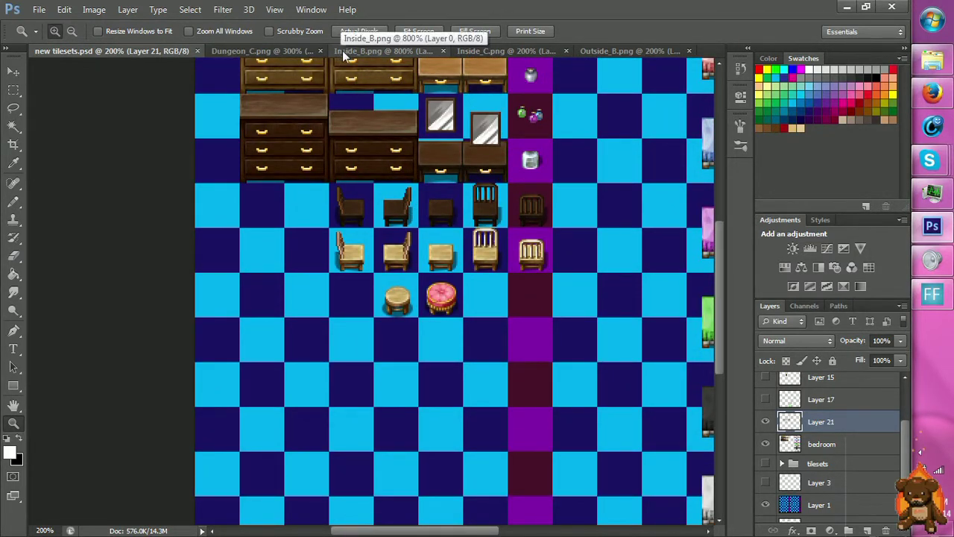
scroll(386, 136, "down", 2)
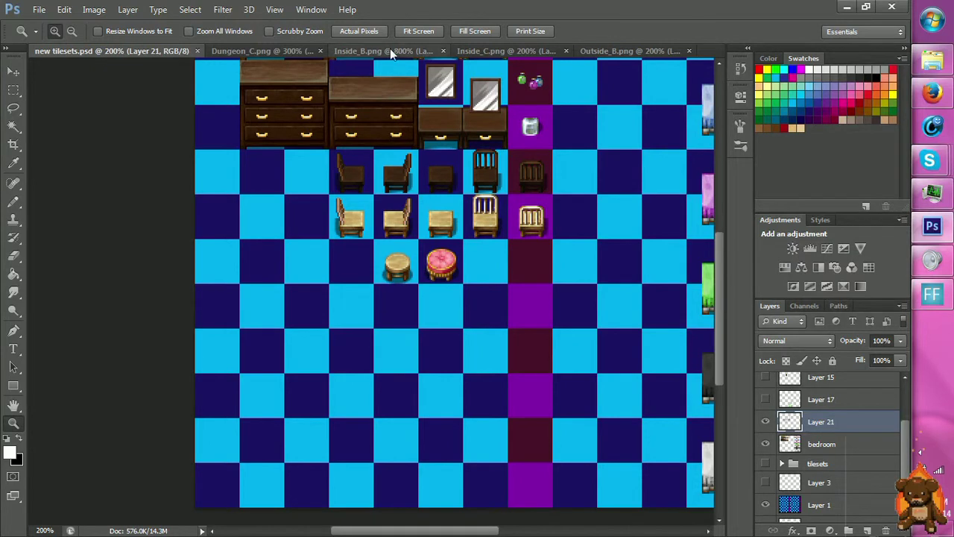
Look through the beds, shelves and other furniture in Inside_B.png for further bedroom pieces.
left_click(390, 49)
scroll(399, 101, "down", 3)
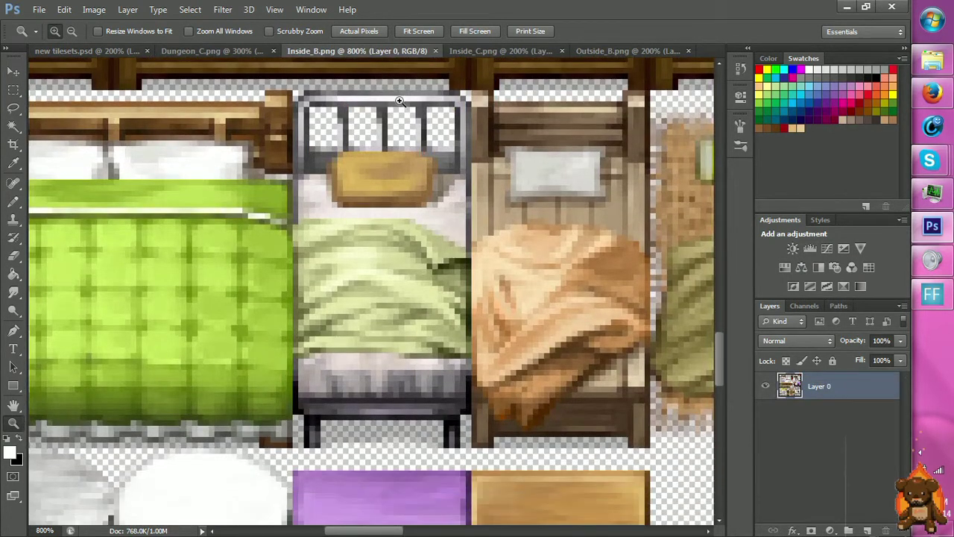
key("alt")
scroll(504, 224, "down", 3)
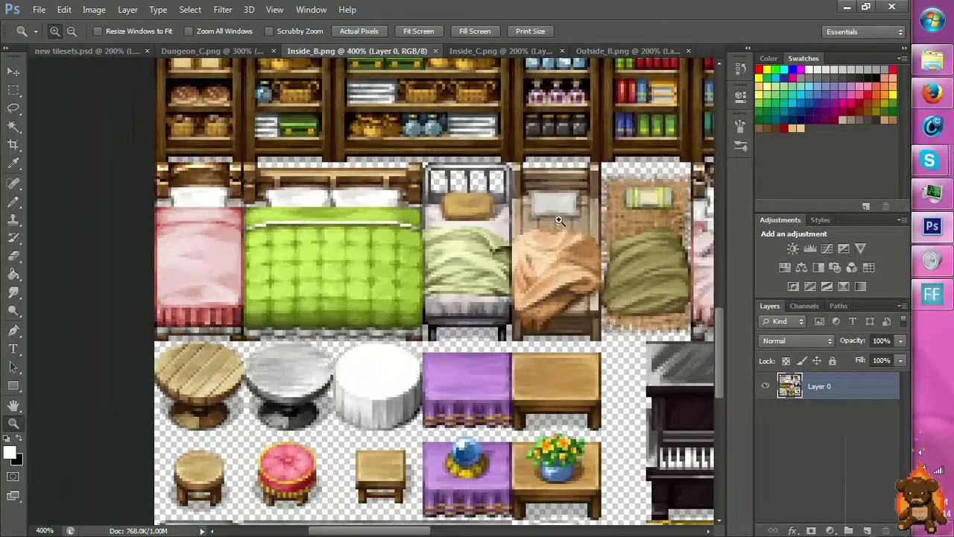
scroll(564, 236, "down", 1)
key("h")
left_click_drag(511, 231, 322, 291)
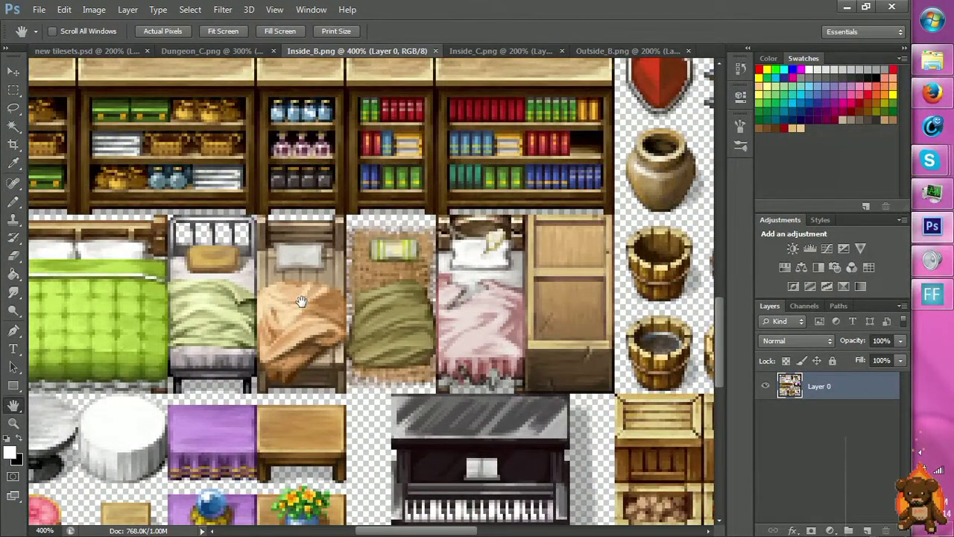
left_click_drag(301, 300, 290, 440)
left_click_drag(443, 331, 383, 225)
Select the whole wide bookcase filled with books, including its light wooden top, in Inside_B.png.
key("z")
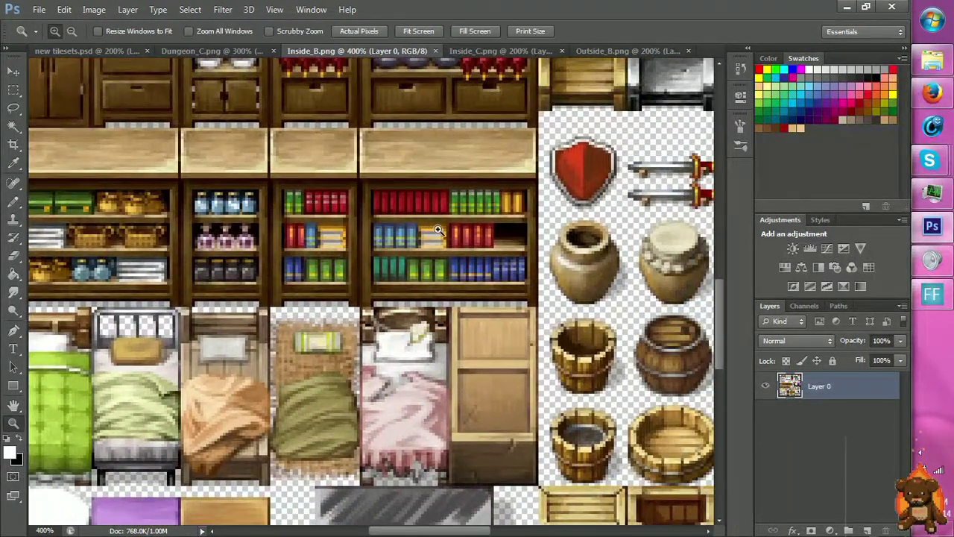
left_click_drag(447, 234, 510, 237)
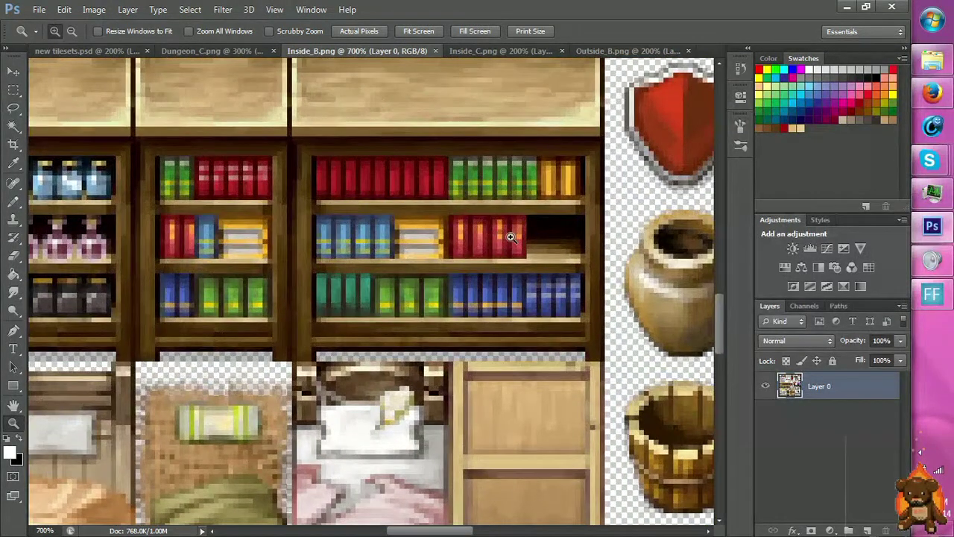
scroll(510, 237, "up", 2)
key("m")
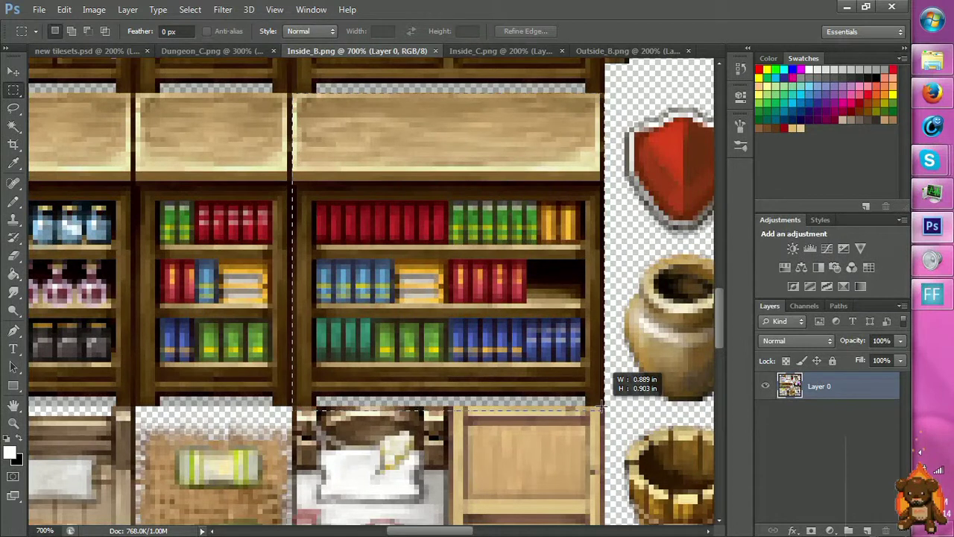
left_click_drag(601, 407, 297, 347)
Add the plain wooden table beside the purple-clothed table to the bookcase selection.
scroll(296, 345, "down", 2)
key("space")
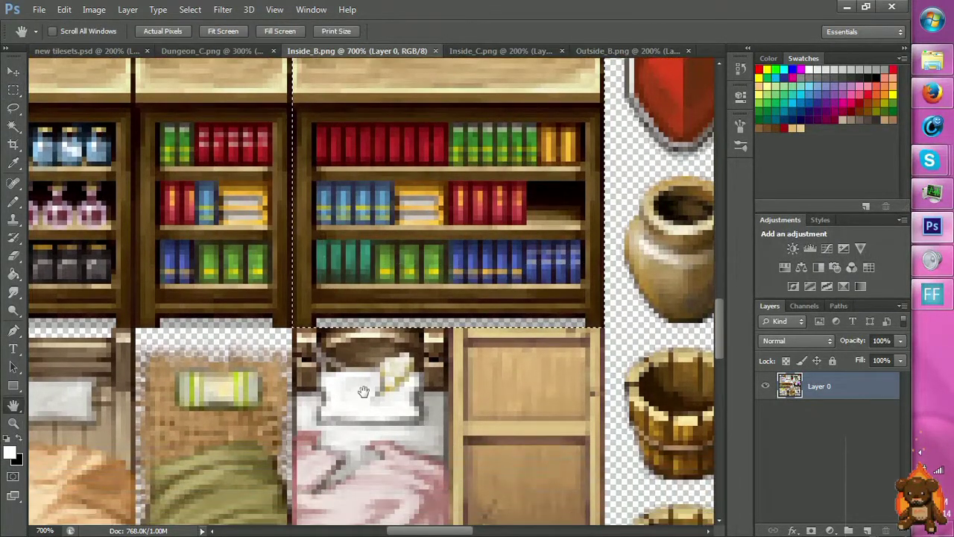
left_click_drag(275, 487, 460, 203)
left_click_drag(333, 287, 129, 460)
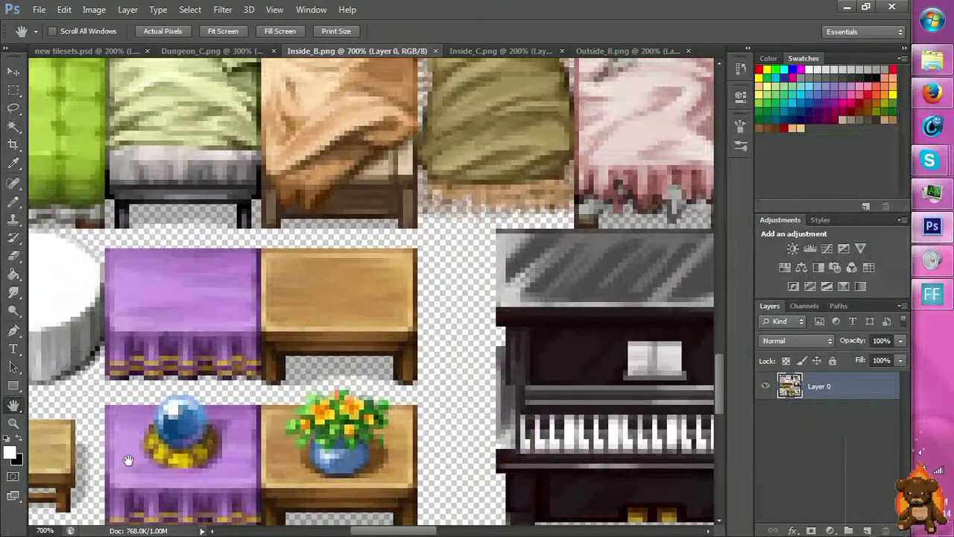
key("m")
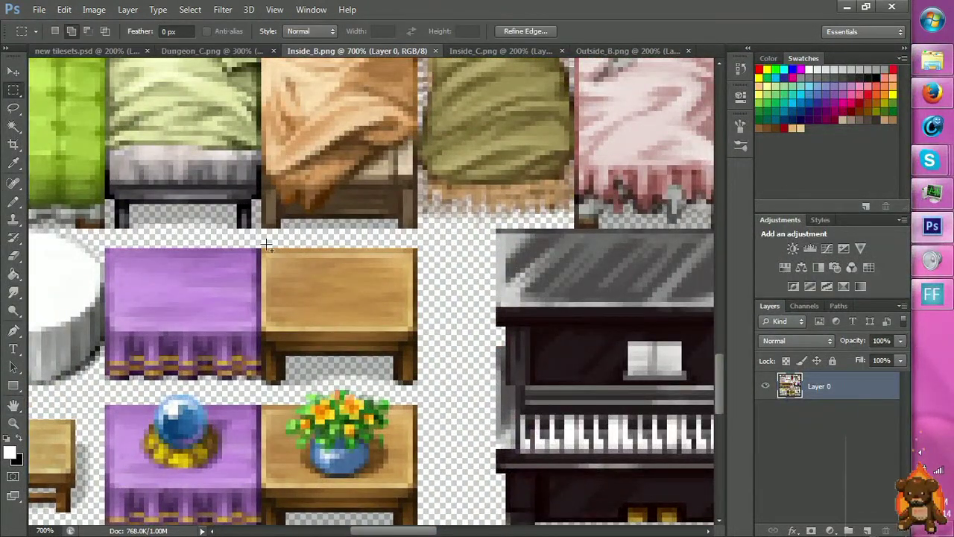
left_click_drag(262, 240, 426, 386)
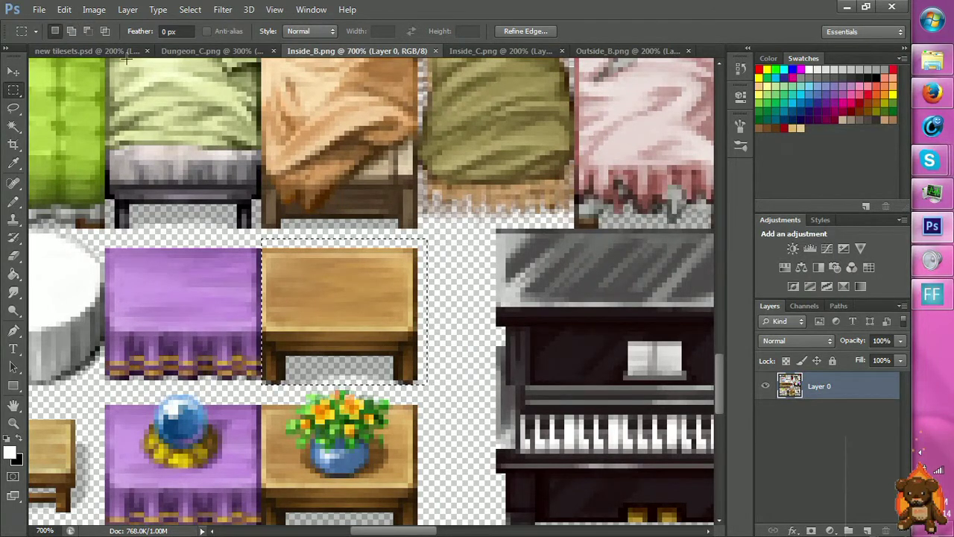
Paste the bookcase and table into new tilesets.psd on a new layer, placing the bookcase just below the light high-backed chair.
left_click(101, 51)
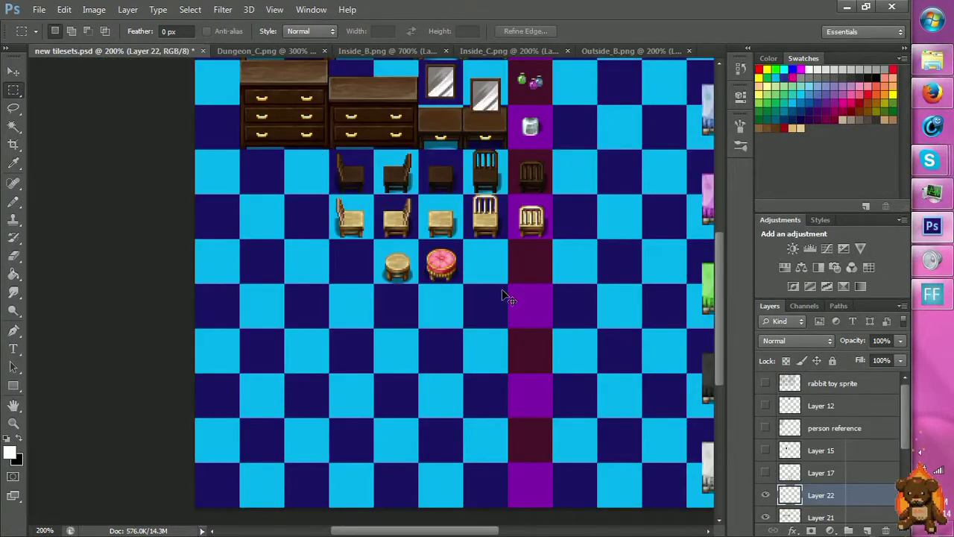
key("ctrl+v")
key("v")
left_click_drag(485, 291, 554, 311)
Delete the bookcase's lowest row of books with its shelf and base, leaving the two side posts.
key("z")
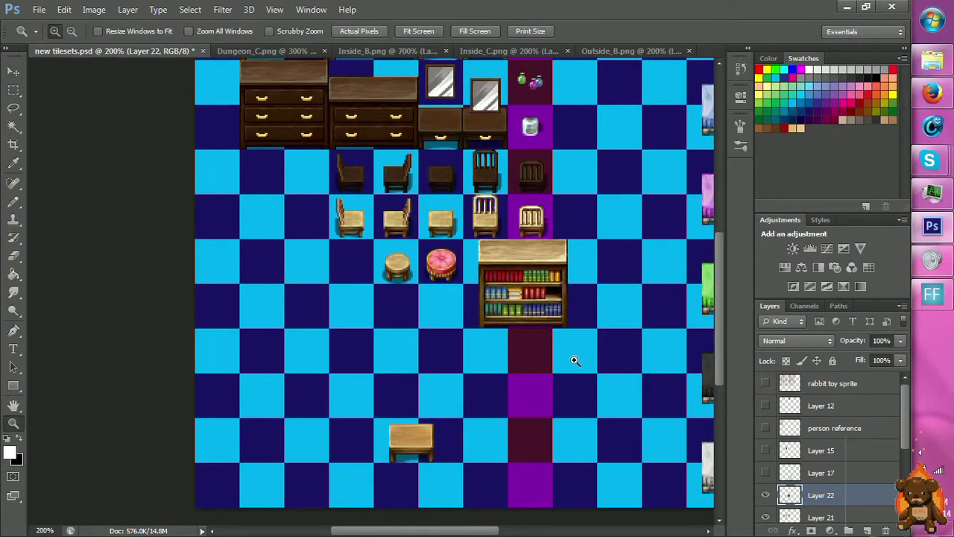
left_click(579, 319)
left_click(564, 300)
left_click(564, 300)
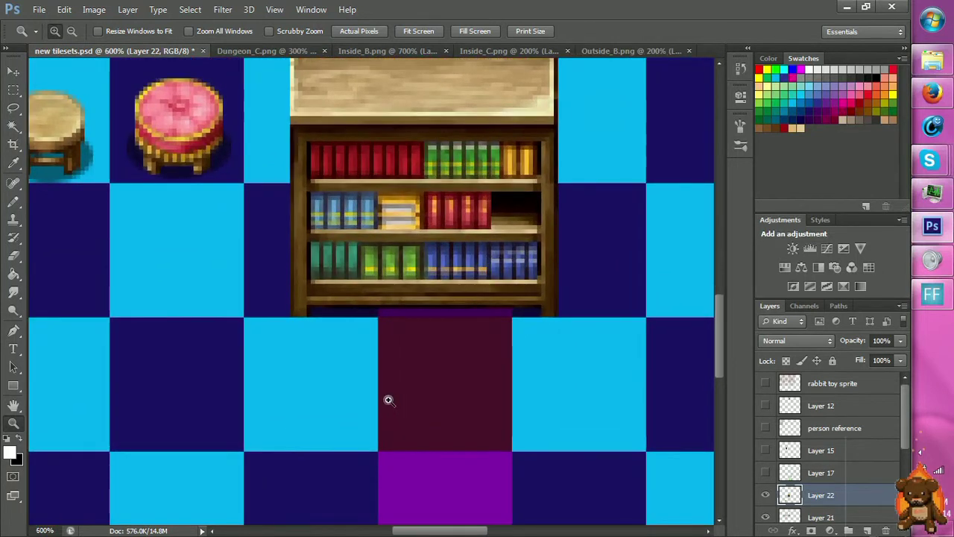
left_click(388, 398)
left_click(455, 390)
left_click(485, 365)
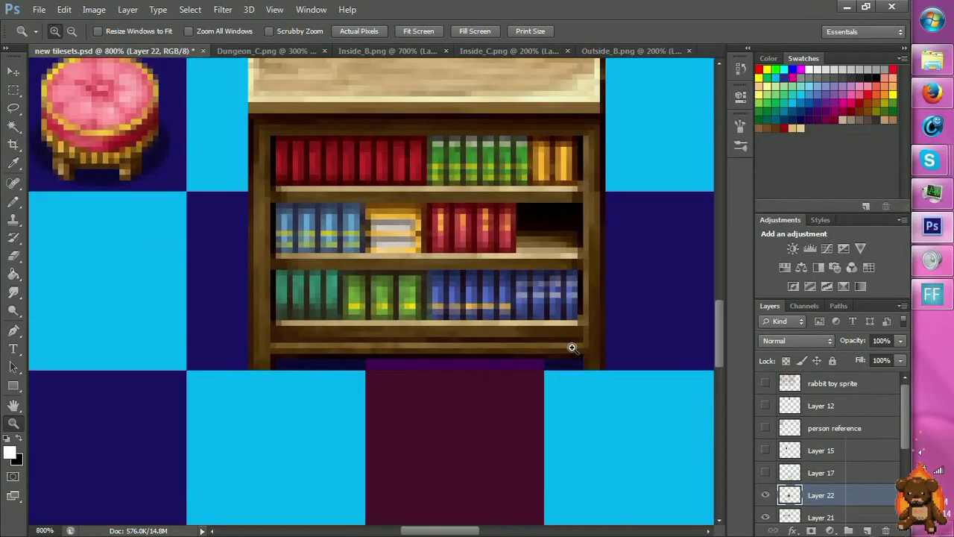
left_click(572, 347)
key("m")
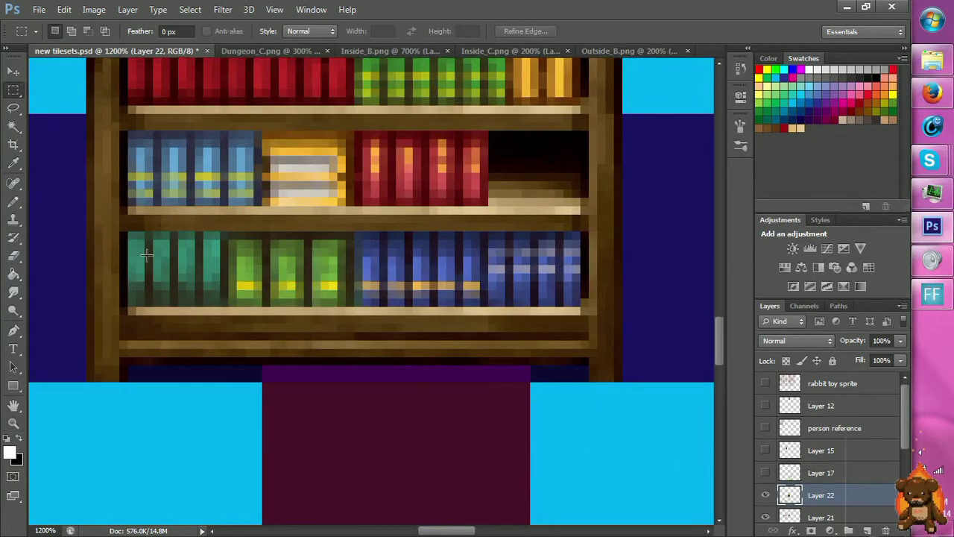
left_click_drag(128, 234, 596, 375)
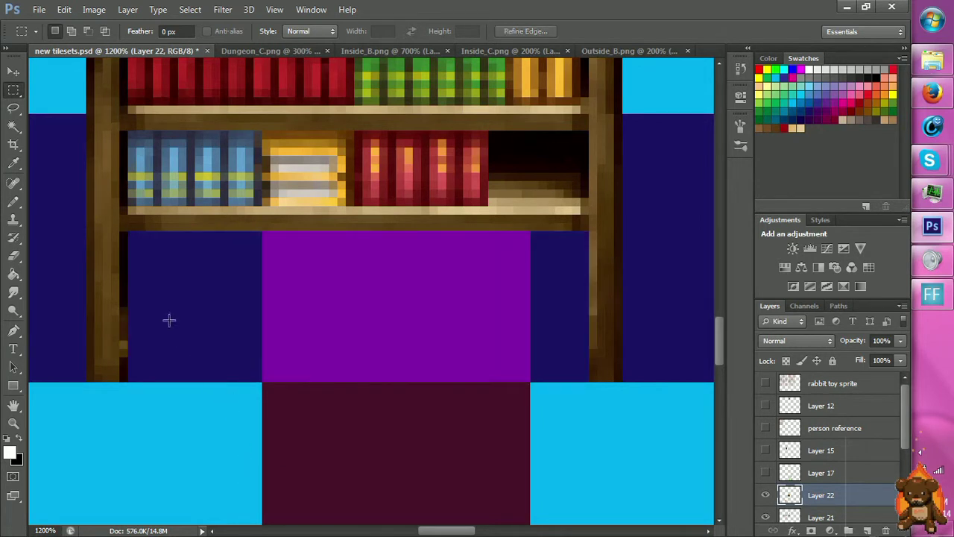
Try to cover the dark inner edge of the bookcase's lower left post with a duplicated strip of its wood.
left_click_drag(120, 300, 126, 372)
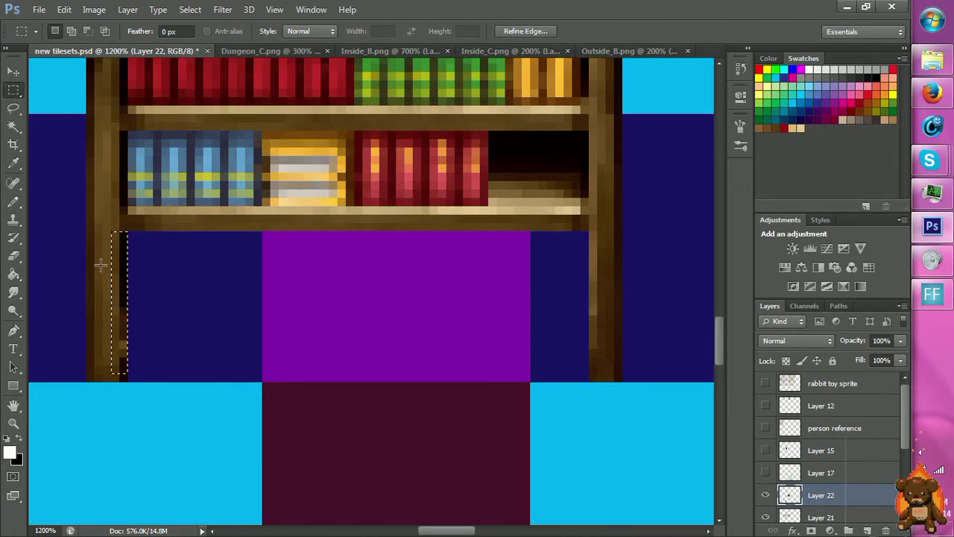
left_click_drag(103, 232, 119, 382)
key("ctrl+x")
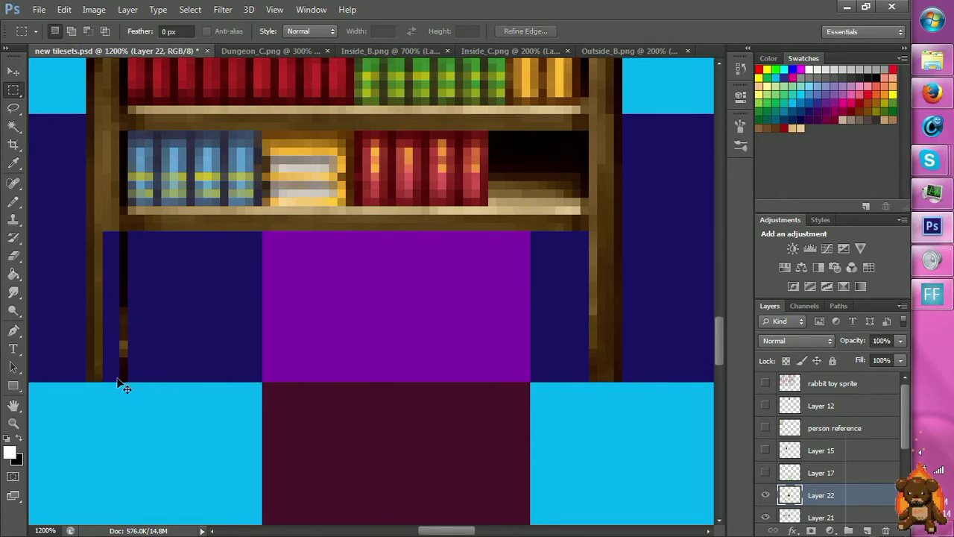
key("ctrl+z")
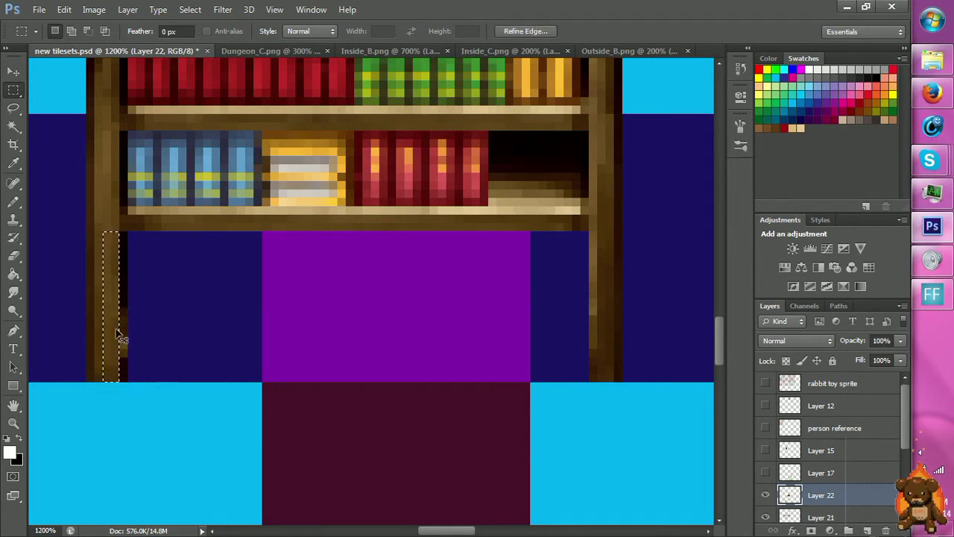
key("ctrl+j")
key("v")
left_click(134, 313)
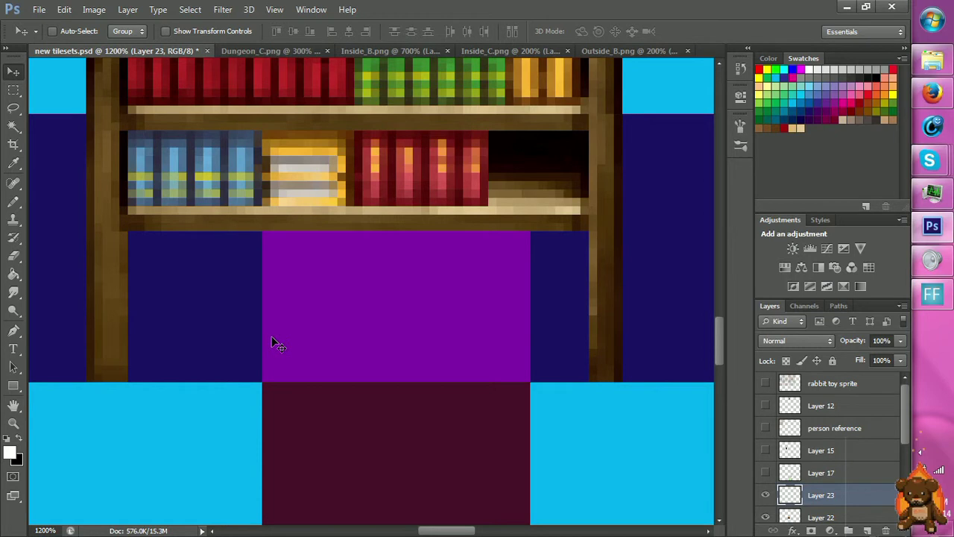
left_click_drag(120, 314, 116, 312)
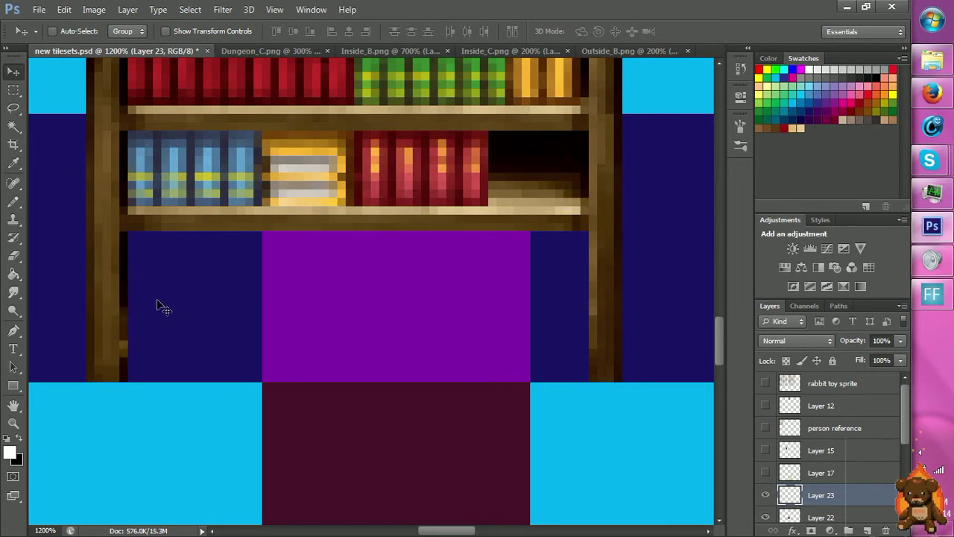
Duplicate the black strip on the lower left post's inner edge and place the copy over the brown pixels beneath it.
scroll(192, 300, "up", 3)
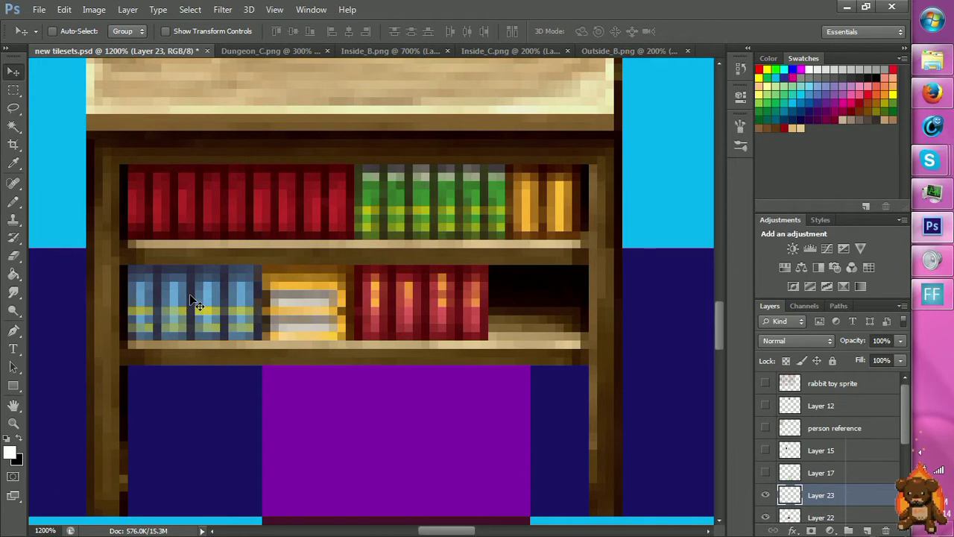
scroll(190, 297, "down", 2)
key("m")
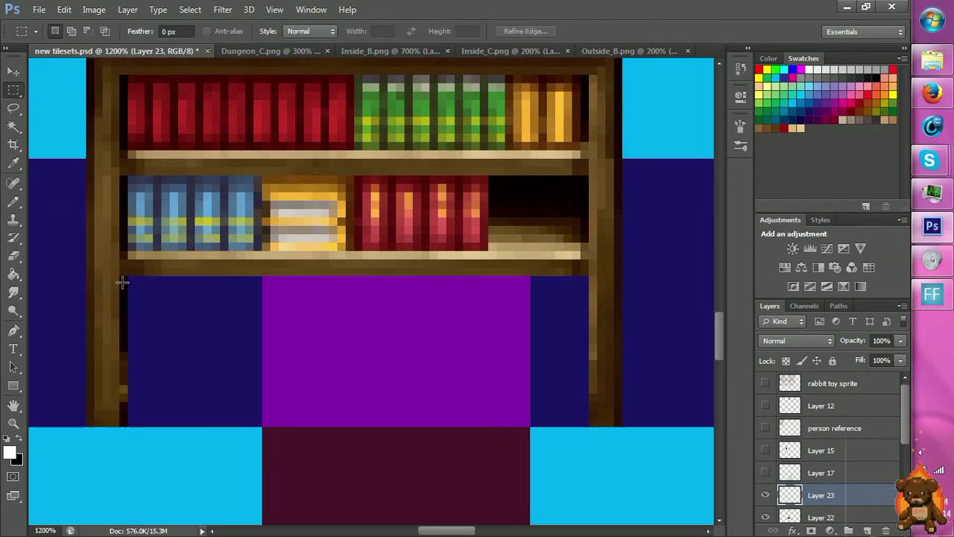
left_click_drag(121, 276, 128, 343)
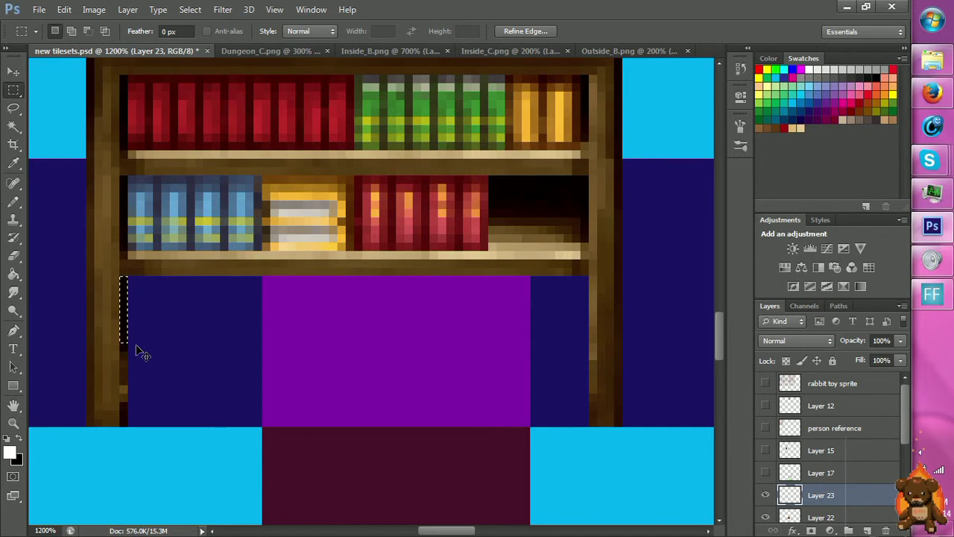
key("ctrl+c")
left_click(482, 209)
key("ctrl+j")
key("v")
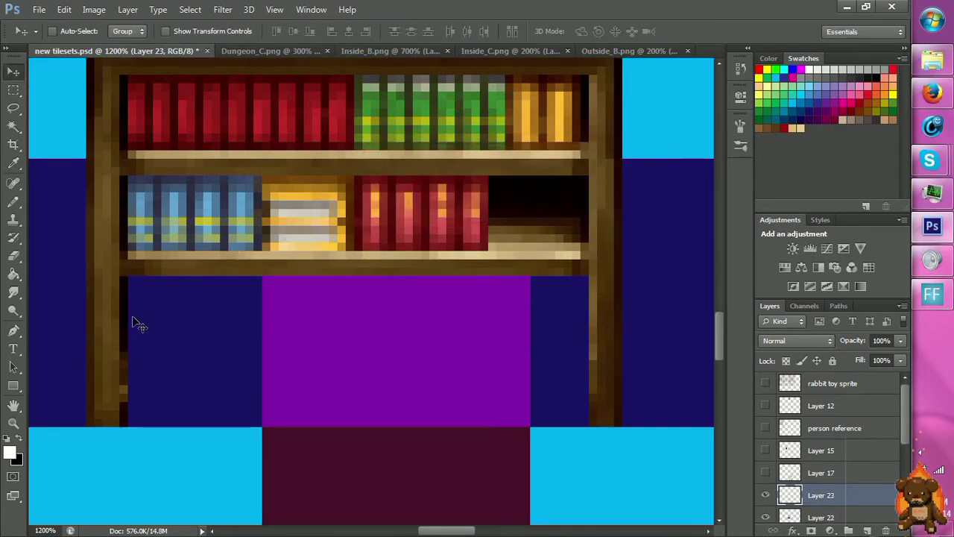
left_click_drag(131, 323, 137, 391)
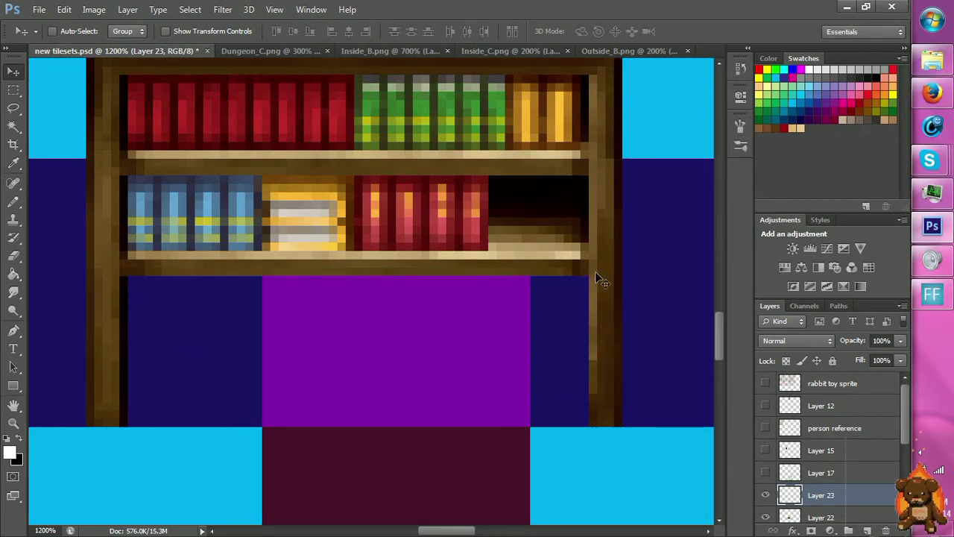
Merge the black strip copy down into the bookcase layer, Layer 22, and clear the selection.
key("m")
left_click_drag(538, 260, 588, 276)
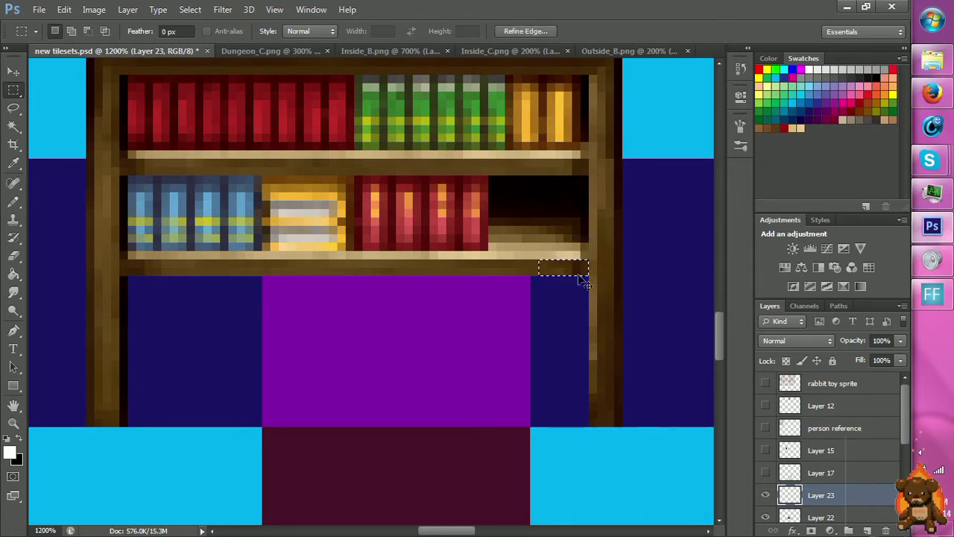
key("ctrl+e")
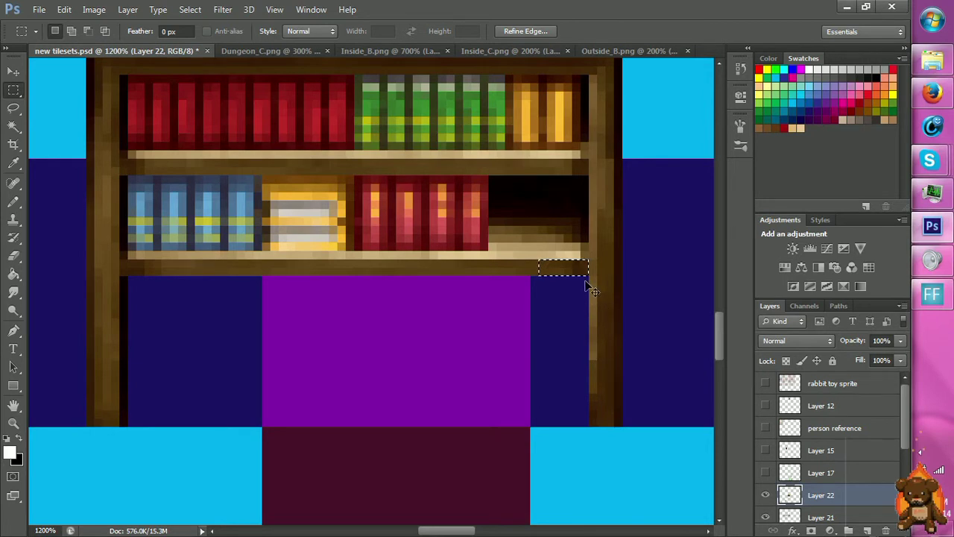
left_click(624, 283)
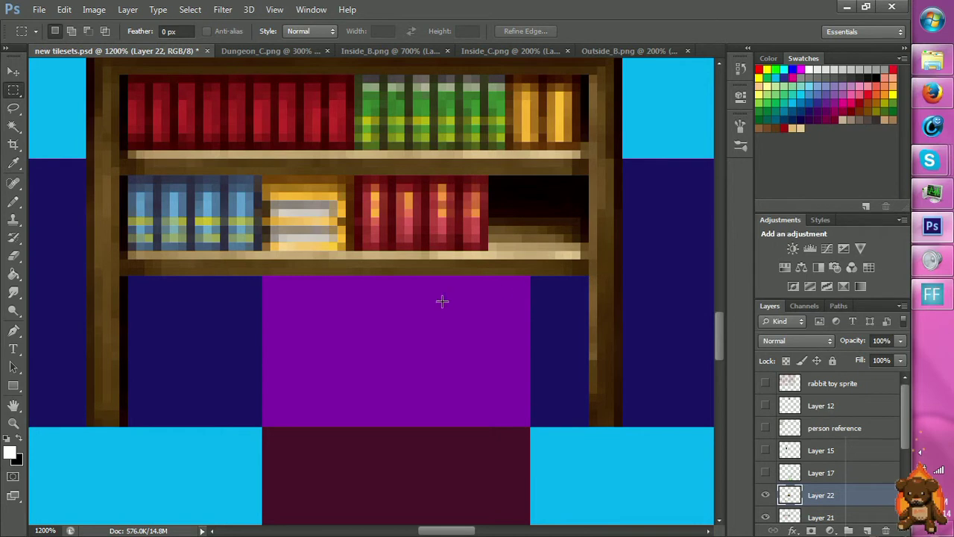
scroll(295, 280, "up", 2)
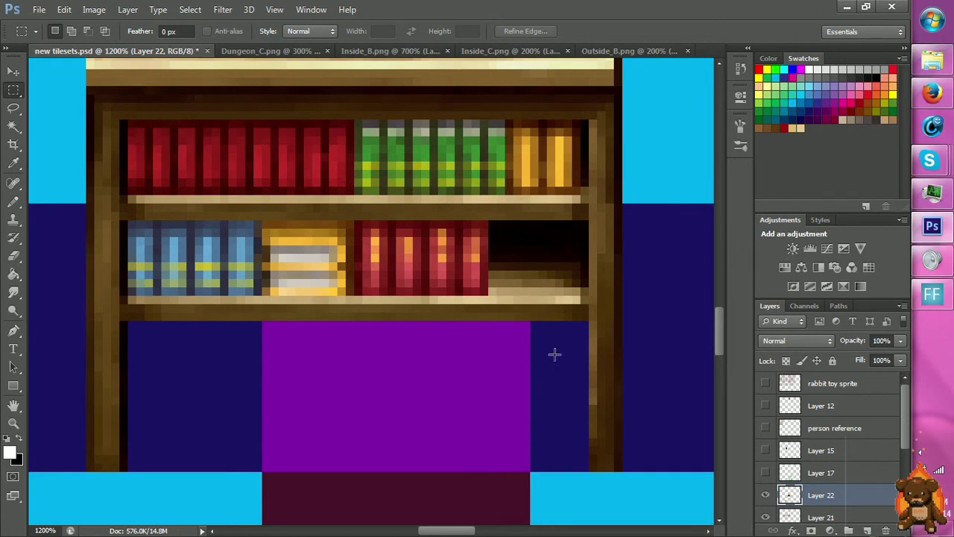
left_click_drag(129, 397, 590, 326)
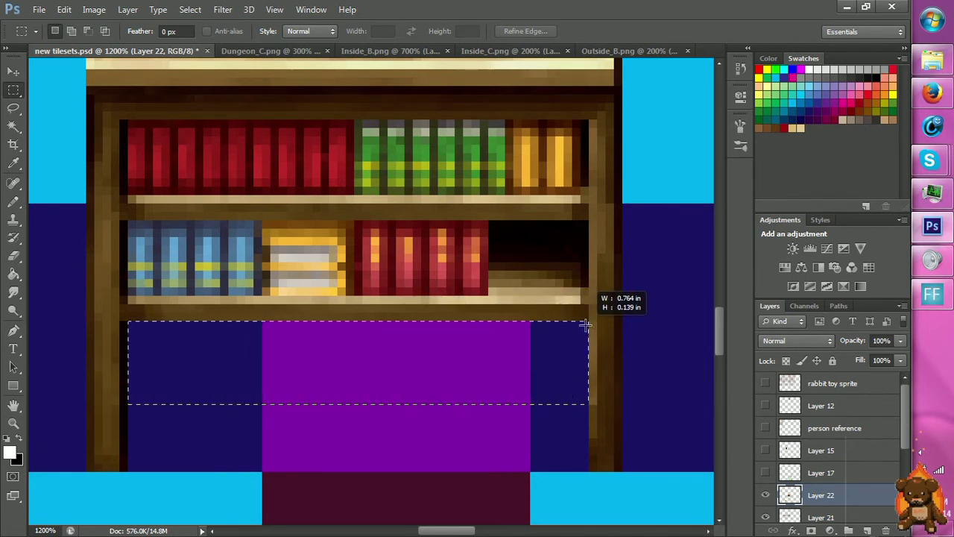
left_click(558, 388)
Move the bookcase's light wooden top with its dark frame edge straight down over the upper row of books.
key("z")
left_click(519, 455, "alt")
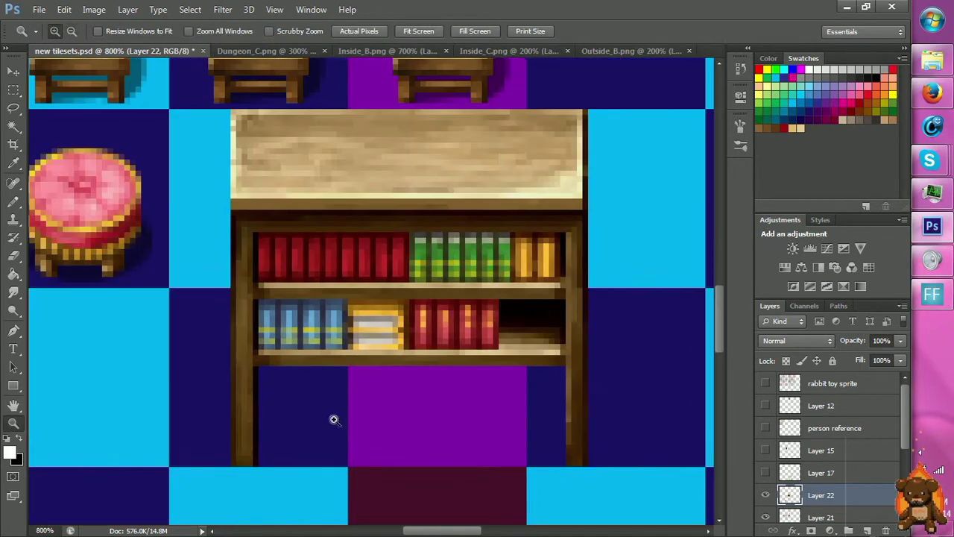
key("m")
scroll(380, 302, "up", 1)
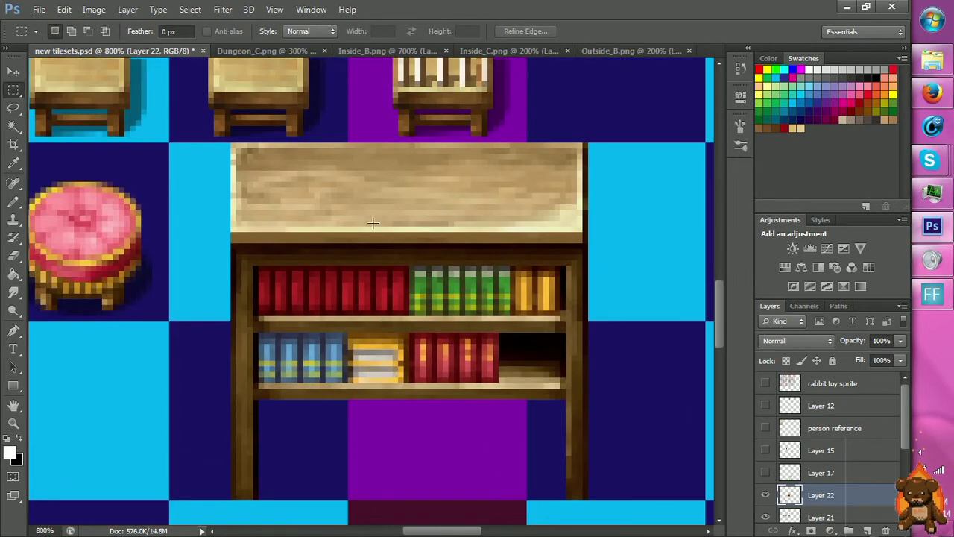
left_click_drag(231, 142, 599, 265)
key("v")
left_click_drag(532, 211, 531, 276)
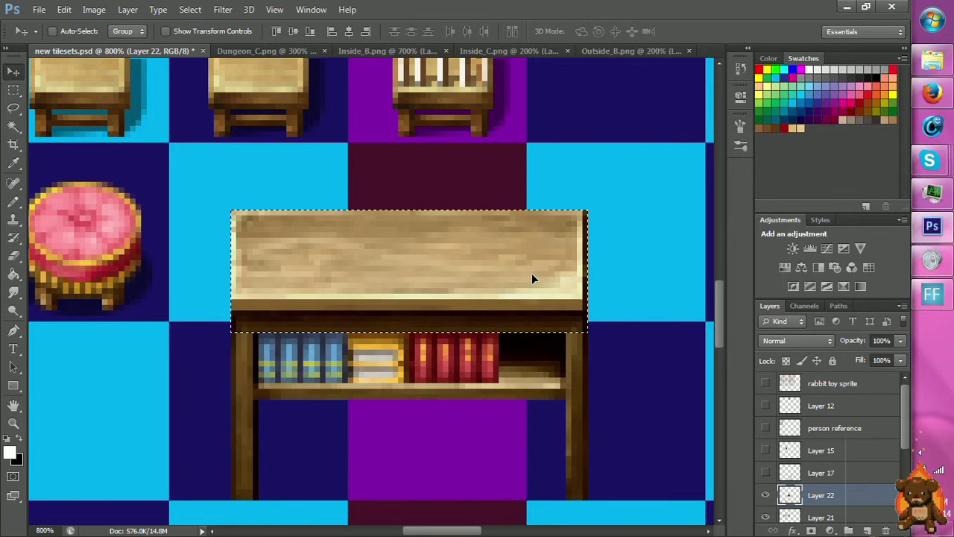
Nudge the lowered wooden top slightly up so a thin brown rail remains above the remaining book row.
key("z")
left_click(534, 396)
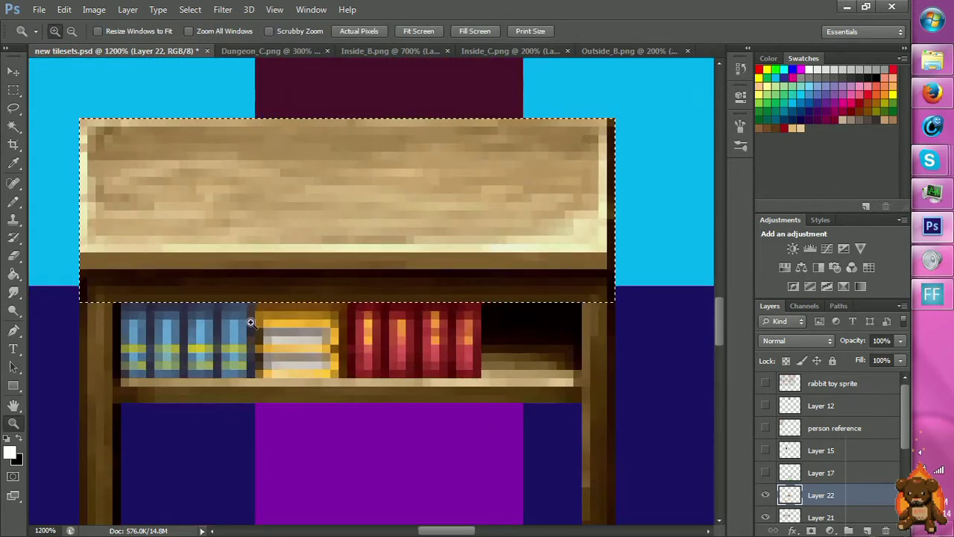
key("v")
mouse_move(289, 269)
left_mouse_down()
mouse_move(290, 250)
mouse_move(288, 258)
left_mouse_up()
scroll(288, 262, "down", 3)
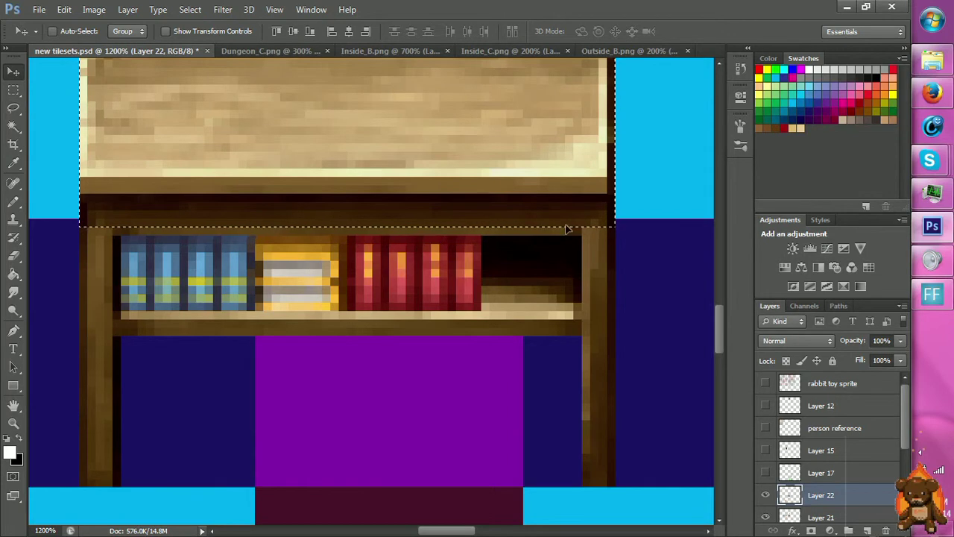
scroll(597, 231, "up", 2)
Reselect the wooden top down to the tile boundary, lower it slightly to narrow the rail above the books, and deselect.
key("m")
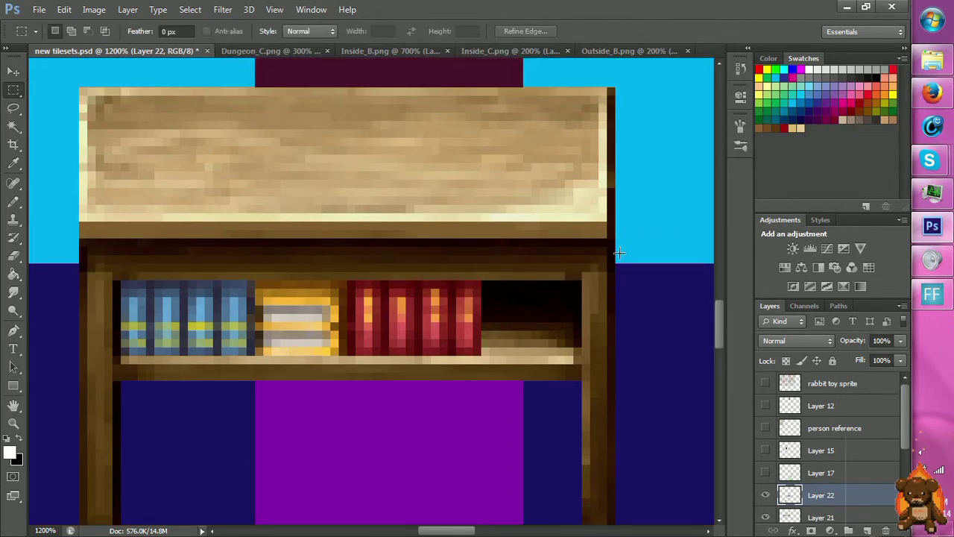
left_click_drag(614, 262, 80, 87)
key("v")
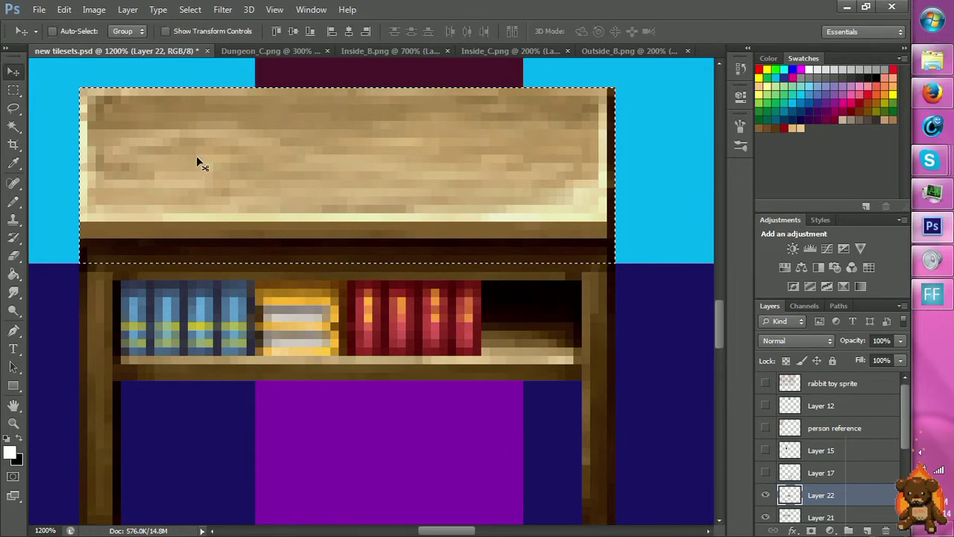
left_click_drag(248, 187, 248, 205)
key("m")
key("ctrl+d")
key("h")
left_click_drag(327, 360, 372, 281)
key("r")
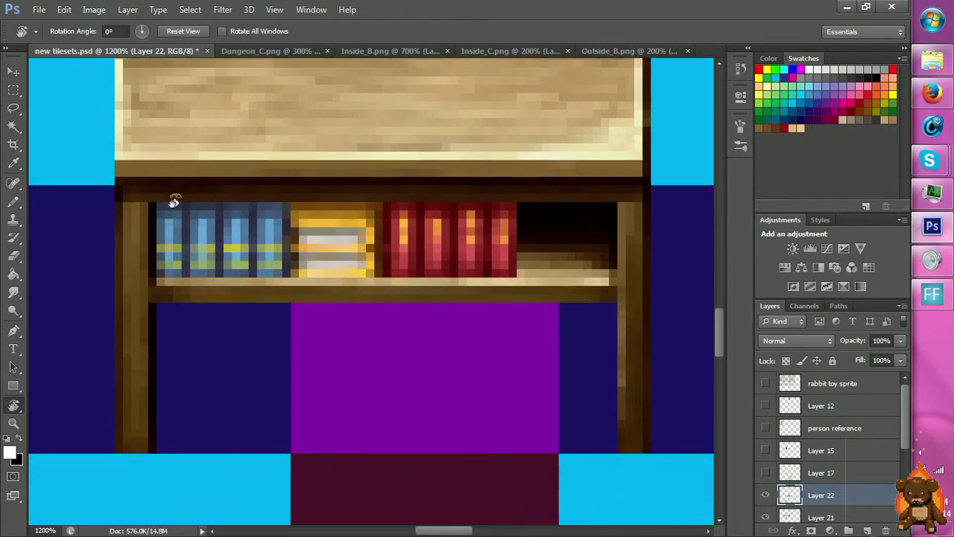
key("m")
left_click_drag(116, 185, 157, 218)
left_click_drag(618, 187, 641, 226)
left_click(130, 212)
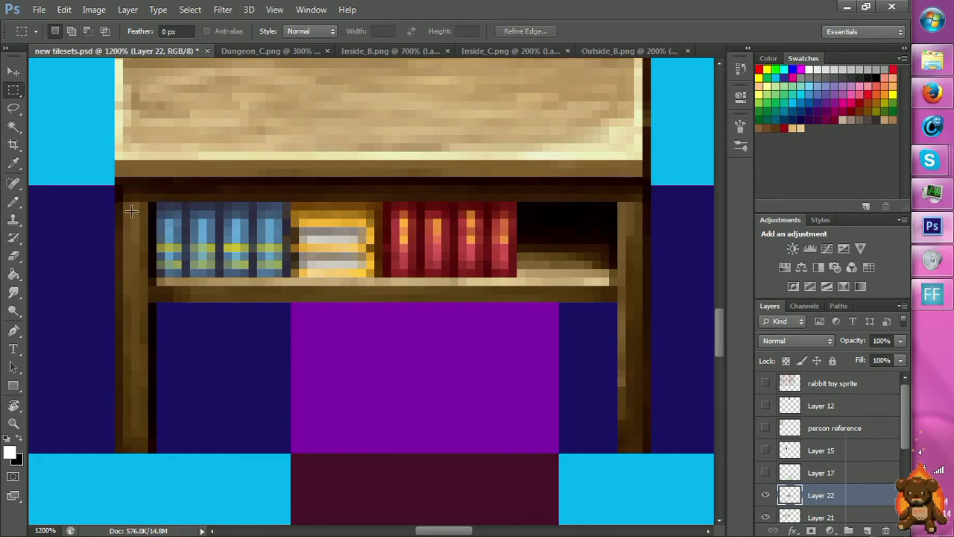
left_click_drag(125, 188, 129, 211)
left_click_drag(618, 186, 642, 219)
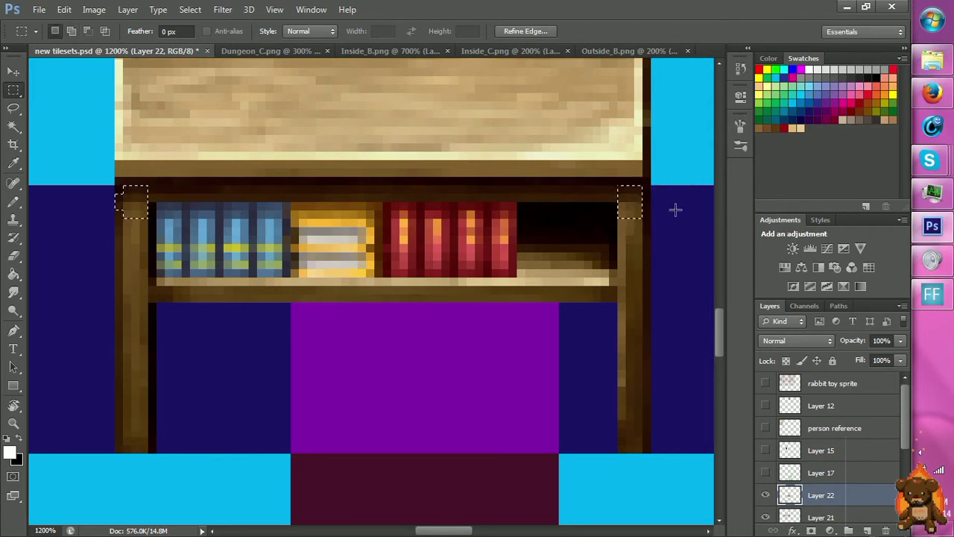
left_click(653, 238)
scroll(617, 231, "down", 1)
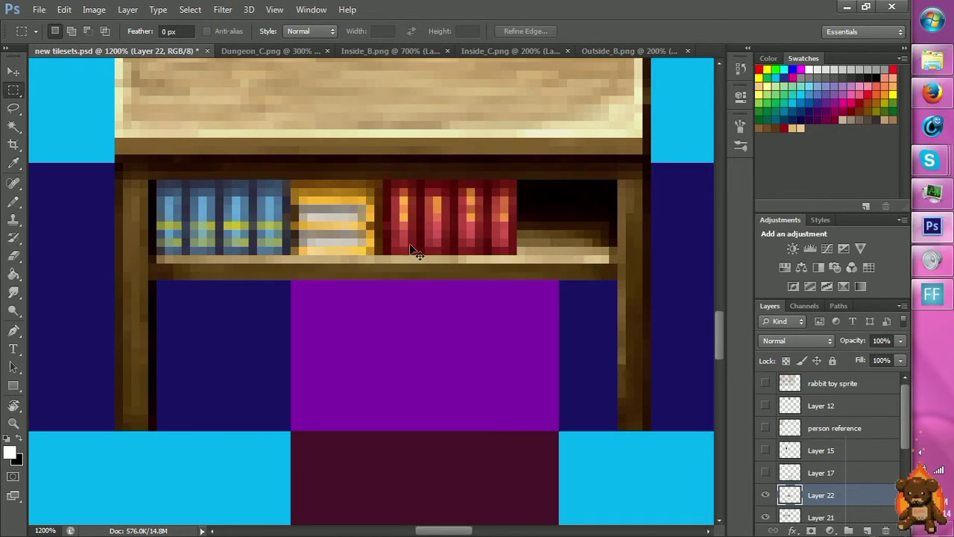
Save new tilesets.psd.
key("ctrl+s")
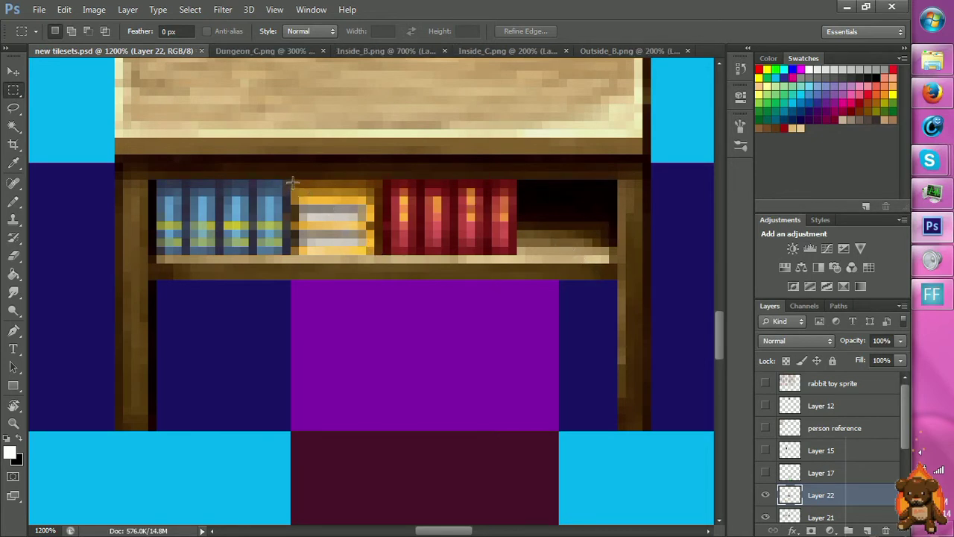
left_click_drag(292, 181, 380, 252)
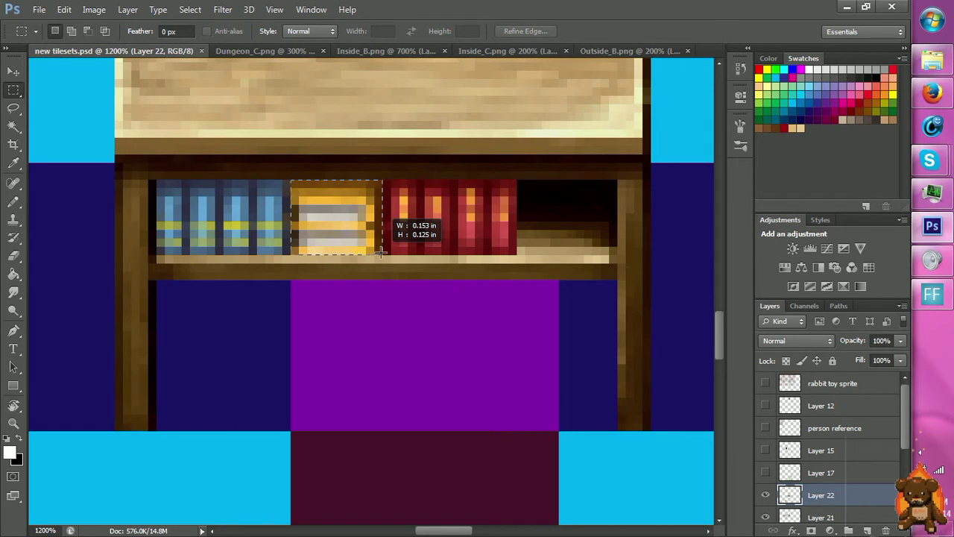
left_click_drag(381, 252, 381, 253)
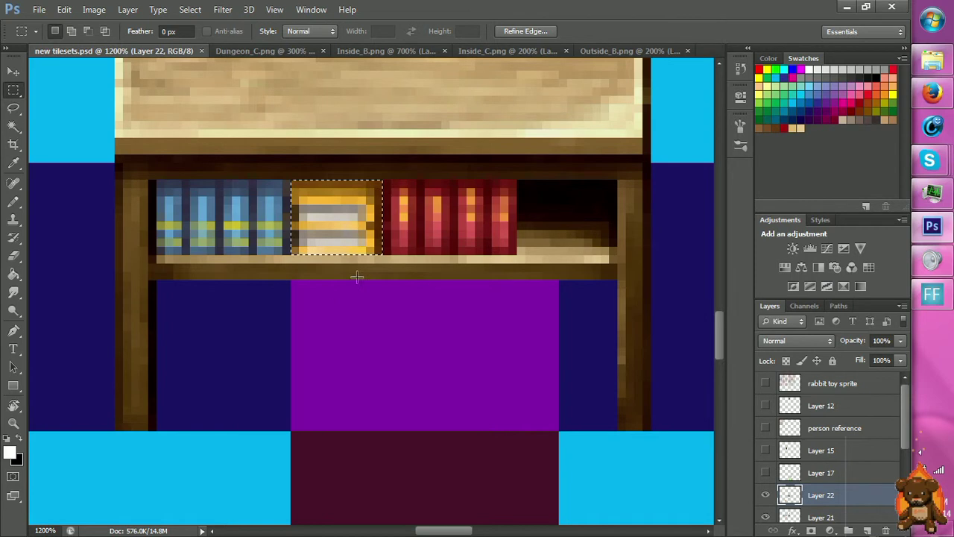
left_click(398, 189)
Cut the two red books nearest the yellow book stack out of the shelf.
left_click_drag(385, 181, 454, 251)
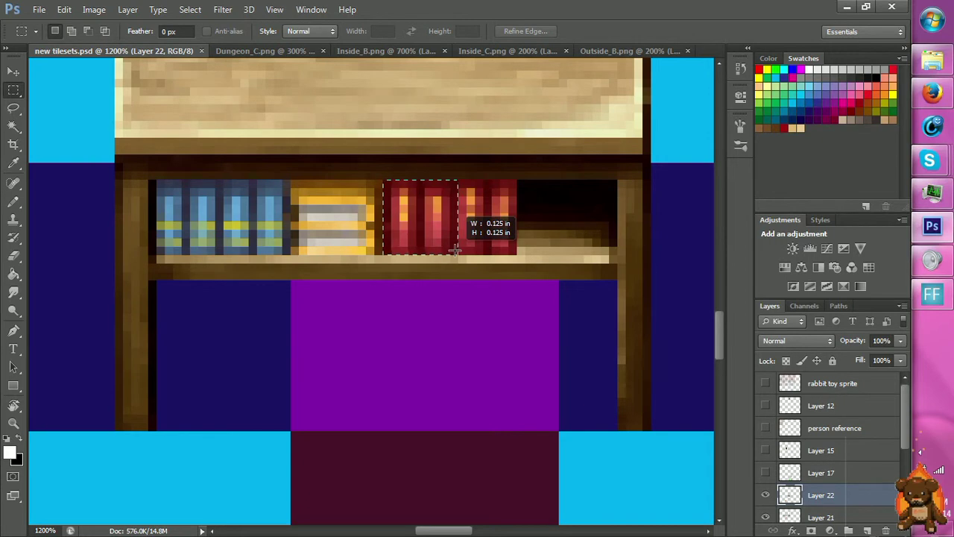
left_click_drag(455, 250, 457, 252)
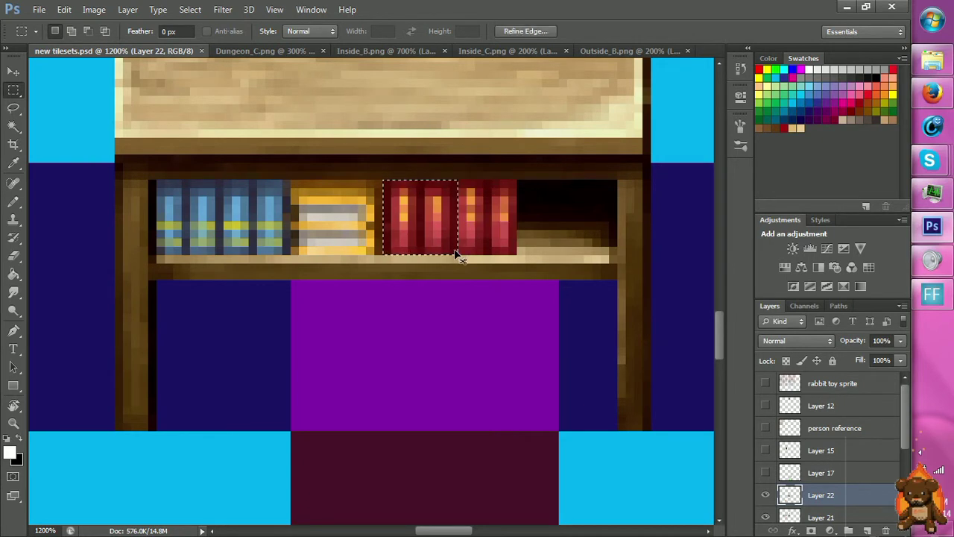
key("ctrl+x")
Shift the pixel rows of the remaining two red books so they lean left, and erase stray edge pixels with a 1-pixel eraser.
mouse_move(457, 186)
left_mouse_down()
mouse_move(507, 215)
mouse_move(511, 229)
mouse_move(504, 202)
mouse_move(452, 179)
mouse_move(471, 195)
mouse_move(499, 193)
left_mouse_up()
key("v")
key("m")
left_click(515, 195)
key("v")
key("ctrl+d")
key("e")
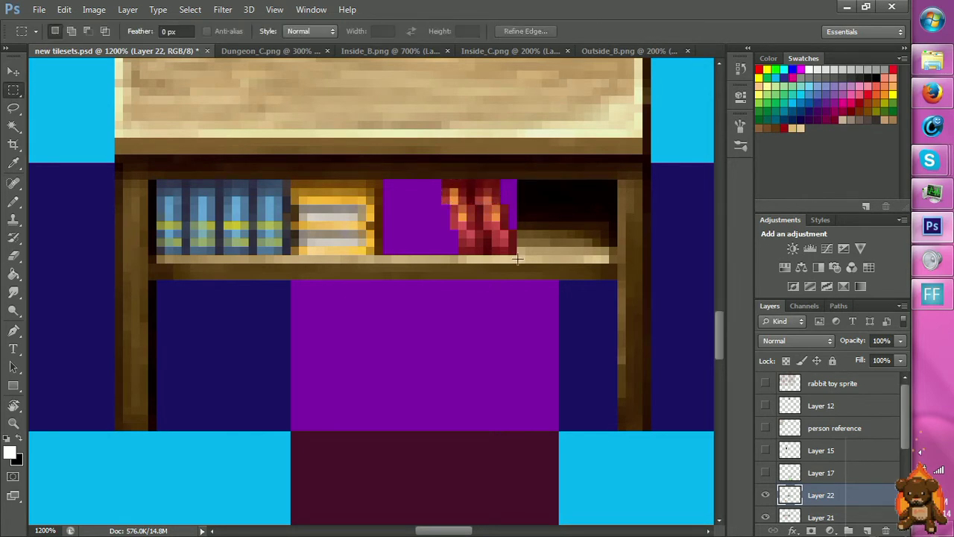
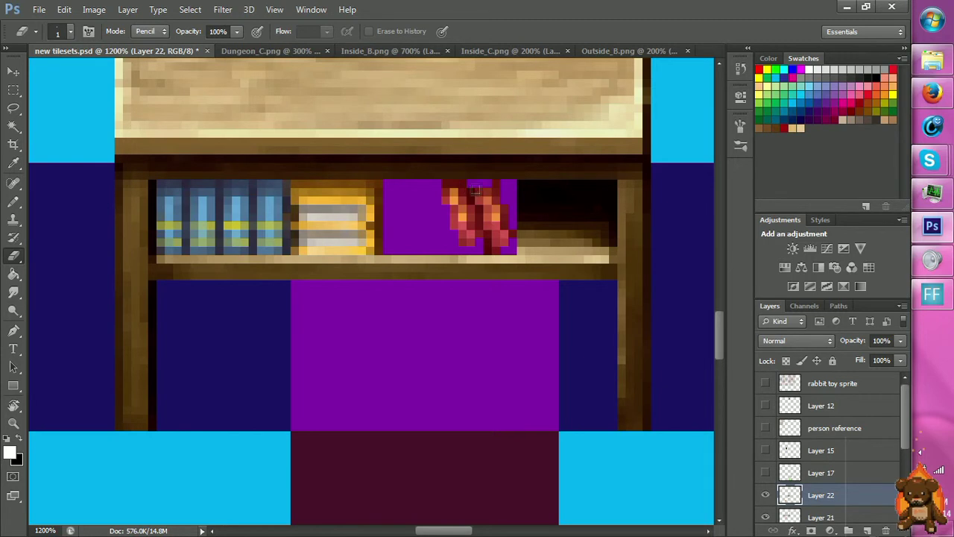
mouse_move(475, 190)
left_mouse_down()
mouse_move(503, 179)
mouse_move(485, 197)
left_mouse_up()
Select the leaning red book nearest the yellow book stack, delete it, and deselect.
key("m")
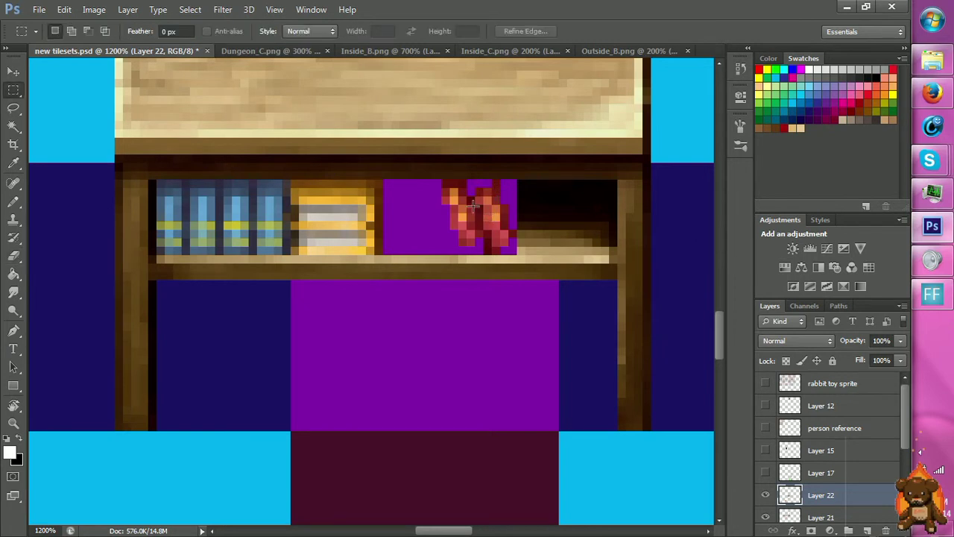
left_click_drag(451, 185, 461, 213)
left_click(441, 181)
left_click_drag(442, 181, 474, 249)
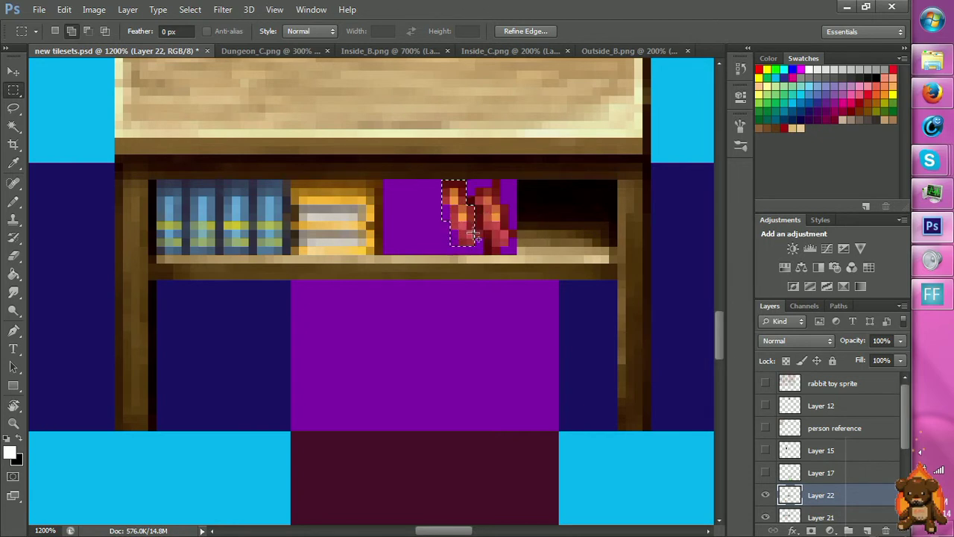
key("Delete")
key("ctrl+d")
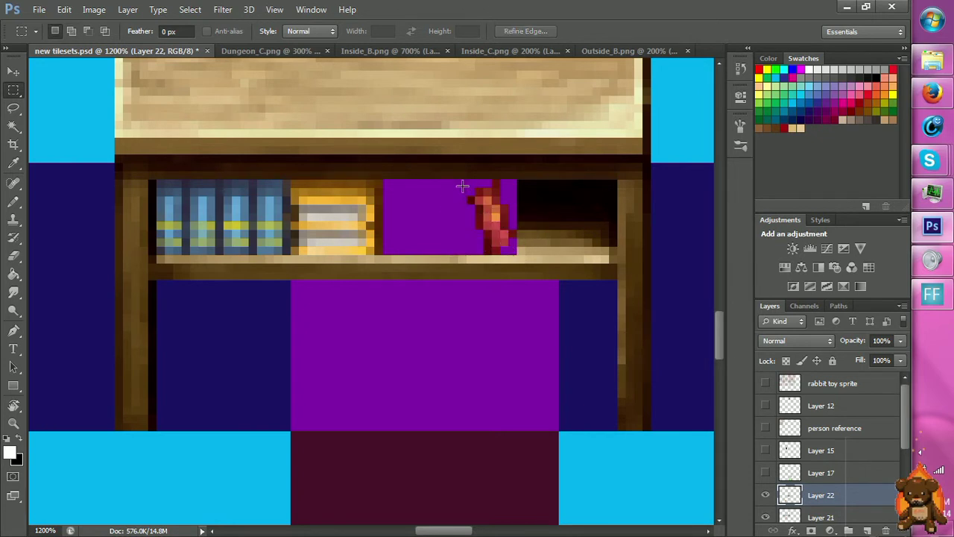
Duplicate the remaining leaning red book onto its own layer, place the copy beside it toward the yellow stack, and merge it down.
left_click_drag(458, 180, 456, 225)
key("ctrl+j")
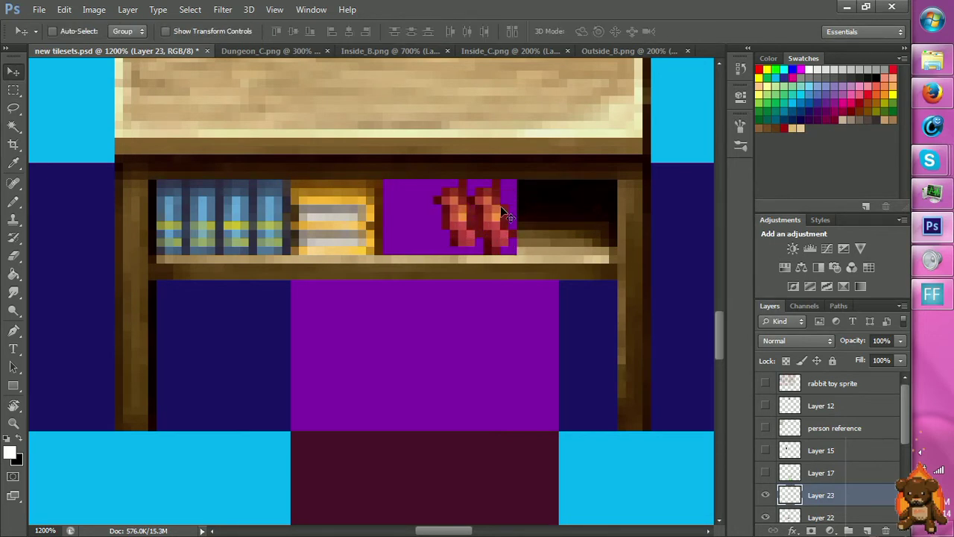
key("z")
left_click(484, 257)
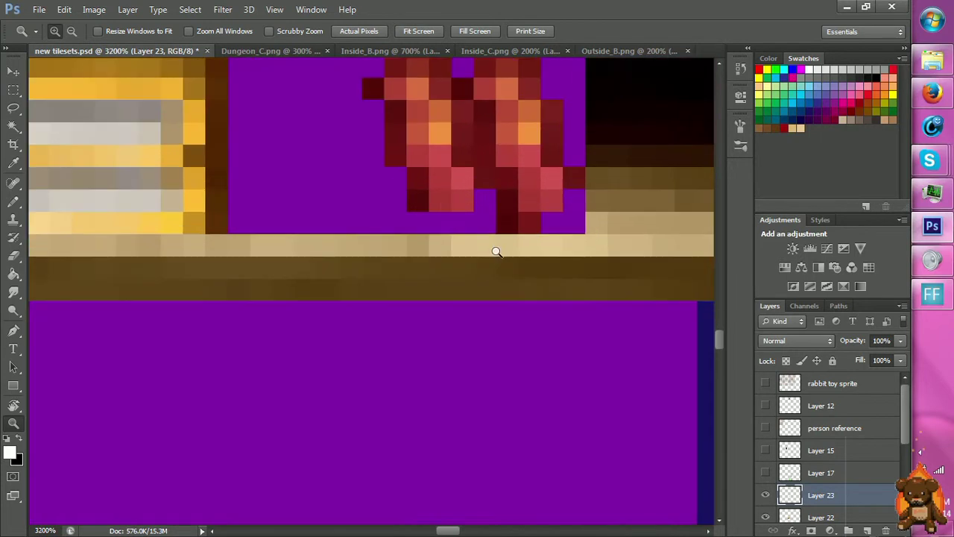
scroll(497, 251, "up", 3)
key("ctrl+e")
Copy the bottom pixels of the original leaning red book to the base of its duplicate and merge them down.
key("m")
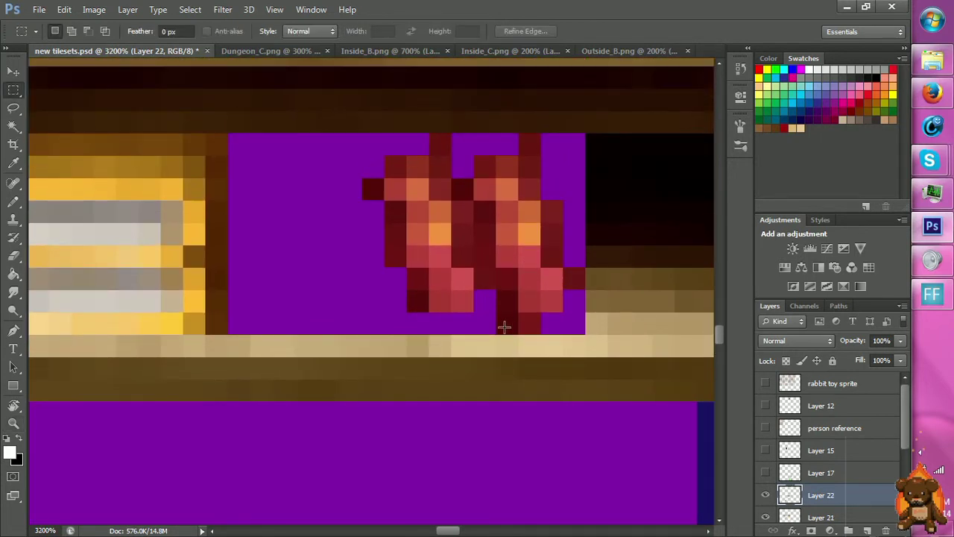
mouse_move(504, 327)
left_mouse_down()
mouse_move(539, 312)
mouse_move(536, 328)
mouse_move(500, 334)
mouse_move(453, 323)
mouse_move(460, 334)
left_mouse_up()
key("ctrl+j")
key("v")
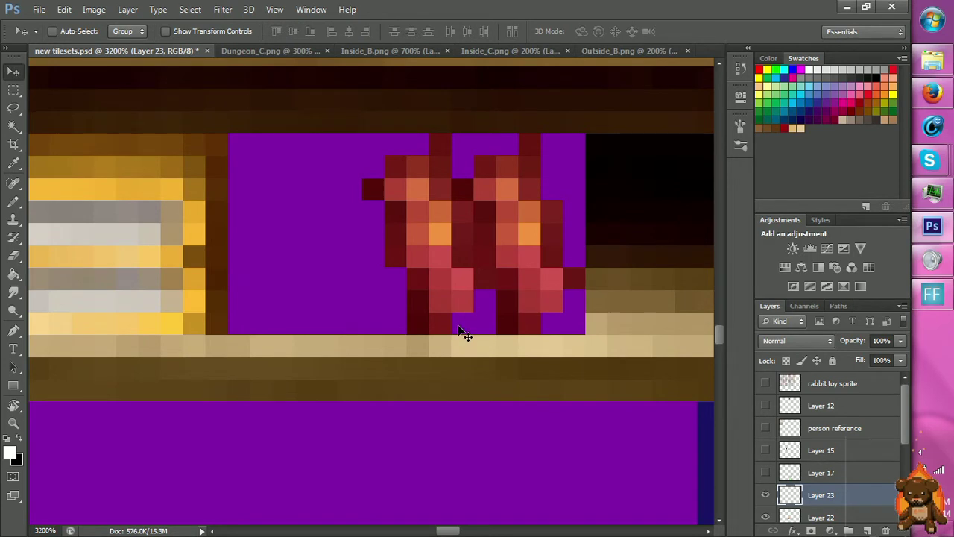
scroll(509, 289, "up", 1)
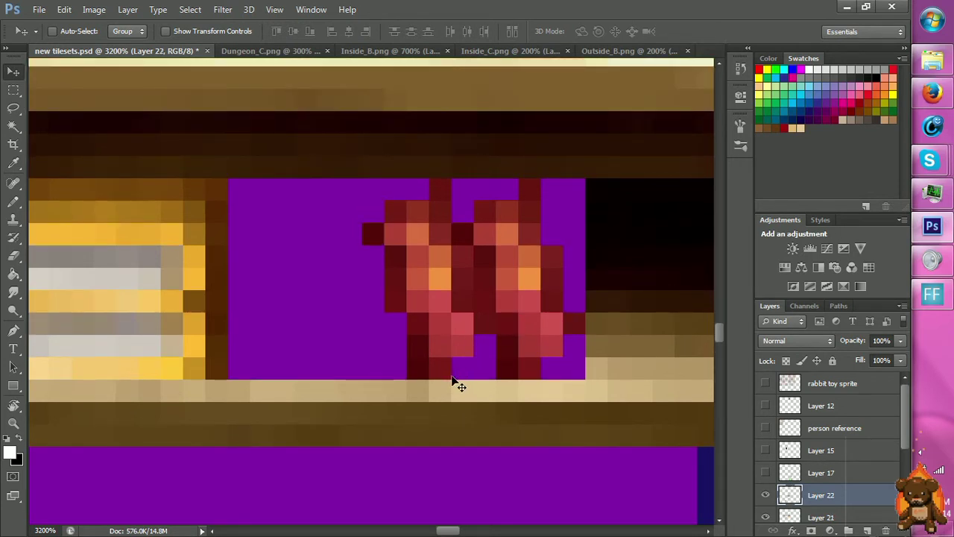
key("m")
mouse_move(410, 367)
left_mouse_down()
mouse_move(564, 377)
mouse_move(503, 371)
left_mouse_up()
key("v")
key("m")
key("ctrl+d")
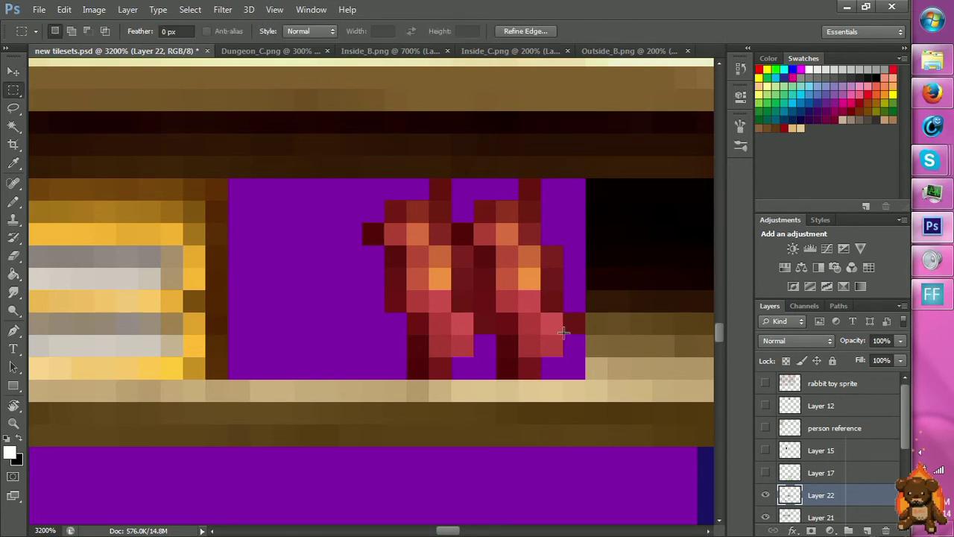
scroll(573, 350, "up", 1)
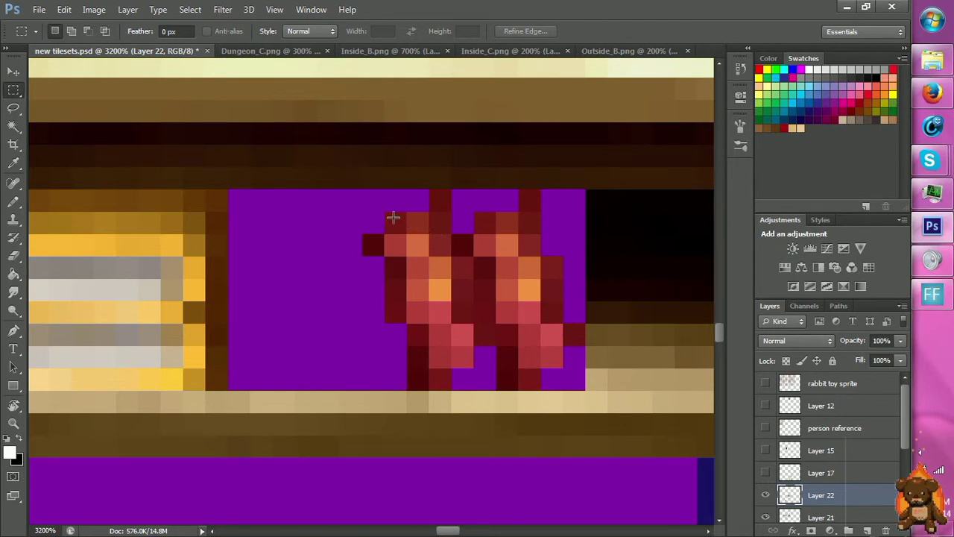
Paint white page edges along the tops of the two red books with the one-pixel Pencil.
key("b")
left_click(274, 31)
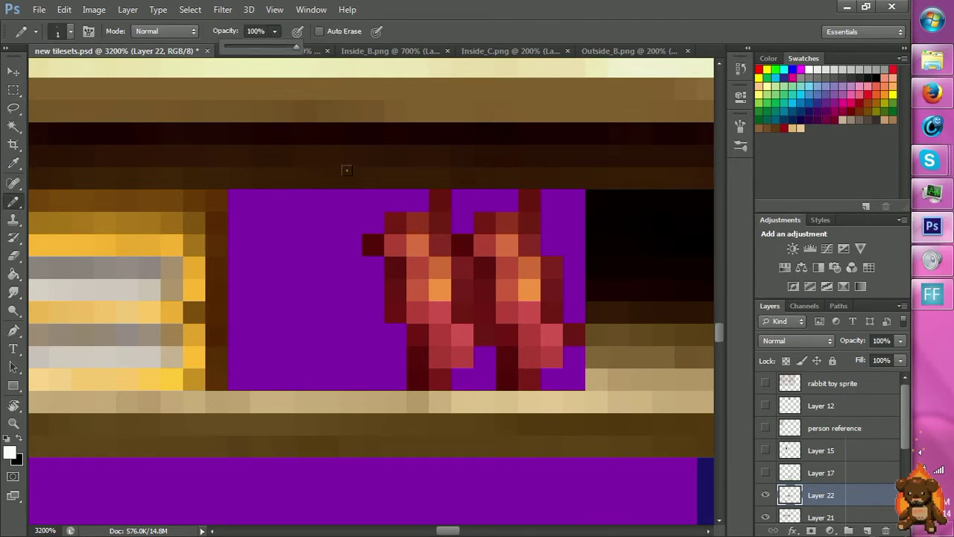
mouse_move(353, 205)
left_mouse_down()
mouse_move(366, 184)
mouse_move(395, 185)
left_mouse_up()
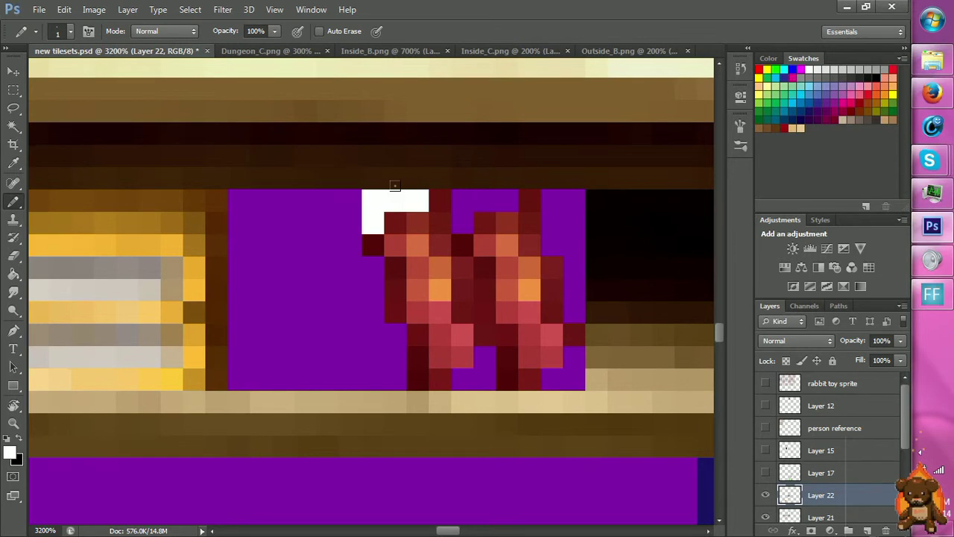
mouse_move(458, 223)
left_mouse_down()
mouse_move(491, 196)
mouse_move(511, 195)
left_mouse_up()
Select the empty shelf section beside the purple gap and merge Layer 21 down into the bedroom layer.
key("h")
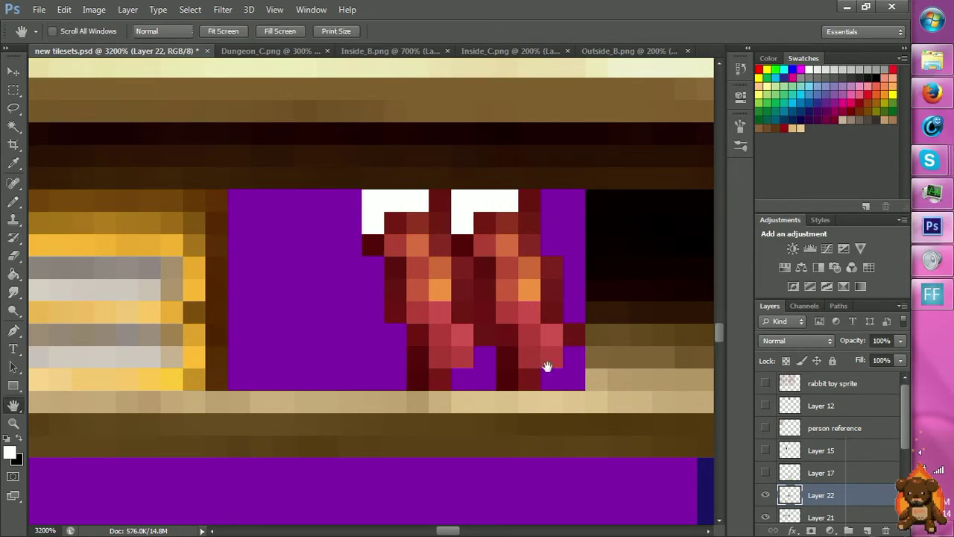
left_click_drag(528, 373, 363, 376)
key("m")
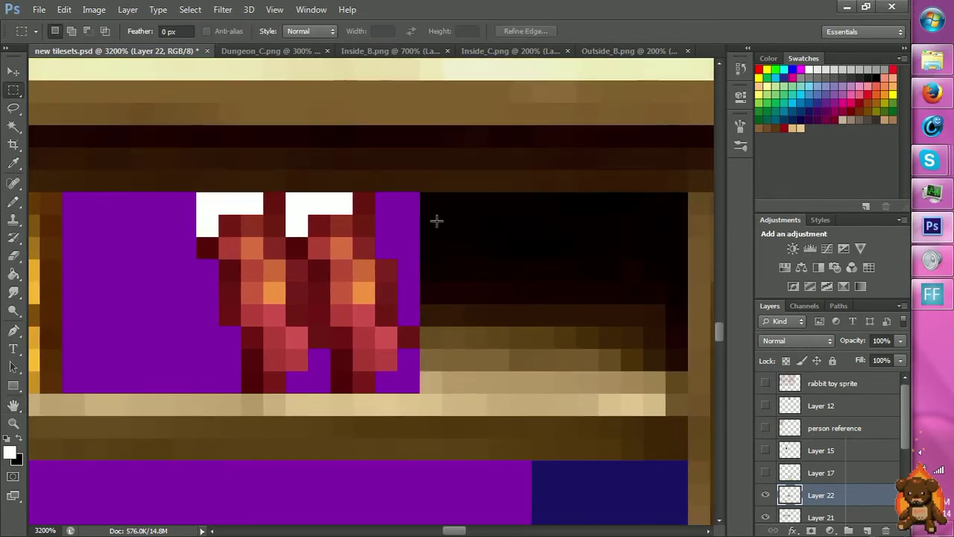
mouse_move(423, 194)
left_mouse_down()
mouse_move(543, 347)
mouse_move(423, 194)
left_mouse_up()
left_click_drag(598, 231, 609, 249)
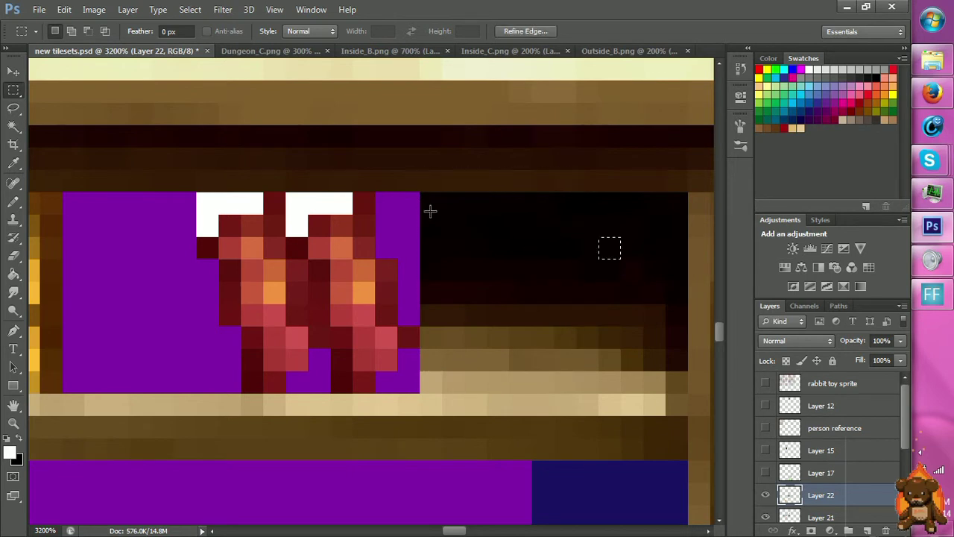
left_click_drag(430, 209, 588, 388)
scroll(823, 492, "down", 1)
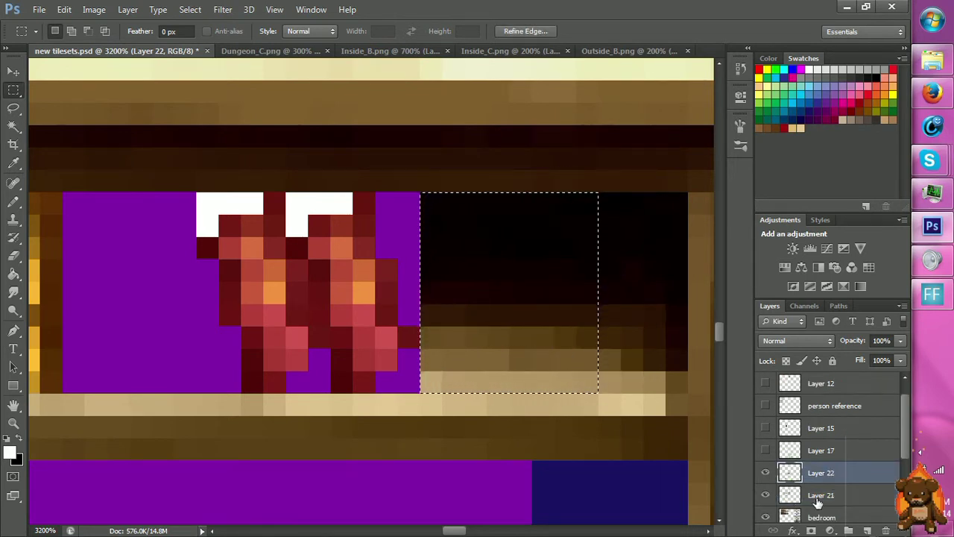
left_click(816, 500)
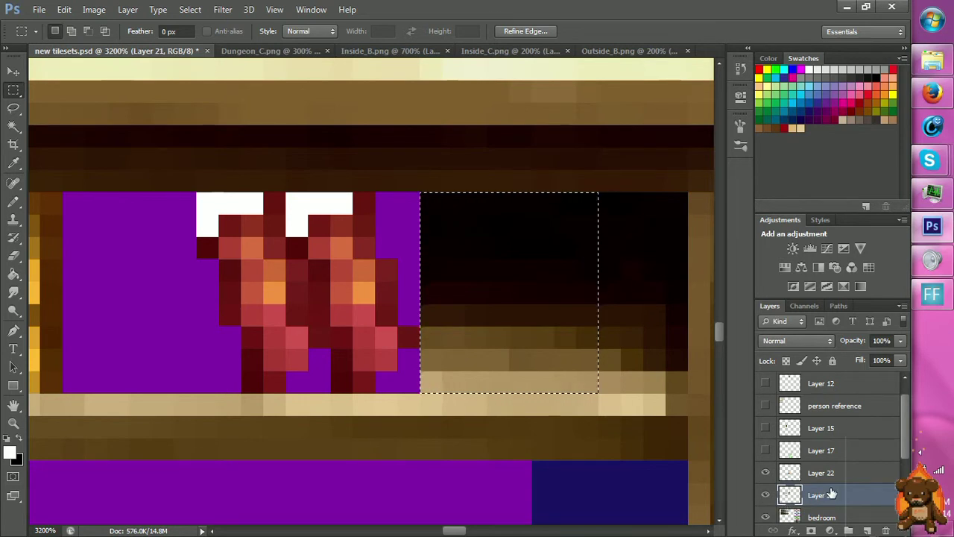
key("ctrl+e")
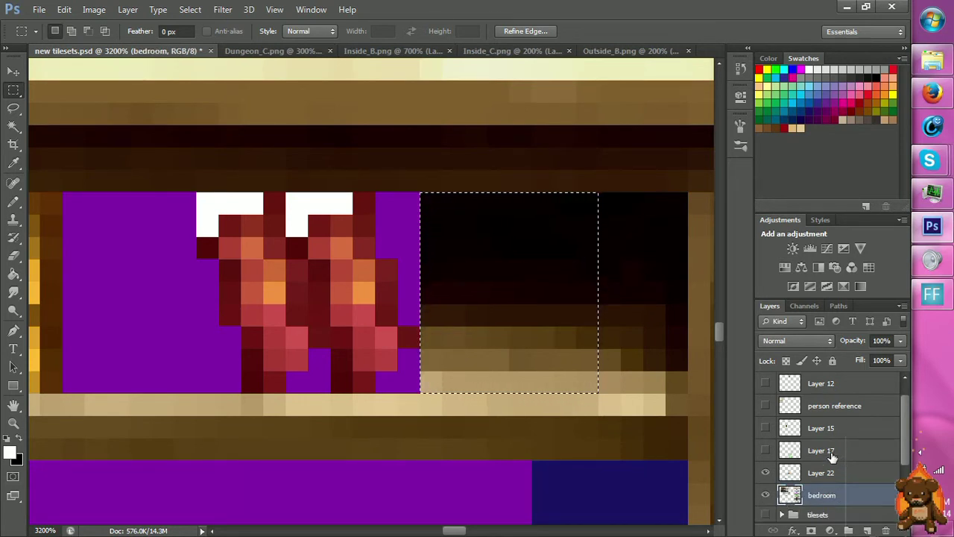
Duplicate the selected shelf section from the bedroom layer, place it behind the red books' right side, and merge Layer 22 into the copy.
left_click(819, 474)
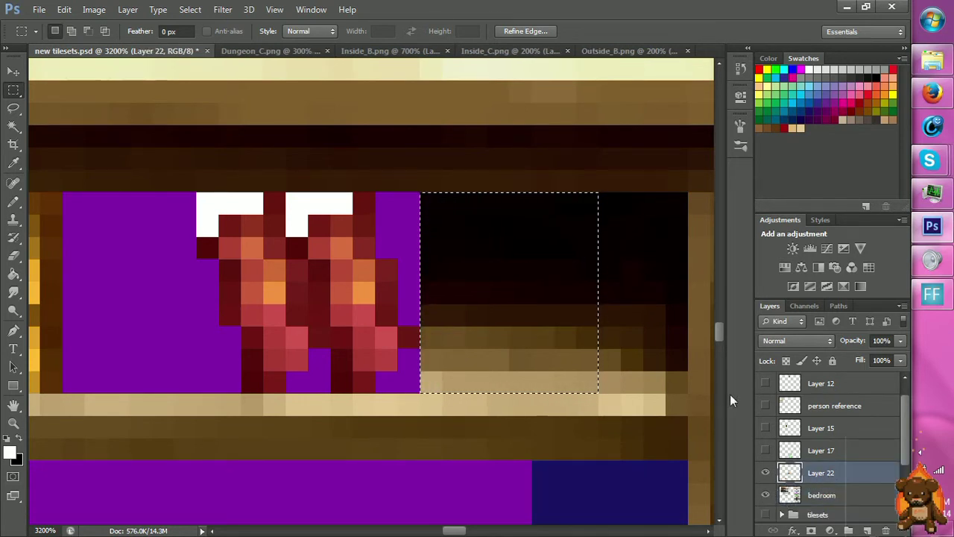
left_click(813, 496)
key("ctrl+j")
key("v")
left_click_drag(560, 318, 378, 360)
left_click_drag(342, 362, 373, 354)
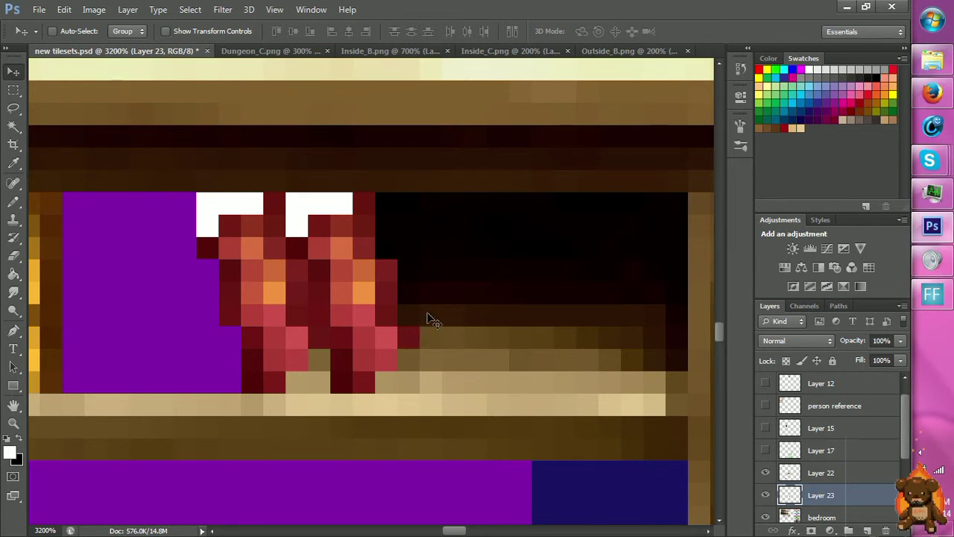
left_click_drag(830, 472, 820, 474)
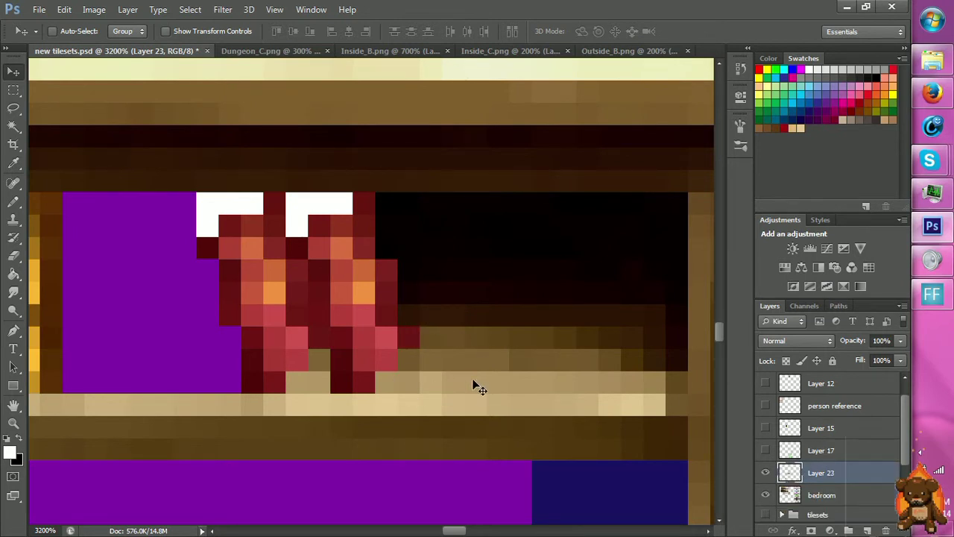
Add another copy of the shelf section below Layer 23 and position it over the remaining purple gap beside the yellow books.
key("ctrl+v")
left_click_drag(474, 328, 297, 344)
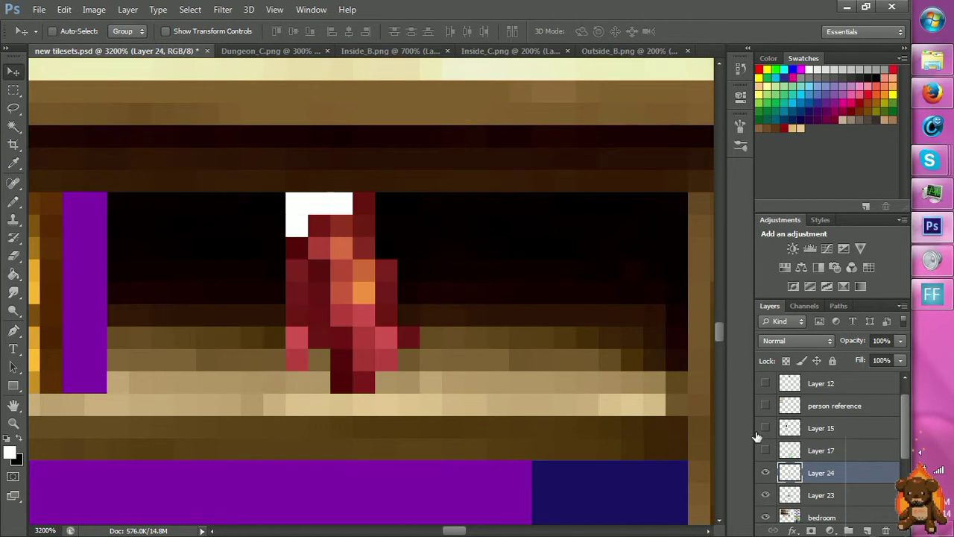
left_click_drag(807, 476, 816, 495)
left_click_drag(339, 305, 226, 337)
Merge Layer 23, which holds the red books, down into Layer 24.
key("z")
left_click(250, 369, "alt")
left_click(298, 383, "alt")
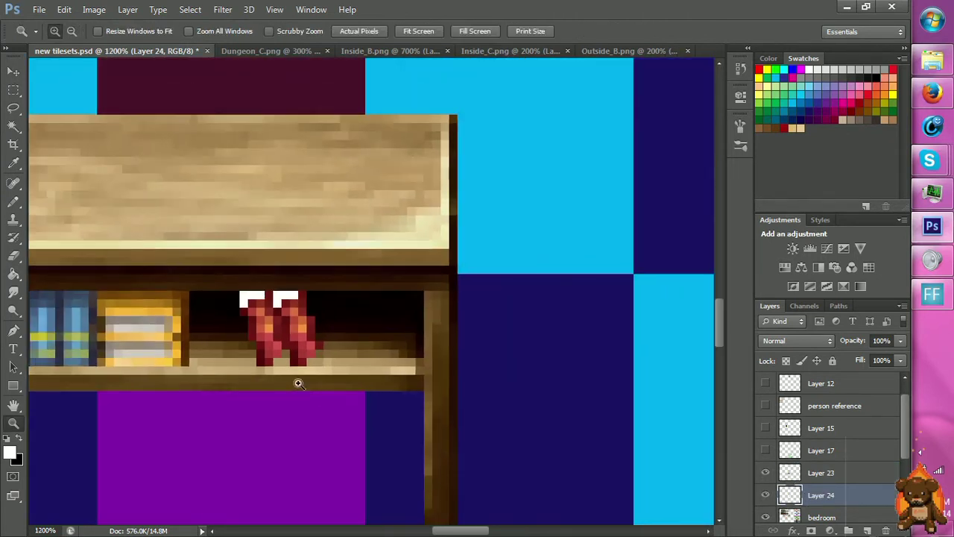
key("v")
key("space")
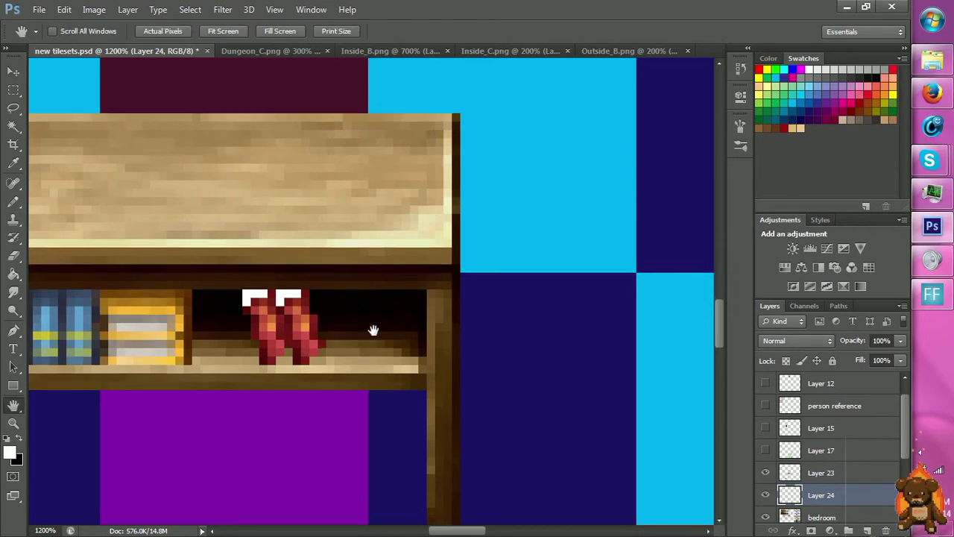
left_click_drag(373, 331, 452, 318)
key("z")
left_click(366, 346)
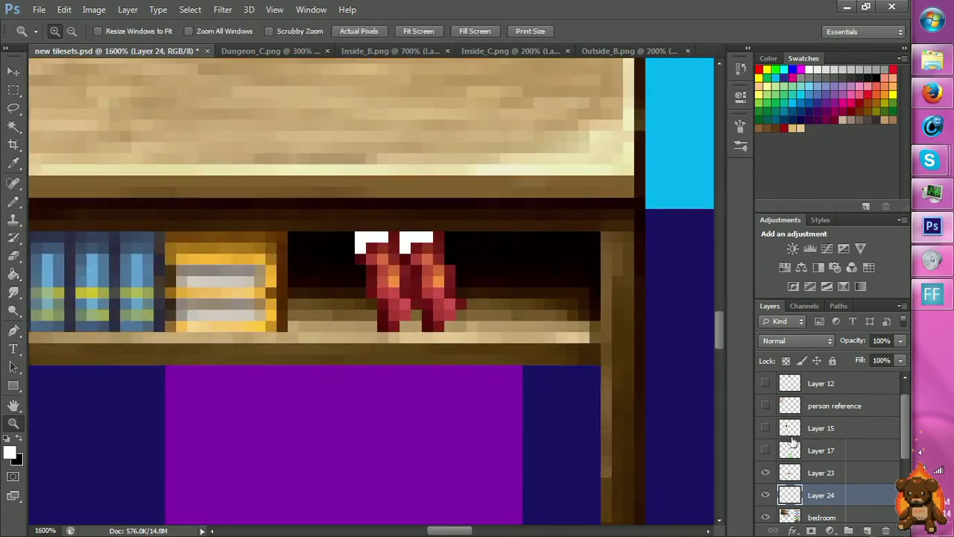
left_click(812, 475)
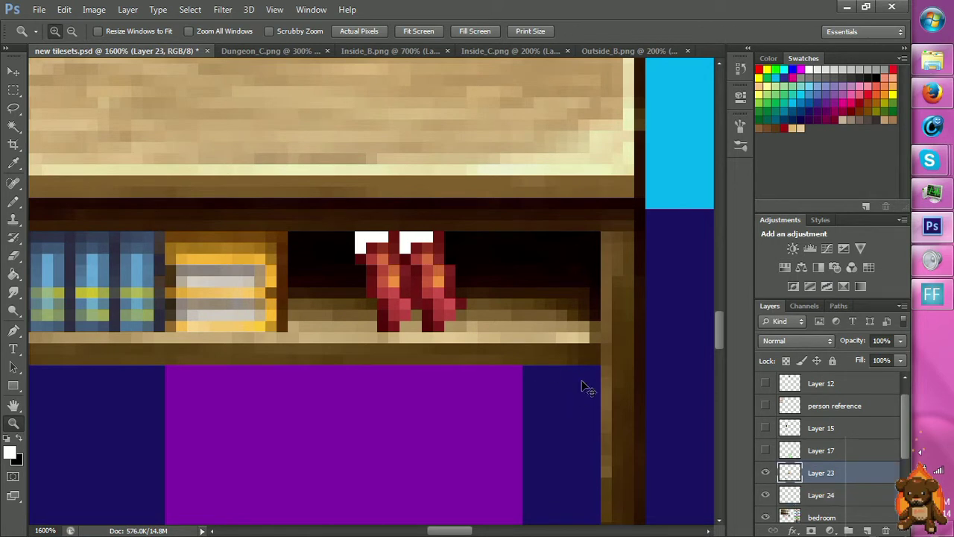
key("ctrl+e")
Paint one black pixel in the middle of each red book's white page edge with the Pencil.
left_click(350, 282)
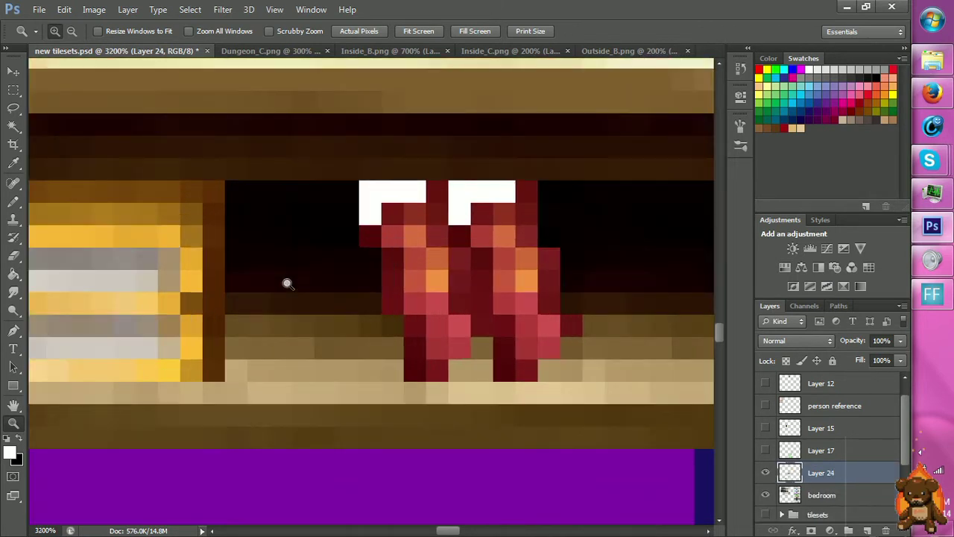
key("x")
key("b")
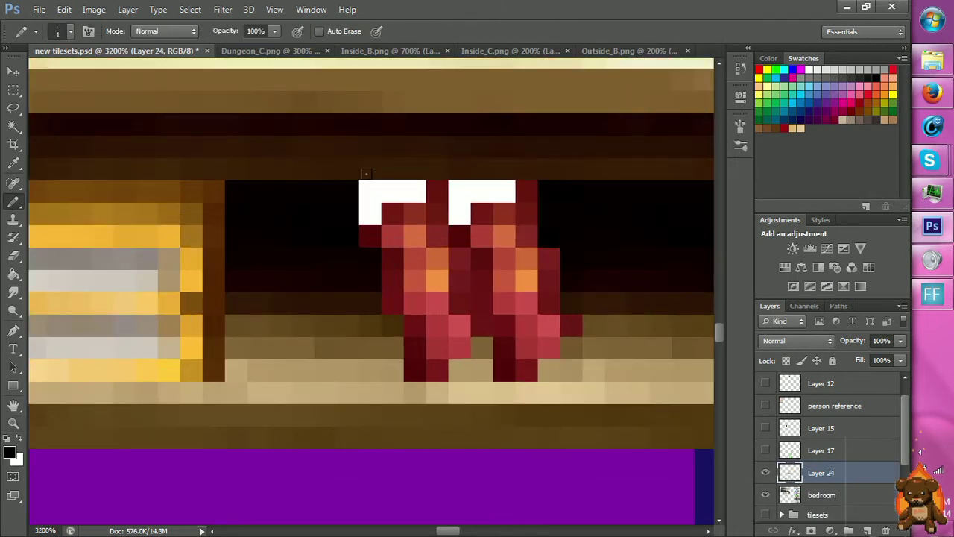
left_click(392, 191)
left_click(481, 192)
Select the black and white page pixels of both red books, soften them into grey shades, and clear the selection.
key("m")
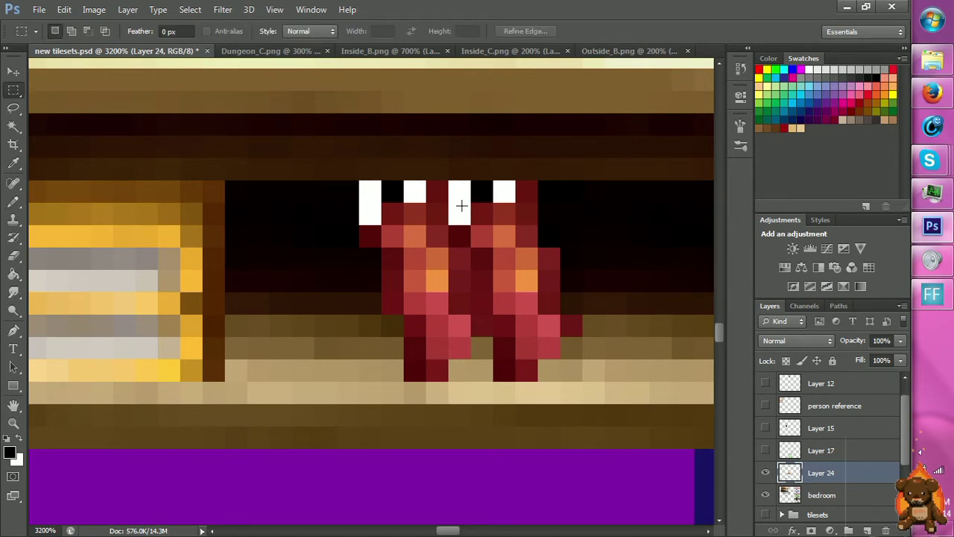
mouse_move(460, 202)
left_mouse_down()
mouse_move(460, 191)
mouse_move(504, 192)
mouse_move(471, 225)
left_mouse_up()
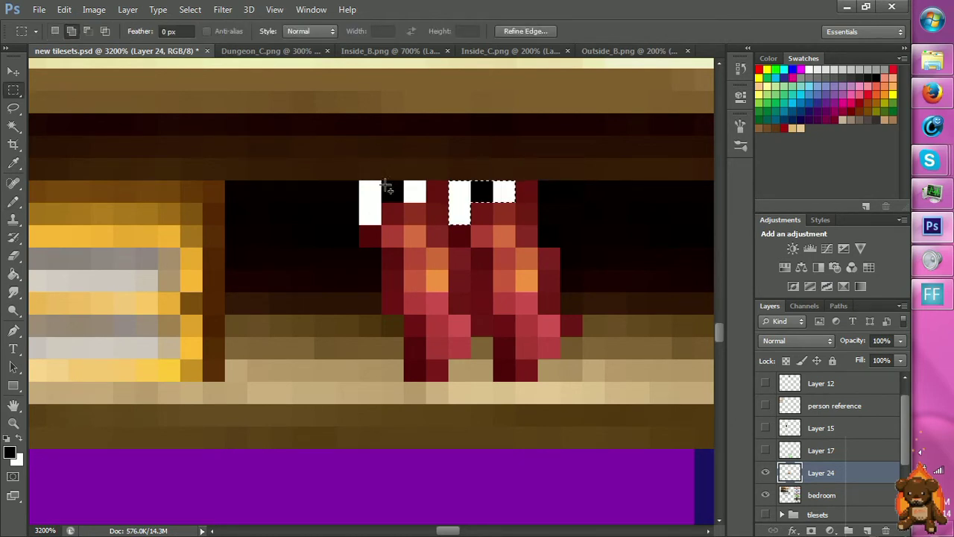
left_click_drag(387, 188, 395, 215)
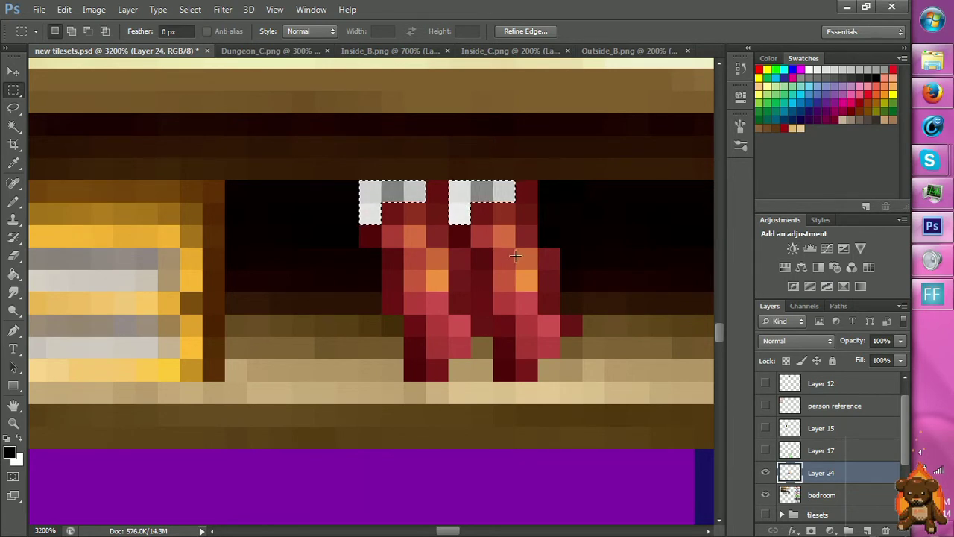
key("ctrl+d")
Select both red books with their background and move them directly against the yellow books.
scroll(575, 221, "down", 2)
left_click_drag(366, 155, 578, 338)
key("v")
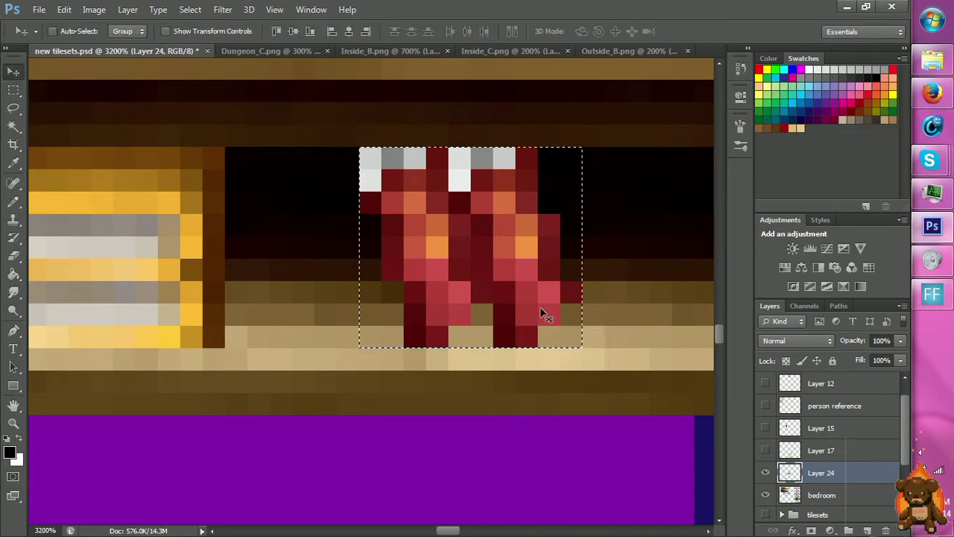
left_click_drag(539, 306, 411, 298)
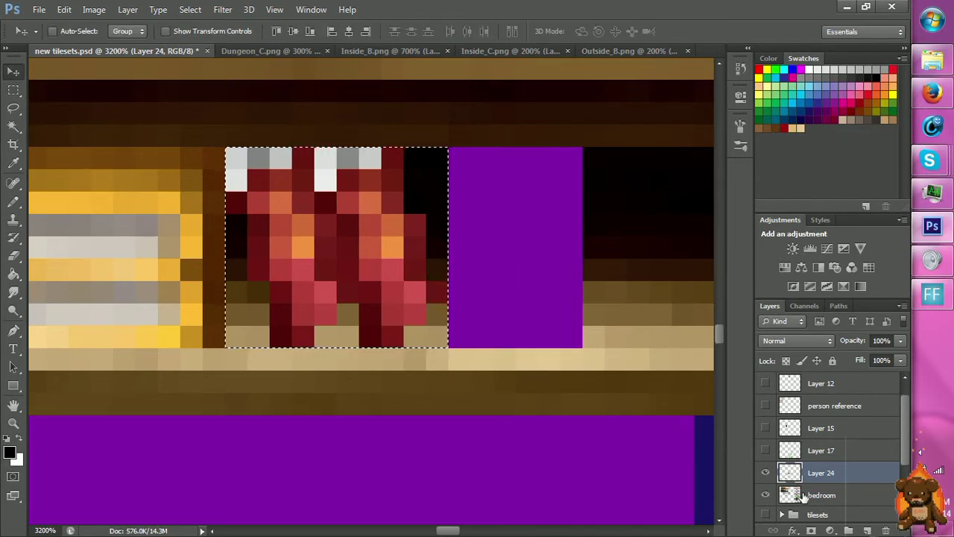
Cover the purple gap right of the red books with a copied piece of shelf background and merge Layer 24 into that copy.
left_click(803, 495)
key("ctrl+j")
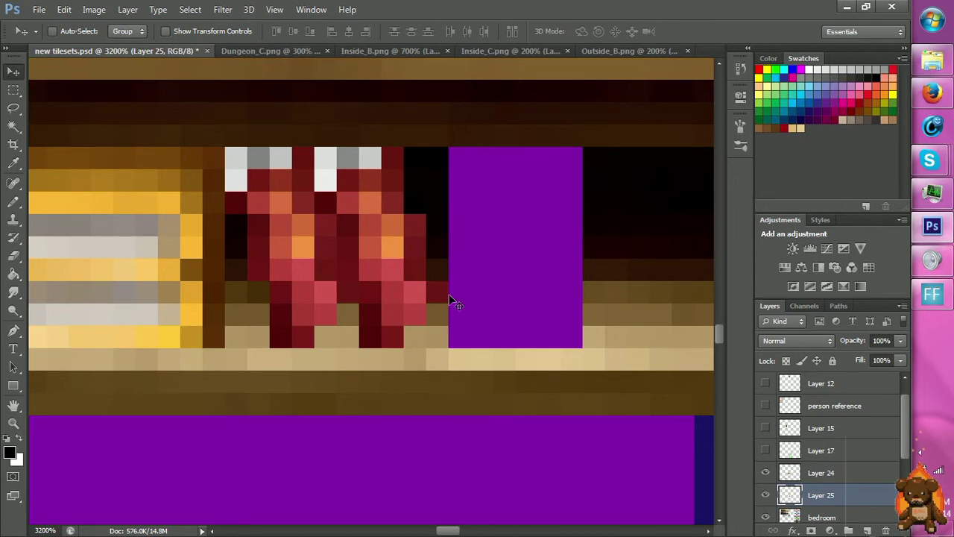
left_click_drag(450, 298, 614, 322)
left_click(811, 477)
key("Delete")
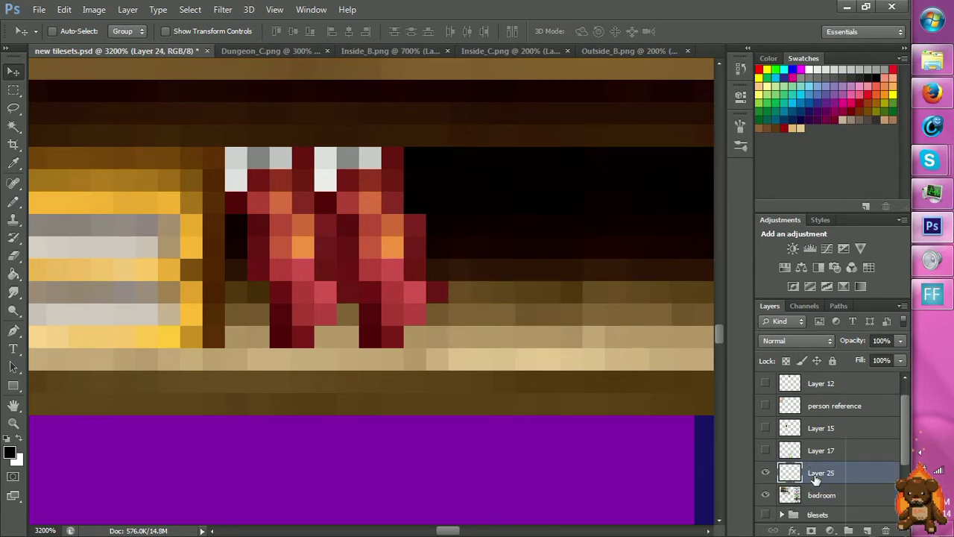
Select a five-by-five-pixel patch of the uneven empty shelf right of the red books and blend its tones smoothly together.
key("z")
left_click(593, 365, "alt")
left_click(611, 427, "alt")
left_click(616, 398, "alt")
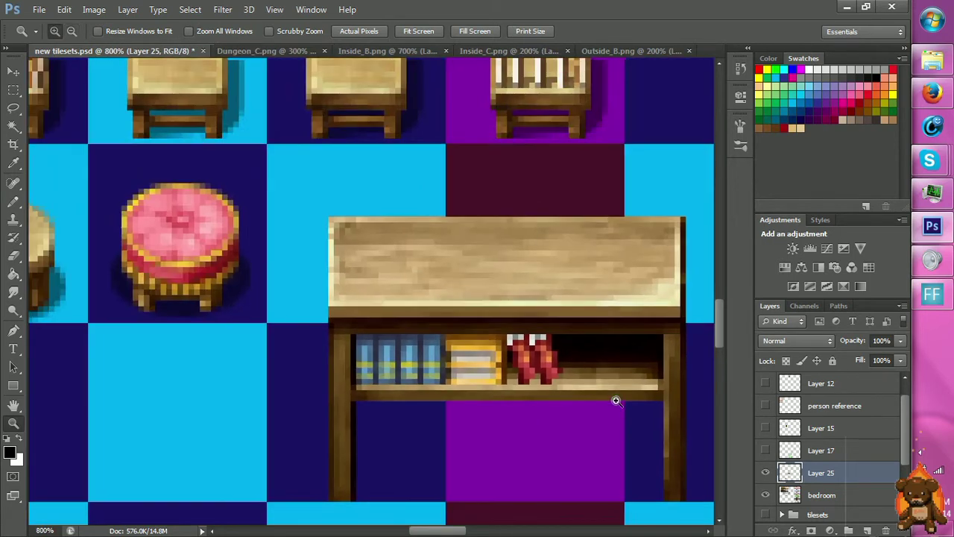
left_click(633, 385)
left_click(565, 396)
left_click(564, 397)
key("v")
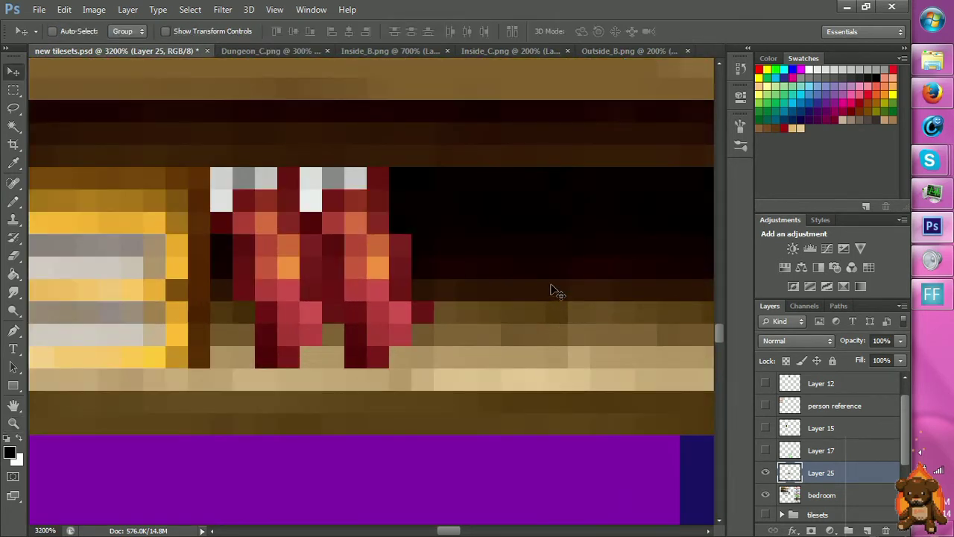
key("m")
left_click_drag(524, 256, 613, 361)
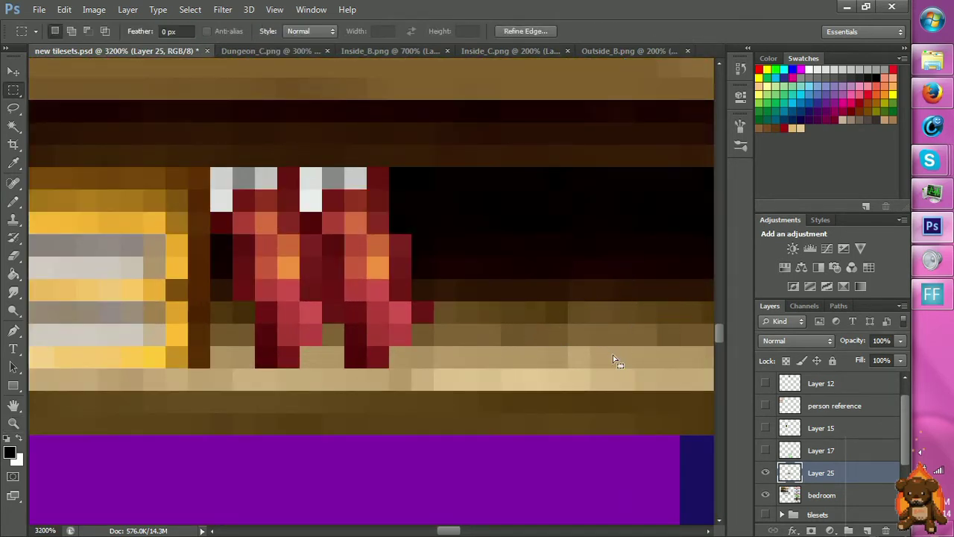
left_click(488, 325)
key("ctrl+shift+d")
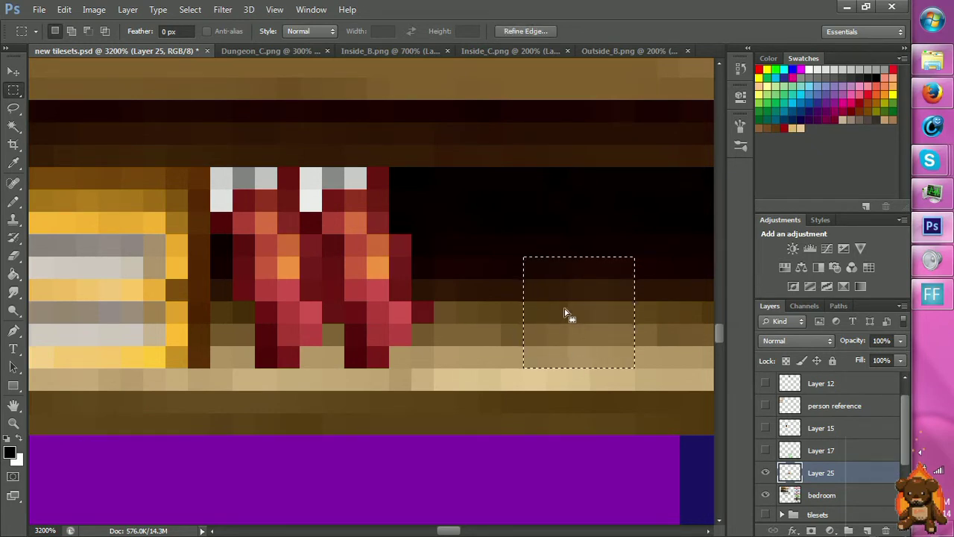
key("r")
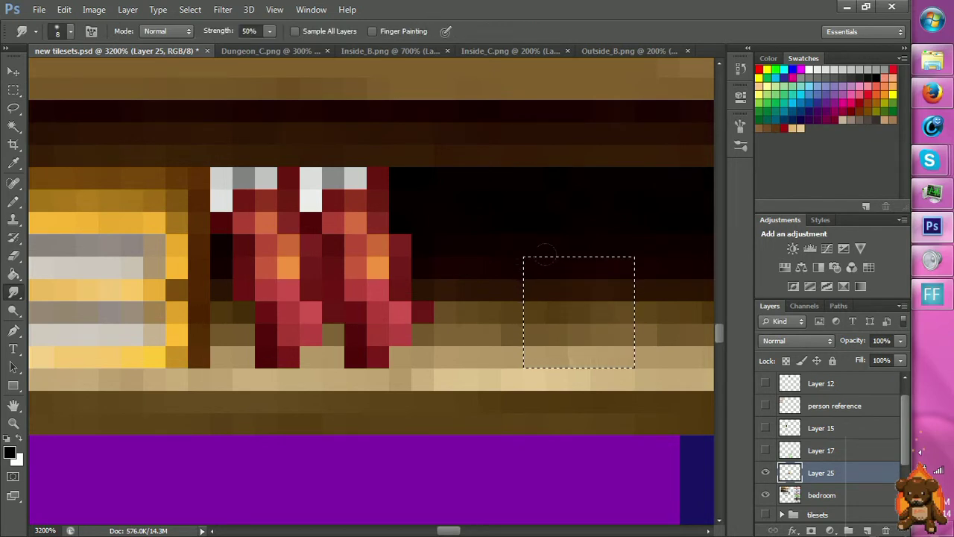
Examine the whole desk and its book-filled shelf at a reduced zoom.
key("z")
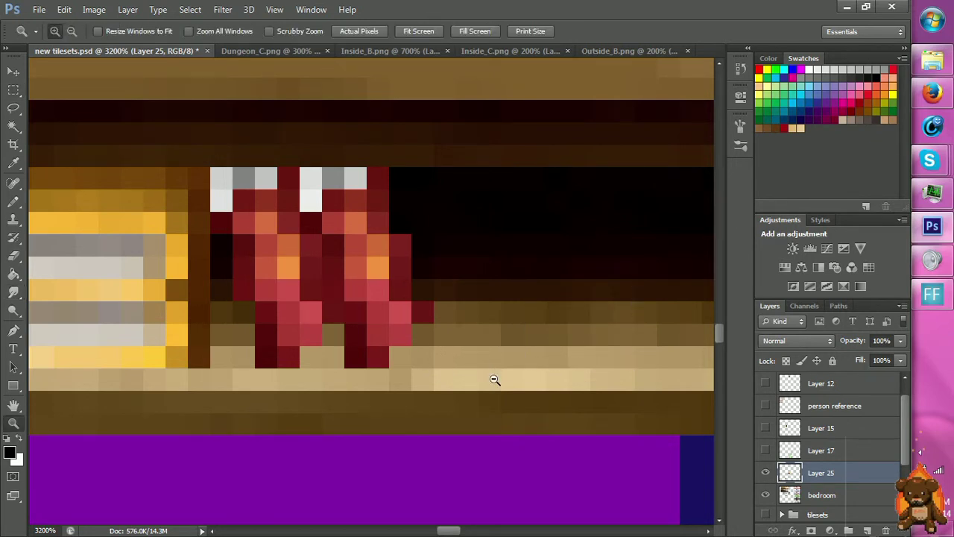
left_click(419, 447, "alt")
left_click(420, 447, "alt")
left_click(350, 464, "alt")
left_click(350, 464, "alt")
left_click(235, 467, "alt")
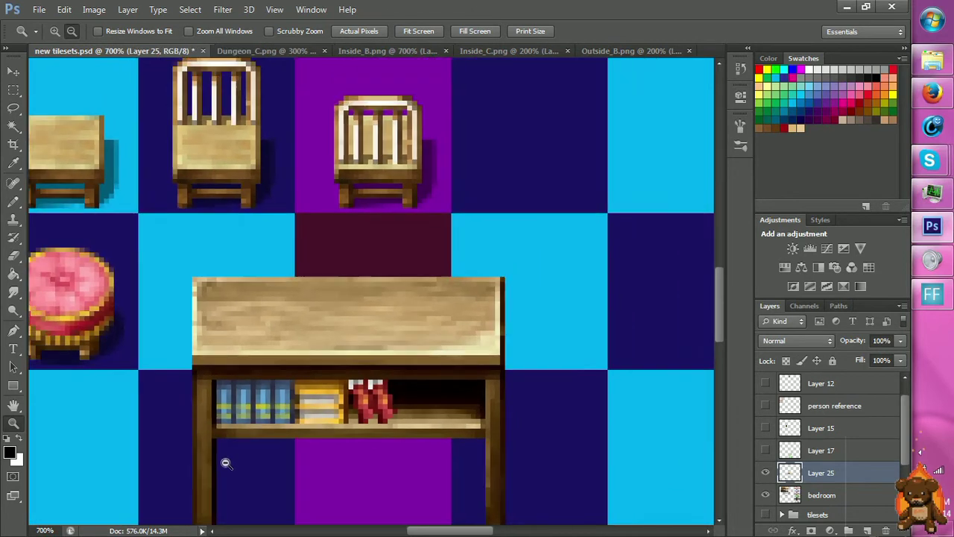
left_click(224, 460, "alt")
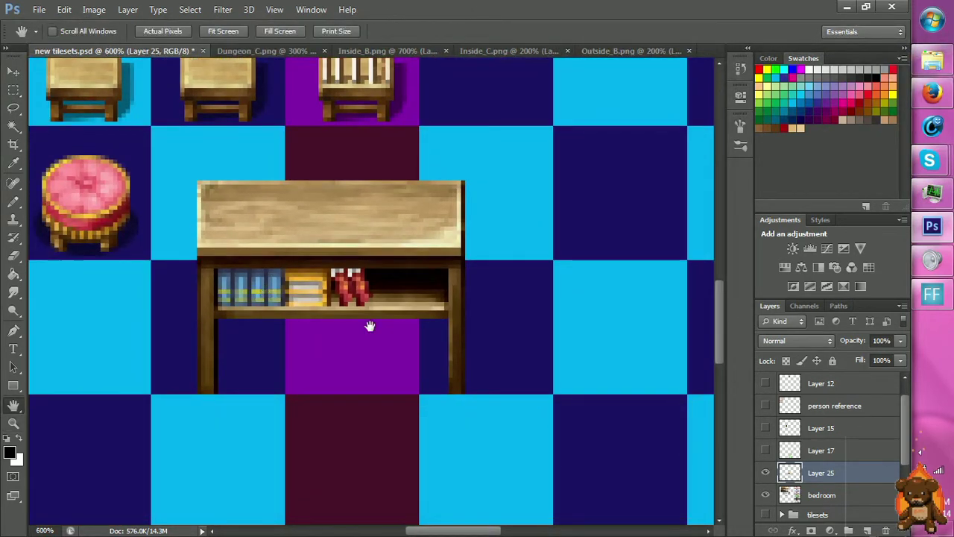
Examine the desk among the other furniture of the whole tileset at a reduced zoom.
left_click(411, 346, "alt")
left_click(271, 430, "alt")
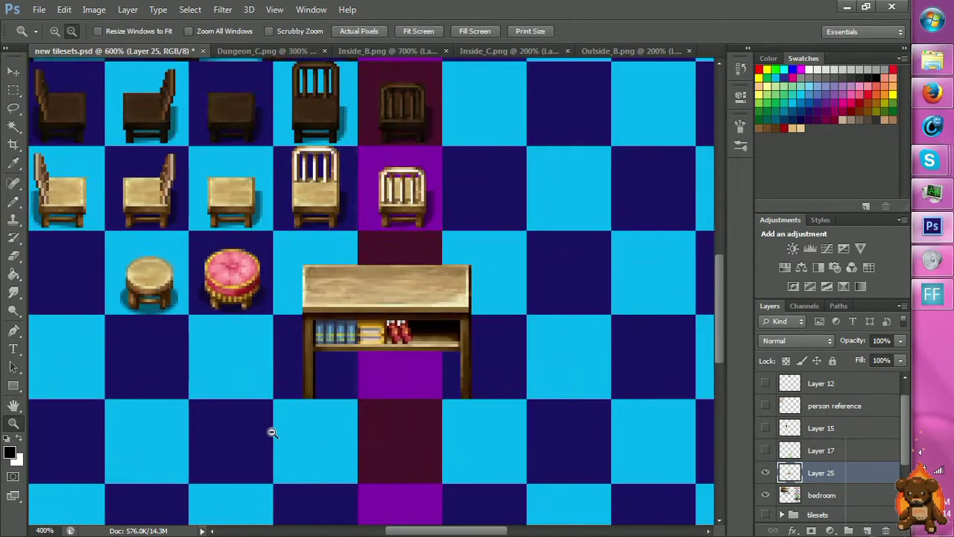
left_click(252, 439, "alt")
left_click(233, 448, "alt")
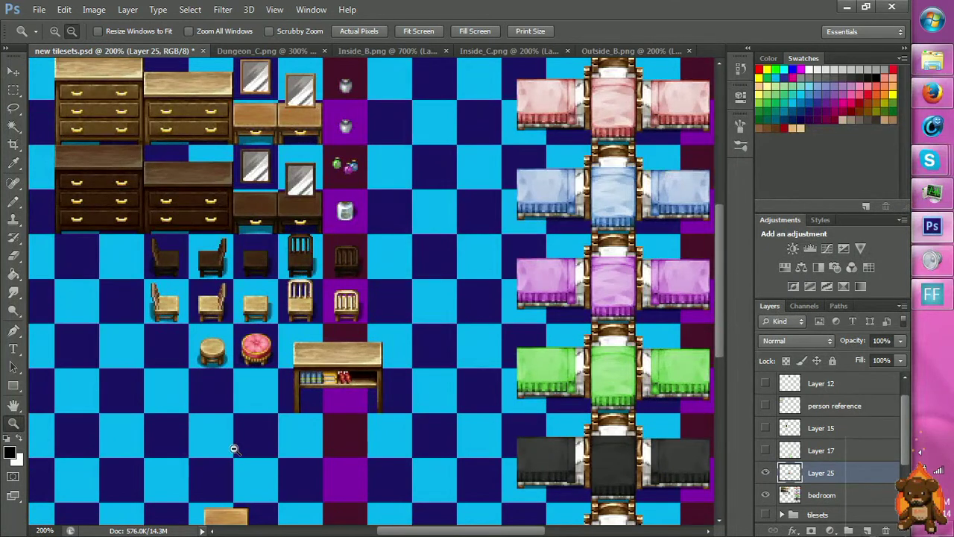
left_click(233, 448, "alt")
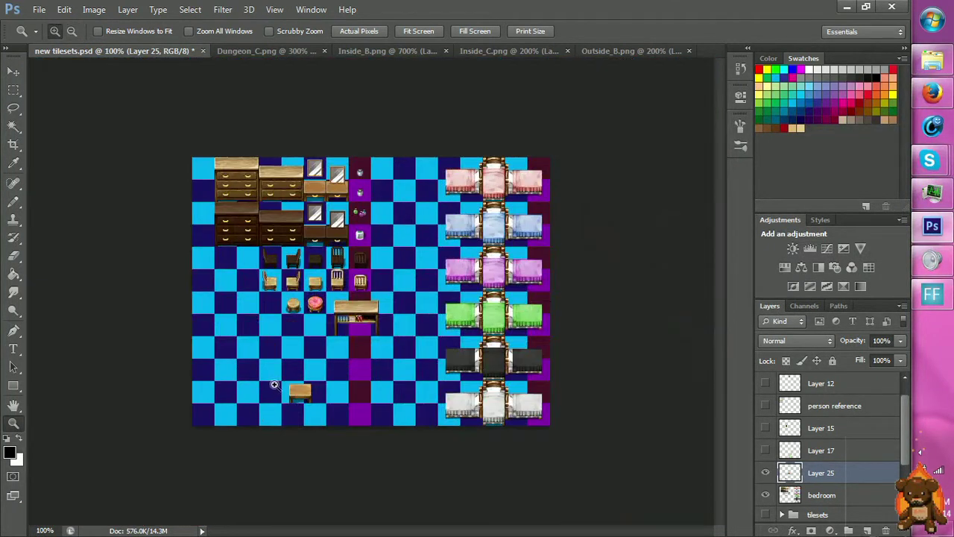
left_click(232, 362)
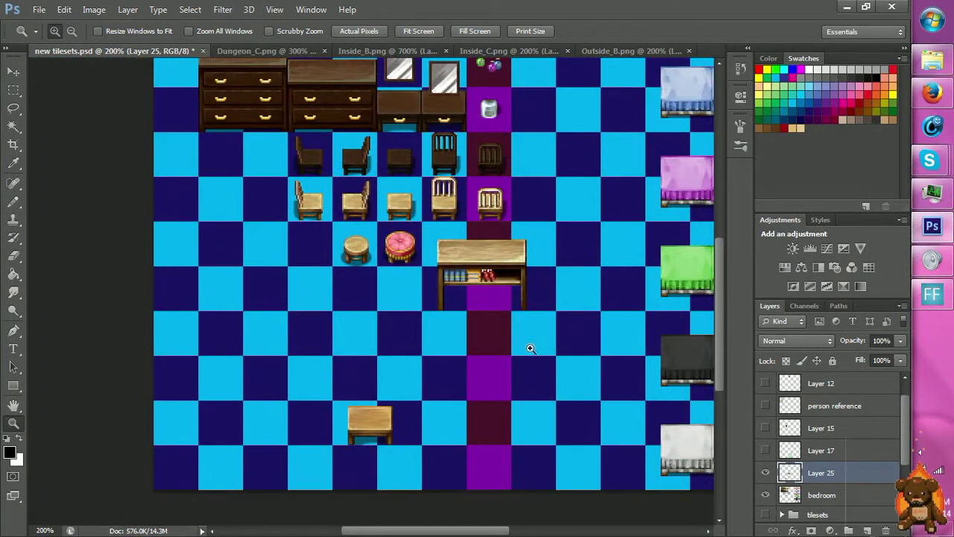
left_click(596, 283)
left_click(370, 323)
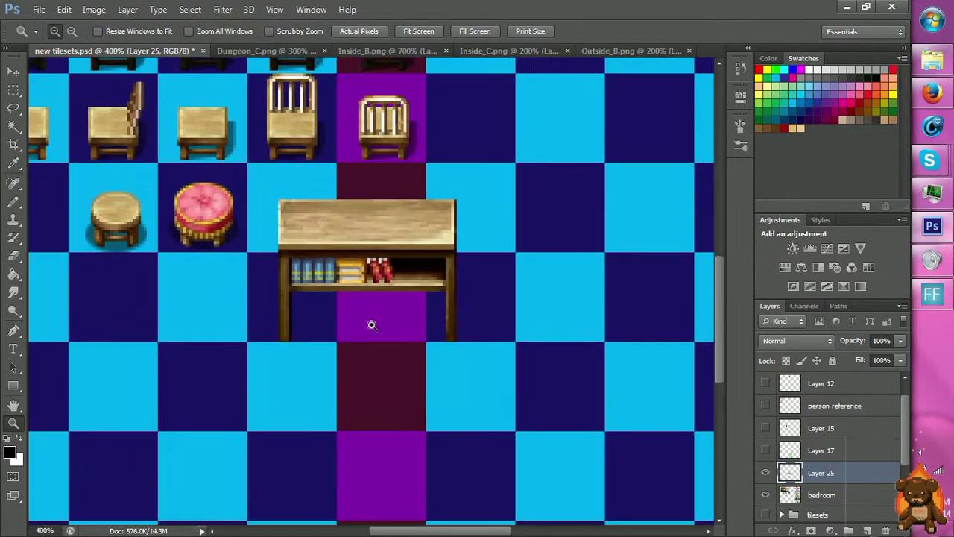
Cover the two red books with a copied piece of empty shelf background placed against the yellow books' brown edge.
left_click(365, 325)
left_click(326, 336)
left_click(393, 237)
left_click(392, 237)
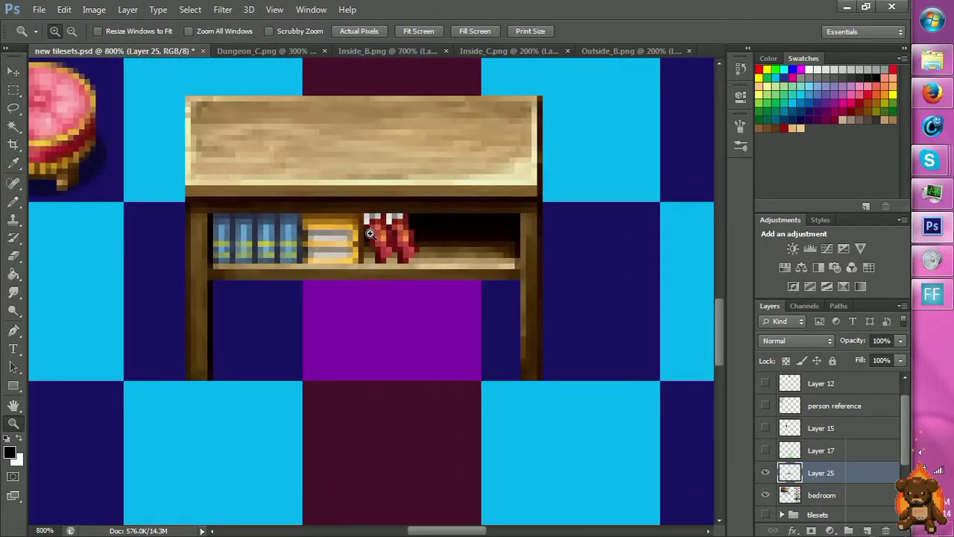
left_click(391, 238)
key("ctrl+v")
key("space")
left_click_drag(394, 319, 429, 227)
key("v")
key("z")
left_click(465, 205)
left_click(465, 205)
left_click(465, 205)
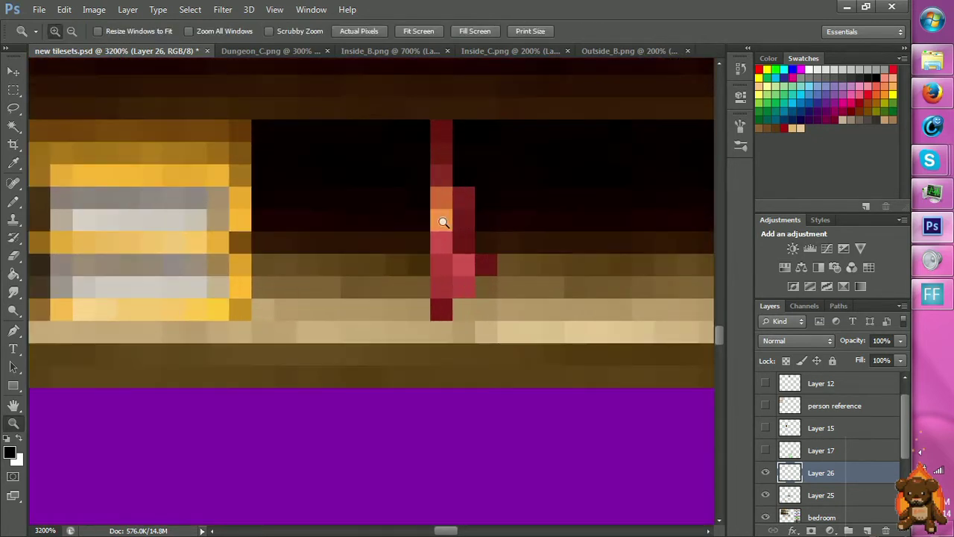
key("v")
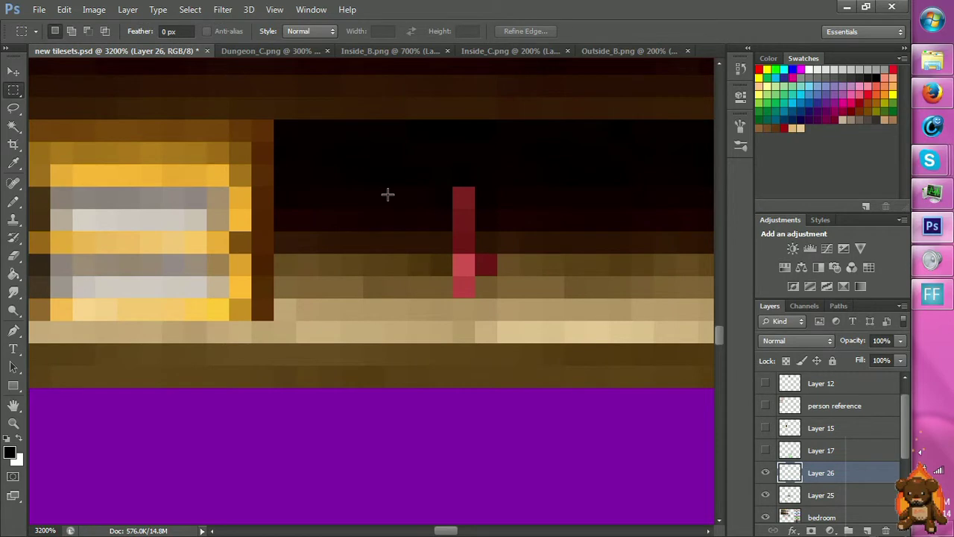
Stretch the shelf background patch horizontally to 125% width, over the last leftover red book pixels.
right_click(388, 195)
left_click(434, 318)
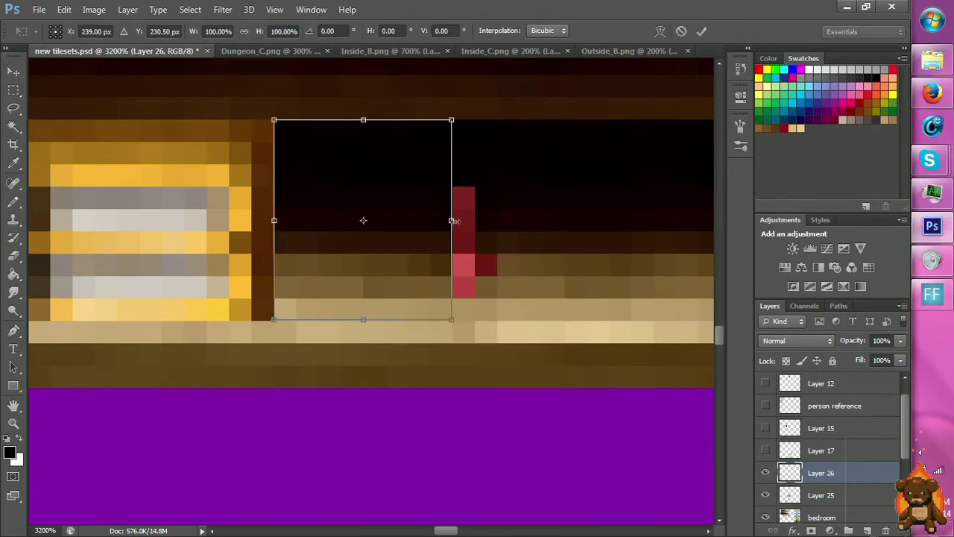
left_click_drag(452, 221, 496, 221)
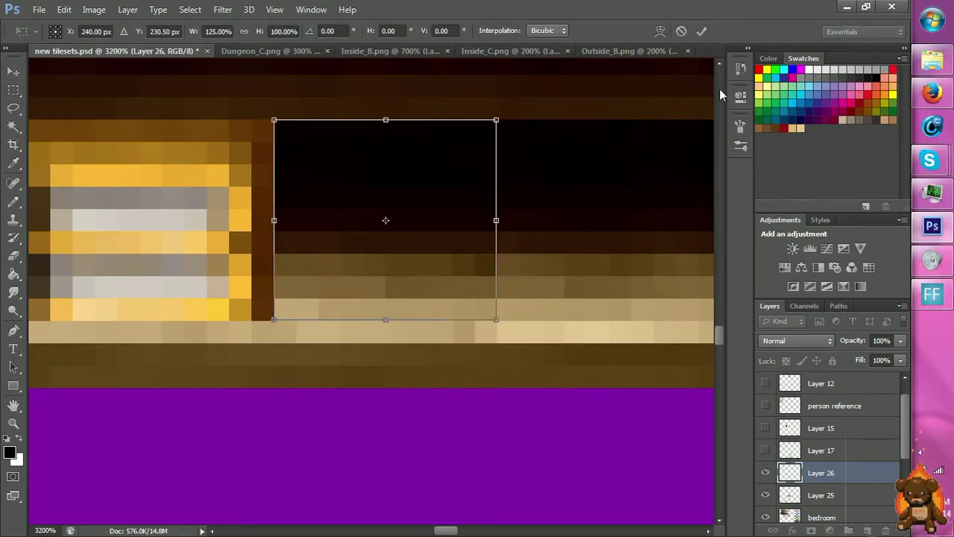
left_click(702, 31)
key("m")
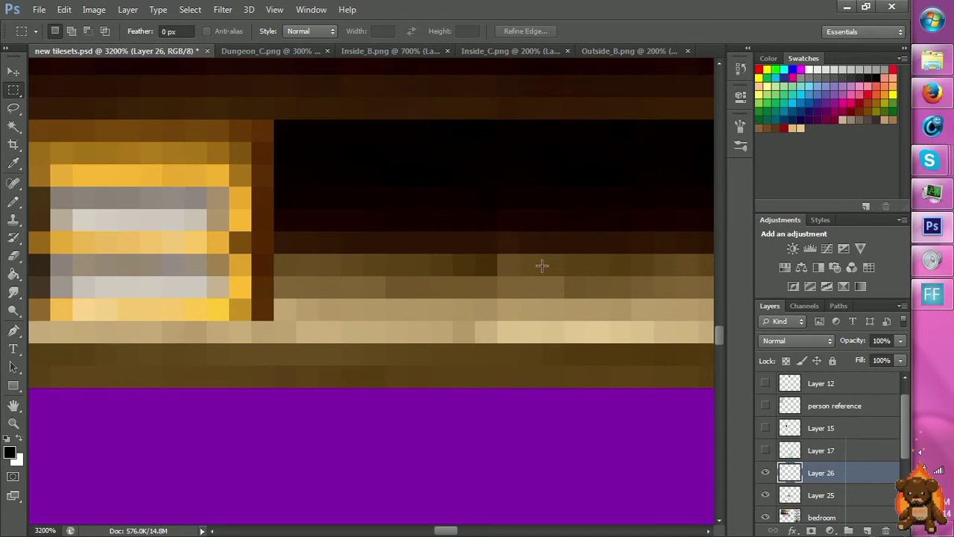
Smudge the tone seam at the stretched shelf patch's right edge and merge Layer 26 into Layer 25.
key("r")
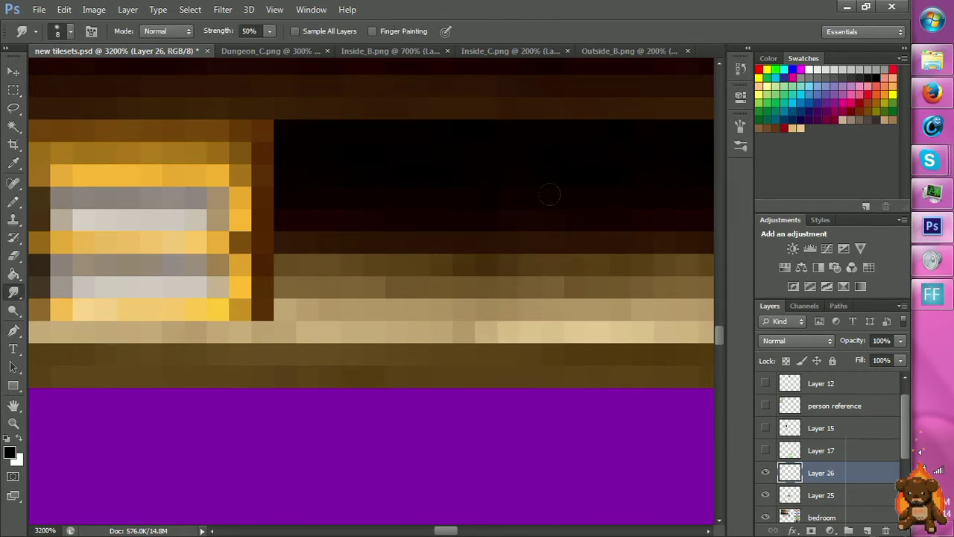
key("z")
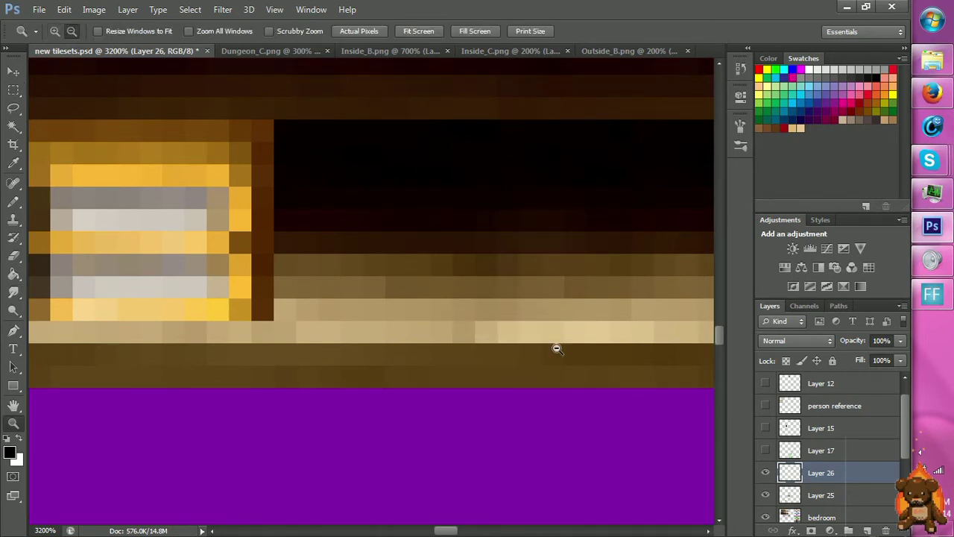
left_click(557, 345, "alt")
left_click(522, 486, "alt")
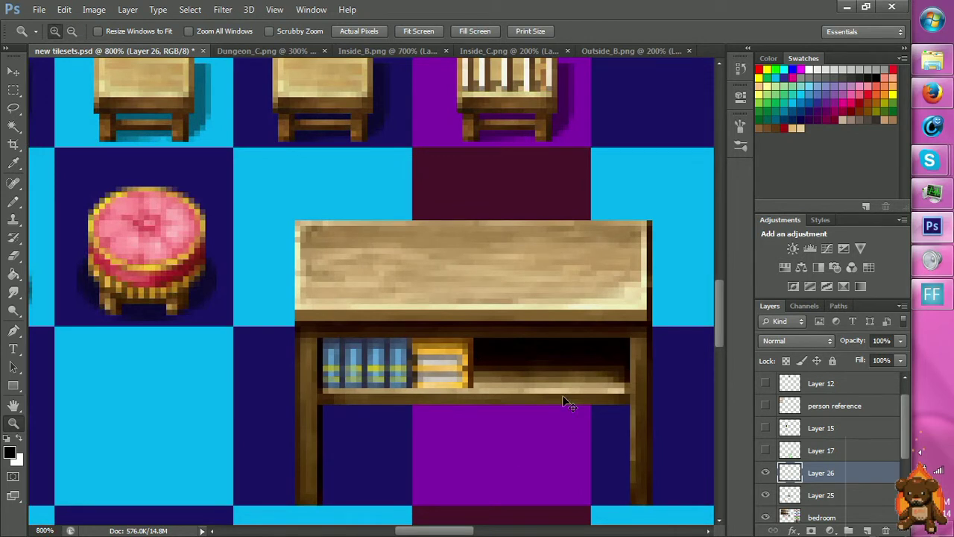
key("Delete")
scroll(545, 383, "down", 3)
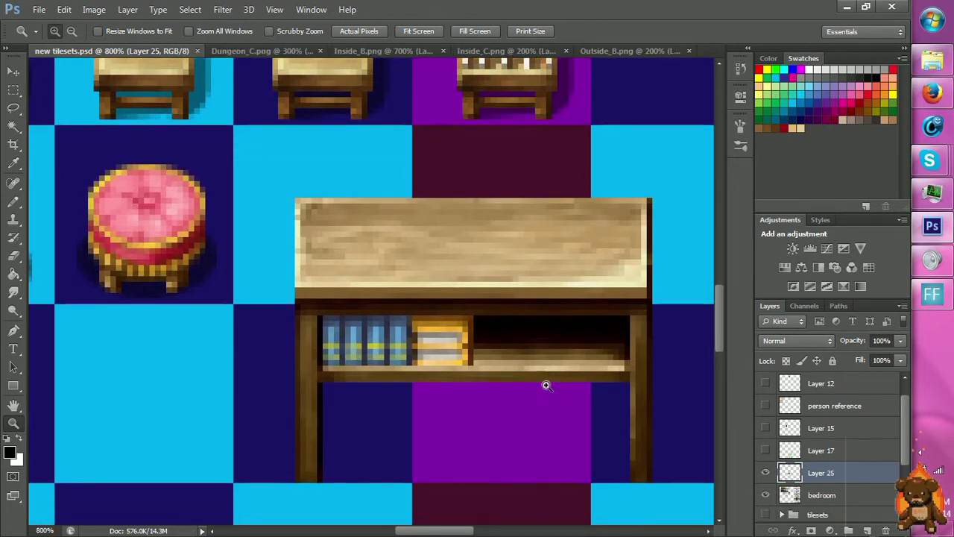
Select the small wooden table below the desk and move it up and left to align with a single dark blue tile.
left_click(447, 458, "alt")
left_click(315, 450, "alt")
scroll(377, 282, "down", 5)
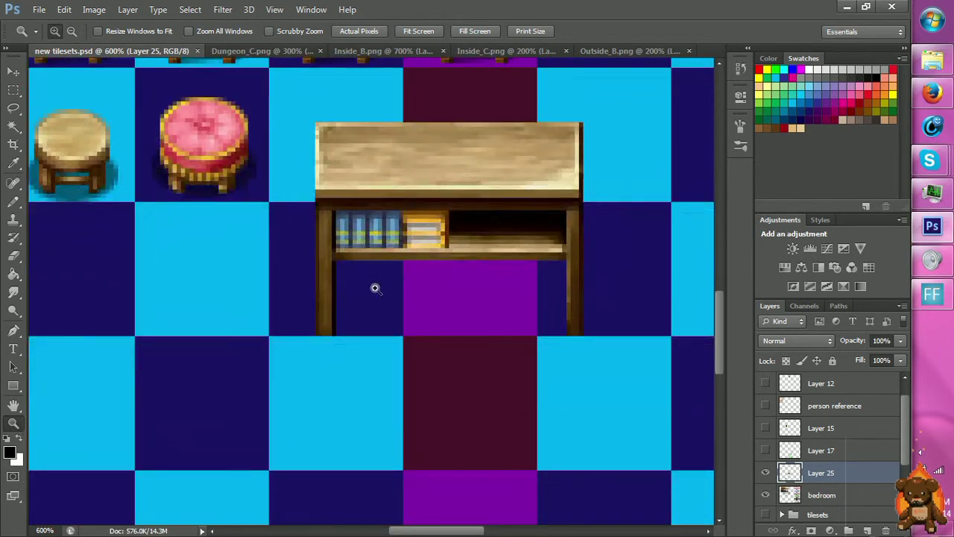
key("r")
key("h")
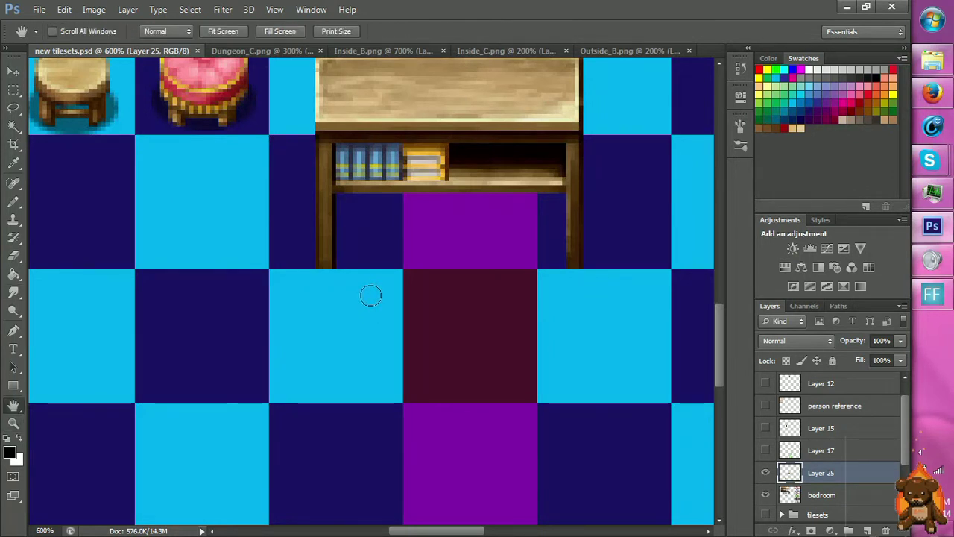
left_click_drag(398, 288, 420, 288)
key("z")
left_click(428, 267, "alt")
scroll(392, 302, "down", 3)
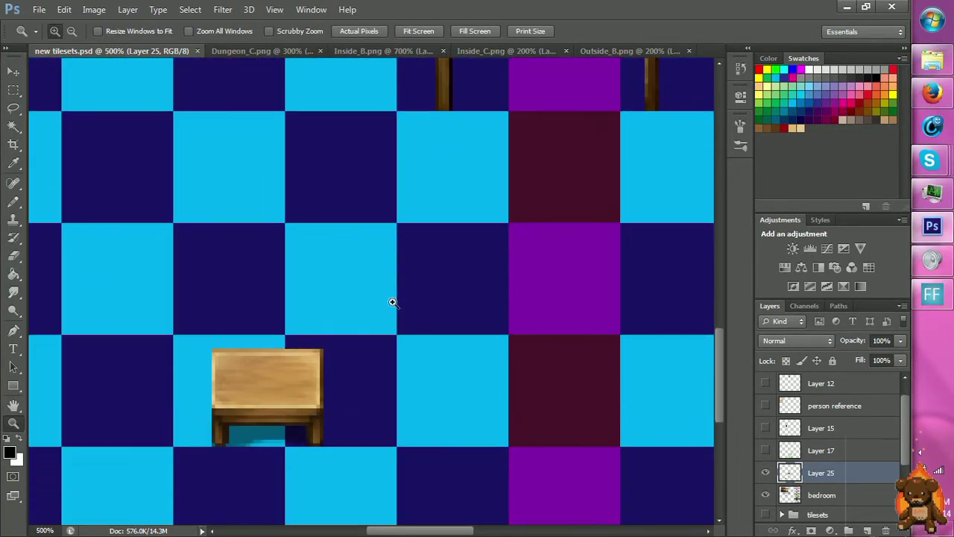
key("h")
key("m")
left_click_drag(198, 342, 347, 456)
key("v")
left_click_drag(275, 395, 241, 284)
key("z")
left_click(197, 331)
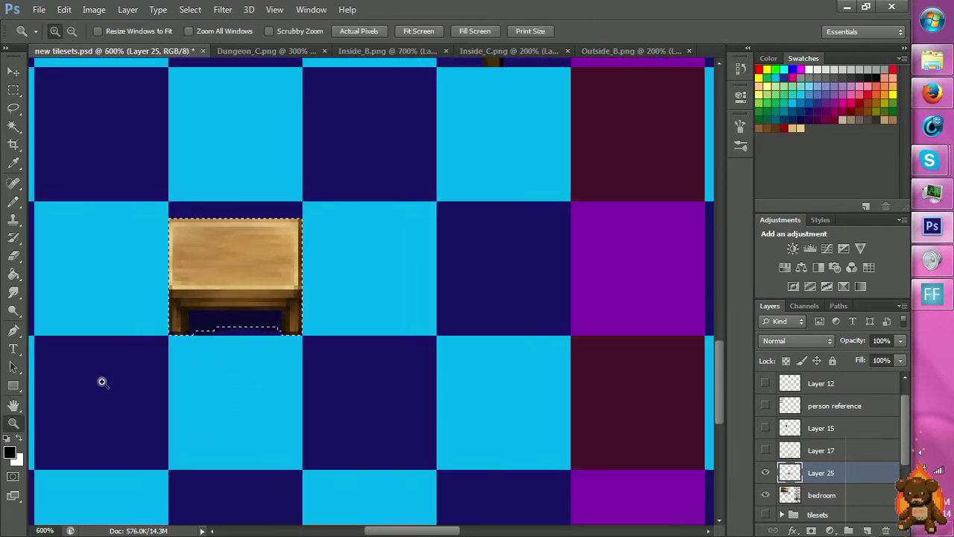
left_click(102, 381)
left_click(103, 382)
key("m")
key("ctrl+d")
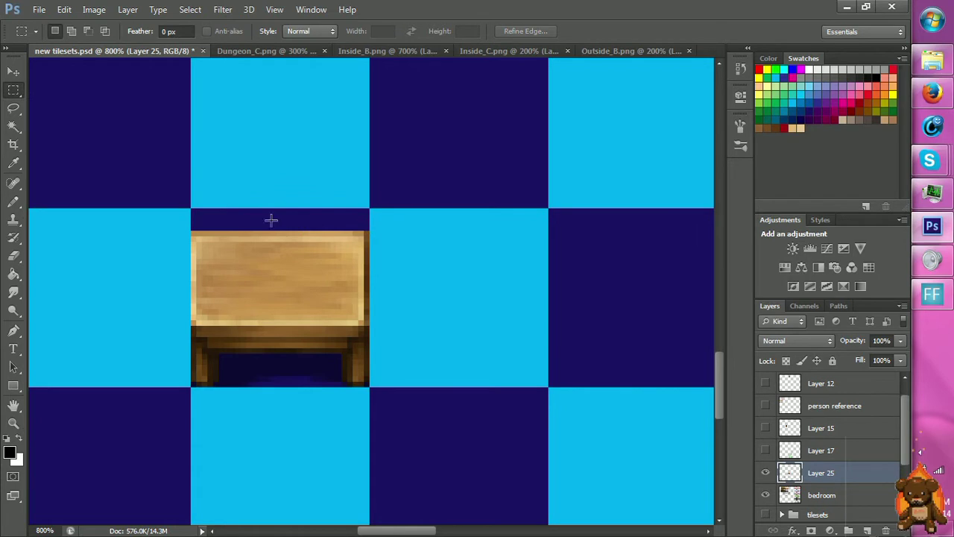
Move the small table's right-hand part with its leg one tile to the right, leaving a gap in between.
left_click_drag(295, 213, 372, 373)
key("v")
left_click_drag(341, 320, 526, 307)
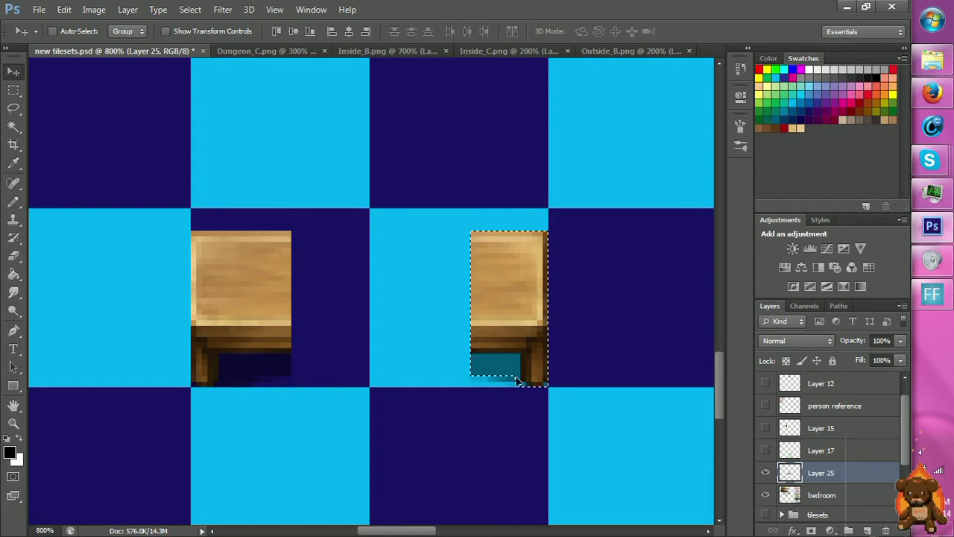
key("m")
key("ctrl+d")
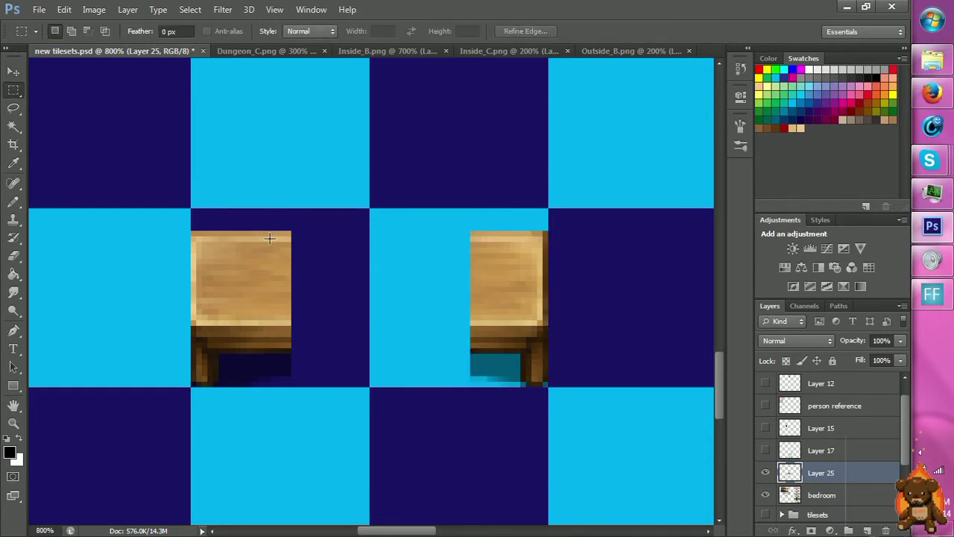
Fill most of the table's gap with side-by-side copies of a six-pixel-wide strip from its left part and merge them into Layer 25.
left_click_drag(259, 232, 291, 366)
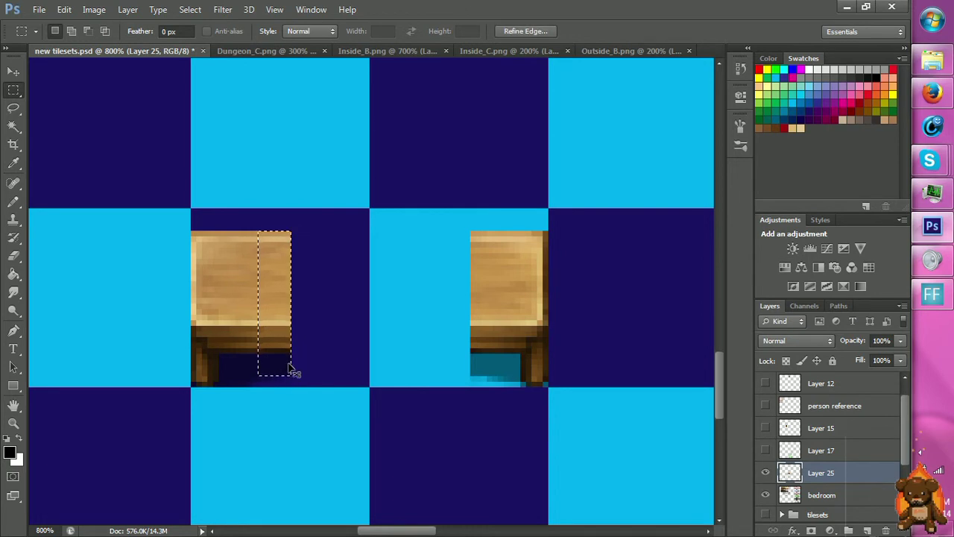
key("ctrl+j")
key("v")
left_click_drag(298, 333, 494, 326)
key("ctrl+j")
key("ctrl+j")
key("ctrl+j")
key("ctrl+j")
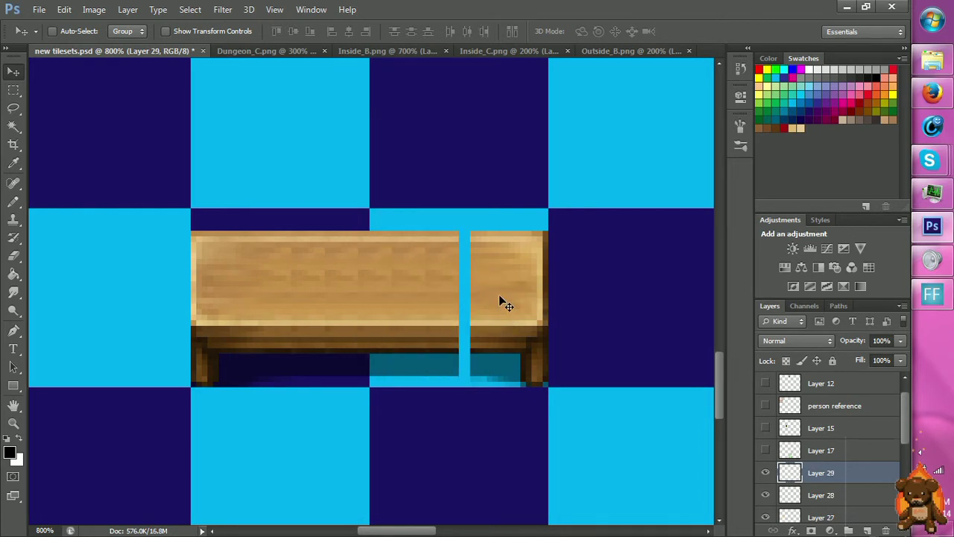
key("ctrl+e")
key("ctrl+e")
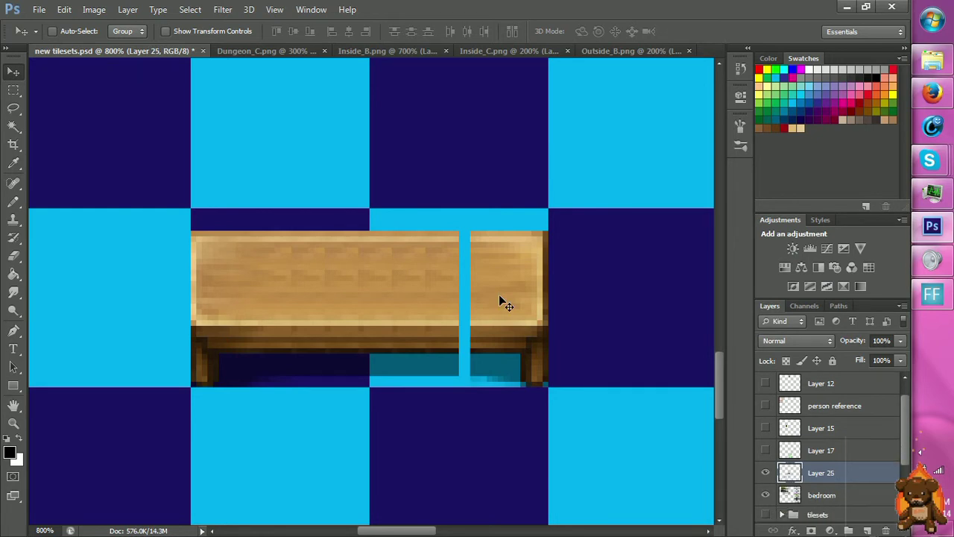
Place copies of a five-pixel-wide strip from the table's right part over the remaining gap and repeating grain, merging them into Layer 25.
key("m")
left_click_drag(471, 232, 505, 341)
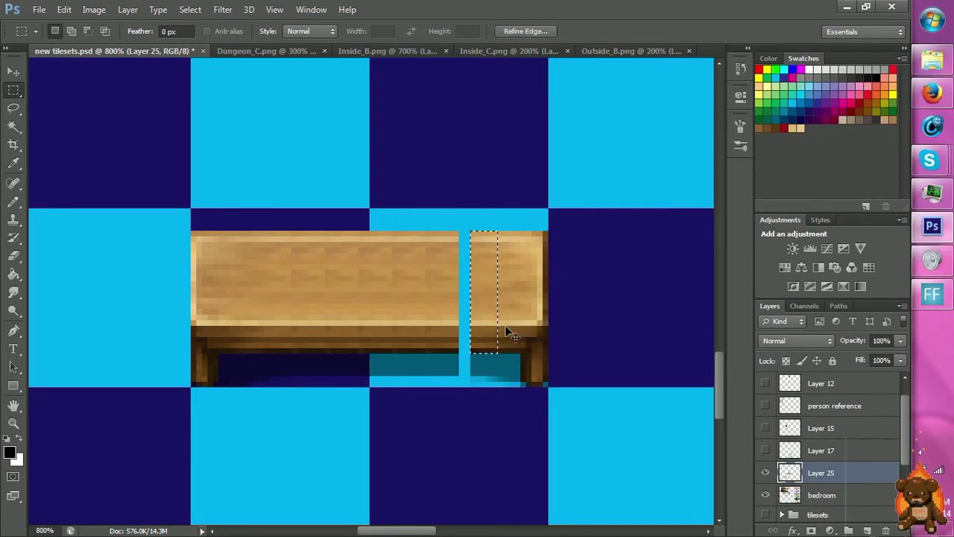
key("ctrl+x")
key("ctrl+z")
key("ctrl+j")
key("v")
left_click_drag(492, 326, 315, 318)
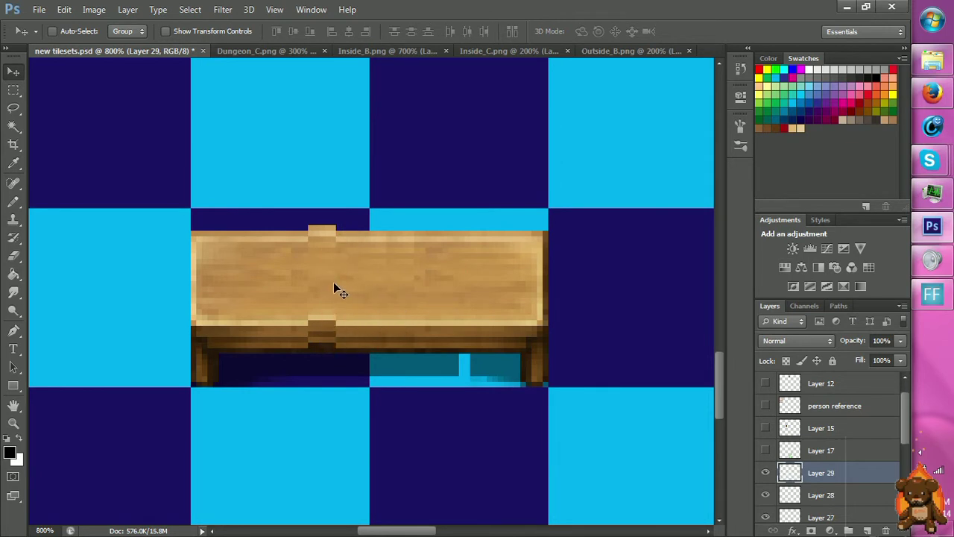
key("Delete")
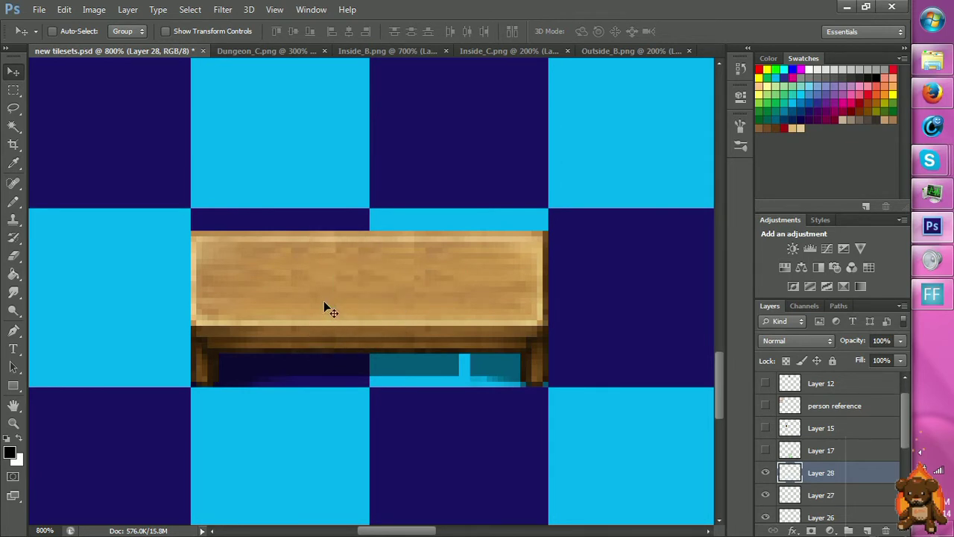
left_click_drag(395, 290, 264, 307)
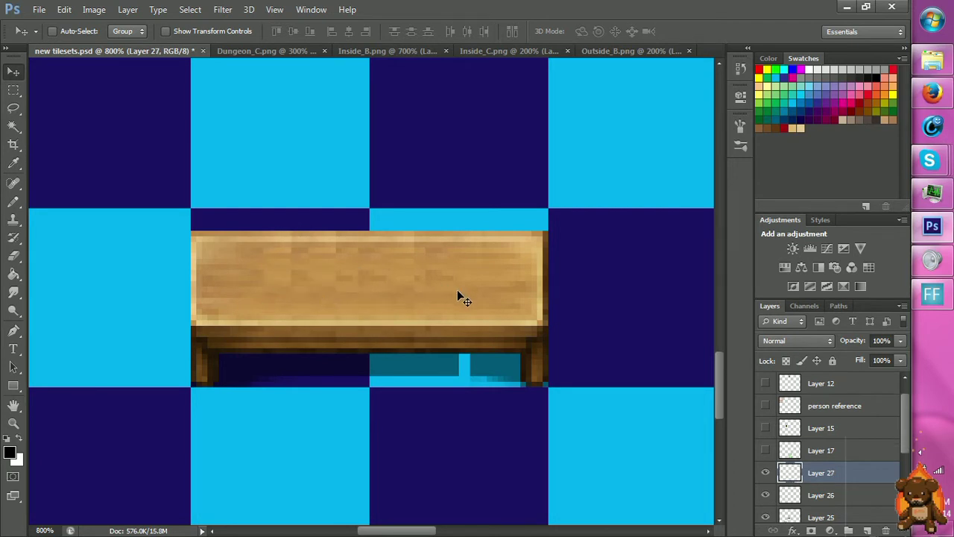
key("Delete")
key("Delete")
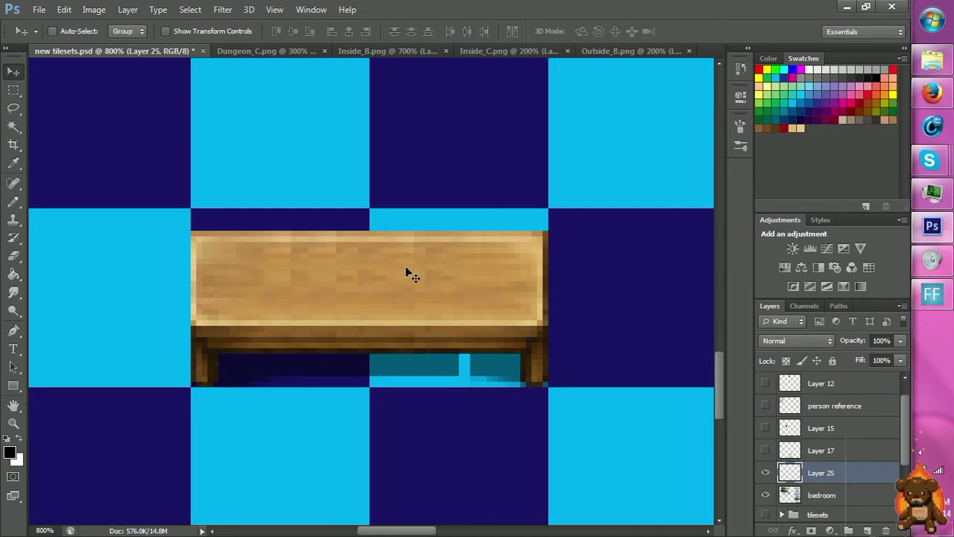
Select the middle section of the lengthened table and smudge its repeating wood grain at 50% strength into an even surface.
key("m")
left_click_drag(248, 233, 471, 342)
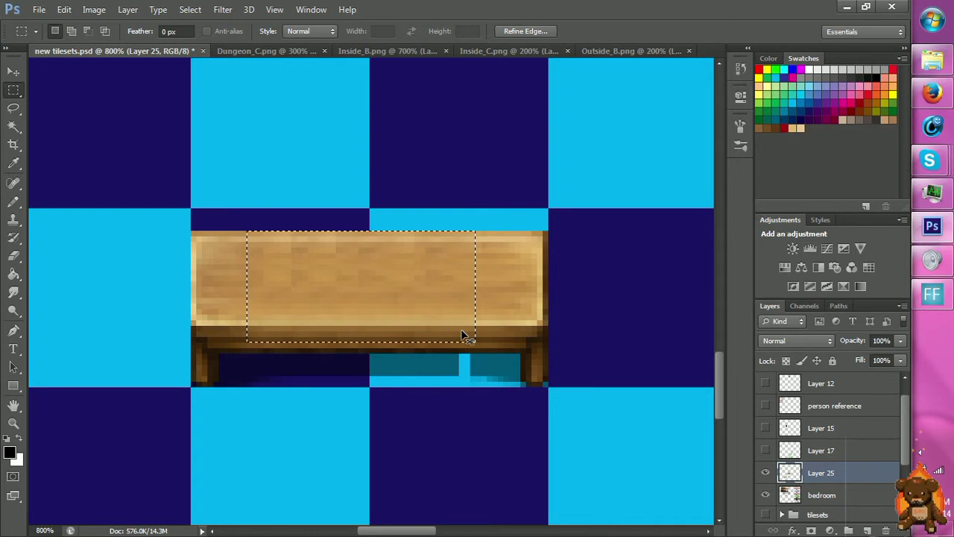
key("r")
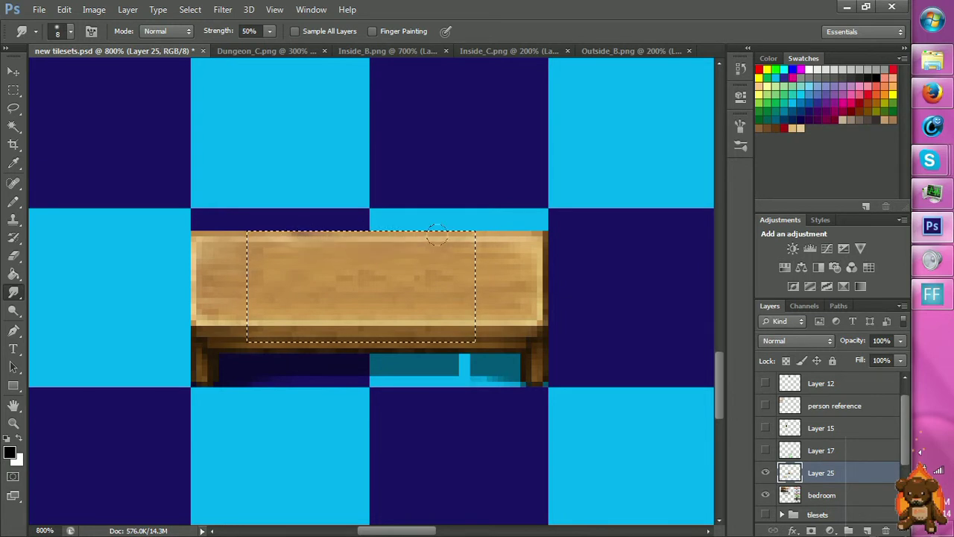
mouse_move(329, 232)
left_mouse_down()
mouse_move(410, 225)
mouse_move(436, 248)
left_mouse_up()
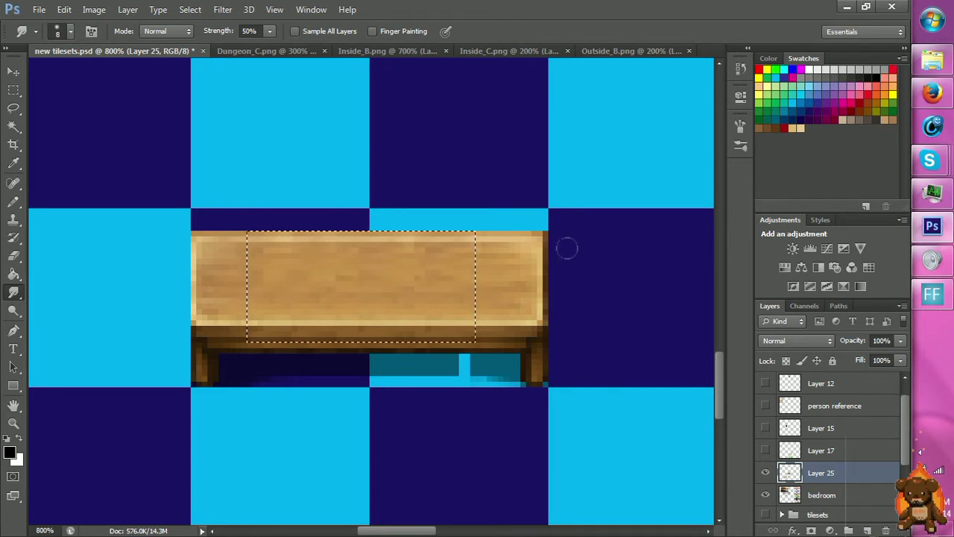
key("m")
left_click(581, 226)
key("z")
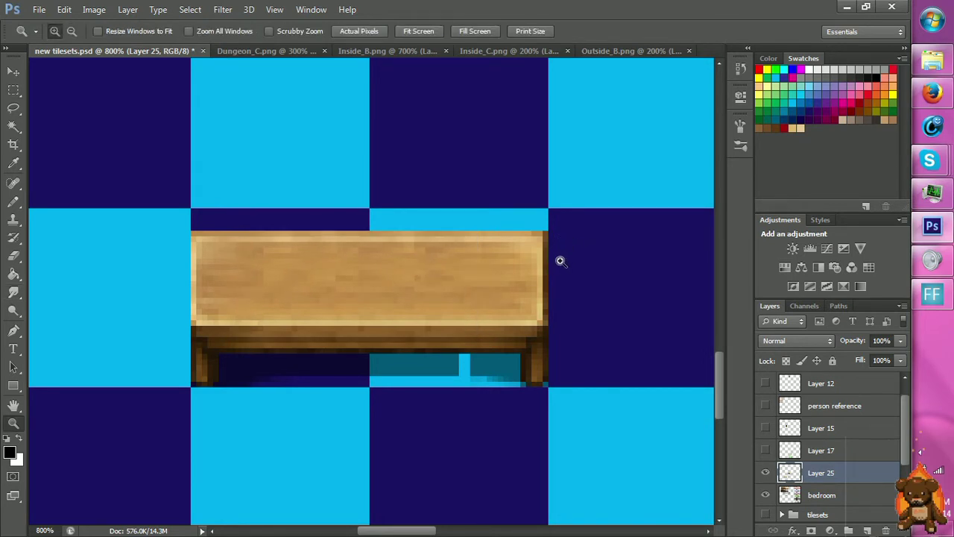
left_click(556, 288, "alt")
left_click(578, 381, "alt")
left_click(579, 387, "alt")
left_click(593, 390, "alt")
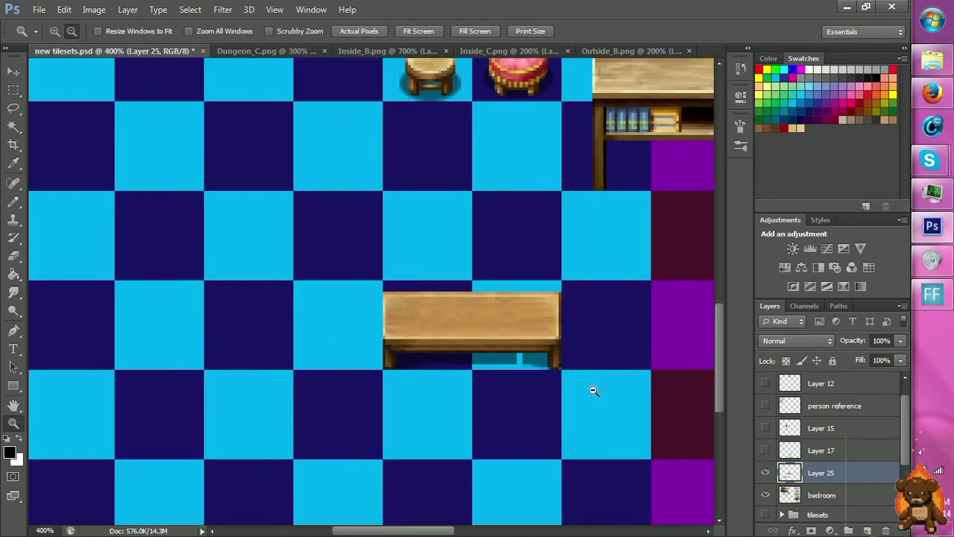
Close the narrow gap in the shadow beneath the lengthened table by shifting a selected piece of the shadow over it.
left_click(605, 397, "alt")
left_click(607, 400, "alt")
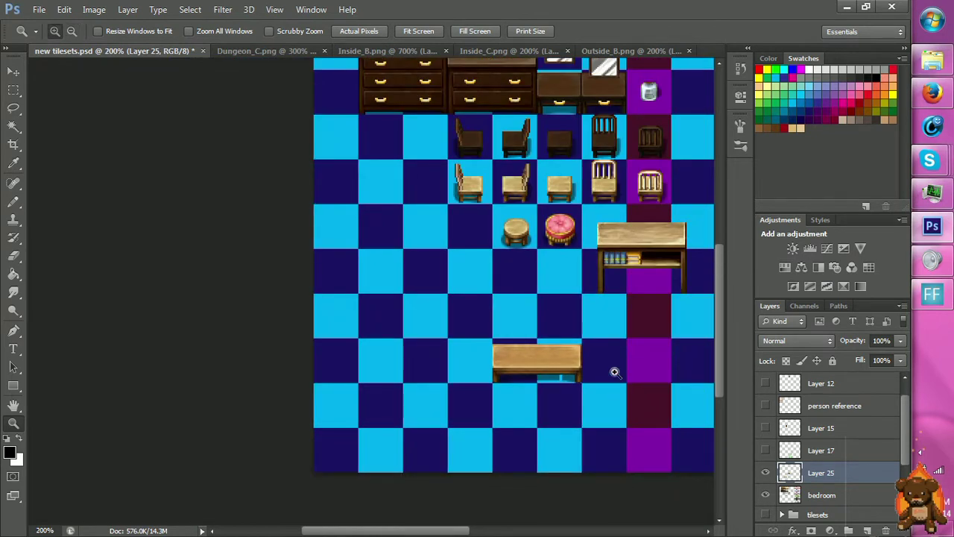
left_click(581, 349)
left_click(634, 434)
left_click(594, 451)
left_click(524, 441)
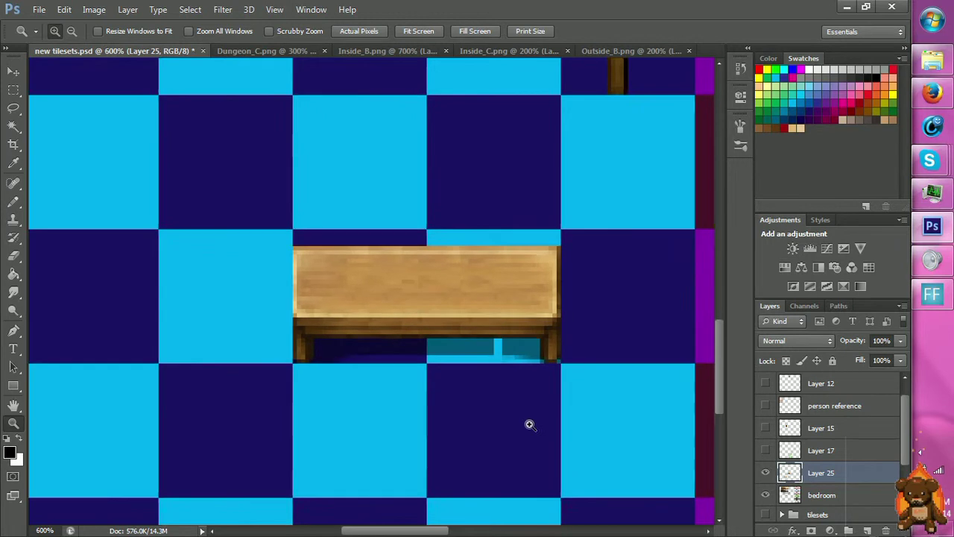
left_click(548, 402)
left_click(541, 373)
key("m")
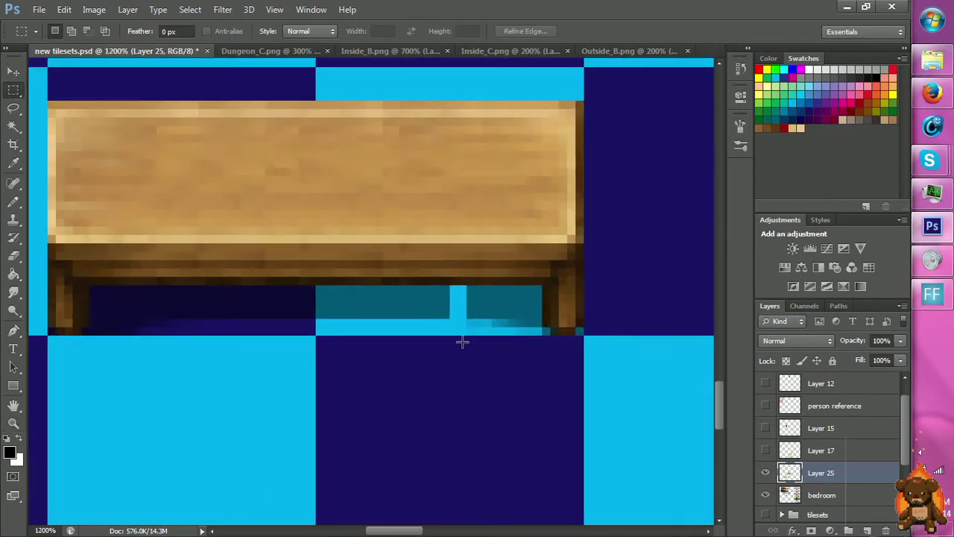
left_click_drag(426, 287, 464, 313)
key("v")
key("ctrl+d")
Select the whole desk with the bookshelf and move it diagonally down toward the lengthened table.
key("z")
left_click(589, 313, "alt")
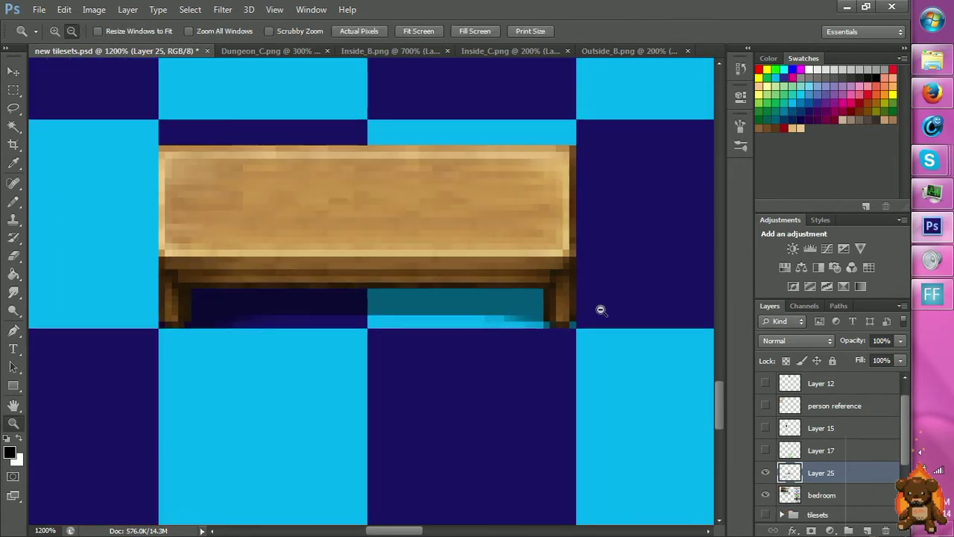
left_click(601, 328, "alt")
left_click(602, 350, "alt")
scroll(597, 350, "up", 2)
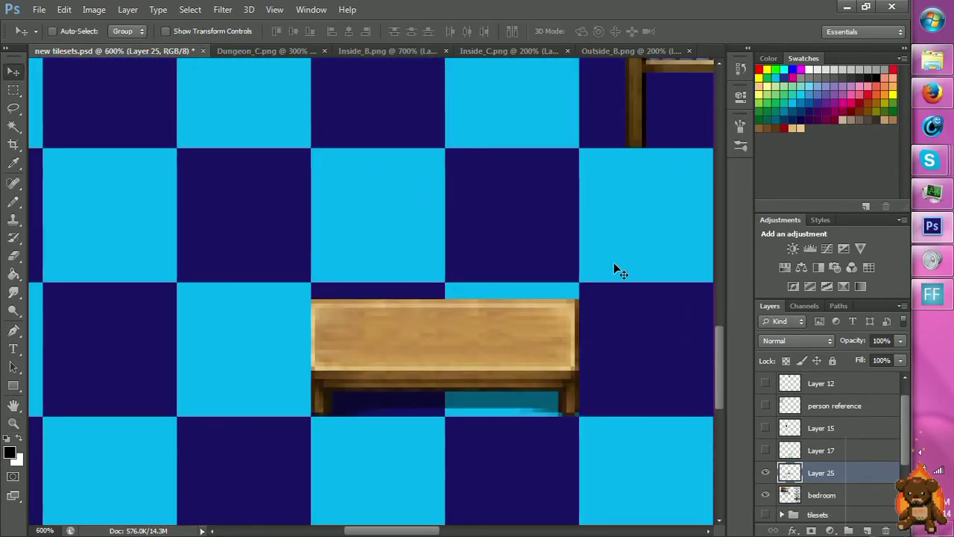
key("h")
left_click_drag(628, 241, 300, 437)
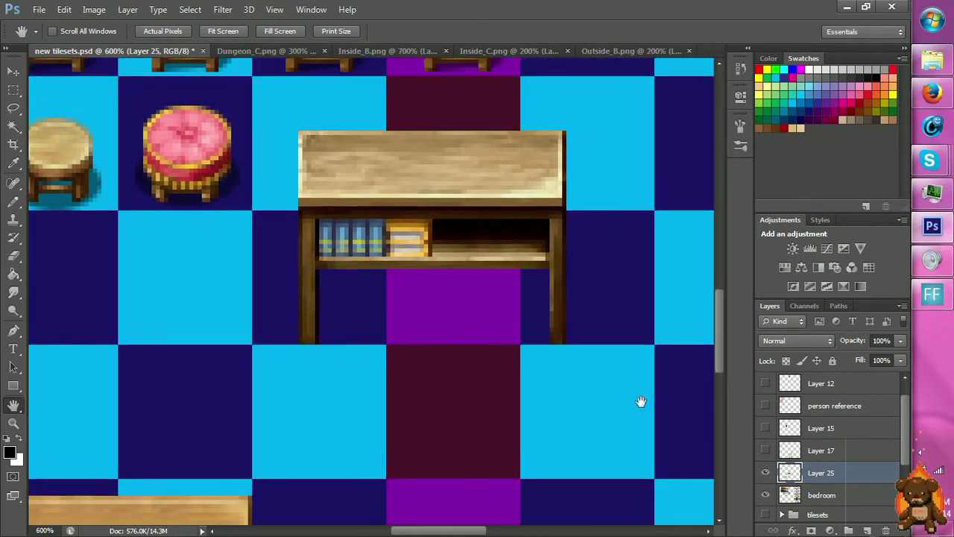
key("m")
left_click_drag(286, 123, 650, 355)
key("v")
left_click_drag(534, 244, 206, 363)
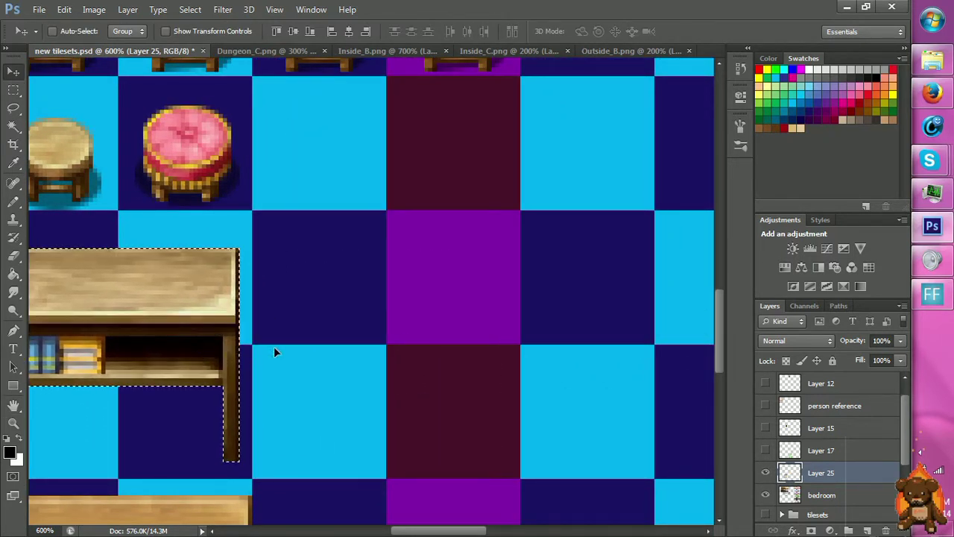
Try the selected desk over the lengthened table, with its legs standing on the tabletop and both sides lined up.
key("h")
left_click_drag(340, 374, 549, 236)
key("v")
left_click_drag(437, 261, 446, 348)
scroll(462, 298, "down", 2)
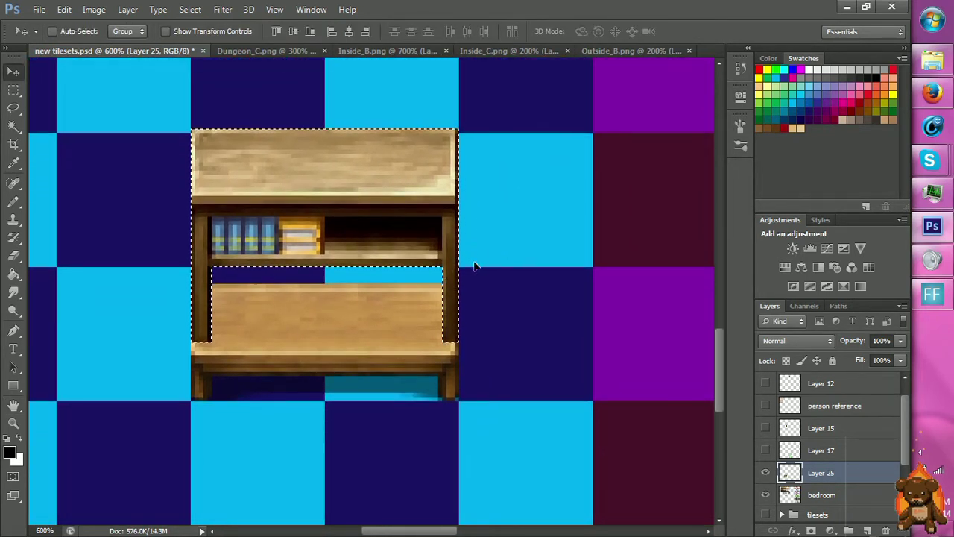
left_click_drag(445, 267, 446, 263)
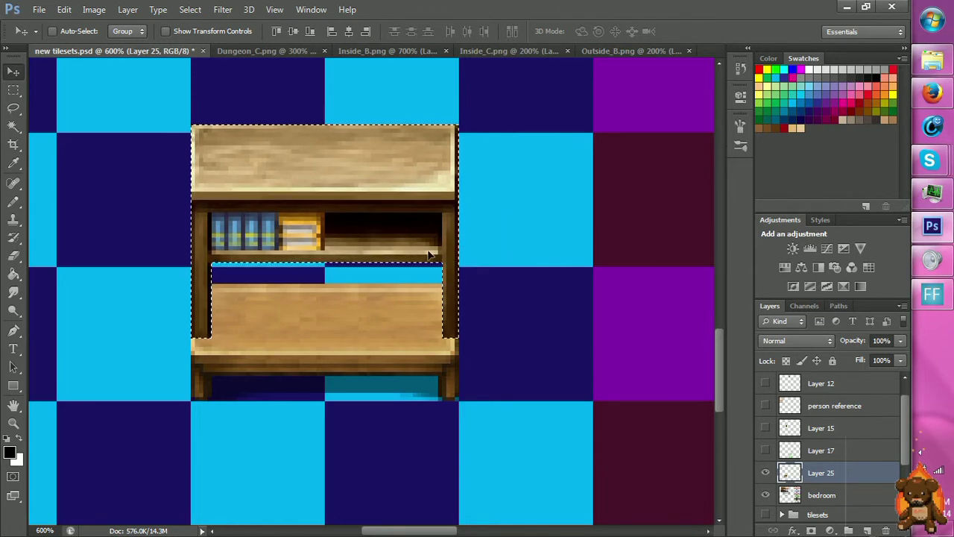
Cut the desk onto its own layer and line it up above the table, with its legs overlapping the tabletop's rear edge.
left_click_drag(420, 222, 498, 191)
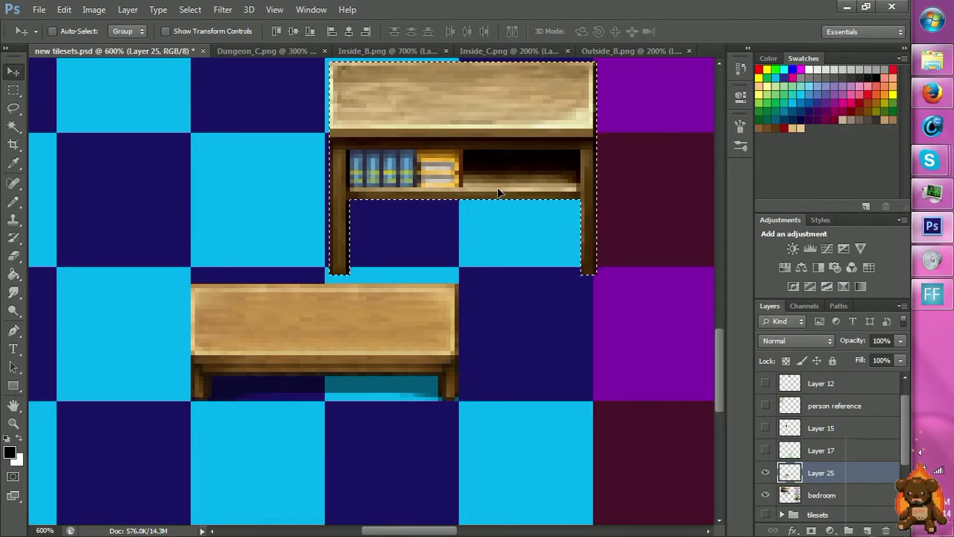
key("ctrl+x")
key("ctrl+v")
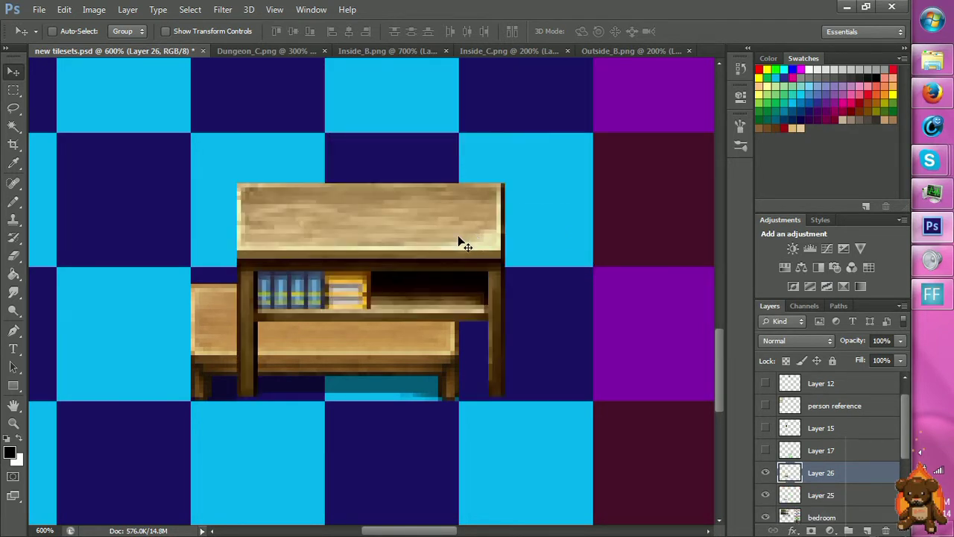
left_click_drag(422, 257, 379, 151)
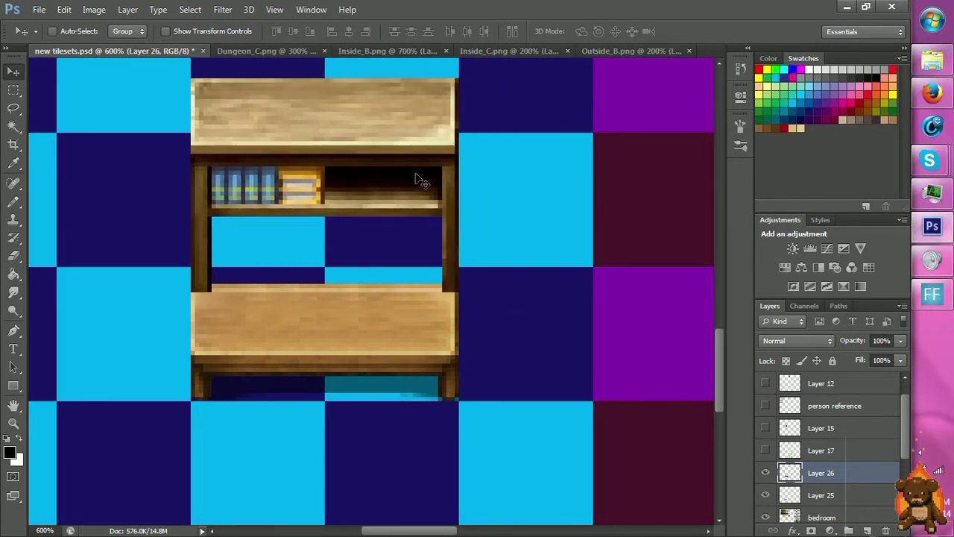
Duplicate the lengthened table from Layer 25 onto a new layer and offset the copy to the right of the original.
left_click(826, 498)
key("m")
left_click_drag(158, 280, 520, 463)
left_click(519, 464)
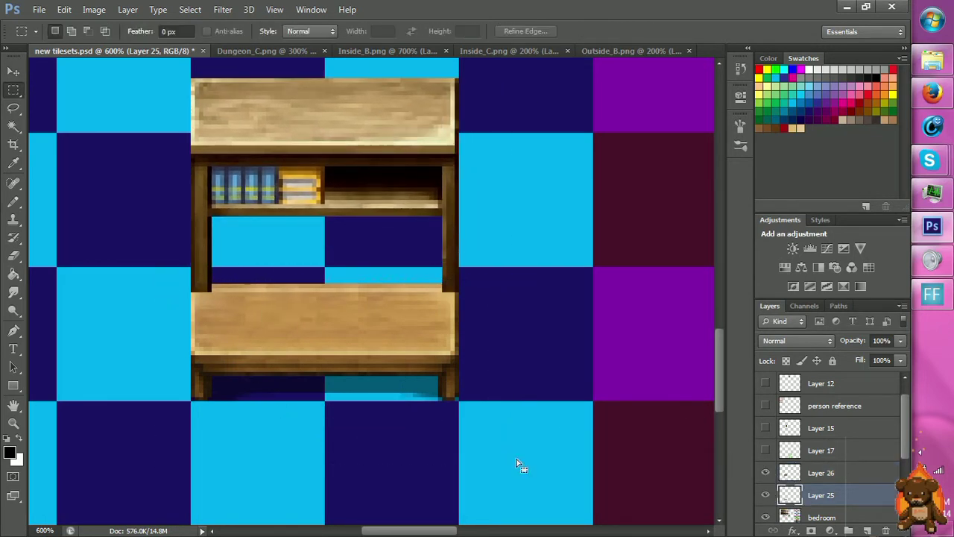
key("ctrl+z")
key("ctrl+j")
key("v")
mouse_move(392, 356)
left_mouse_down()
mouse_move(426, 390)
mouse_move(505, 369)
mouse_move(644, 362)
mouse_move(492, 375)
left_mouse_up()
key("g")
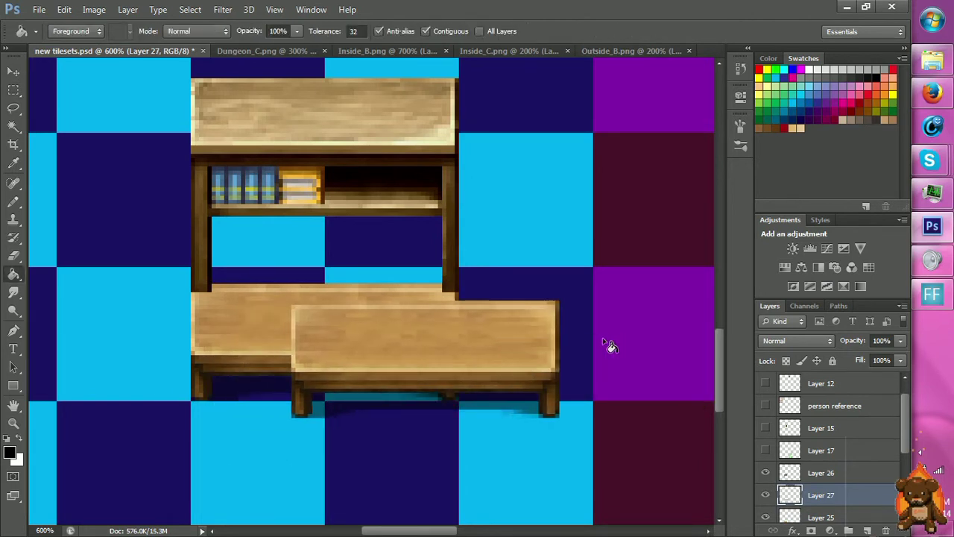
left_click(609, 346)
key("ctrl+z")
Place the table copy flush against the original table's right side at the same height.
key("h")
mouse_move(607, 345)
left_mouse_down()
mouse_move(374, 358)
mouse_move(430, 337)
mouse_move(574, 517)
mouse_move(488, 447)
mouse_move(411, 467)
mouse_move(432, 417)
left_mouse_up()
key("v")
left_click_drag(373, 436, 525, 429)
Move the desk on Layer 26 onto the table copy so that their sides line up and its legs stand on the tabletop.
left_click(819, 473)
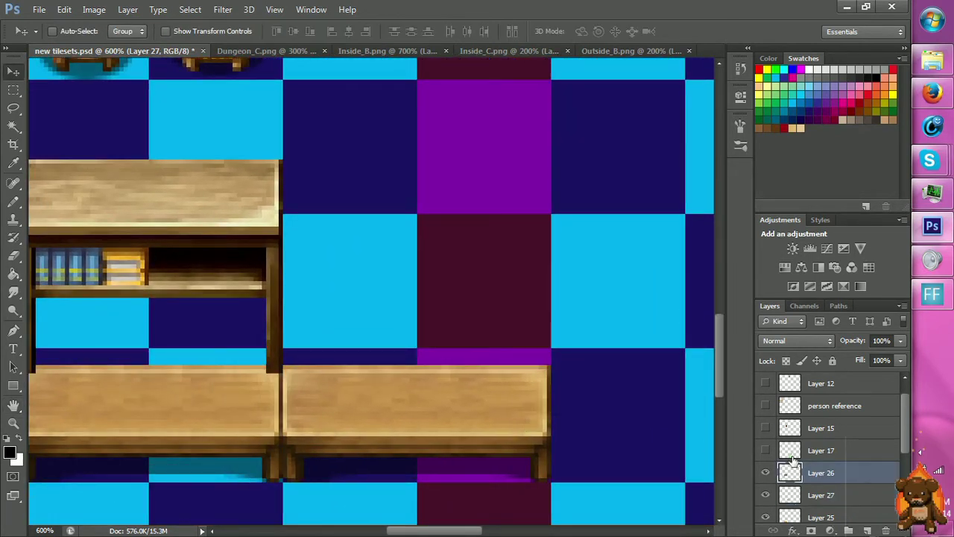
left_click_drag(253, 283, 525, 319)
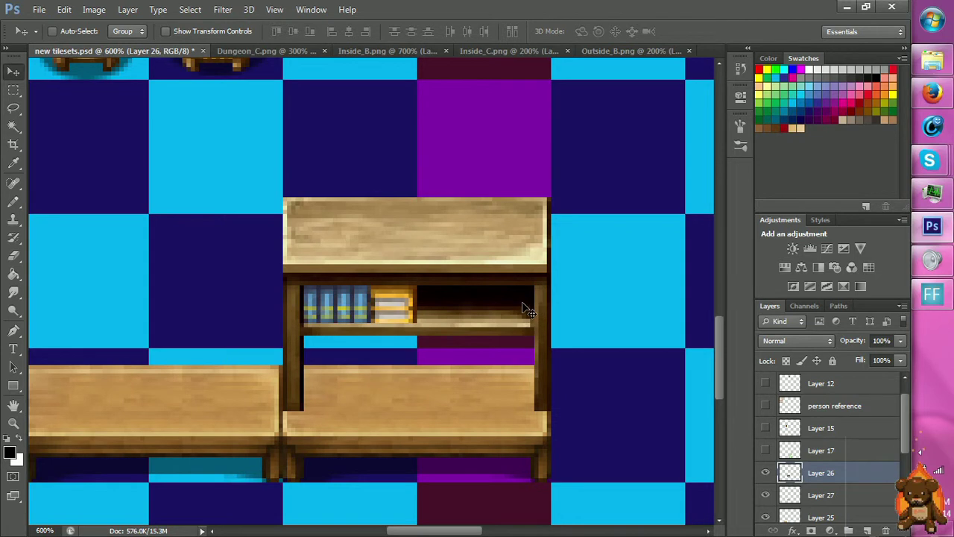
scroll(524, 308, "down", 1)
mouse_move(521, 267)
left_mouse_down()
mouse_move(511, 281)
mouse_move(519, 270)
left_mouse_up()
Shorten both desk legs by about two pixels by selecting their lower ends together and shifting them up.
key("z")
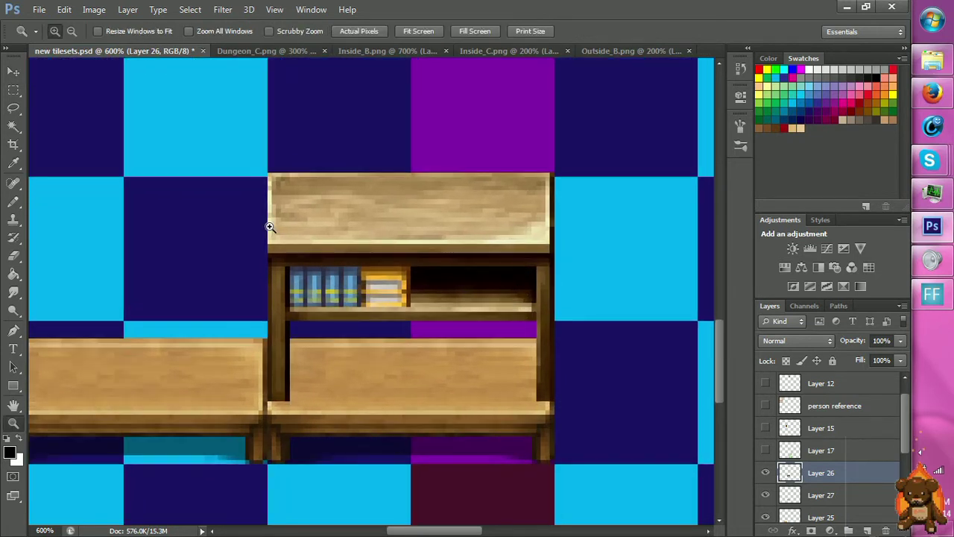
left_click(224, 181)
left_click(224, 181)
left_click(223, 181)
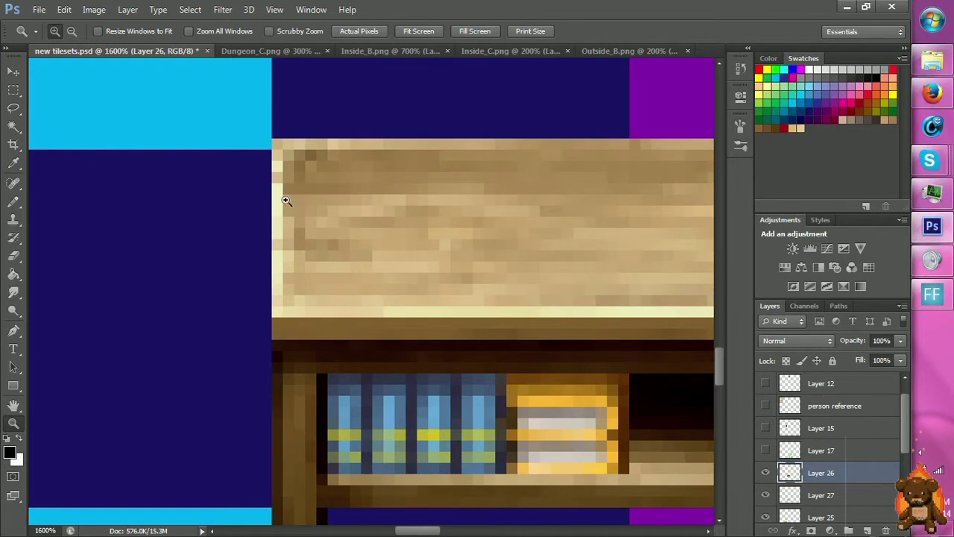
left_click_drag(311, 157, 311, 168, "ctrl")
left_click(518, 314, "alt")
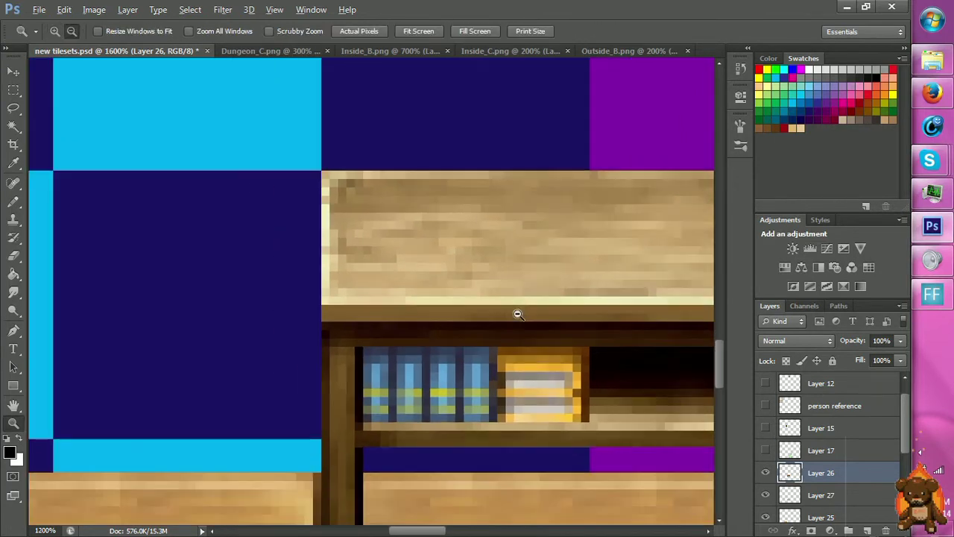
left_click(518, 314, "alt")
left_click_drag(505, 300, 413, 266)
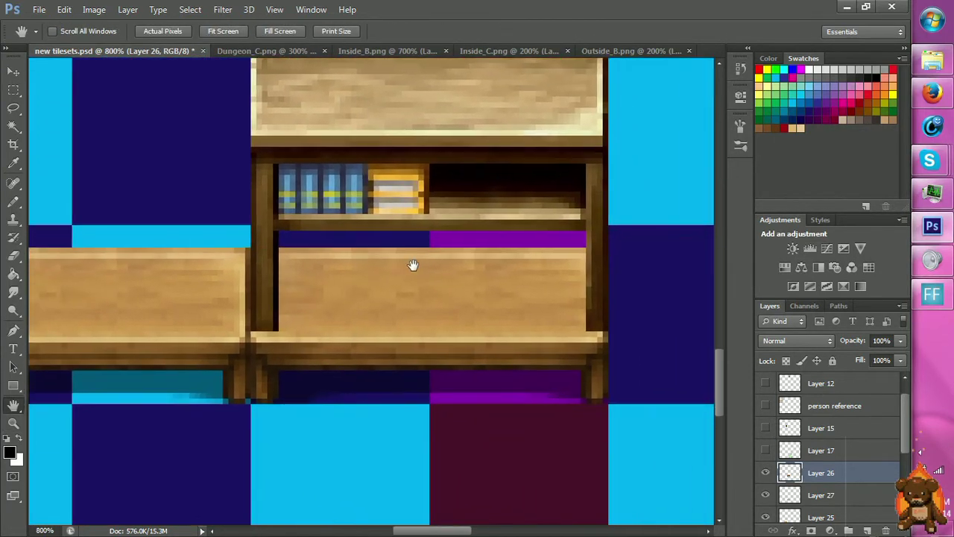
key("m")
left_click_drag(224, 292, 603, 302)
key("v")
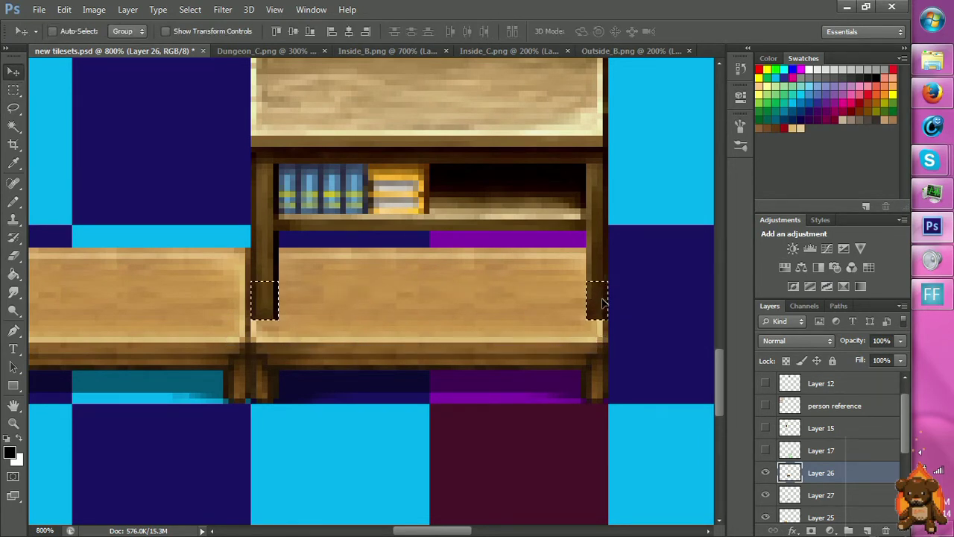
key("m")
key("ctrl+d")
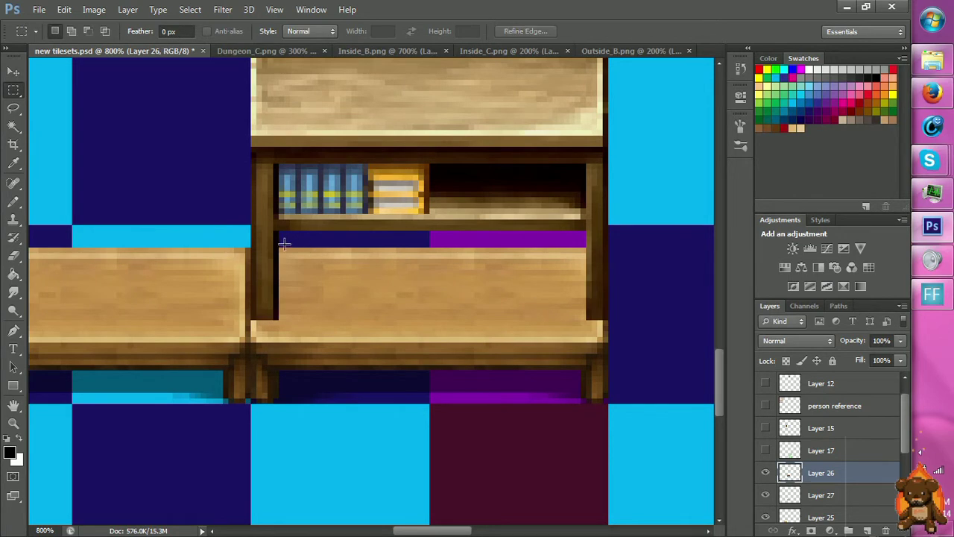
left_click_drag(281, 247, 517, 221)
left_click(285, 257)
left_click_drag(280, 257, 584, 232)
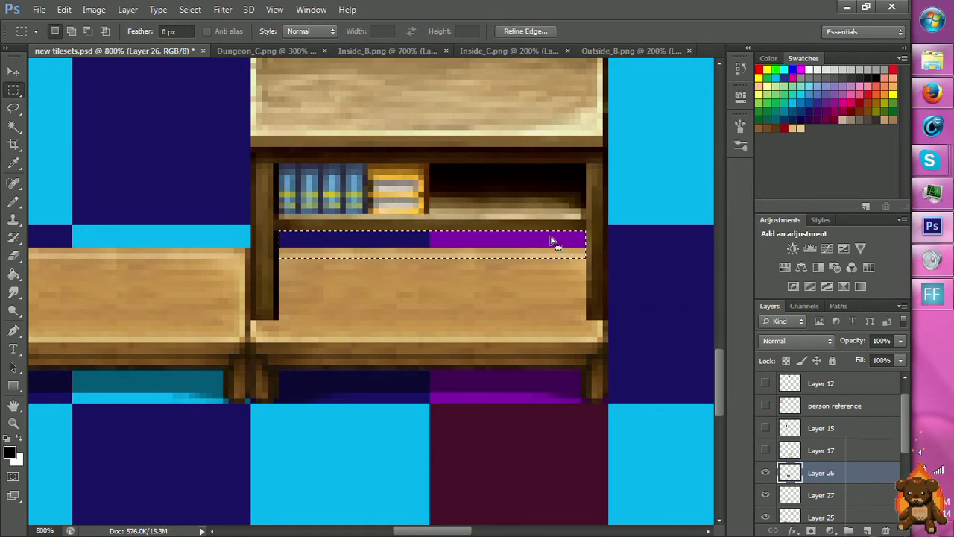
key("i")
scroll(276, 257, "up", 1)
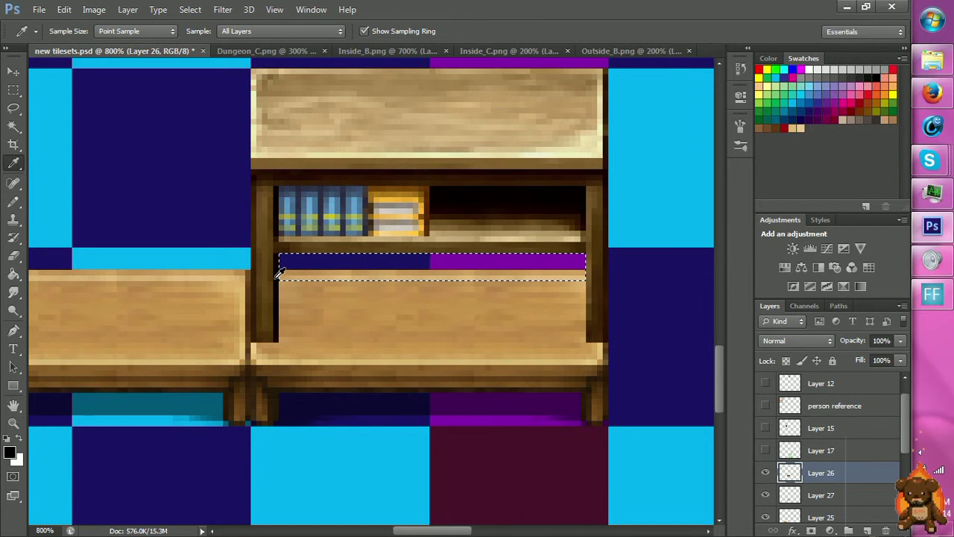
Copy a wide, six-pixel-high wood-grain strip from the original table onto a new layer above Layer 27 and cover the gap under the desk's shelf.
key("h")
left_click_drag(291, 322, 502, 301)
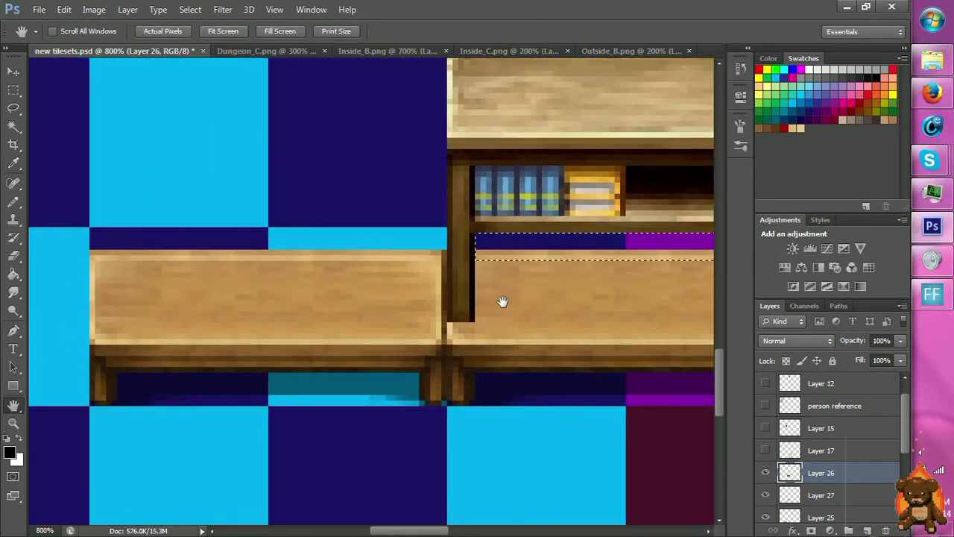
key("m")
left_click_drag(157, 273, 430, 304)
key("ctrl+c")
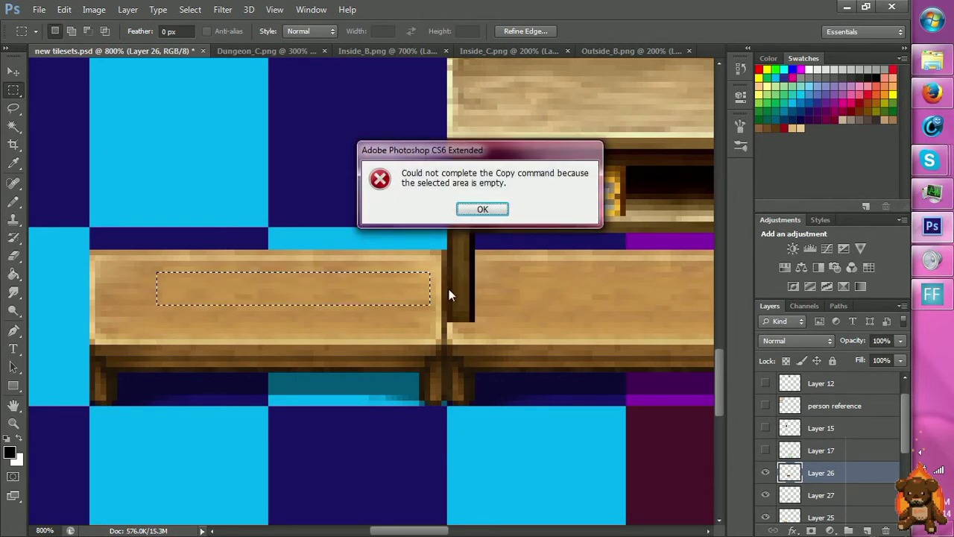
left_click(483, 210)
left_click(821, 495)
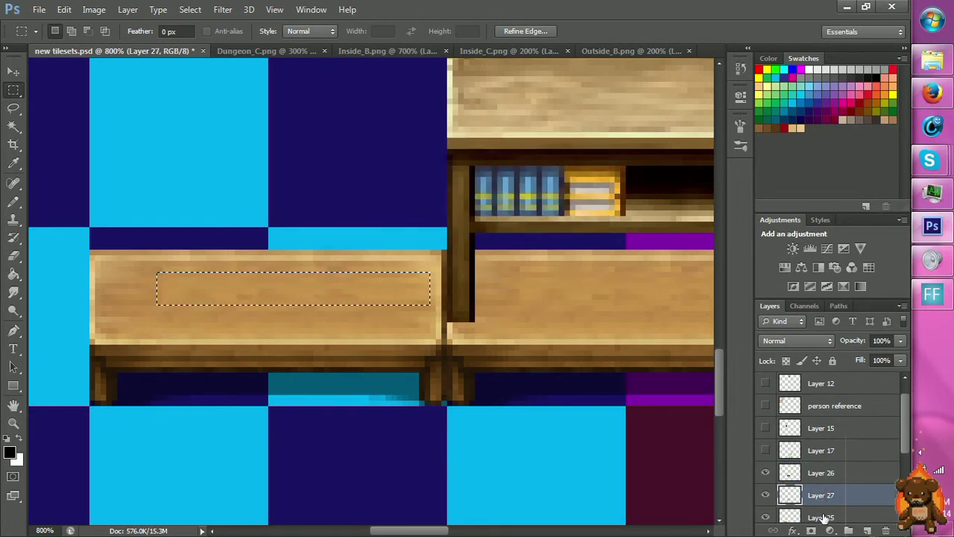
left_click(822, 517)
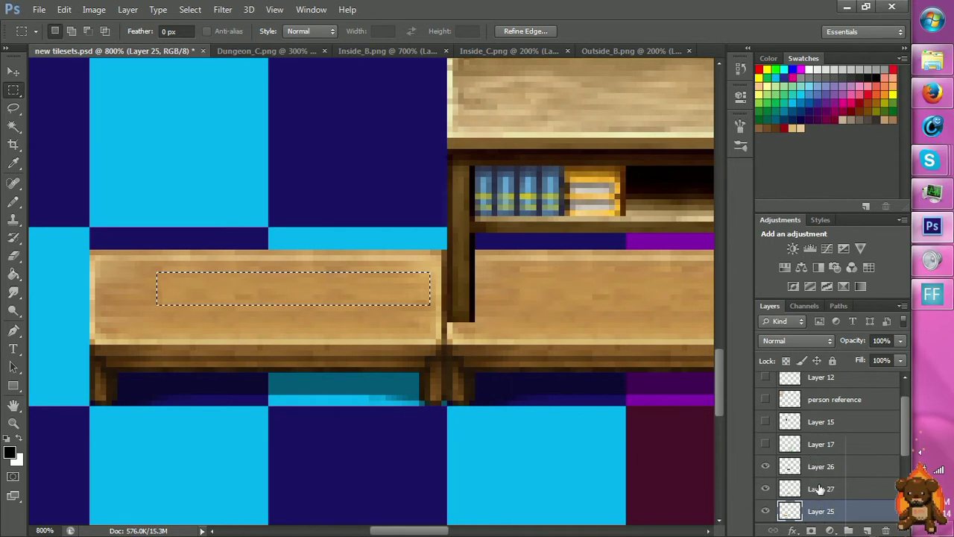
left_click(820, 488)
left_click(813, 466)
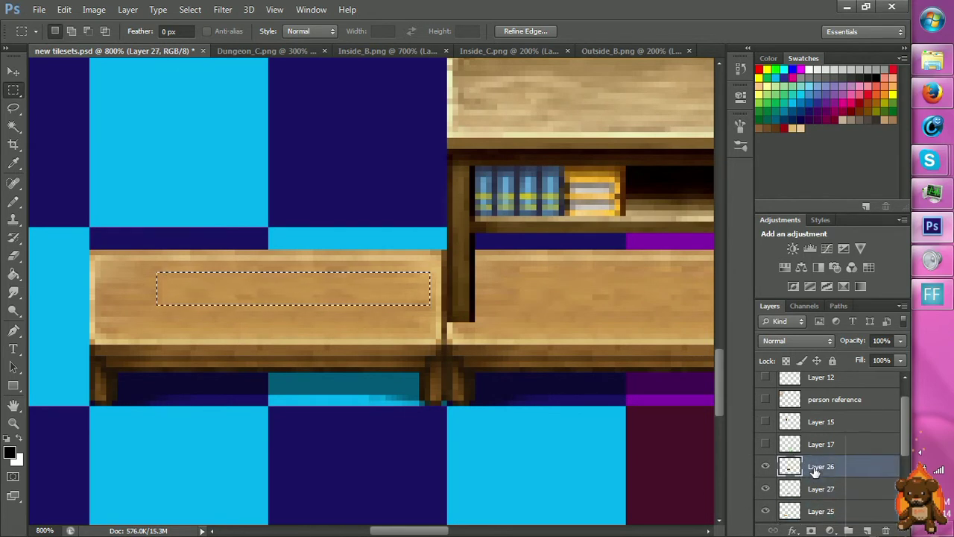
key("ctrl+j")
key("v")
left_click_drag(484, 330, 678, 314)
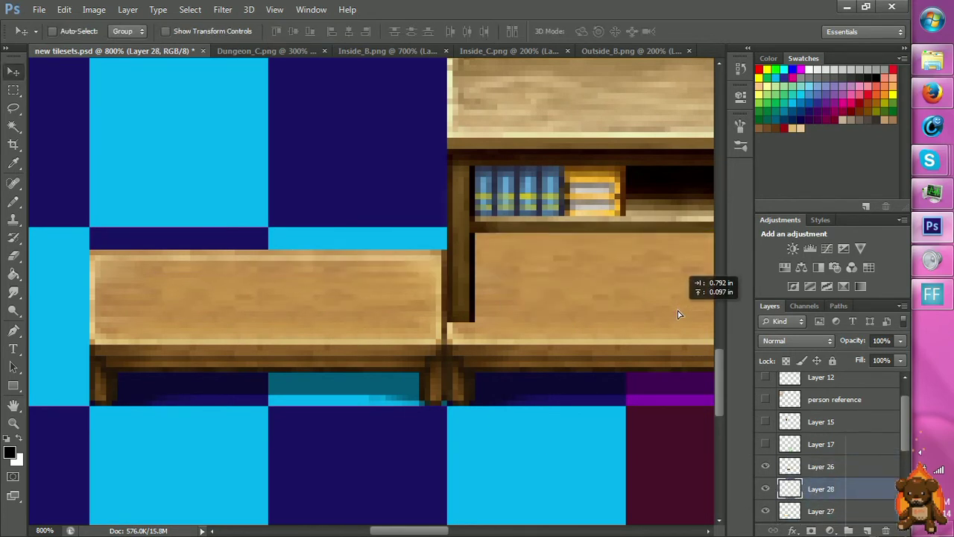
Shift the left end of the wood-grain strip three pixels left so that it meets the desk's left leg.
key("g")
key("space")
mouse_move(624, 345)
left_mouse_down()
mouse_move(460, 357)
mouse_move(471, 323)
left_mouse_up()
key("ctrl+space")
mouse_move(522, 294)
left_mouse_down()
mouse_move(534, 293)
mouse_move(518, 288)
left_mouse_up()
key("m")
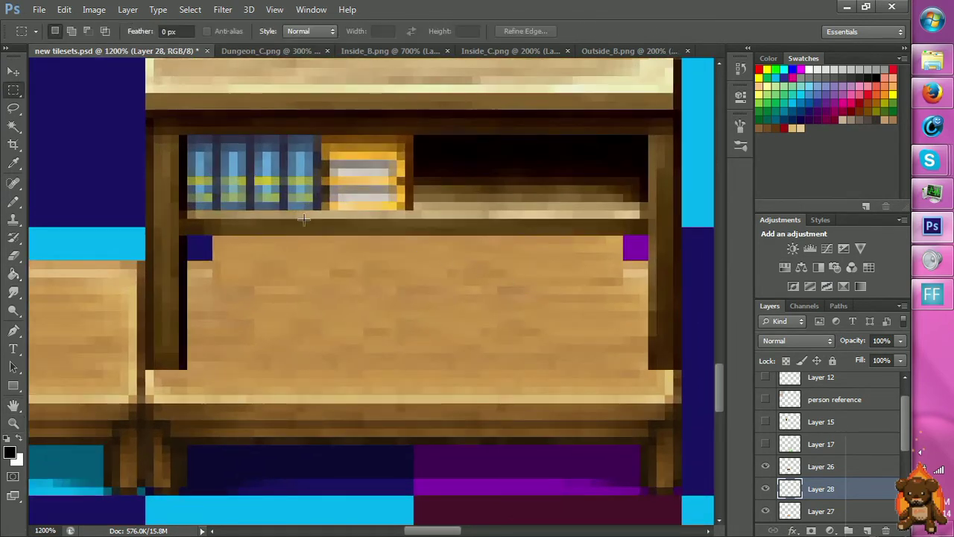
left_click_drag(205, 237, 258, 266)
key("v")
key("ctrl+d")
Try to shift the right end of the wood-grain strip over to the desk's right leg.
key("m")
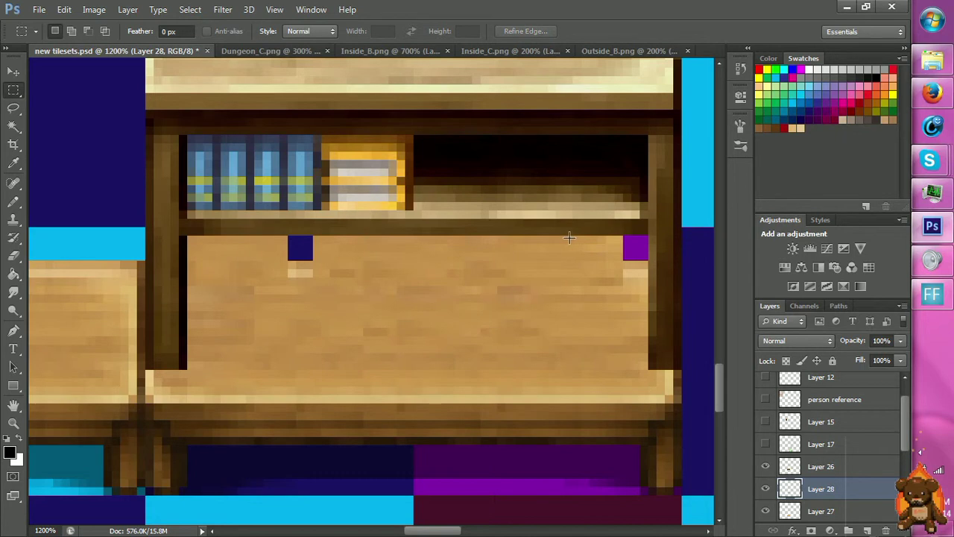
left_click_drag(568, 237, 630, 301)
key("v")
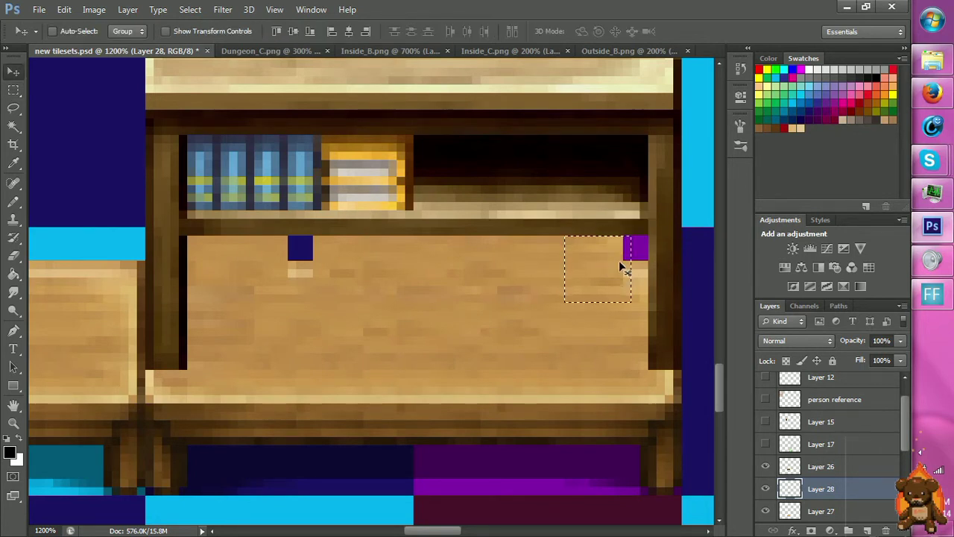
mouse_move(619, 260)
left_mouse_down()
mouse_move(627, 257)
mouse_move(619, 258)
left_mouse_up()
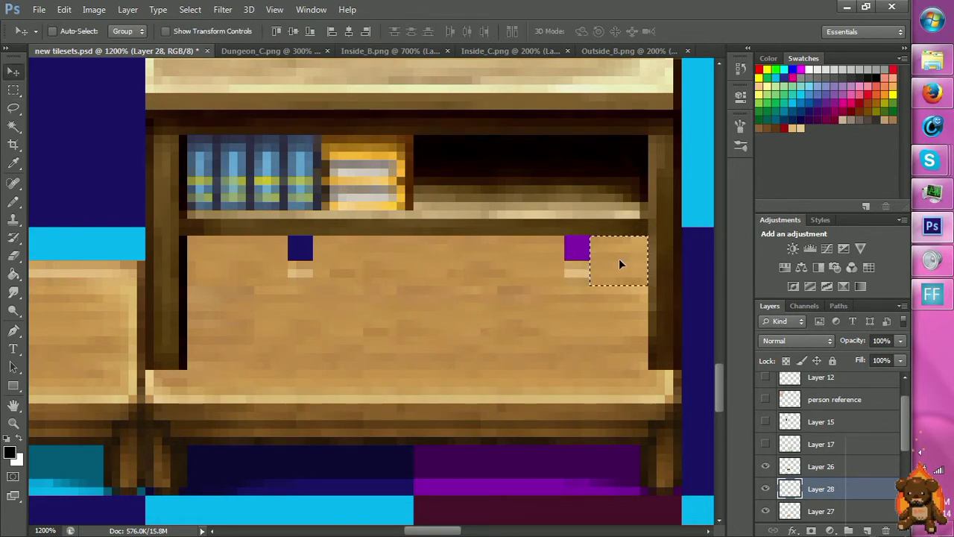
key("ctrl+z")
key("ctrl+d")
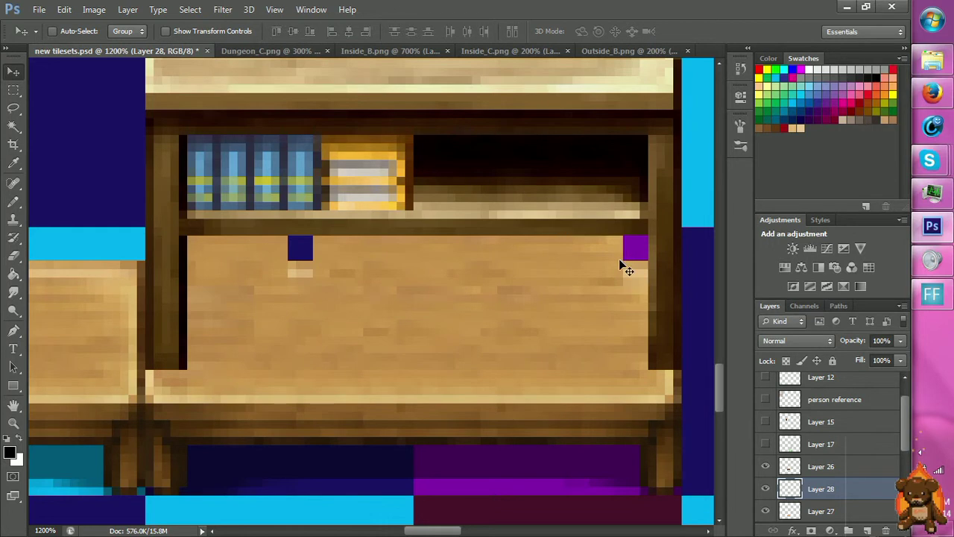
Undo the recent shifts of the wood-grain strip's ends and clear the remaining selection.
key("ctrl+alt+z")
key("ctrl+alt+z")
key("ctrl+alt+z")
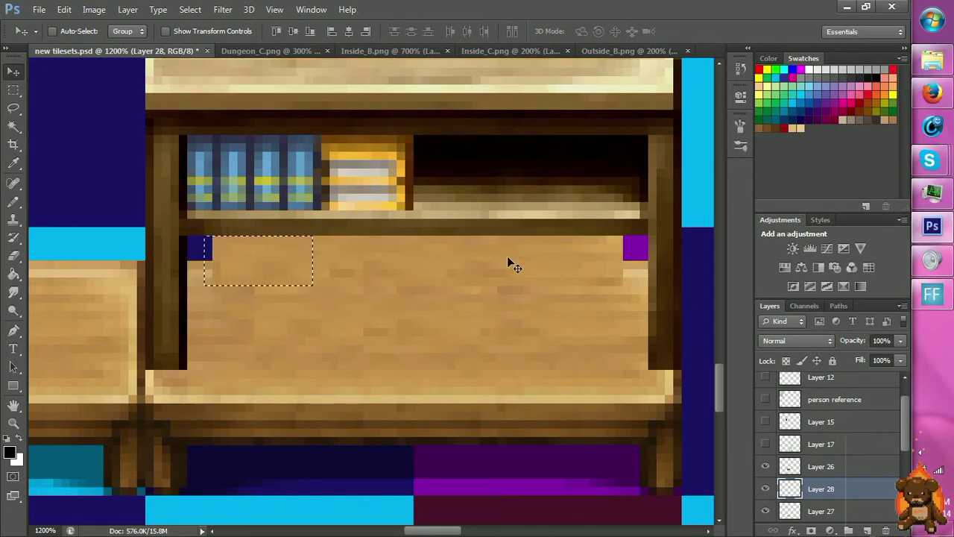
key("r")
left_click(437, 323)
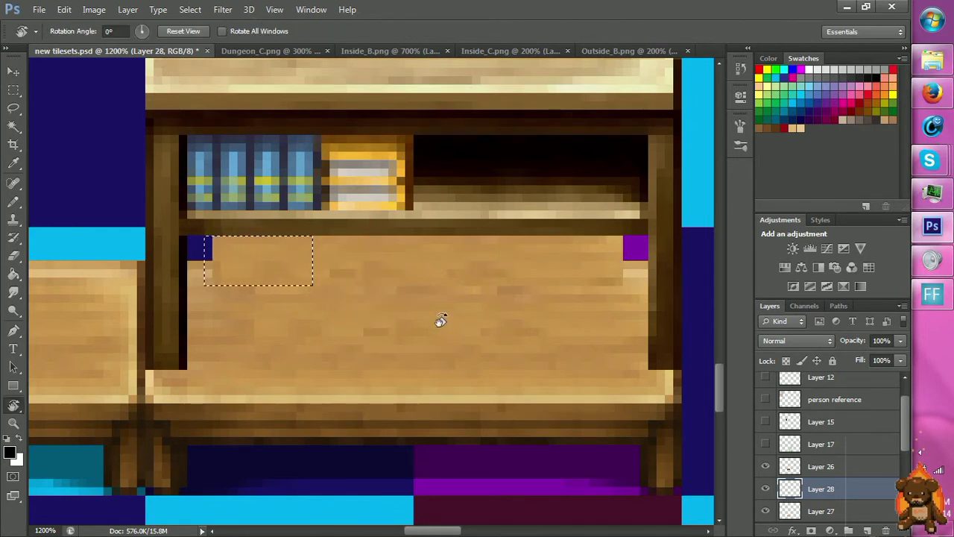
key("m")
left_click_drag(421, 268, 534, 241)
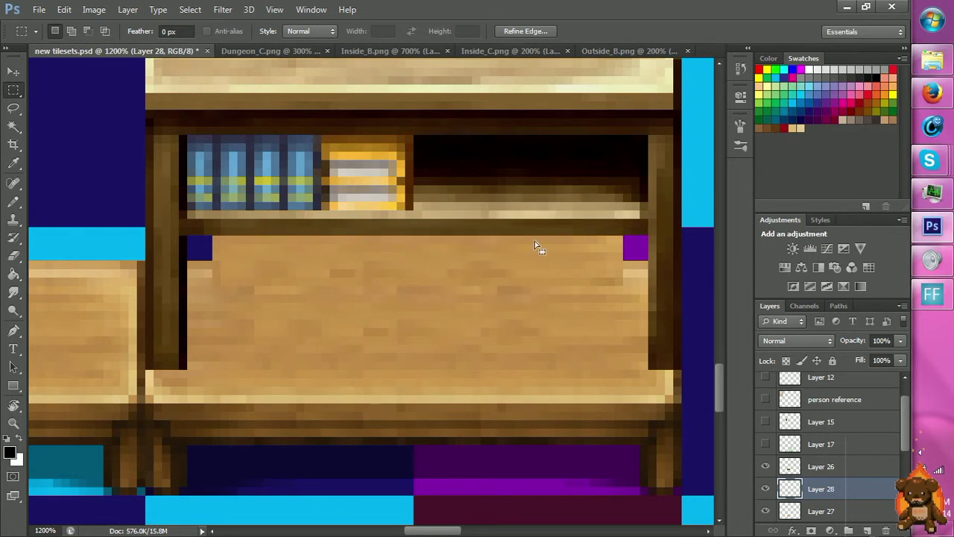
Shift the right half of the wood-grain strip three pixels right so that it meets the desk's right leg.
left_click_drag(413, 228, 616, 315)
key("v")
mouse_move(564, 279)
left_mouse_down()
mouse_move(586, 278)
mouse_move(580, 271)
left_mouse_up()
Select the left half of the wood-grain strip and shift it three pixels left against the desk's left leg.
key("m")
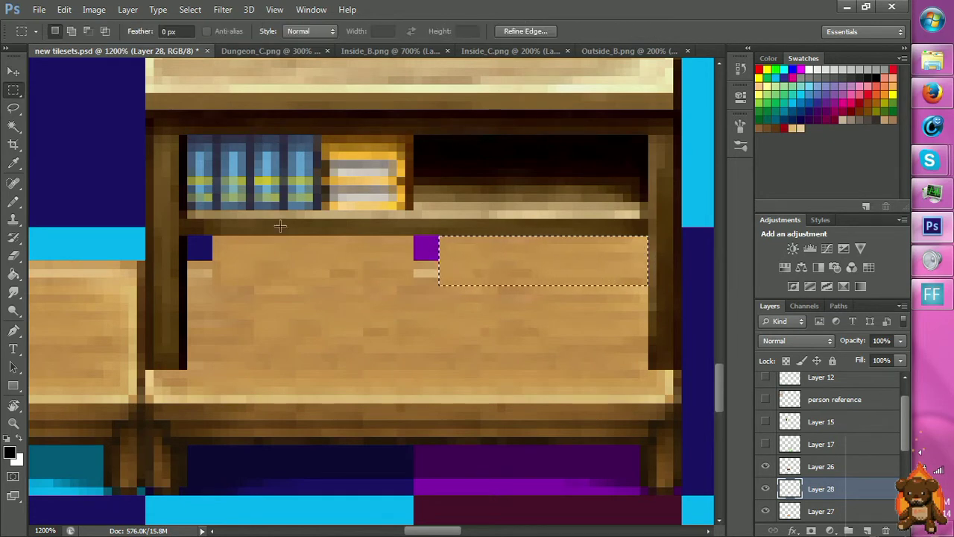
left_click_drag(204, 228, 304, 260)
left_click_drag(360, 281, 410, 324)
key("v")
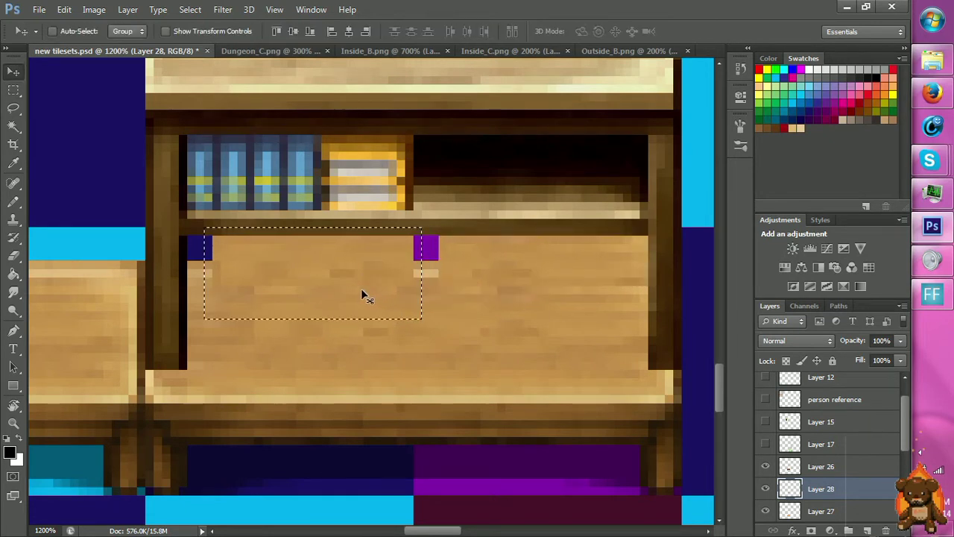
left_click_drag(361, 289, 448, 328)
Move small pieces of wood grain over the gap in the middle of the strip, covering its upper part just under the shelf.
key("m")
left_click(402, 286)
key("v")
key("ctrl+z")
mouse_move(402, 283)
left_mouse_down()
mouse_move(398, 315)
mouse_move(414, 195)
mouse_move(407, 422)
mouse_move(415, 475)
mouse_move(407, 483)
mouse_move(496, 494)
mouse_move(439, 456)
mouse_move(415, 488)
left_mouse_up()
key("m")
key("v")
key("m")
mouse_move(361, 452)
left_mouse_down()
mouse_move(417, 460)
mouse_move(422, 492)
mouse_move(416, 261)
mouse_move(424, 239)
mouse_move(424, 253)
left_mouse_up()
key("v")
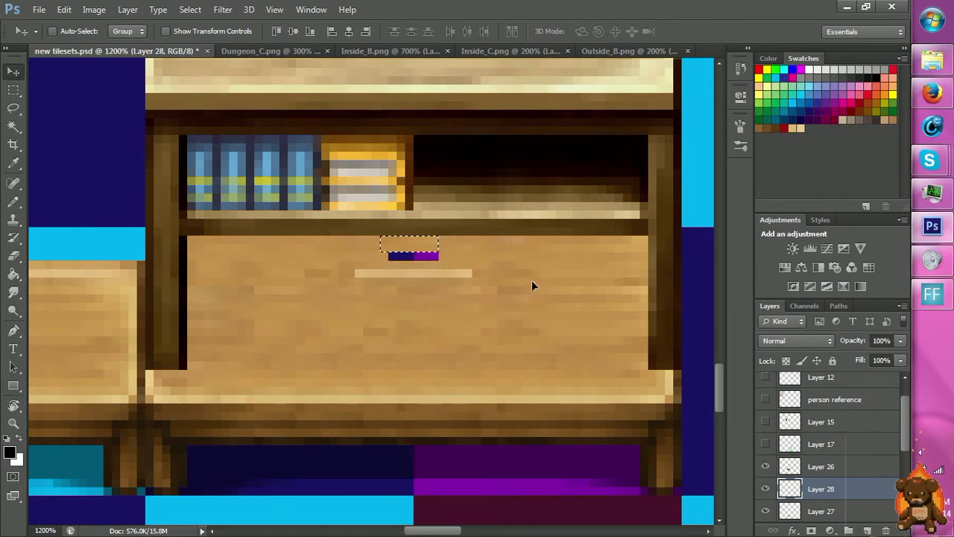
Darken the wood-grain strip on Layer 28 with Hue/Saturation, setting saturation to +12 and strongly lowering lightness.
key("m")
left_click(522, 325)
key("ctrl+u")
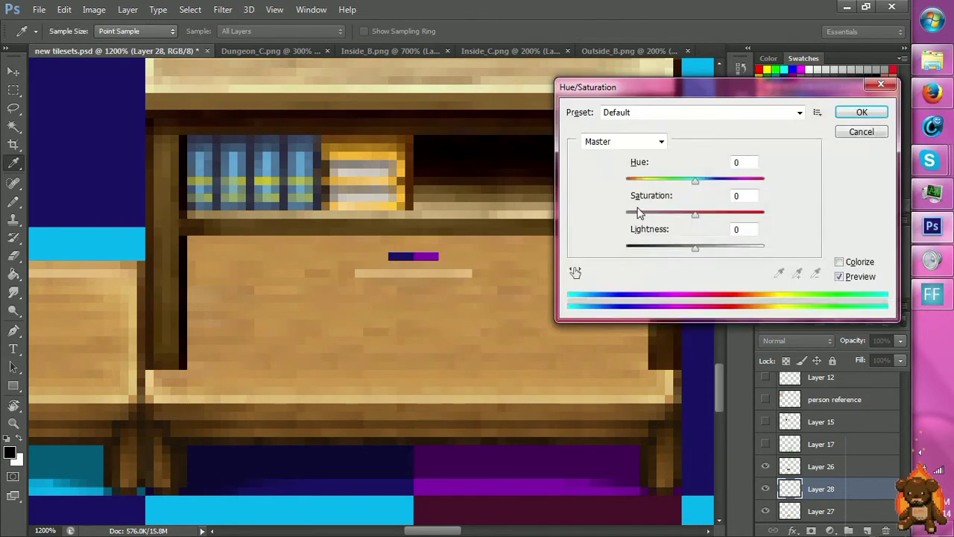
left_click_drag(680, 214, 684, 217)
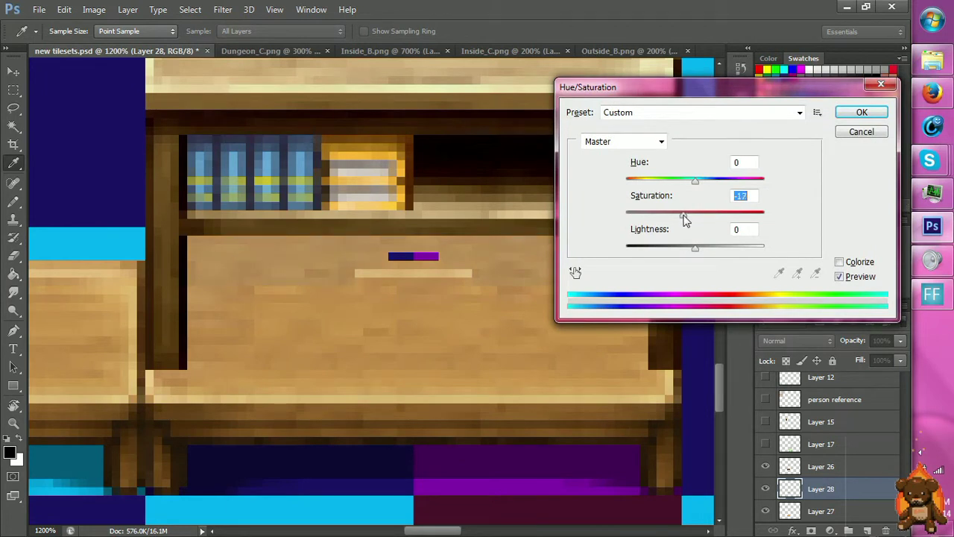
left_click_drag(689, 252, 661, 255)
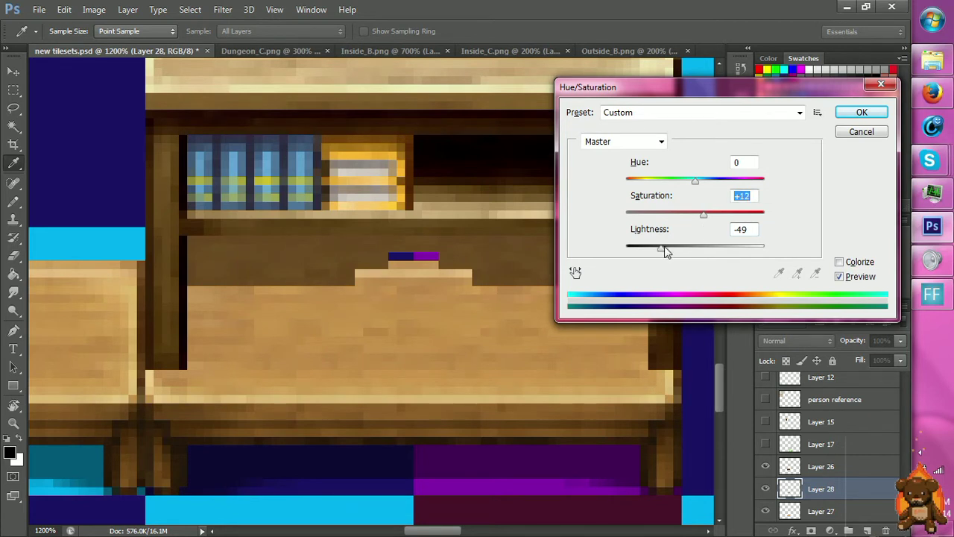
left_click_drag(666, 252, 658, 251)
left_click(858, 112)
Select the darkened strip with the Magic Wand and set the Gradient tool to a black-to-transparent gradient.
key("m")
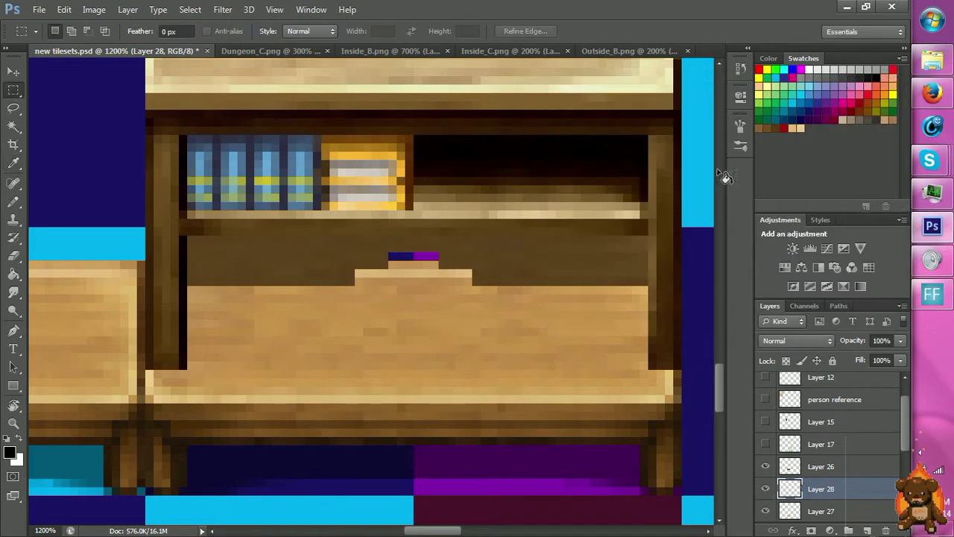
key("w")
left_click(334, 250)
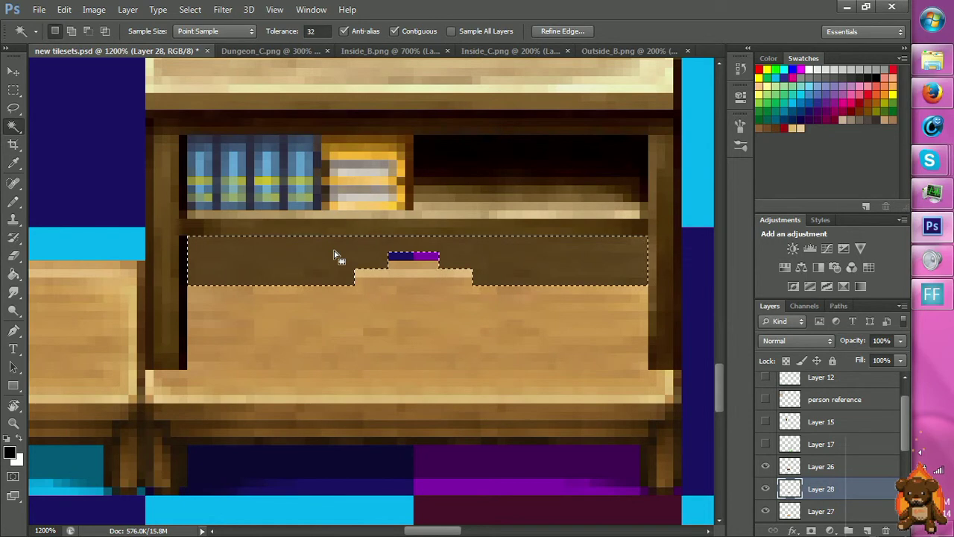
key("g")
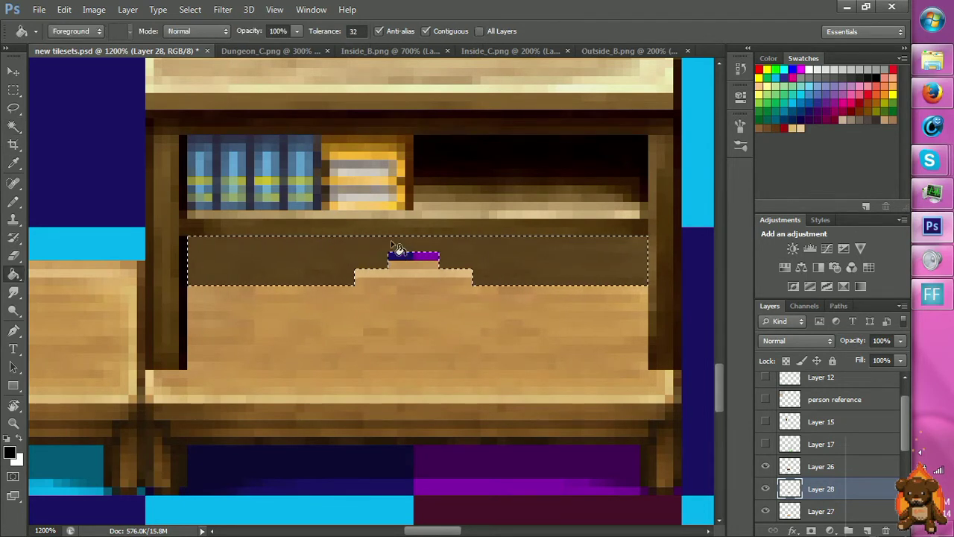
left_click(12, 276)
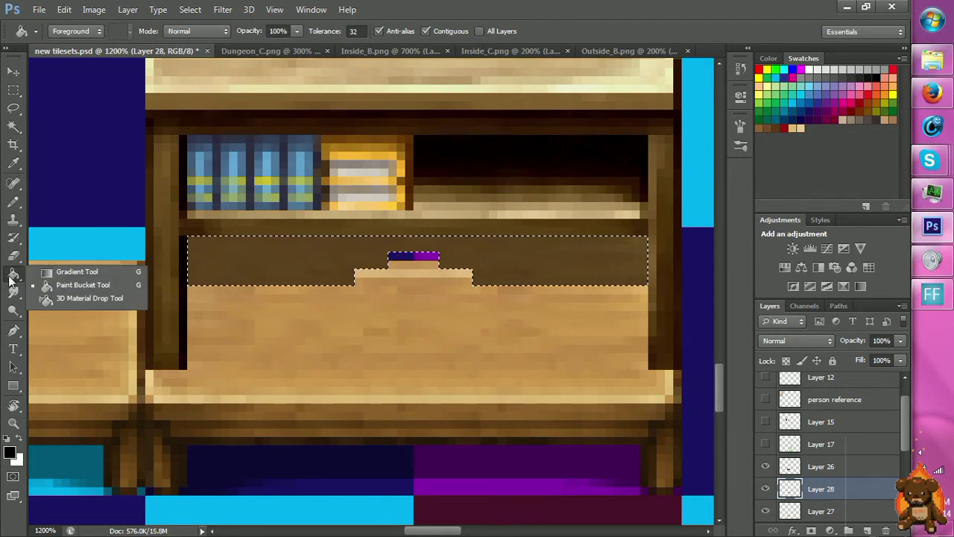
left_click(71, 272)
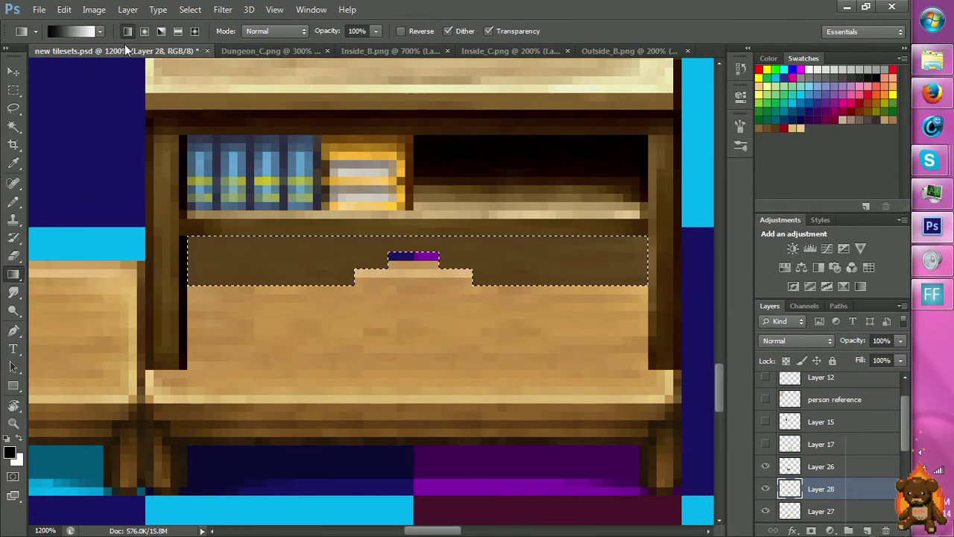
left_click(99, 32)
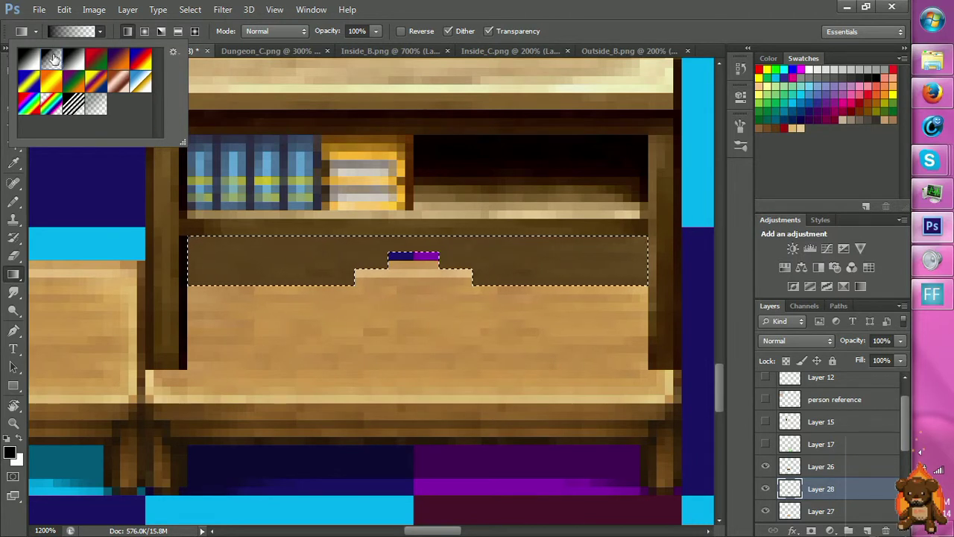
left_click(100, 32)
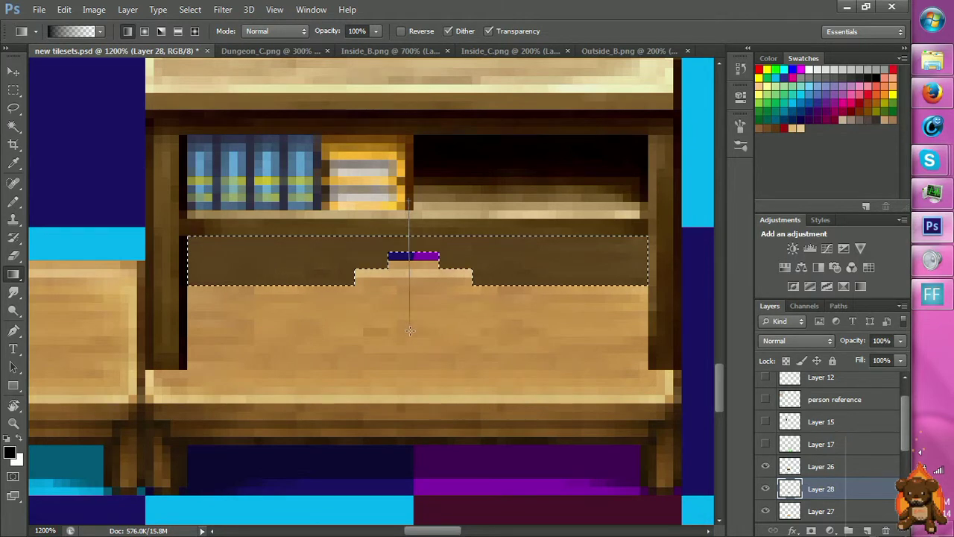
Shade the selected strip with short black-to-transparent gradients fading inward from its upper edge and both side ends.
left_click_drag(409, 330, 410, 330)
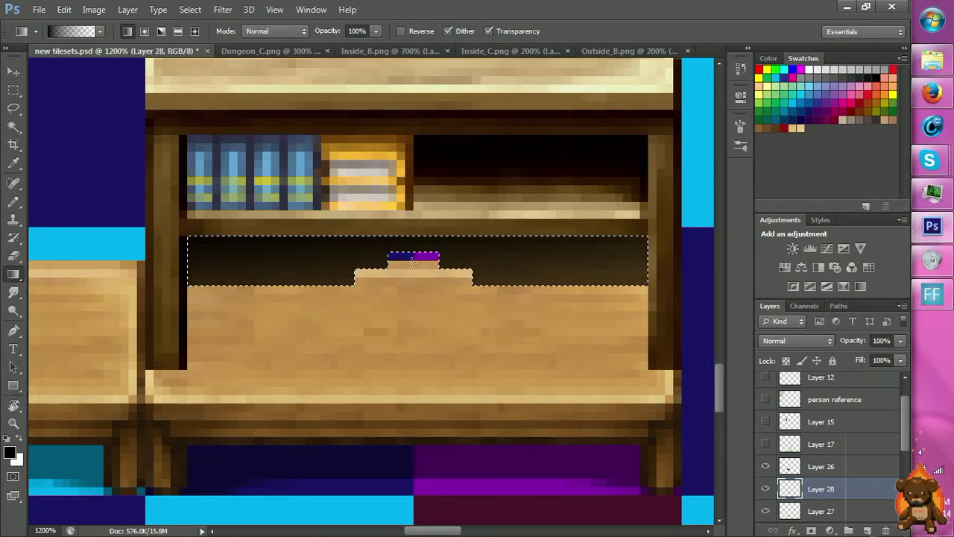
left_click_drag(413, 212, 414, 246)
left_click_drag(416, 309, 416, 227)
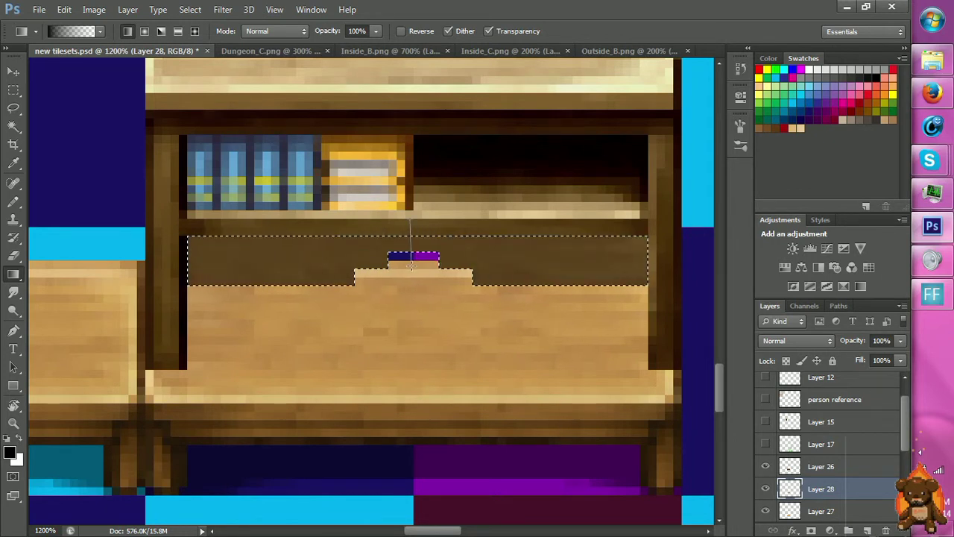
left_click_drag(411, 265, 411, 265)
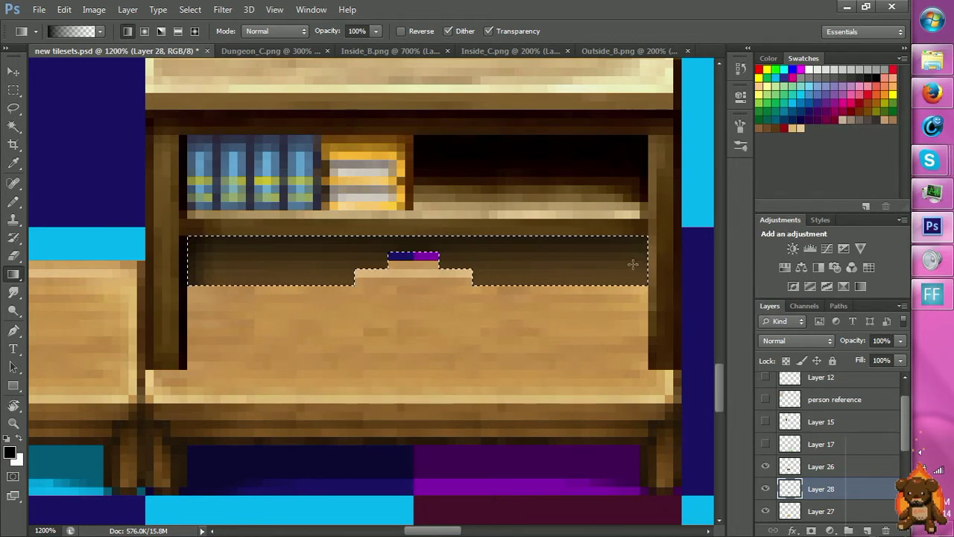
left_click_drag(606, 264, 608, 264)
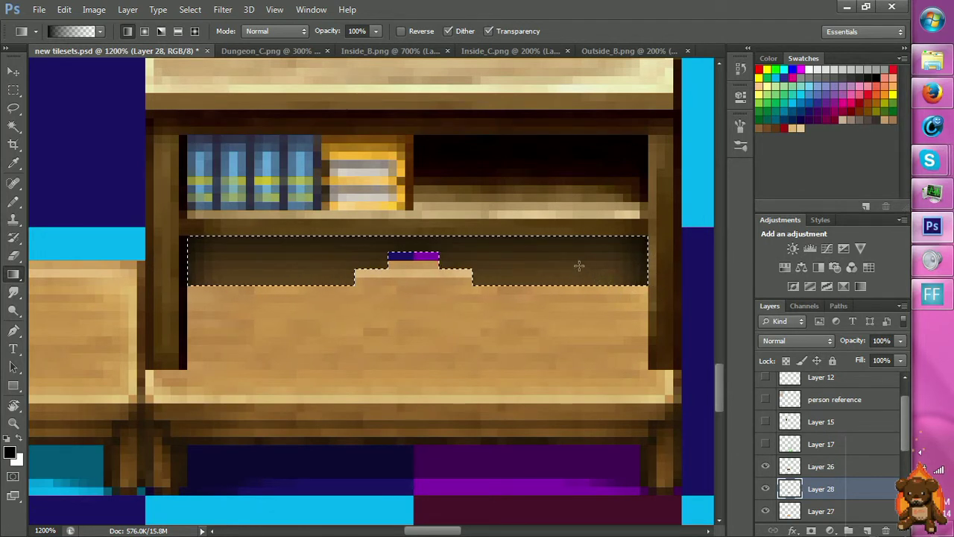
Clear the selection and examine the combined desk against the rest of the furniture tileset at several magnifications.
left_click(526, 364, "alt")
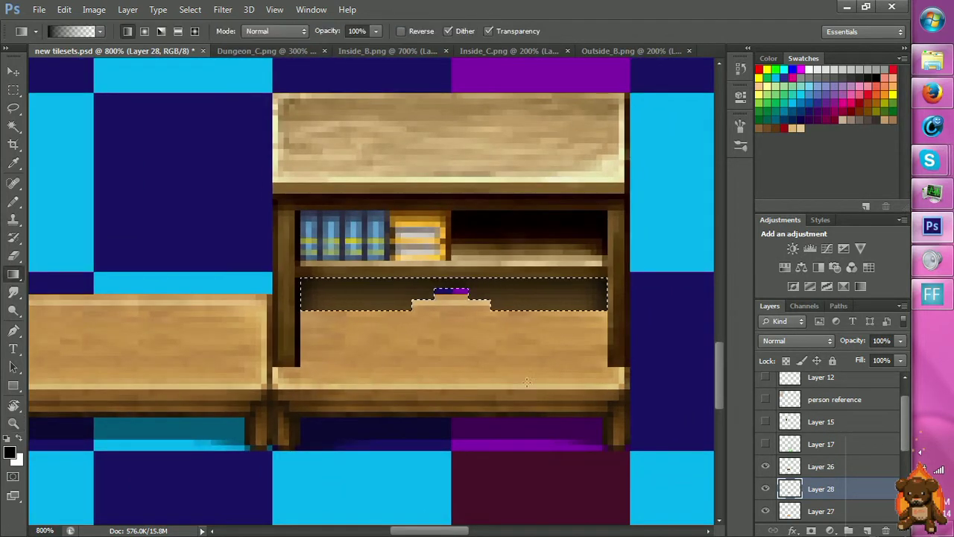
left_click(511, 438, "alt")
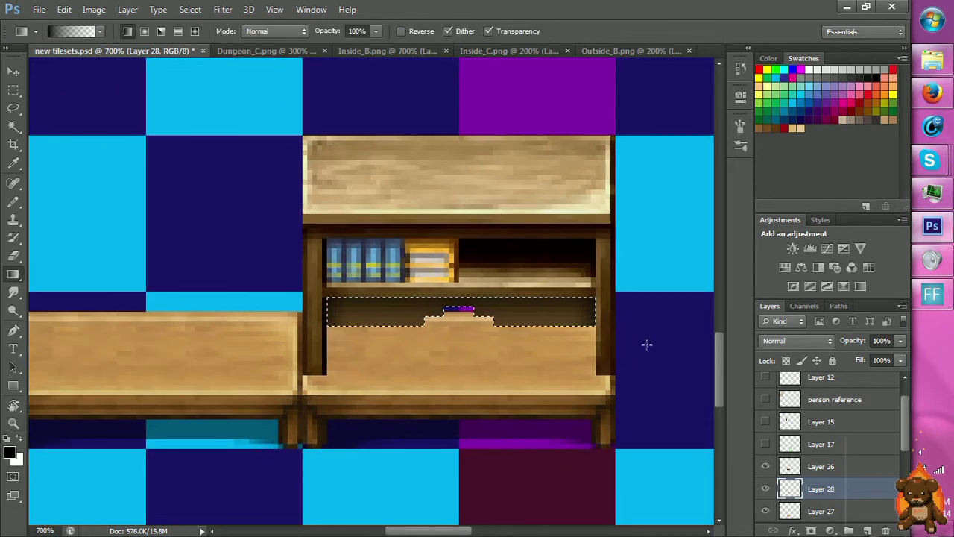
key("m")
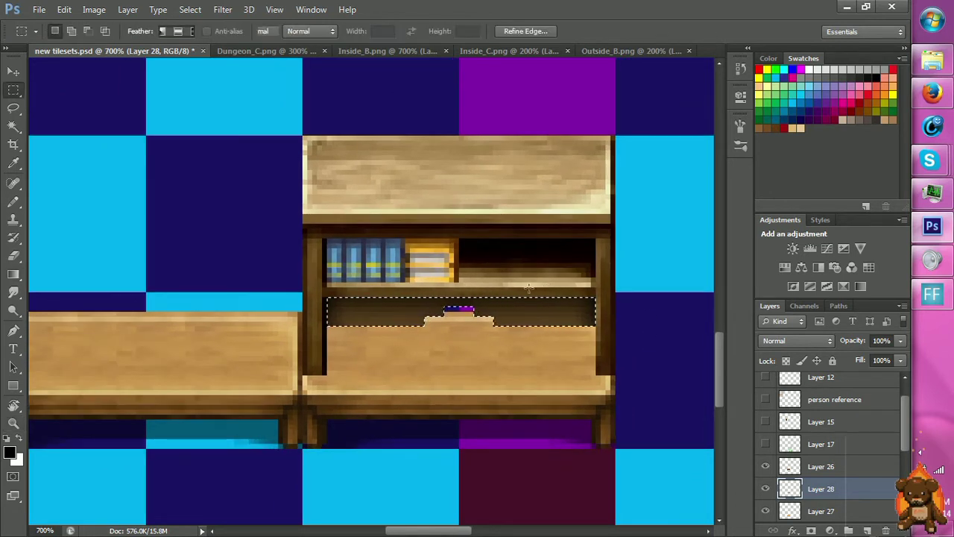
key("z")
left_click(553, 398, "alt")
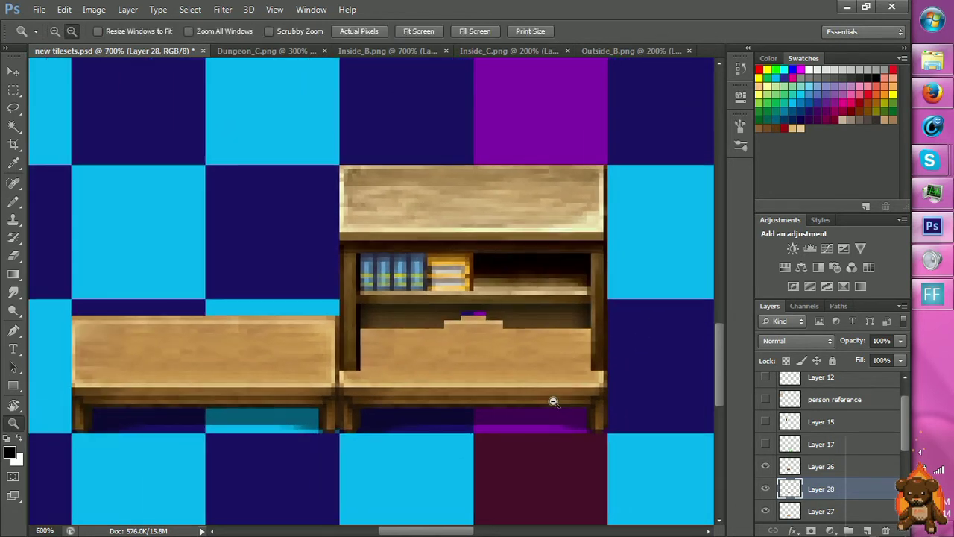
left_click(533, 437, "alt")
left_click(533, 438, "alt")
left_click(503, 455, "alt")
left_click(497, 454, "alt")
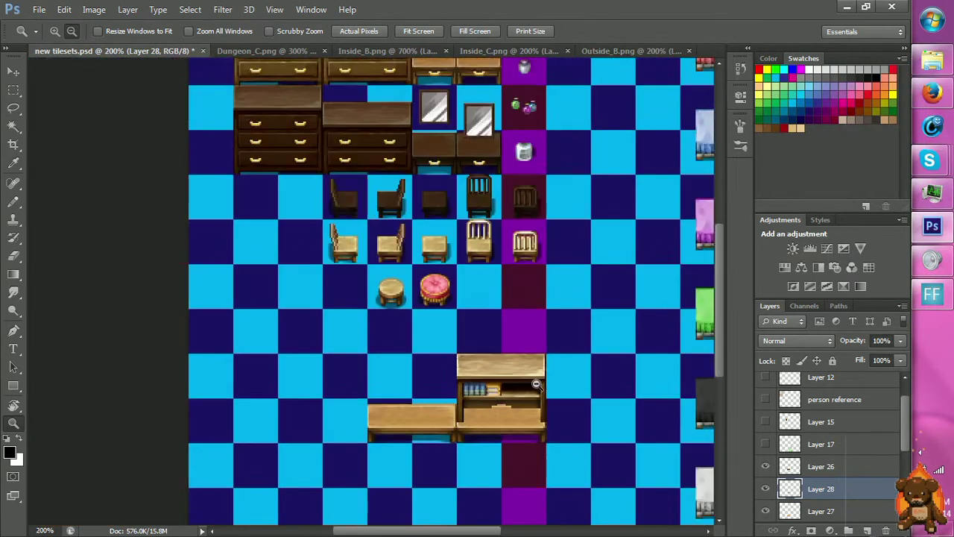
left_click(544, 335, "alt")
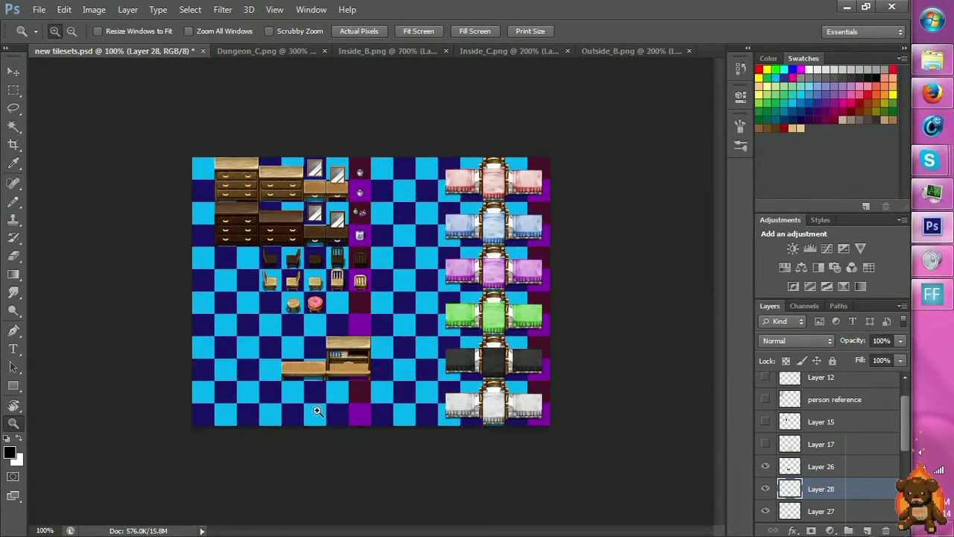
left_click(316, 414)
left_click(341, 396)
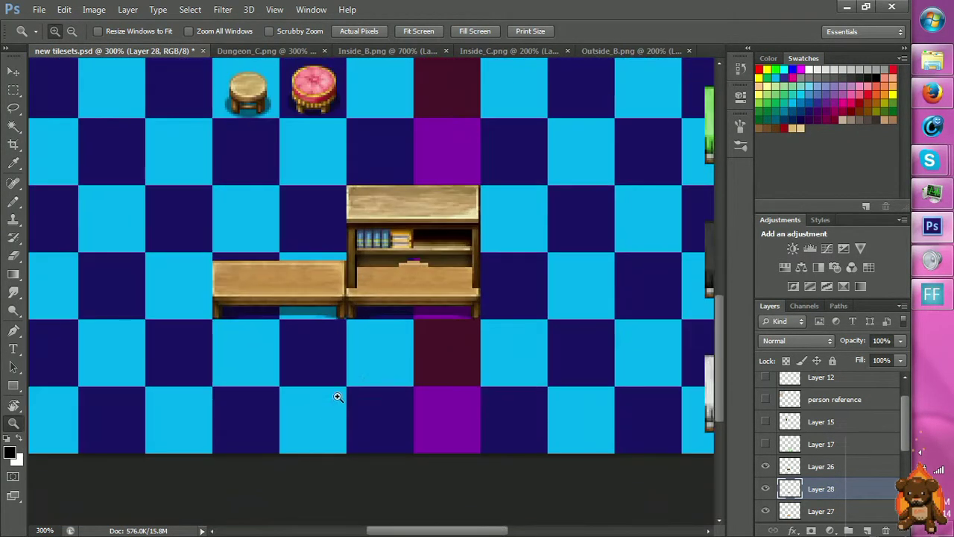
left_click(424, 347)
left_click(431, 337)
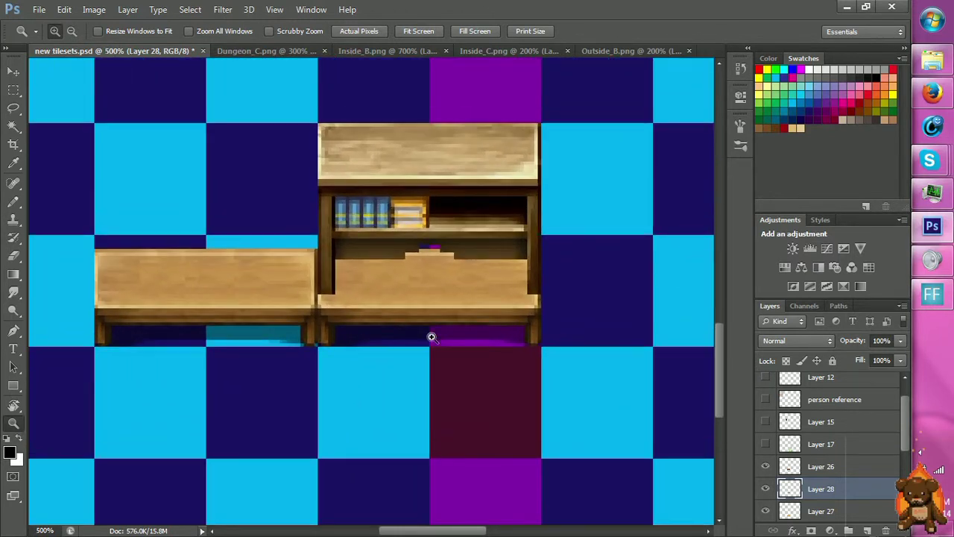
left_click(431, 337)
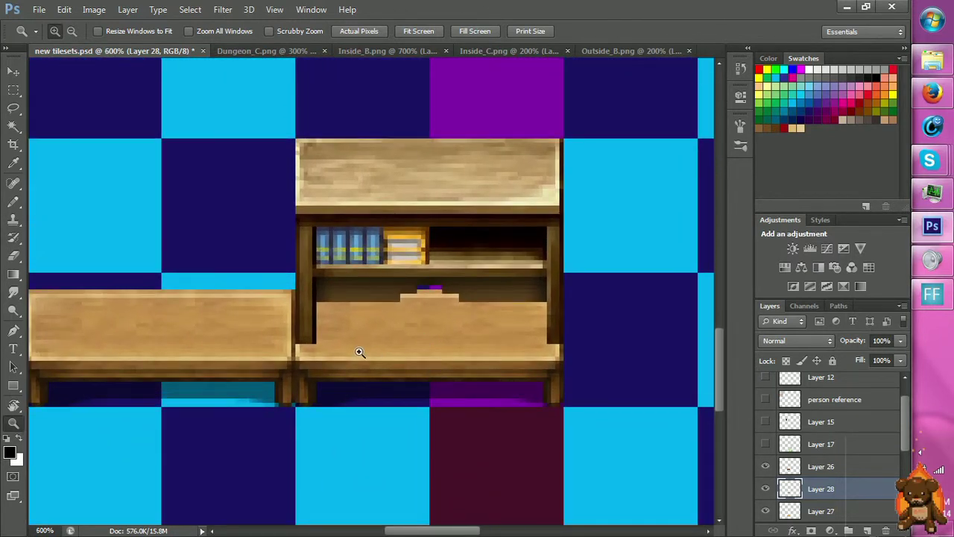
key("m")
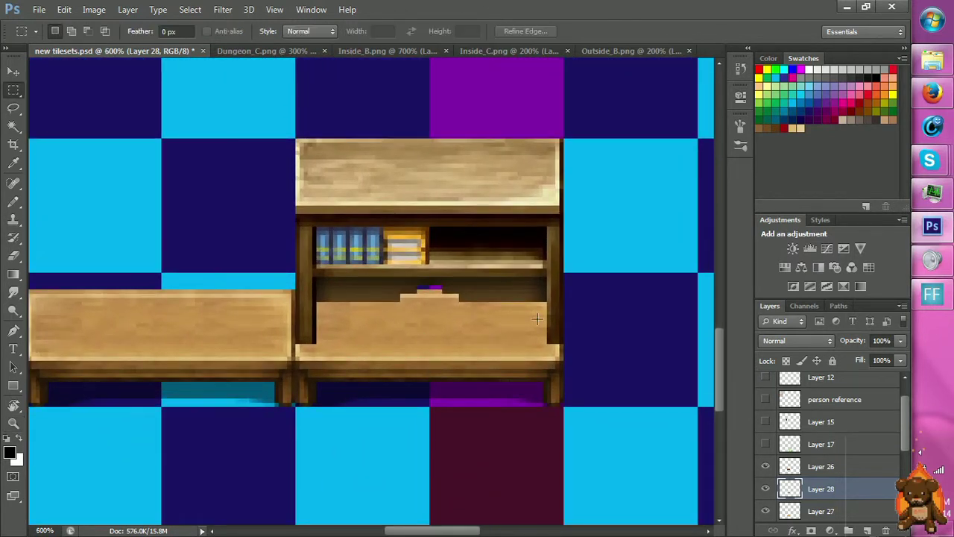
left_click(817, 510)
key("ctrl+u")
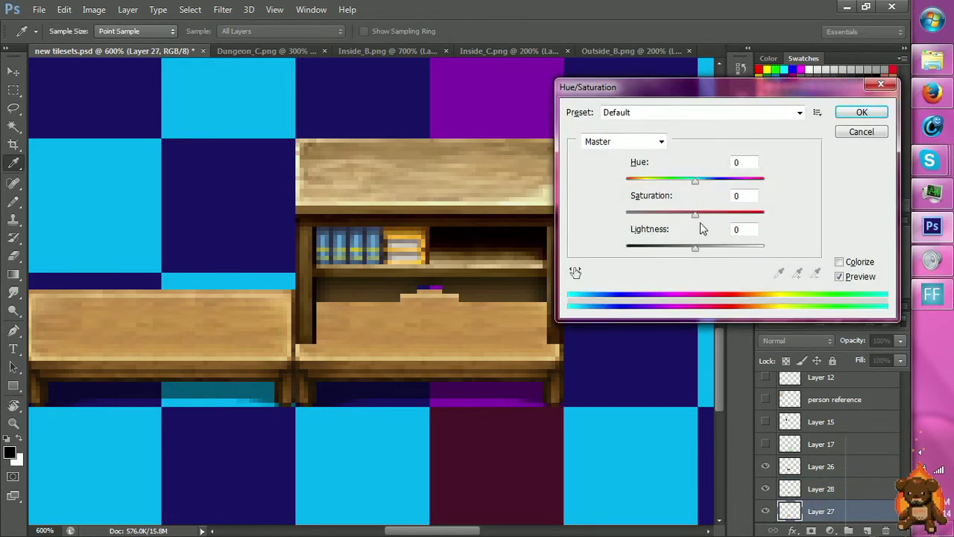
left_click(839, 262)
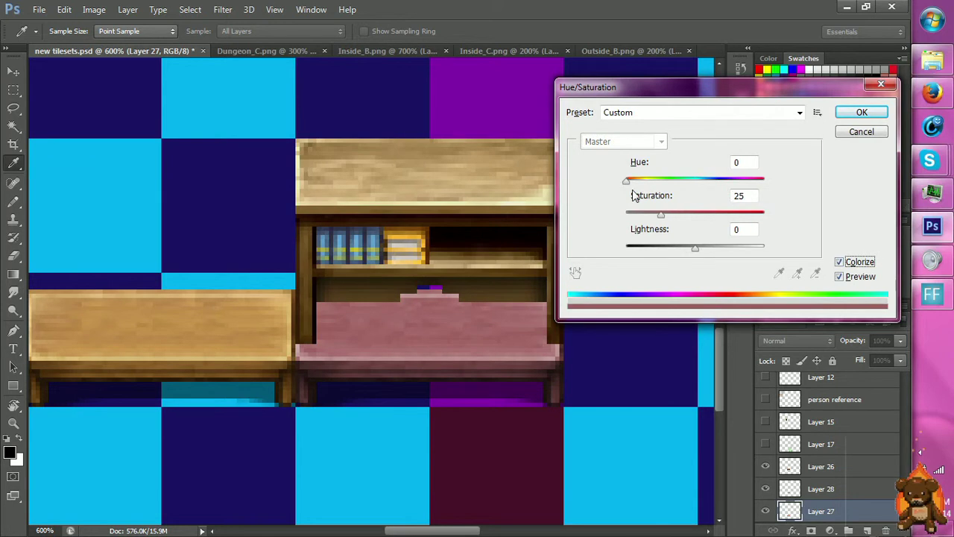
left_click_drag(627, 181, 640, 182)
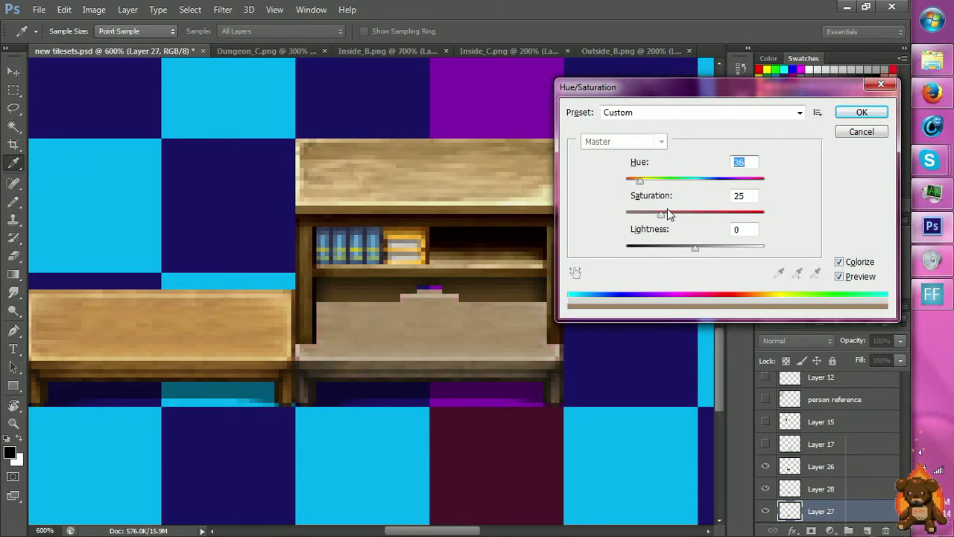
left_click_drag(661, 214, 684, 251)
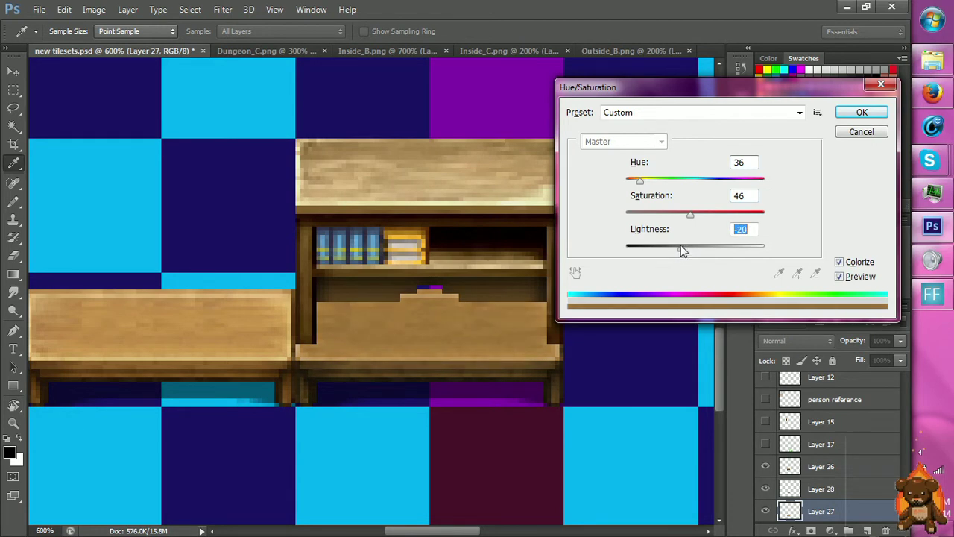
left_click_drag(694, 217, 686, 218)
left_click_drag(678, 252, 678, 252)
left_click_drag(640, 181, 645, 194)
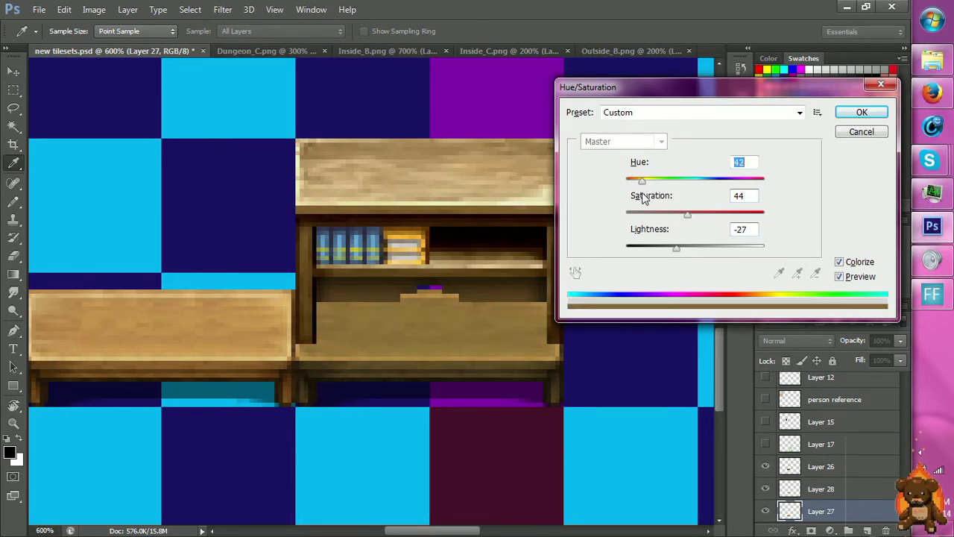
left_click_drag(682, 214, 678, 215)
left_click_drag(676, 249, 677, 248)
left_click_drag(676, 248, 667, 243)
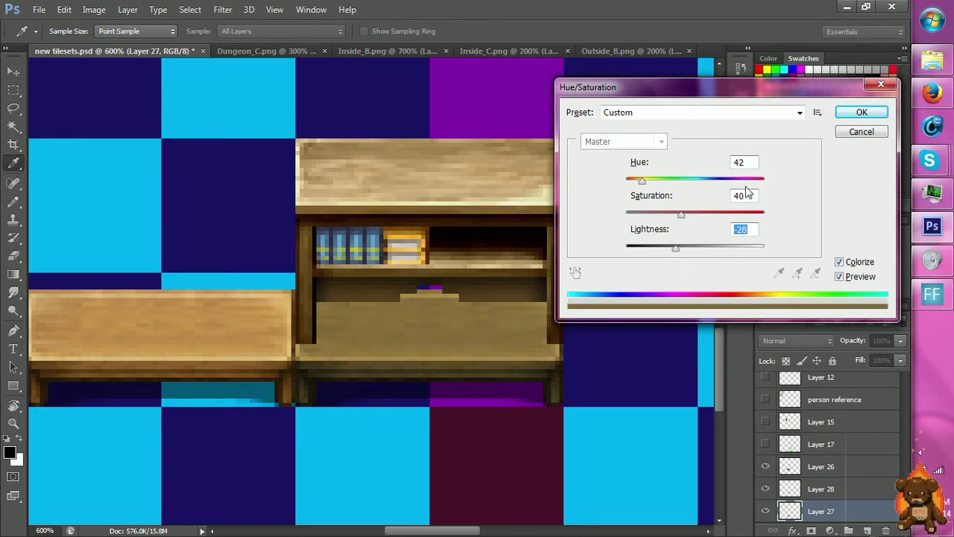
left_click(855, 132)
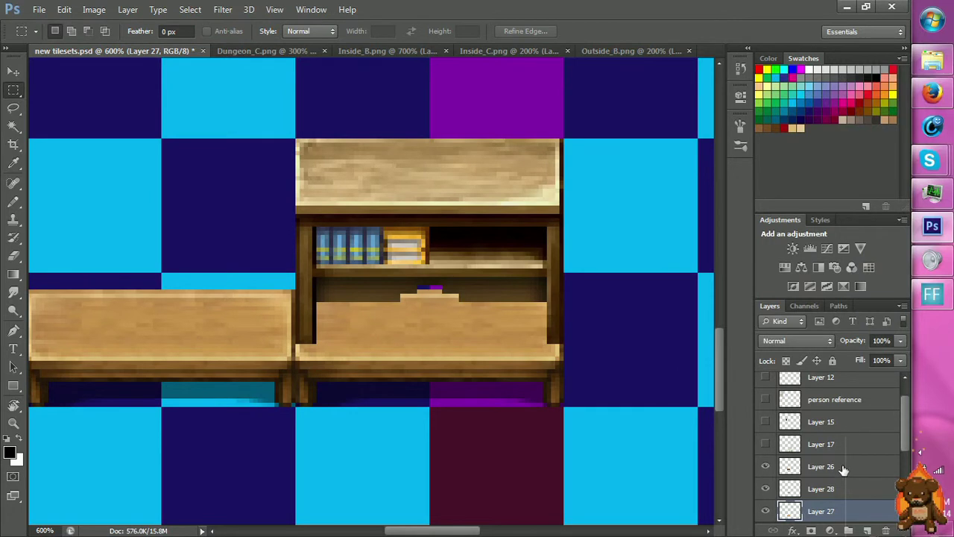
Select everything on Layer 26 except the blue and yellow books by marking the books and inverting the selection.
left_click(822, 489)
left_click(824, 467)
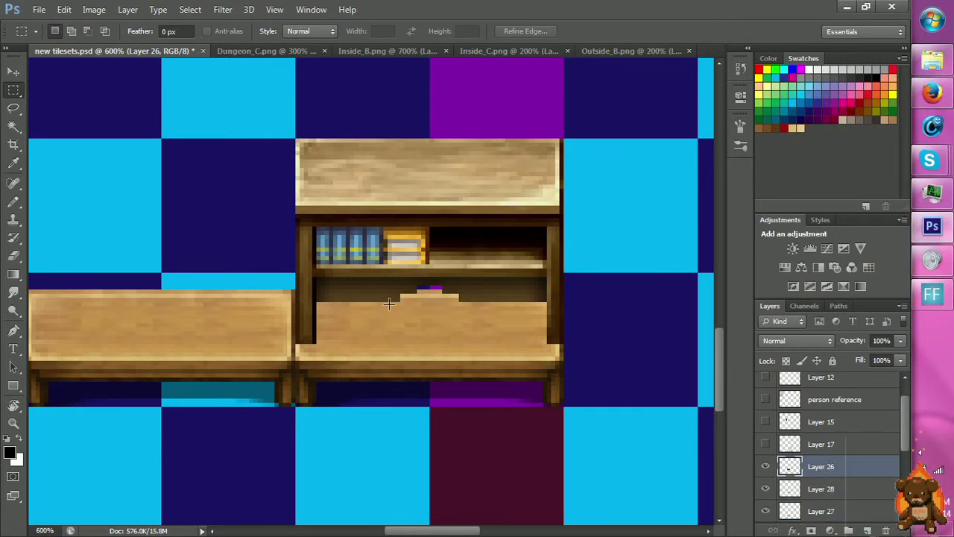
left_click(372, 276, "ctrl")
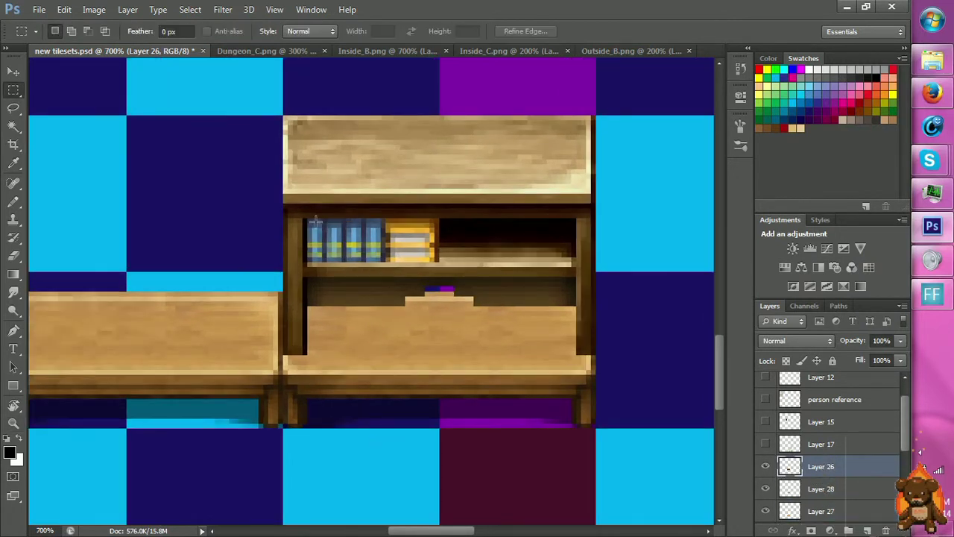
left_click_drag(308, 219, 438, 259)
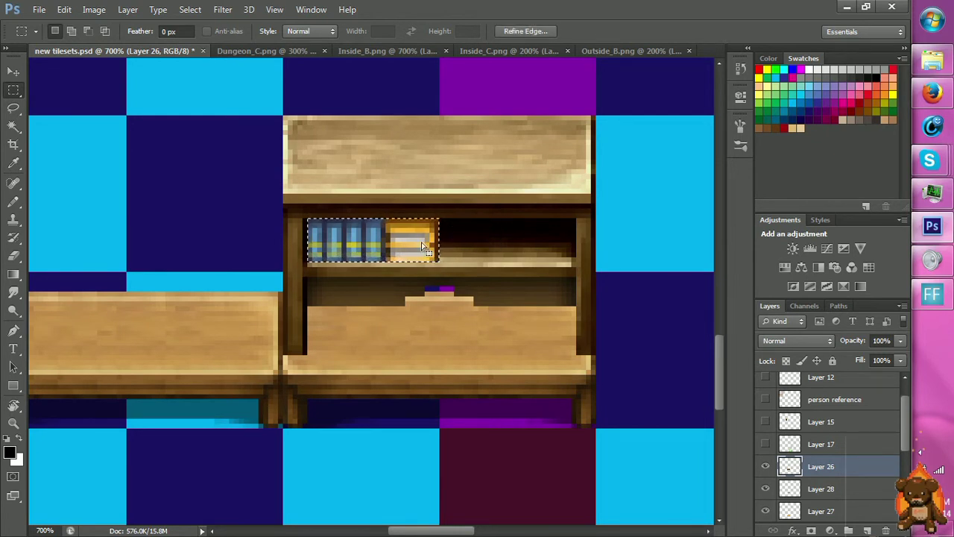
right_click(414, 243)
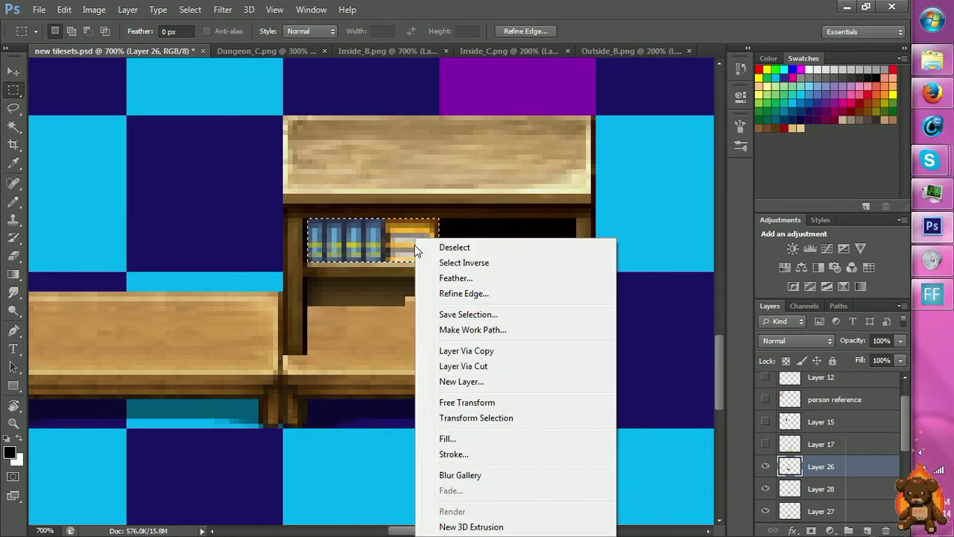
left_click(389, 377)
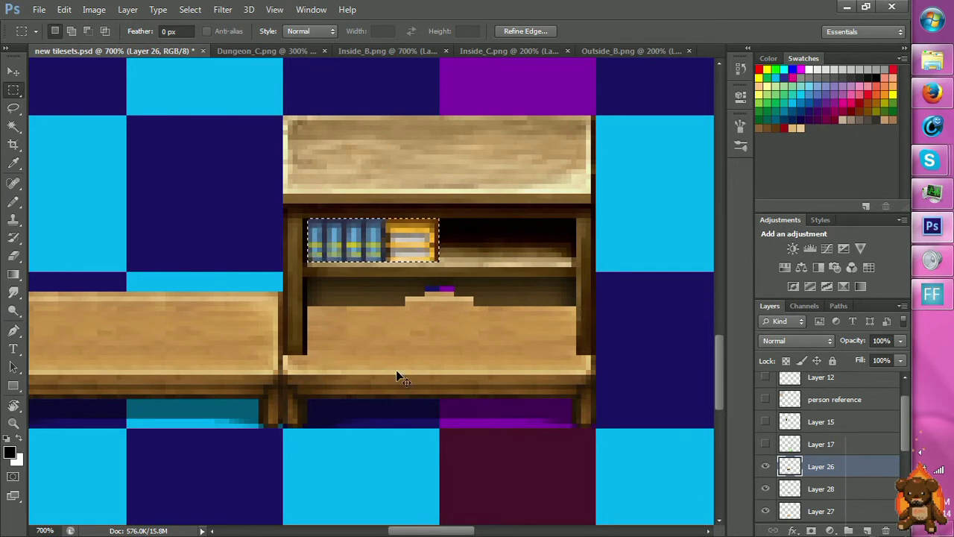
right_click(384, 310)
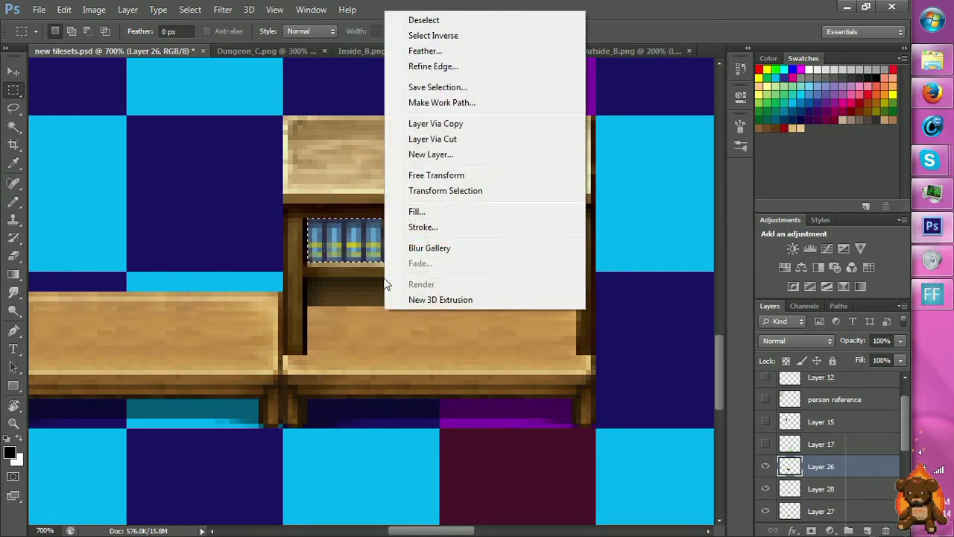
left_click(373, 206)
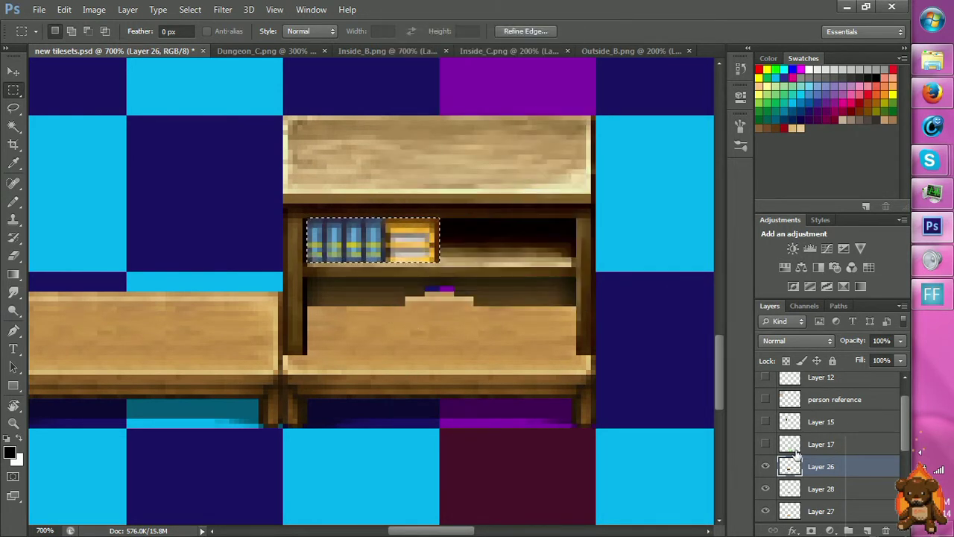
left_click(765, 466)
left_click(765, 466)
Colorize the bookshelf wood on Layer 26 with hue 38, saturation 54 and lightness +9, and clear the selection.
key("i")
key("ctrl+u")
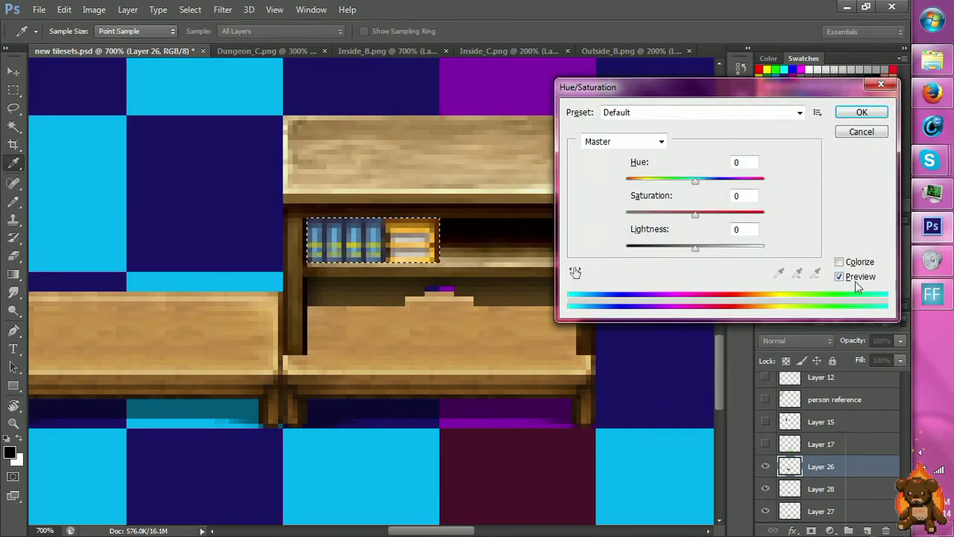
left_click(840, 261)
left_click_drag(627, 181, 637, 181)
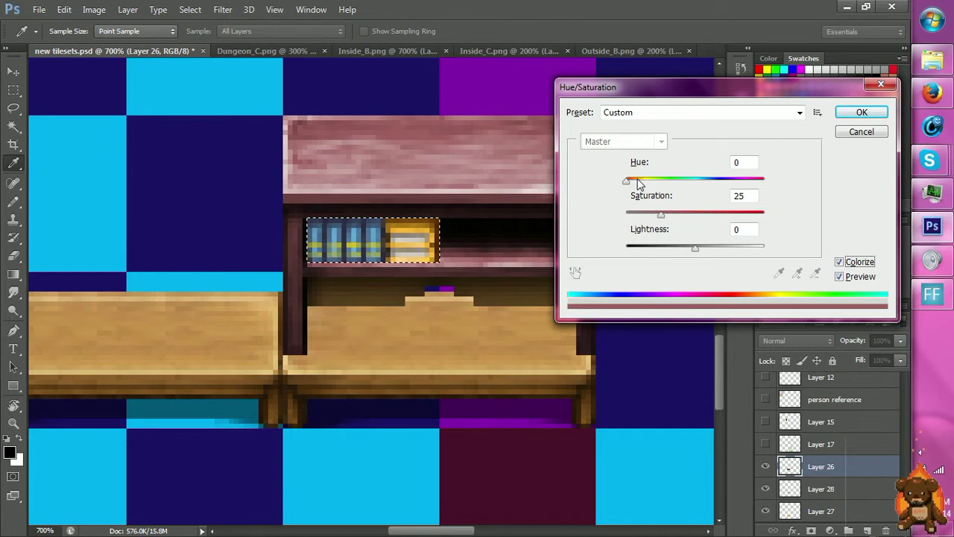
left_click_drag(668, 215, 686, 214)
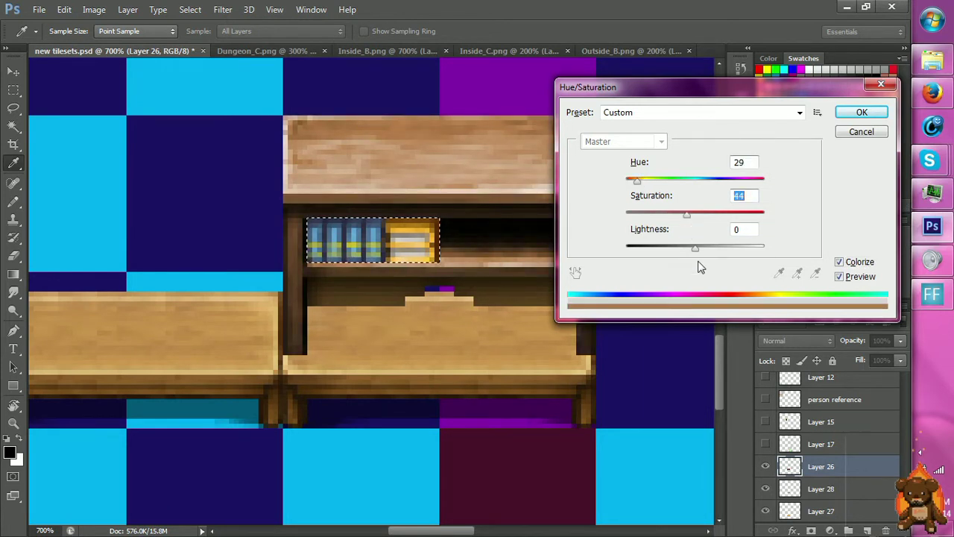
left_click_drag(695, 247, 696, 271)
left_click_drag(686, 216, 677, 216)
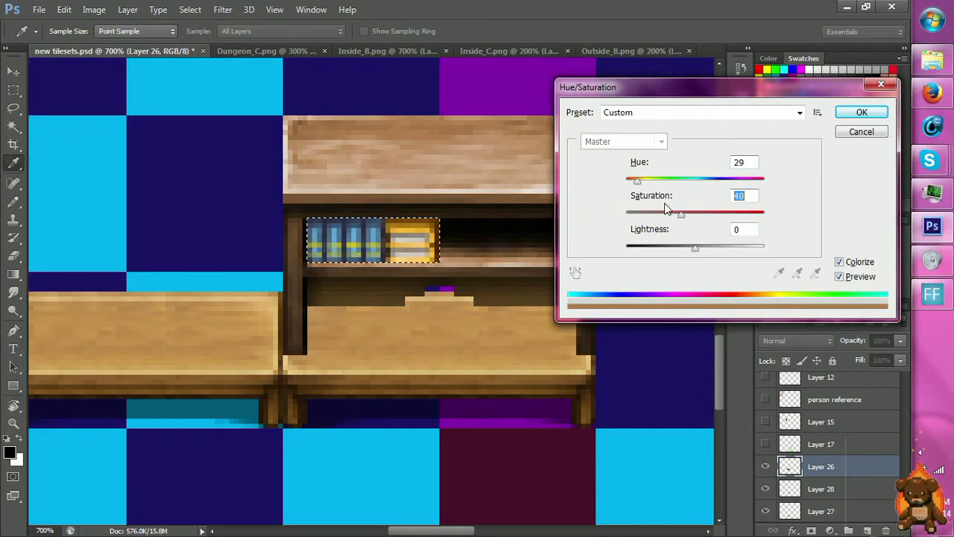
left_click_drag(637, 183, 641, 188)
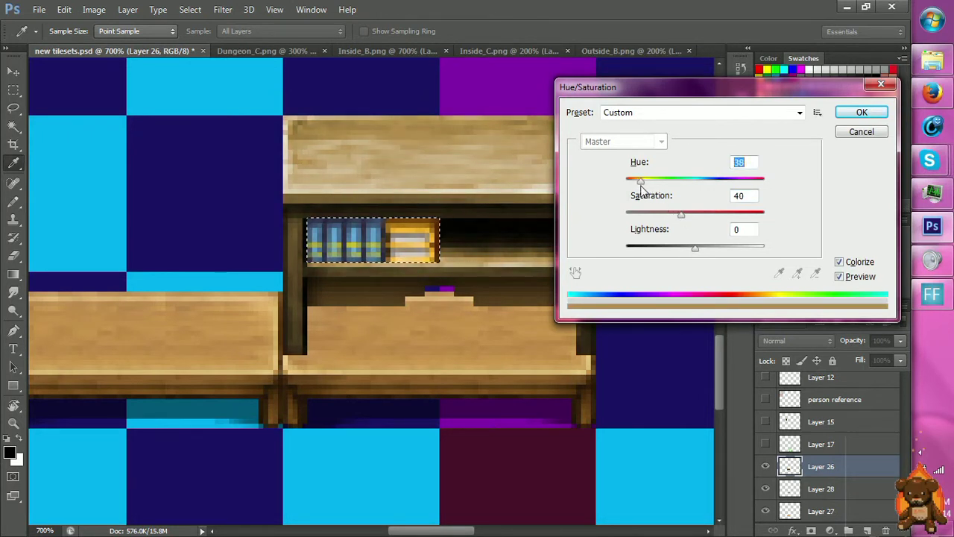
left_click_drag(680, 214, 702, 222)
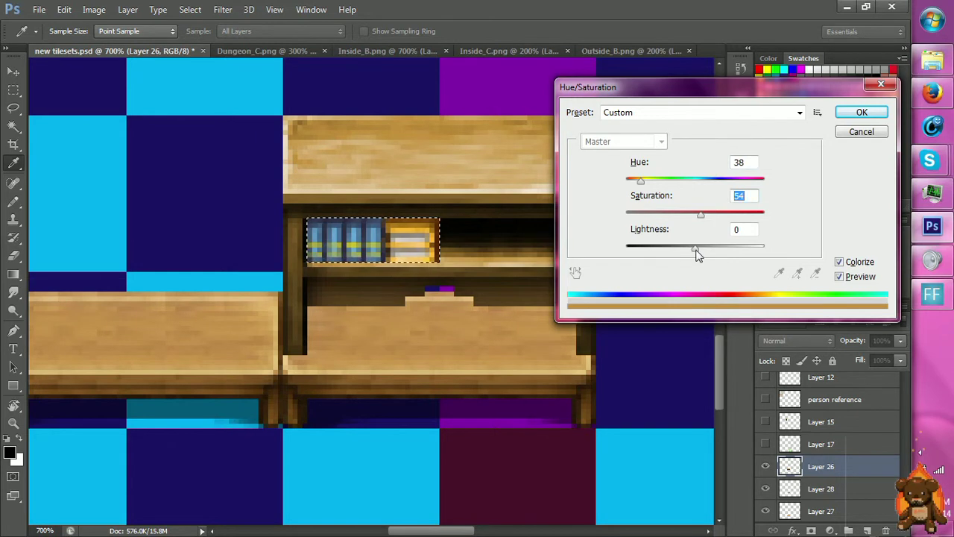
left_click_drag(695, 250, 700, 254)
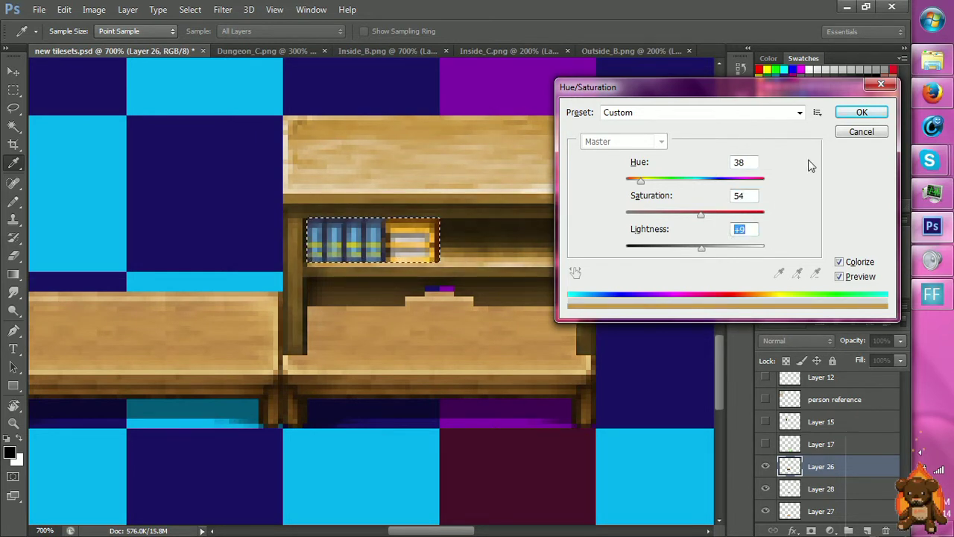
left_click(857, 114)
left_click(644, 350)
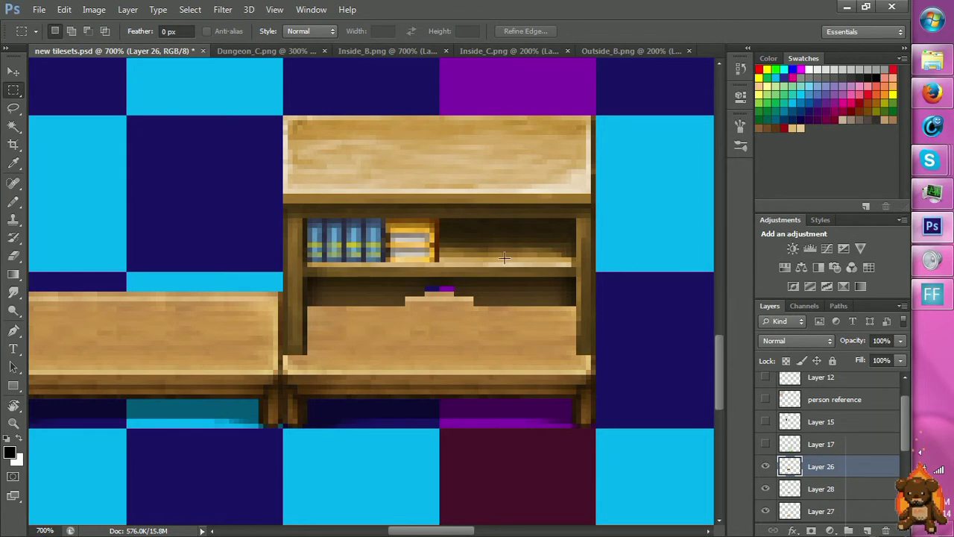
Cut the reselected blue and yellow books out of the shelf onto their own layer and place them beside the desk's upper panel.
key("ctrl+shift+d")
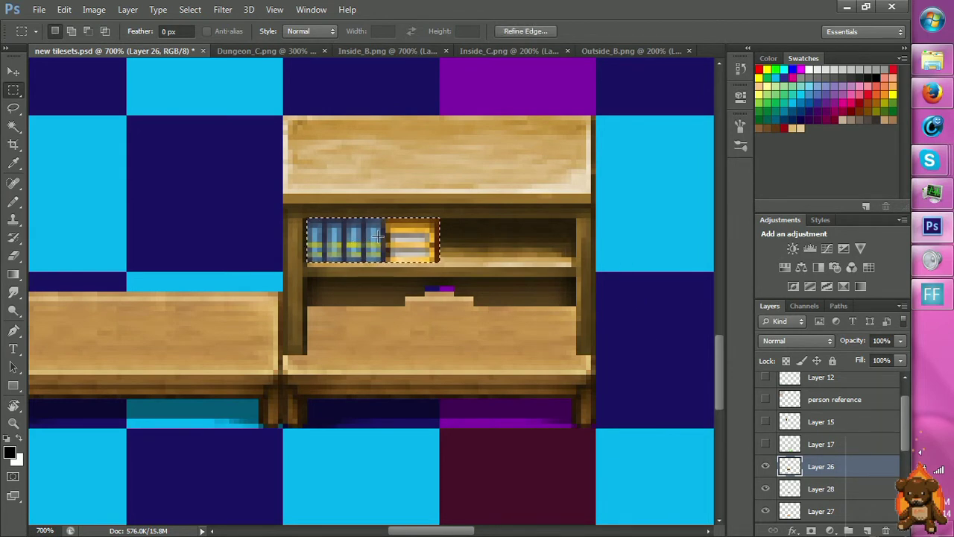
right_click(377, 236)
left_click(448, 261)
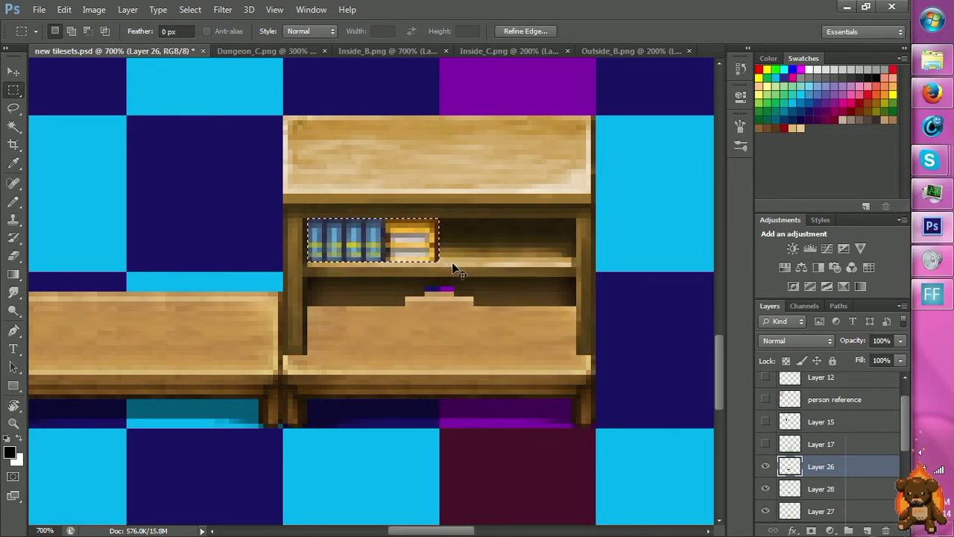
key("ctrl+x")
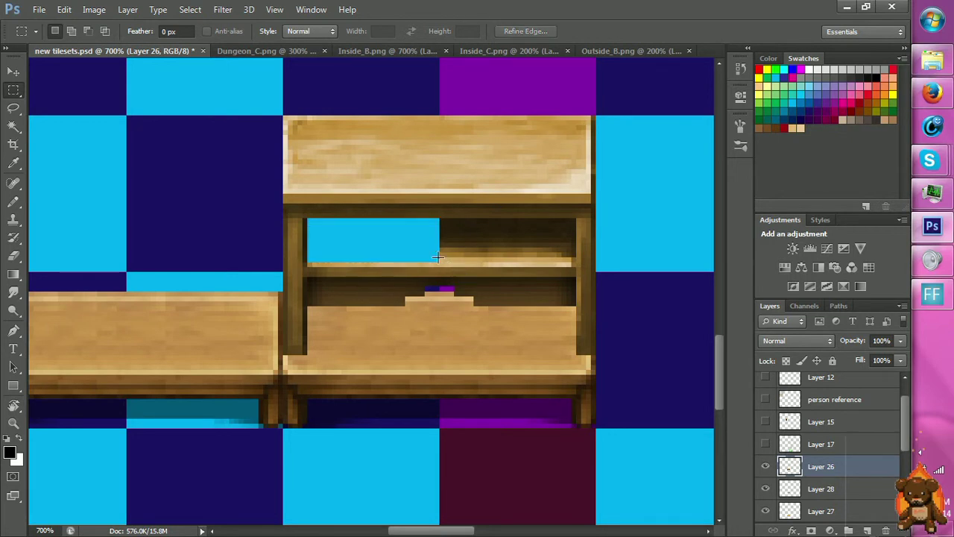
key("ctrl+v")
key("v")
left_click_drag(426, 302, 251, 183)
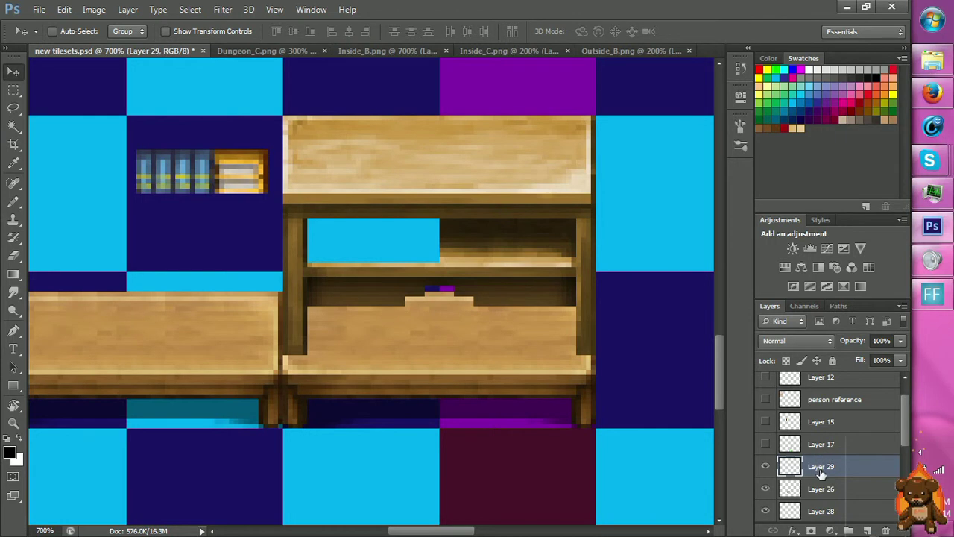
Merge the books layer and the desk layers beneath it down into Layer 25.
key("ctrl+e")
key("ctrl+e")
key("ctrl+e")
key("ctrl+e")
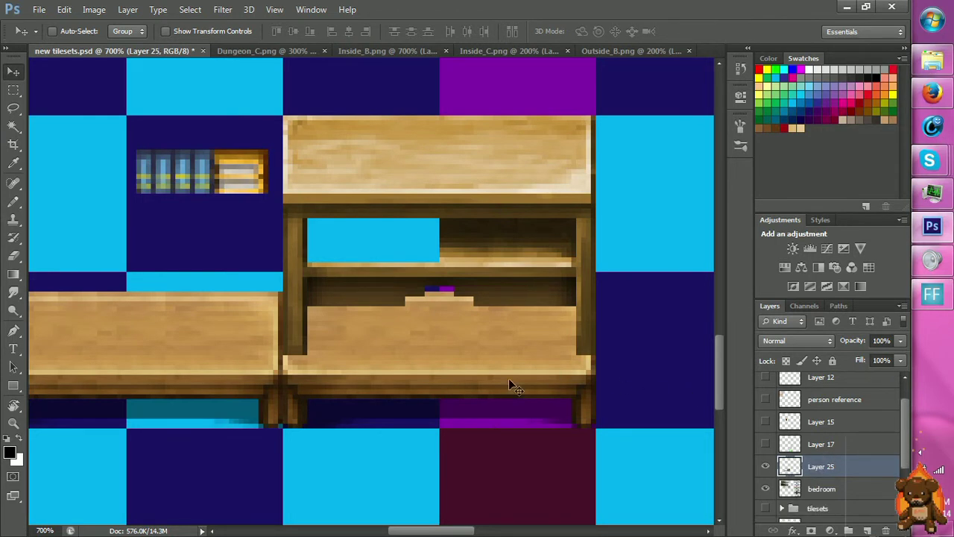
Paste the books as a separate layer above the desk and remove the merged copy beside it from Layer 25.
key("z")
left_click(502, 343, "alt")
scroll(302, 321, "up", 2)
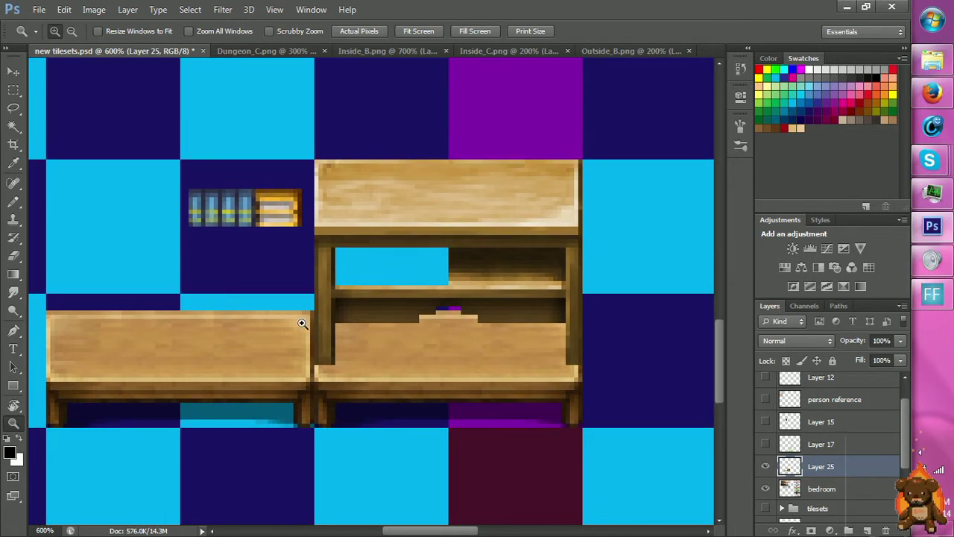
key("v")
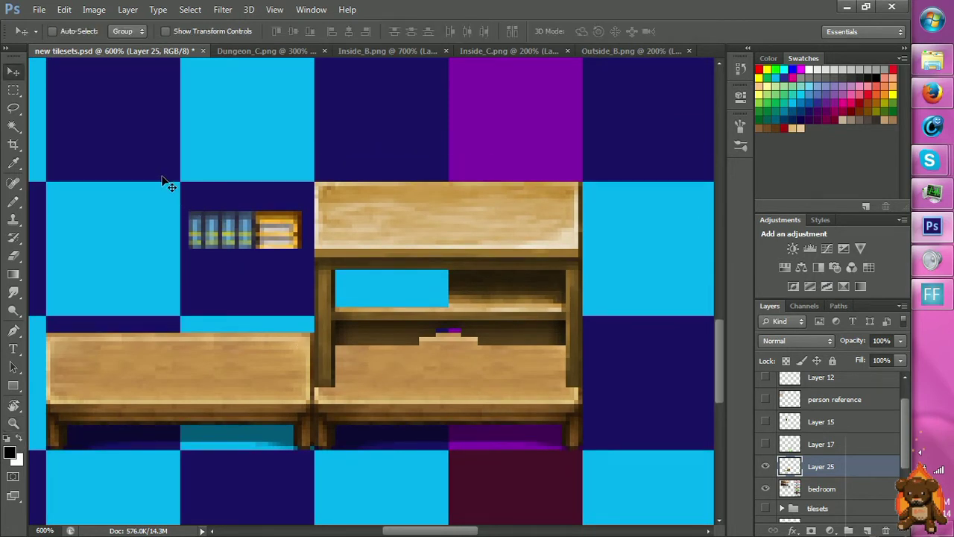
left_click_drag(164, 182, 421, 143)
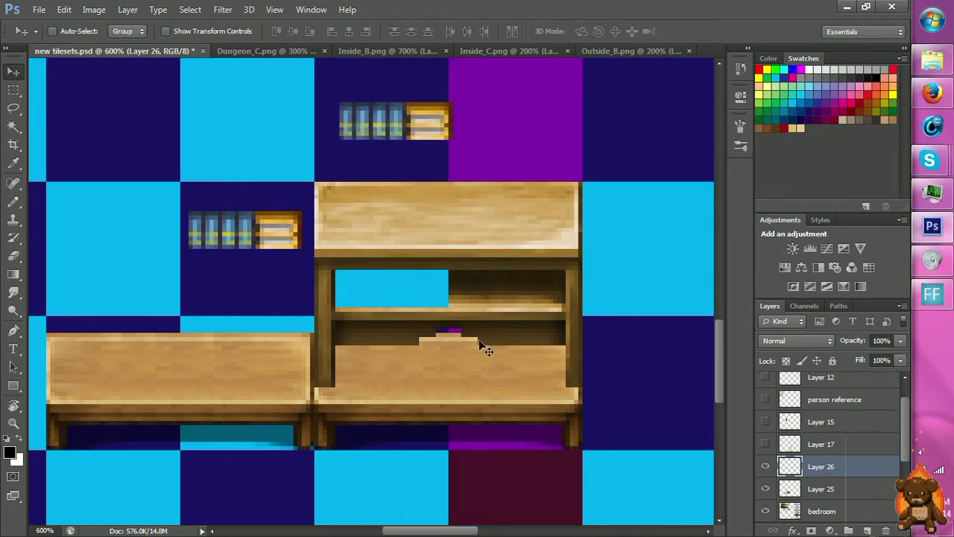
key("m")
left_click_drag(173, 202, 305, 294)
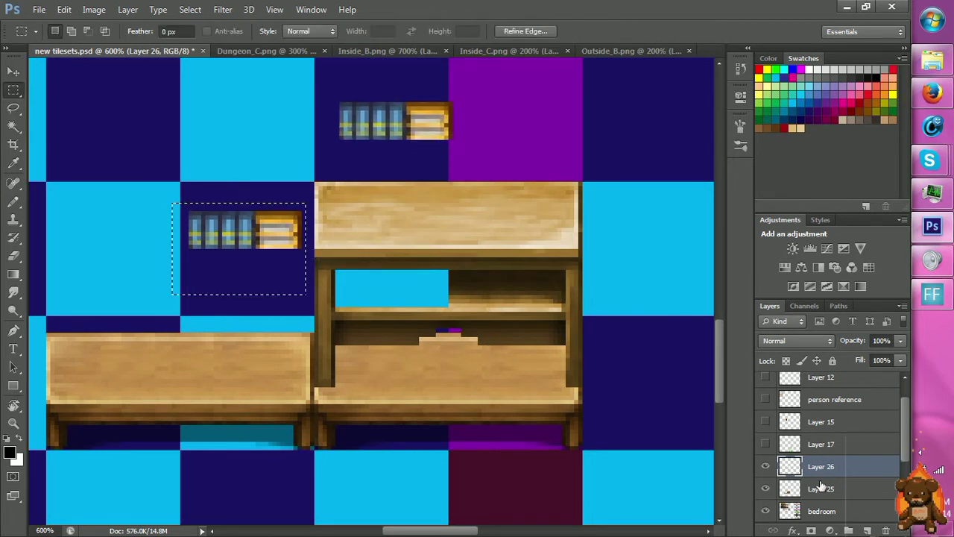
key("ctrl+x")
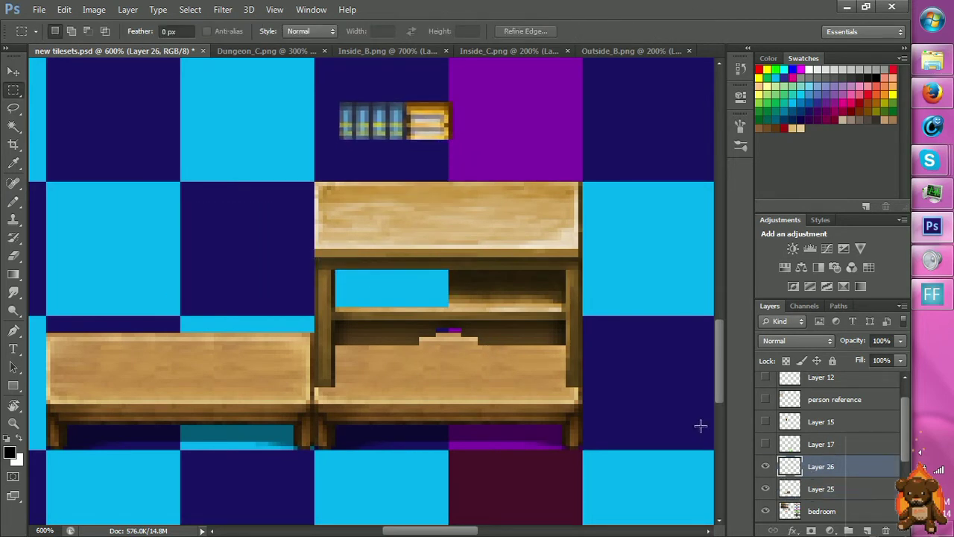
scroll(495, 351, "down", 1)
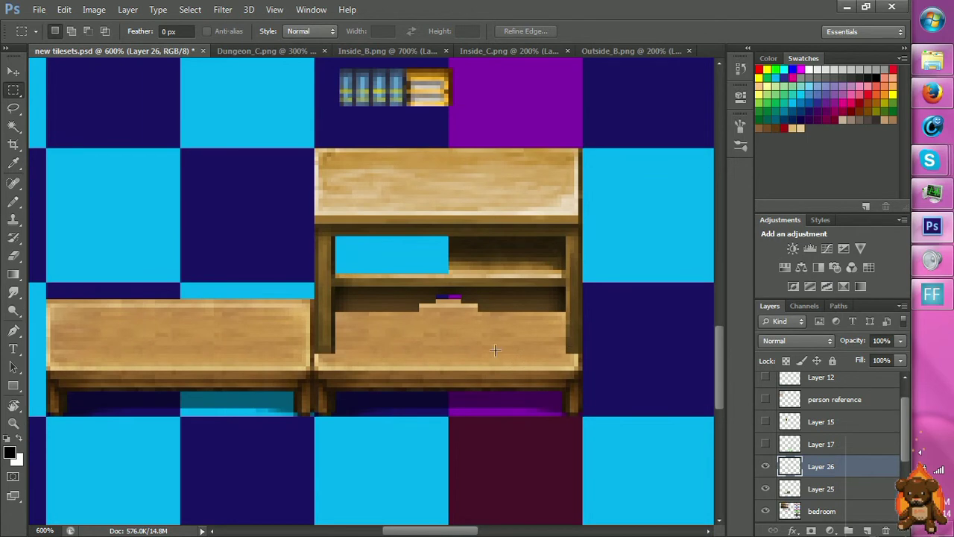
left_click(97, 10)
mouse_move(123, 42)
left_click(334, 44)
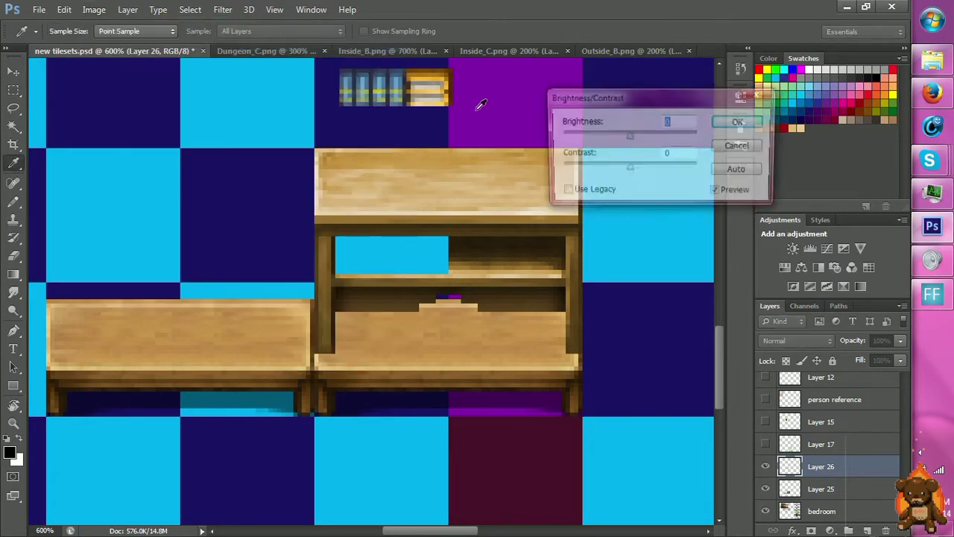
left_click_drag(643, 172, 660, 170)
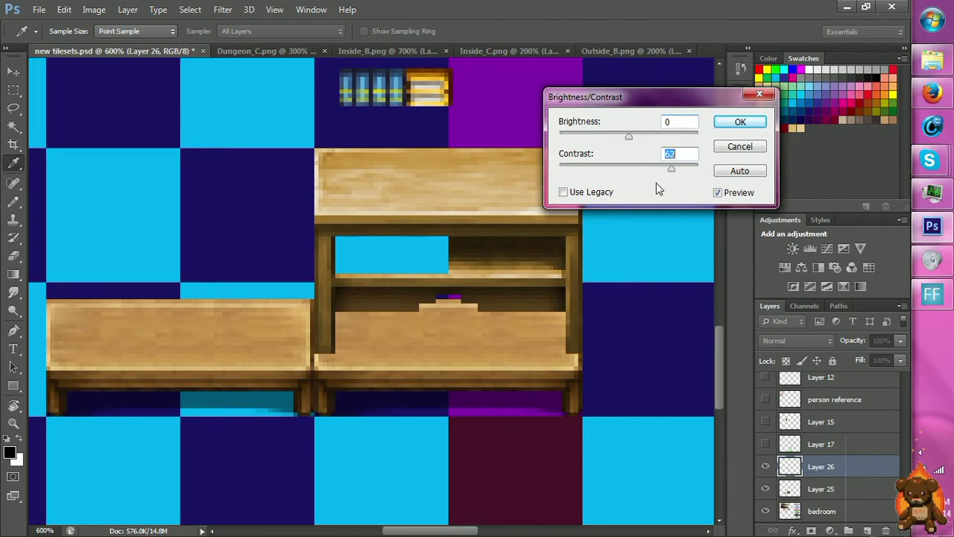
left_click_drag(629, 138, 606, 133)
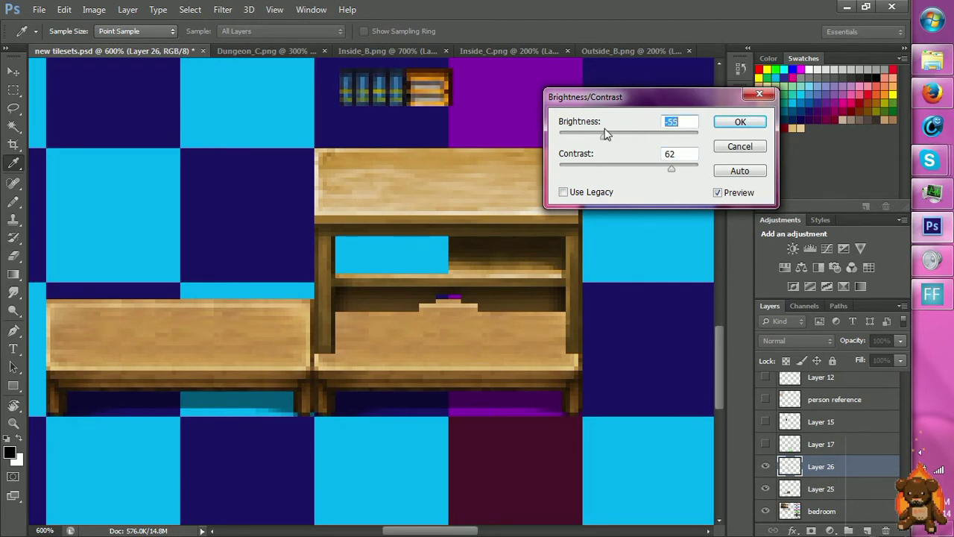
left_click(740, 147)
Adjust the wooden desks on Layer 25 with brightness -8 and contrast about 10.
left_click(829, 492)
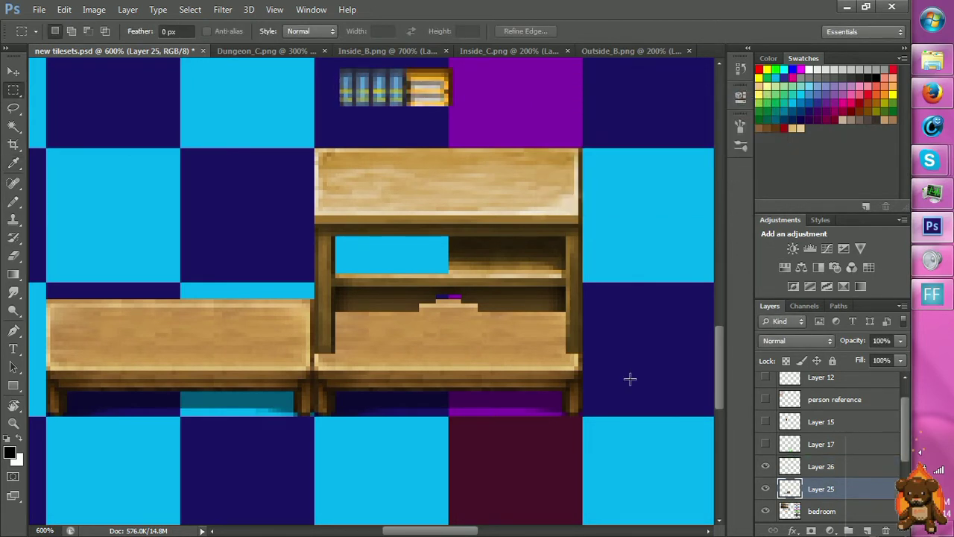
left_click(94, 9)
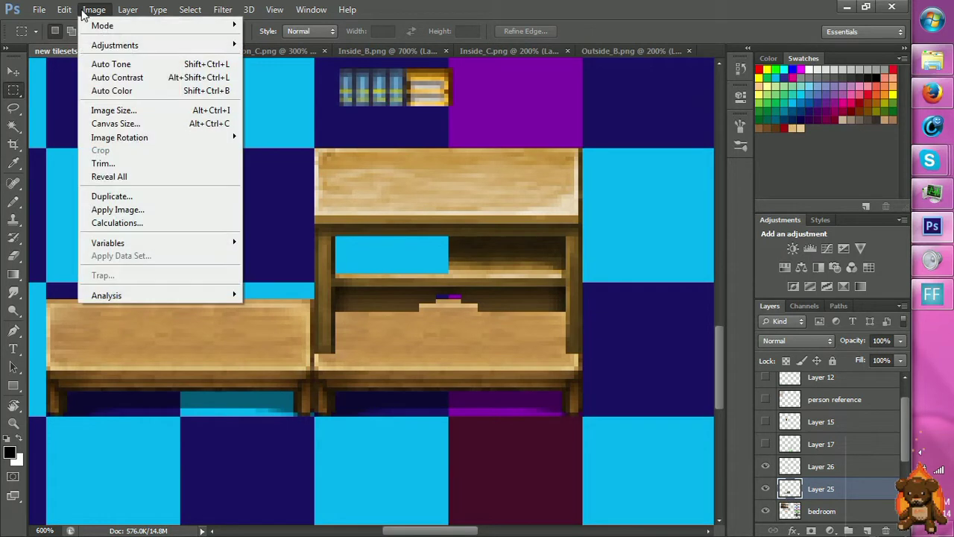
mouse_move(87, 46)
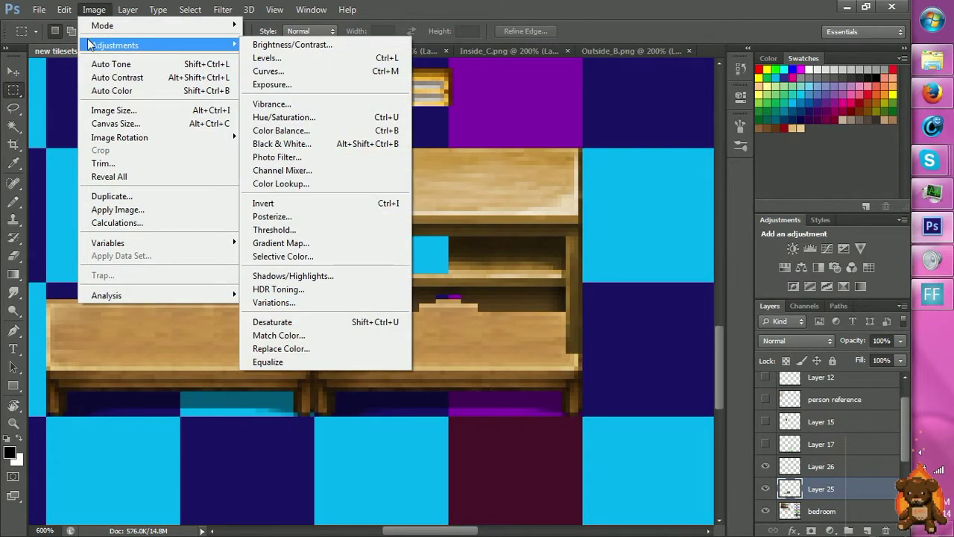
mouse_move(64, 11)
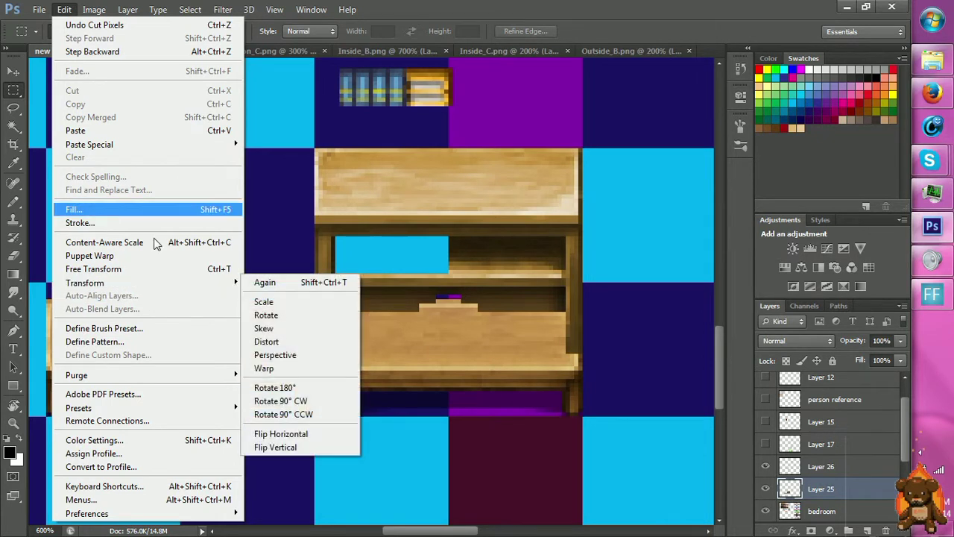
mouse_move(94, 9)
mouse_move(144, 45)
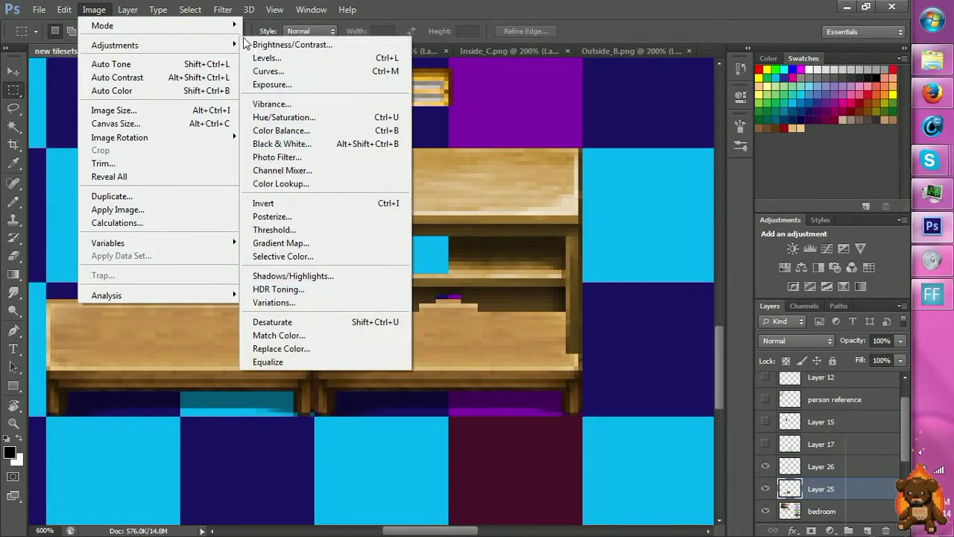
left_click(254, 47)
left_click(647, 170)
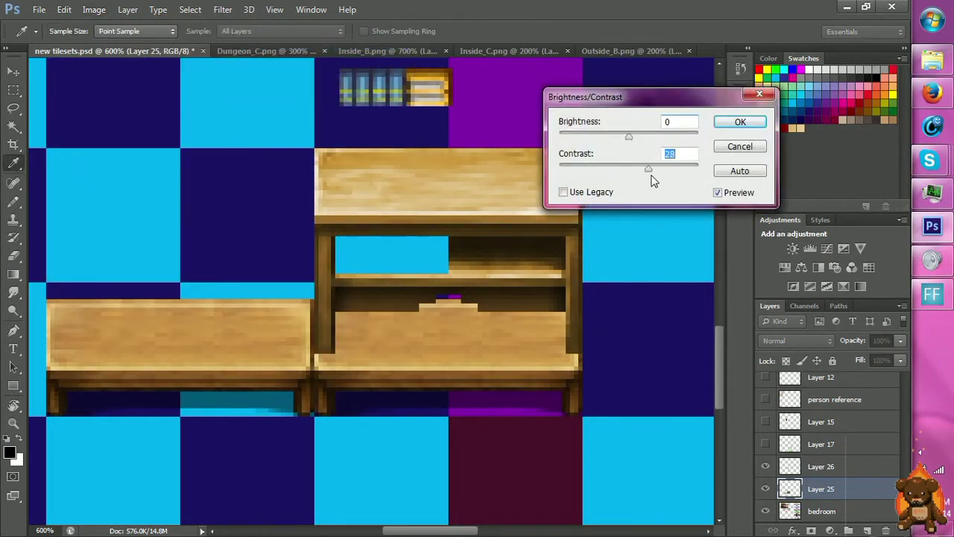
left_click(656, 178)
left_click_drag(629, 137, 614, 137)
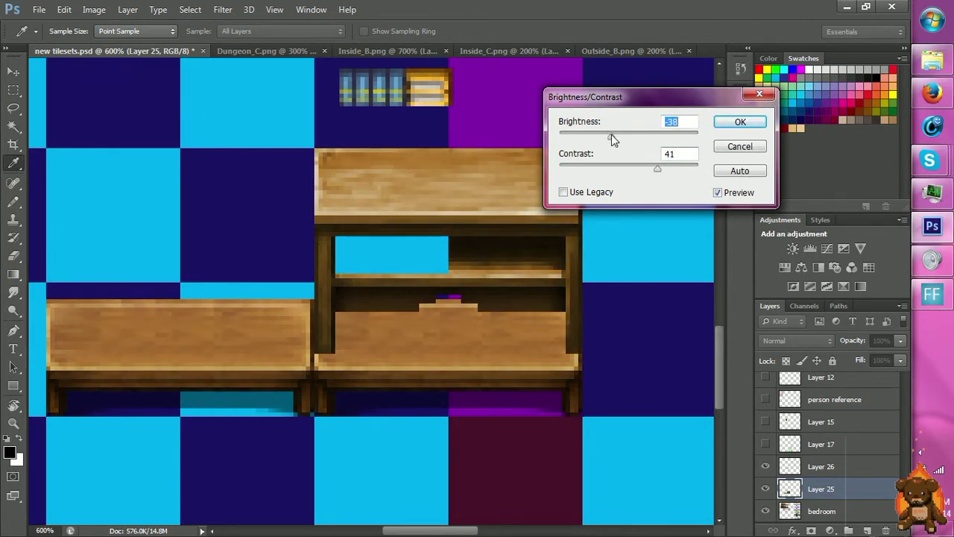
mouse_move(671, 172)
left_mouse_down()
mouse_move(686, 185)
mouse_move(663, 172)
left_mouse_up()
left_click_drag(644, 160, 621, 147)
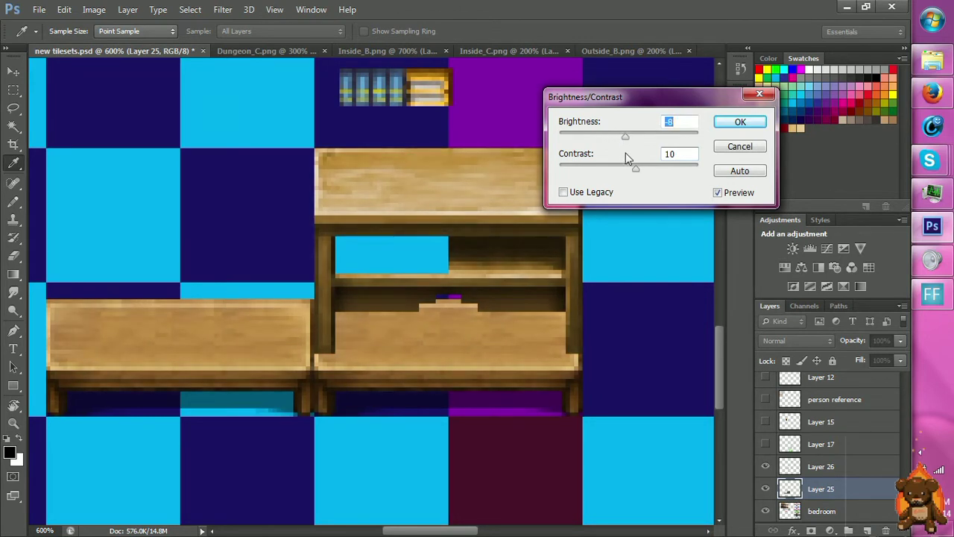
left_click(637, 170)
left_click(737, 121)
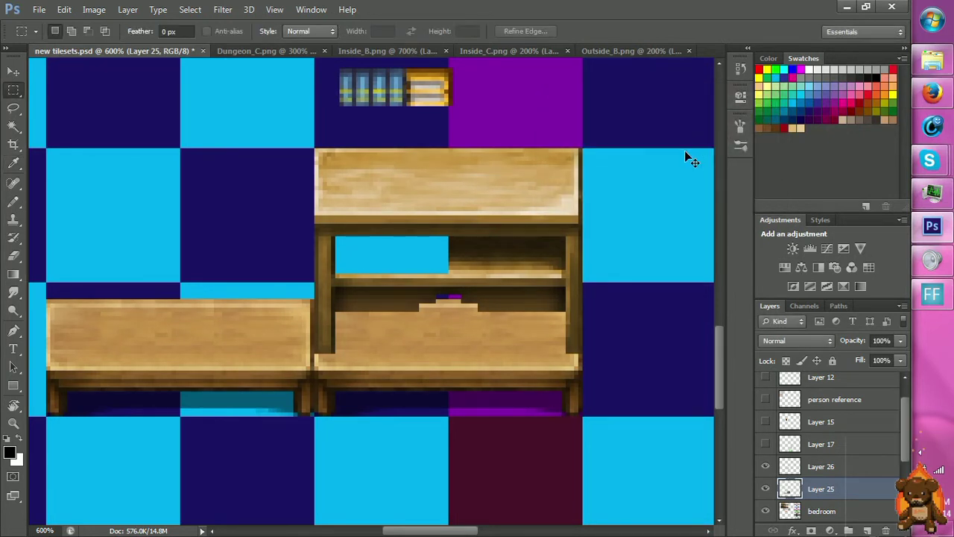
Compare the light desks' wood colour with the dressers and chairs across the whole tileset and close up.
key("z")
left_click(420, 401, "alt")
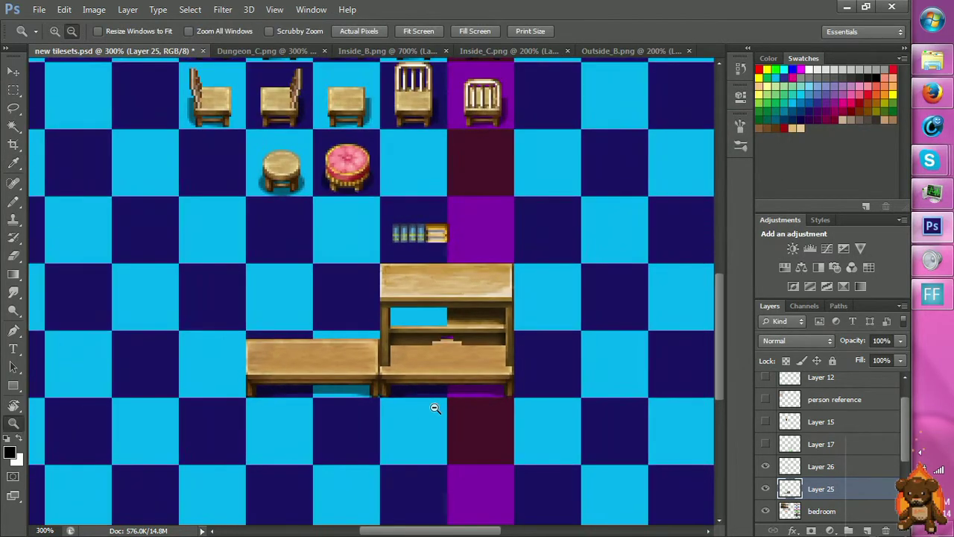
left_click(434, 408, "alt")
left_click(457, 373, "alt")
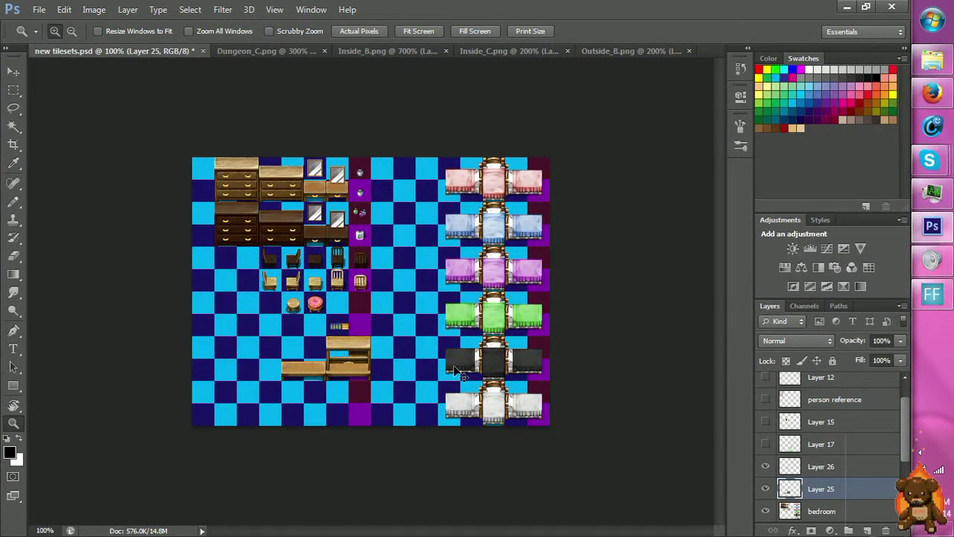
left_click(345, 367)
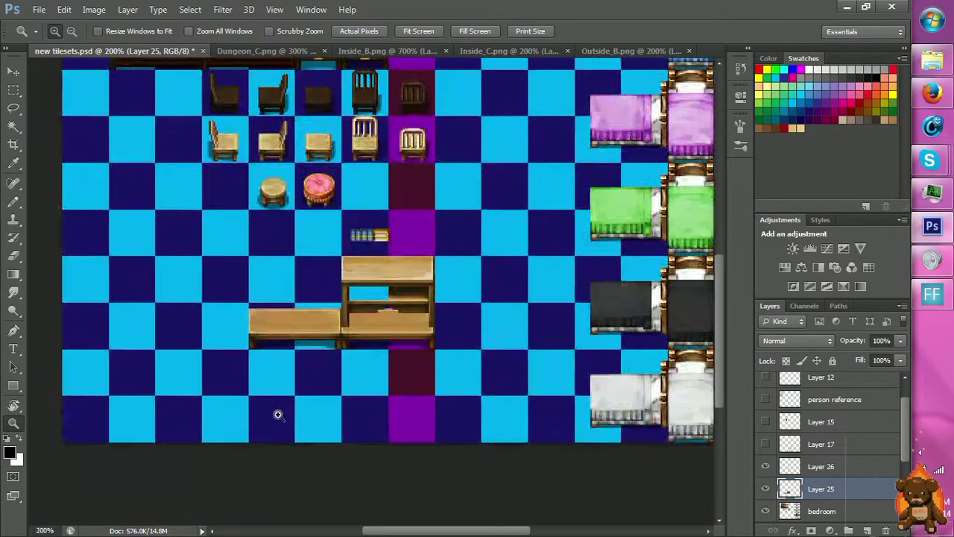
left_click(277, 410)
left_click(375, 326)
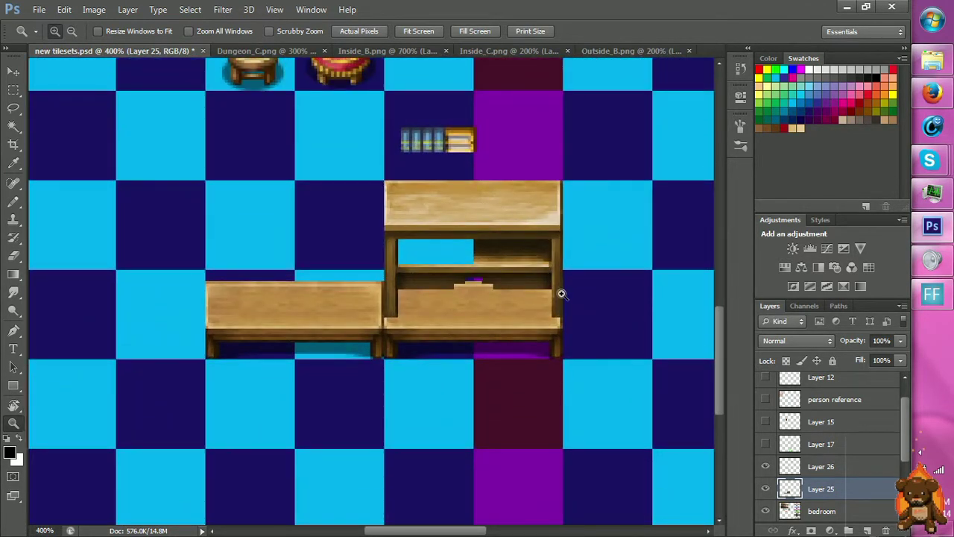
scroll(565, 292, "up", 1)
Duplicate both light desks from Layer 25 onto a new layer and align the copies on the tiles directly left of the originals.
key("m")
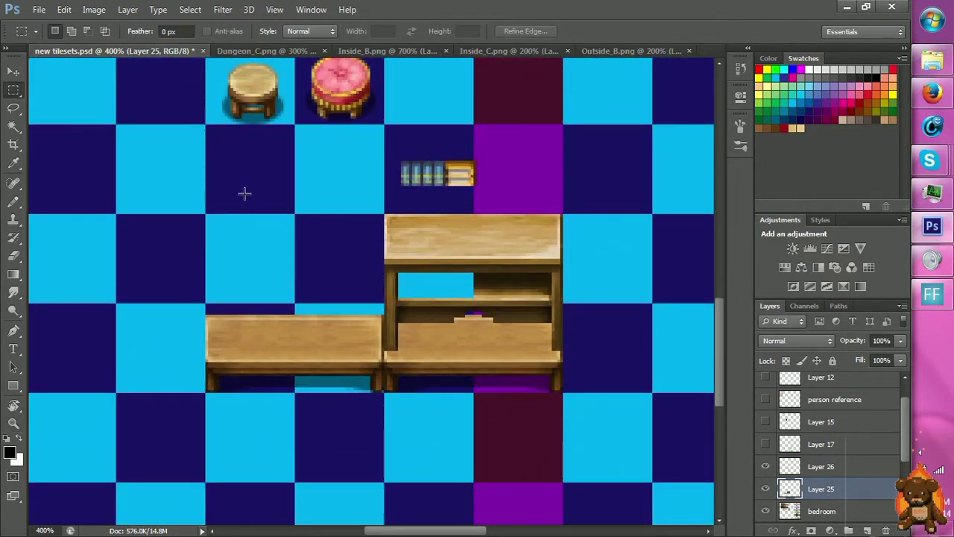
left_click_drag(206, 206, 599, 431)
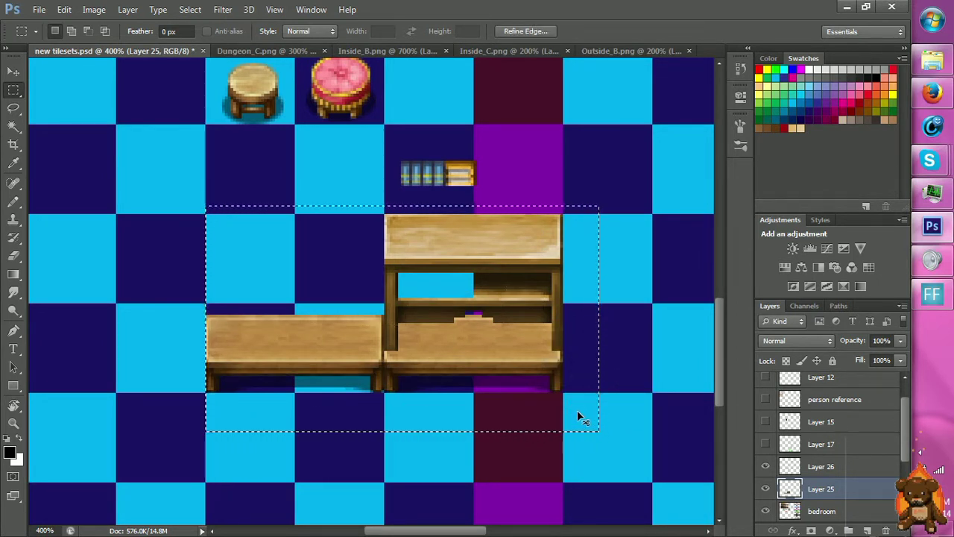
key("ctrl+j")
left_click_drag(585, 415, 319, 351)
key("space")
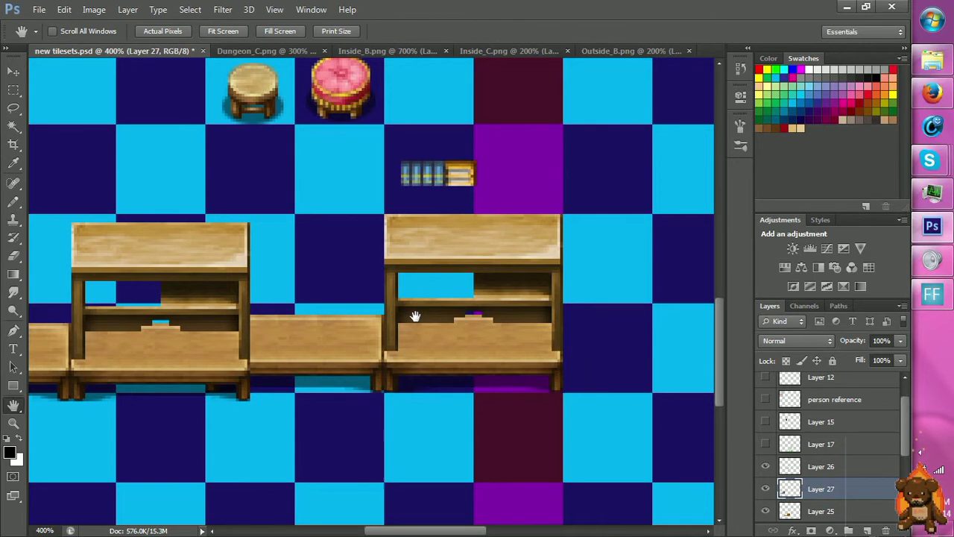
left_click_drag(415, 316, 571, 308)
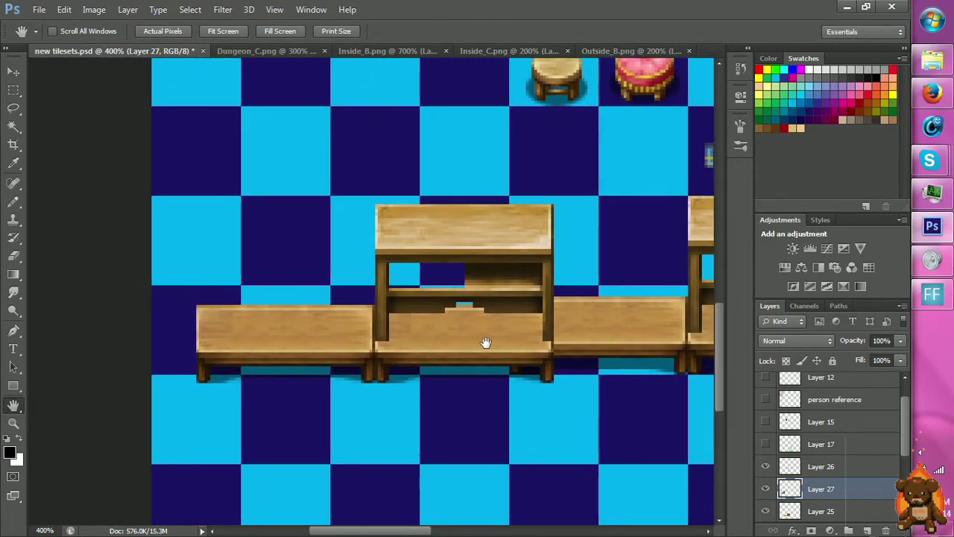
left_click_drag(500, 345, 450, 331)
Colorize the duplicated desks dark brown with hue 33, saturation 47 and lightness -46.
key("ctrl+u")
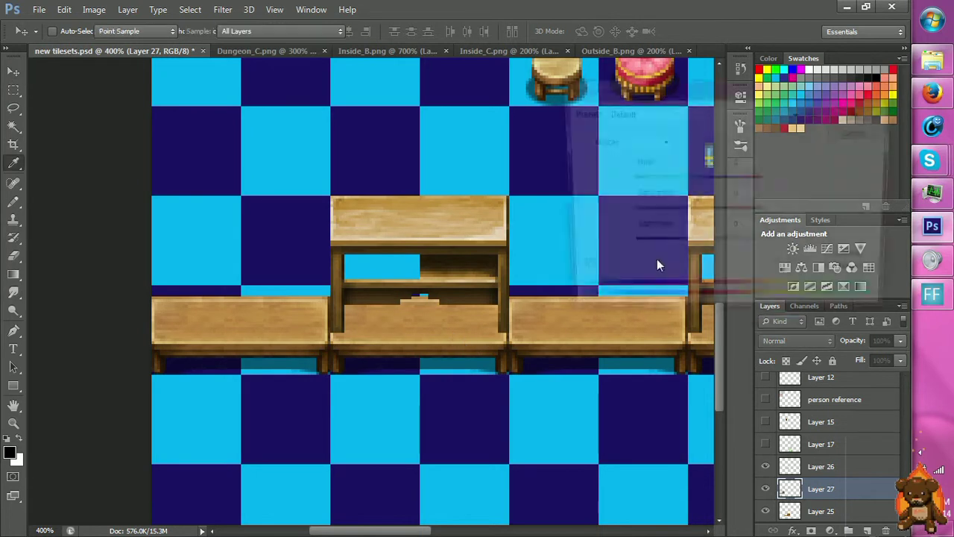
left_click(839, 262)
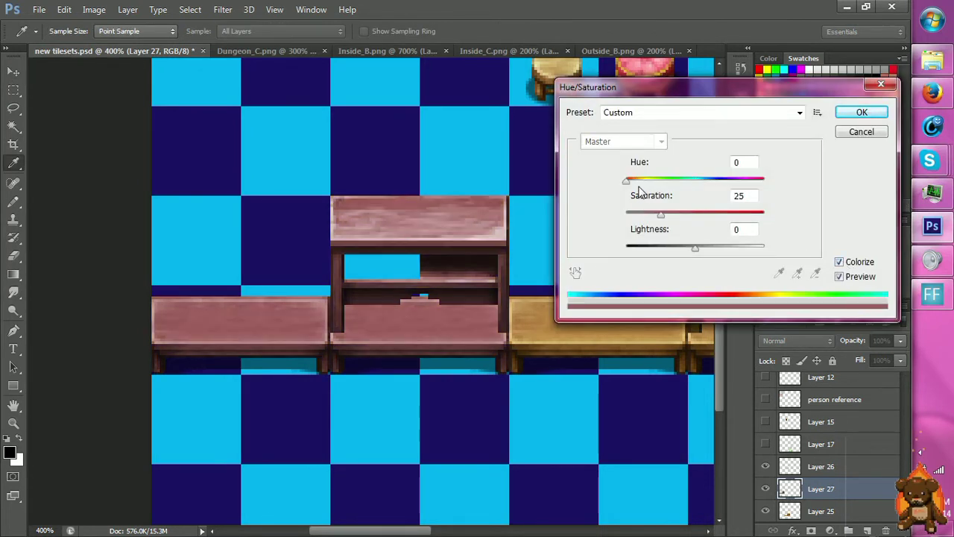
left_click_drag(627, 181, 638, 181)
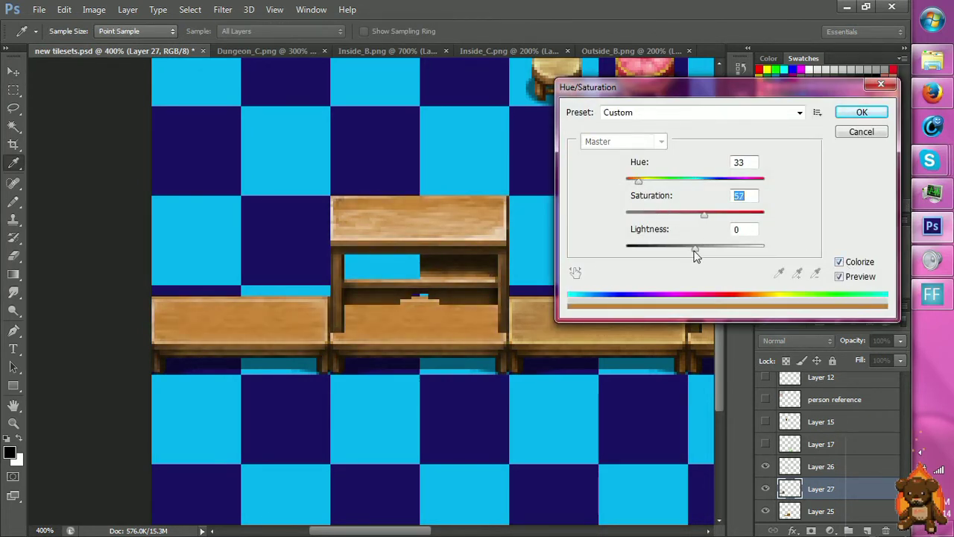
left_click_drag(694, 252, 664, 251)
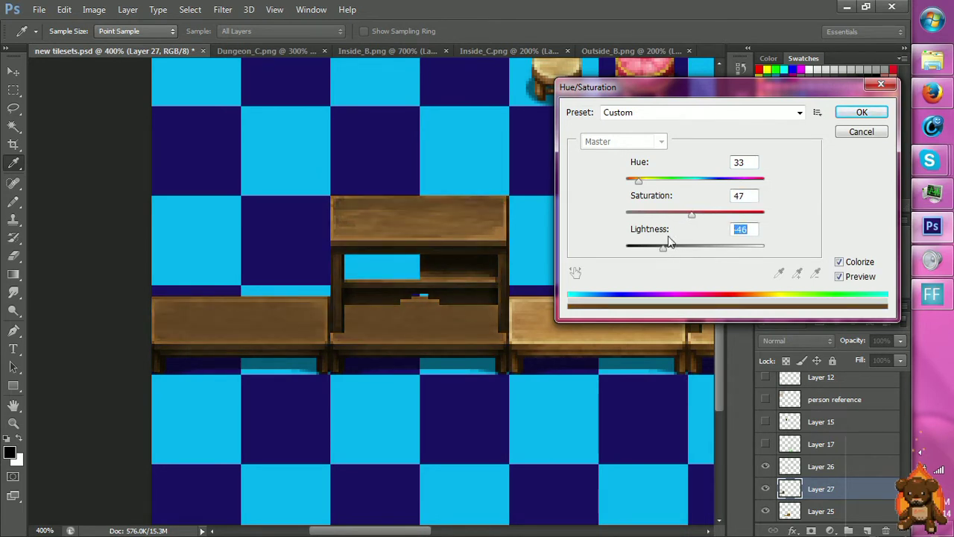
left_click(861, 110)
Raise the dark desks' contrast to 69 with brightness at 0.
left_click(94, 9)
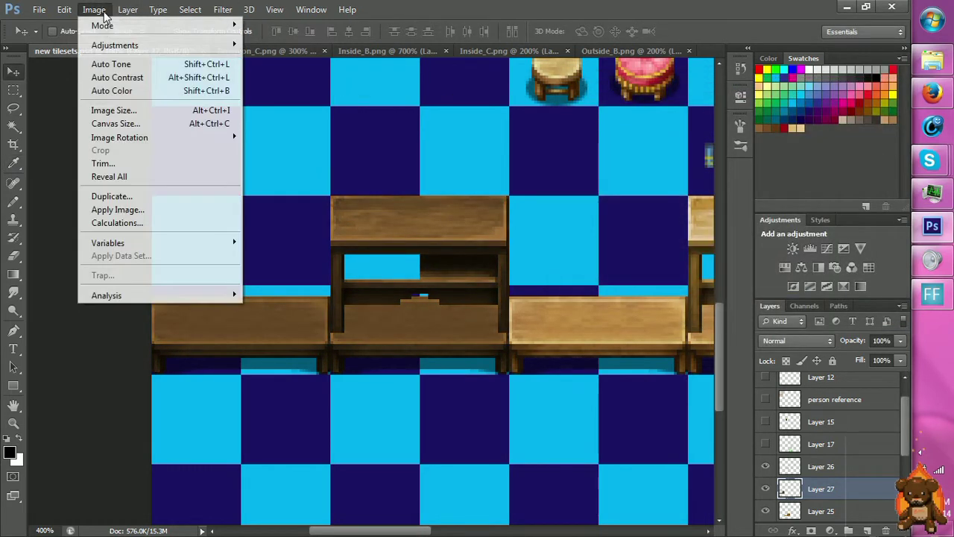
mouse_move(160, 48)
left_click(260, 45)
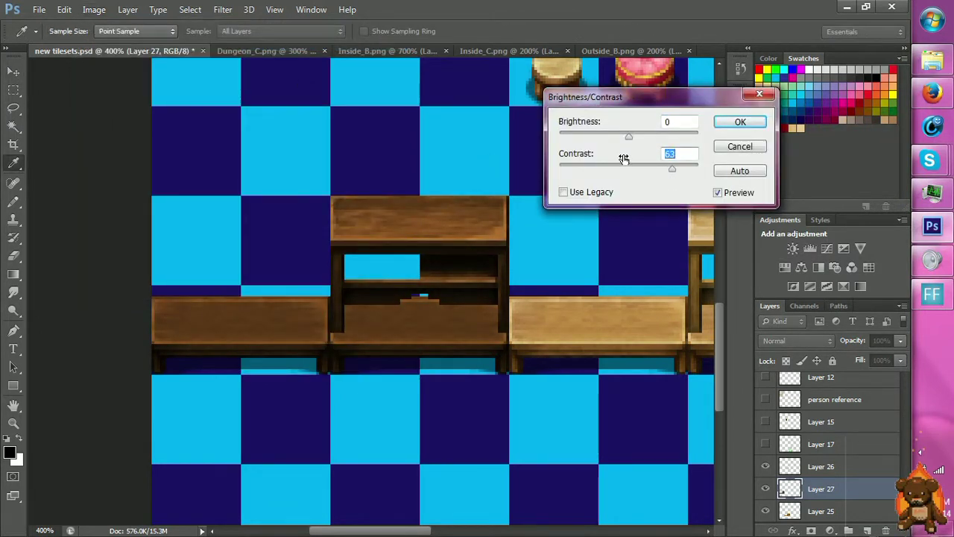
left_click_drag(629, 136, 617, 138)
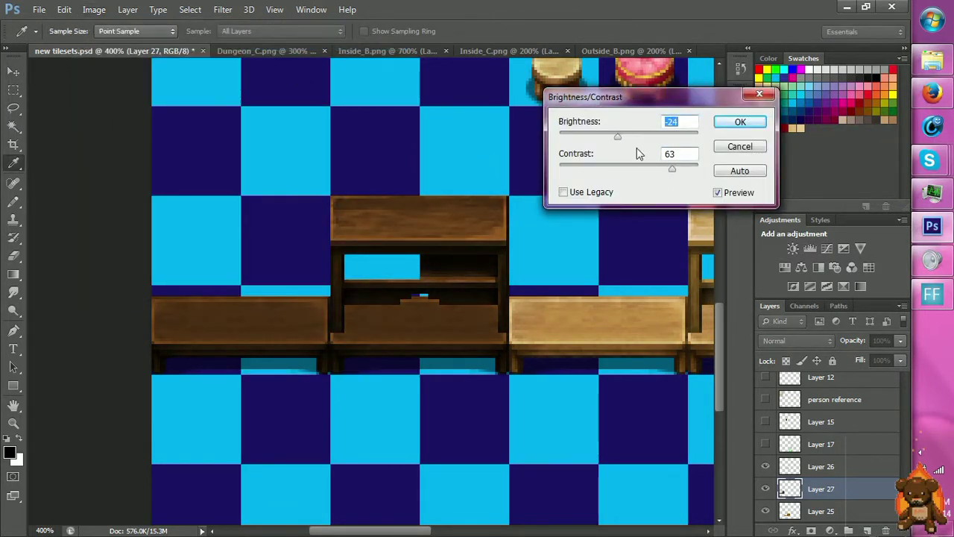
left_click(676, 177)
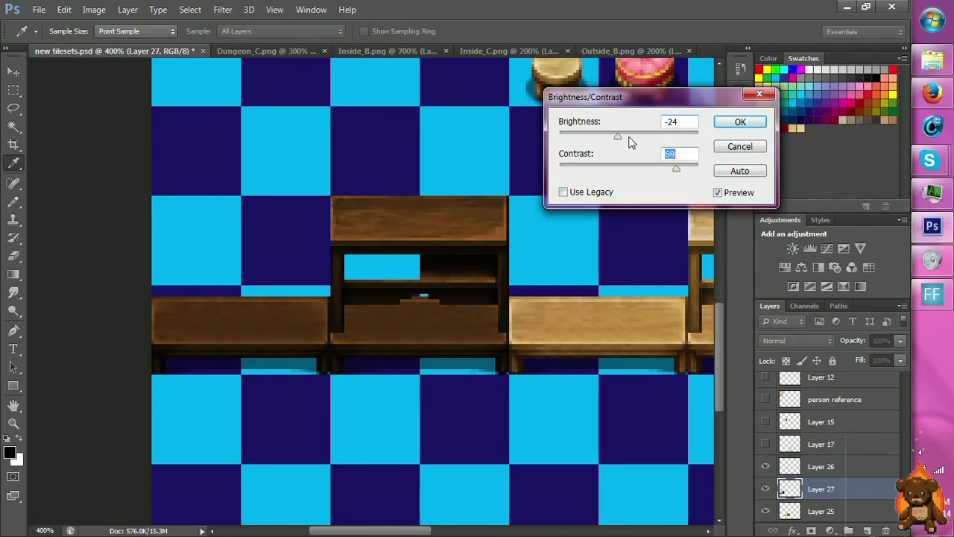
left_click_drag(623, 140, 629, 138)
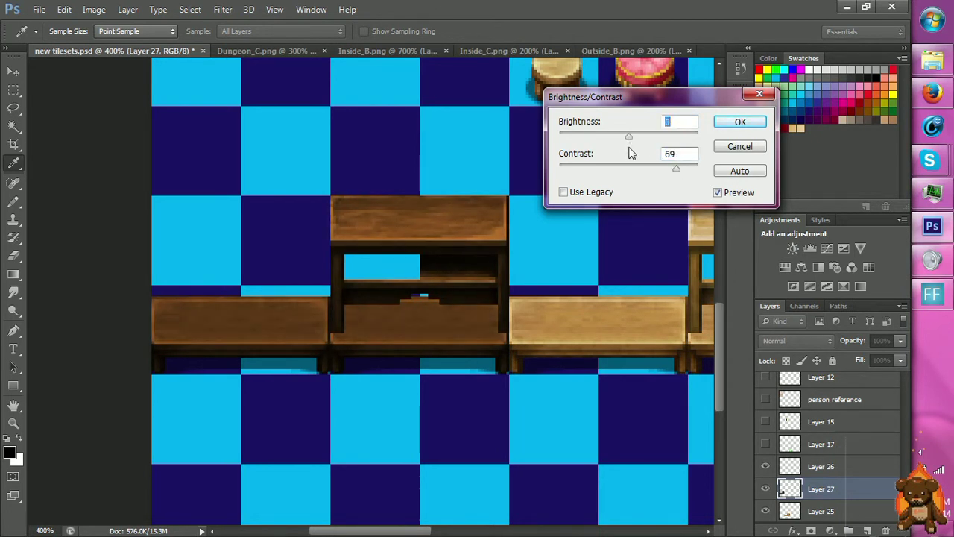
left_click(741, 125)
Compare the dark and light desks with the other bedroom furniture across the whole tileset and close up.
scroll(624, 223, "down", 2)
key("z")
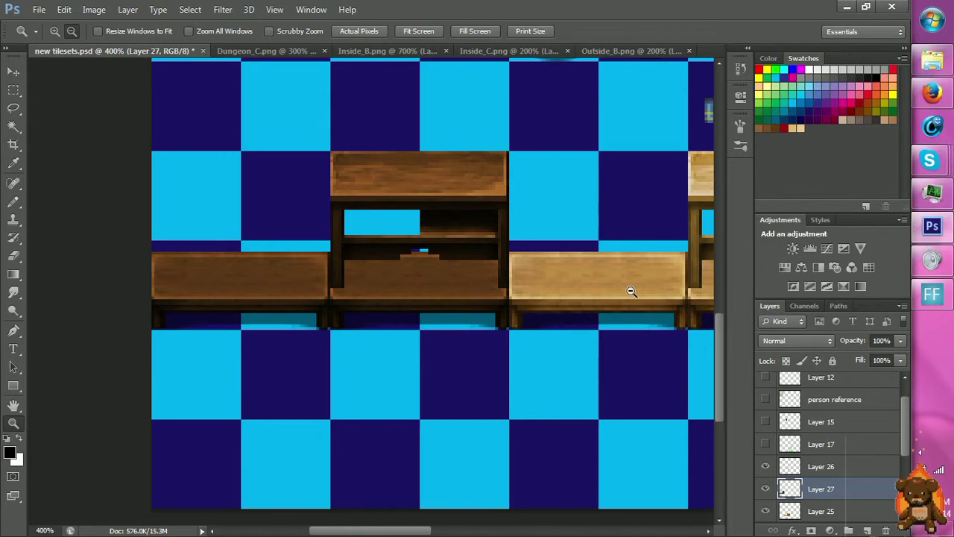
left_click(630, 292, "alt")
left_click(580, 416, "alt")
left_click(526, 383, "alt")
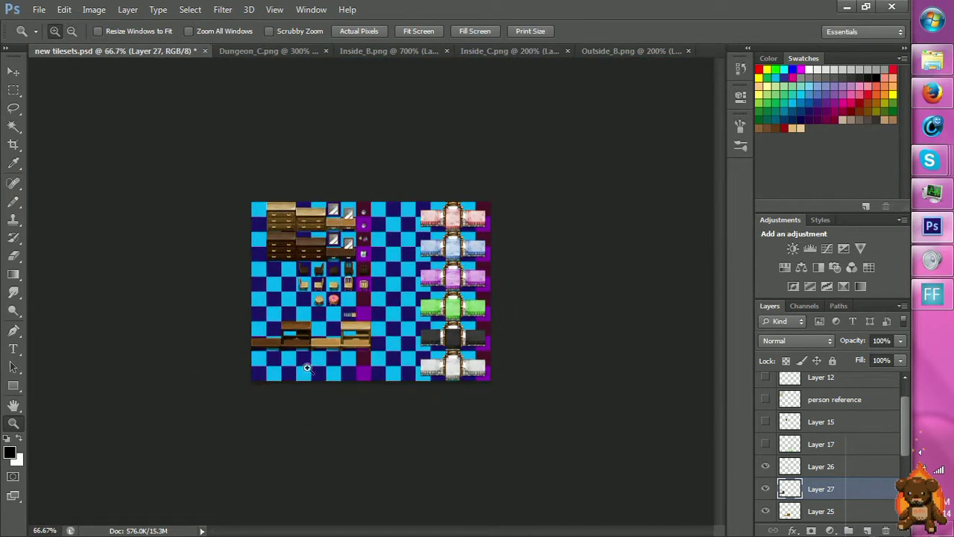
left_click(254, 374)
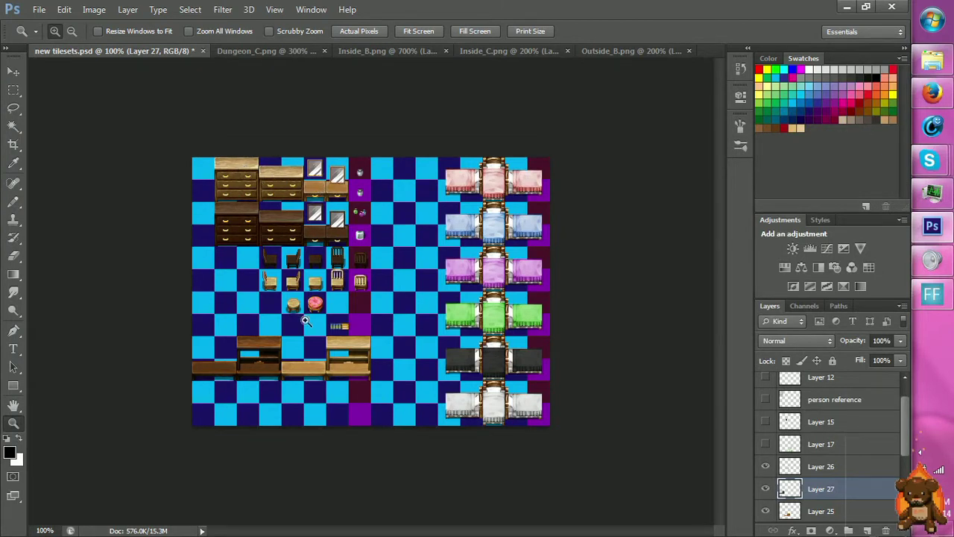
left_click(305, 321)
left_click(305, 336)
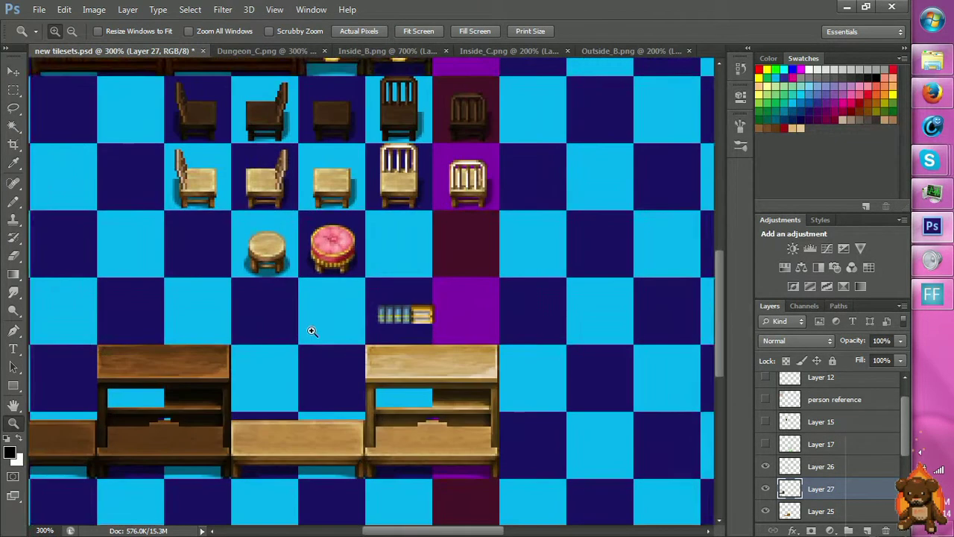
left_click(310, 330)
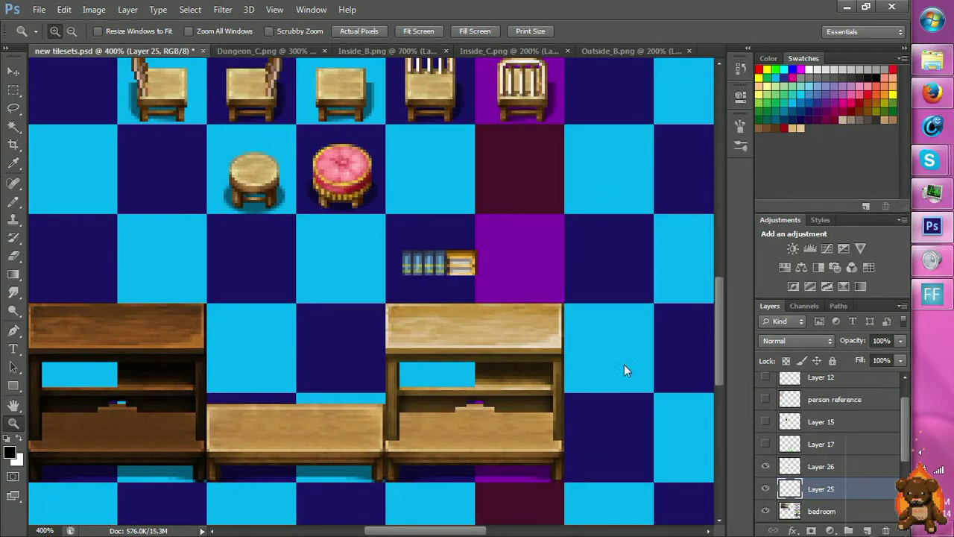
Place the books from Layer 26 on the light desk's shelf and a copy of them on the dark desk's shelf.
left_click(803, 468)
key("v")
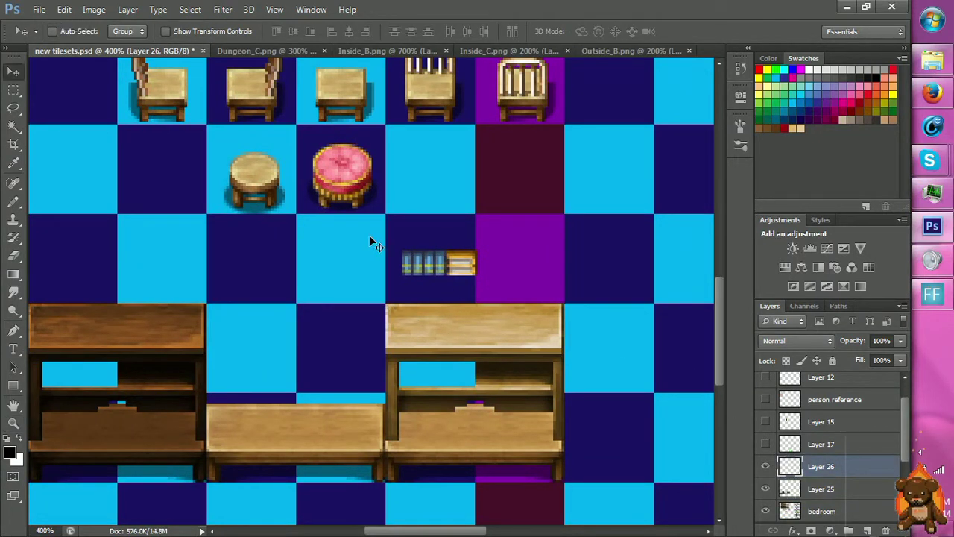
key("m")
left_click_drag(384, 237, 128, 391)
key("v")
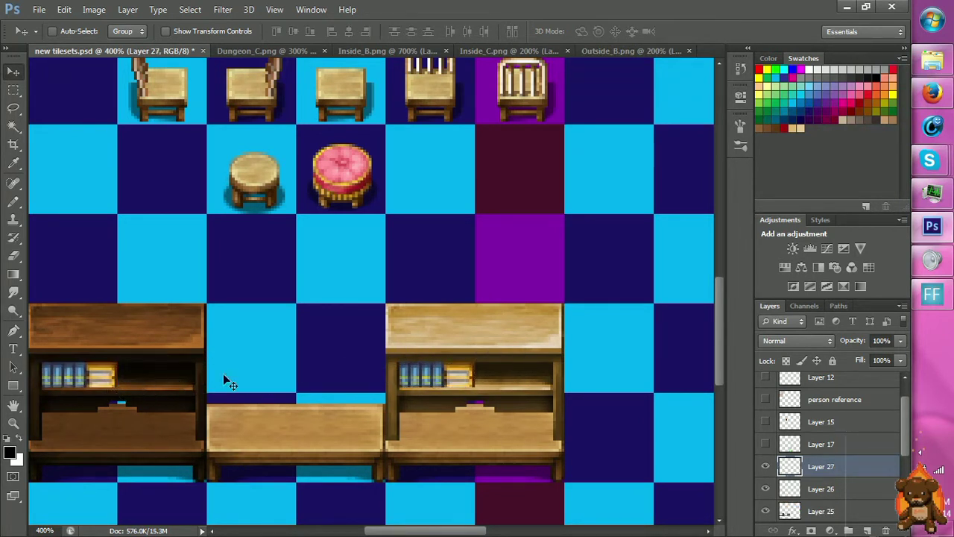
Merge the separate book and desk layers down into the bedroom layer.
key("ctrl+e")
key("ctrl+e")
key("ctrl+e")
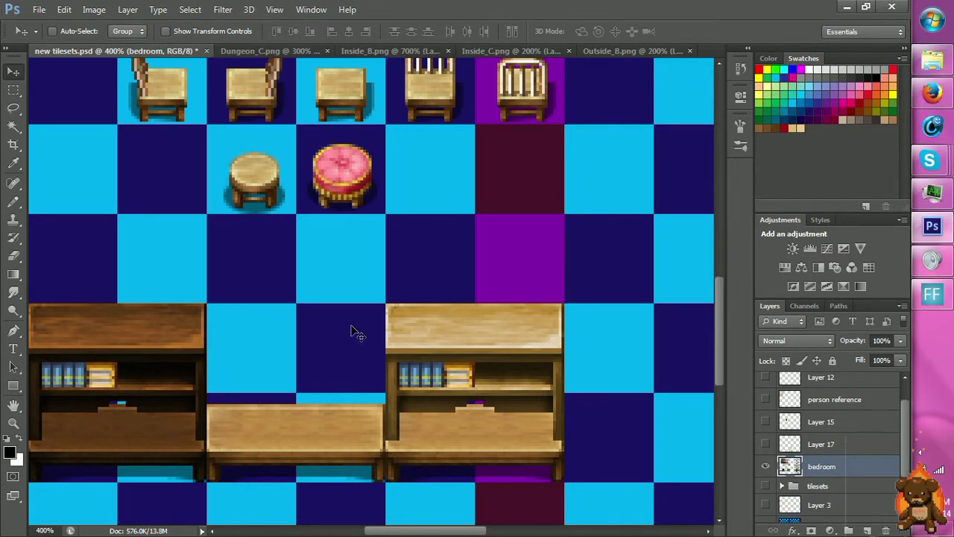
Review the merged bookshelf desks and tables within the whole bedroom tileset and close up.
key("z")
left_click(351, 324, "alt")
left_click(454, 298, "alt")
left_click(499, 294, "alt")
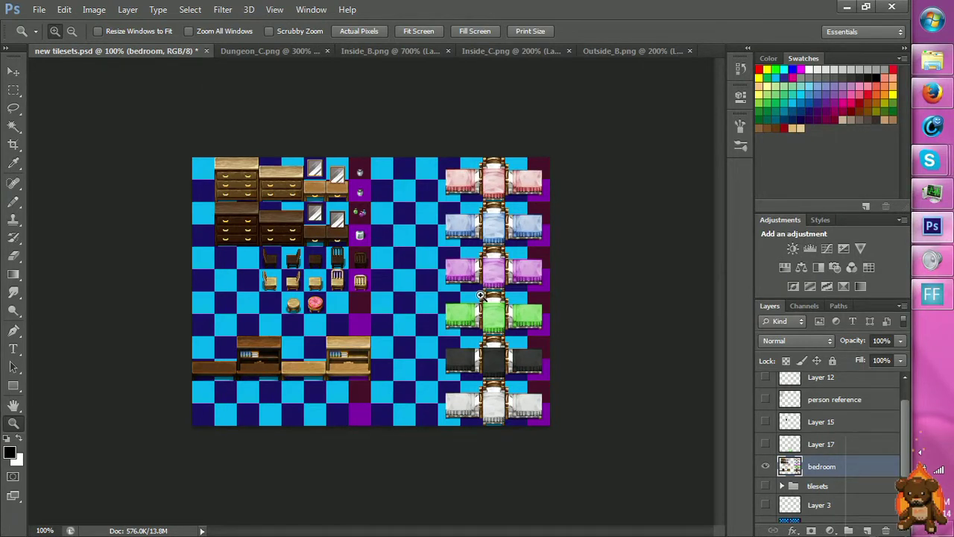
left_click(322, 376)
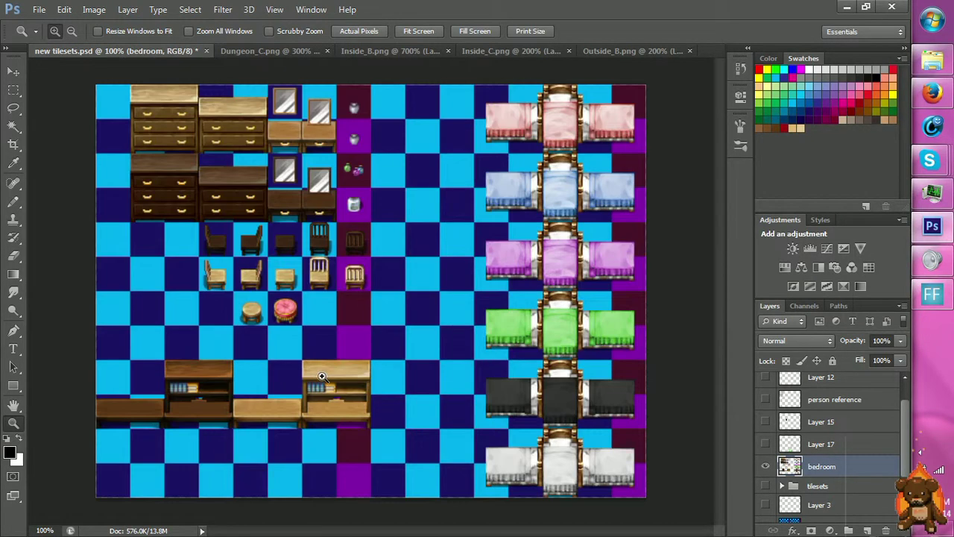
scroll(196, 383, "down", 2)
left_click(196, 386)
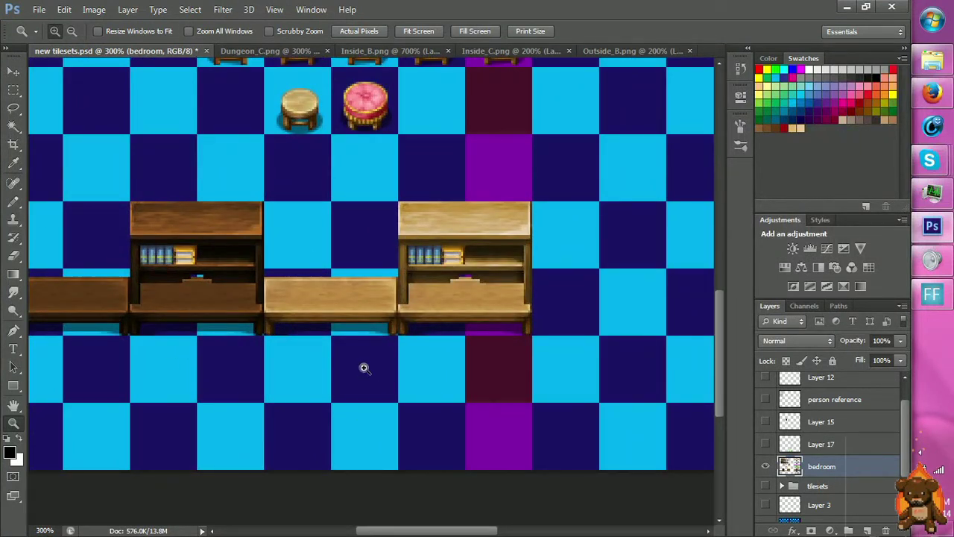
scroll(393, 352, "up", 1)
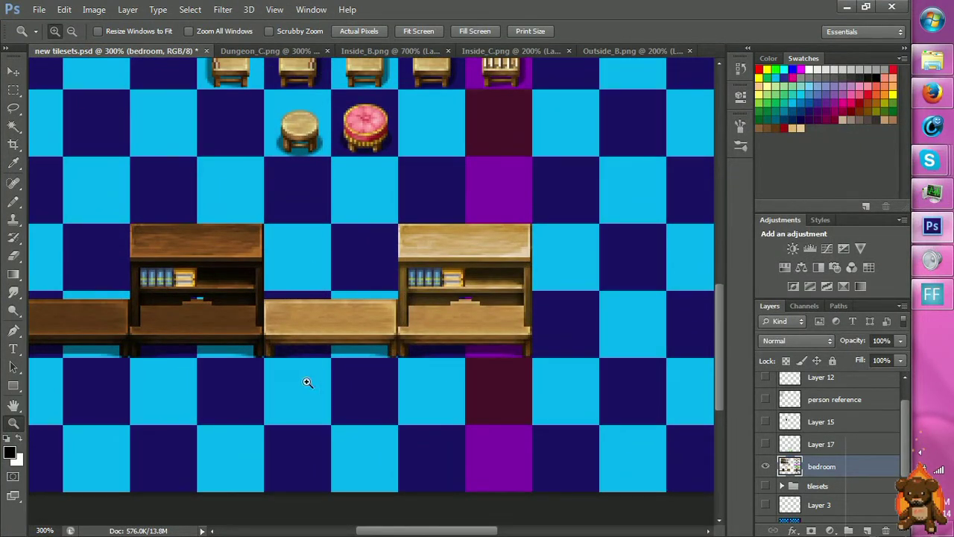
Duplicate the light and dark two-tile tables together onto a new layer and move the copies about 0.51 in straight down.
key("m")
left_click_drag(265, 280, 395, 395)
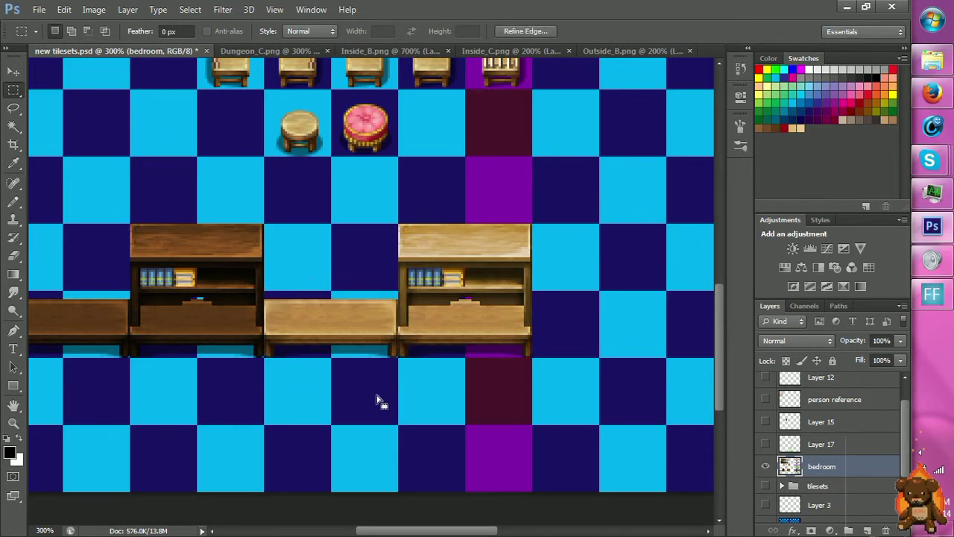
key("space")
left_click_drag(171, 330, 225, 326)
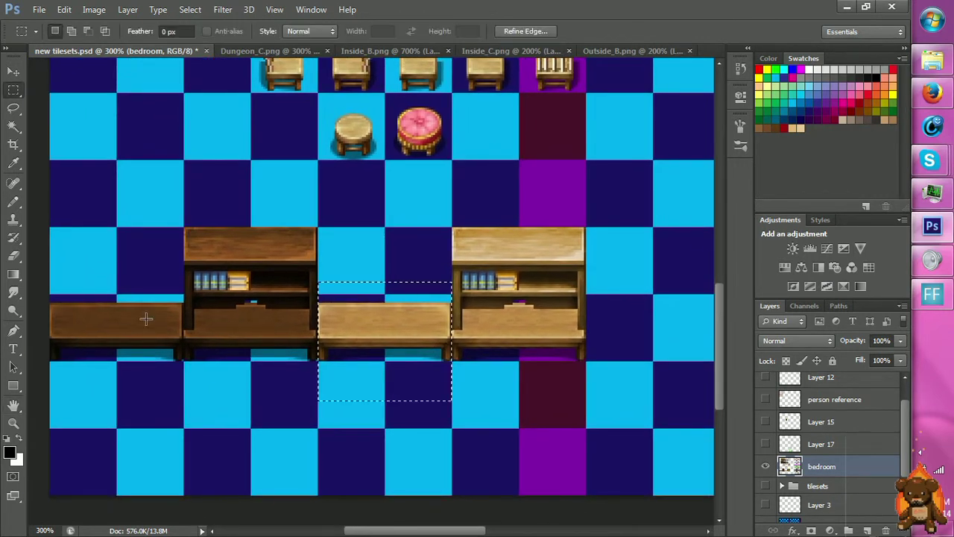
left_click_drag(51, 279, 185, 423)
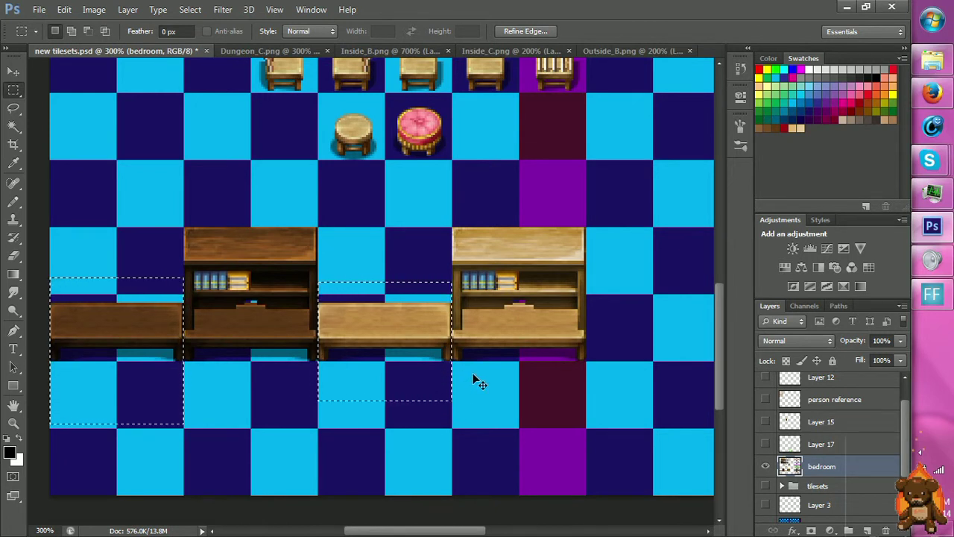
key("ctrl+j")
left_click_drag(414, 358, 410, 441)
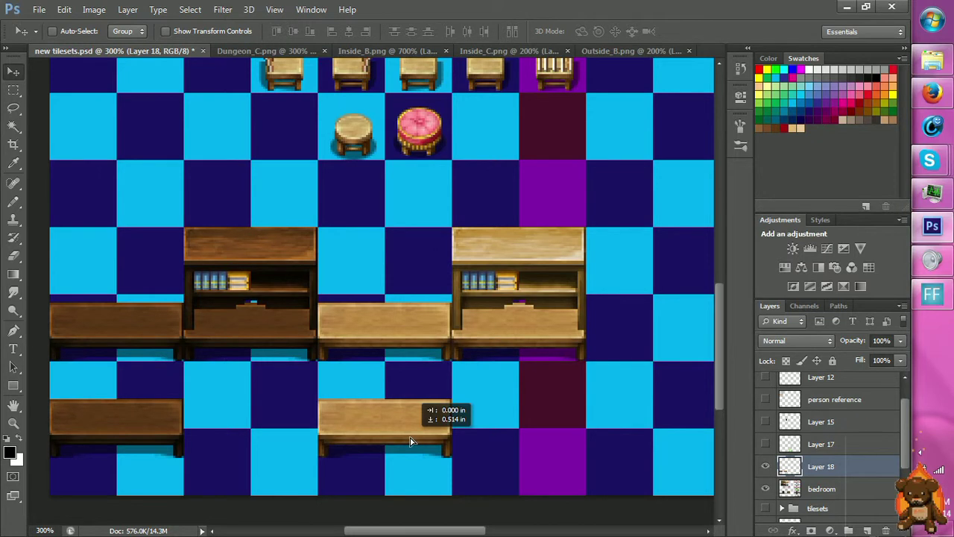
Copy the dark and light tall-backed chairs from the bedroom layer onto a new layer and place the light one behind the lower light table.
key("h")
left_click_drag(520, 228, 441, 400)
key("m")
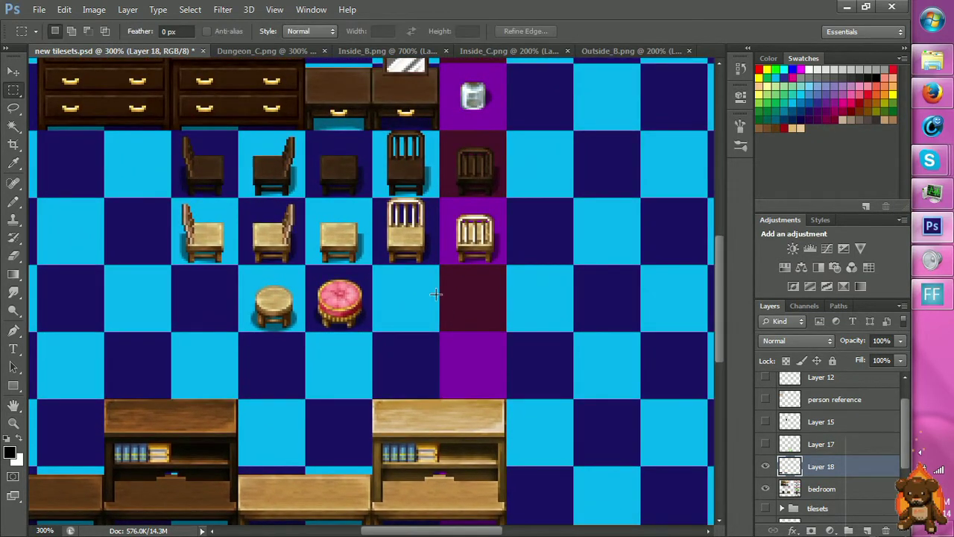
left_click_drag(440, 291, 373, 131)
left_click(790, 488)
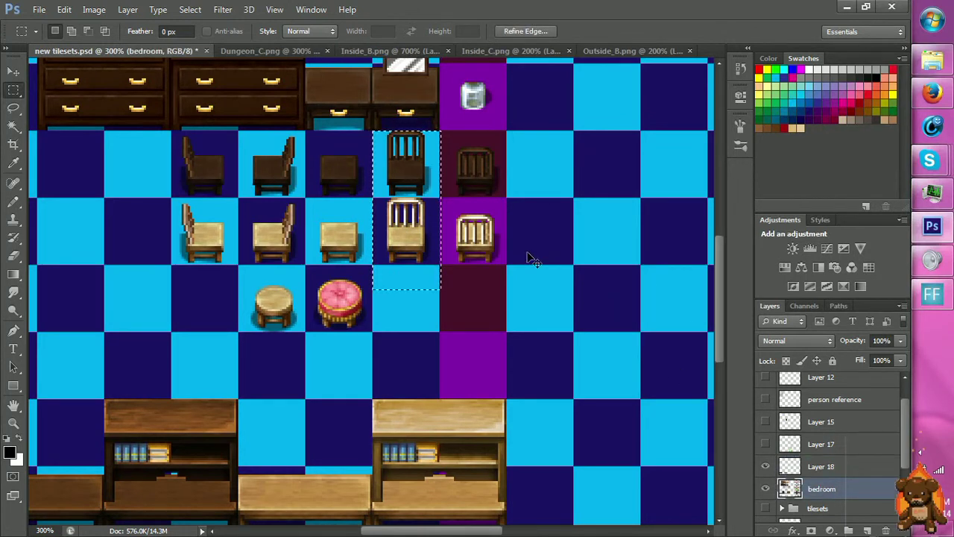
scroll(422, 230, "down", 5)
key("v")
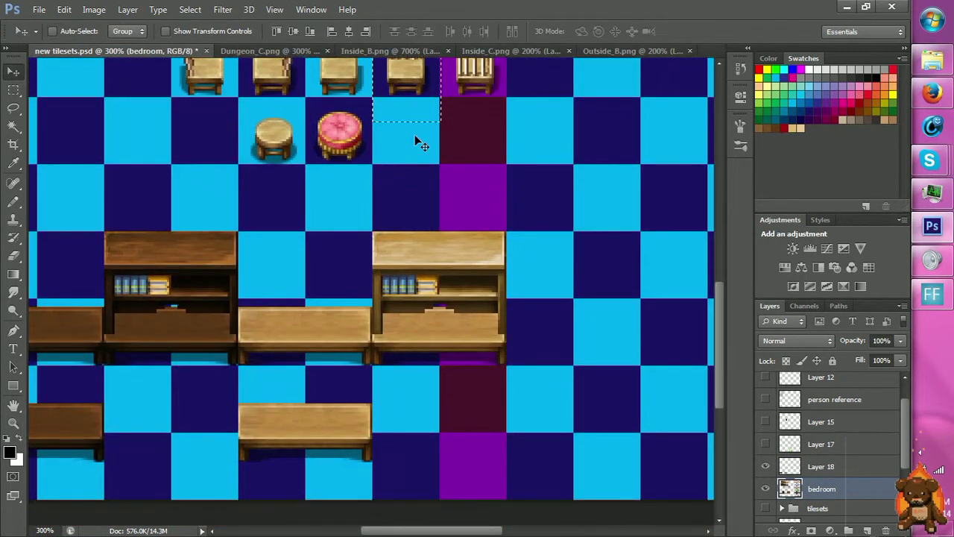
key("ctrl+j")
left_click_drag(426, 111, 314, 397)
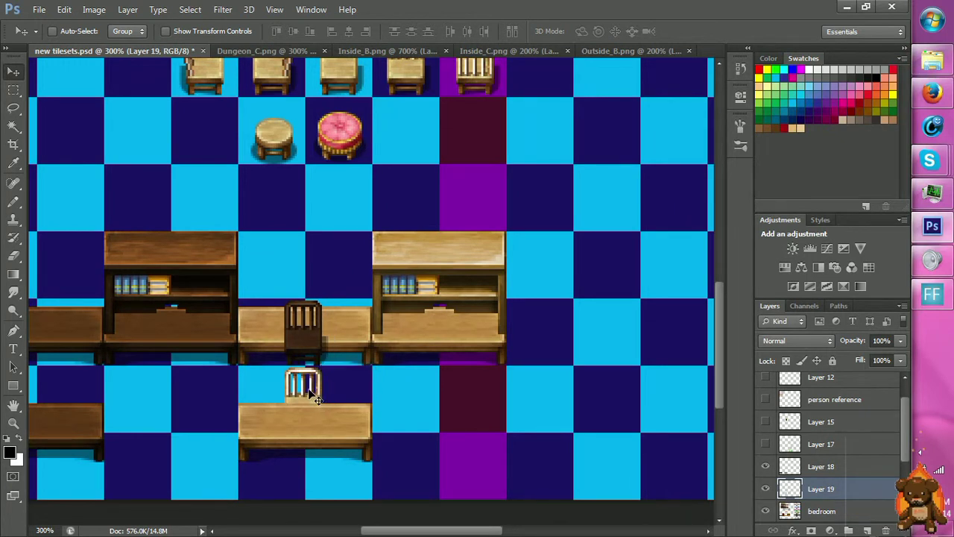
Fine-tune the copied chairs' position so the light chair sits centred behind the lower light table.
key("z")
left_click(287, 412)
left_click(313, 390)
left_click(294, 404)
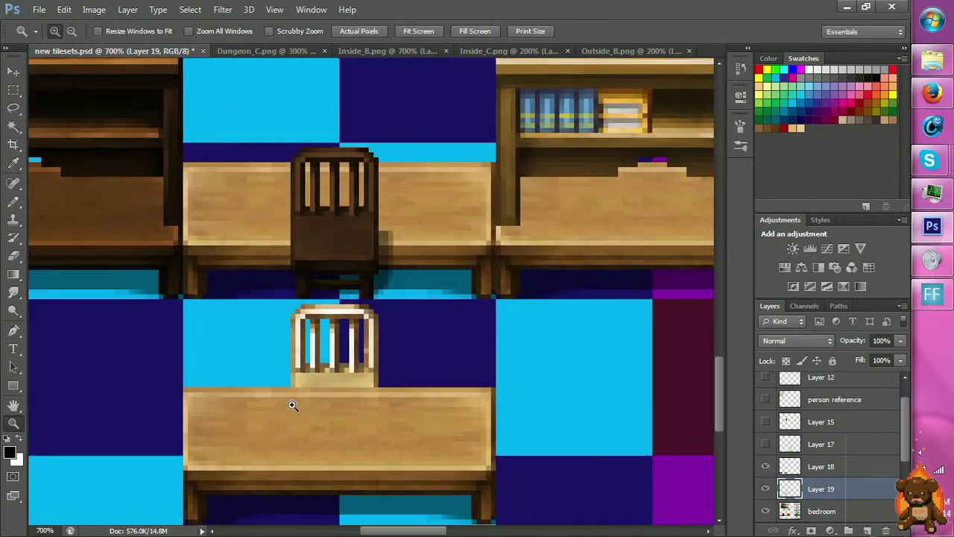
left_click(283, 405)
left_click(322, 390)
left_click(322, 391)
key("v")
left_click_drag(383, 315, 397, 313)
scroll(397, 314, "up", 5)
key("z")
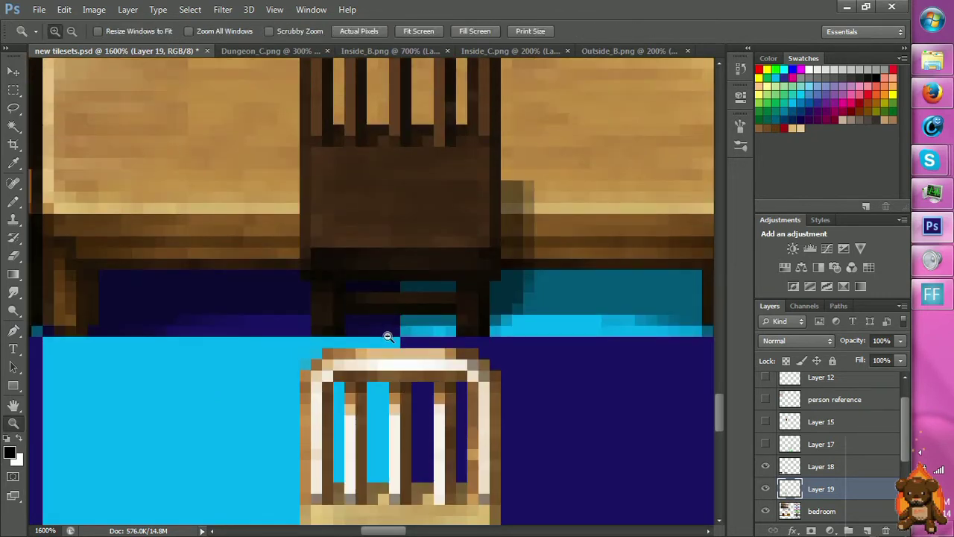
Isolate the copied dark chair and move it behind the lower dark table.
left_click(309, 415, "alt")
left_click(255, 422, "alt")
key("m")
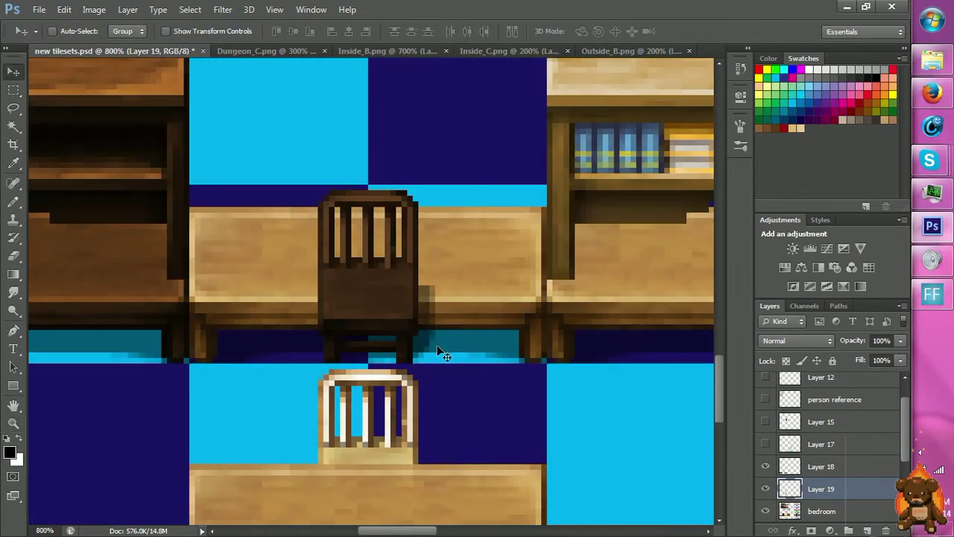
left_click_drag(446, 362, 270, 177)
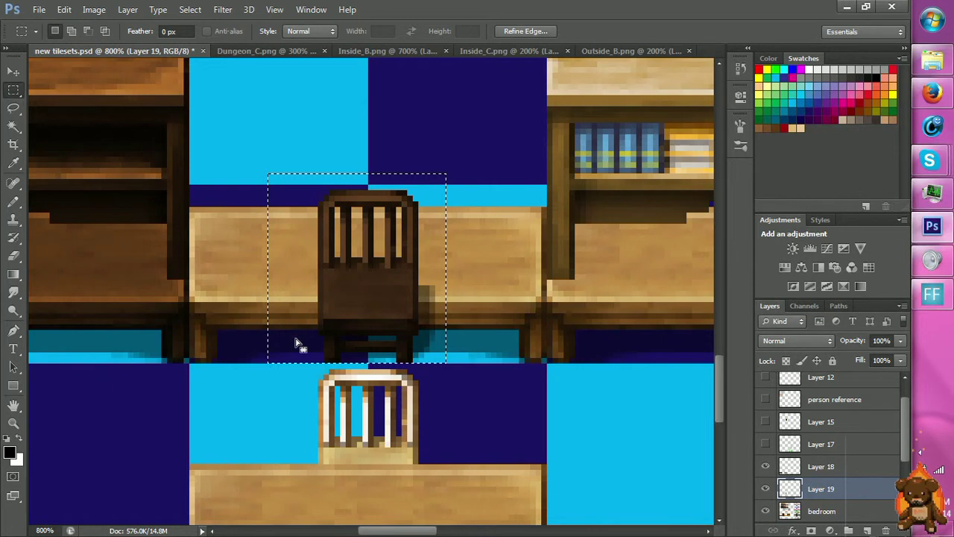
key("h")
left_click_drag(309, 390, 533, 286)
key("v")
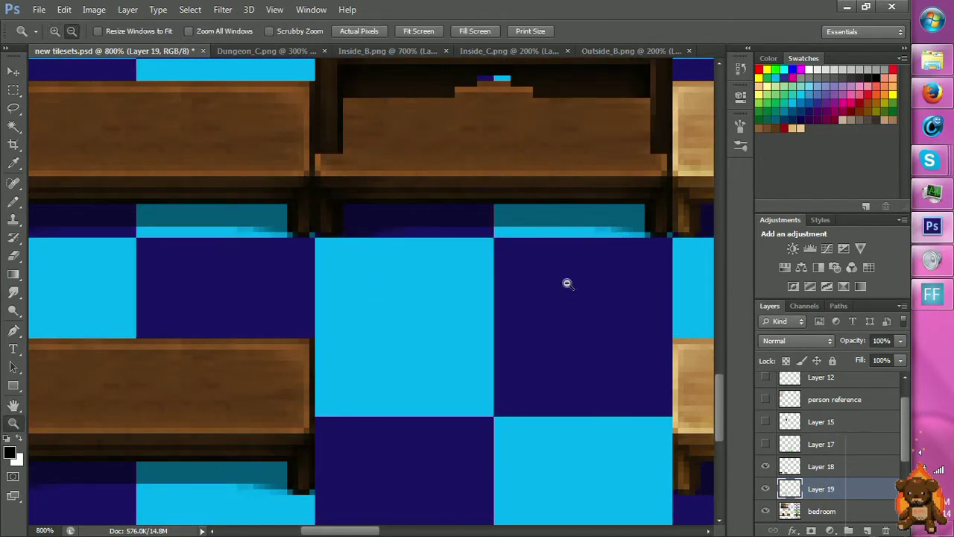
left_click(566, 281, "alt")
left_click(575, 366, "alt")
left_click(584, 385, "alt")
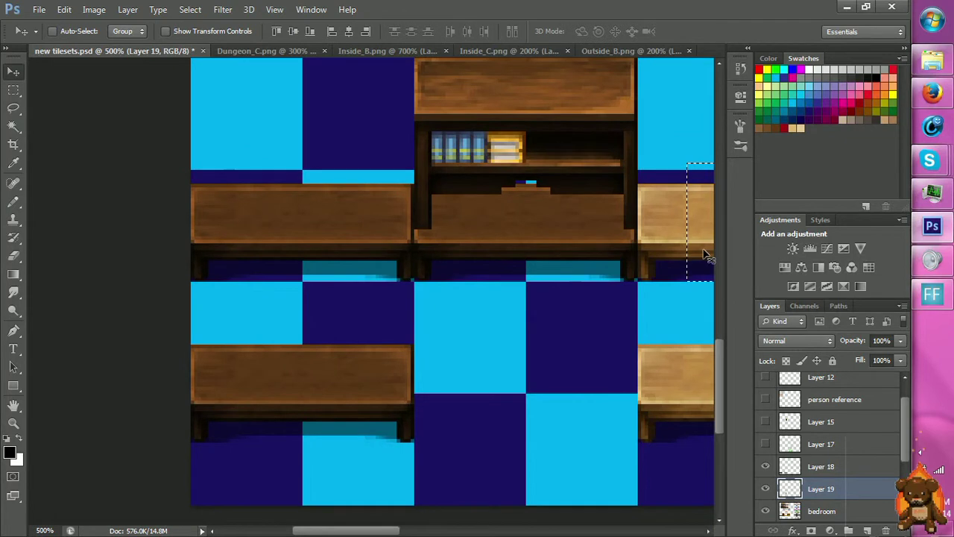
left_click_drag(705, 254, 329, 311)
key("z")
key("ctrl+d")
left_click(320, 310)
left_click(329, 310)
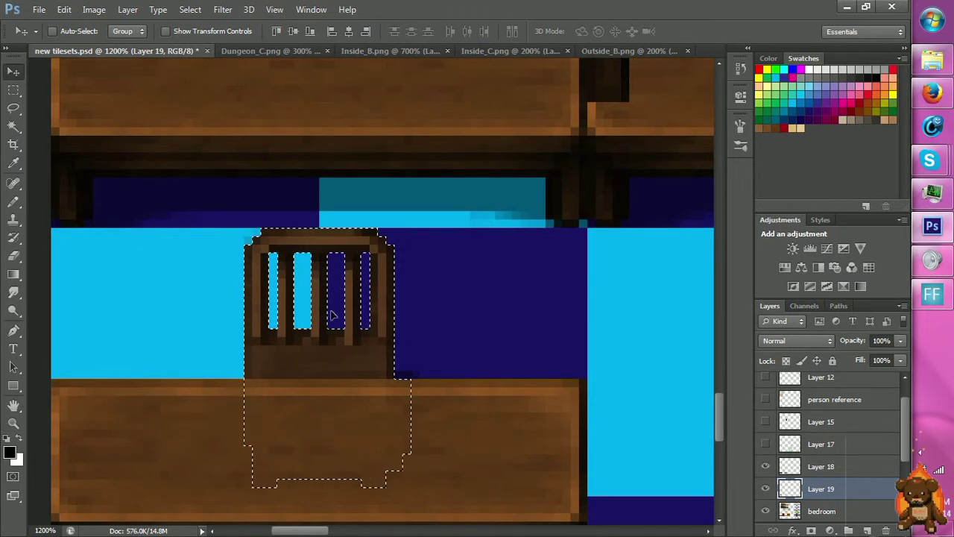
Adjust the dark chair's height behind its table to match the light chair, and clear the selection.
key("z")
left_click(522, 362, "alt")
left_click(588, 420, "alt")
left_click(594, 432, "alt")
left_click(585, 431, "alt")
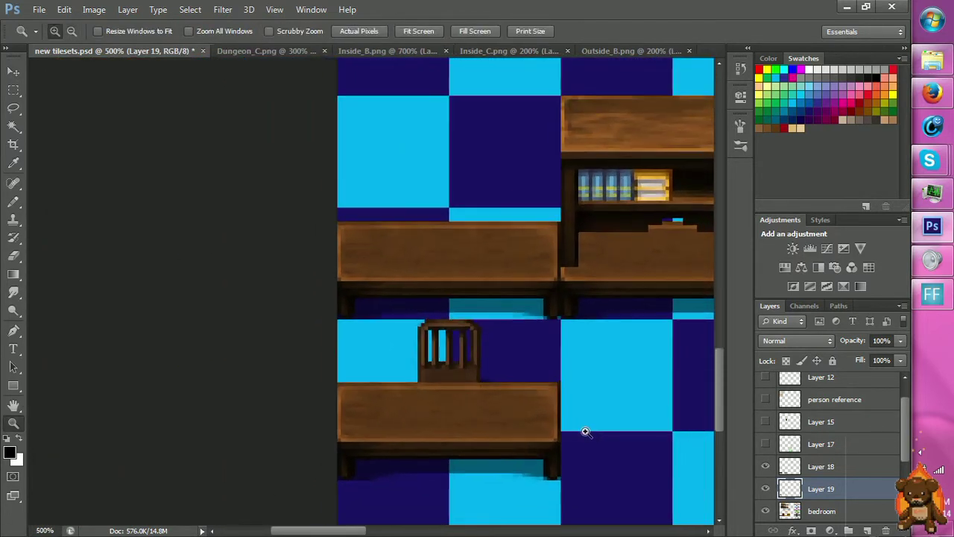
key("h")
left_click_drag(534, 400, 344, 381)
key("v")
left_click_drag(218, 328, 220, 334)
key("m")
left_click(428, 349)
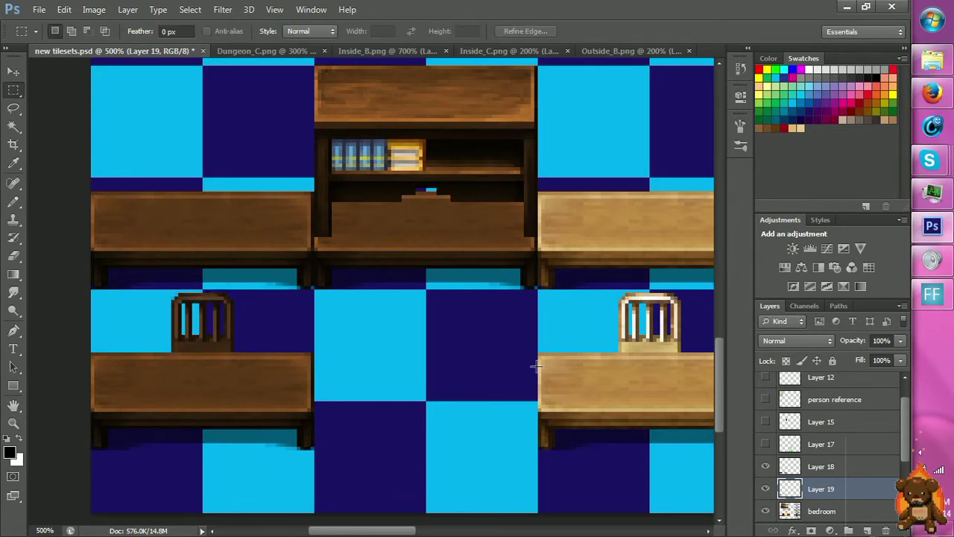
Check the table and chair sets against the whole tileset and merge Layer 18 down into Layer 19.
key("z")
left_click(535, 365, "alt")
left_click(537, 367, "alt")
left_click(540, 369, "alt")
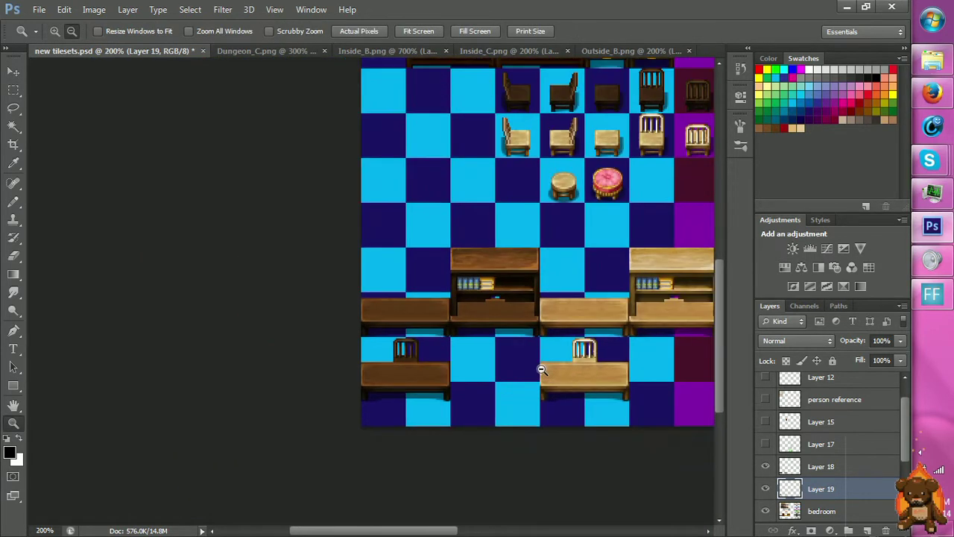
left_click(542, 370, "alt")
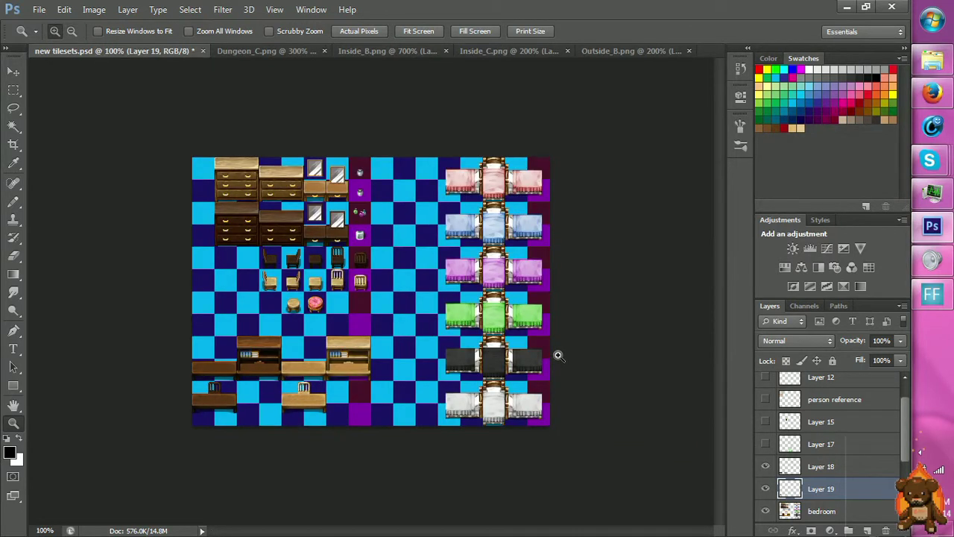
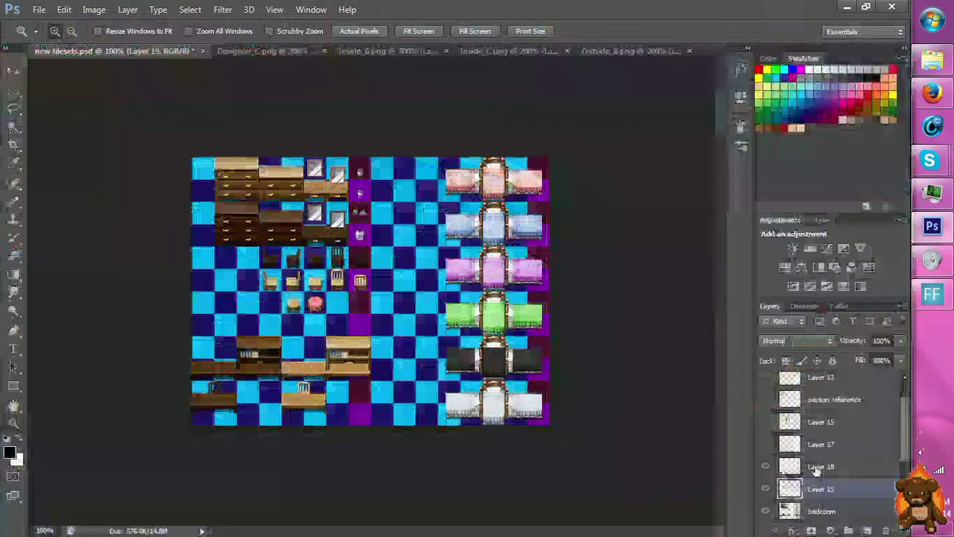
left_click(792, 467)
key("ctrl+e")
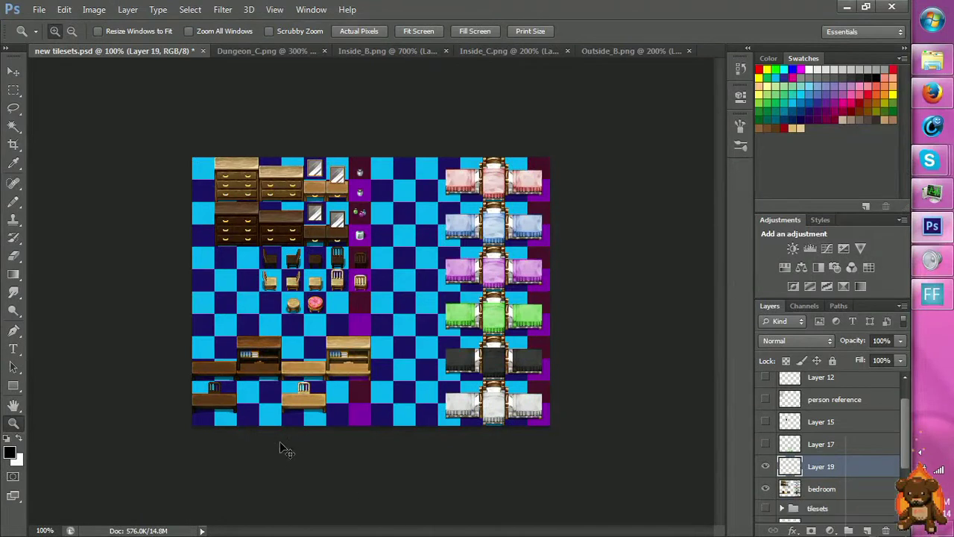
Move the lower dark and light tables with their chairs slightly down together and clear the selection.
key("ctrl+plus")
left_click(191, 451)
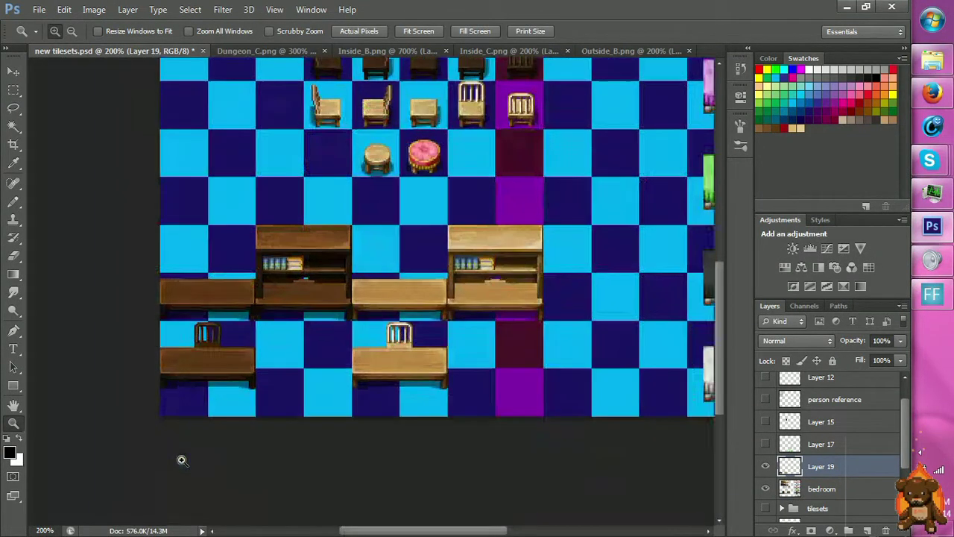
left_click(181, 457)
key("m")
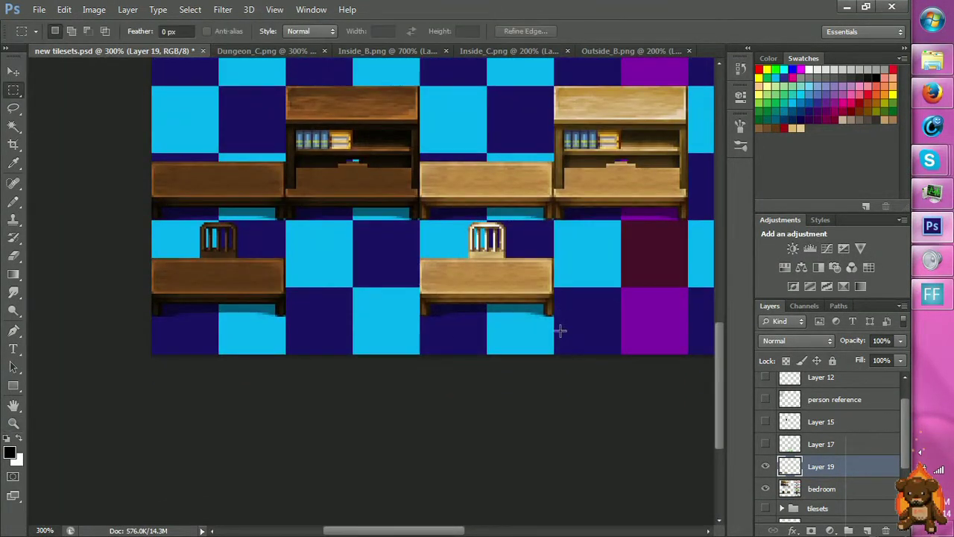
left_click_drag(568, 335, 104, 222)
key("v")
left_click_drag(421, 270, 422, 279)
key("m")
key("ctrl+d")
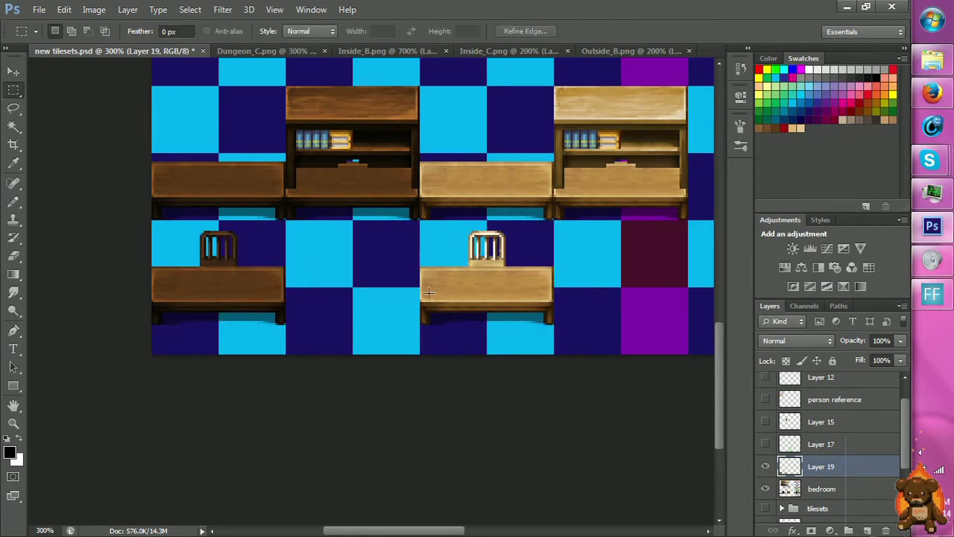
Duplicate both lower tables without their chair backs onto a new layer and align the copies on the tiles directly right of the originals.
left_click_drag(122, 266, 596, 337)
key("ctrl+j")
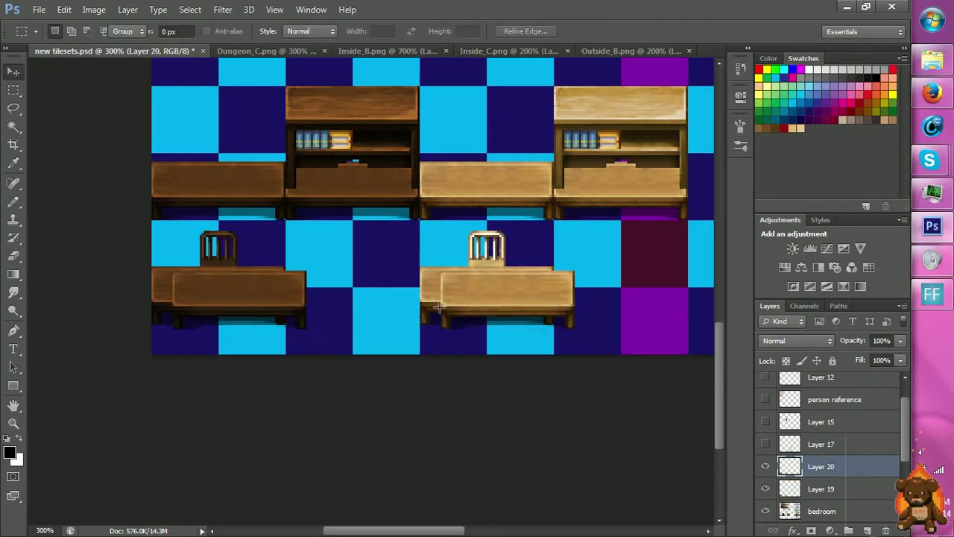
key("v")
left_click_drag(292, 312, 430, 314)
key("m")
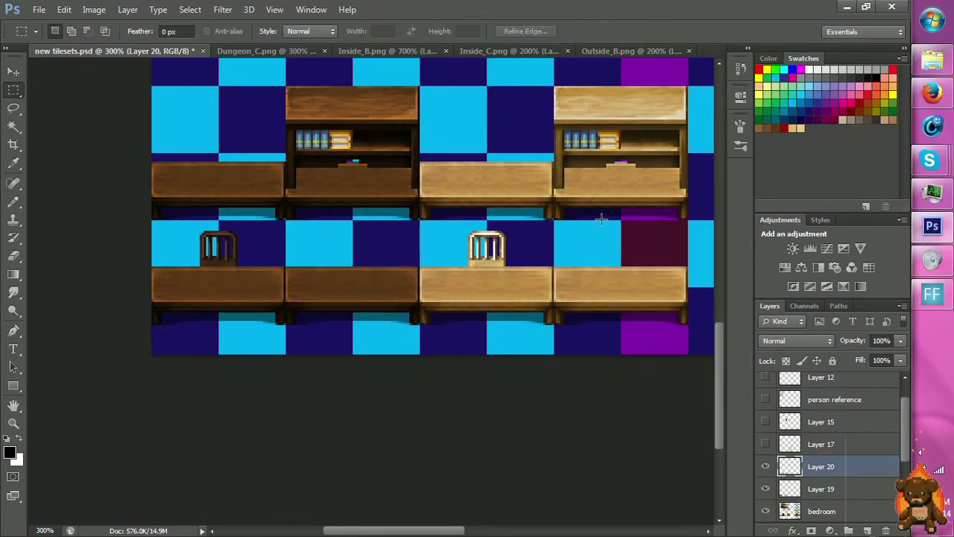
Copy the dark and light back-view chairs in the tileset's last chair column from the bedroom layer, and make Layer 20 active.
key("h")
left_click_drag(656, 202, 504, 434)
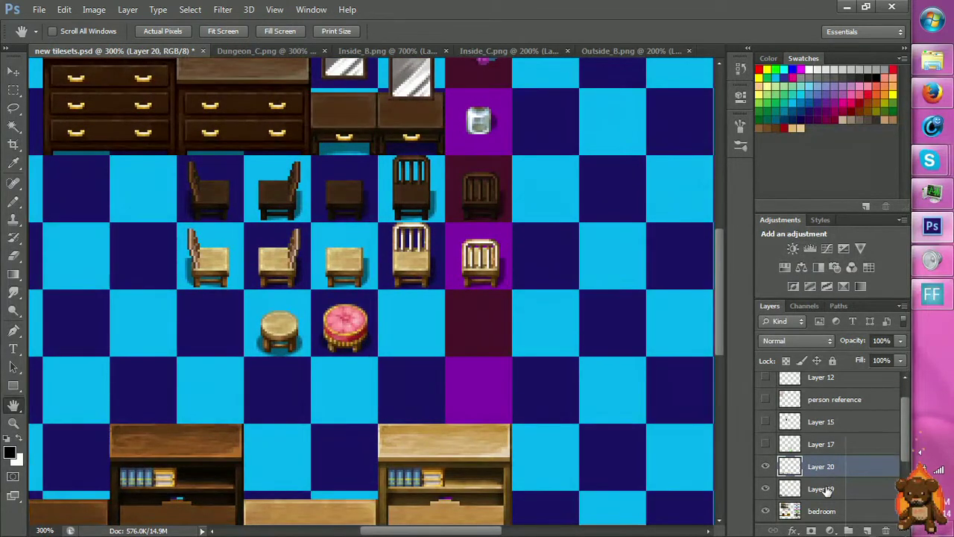
left_click(825, 488)
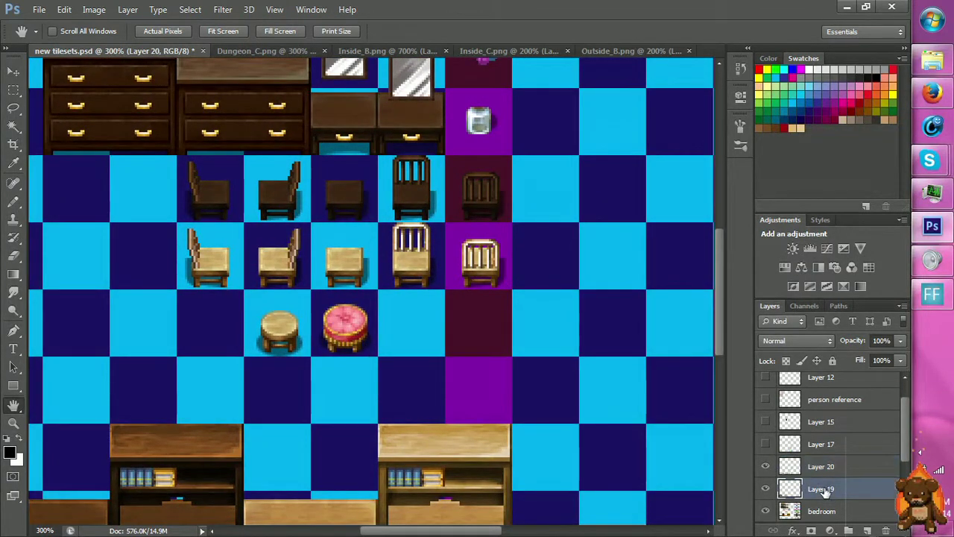
left_click(824, 512)
key("m")
left_click_drag(450, 171, 527, 325)
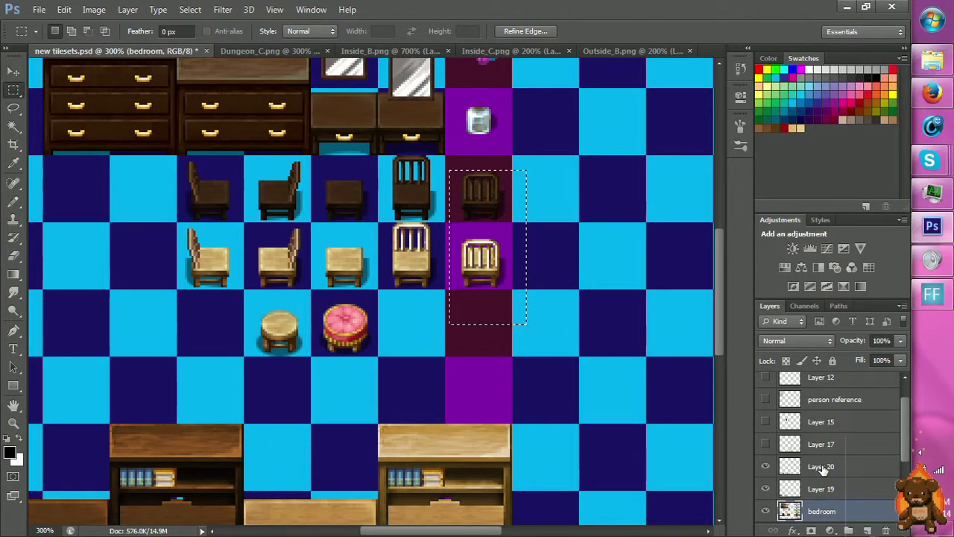
left_click(822, 467)
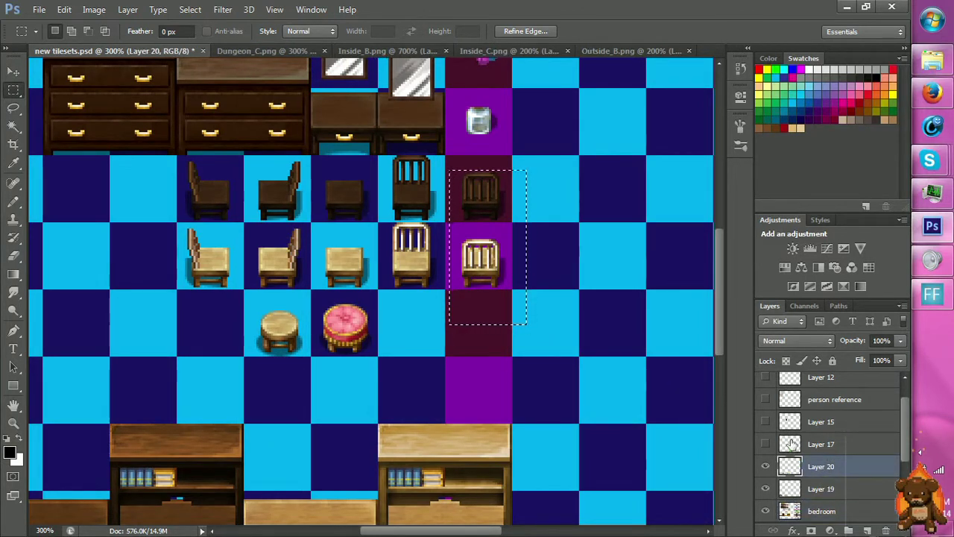
Paste the copied chairs onto a new layer above Layer 20 and place the light chair over the front of the rightmost lower light table.
key("h")
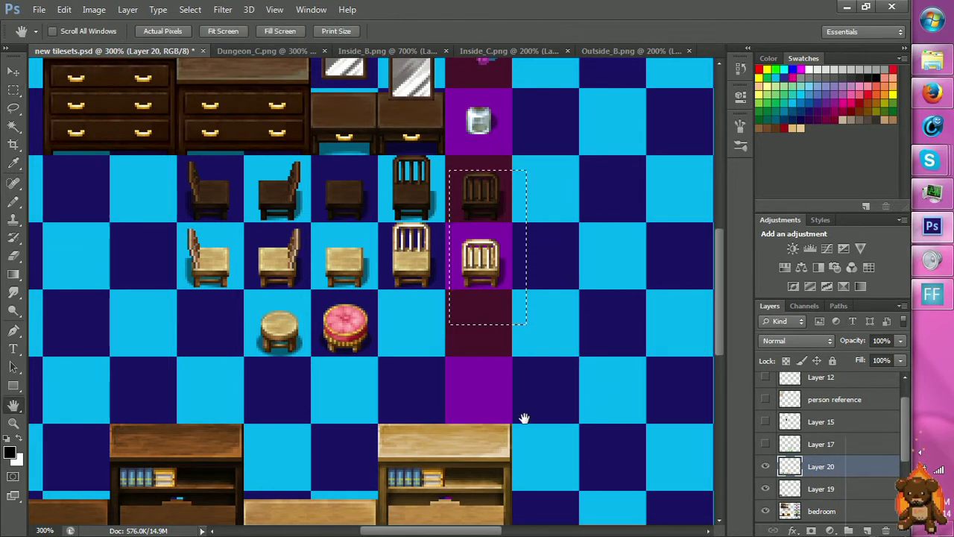
left_click_drag(395, 410, 447, 262)
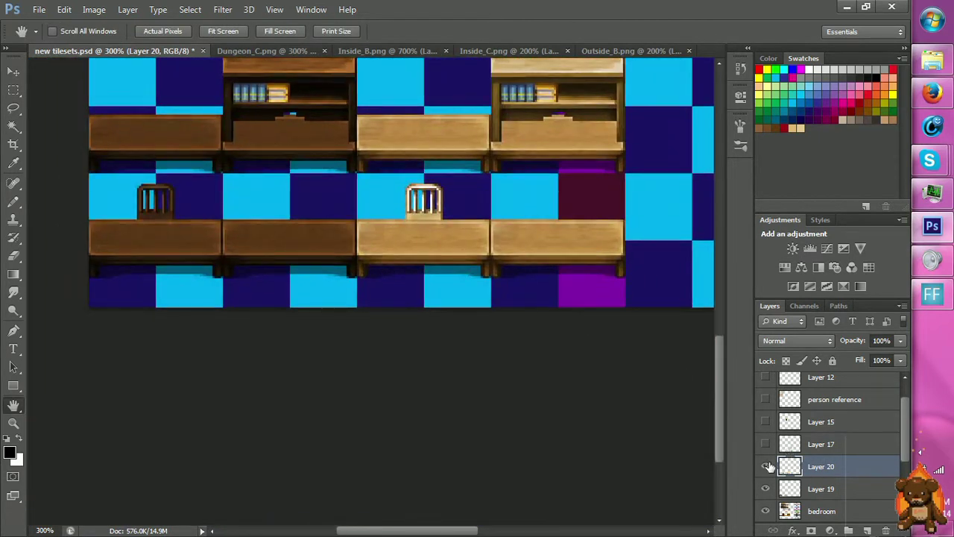
left_click(766, 466)
left_click(767, 466)
left_click(766, 466)
left_click(766, 466)
key("v")
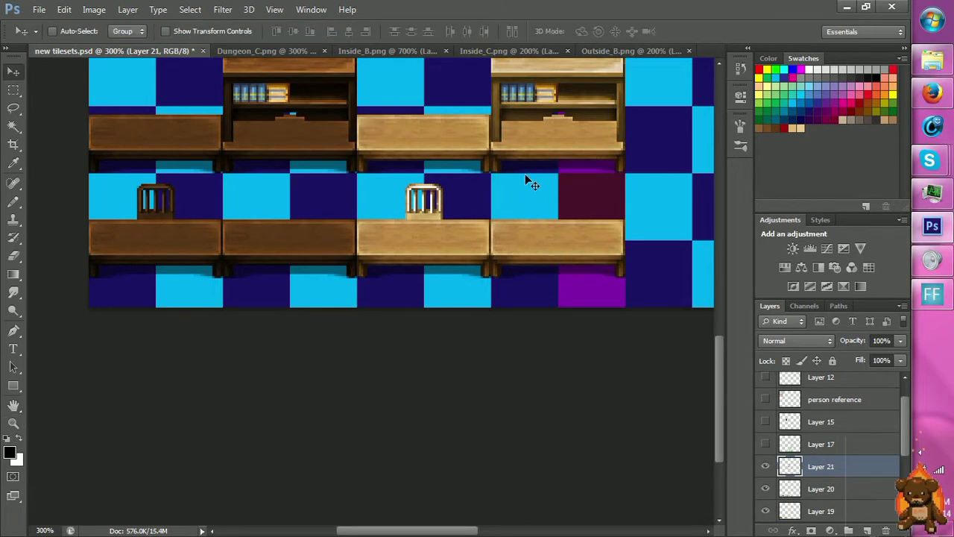
key("ctrl+v")
left_click_drag(497, 207, 533, 335)
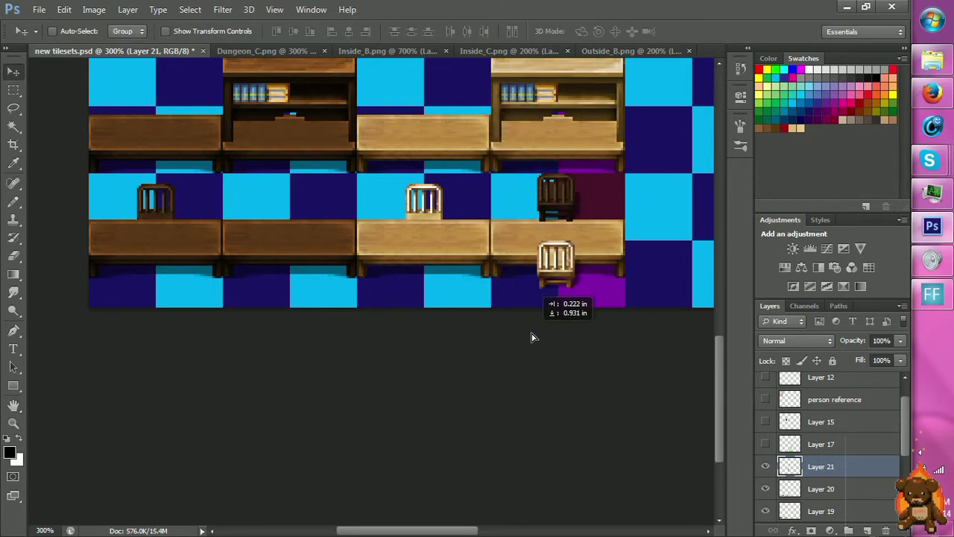
Move both pasted chairs straight down about 0.028 in to adjust the light chair against its table's front edge.
key("z")
left_click(571, 290)
key("v")
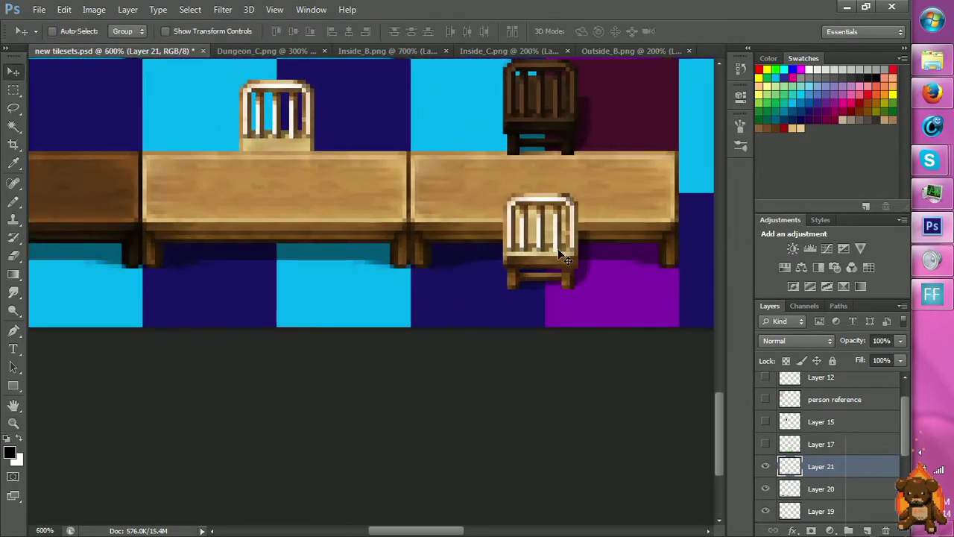
left_click_drag(560, 249, 561, 257)
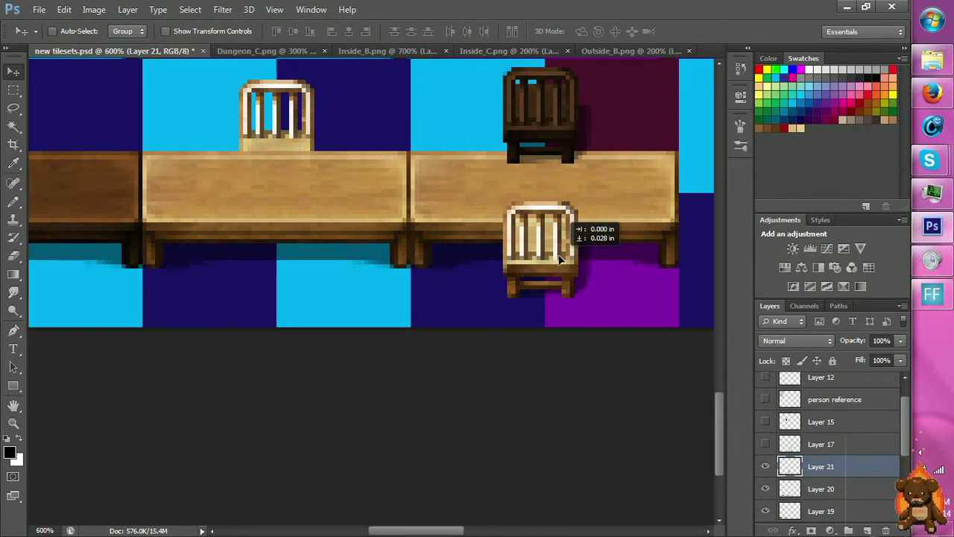
Delete the upper parts of the gaps between the light chair's back slats so the table shows through, and clear the selection.
key("z")
left_click(553, 261)
left_click(553, 261)
left_click(553, 261)
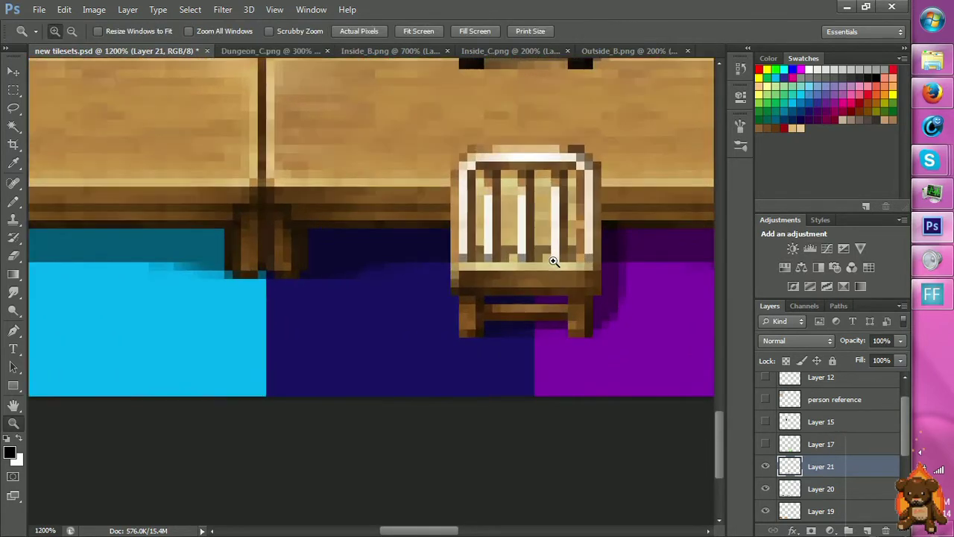
key("m")
left_click_drag(477, 179, 482, 223)
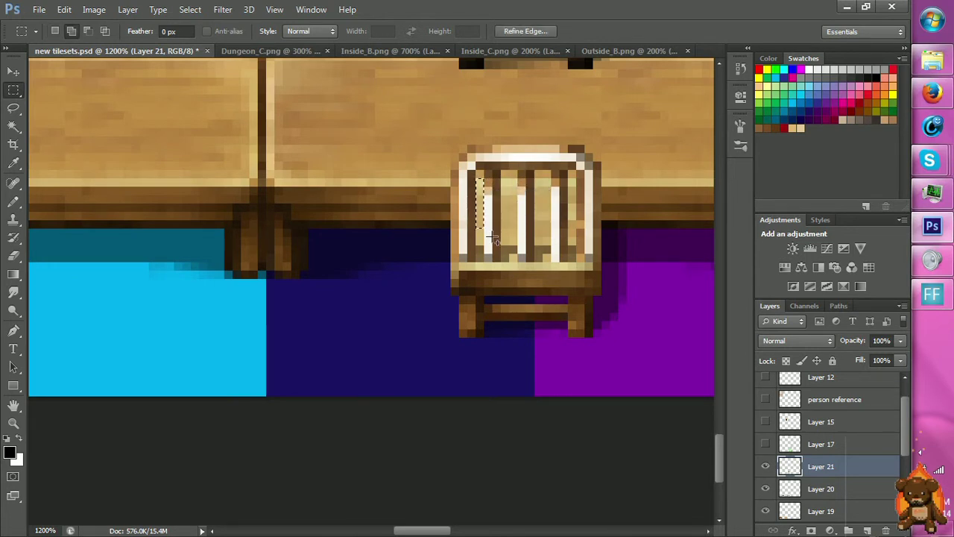
left_click_drag(503, 179, 519, 225)
left_click_drag(538, 184, 553, 222)
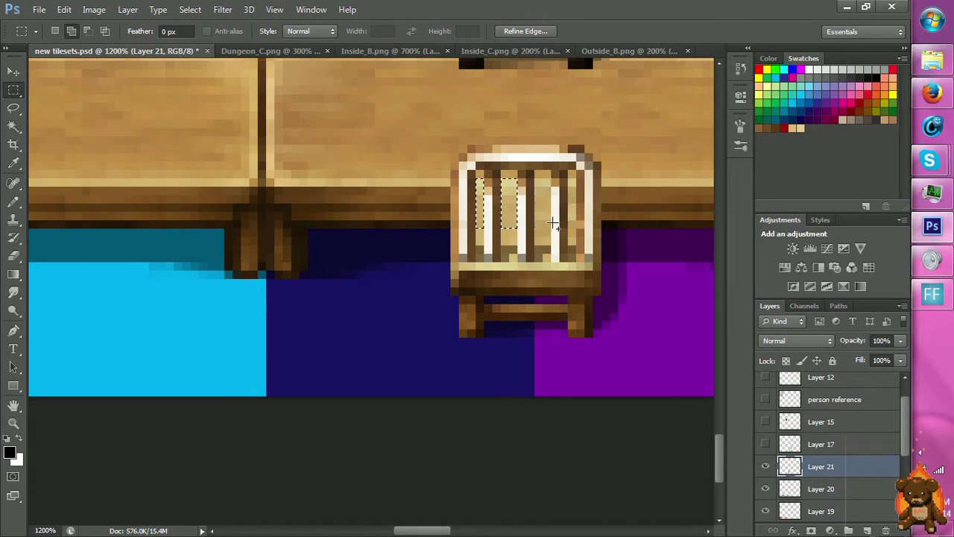
left_click_drag(568, 180, 576, 227)
key("Delete")
key("ctrl+d")
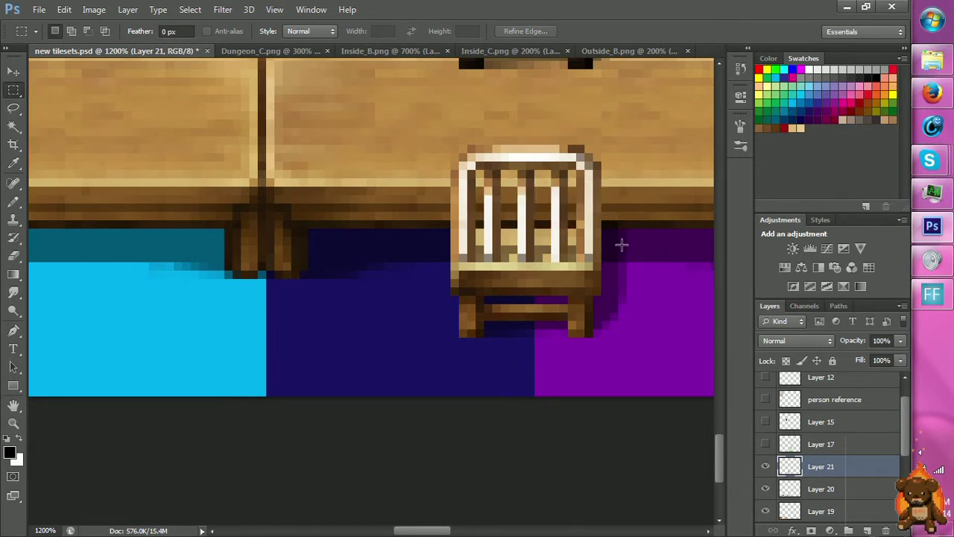
Move the pasted dark chair to the front of the right-hand lower dark table, matching the light chair's placement.
key("z")
left_click(591, 258, "alt")
left_click(484, 307, "alt")
scroll(376, 313, "up", 1)
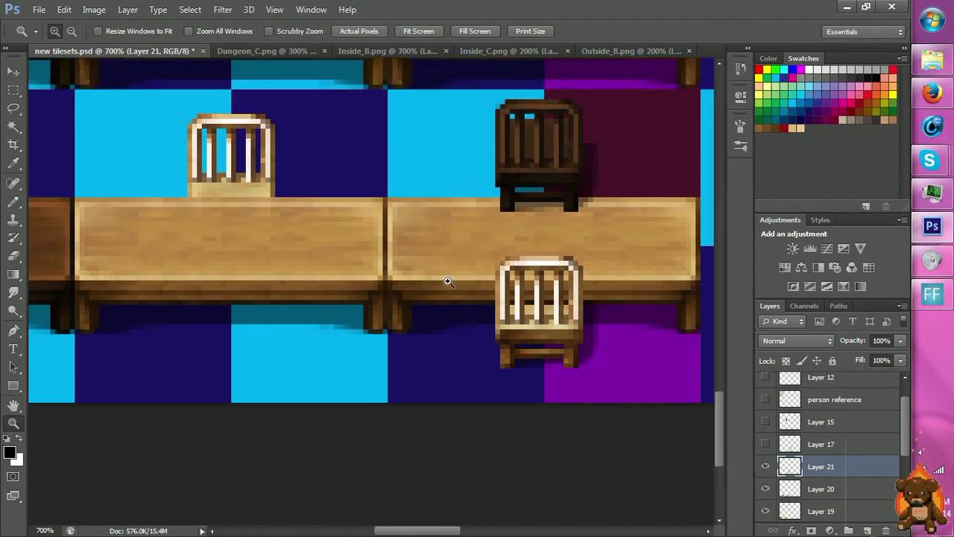
scroll(448, 281, "up", 1)
left_click_drag(467, 134, 627, 245)
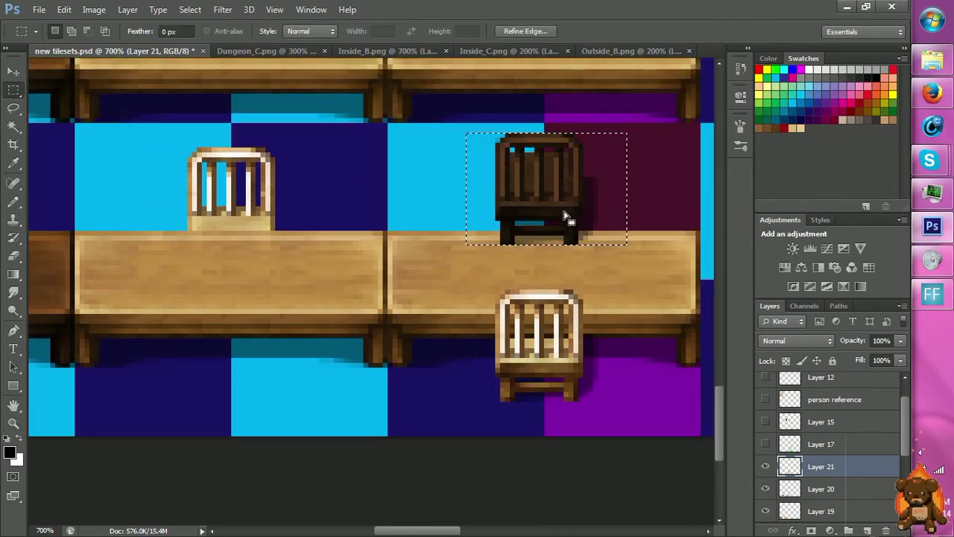
left_click_drag(565, 216, 144, 344)
key("space")
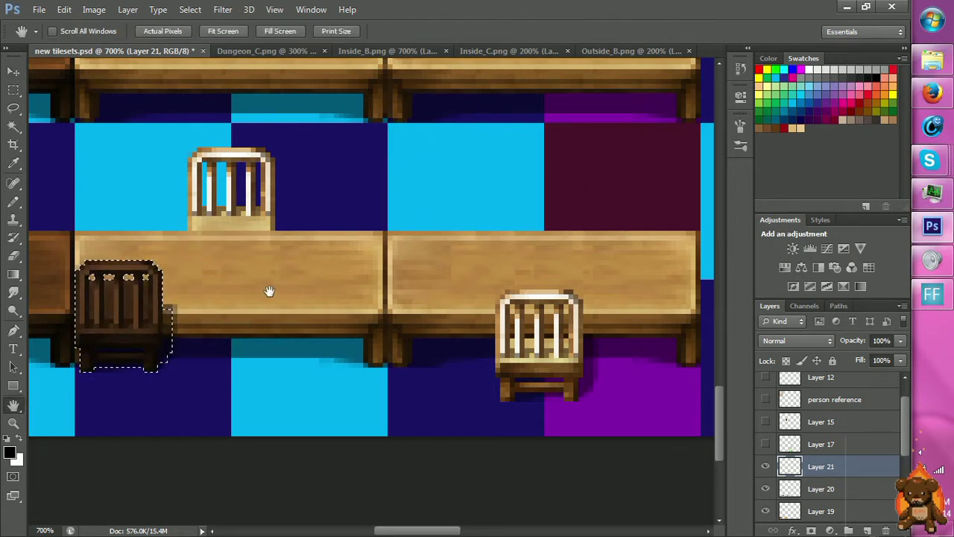
left_click_drag(269, 291, 322, 330)
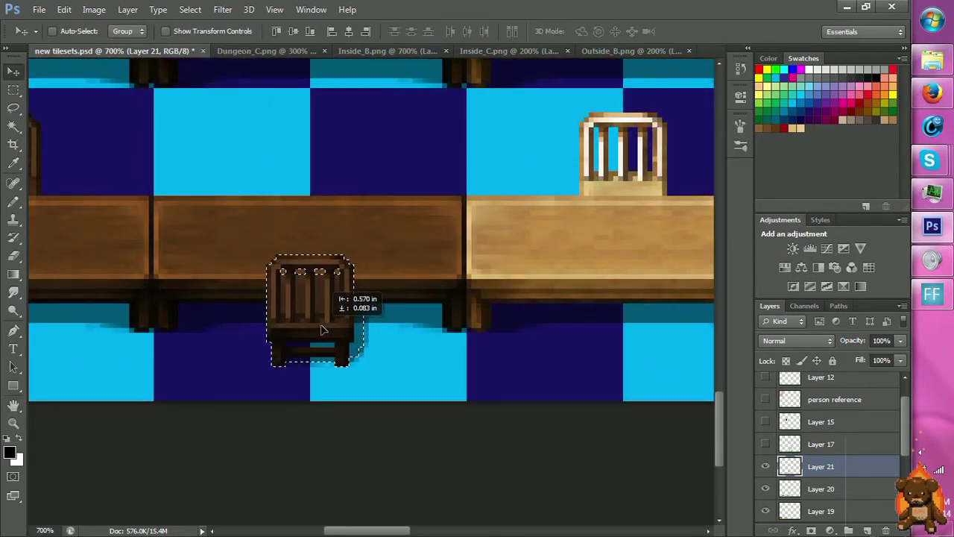
Compare the dark chair's placement and slat gaps with the finished light chair at the light table.
key("z")
left_click(306, 343)
left_click(270, 379)
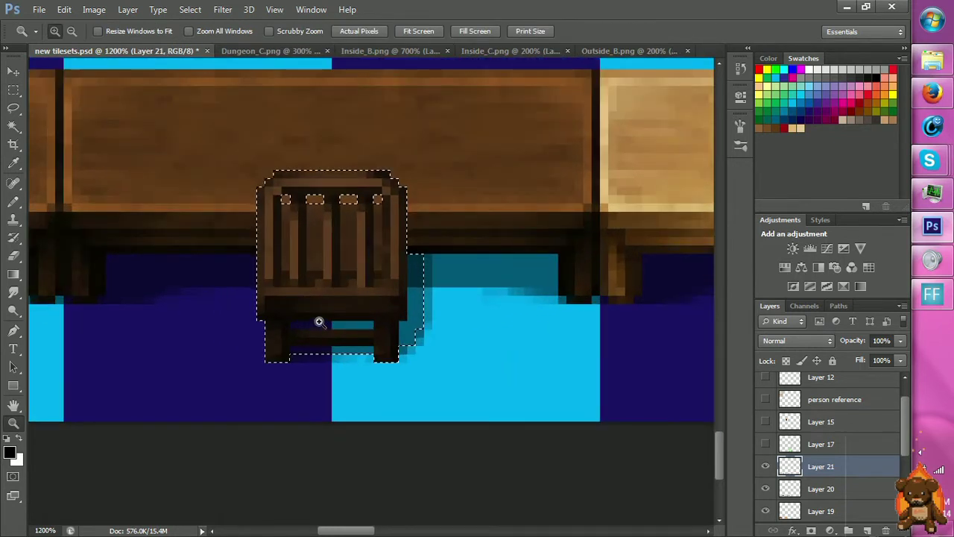
key("space")
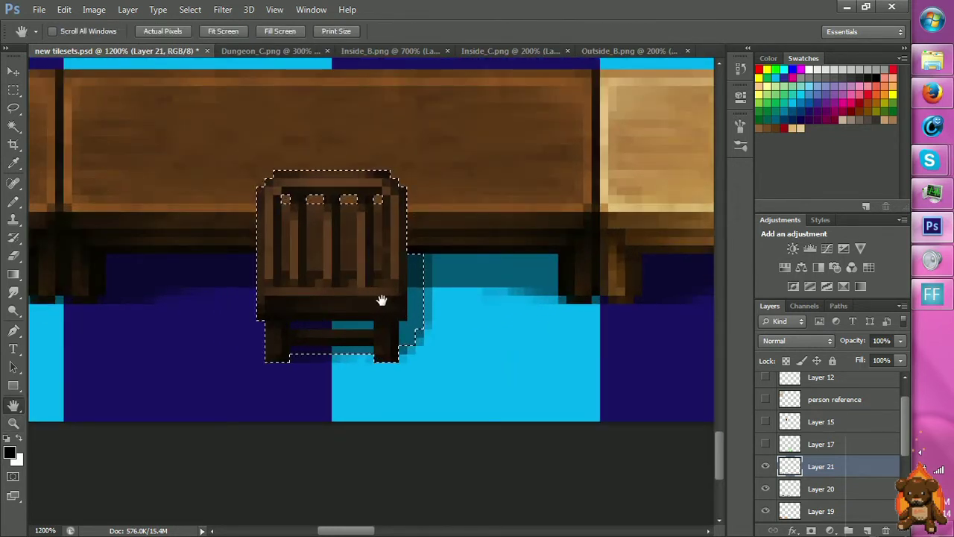
left_click_drag(586, 330, 286, 346)
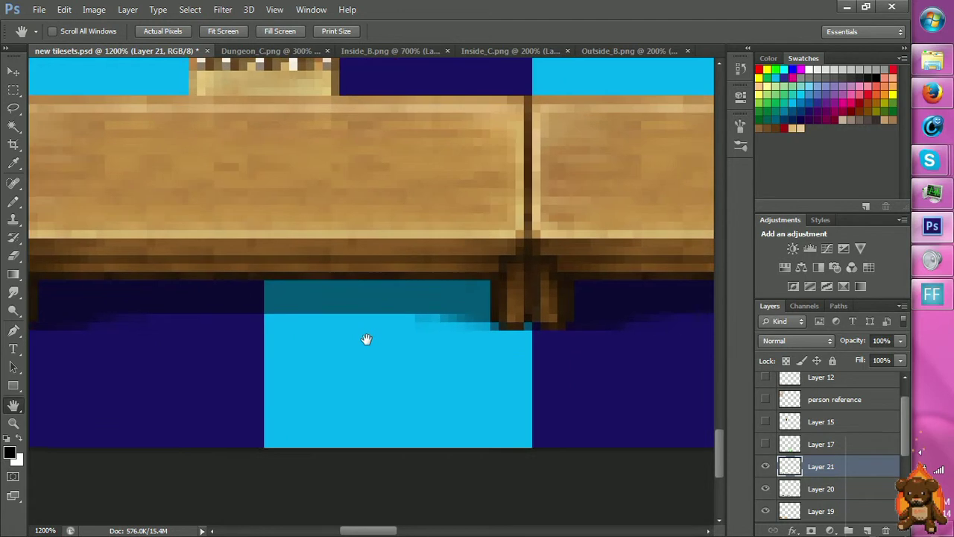
key("m")
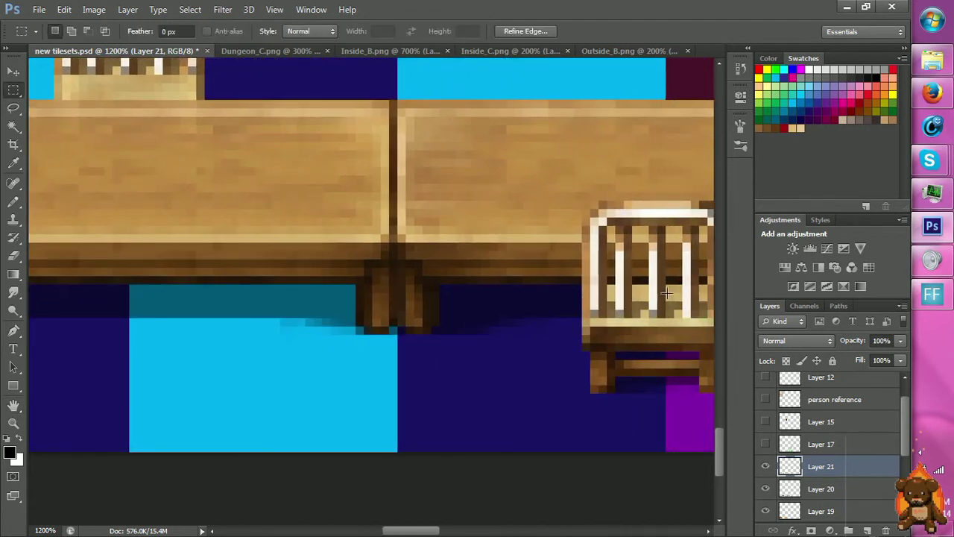
left_click_drag(637, 287, 578, 341)
key("h")
left_click_drag(261, 366, 313, 398)
Delete the upper parts of the gaps between the dark chair's back slats so the dark table shows through, and clear the selection.
key("z")
left_click(177, 321)
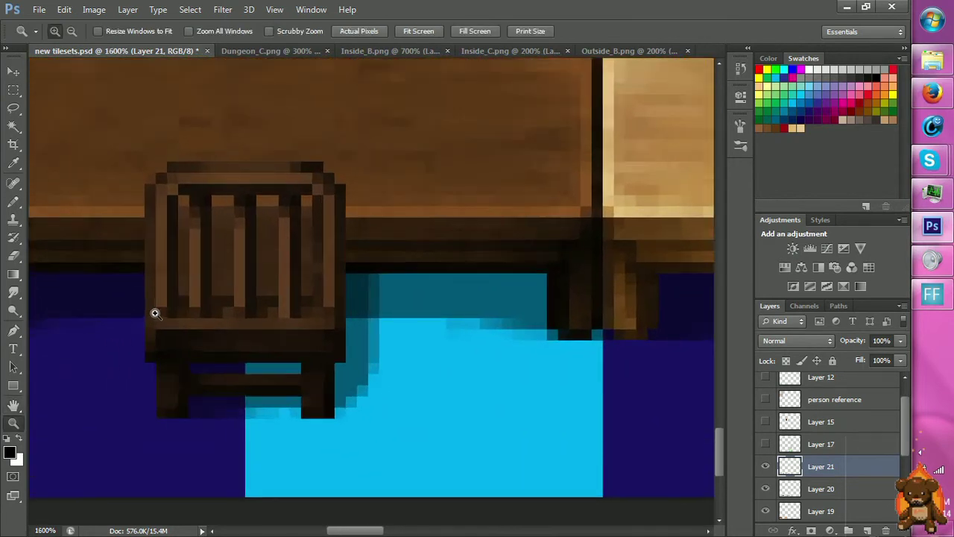
left_click(144, 316)
left_click(144, 316)
key("r")
key("m")
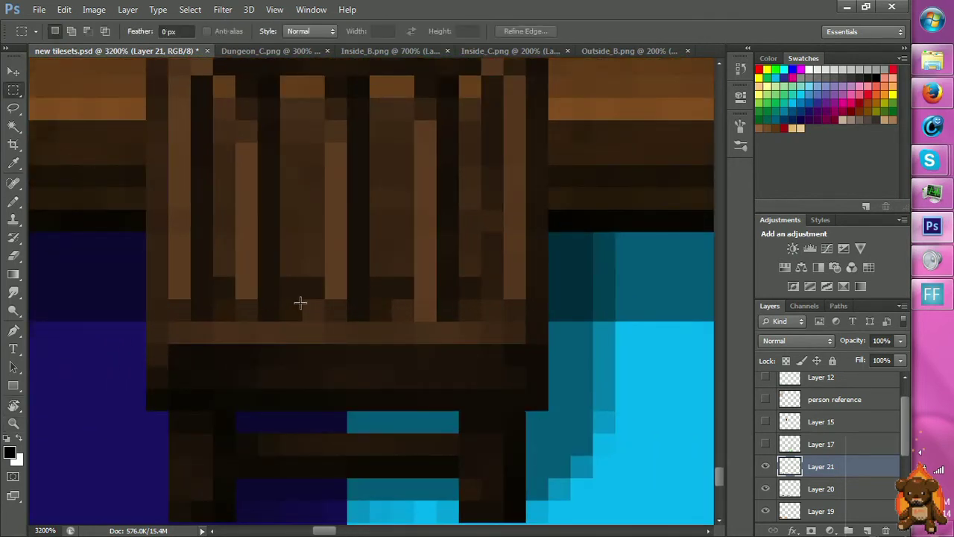
left_click_drag(300, 319, 325, 100)
left_click_drag(239, 96, 234, 232)
left_click_drag(382, 132, 414, 232)
left_click_drag(466, 108, 471, 217)
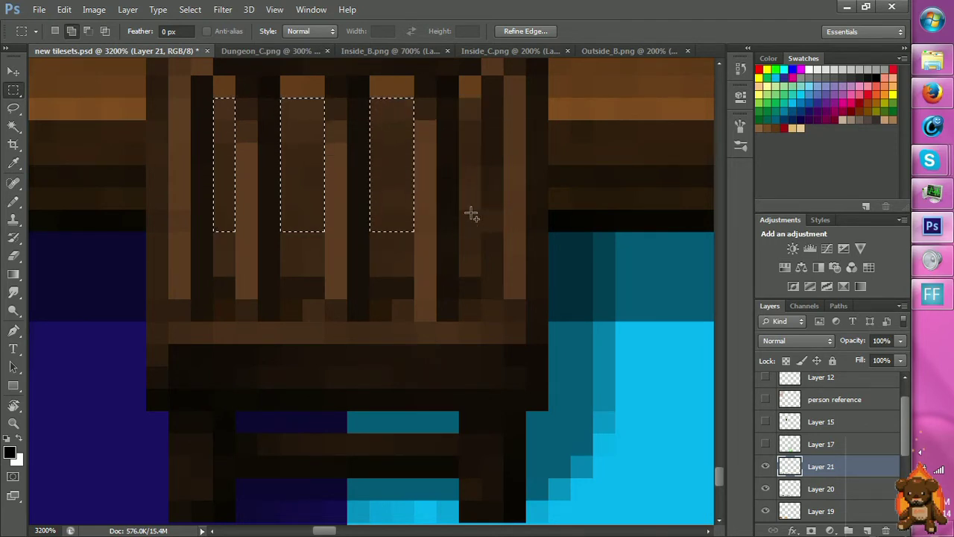
key("ctrl+d")
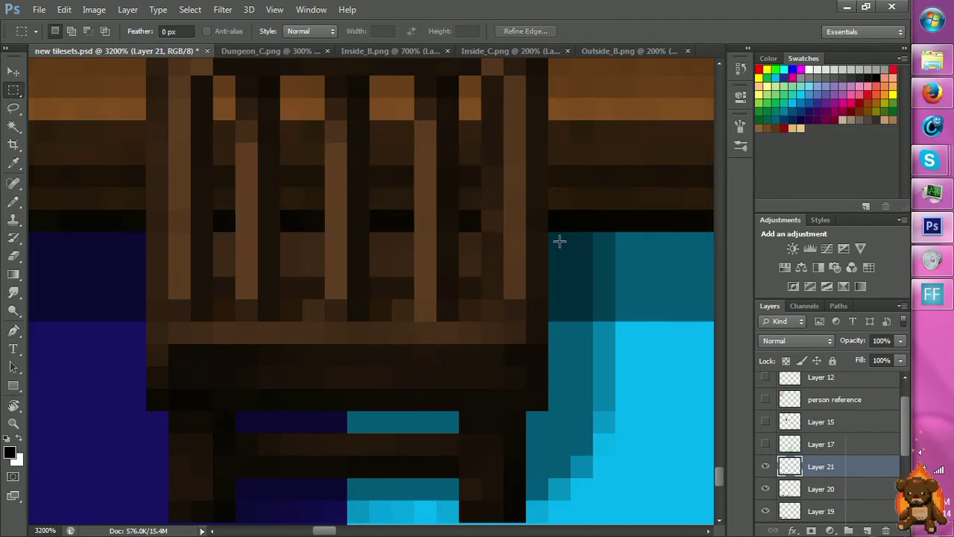
Merge the new table and chair layers down into the bedroom layer and save the tileset file.
key("z")
scroll(545, 283, "down", 5)
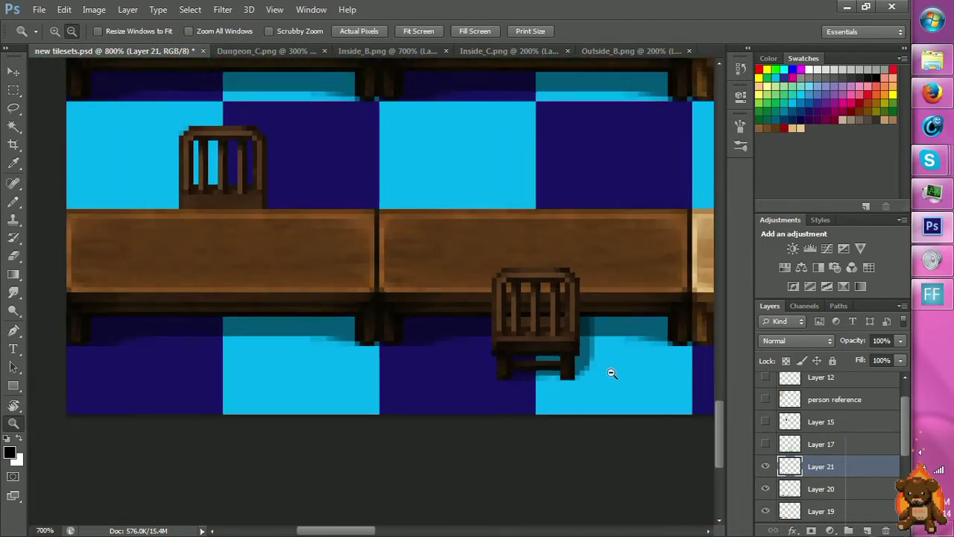
scroll(611, 373, "down", 6)
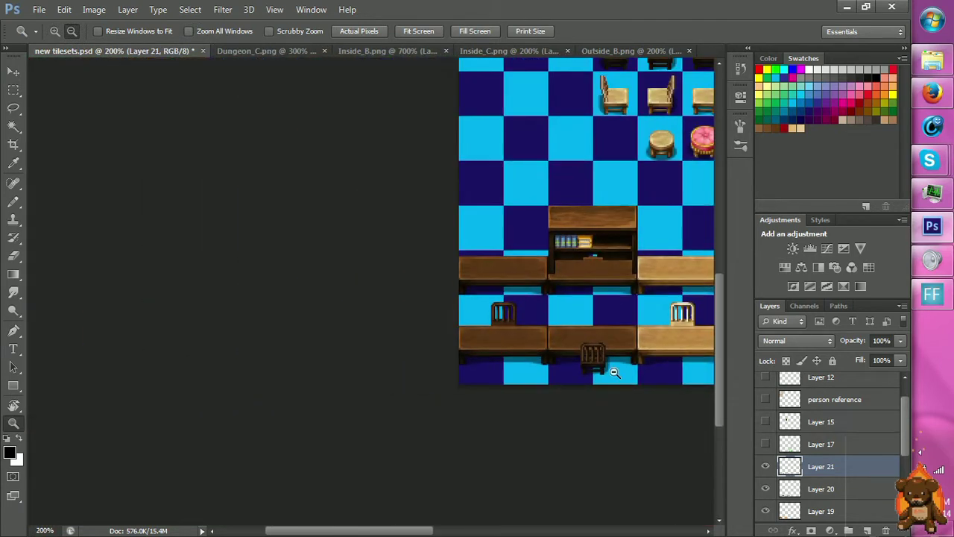
key("m")
key("h")
left_click_drag(626, 330, 359, 319)
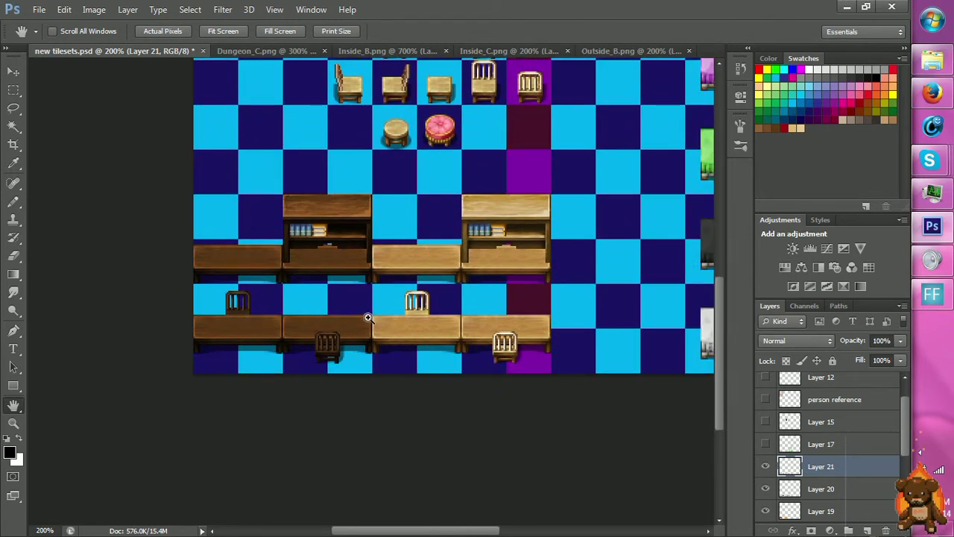
key("ctrl+shift+e")
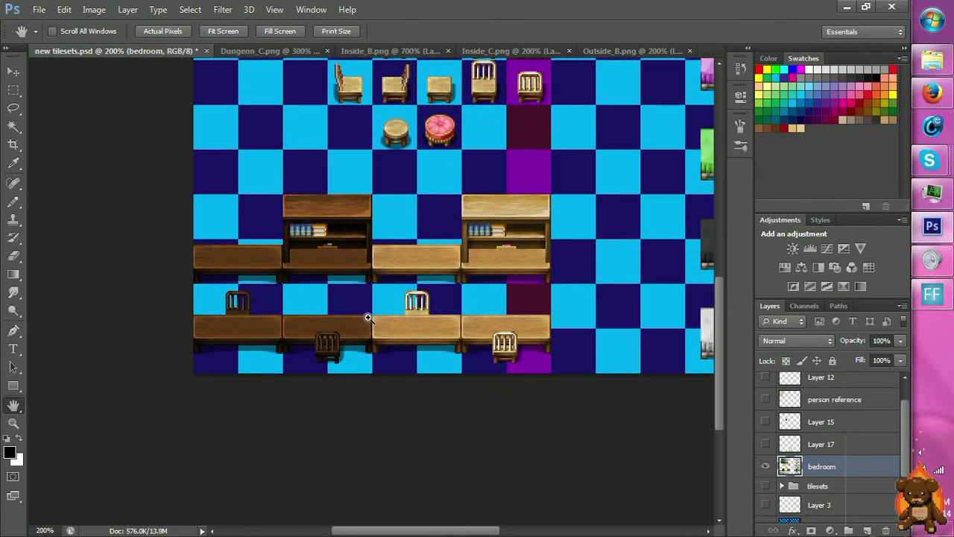
key("ctrl+s")
Look over the bedroom tileset, comparing the new desks, tables and chairs with the existing furniture.
scroll(504, 315, "up", 3)
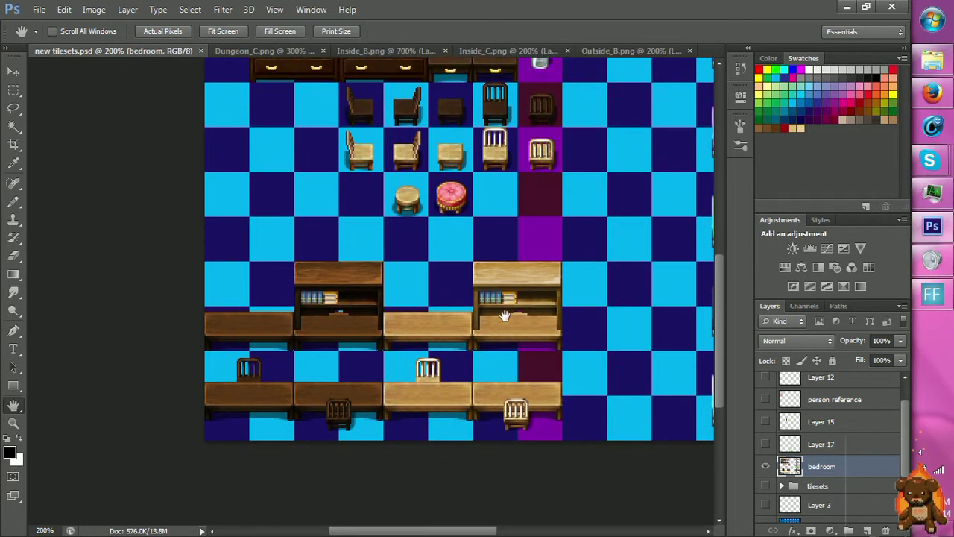
scroll(504, 315, "up", 3)
scroll(504, 316, "down", 2)
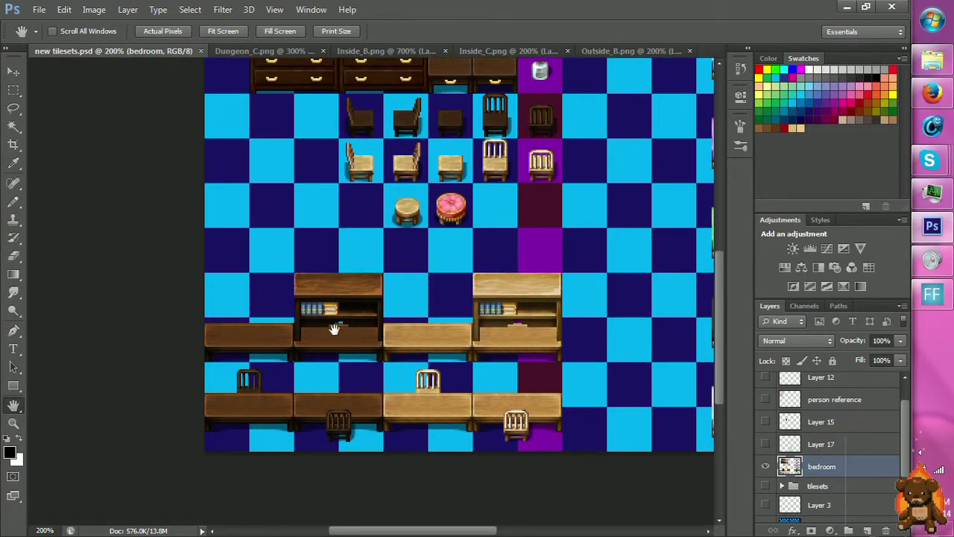
scroll(573, 323, "down", 1)
scroll(581, 323, "up", 1)
scroll(588, 334, "up", 3)
scroll(588, 336, "up", 2)
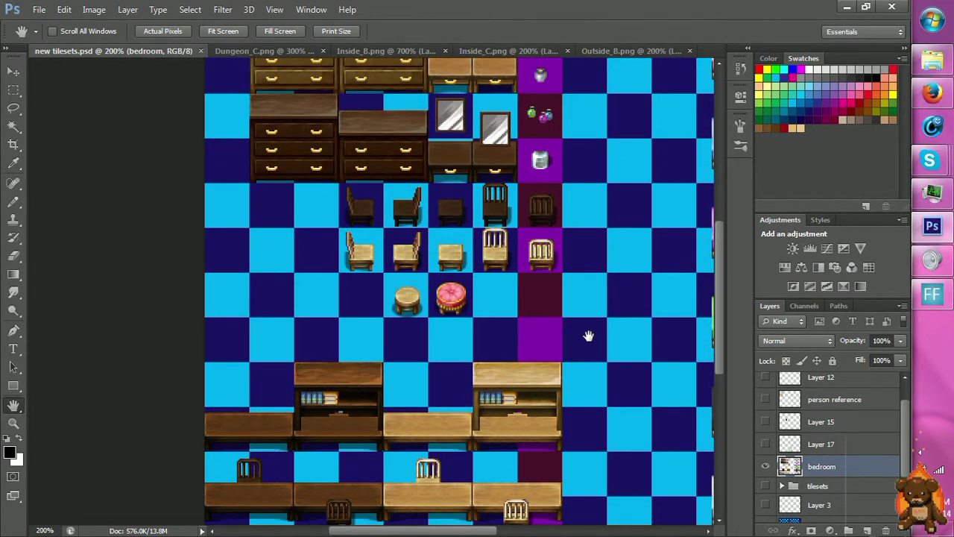
scroll(588, 336, "up", 3)
left_click_drag(588, 337, 555, 260)
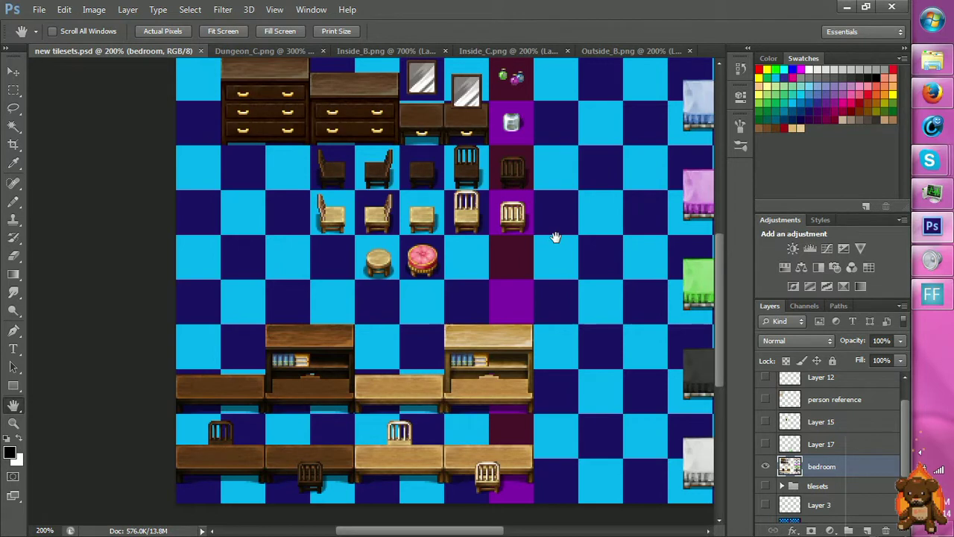
scroll(572, 243, "down", 1)
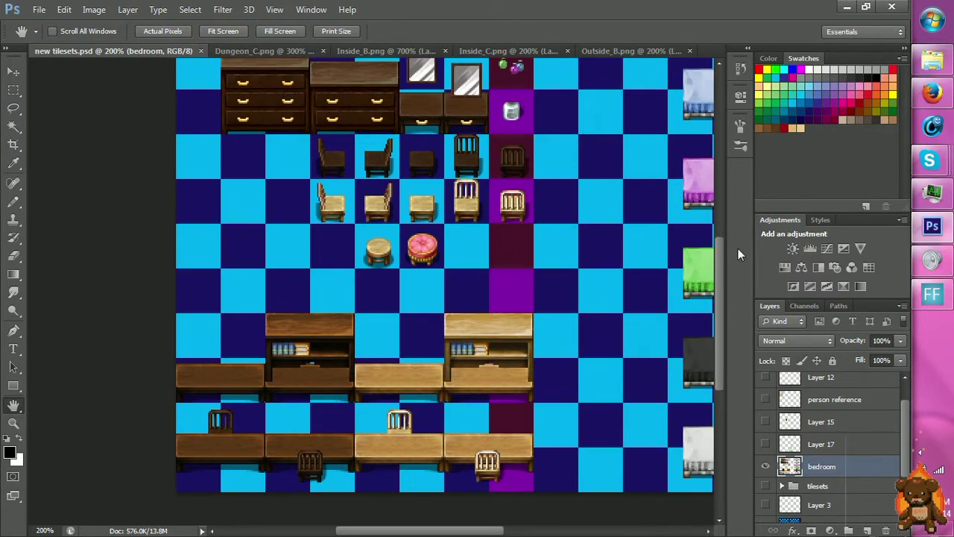
left_click(940, 297)
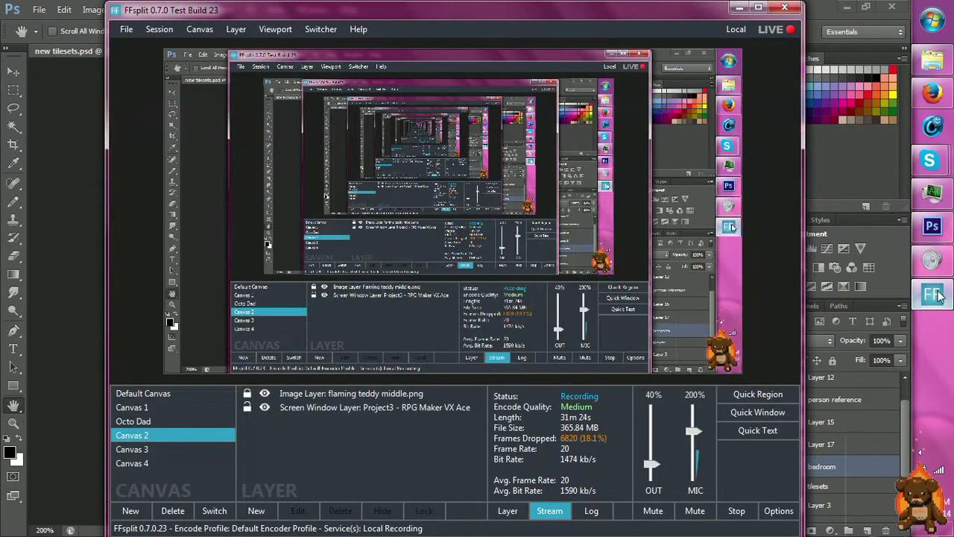
left_click(940, 297)
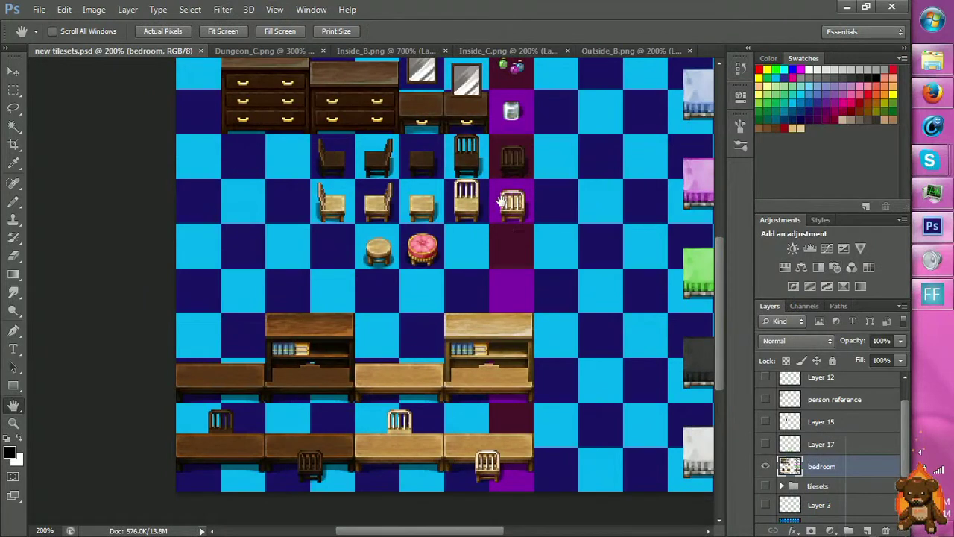
Examine the vases, potion bottles, mirrors and dressing tables in the upper part of the bedroom tileset up close.
left_click_drag(501, 201, 456, 372)
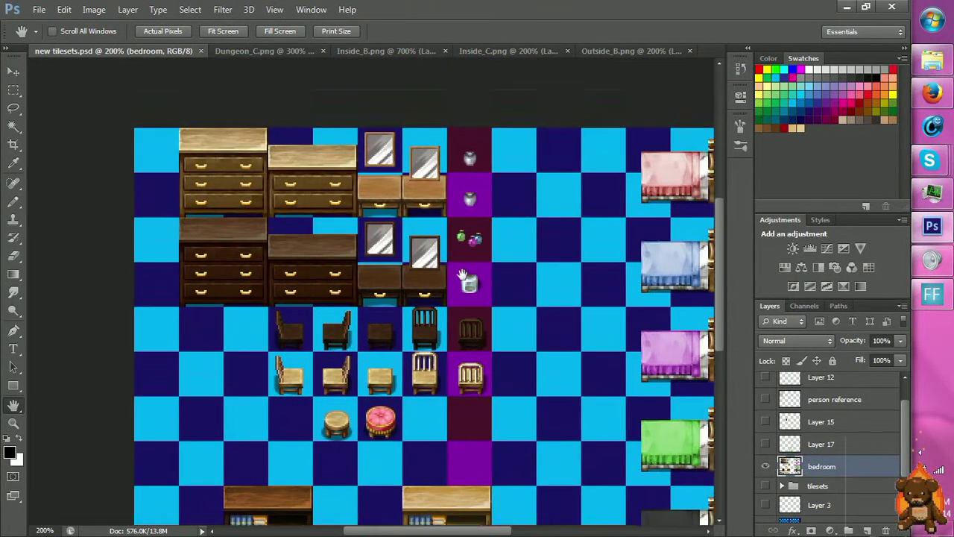
key("z")
left_click(448, 214)
left_click(448, 214)
left_click(571, 276)
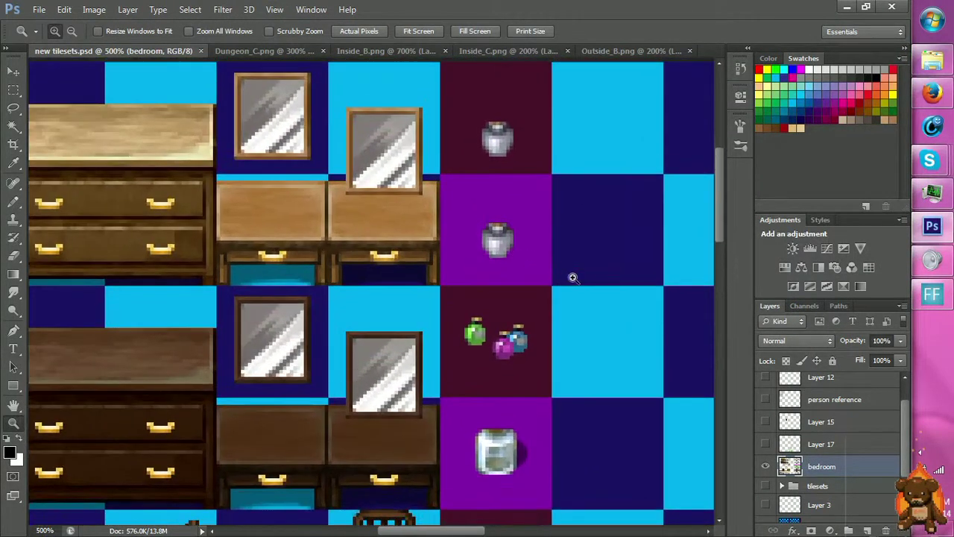
left_click(567, 235)
scroll(591, 213, "up", 1)
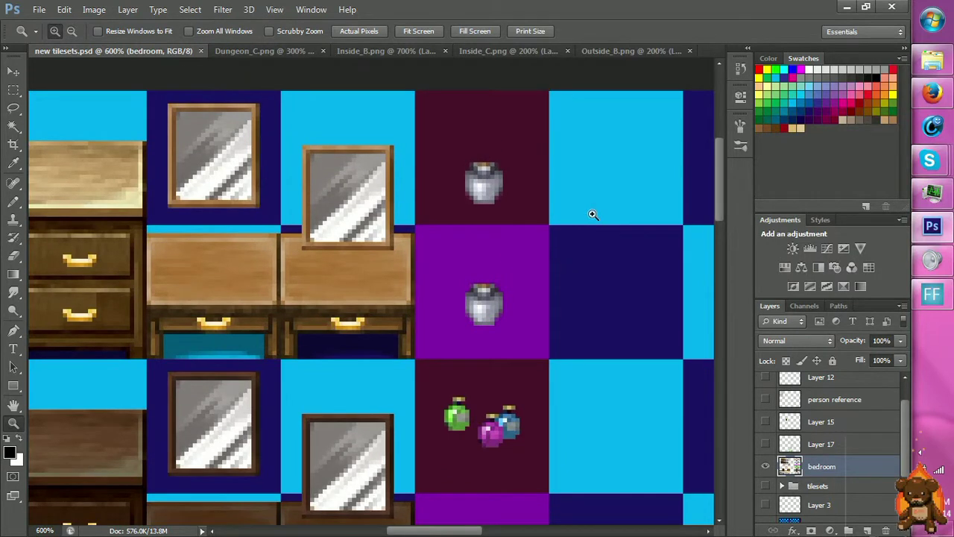
left_click(565, 228)
scroll(567, 231, "up", 1)
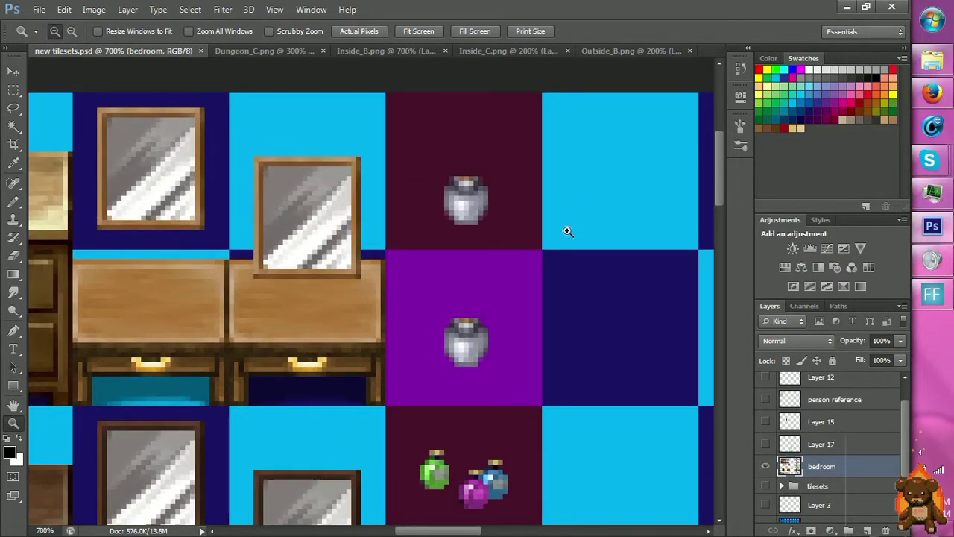
left_click(536, 257)
key("m")
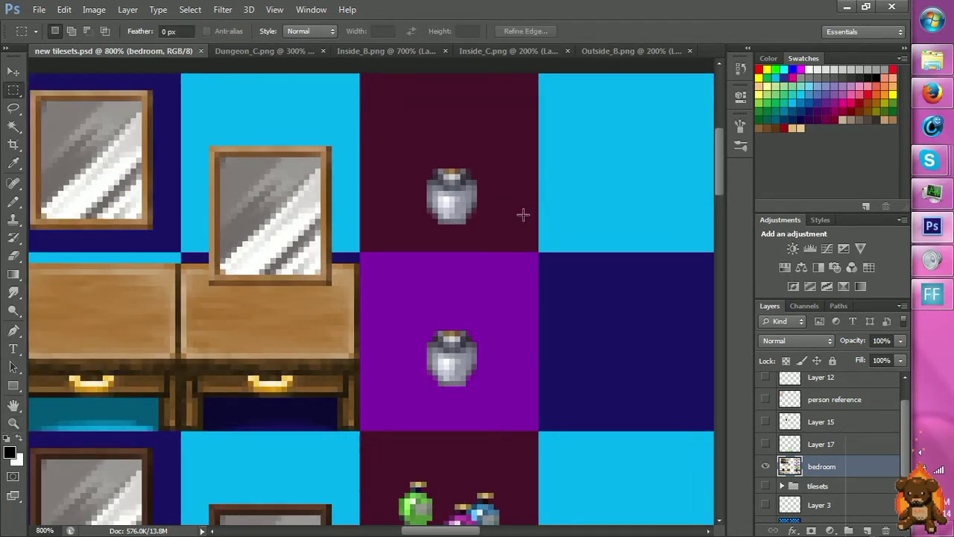
Show Layer 17 with the green blanket pieces over the whole bedroom tileset.
left_click(764, 444)
key("z")
left_click_drag(696, 387, 675, 407)
left_click(764, 446)
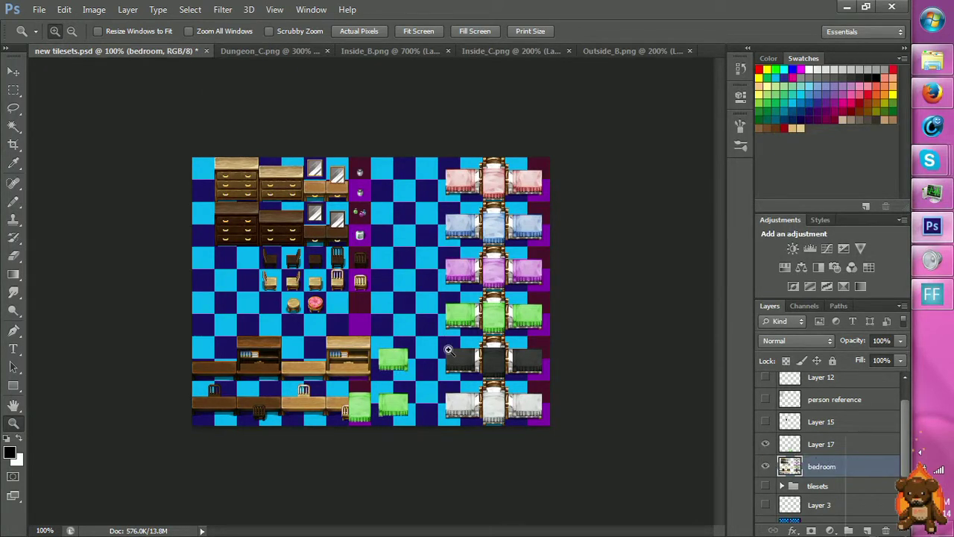
Try to move the green blanket pieces higher up in the tileset, and undo the move.
key("m")
key("v")
left_click_drag(396, 351, 413, 299)
key("ctrl+z")
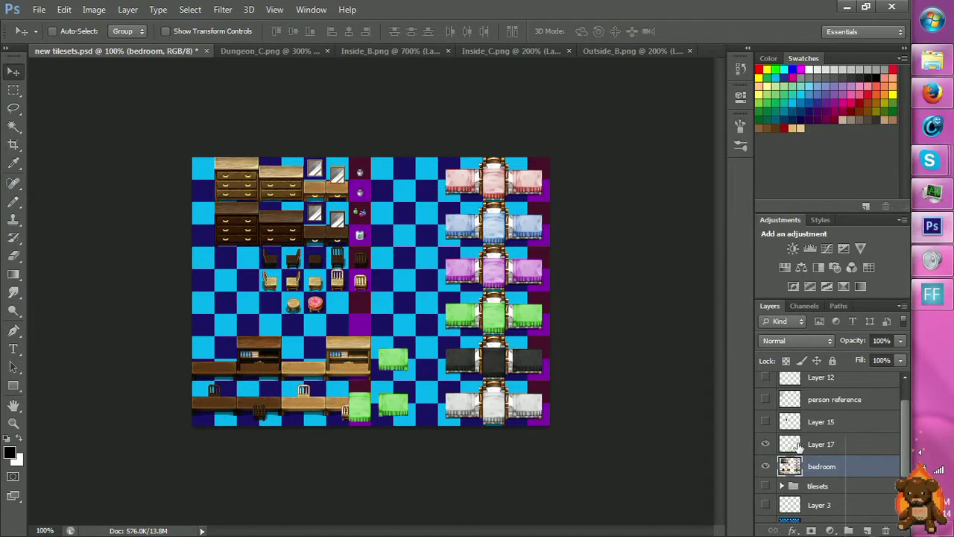
Move the green blankets on Layer 17 up to the empty tiles beside the red and blue beds, level with the side blankets.
left_click(798, 445)
left_click_drag(411, 372, 432, 187)
key("z")
left_click(430, 188)
left_click(429, 188)
left_click(396, 240)
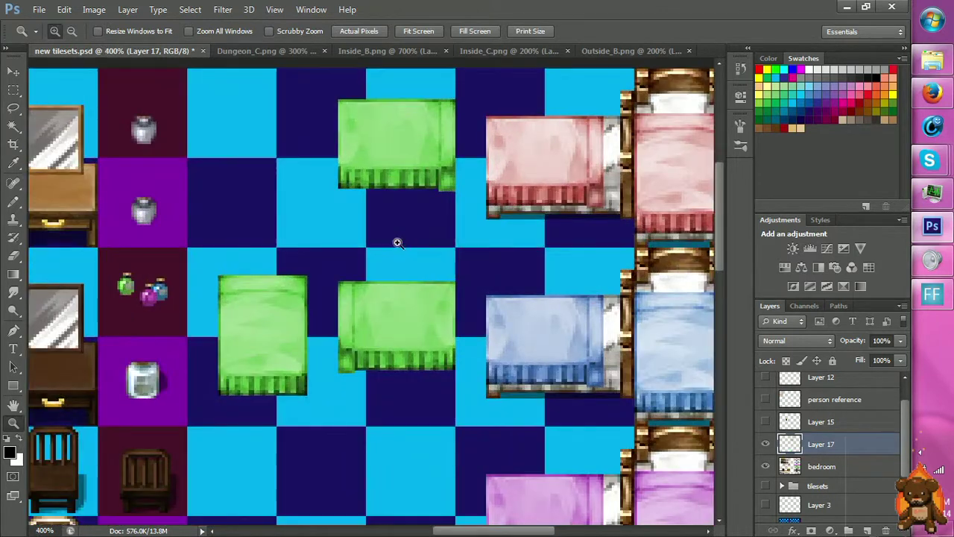
left_click(417, 221)
scroll(417, 221, "up", 1)
key("v")
left_click_drag(443, 183, 538, 224)
Move the tall green blanket into the tile column beside the vases and potions, deselect it and save the file.
key("m")
left_click(472, 313)
scroll(335, 251, "down", 2)
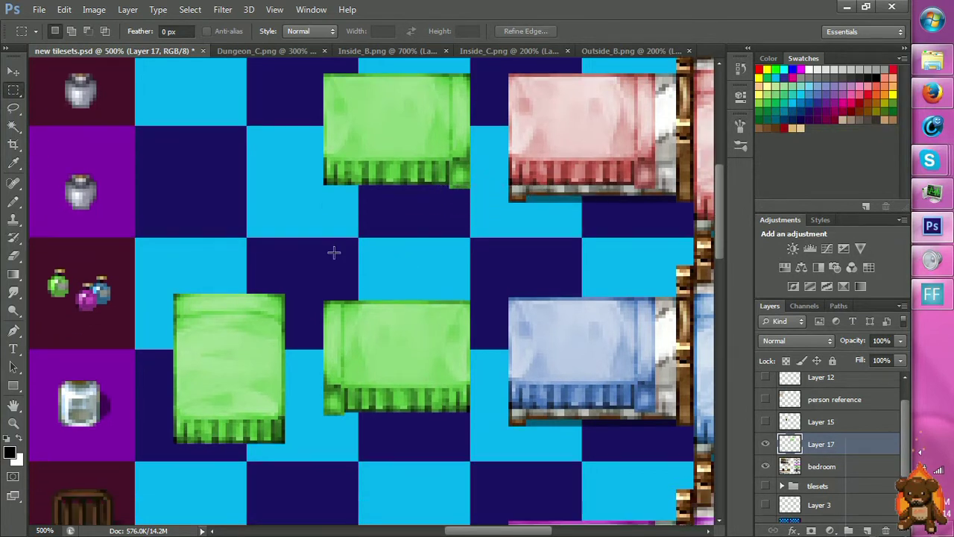
left_click_drag(153, 251, 284, 446)
scroll(258, 402, "up", 3)
key("v")
left_click_drag(257, 410, 215, 296)
key("ctrl+d")
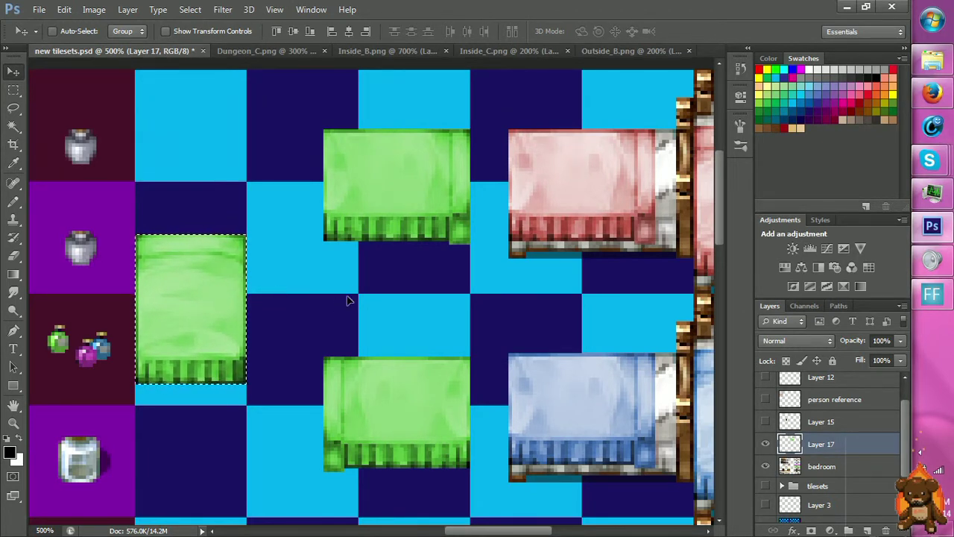
key("m")
key("ctrl+s")
Examine the bedroom tileset's furniture and remaining empty tiles.
key("z")
key("ctrl+minus")
key("ctrl+minus")
key("ctrl+minus")
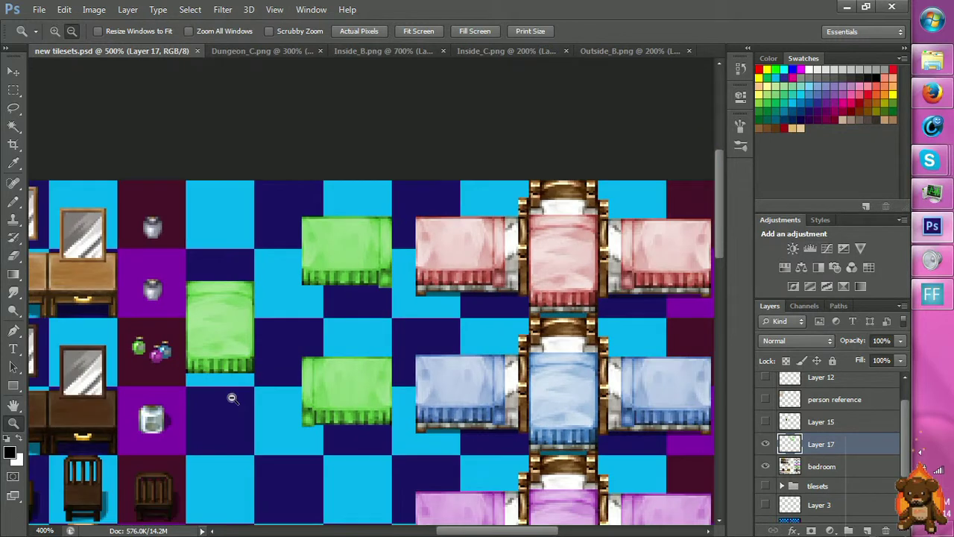
scroll(302, 298, "down", 5)
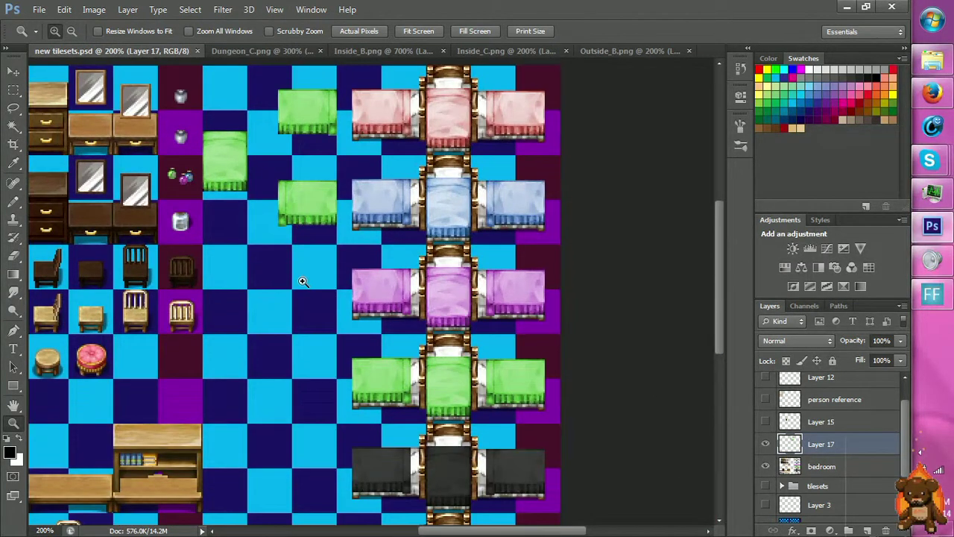
key("m")
key("h")
left_click_drag(310, 306, 501, 246)
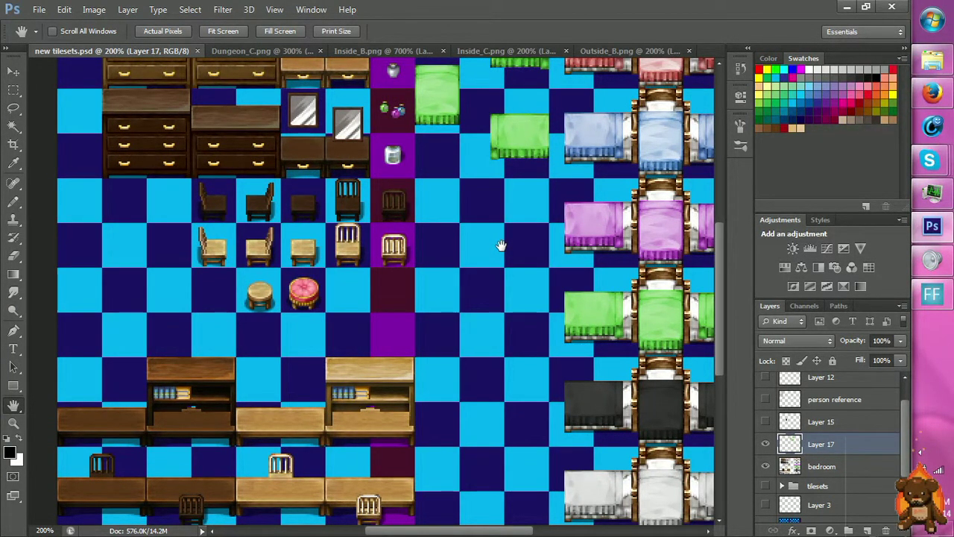
left_click_drag(443, 315, 515, 302)
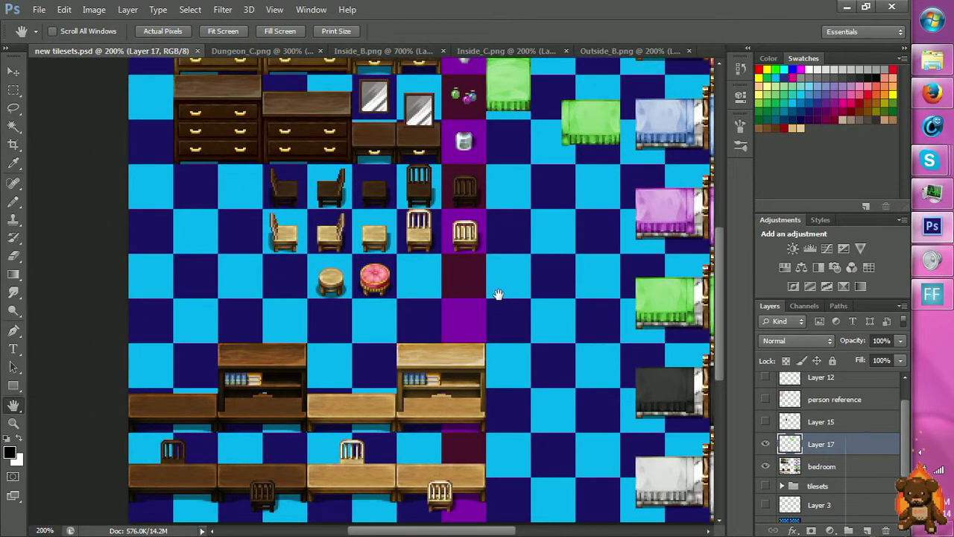
left_click_drag(498, 294, 417, 311)
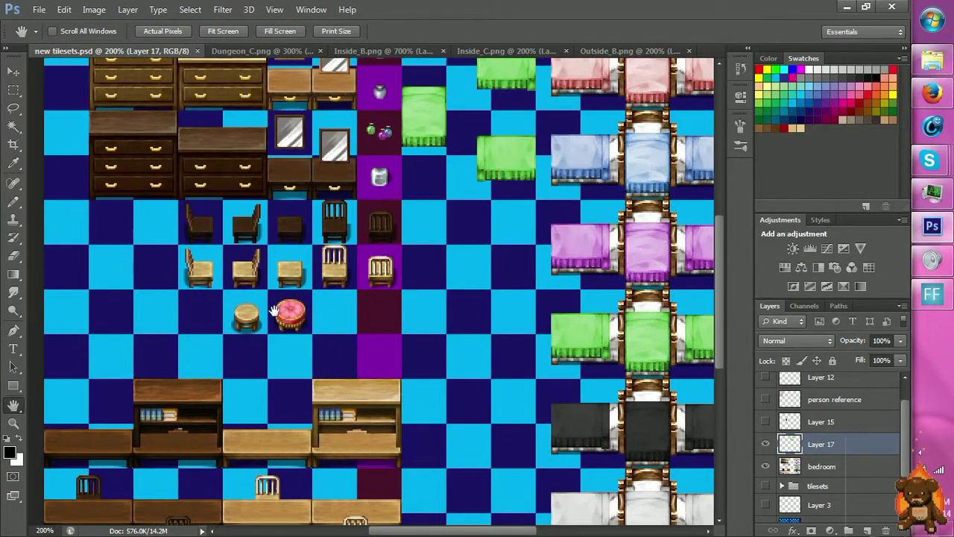
left_click_drag(410, 277, 499, 285)
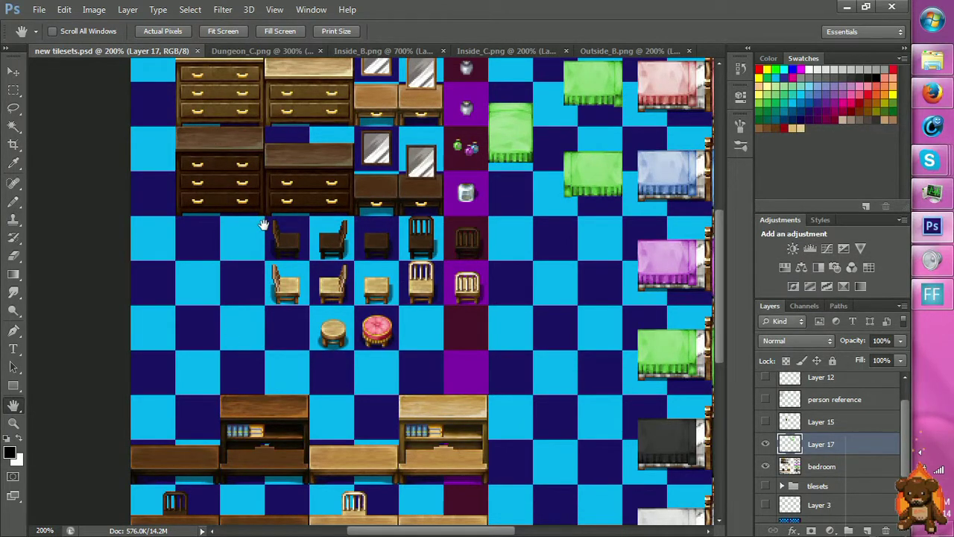
left_click_drag(264, 225, 283, 300)
Marquee-select the top surface of the tall dark dresser and merge Layer 17 down into the bedroom layer.
key("z")
left_click(281, 298)
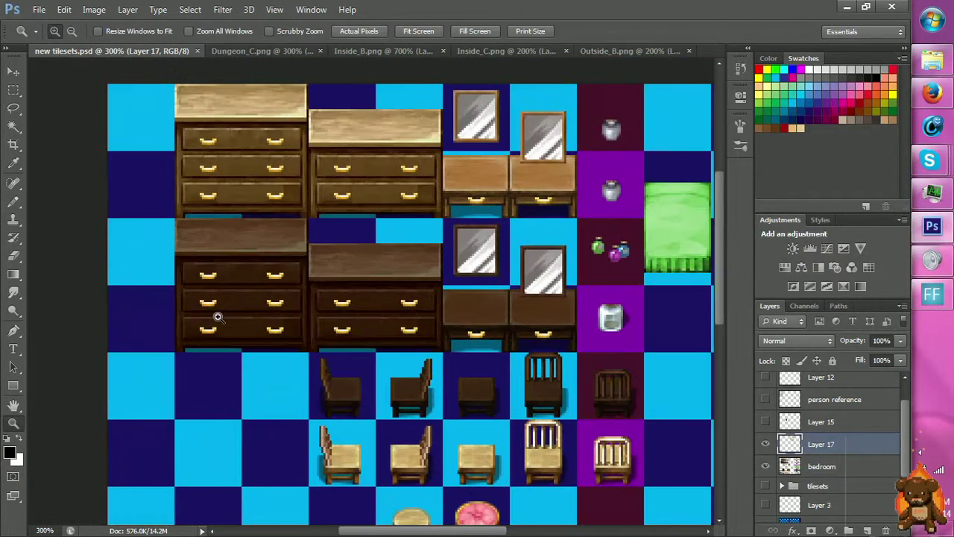
left_click(214, 315)
left_click(182, 330)
scroll(187, 320, "up", 3)
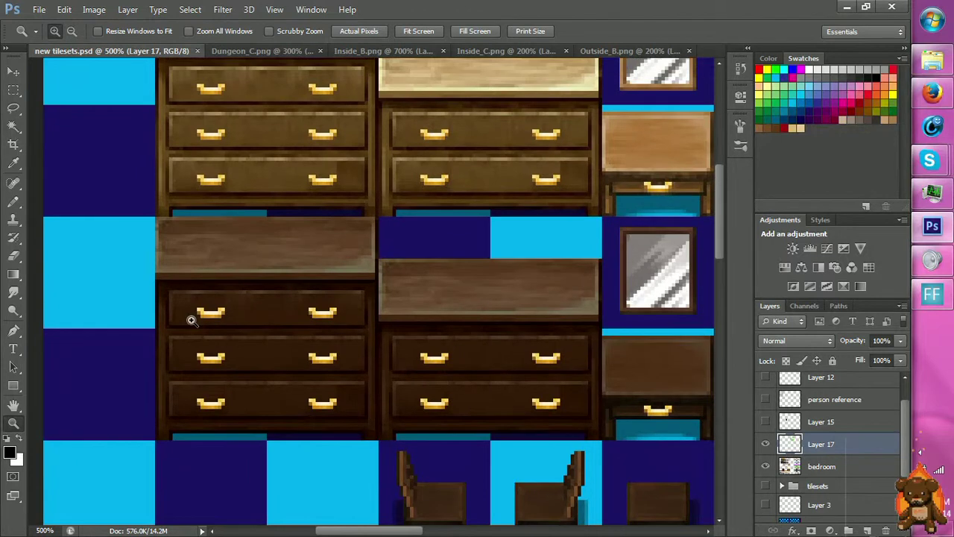
key("m")
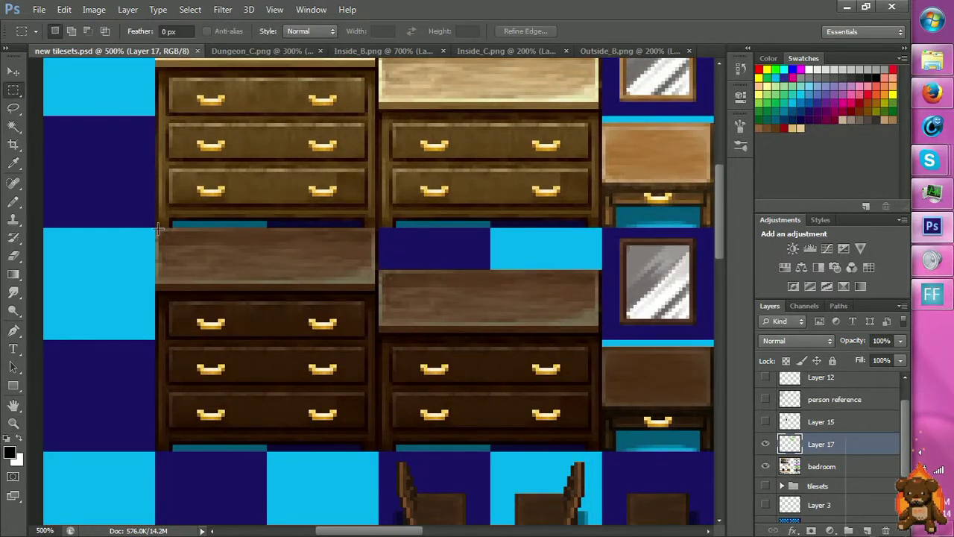
left_click_drag(157, 230, 378, 293)
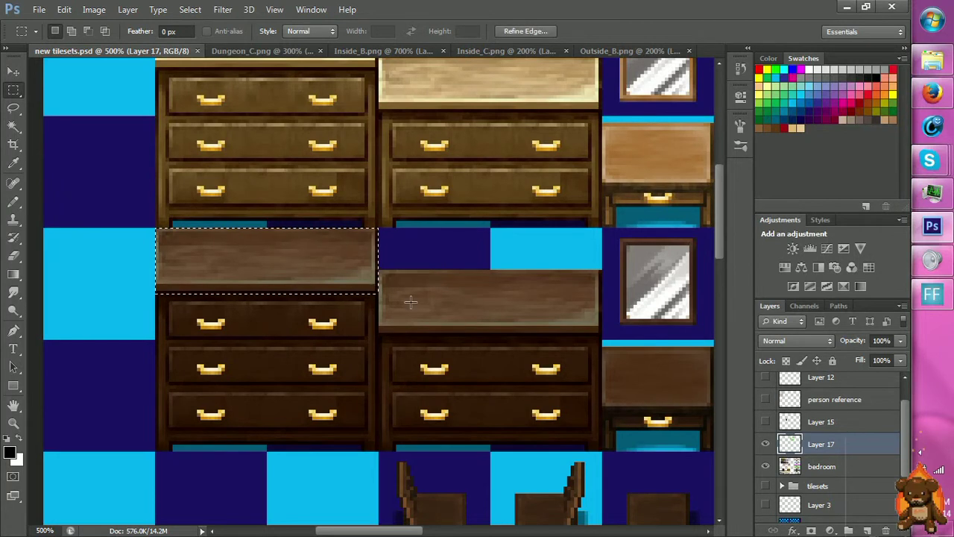
scroll(411, 301, "up", 3)
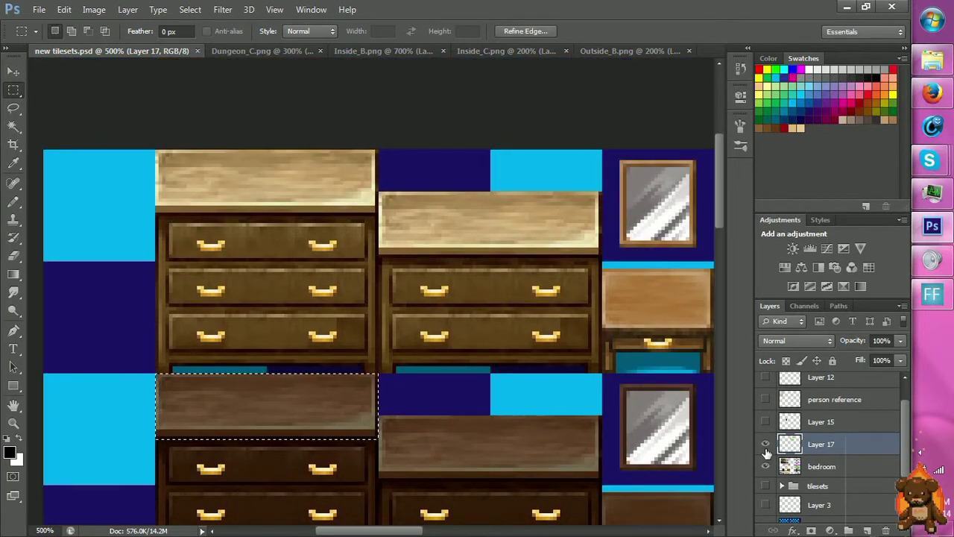
key("ctrl+e")
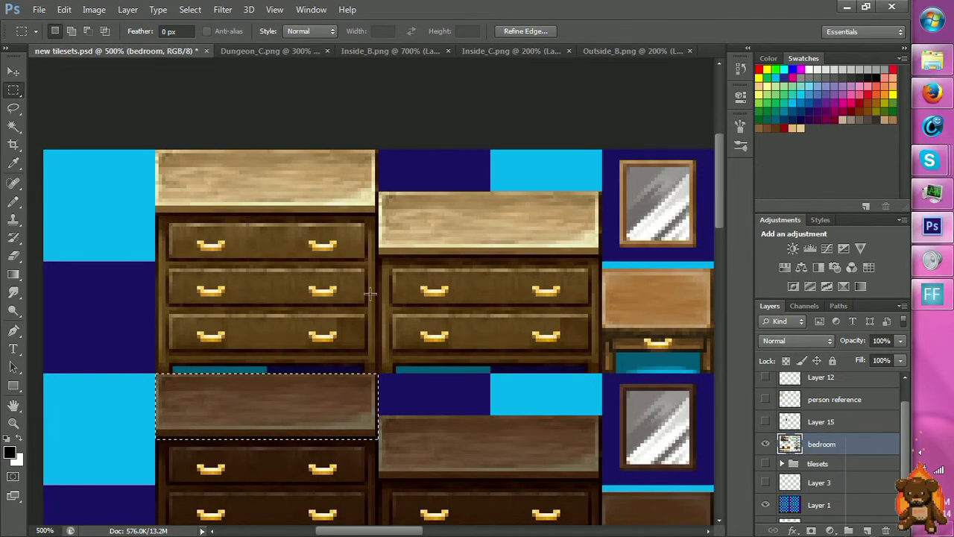
Add the tall light dresser's top to the selection, copy both tops to a new layer and place them in the empty tiles beside the chairs.
left_click_drag(156, 150, 378, 216)
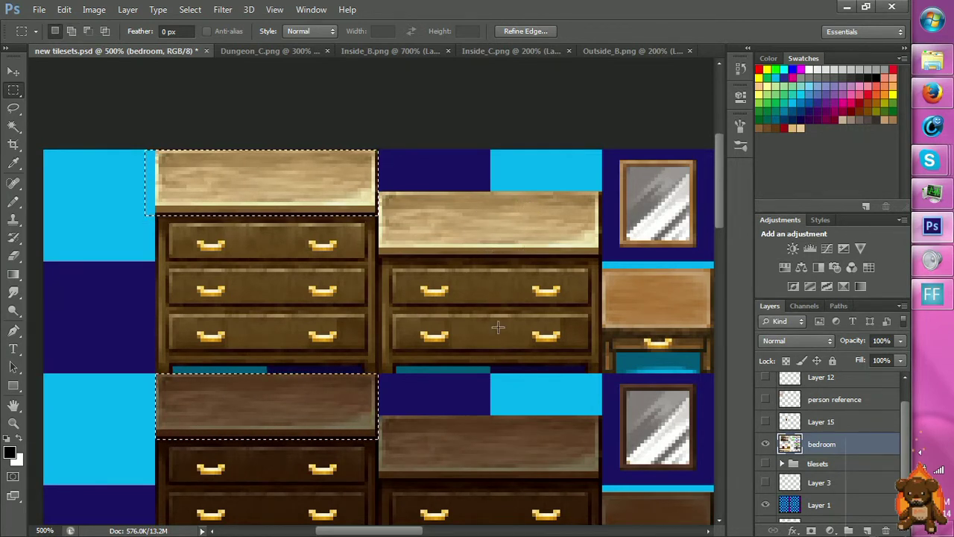
scroll(382, 246, "down", 3)
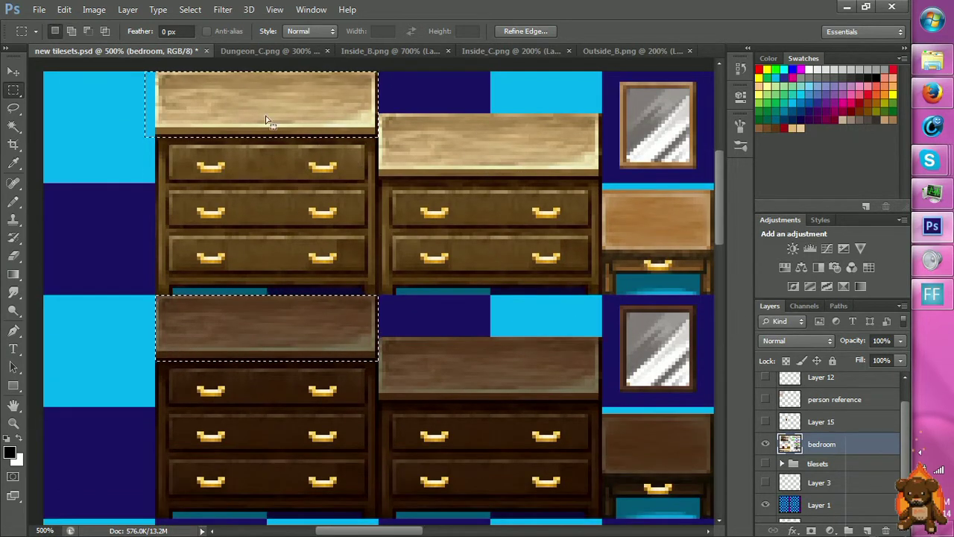
scroll(324, 341, "down", 3)
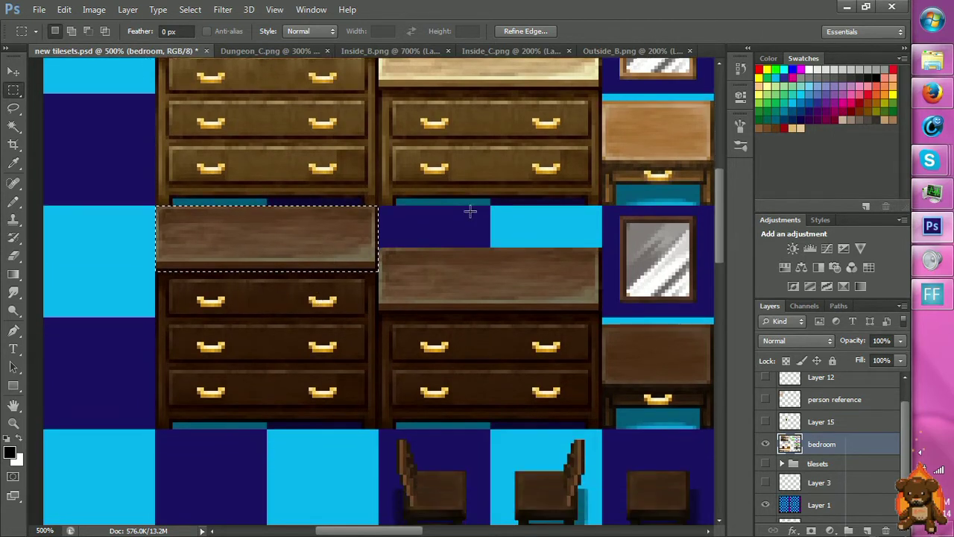
scroll(516, 281, "down", 4)
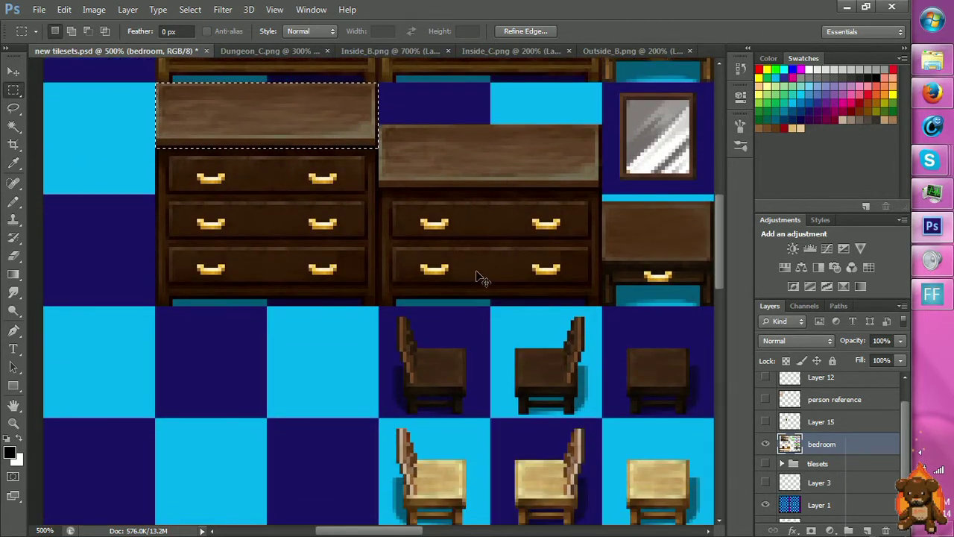
key("ctrl+j")
key("v")
left_click_drag(322, 193, 291, 470)
scroll(297, 281, "down", 6)
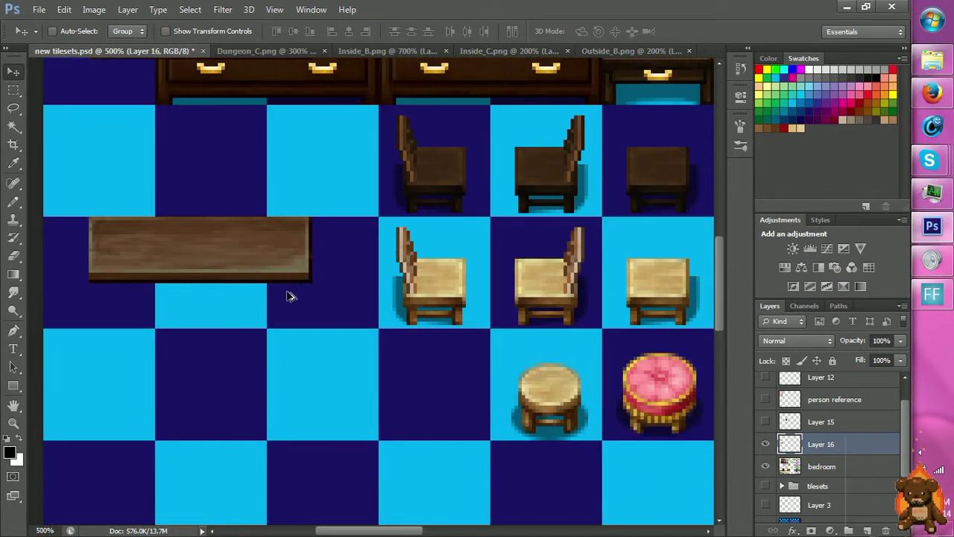
scroll(290, 296, "down", 1)
scroll(283, 291, "down", 1)
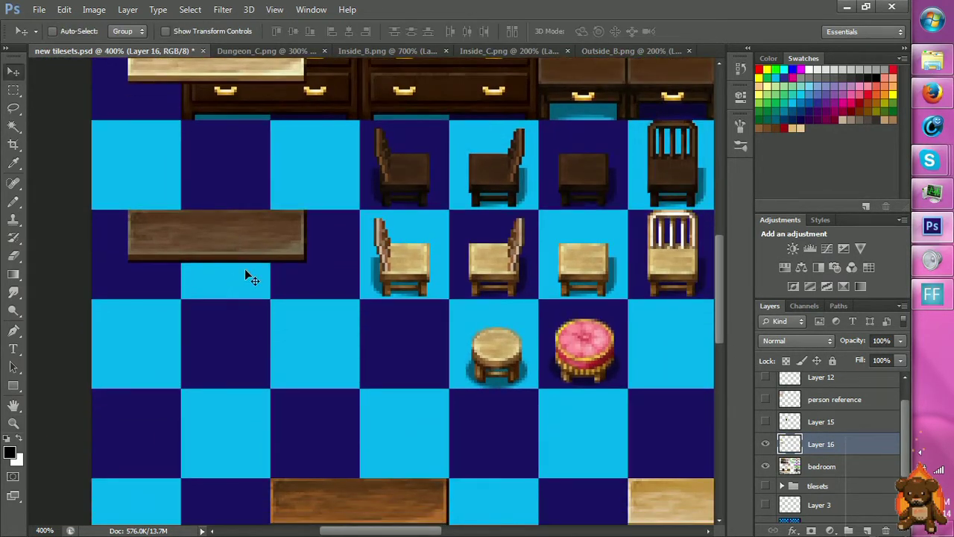
left_click_drag(246, 274, 270, 372)
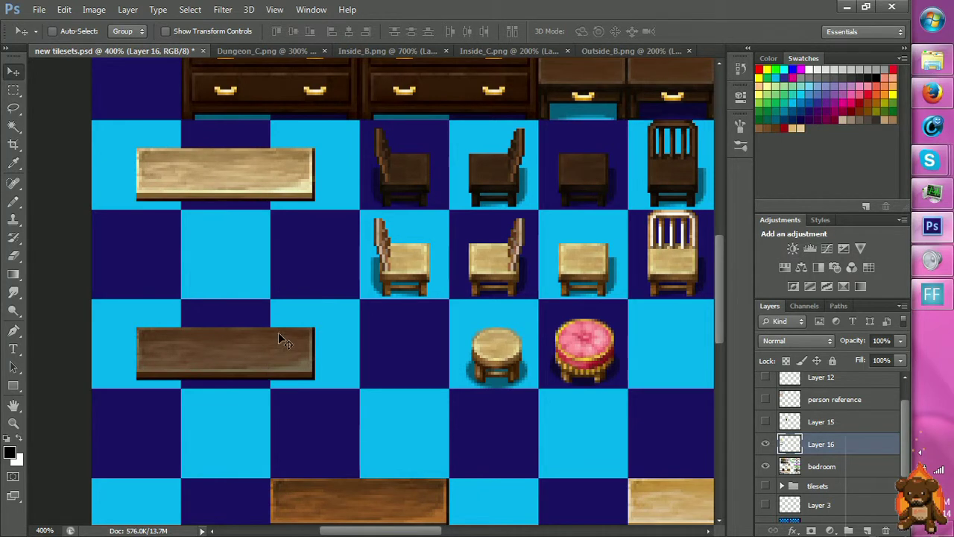
Select the copied dark dresser top and move it aside over the round stools.
key("m")
left_click_drag(114, 299, 361, 415)
key("v")
left_click_drag(227, 370, 521, 323)
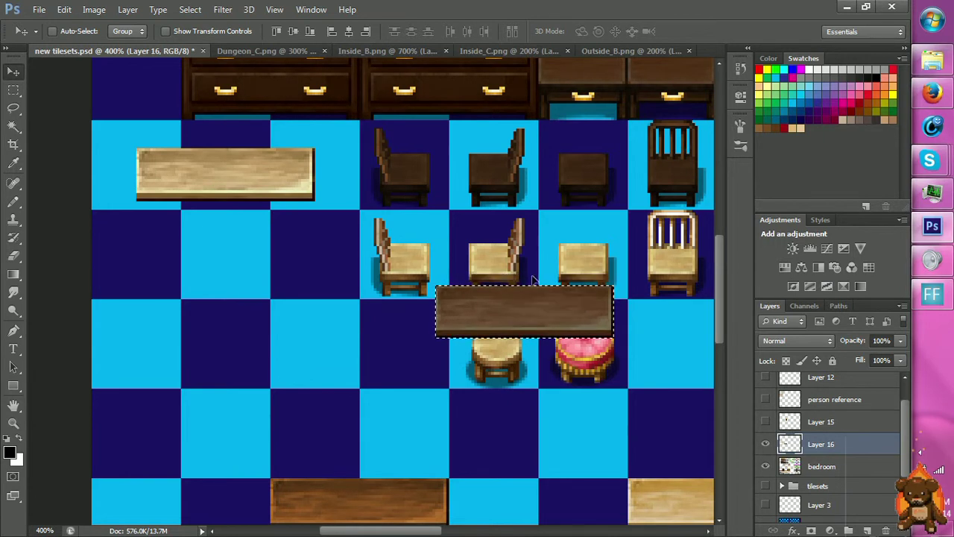
key("m")
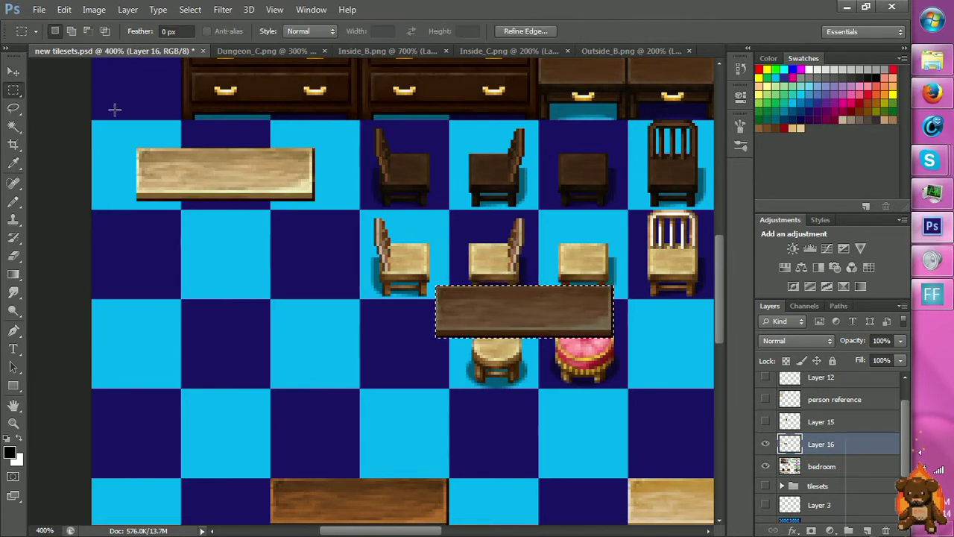
Select the copied light dresser top and move it down two tile rows in the empty area.
left_click_drag(113, 108, 301, 218)
key("v")
left_click_drag(266, 177, 296, 357)
key("m")
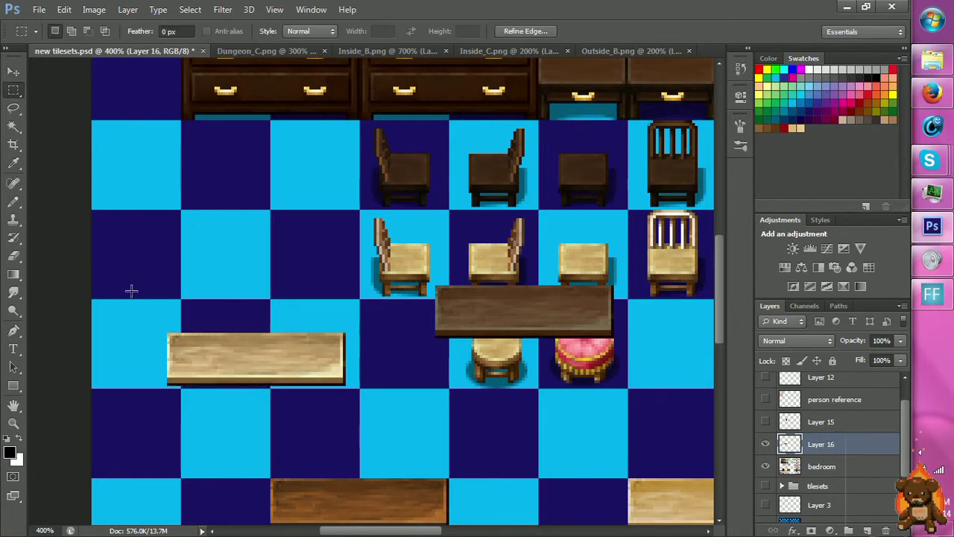
Separate the light top's wood surface from its front and side edges, rotate it 90° clockwise and flip it vertically with Free Transform.
left_click_drag(125, 302, 343, 377)
right_click(339, 366)
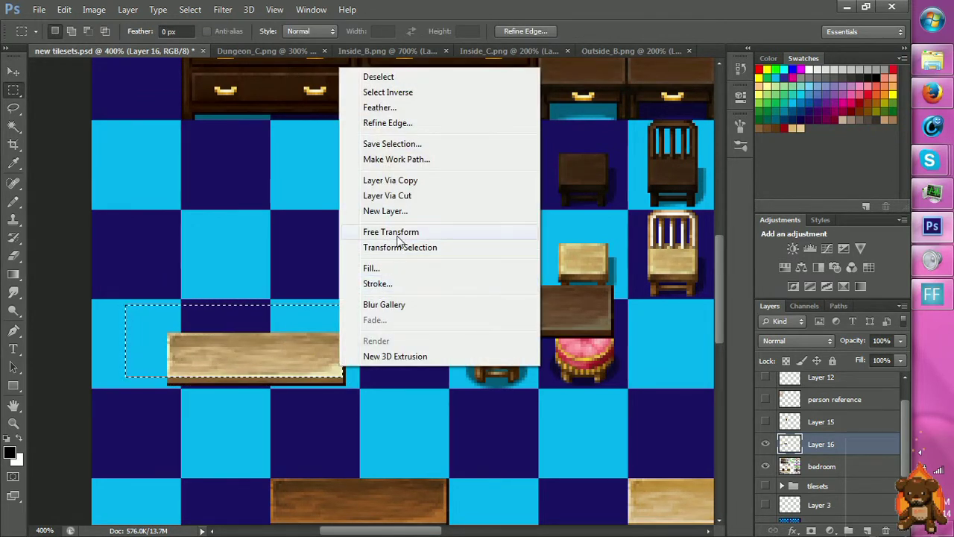
left_click(399, 235)
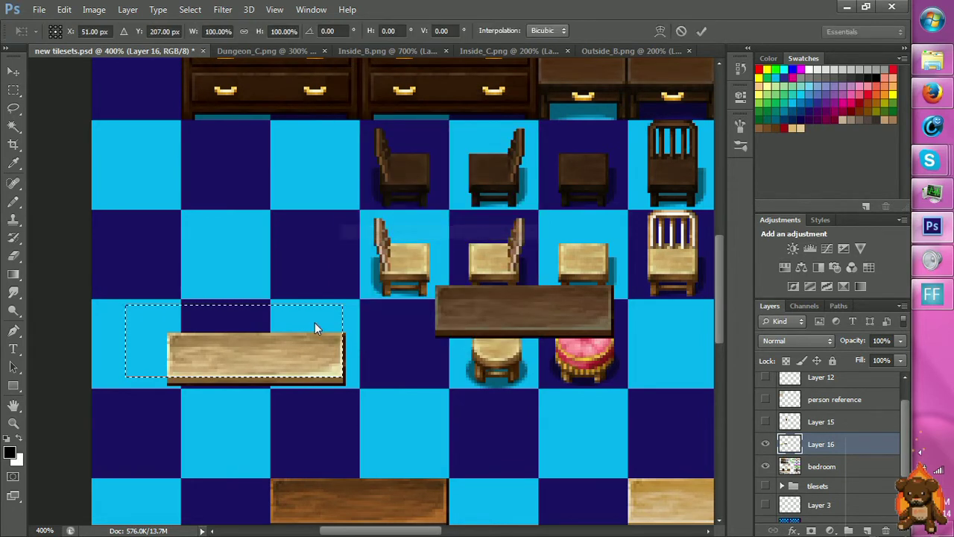
left_click_drag(293, 361, 295, 251)
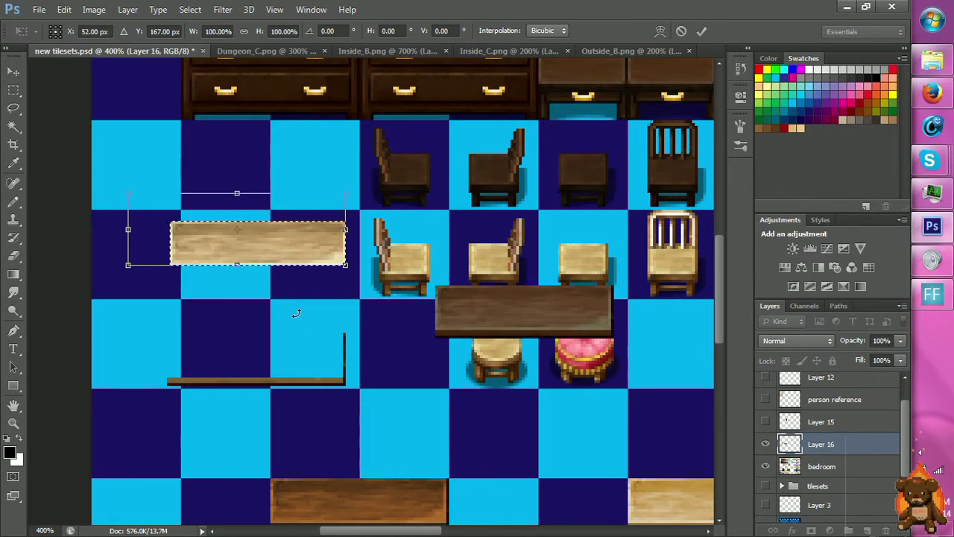
right_click(295, 237)
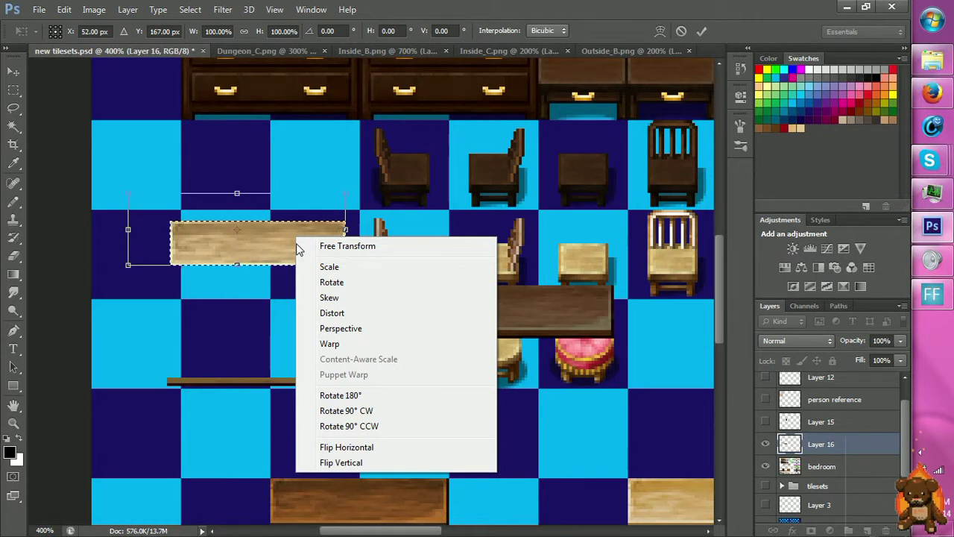
left_click(350, 412)
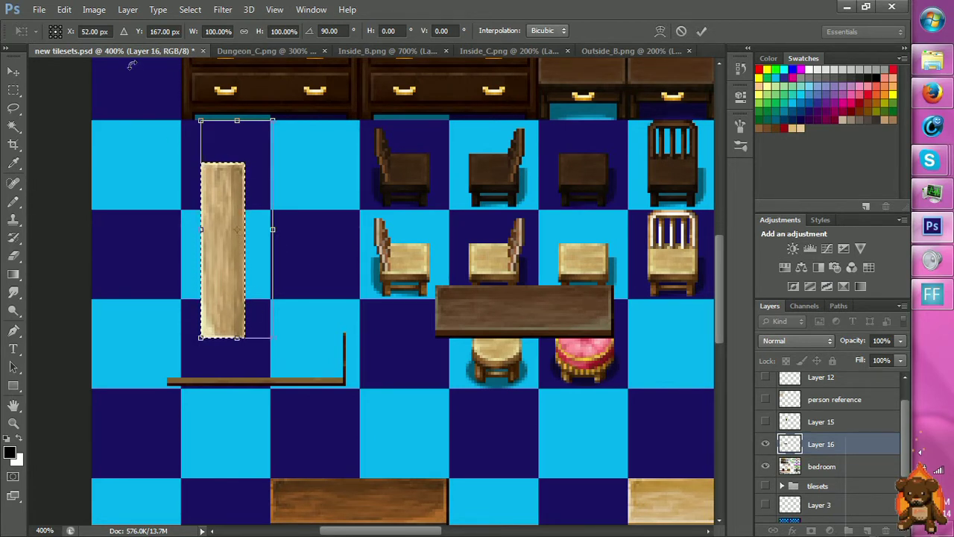
right_click(237, 225)
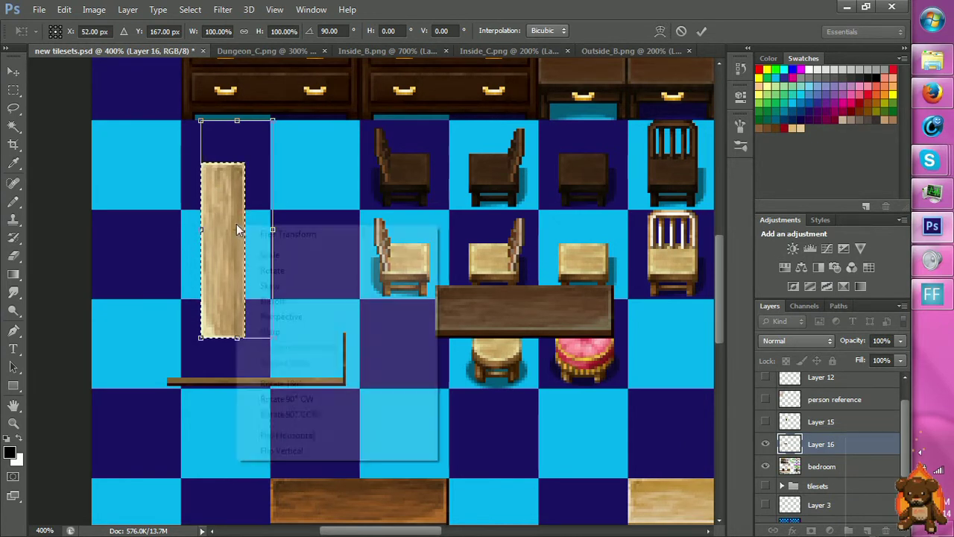
left_click(282, 451)
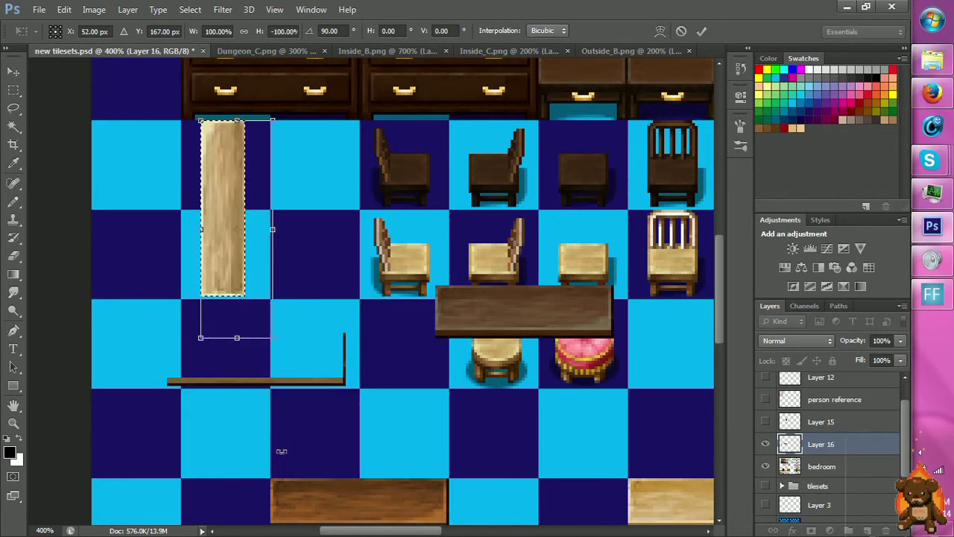
key("Return")
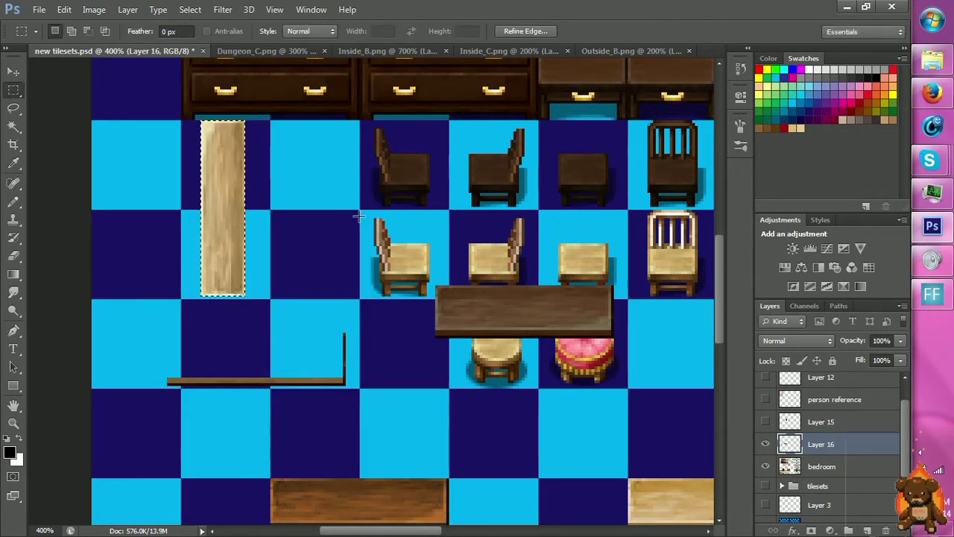
Move the rotated light wood surface down into the middle of the empty tiles beside the chairs.
key("v")
left_click_drag(232, 207, 250, 250)
scroll(274, 255, "up", 3)
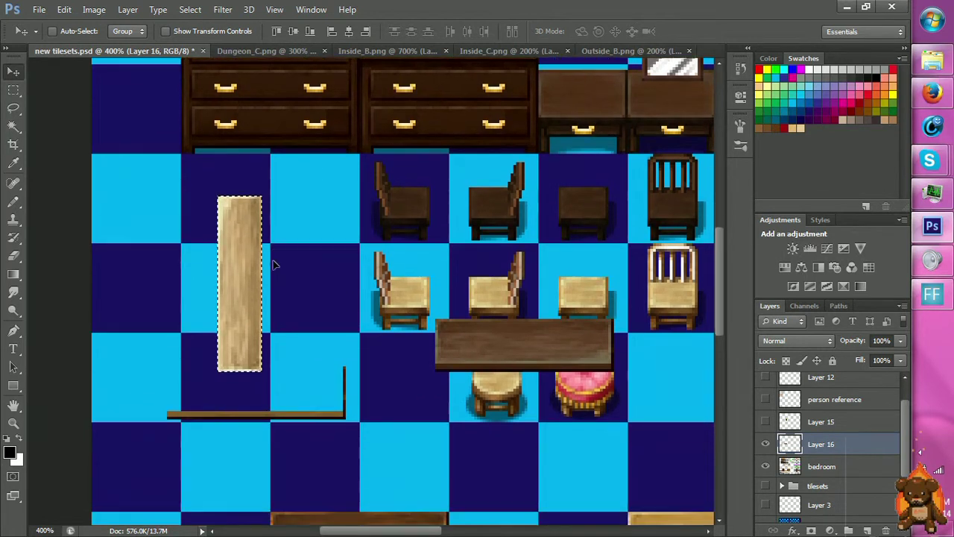
scroll(273, 264, "down", 2)
Widen the upright wood surface to 131.25% horizontally with Free Transform, apply it and deselect.
key("m")
right_click(240, 263)
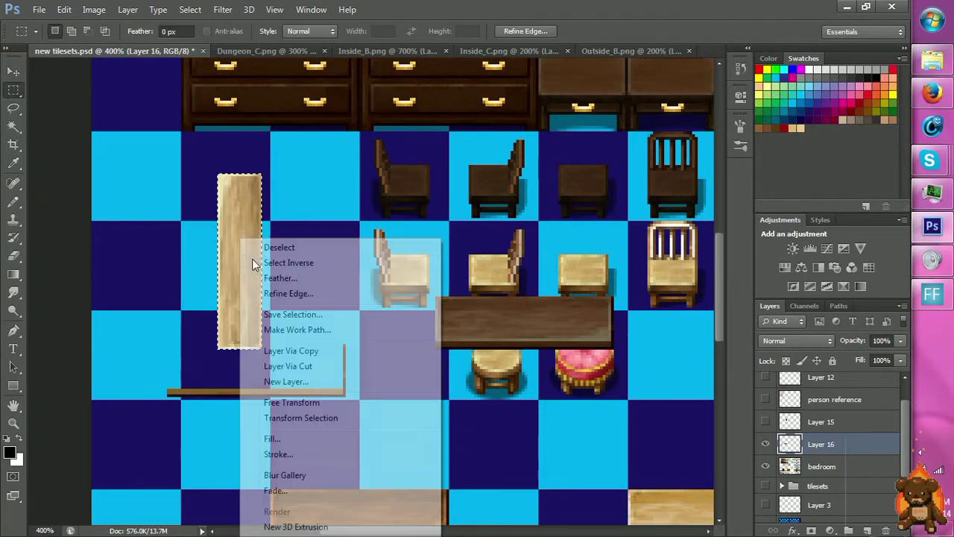
left_click(294, 401)
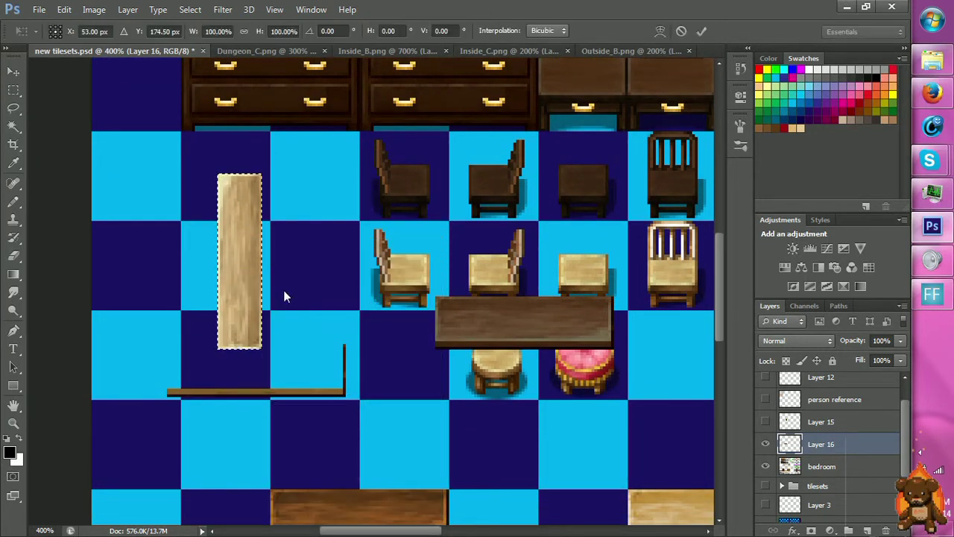
left_click_drag(266, 262, 276, 263)
key("Return")
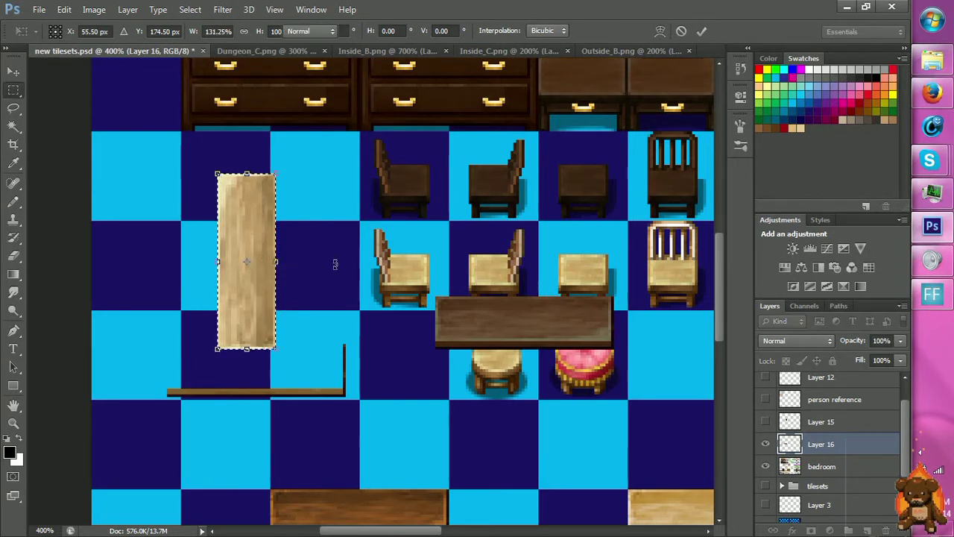
left_click(313, 258)
Examine the widened wood surface's proportions against the other furniture across the whole tileset.
scroll(312, 257, "down", 1)
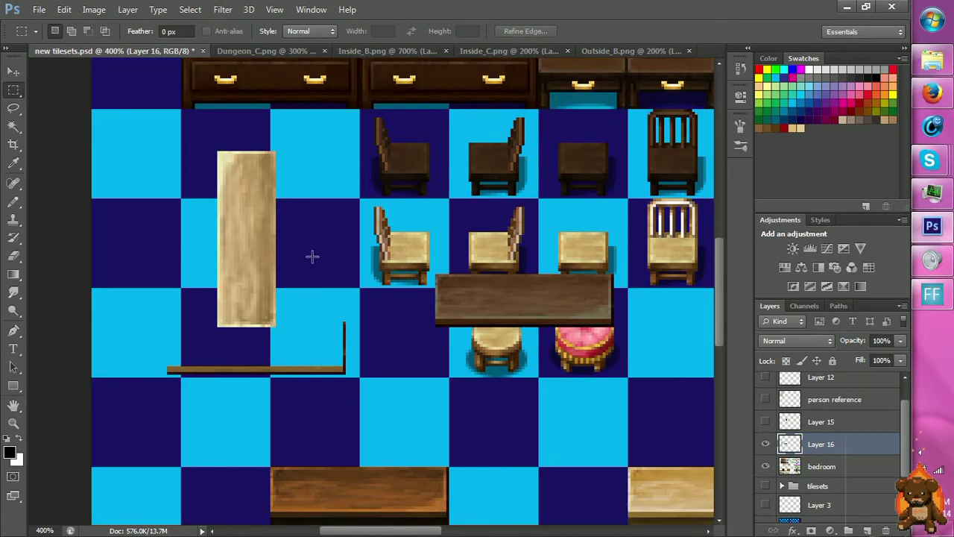
key("z")
left_click(313, 256, "alt")
left_click(320, 293, "alt")
left_click(267, 291, "alt")
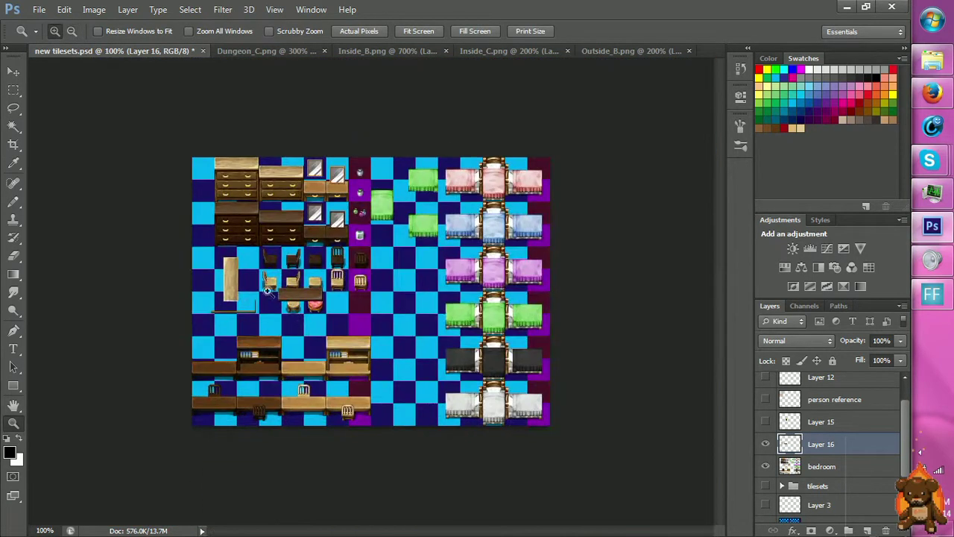
left_click(159, 299)
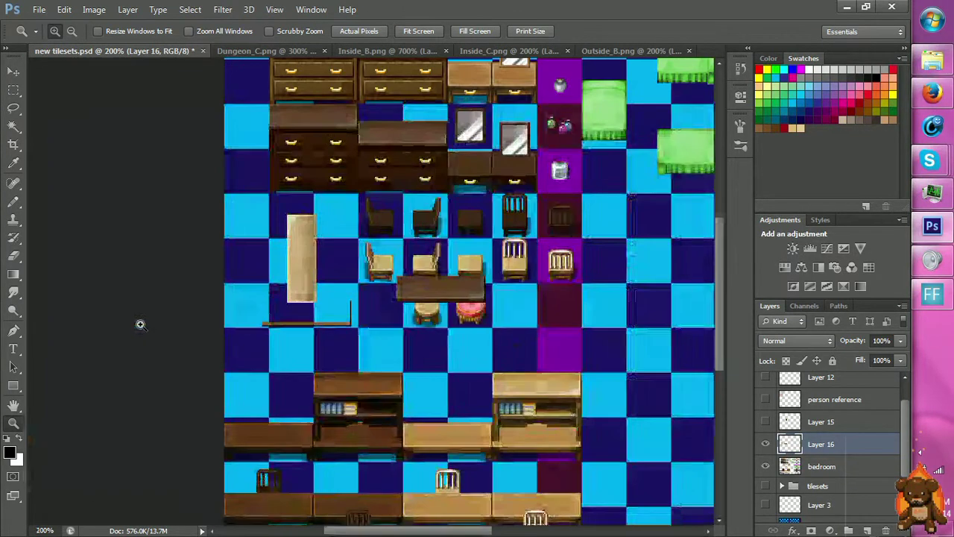
left_click(138, 323)
Select the upright wood surface and apply Brightness/Contrast with brightness 0 and contrast 48.
key("m")
left_click_drag(363, 162, 408, 299)
left_click(64, 9)
mouse_move(94, 9)
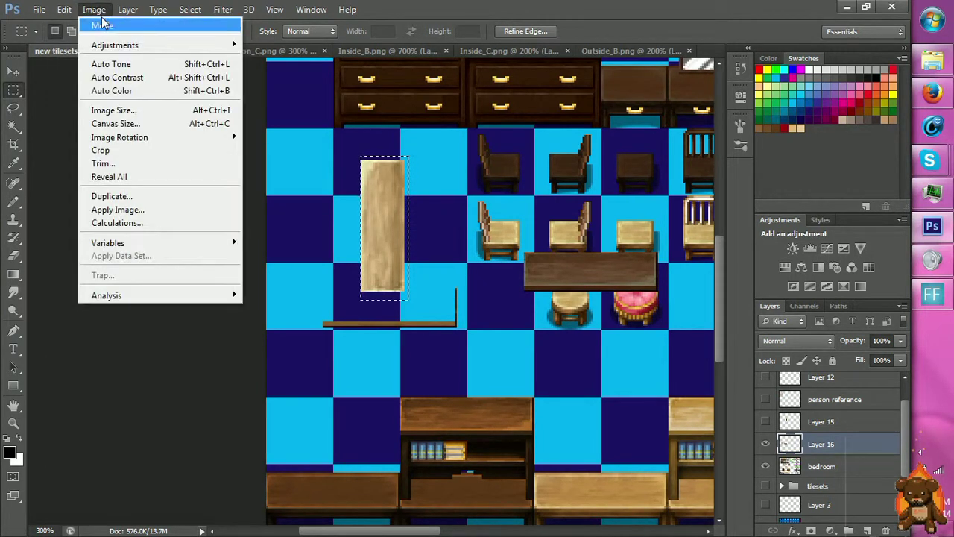
mouse_move(112, 45)
left_click(272, 45)
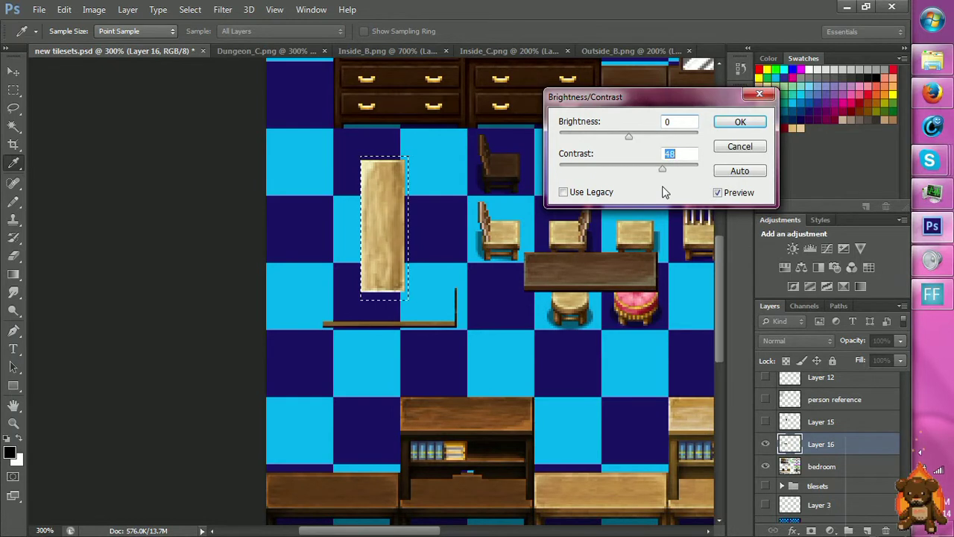
left_click(629, 136)
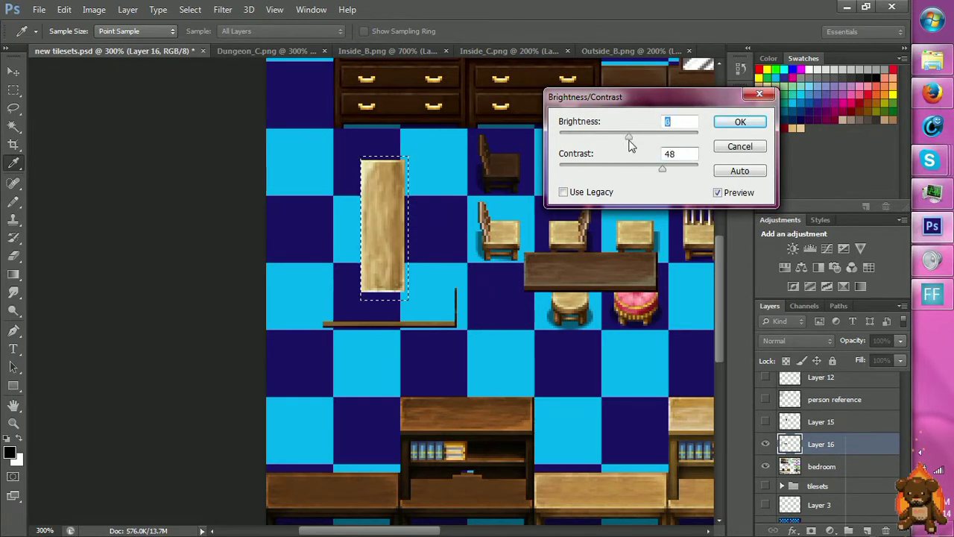
mouse_move(629, 140)
left_mouse_down()
mouse_move(638, 150)
mouse_move(620, 131)
mouse_move(629, 145)
left_mouse_up()
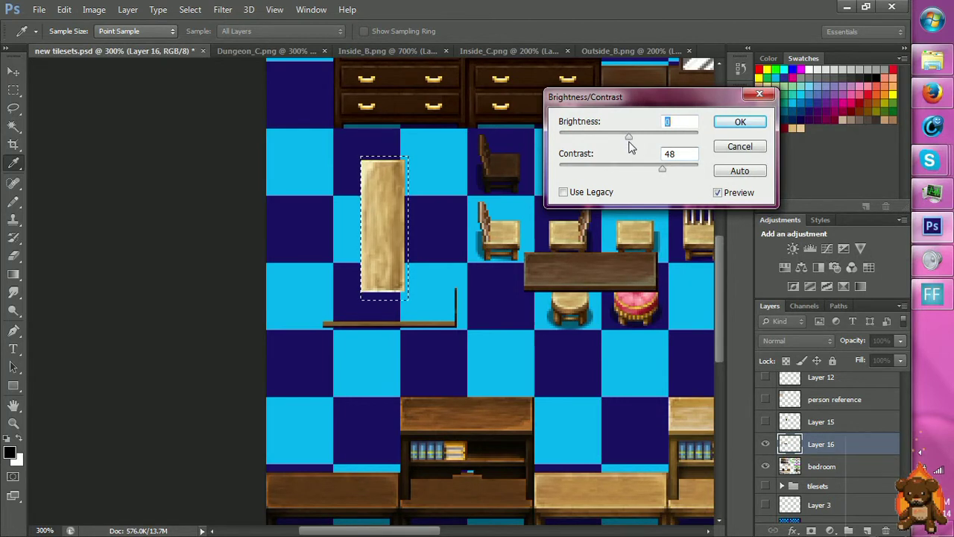
left_click(738, 122)
Compare the wood surface with the dressers and apply Hue/Saturation with saturation +39 and lightness -20.
key("m")
scroll(594, 211, "up", 3)
scroll(594, 211, "up", 1)
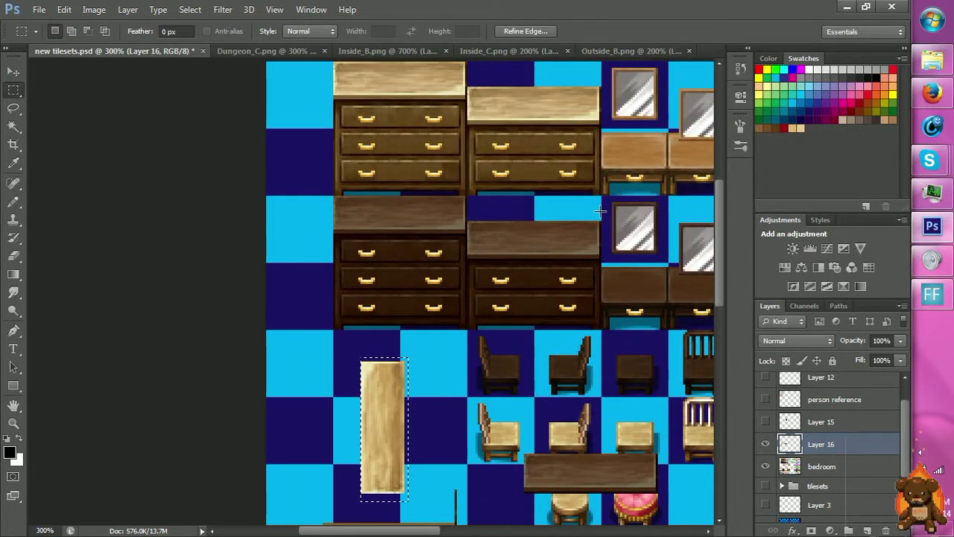
scroll(596, 216, "down", 1)
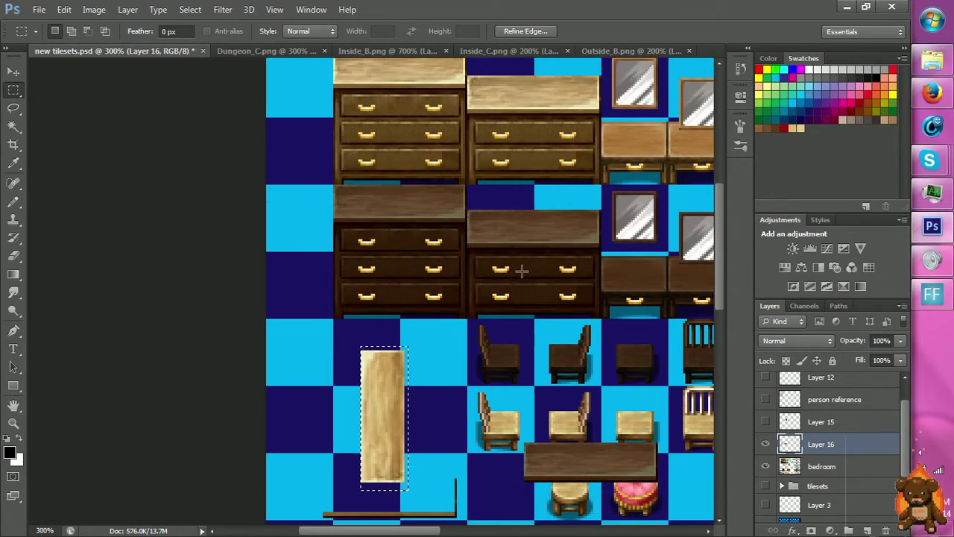
scroll(516, 269, "down", 1)
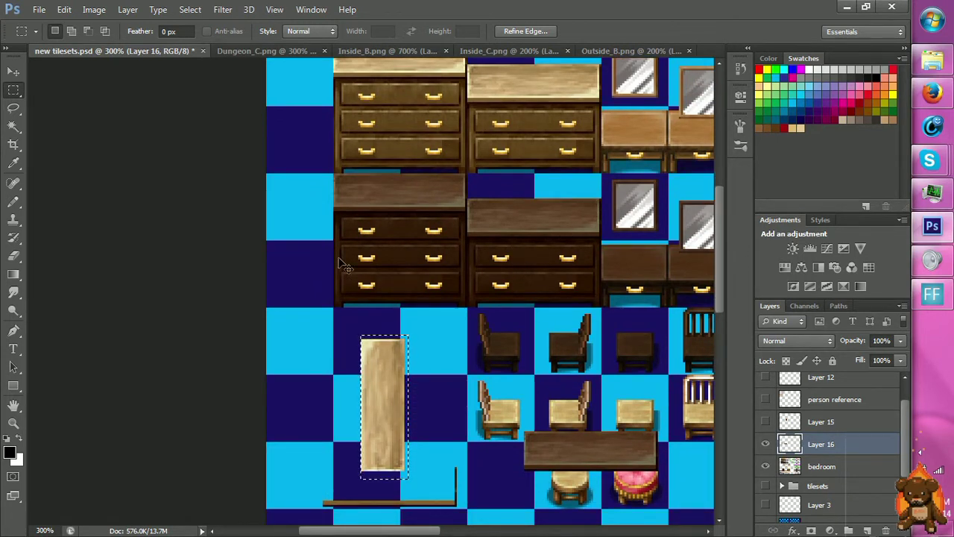
left_click(94, 10)
mouse_move(105, 44)
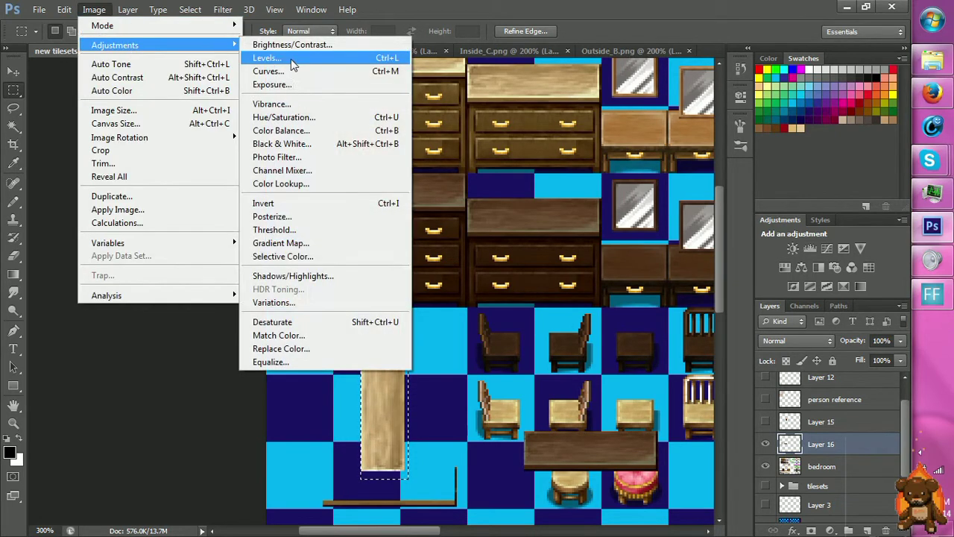
left_click(291, 117)
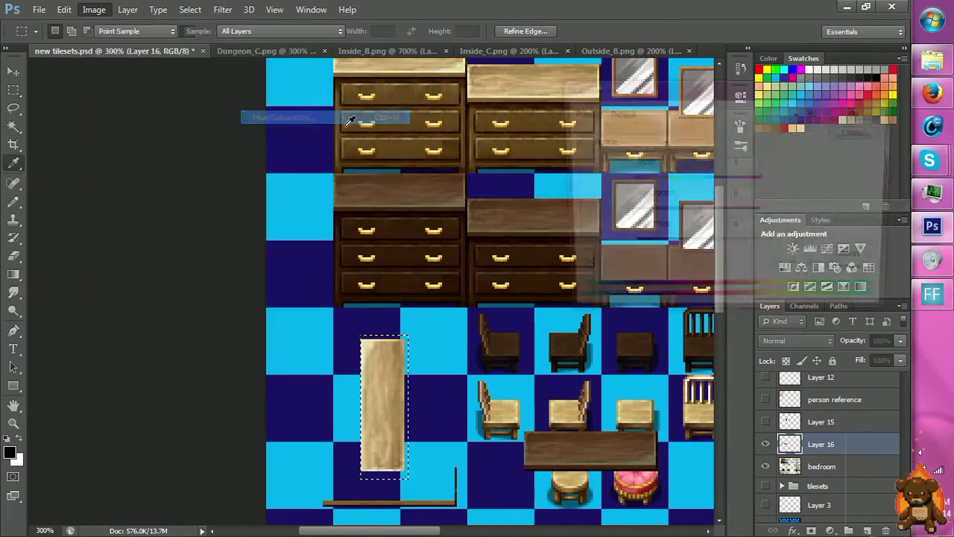
left_click_drag(707, 215, 722, 215)
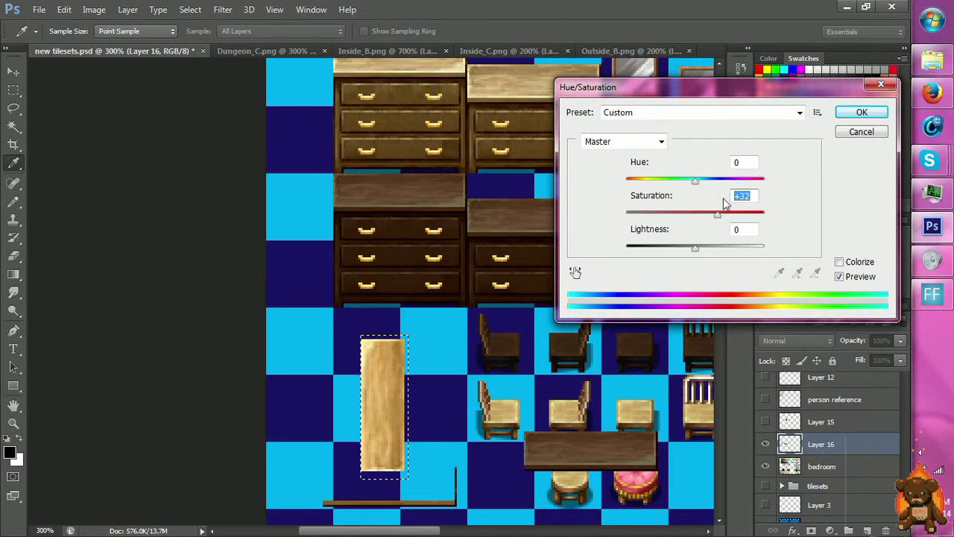
left_click_drag(690, 248, 686, 251)
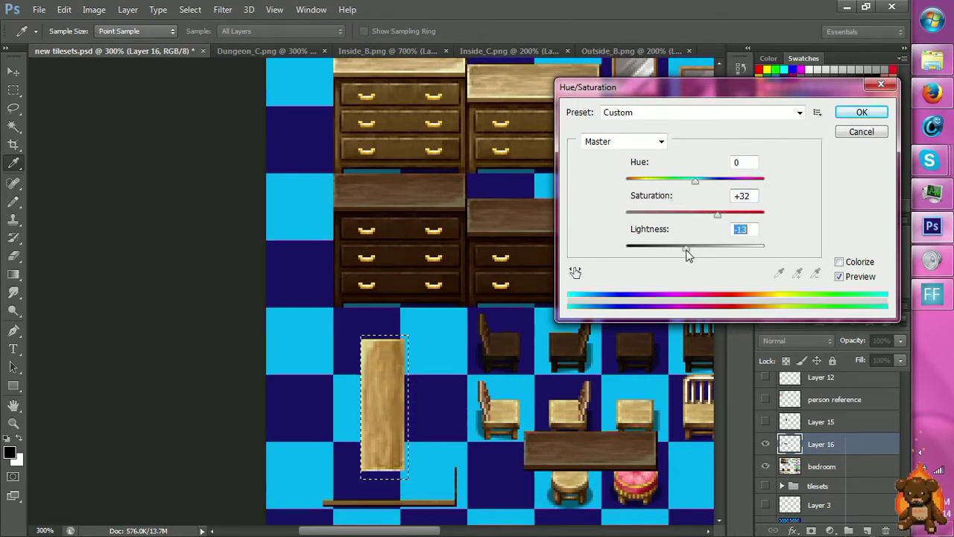
left_click_drag(717, 215, 722, 215)
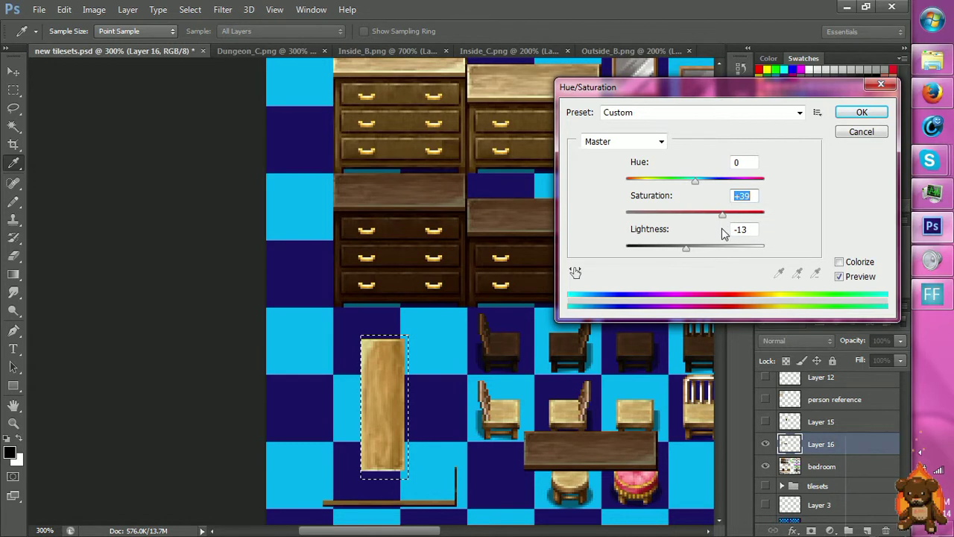
left_click_drag(679, 256, 684, 254)
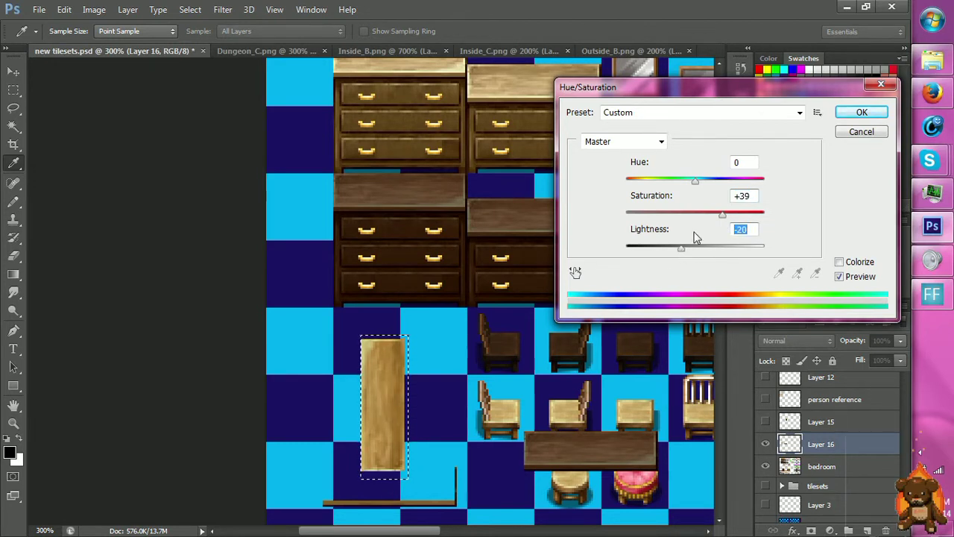
left_click(858, 112)
Cut a surface-wide piece from the leftover brown front edge, attach it beneath the upright wood surface and deselect.
key("m")
scroll(636, 192, "up", 2)
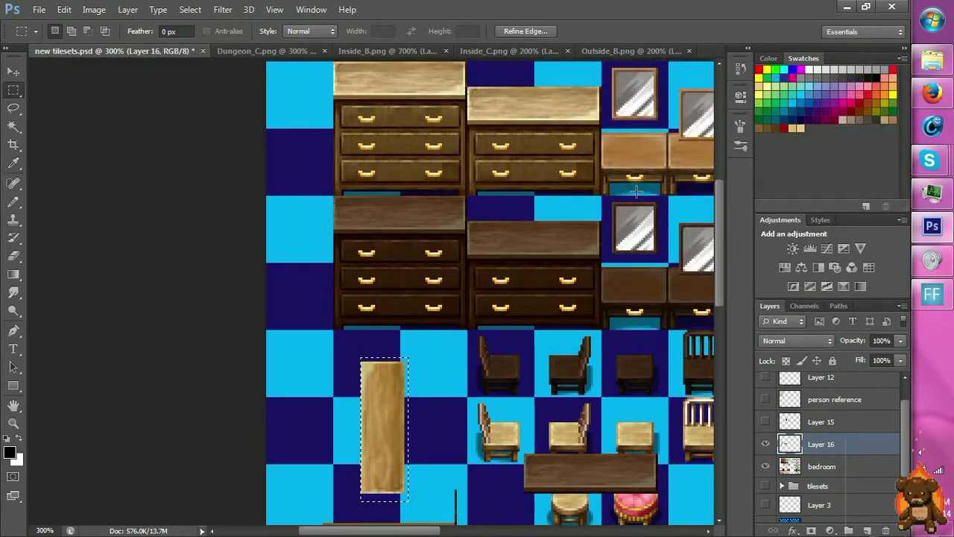
scroll(439, 336, "down", 6)
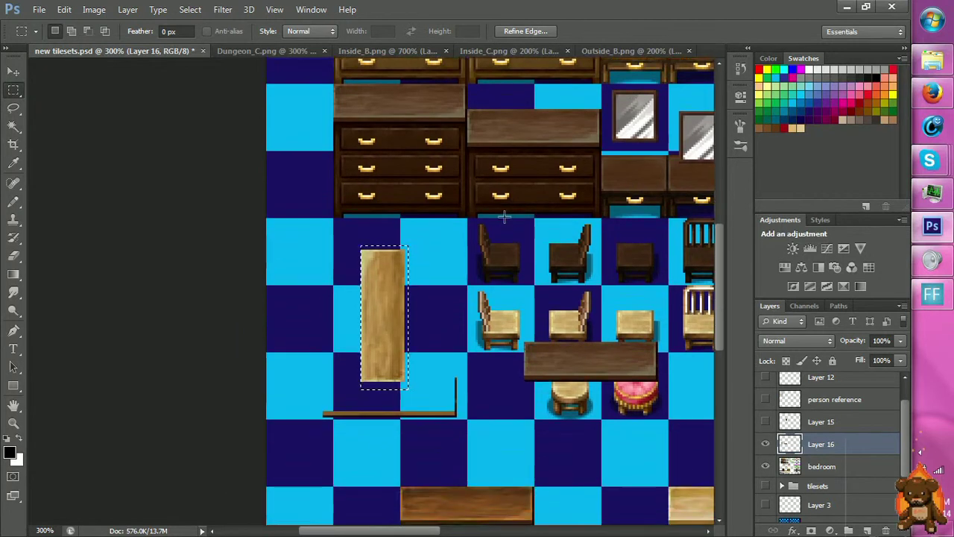
key("z")
left_click(430, 337)
left_click(421, 332)
key("m")
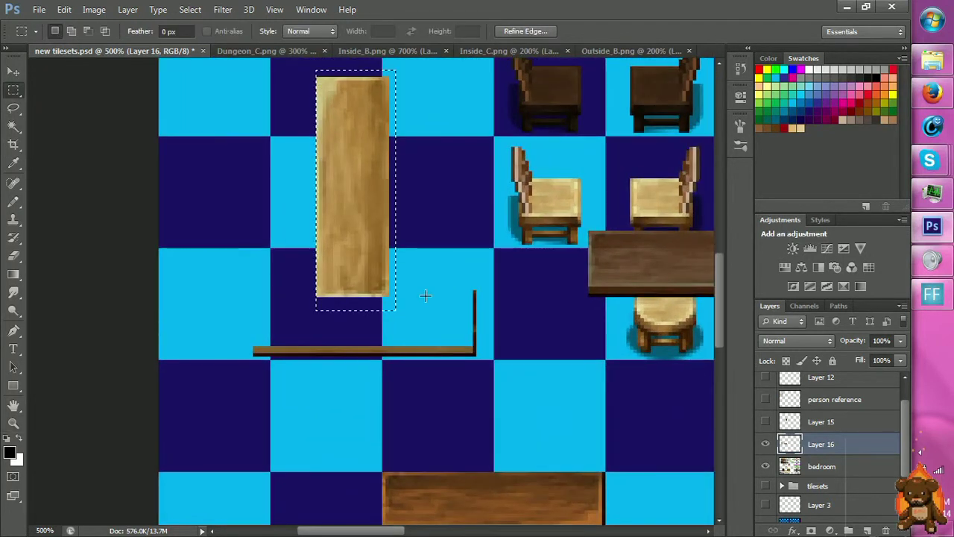
left_click_drag(236, 339, 340, 390)
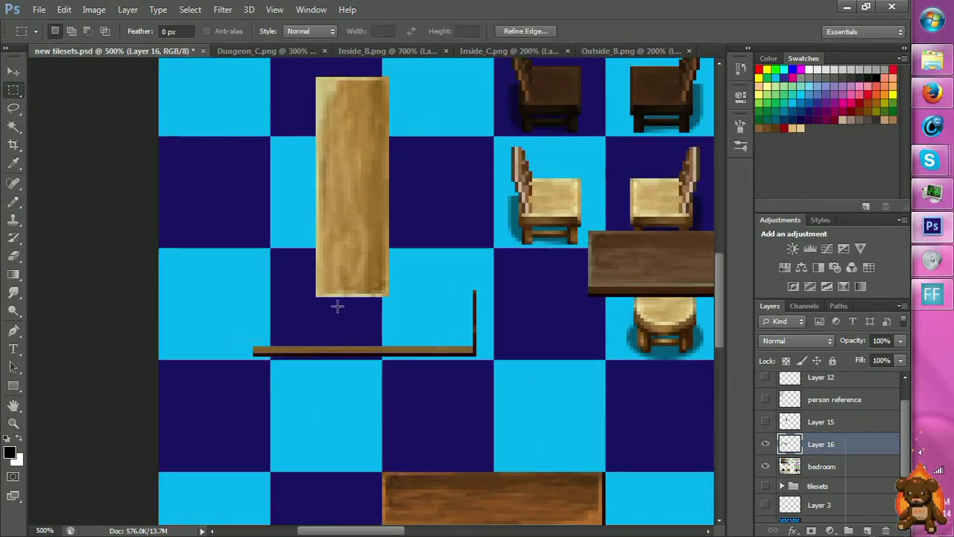
left_click_drag(316, 298, 365, 298)
key("v")
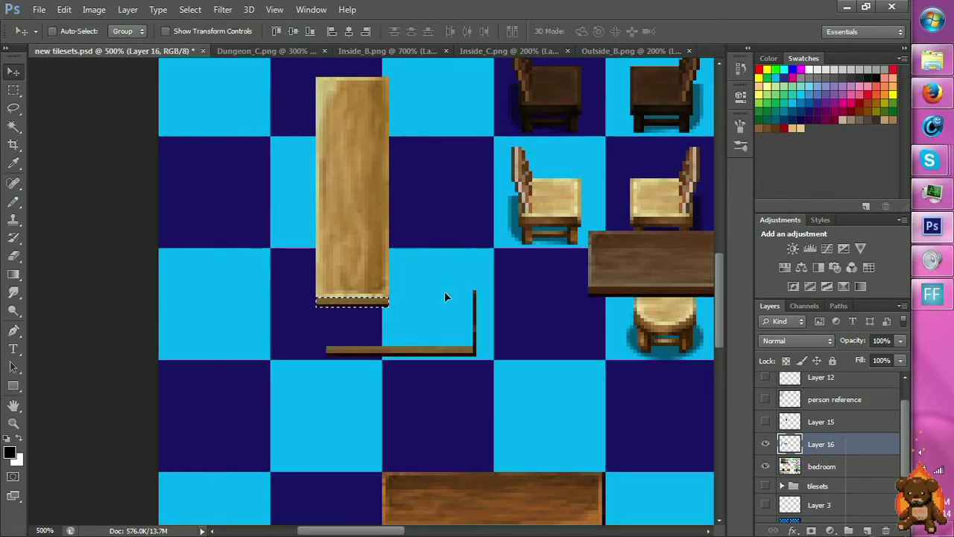
key("m")
key("ctrl+d")
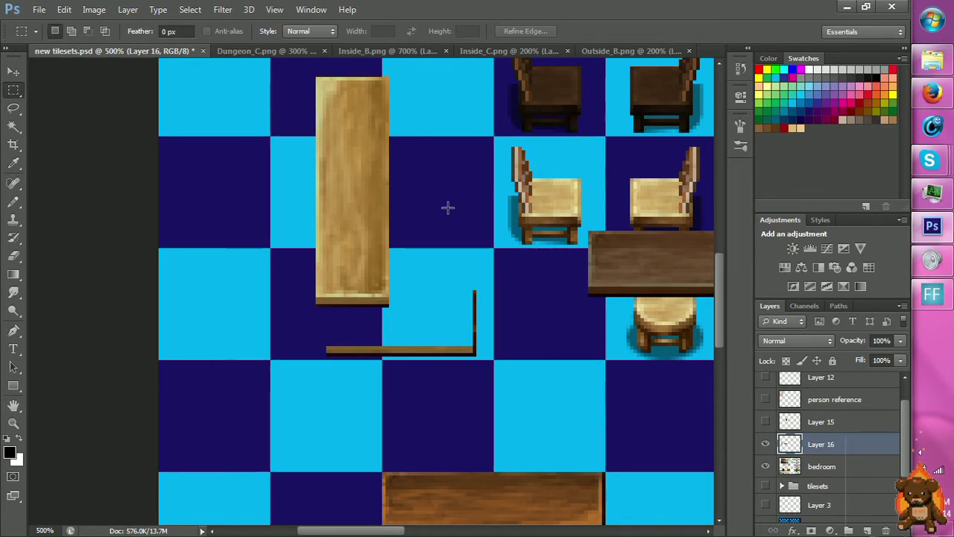
Separate the dark underline from the leftover front edge and rotate it 90° clockwise with Free Transform.
left_click_drag(475, 286, 501, 374)
mouse_move(320, 354)
left_mouse_down()
mouse_move(506, 386)
mouse_move(352, 399)
mouse_move(341, 437)
left_mouse_up()
key("v")
key("m")
right_click(296, 425)
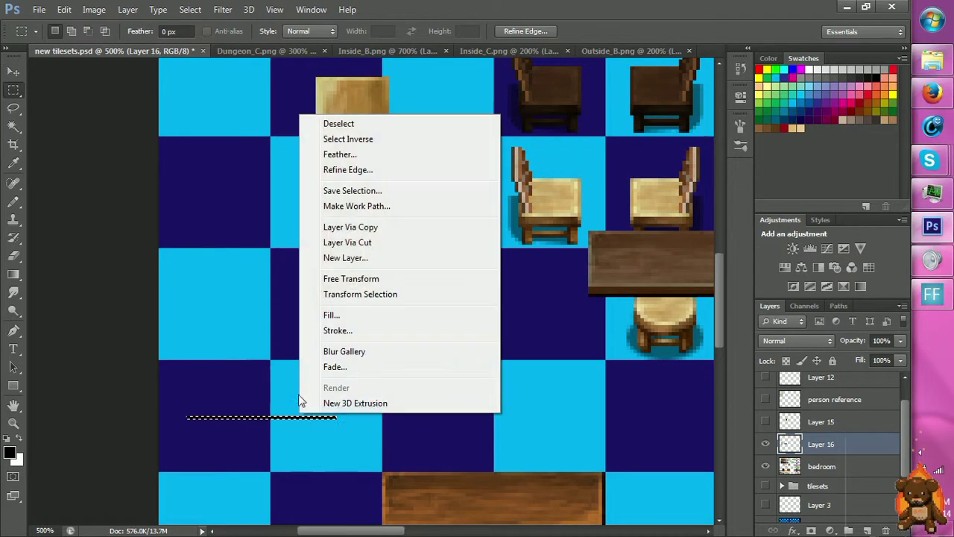
left_click(335, 279)
right_click(263, 417)
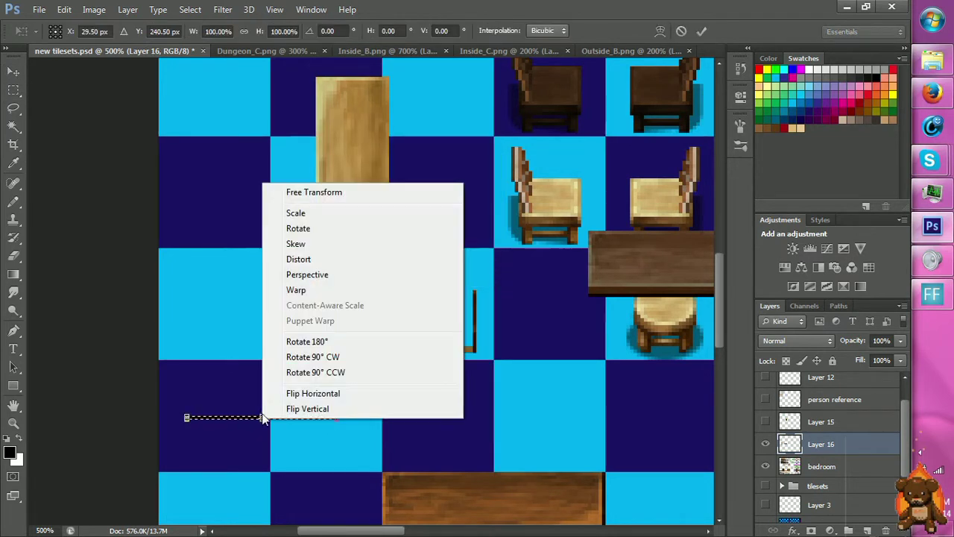
left_click(302, 359)
key("Return")
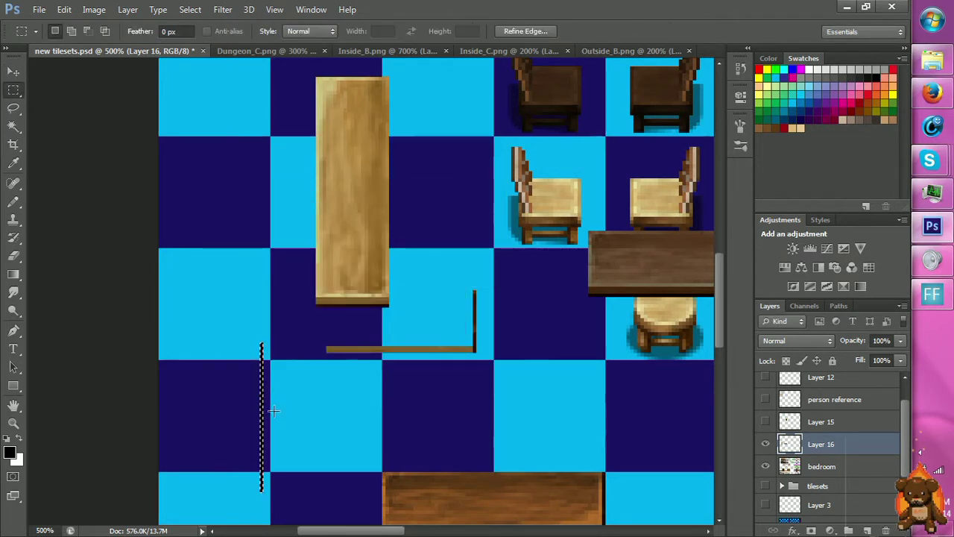
Place the rotated dark line along the upright top's right side and extend it to the top's full length.
key("v")
left_click_drag(267, 419, 393, 232)
key("ctrl+v")
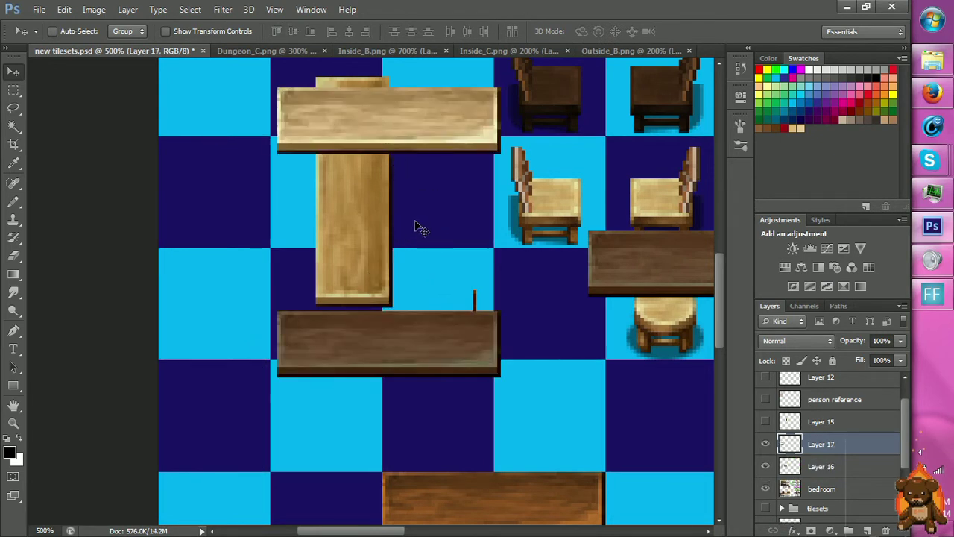
key("ctrl+z")
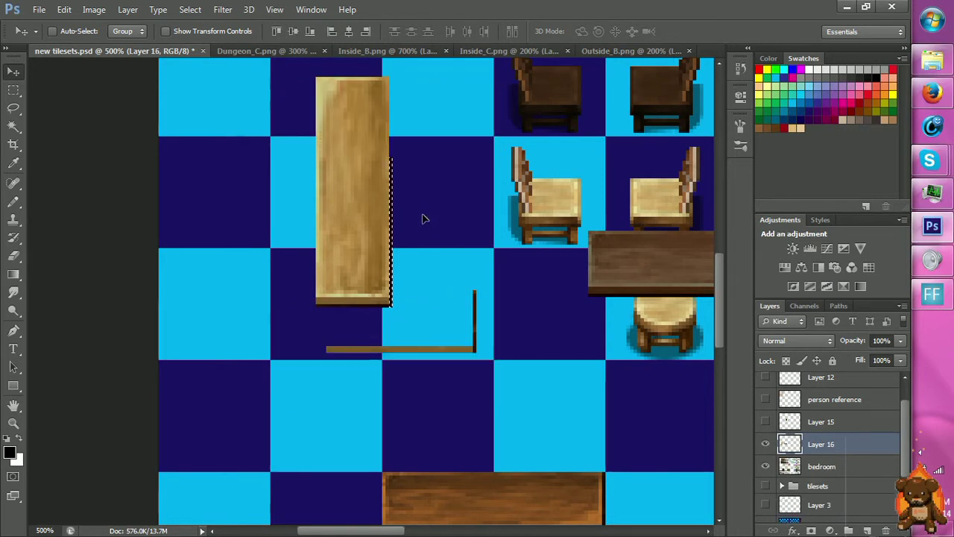
left_click_drag(420, 215, 402, 166)
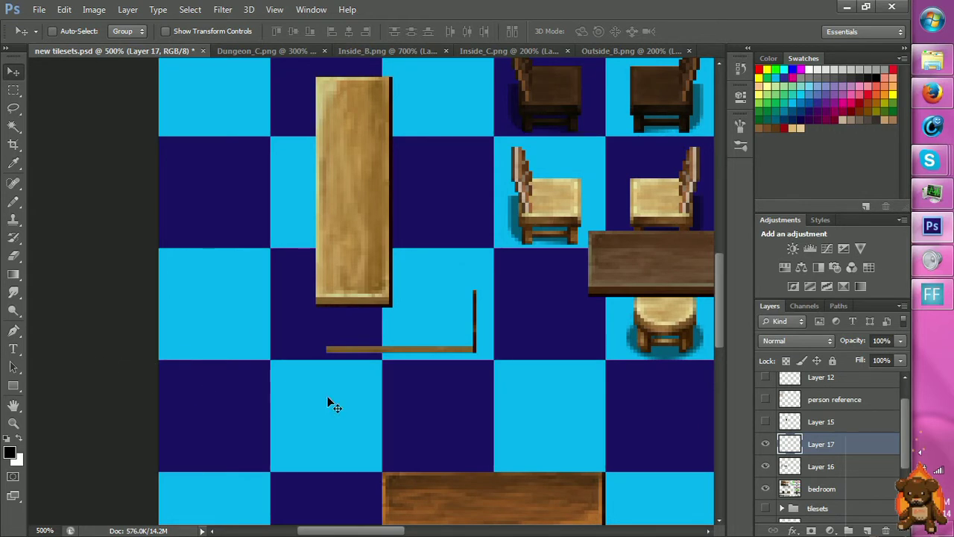
Merge the dark side line into Layer 16 and remove the leftover brown edge and dark line pieces beneath the upright top.
scroll(504, 346, "up", 1)
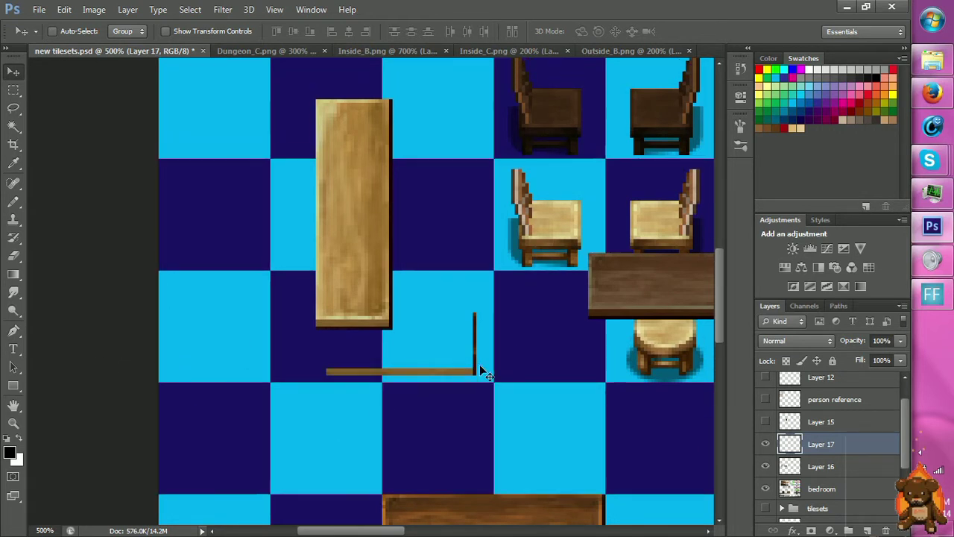
key("Delete")
key("m")
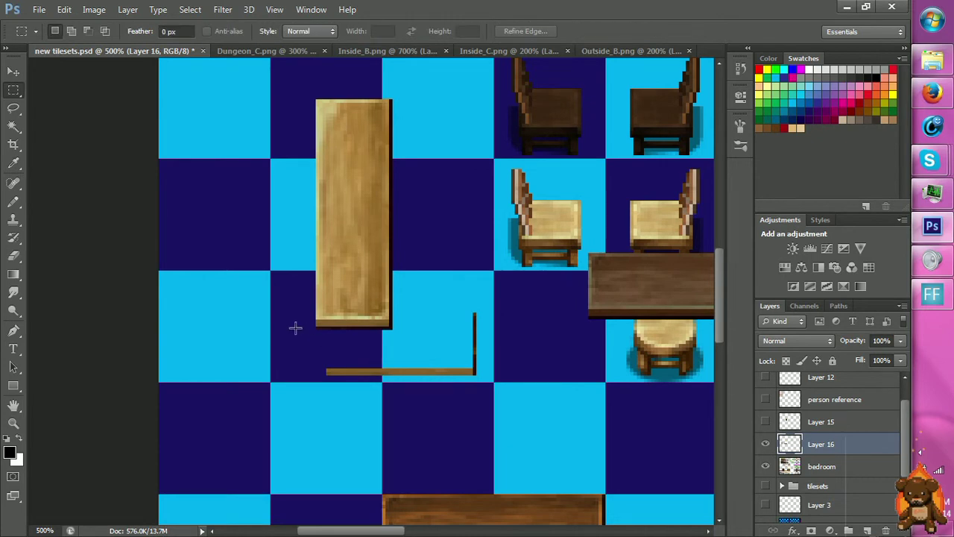
left_click_drag(295, 328, 486, 400)
left_click_drag(273, 348, 431, 393)
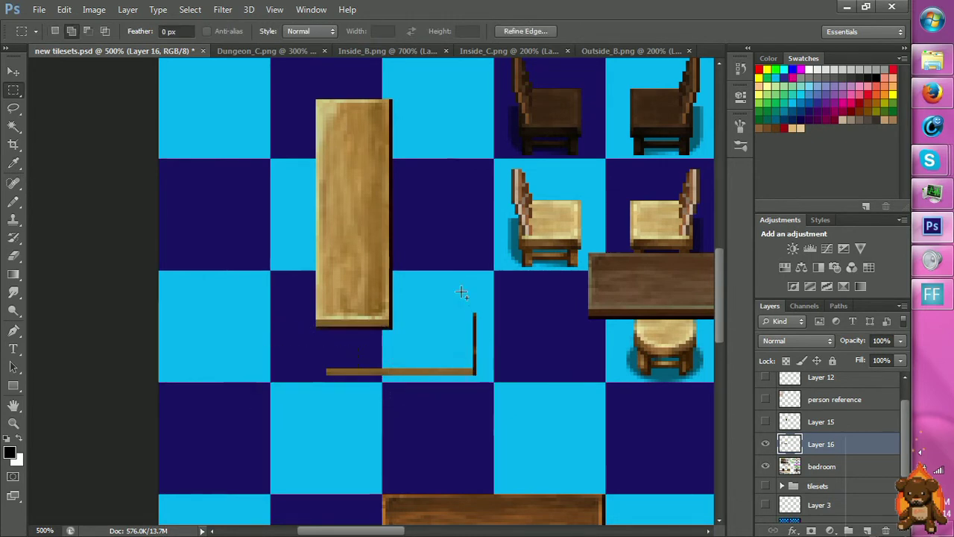
left_click_drag(459, 284, 500, 385)
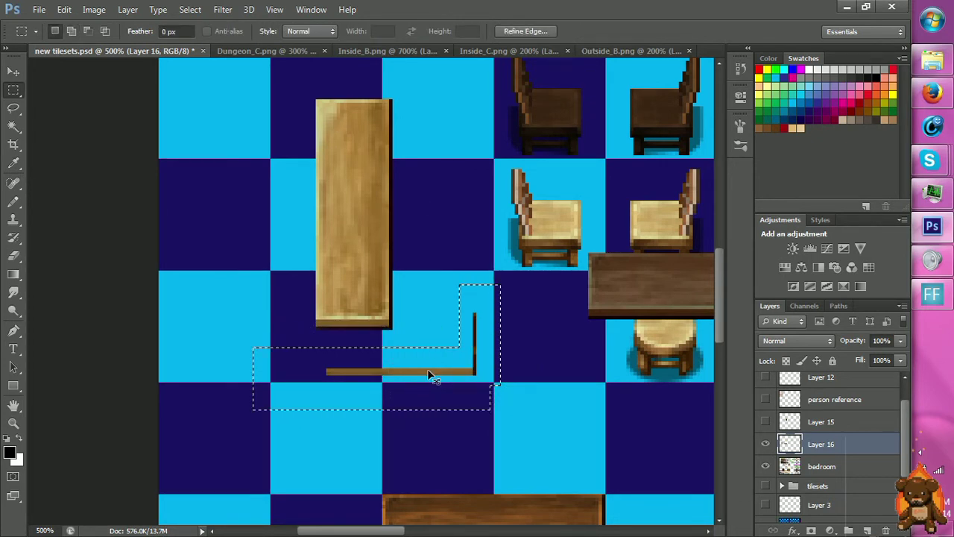
key("ctrl+x")
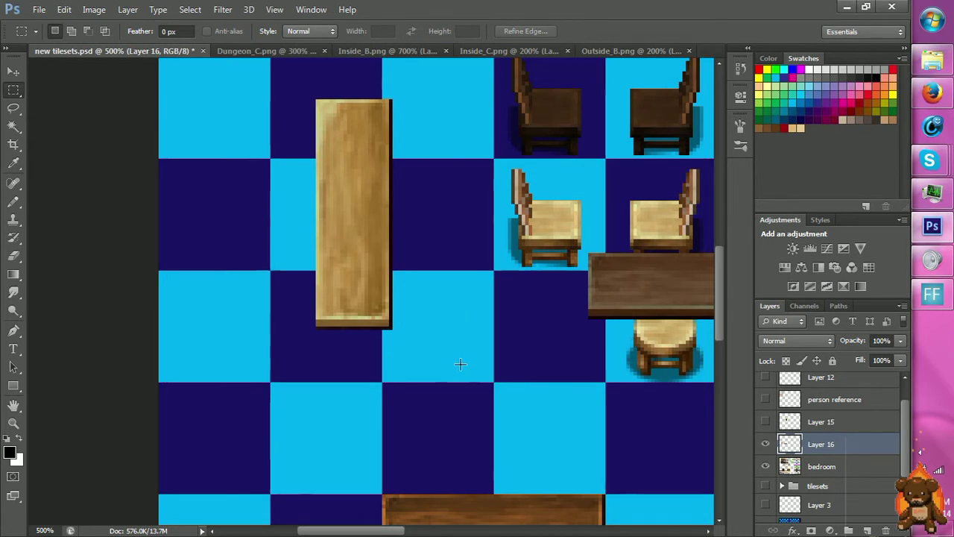
Shorten the upright wood top by moving its upper end down over the surface and deselect.
scroll(403, 363, "up", 1)
key("v")
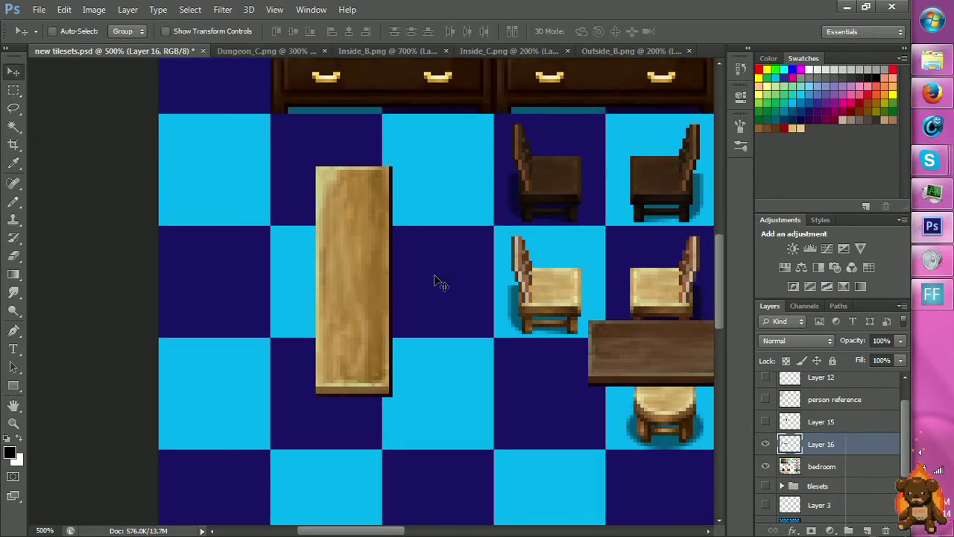
scroll(439, 282, "up", 1)
key("m")
left_click_drag(302, 186, 380, 229)
key("v")
left_click(381, 220)
key("m")
left_click(448, 246)
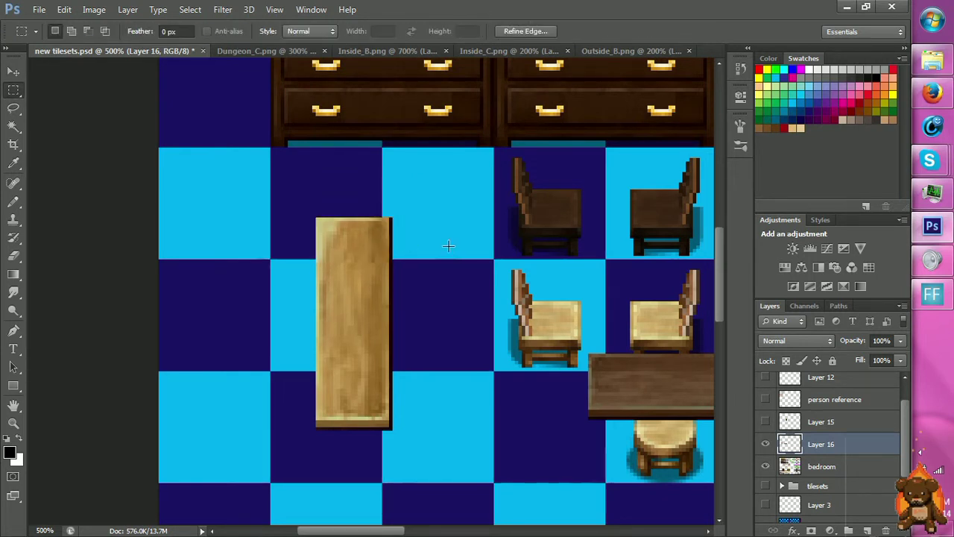
Compare the upright top with the dressers, then move its bottom end up to shorten it further and deselect.
scroll(447, 247, "up", 7)
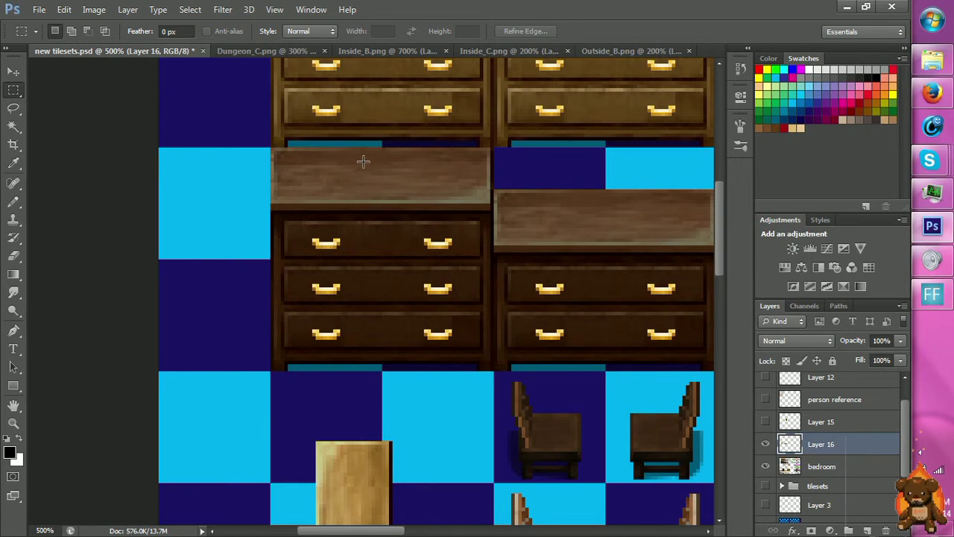
scroll(363, 161, "up", 1)
scroll(380, 224, "down", 5)
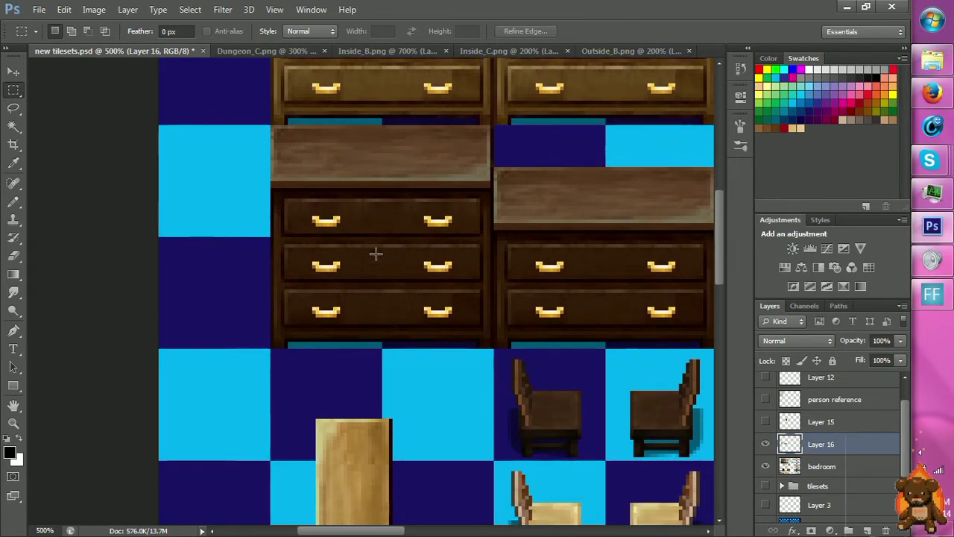
scroll(425, 326, "down", 2)
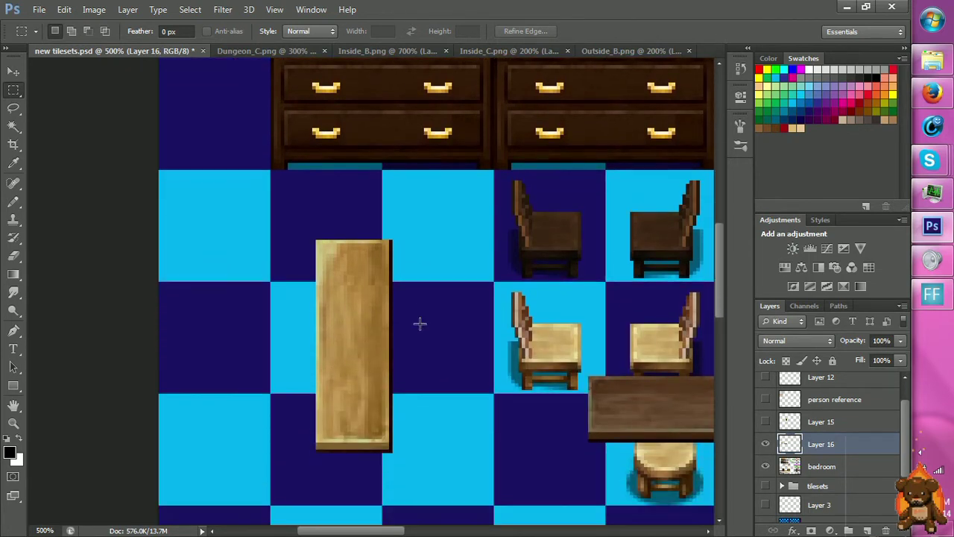
left_click_drag(315, 430, 384, 423)
key("v")
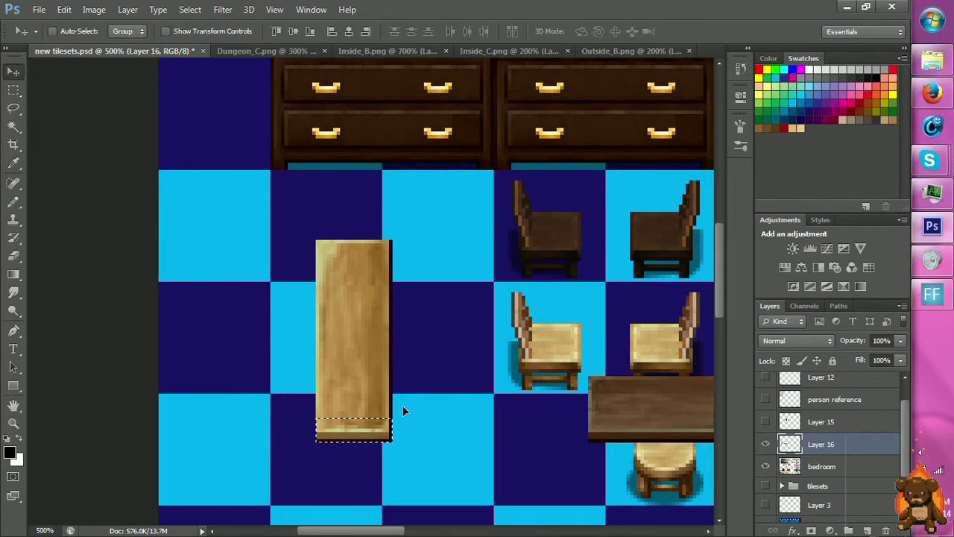
key("m")
key("ctrl+d")
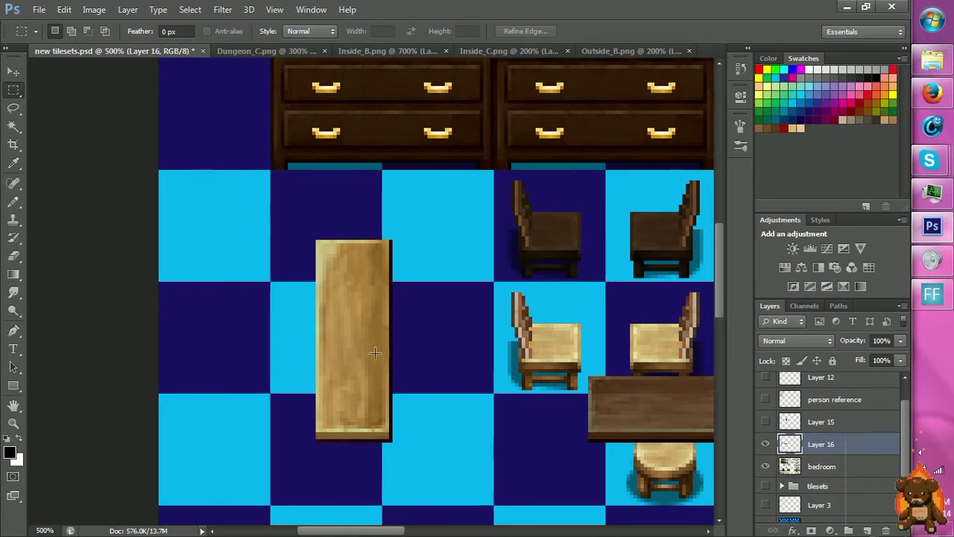
Select the whole upright top and move it up and left to align its right side and front edge with the tile grid.
key("r")
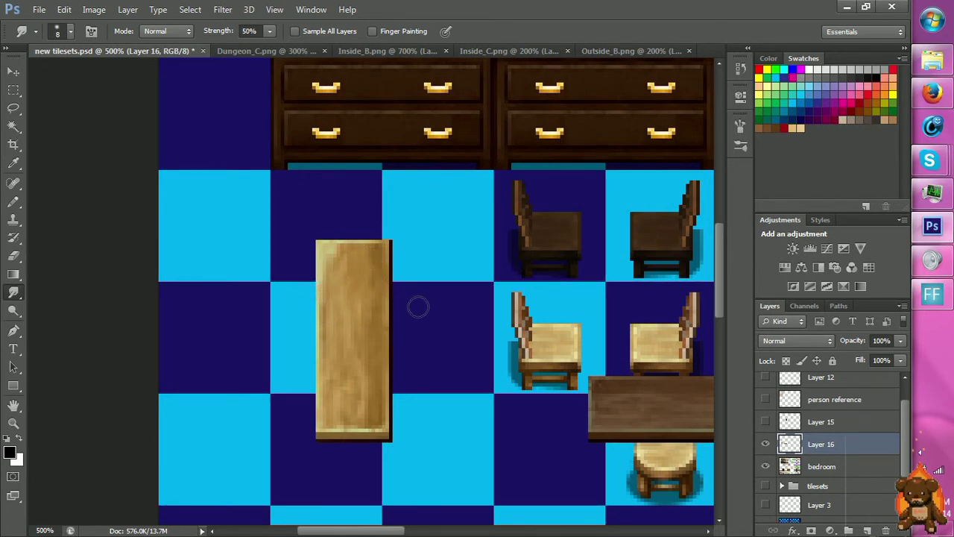
key("r")
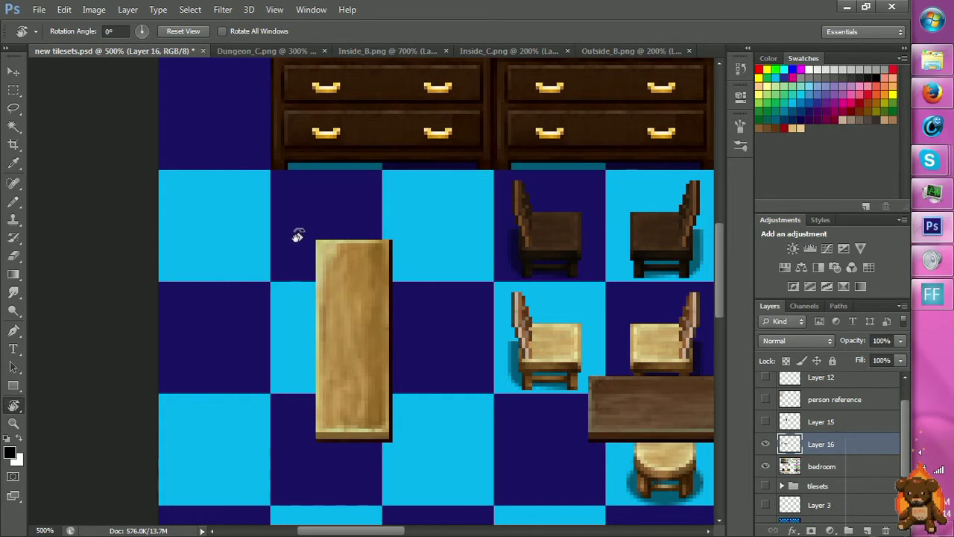
key("m")
left_click_drag(295, 230, 409, 455)
key("v")
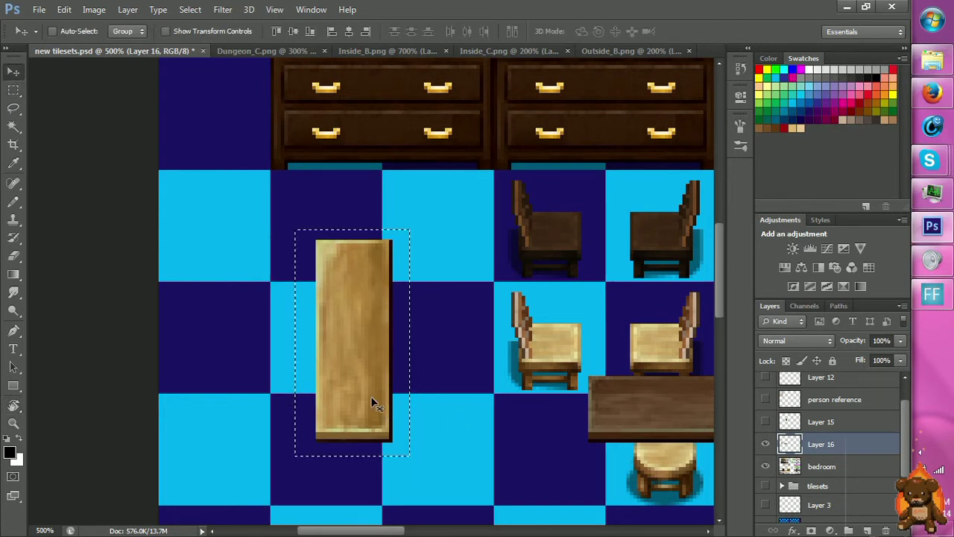
left_click_drag(371, 397, 374, 320)
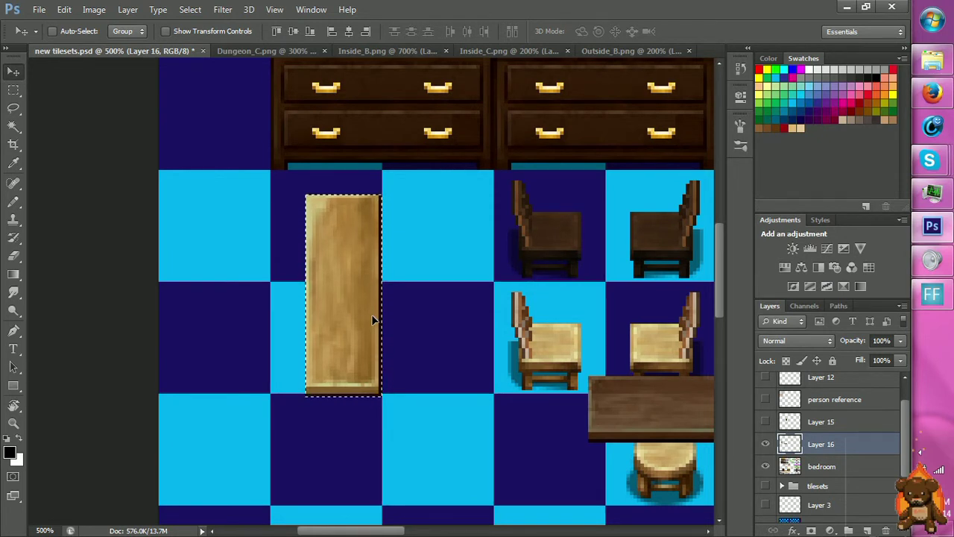
Select the tall light dresser's left post and foot together with its right foot on the bedroom layer.
scroll(375, 319, "up", 5)
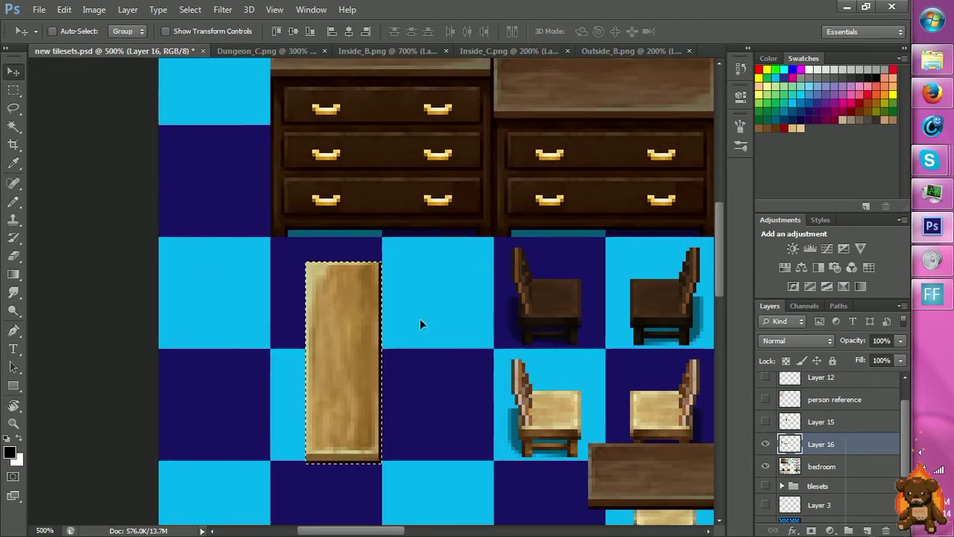
scroll(612, 340, "up", 4)
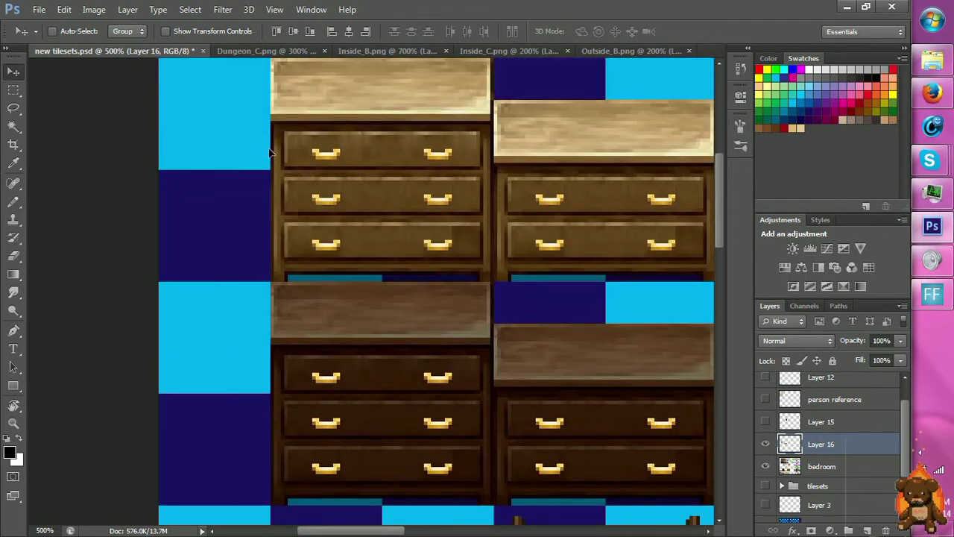
key("m")
left_click_drag(270, 124, 278, 277)
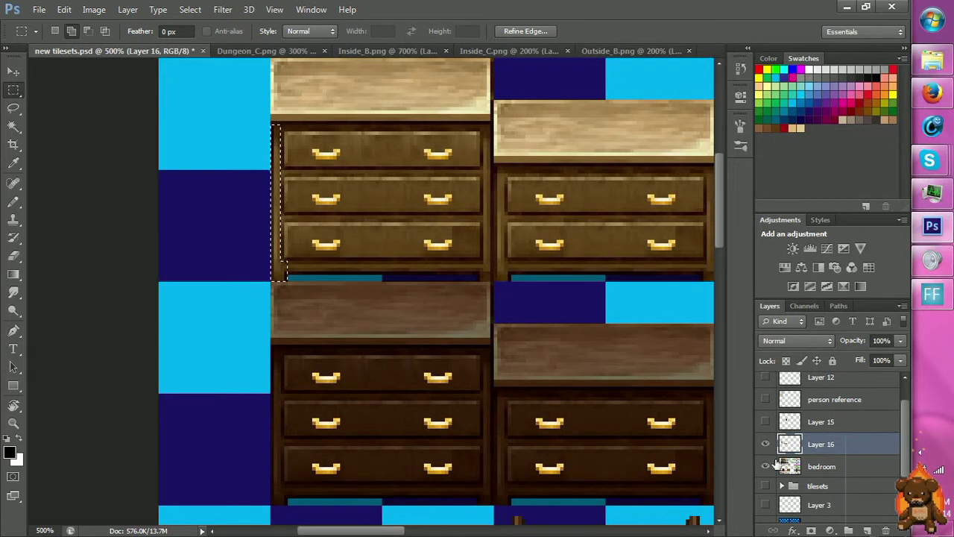
left_click(820, 464)
key("shift")
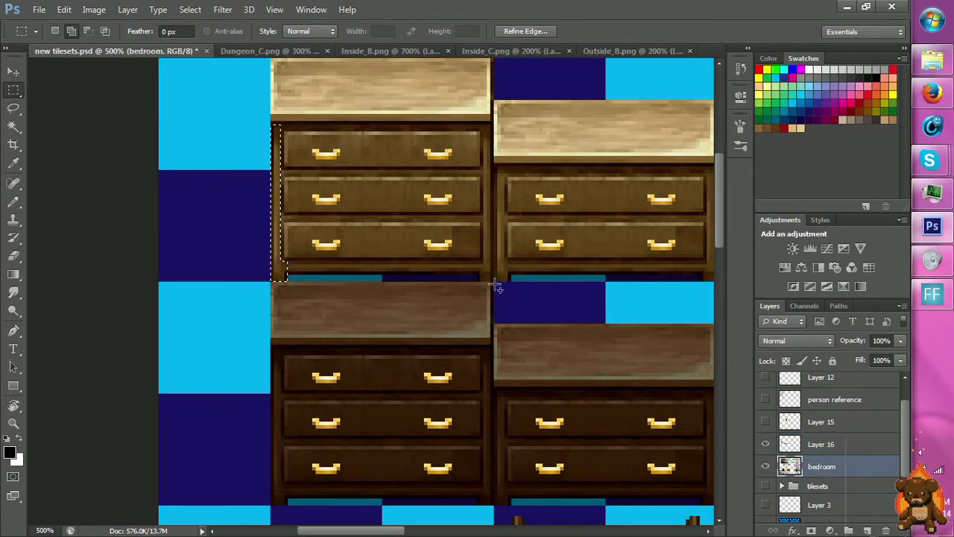
left_click_drag(479, 263, 492, 281)
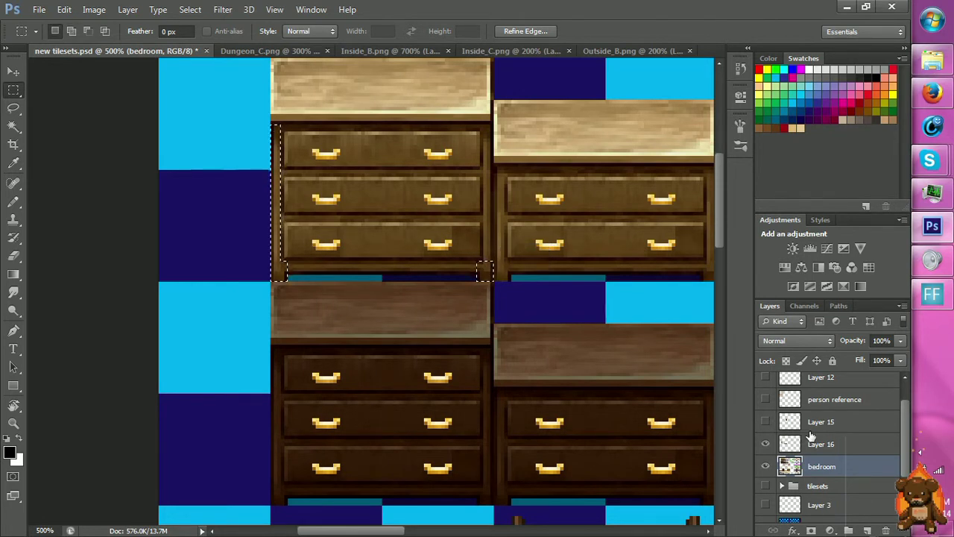
Copy the selected dresser post and feet to a new layer and place the post beneath the upright top's left edge.
scroll(549, 343, "down", 3)
scroll(522, 328, "down", 9)
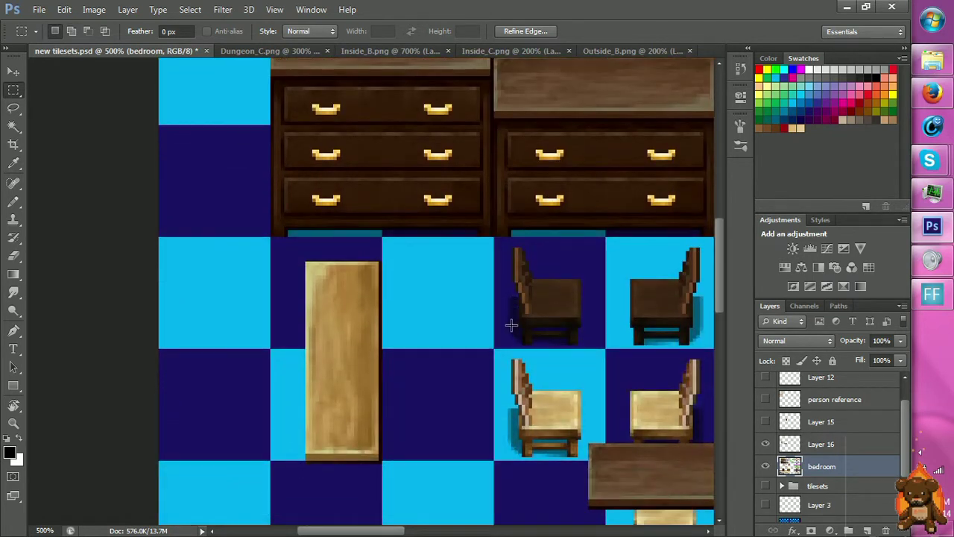
key("ctrl+j")
key("v")
left_click_drag(403, 282, 325, 418)
scroll(333, 316, "down", 1)
scroll(334, 317, "down", 1)
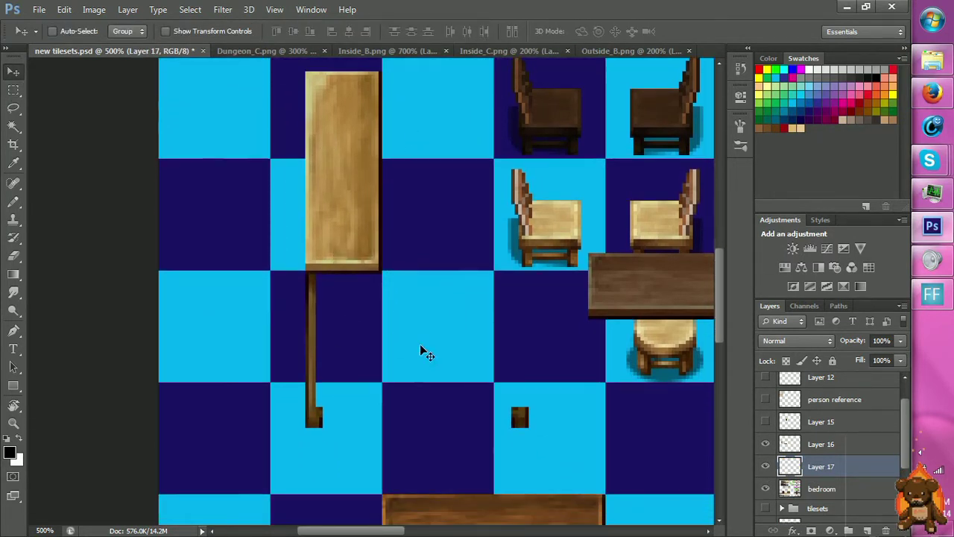
Move the separate right foot inward beneath the upright top's right edge and deselect.
key("m")
mouse_move(477, 359)
left_mouse_down()
mouse_move(539, 441)
mouse_move(432, 419)
mouse_move(369, 432)
left_mouse_up()
key("b")
key("v")
key("m")
key("ctrl+d")
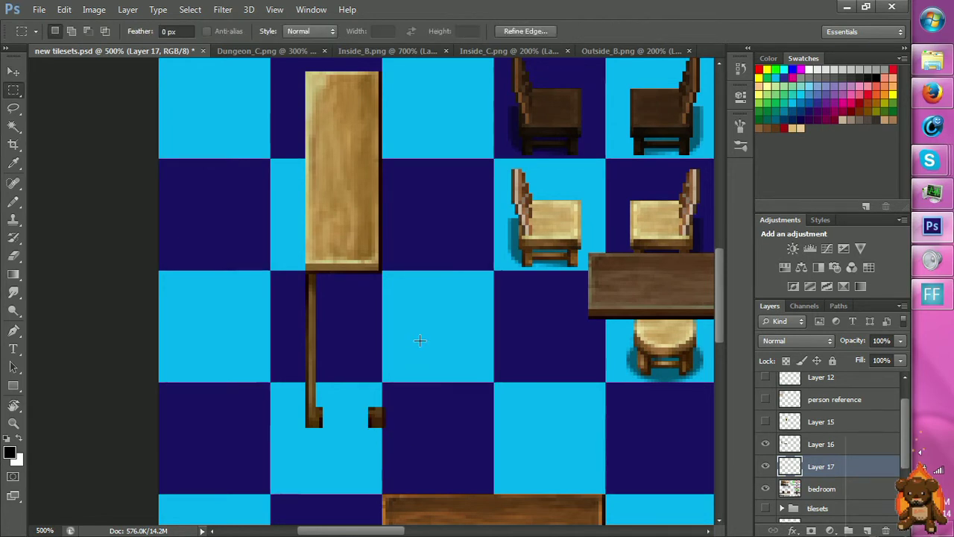
Merge Layer 16 into Layer 17 and shift the top's left strip with the left post and foot slightly left.
scroll(421, 335, "up", 2)
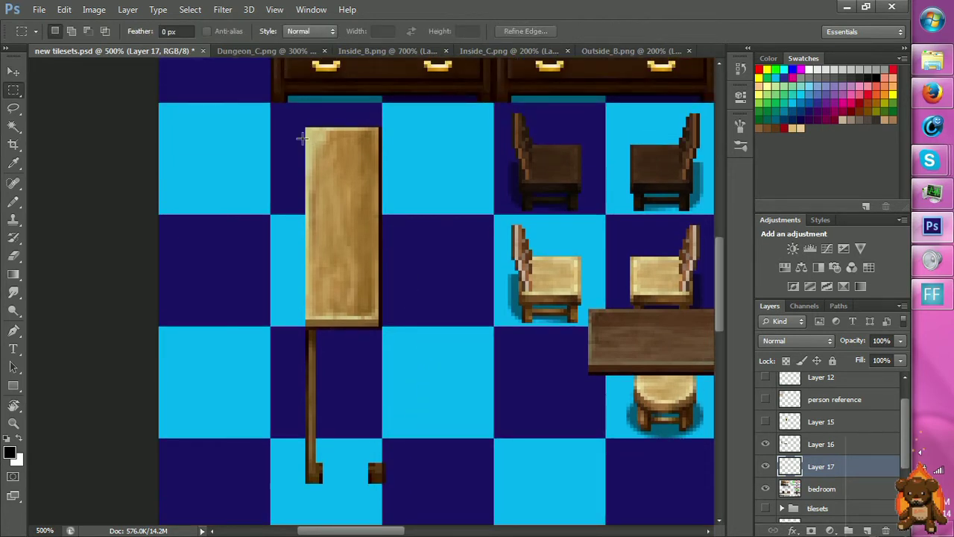
left_click_drag(295, 118, 332, 486)
key("v")
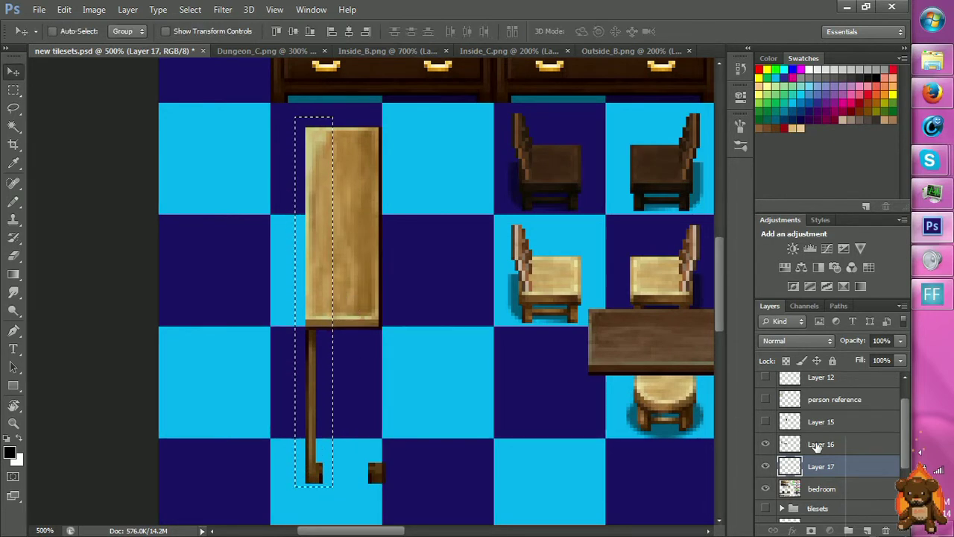
left_click(814, 445)
key("ctrl+e")
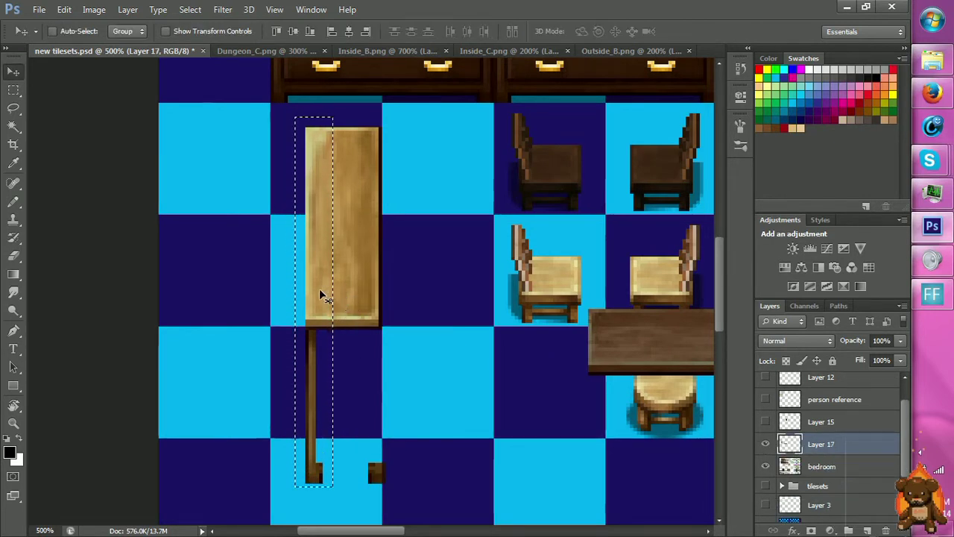
left_click_drag(321, 294, 310, 294)
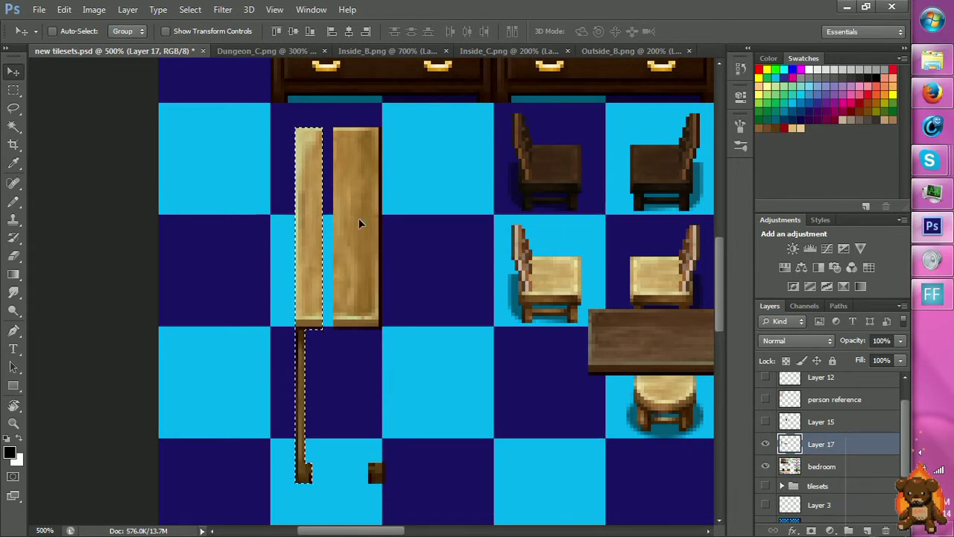
Fill the vertical gap in the widened top with a copied strip of its wood surface and merge the strip into Layer 17.
key("m")
key("ctrl+d")
left_click_drag(336, 129, 326, 313)
key("ctrl+j")
key("v")
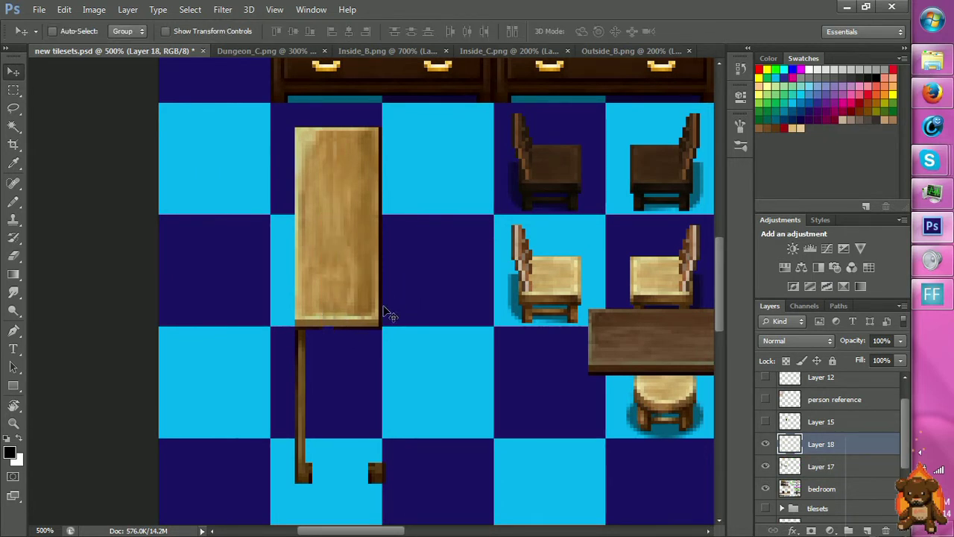
key("ctrl+e")
Close the gap in the dark outline beneath the wood top with its sampled dark brown and erase the stray pixels.
key("m")
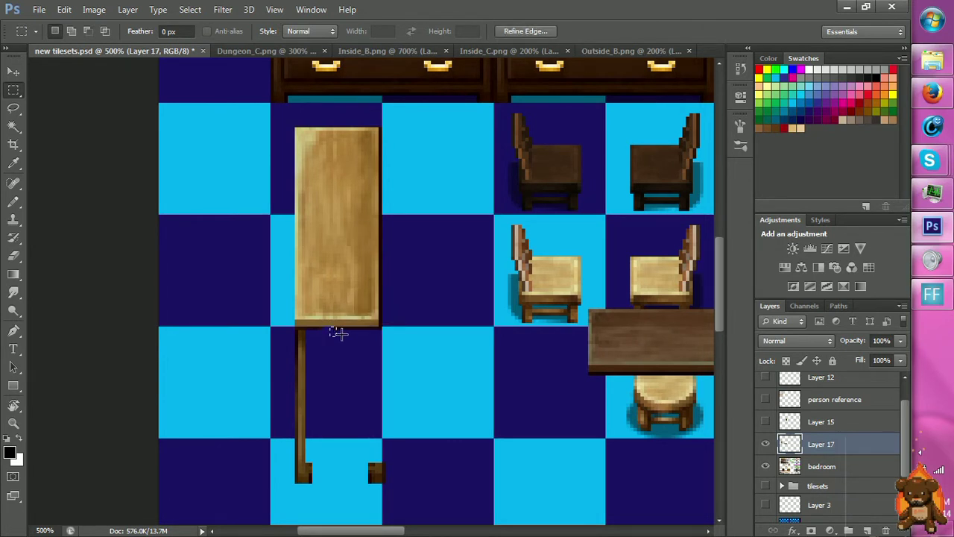
key("z")
left_click(331, 346)
left_click(326, 353)
left_click(323, 358)
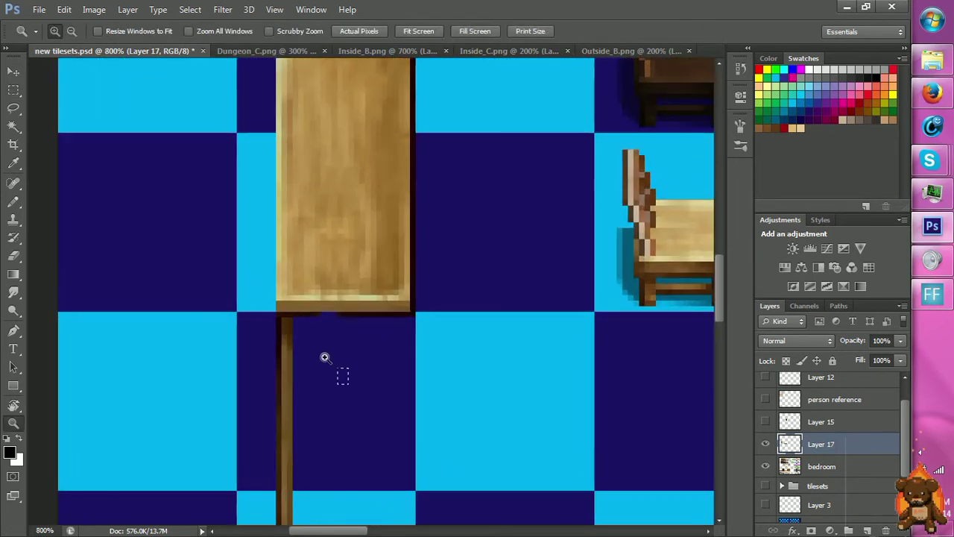
key("b")
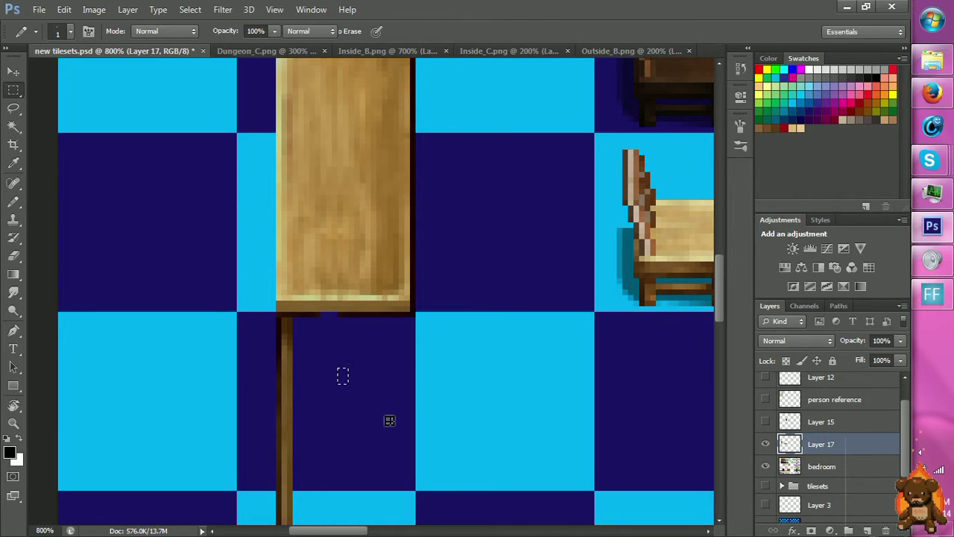
key("m")
key("b")
key("i")
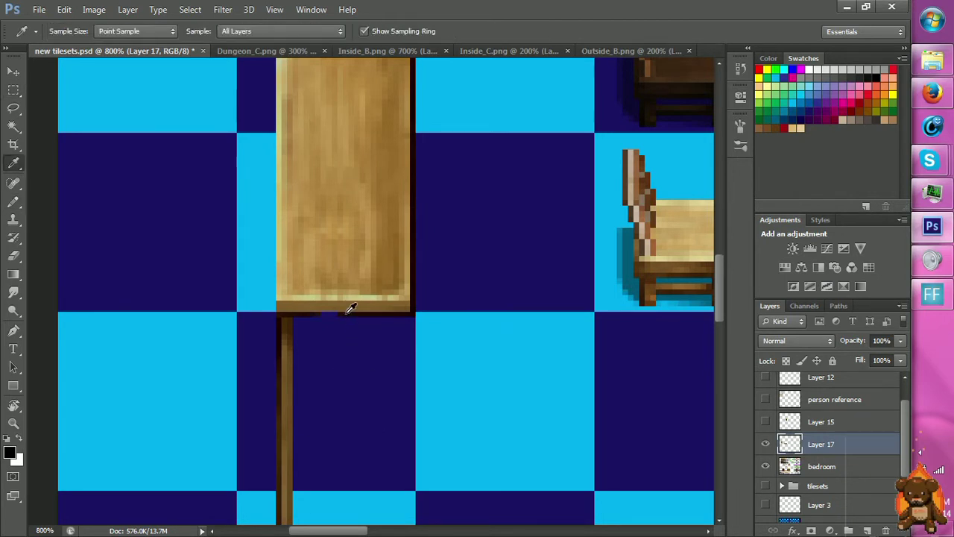
left_click(348, 310)
key("b")
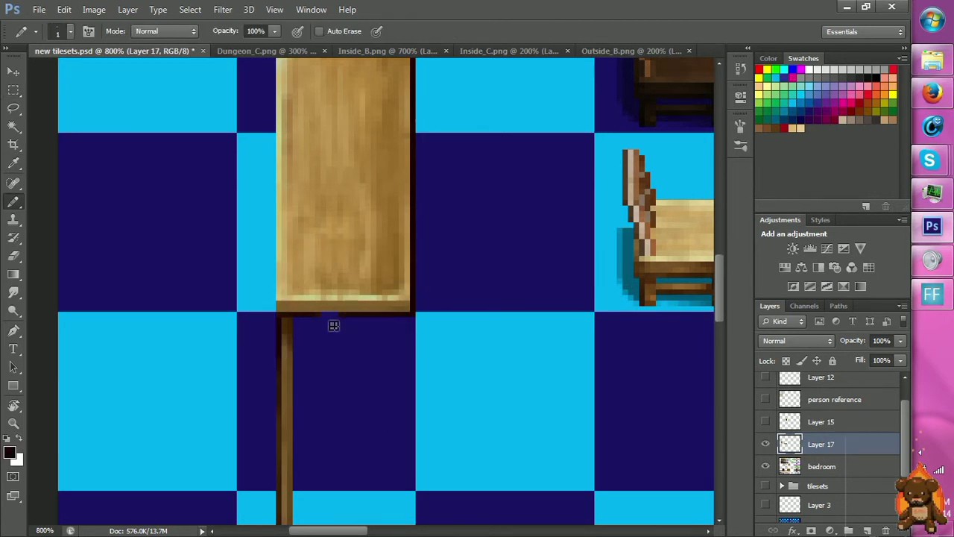
key("e")
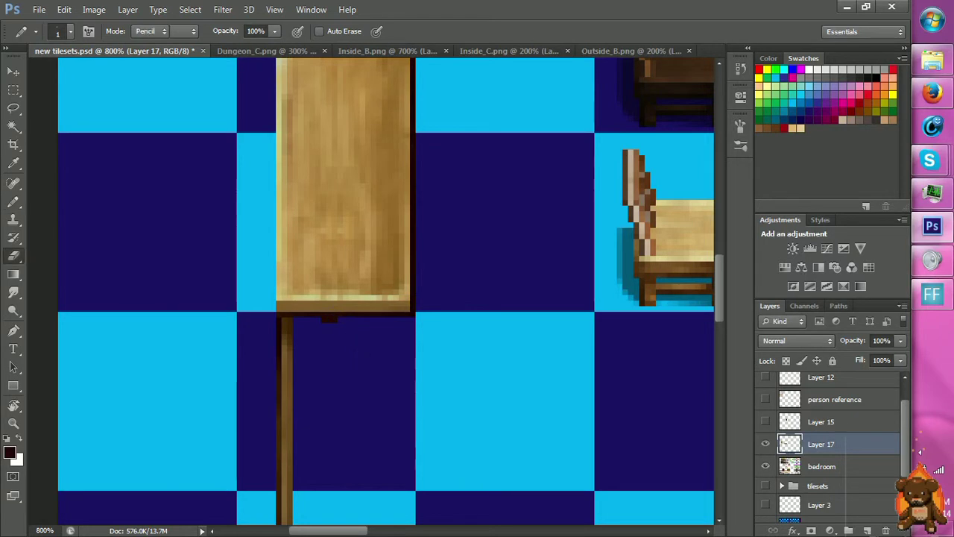
Shift the right foot slightly left so it lines up with the top's right edge, and deselect it.
key("z")
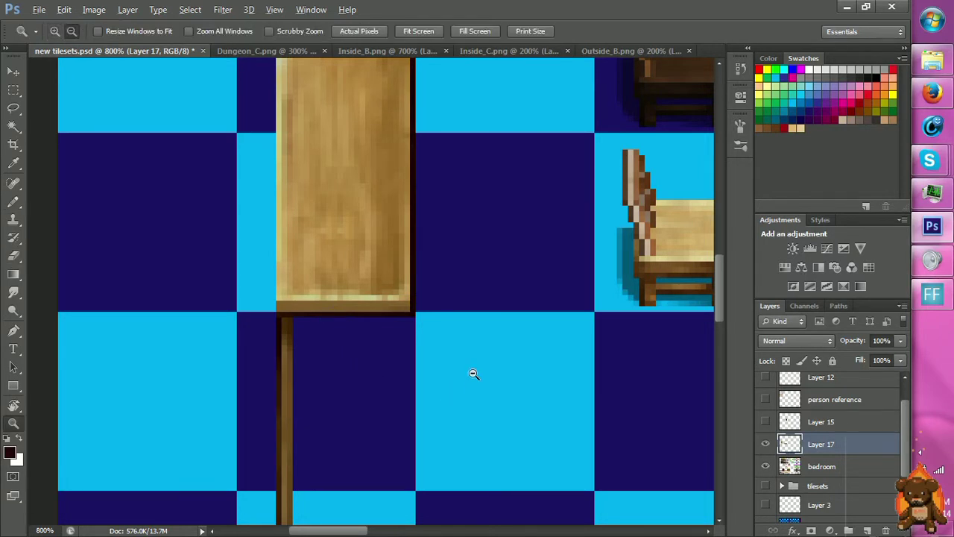
left_click(477, 373, "alt")
scroll(490, 321, "down", 3)
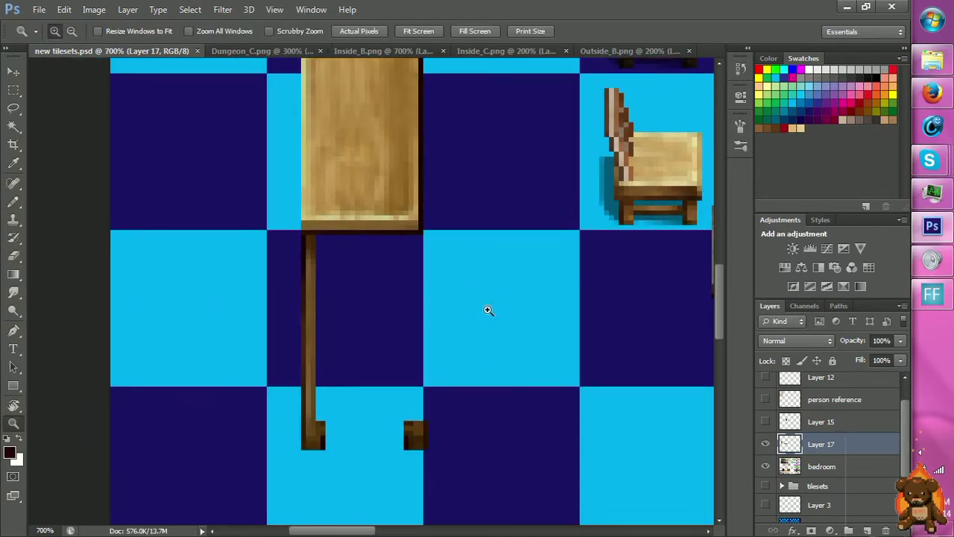
key("m")
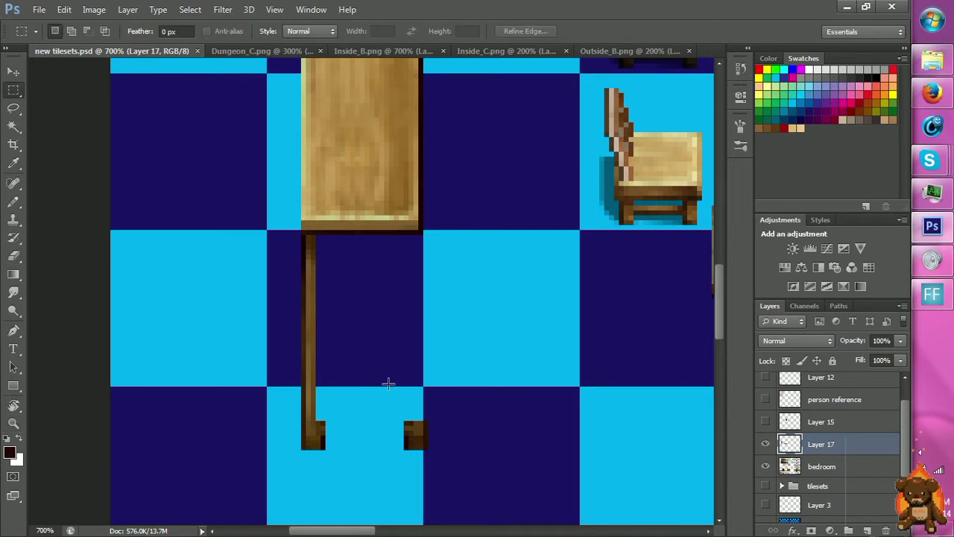
left_click_drag(390, 386, 457, 469)
key("v")
left_click_drag(420, 435, 408, 433)
key("ctrl+d")
key("m")
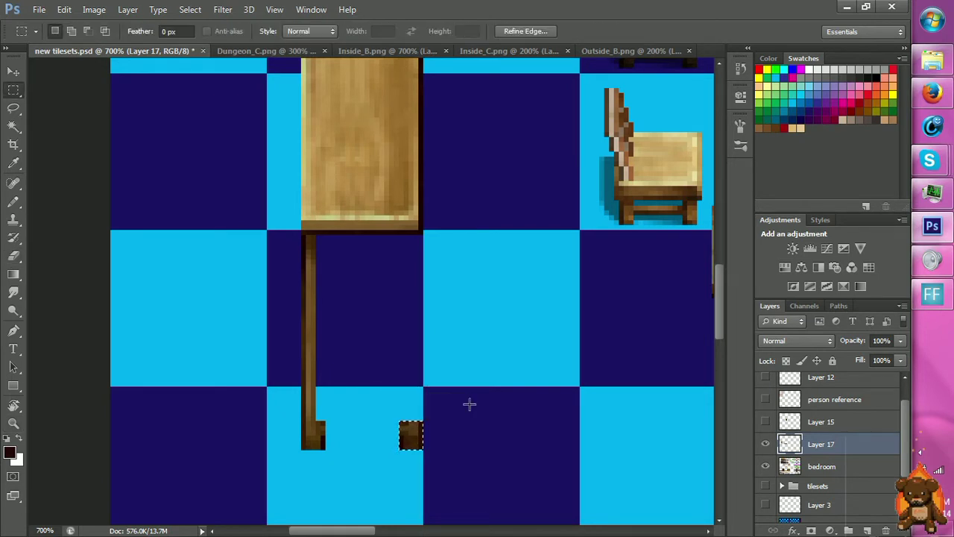
key("z")
scroll(468, 391, "up", 2)
left_click(469, 396, "alt")
left_click(492, 394, "alt")
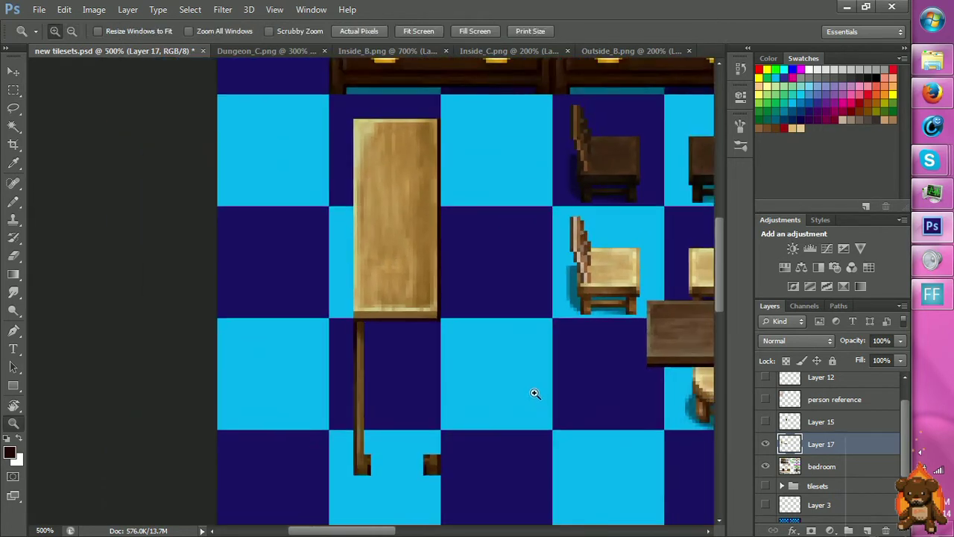
scroll(534, 393, "up", 5)
scroll(419, 246, "up", 5)
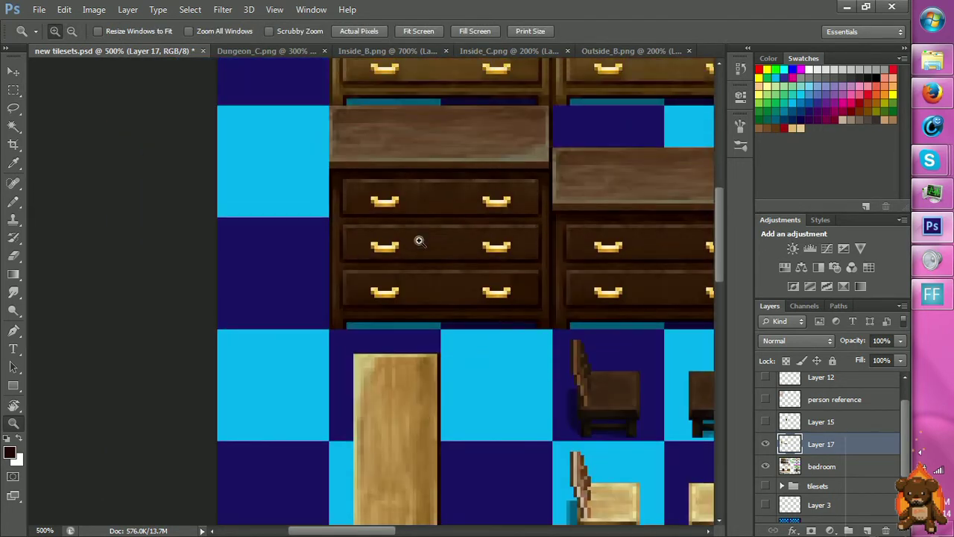
key("m")
left_click_drag(345, 187, 440, 162)
scroll(471, 261, "down", 4)
scroll(474, 284, "down", 5)
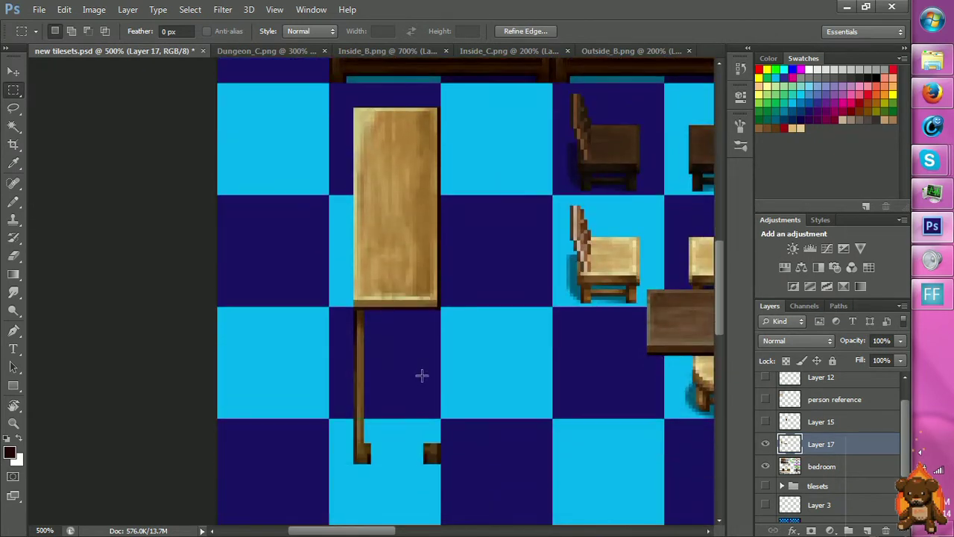
Select the area between the left and right feet, sized for a bottom rail.
left_click_drag(366, 456, 421, 446)
scroll(495, 415, "up", 10)
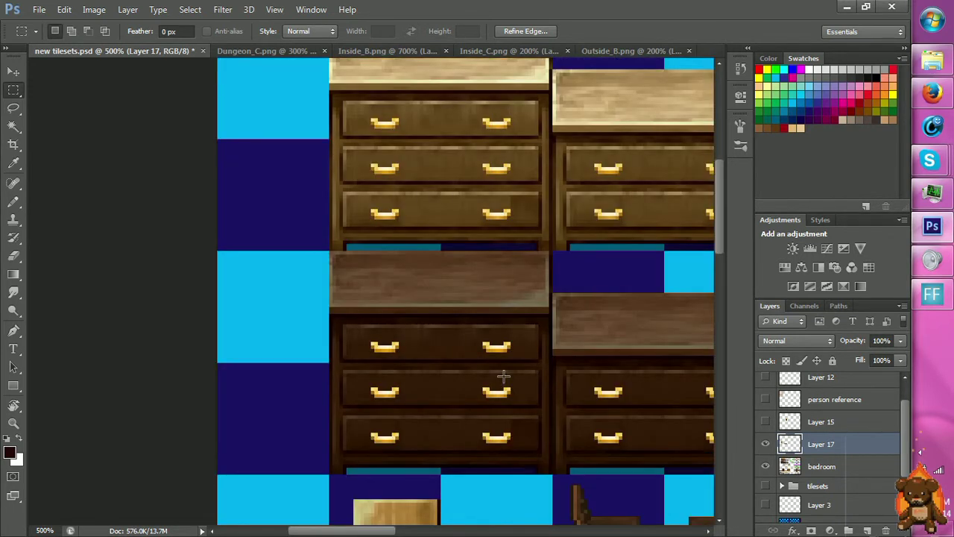
scroll(504, 376, "down", 10)
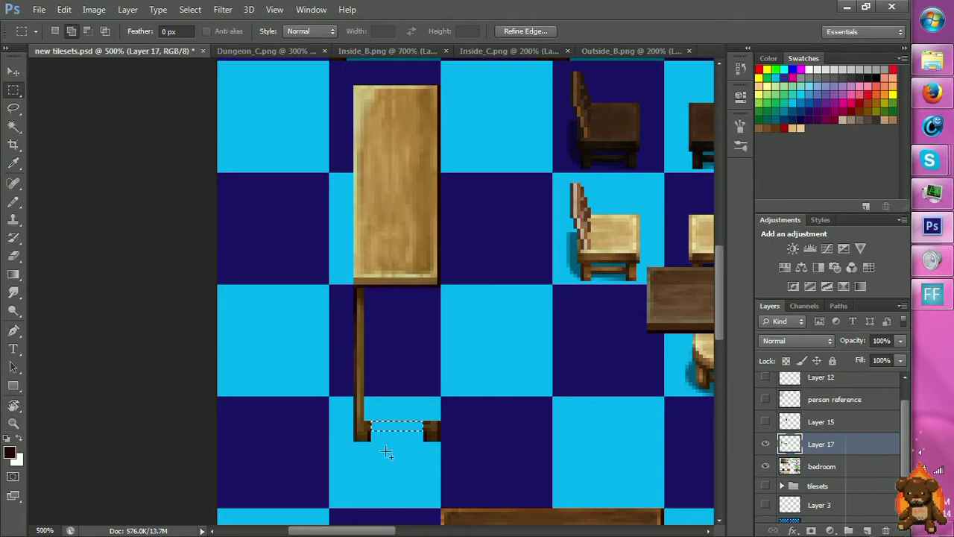
left_click_drag(373, 432, 423, 420)
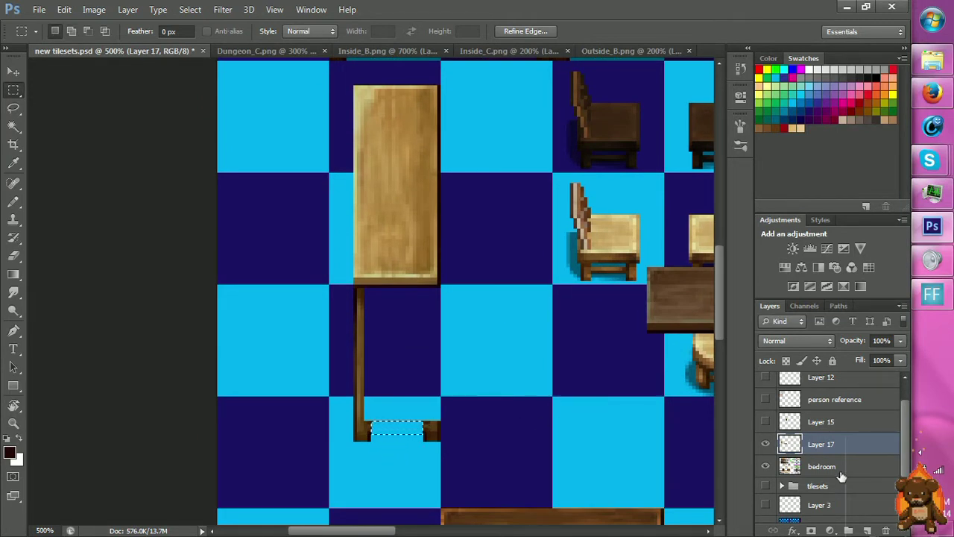
Copy a matching piece of the light dresser's bottom rail from the bedroom layer to a new layer and fit it between the feet.
left_click(836, 470)
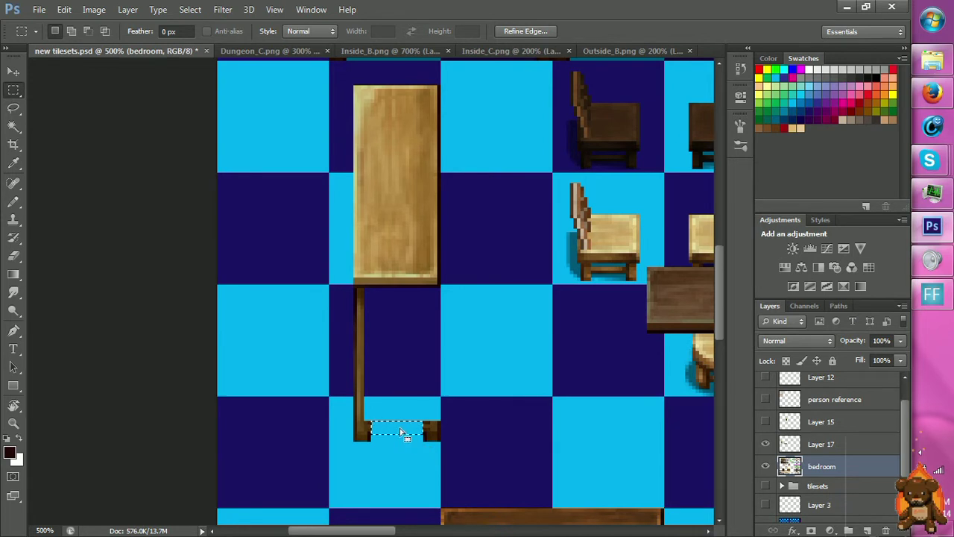
left_click_drag(400, 432, 442, 132)
scroll(450, 227, "up", 5)
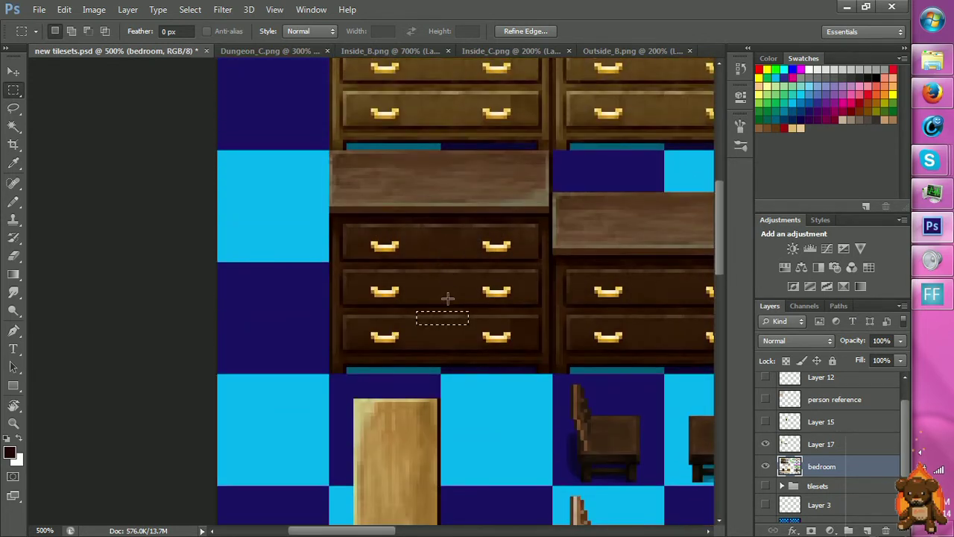
left_click_drag(446, 322, 439, 142)
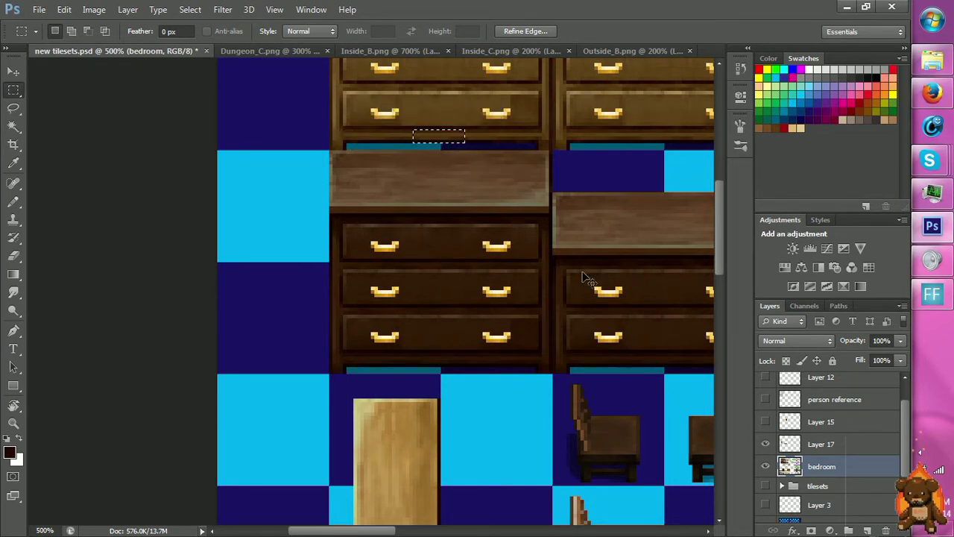
key("ctrl+j")
key("v")
left_click_drag(464, 144, 445, 457)
scroll(409, 284, "down", 3)
scroll(409, 284, "down", 5)
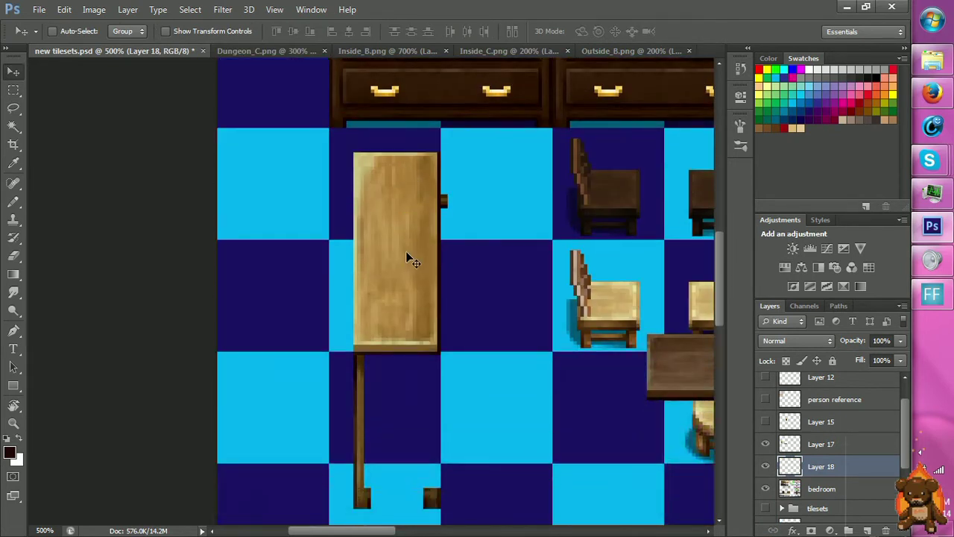
left_click_drag(428, 204, 426, 397)
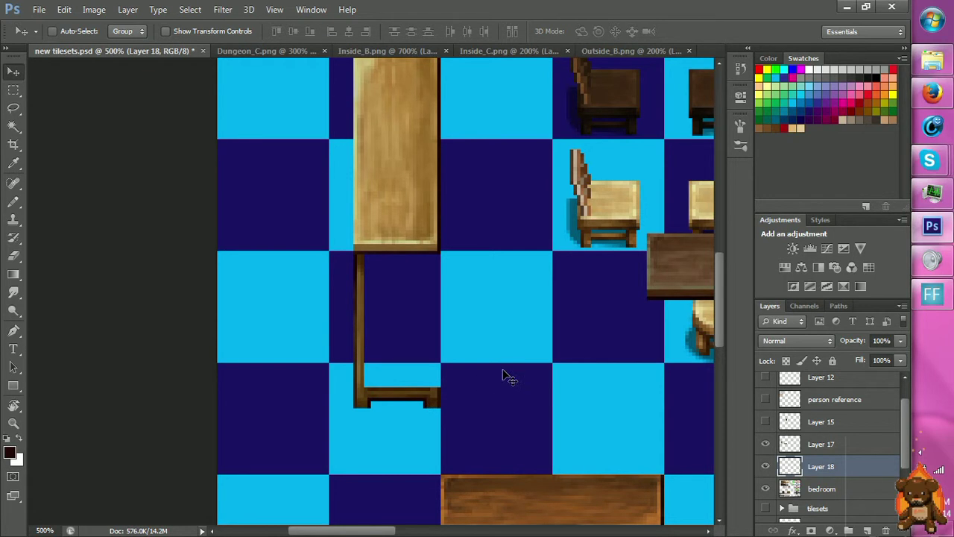
Copy the top's wood surface from Layer 17 to a new layer, stack it below Layer 18 and position it as the side panel.
scroll(508, 350, "up", 10)
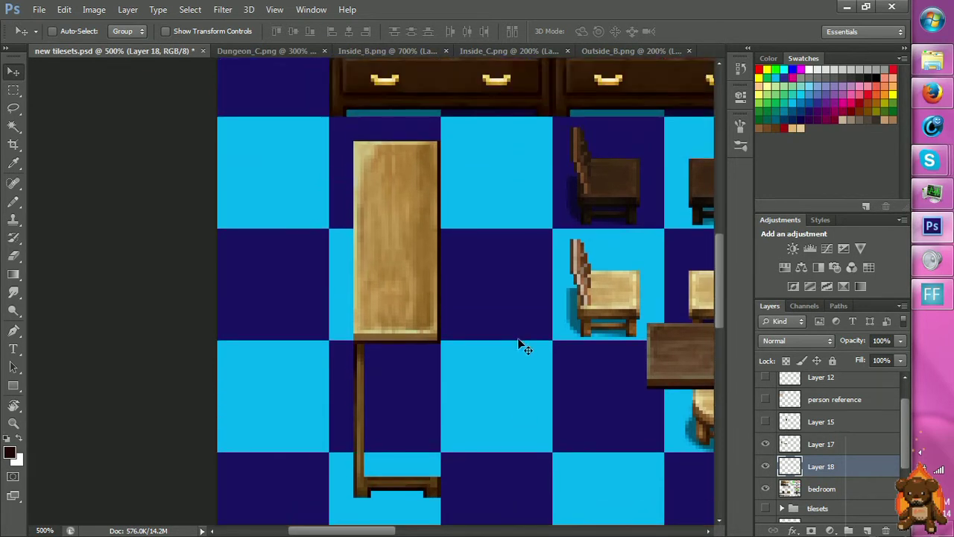
scroll(521, 346, "up", 4)
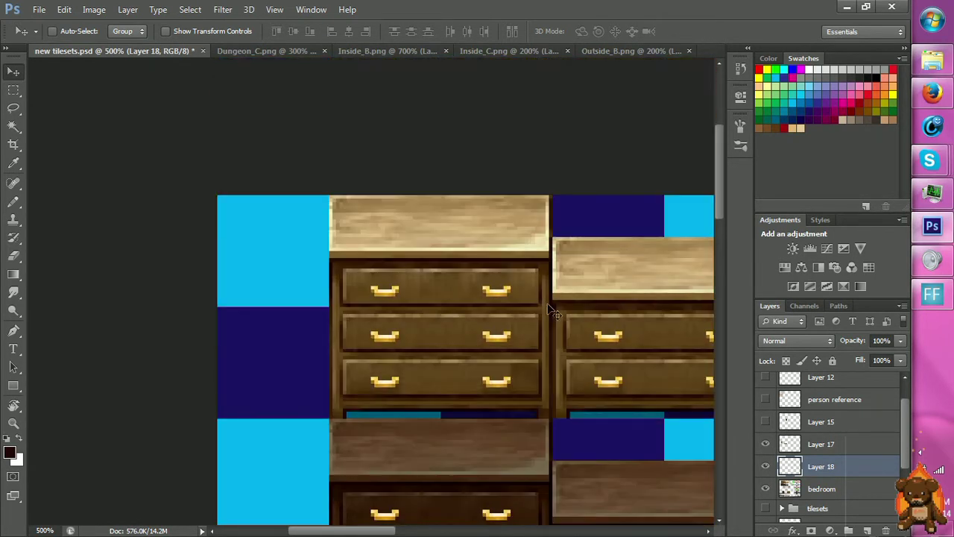
scroll(376, 215, "down", 12)
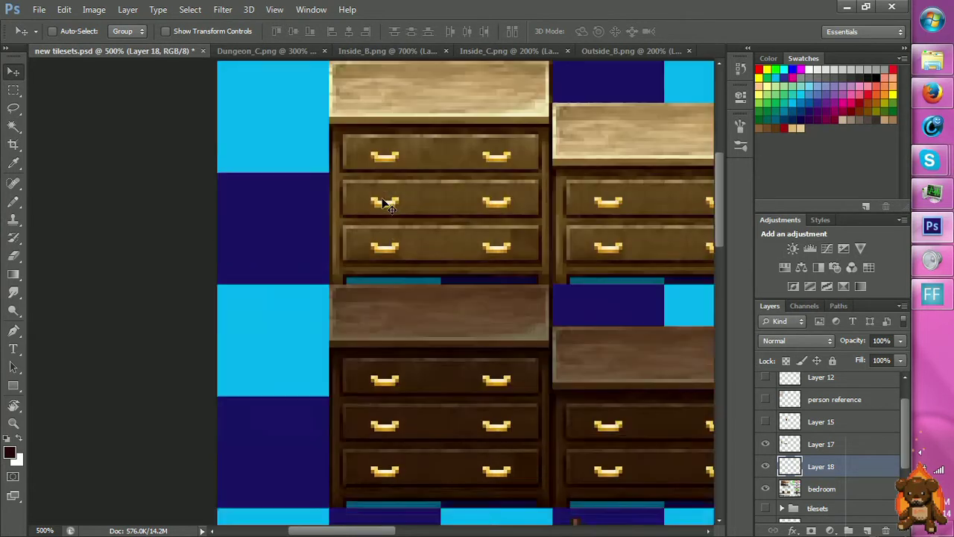
key("m")
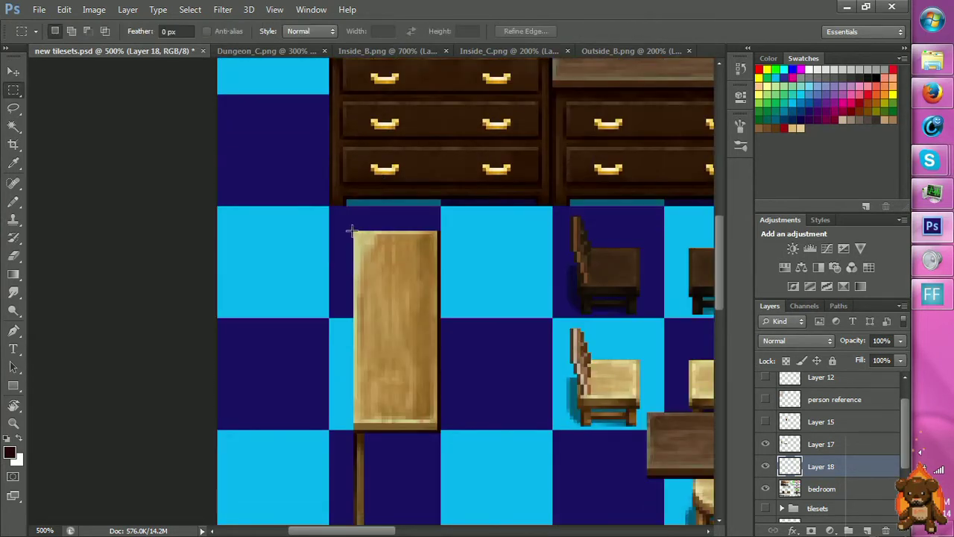
left_click_drag(355, 230, 434, 422)
scroll(450, 314, "down", 4)
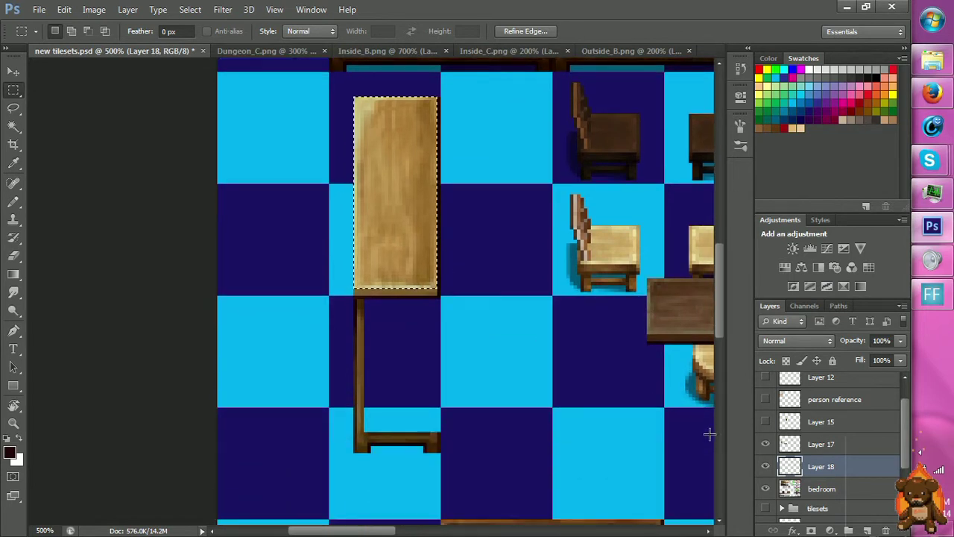
left_click(811, 444)
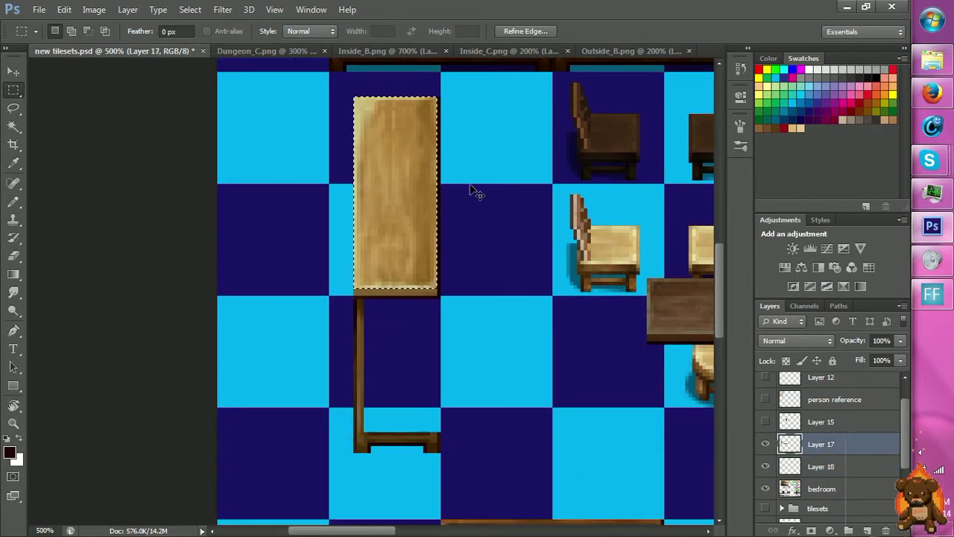
key("ctrl+j")
key("v")
left_click_drag(427, 198, 430, 344)
left_click_drag(842, 452, 828, 498)
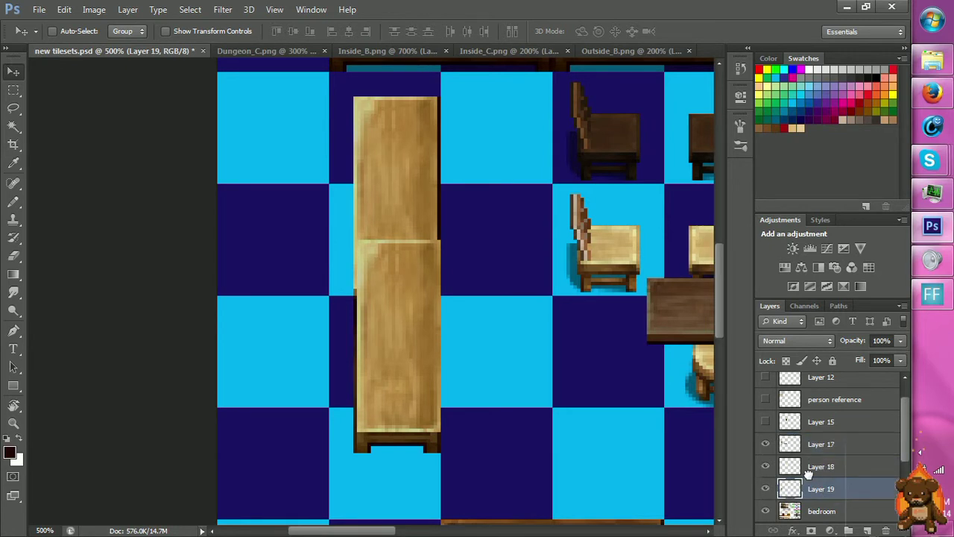
left_click_drag(428, 349, 425, 361)
Darken the side panel with Hue/Saturation, using Saturation +9 and Lightness -40.
key("z")
left_click(423, 377)
left_click(415, 393)
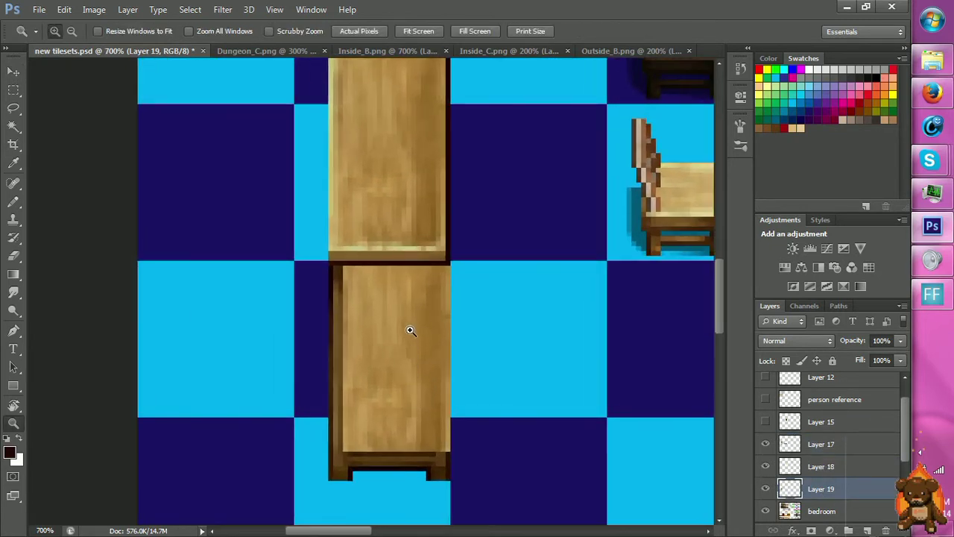
key("ctrl+u")
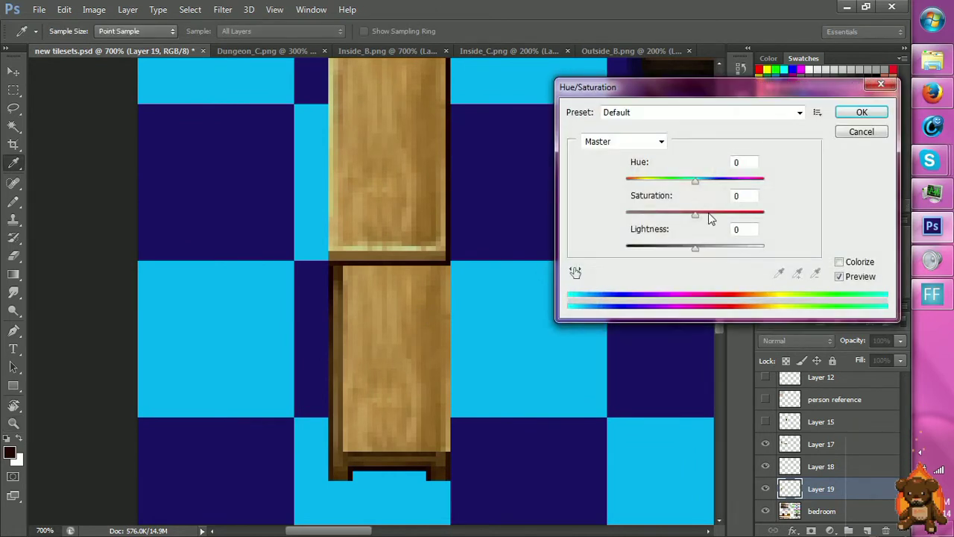
left_click_drag(694, 216, 671, 249)
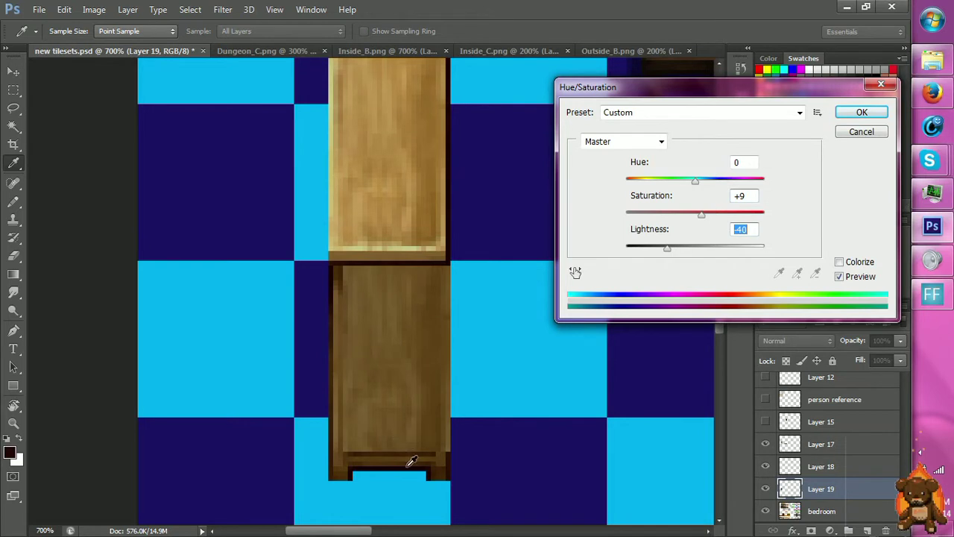
left_click(847, 117)
Paint a one-pixel dark brown outline down the side panel's right edge within a narrow selection.
key("b")
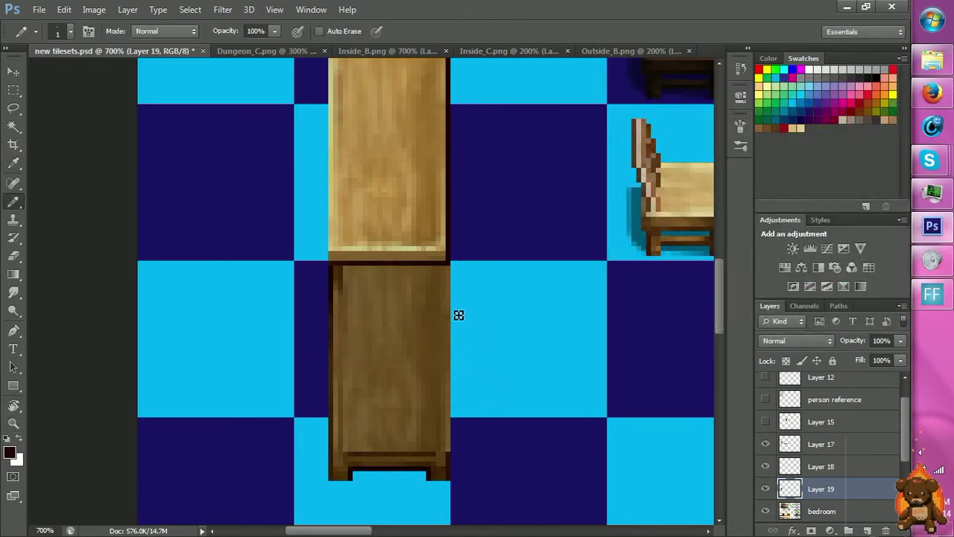
key("m")
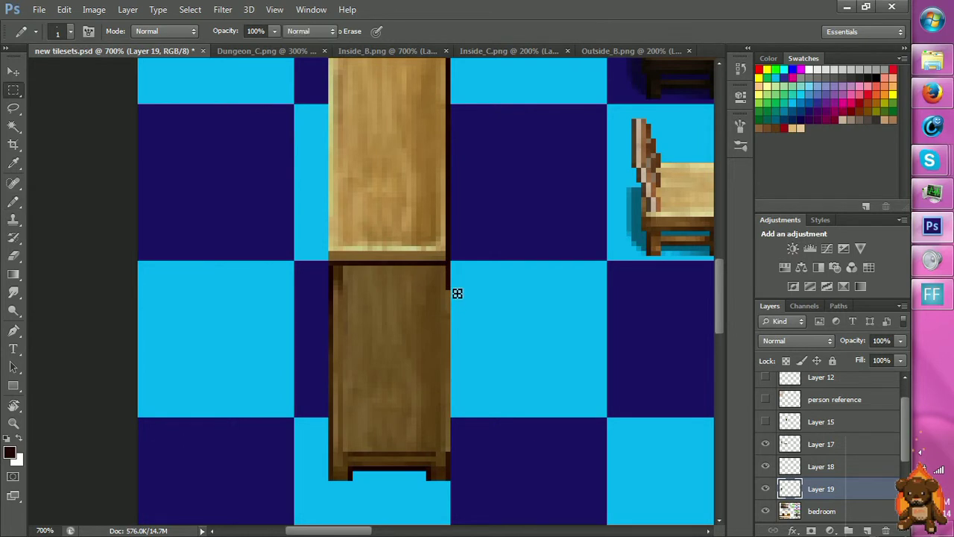
left_click_drag(448, 266, 448, 453)
key("b")
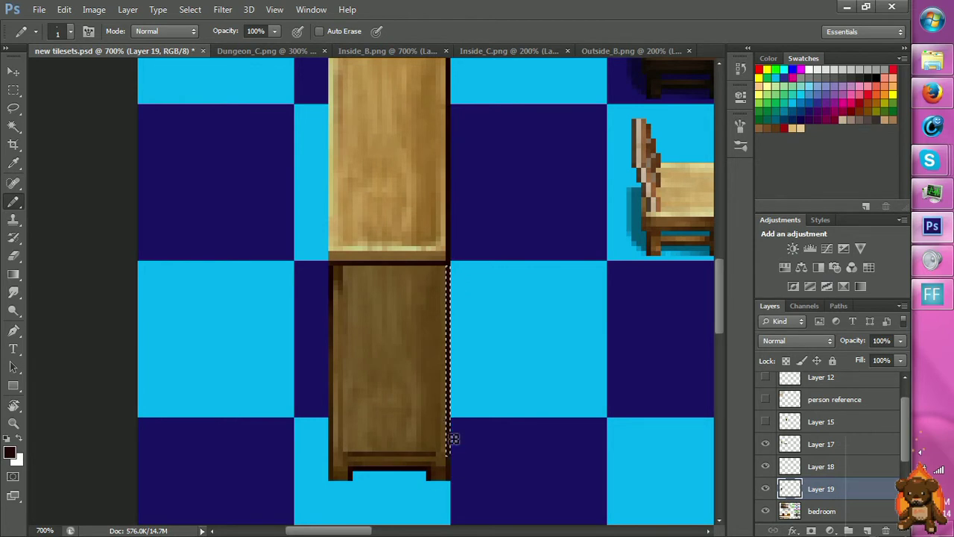
key("m")
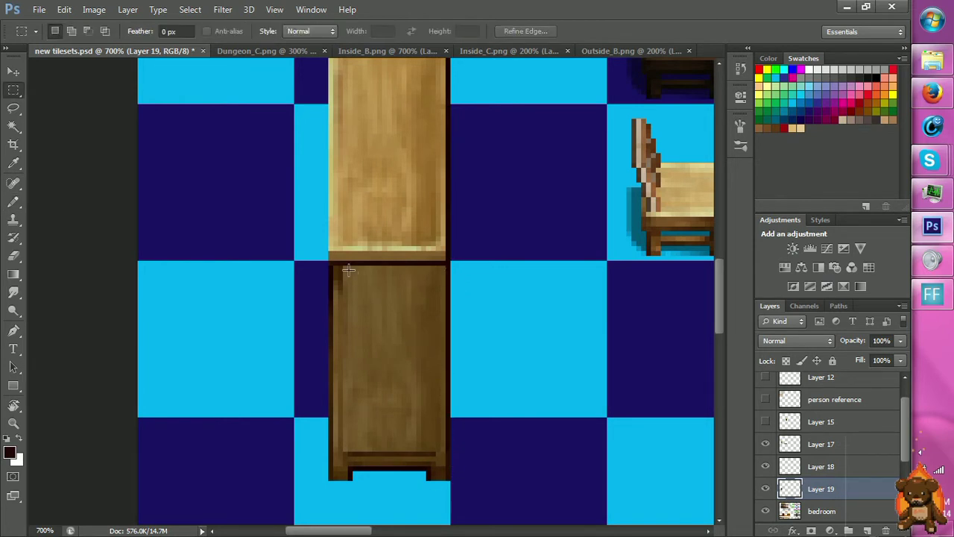
Try to paint a near-black shading strip along the side panel's upper edge within a narrow selection.
mouse_move(343, 268)
left_mouse_down()
mouse_move(446, 280)
mouse_move(354, 275)
left_mouse_up()
key("b")
key("ctrl+z")
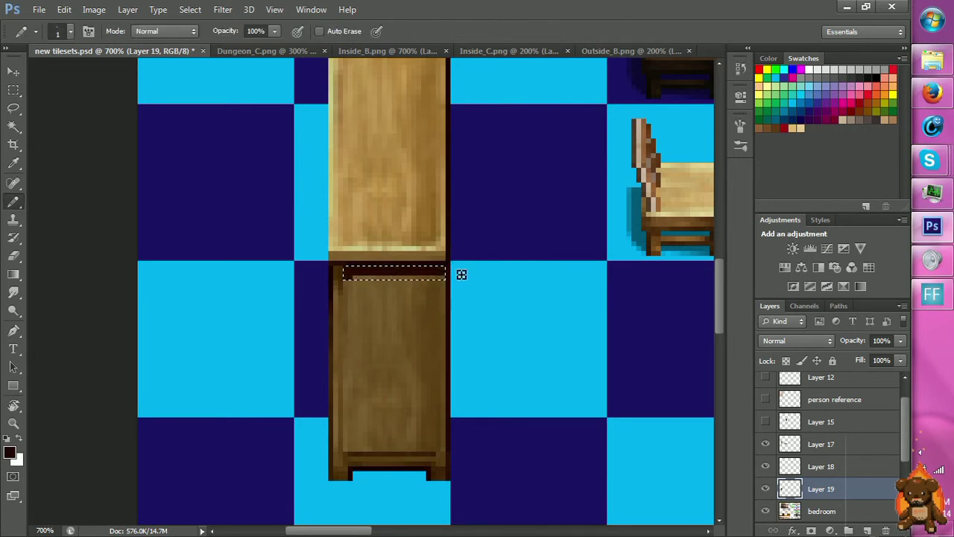
key("Delete")
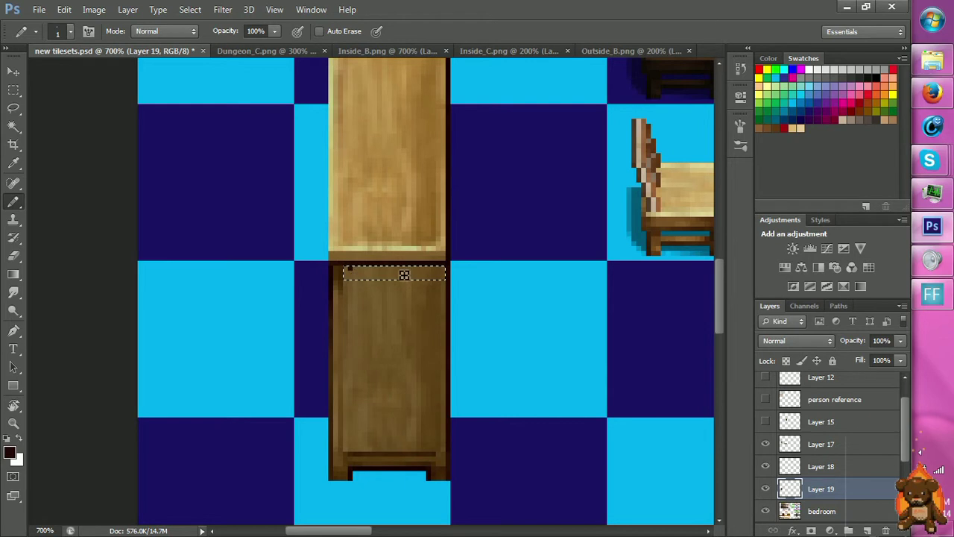
left_click_drag(368, 279, 461, 278)
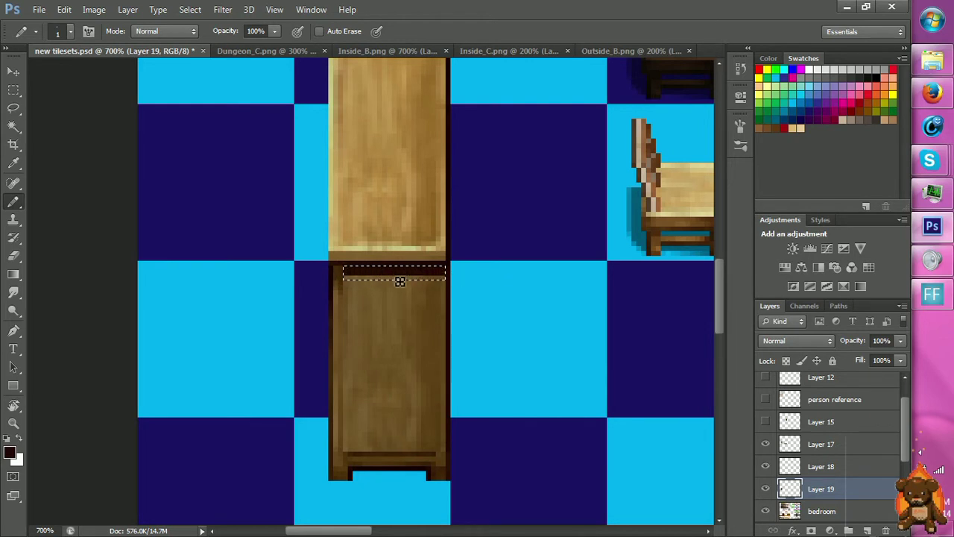
key("m")
left_click(348, 275)
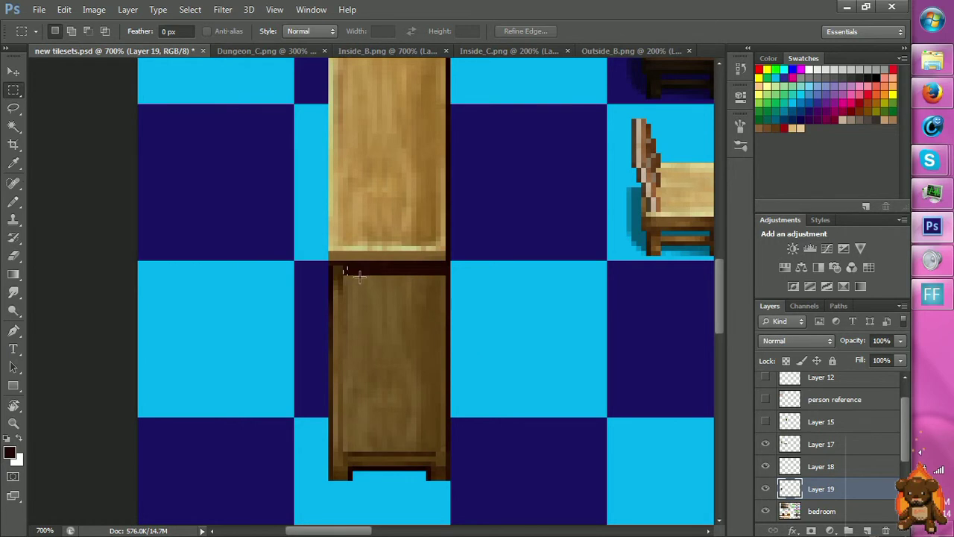
left_click_drag(359, 276, 451, 450)
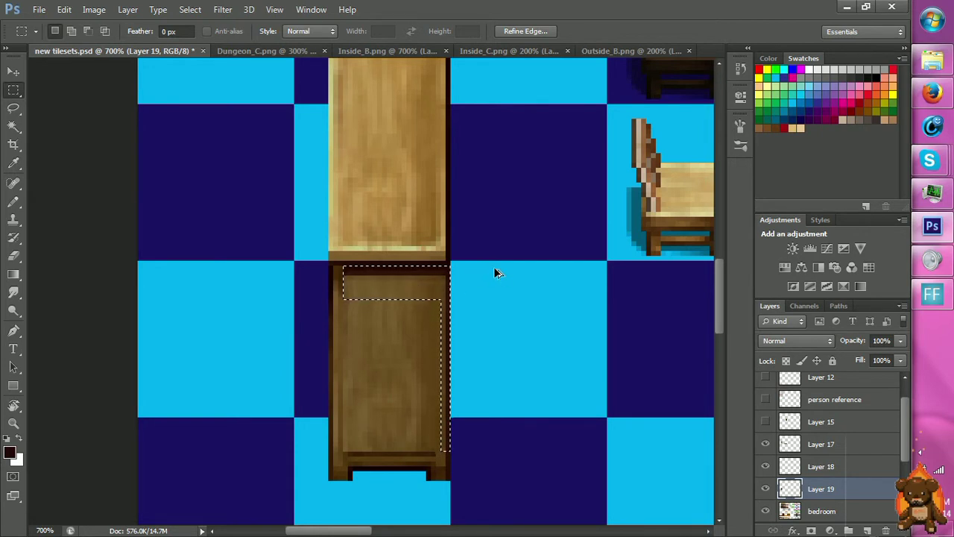
key("ctrl+z")
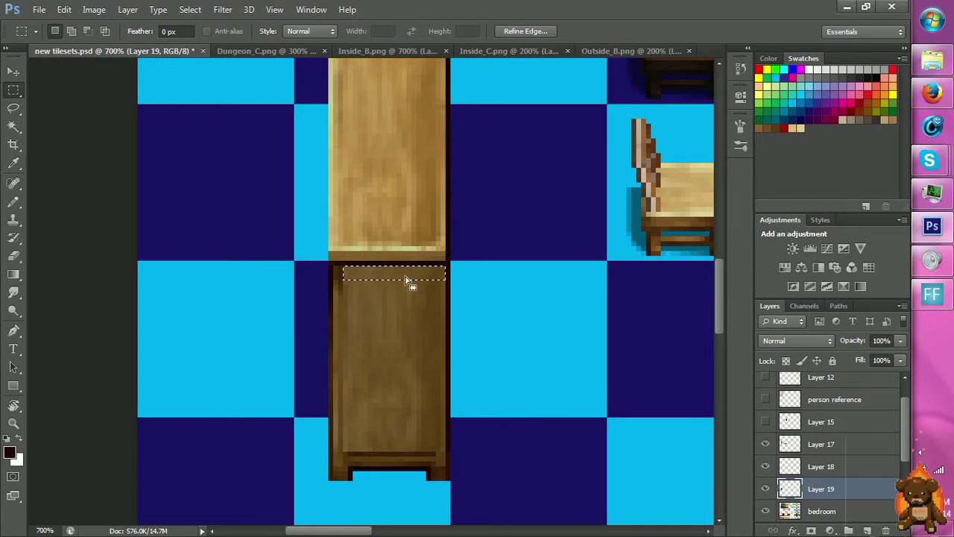
Sample a dark brown from the dresser's frame and paint the strip along the side panel's upper edge with it.
key("i")
left_click(346, 263)
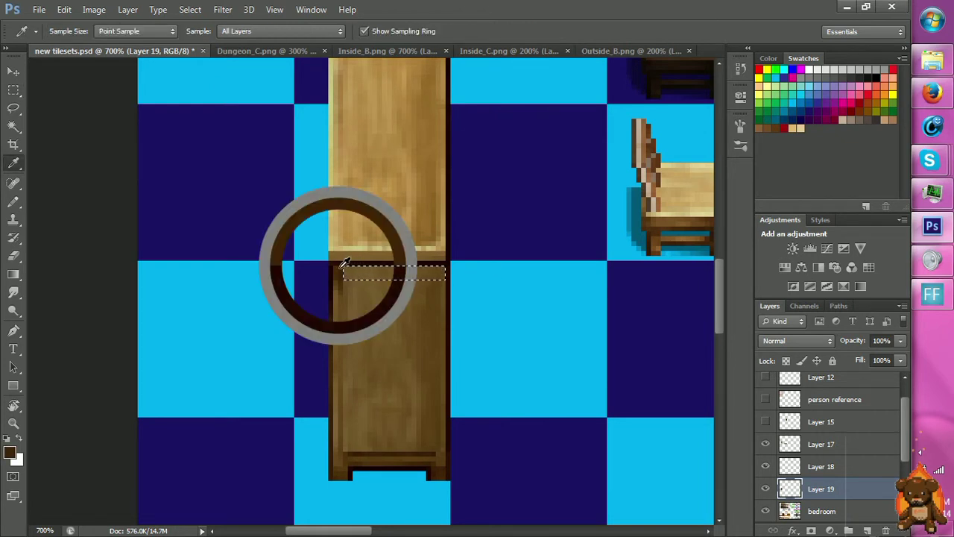
key("b")
mouse_move(345, 273)
left_mouse_down()
mouse_move(493, 273)
mouse_move(362, 274)
left_mouse_up()
Try to soften the shading along the side panel's upper and right edges together.
key("m")
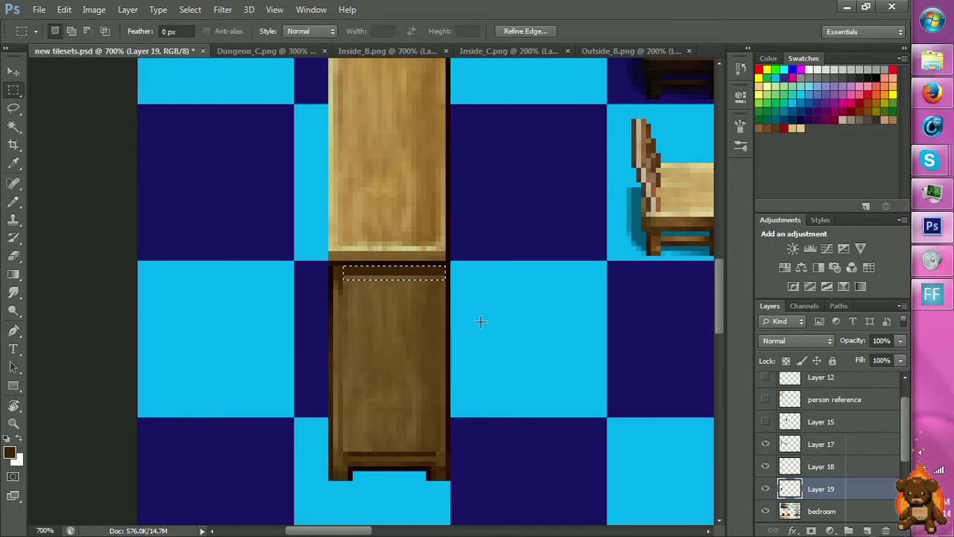
left_click_drag(343, 266, 444, 451)
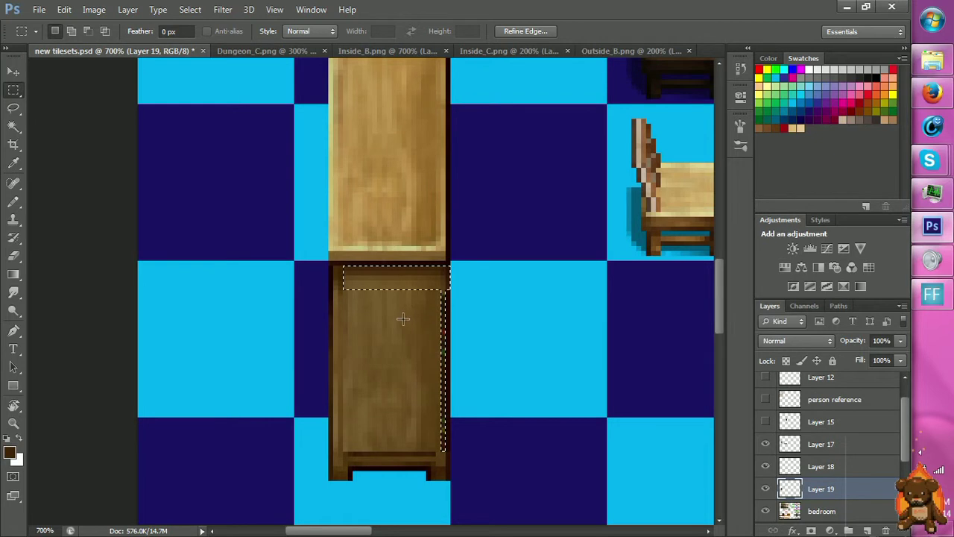
left_click(512, 307)
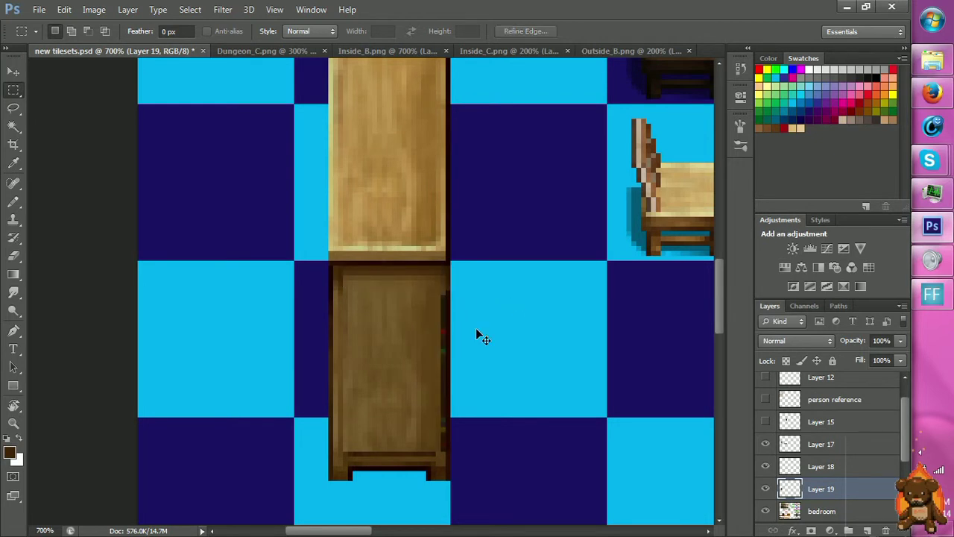
key("ctrl+z")
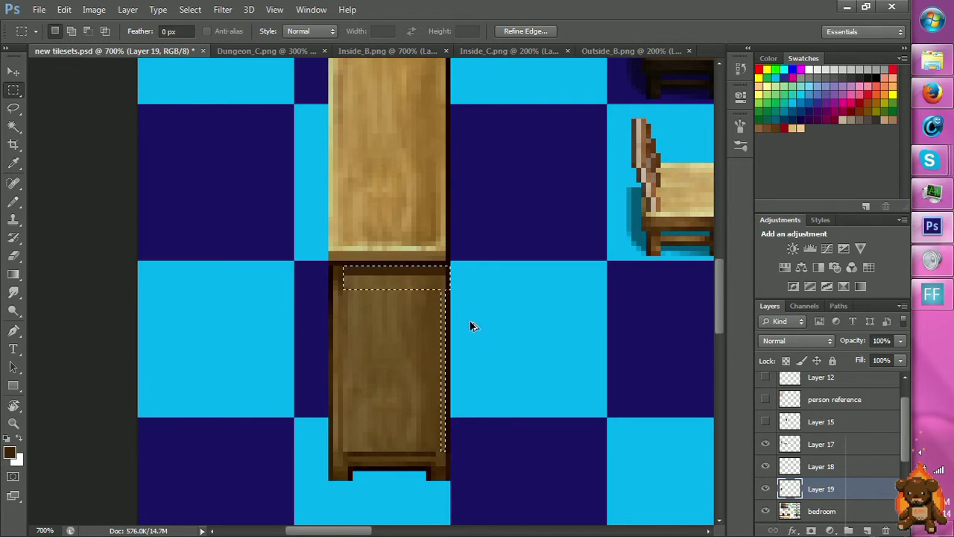
key("ctrl+z")
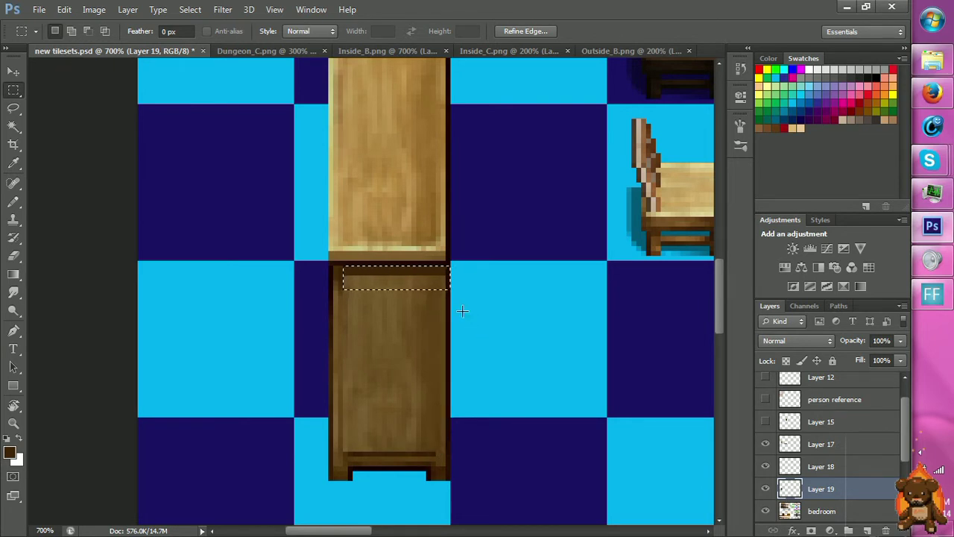
Soften the brown strip along the side panel's upper edge and smudge the upper end of the left post on Layer 18.
left_click_drag(367, 325, 373, 339)
left_click_drag(357, 285, 442, 297)
key("ctrl+d")
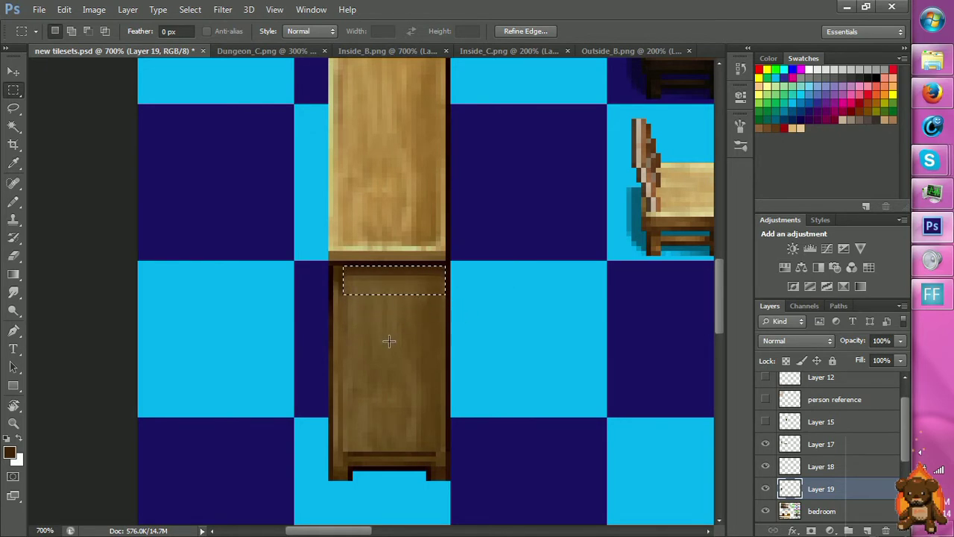
left_click(397, 317)
key("r")
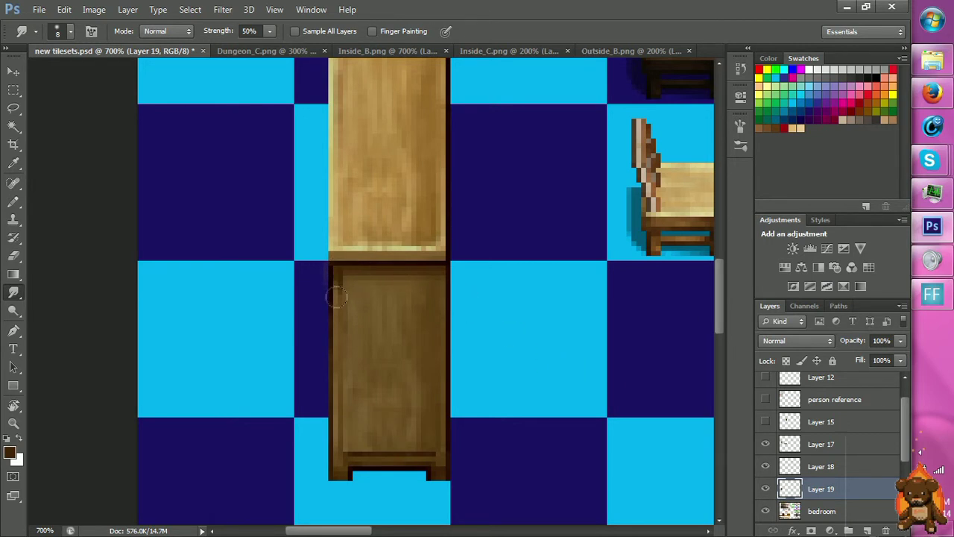
left_click(806, 468)
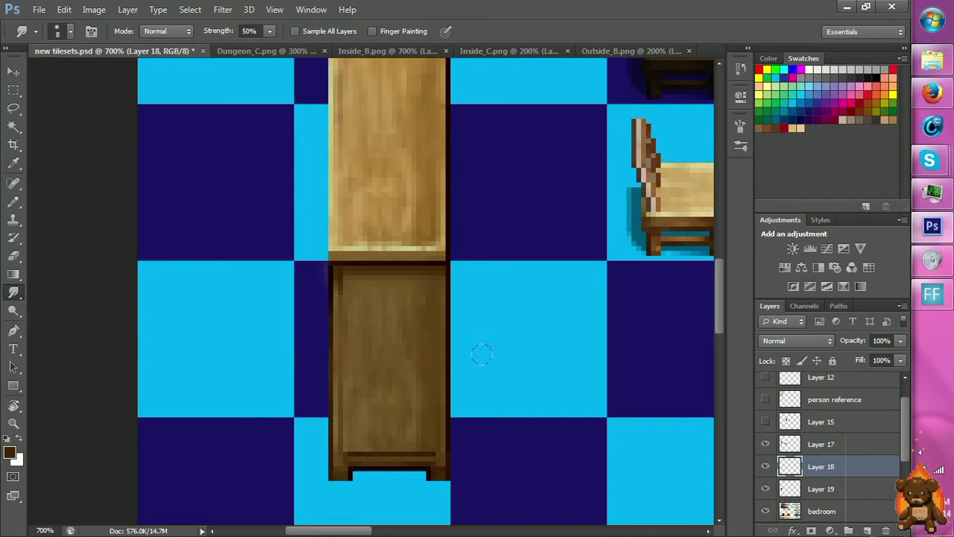
Merge Layers 17 and 18 down into Layer 19 and erase the stray smear outside the dresser's left post.
left_click(794, 445)
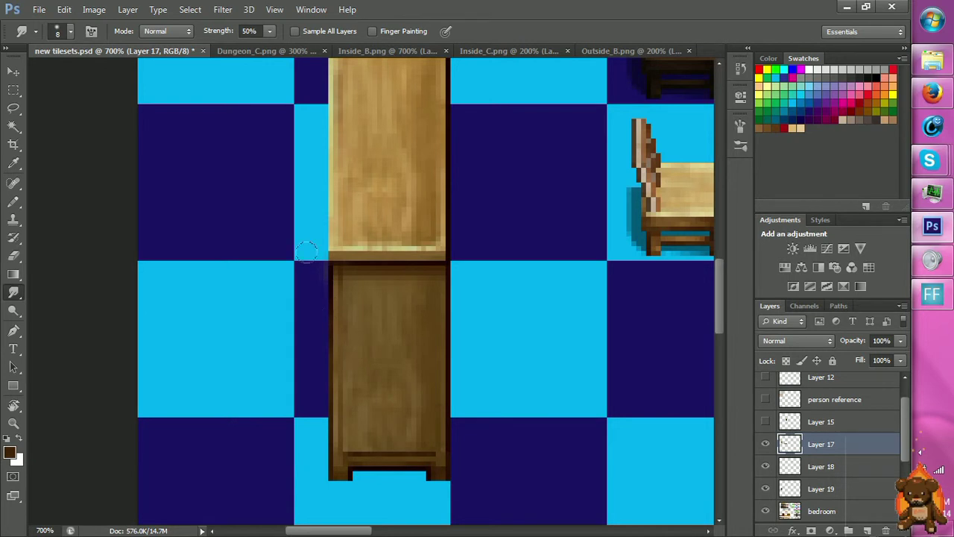
key("m")
key("ctrl+e")
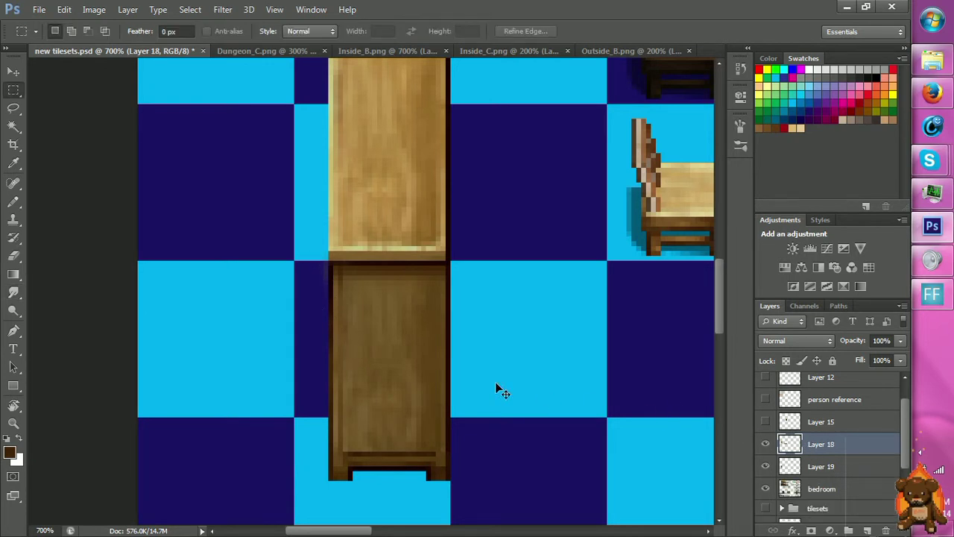
key("ctrl+e")
left_click_drag(295, 263, 328, 305)
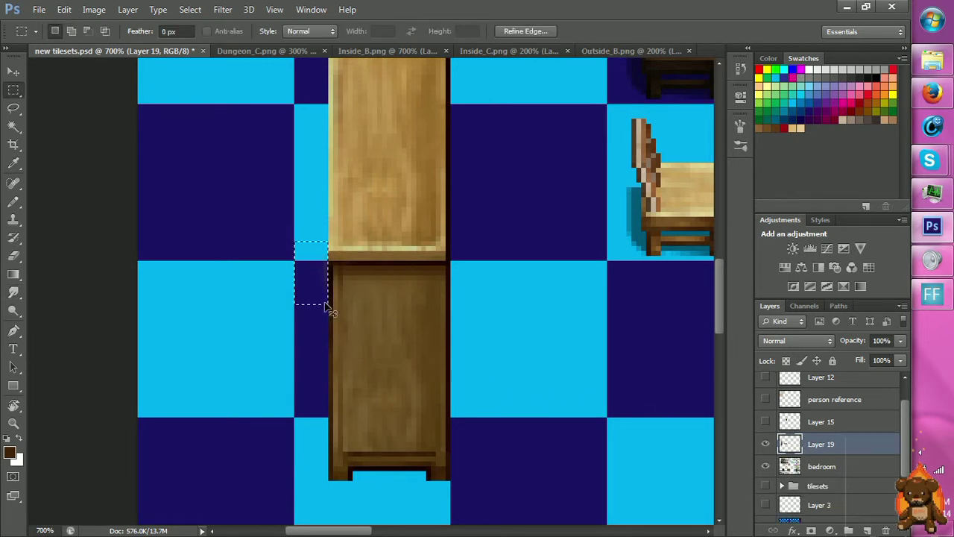
key("ctrl+d")
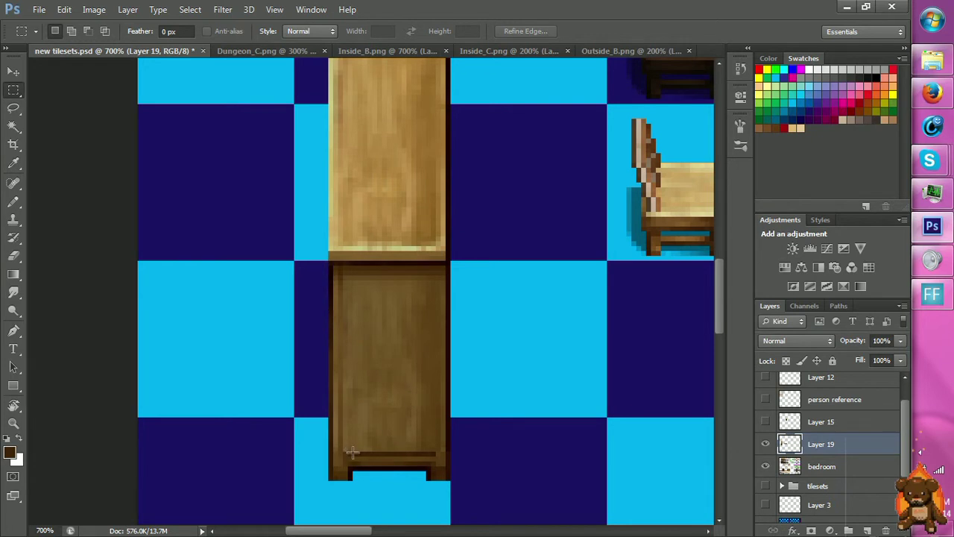
Select the strip along the side panel's lower edge and soften its dark line into the wood.
left_click_drag(343, 456, 440, 440)
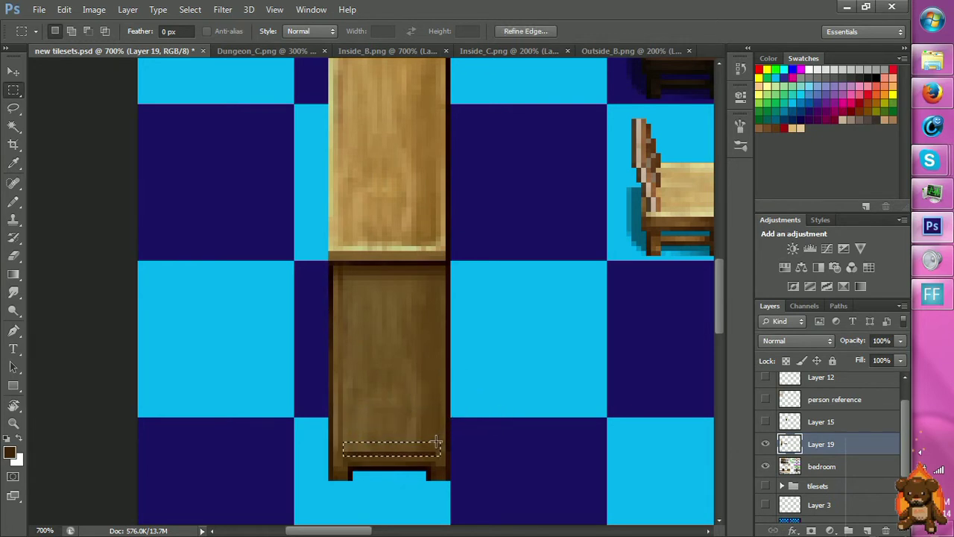
left_click(380, 392)
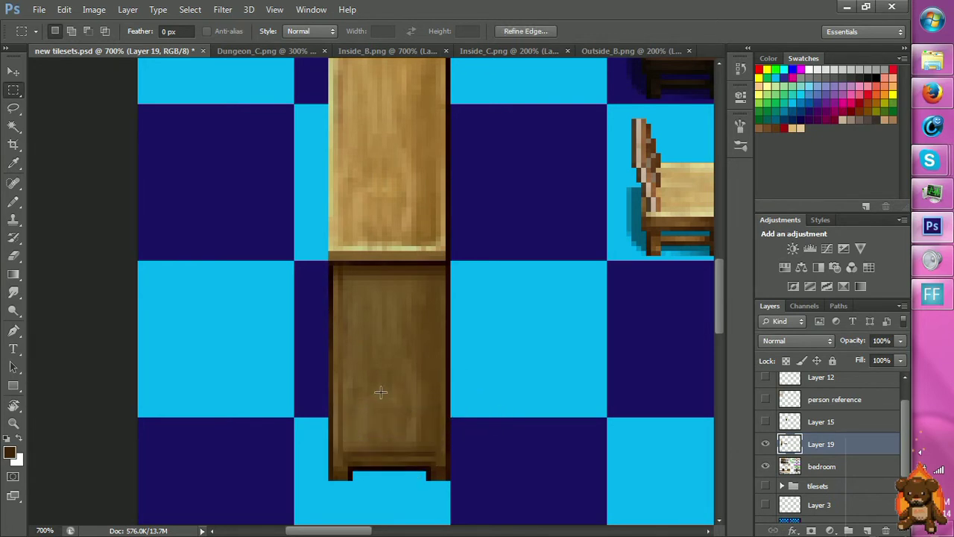
key("z")
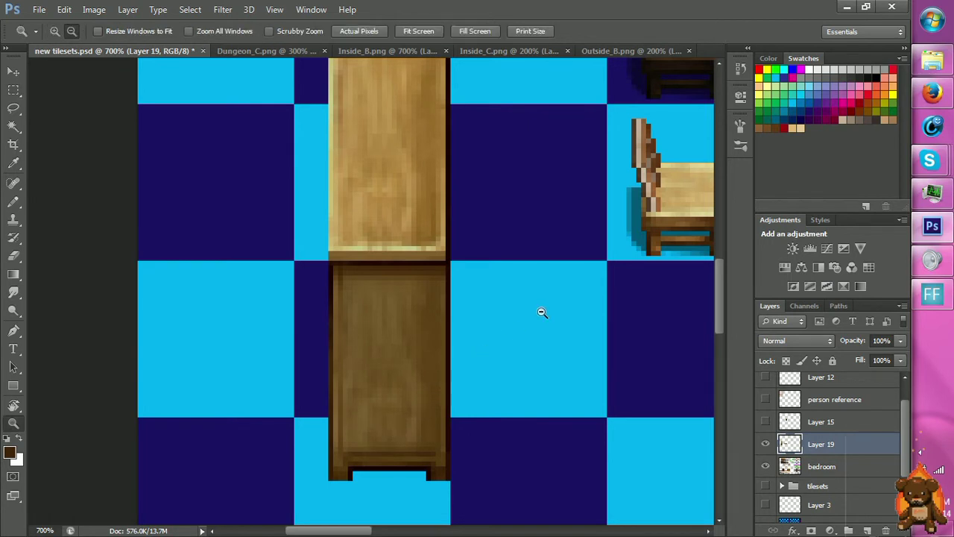
left_click(549, 313, "alt")
left_click(566, 312, "alt")
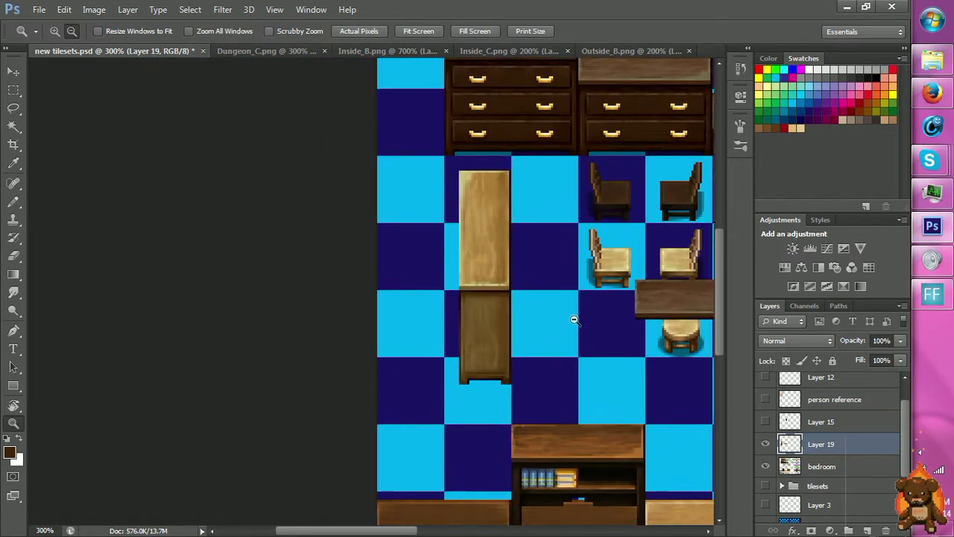
left_click(575, 315, "alt")
scroll(578, 318, "up", 3)
scroll(580, 320, "down", 2)
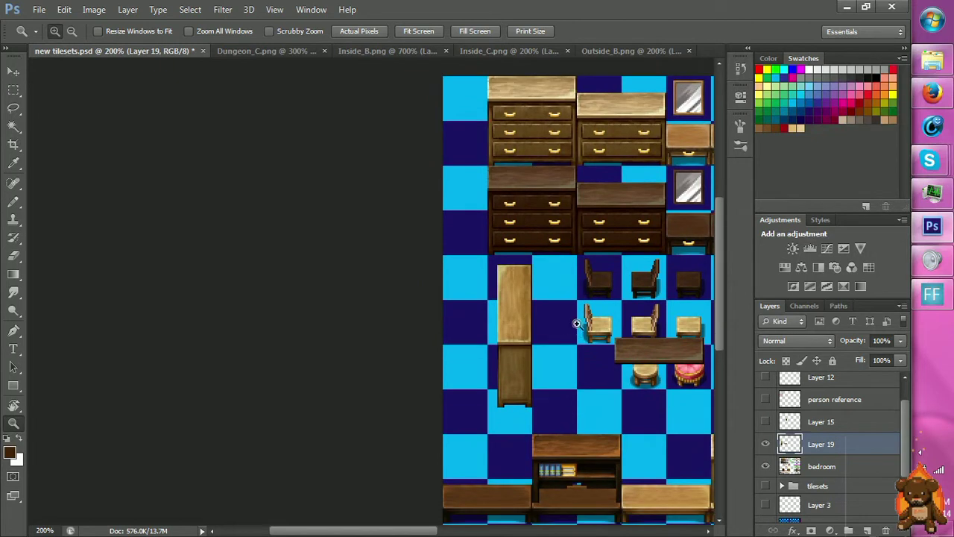
Cut the leftover horizontal dark wood top that overlaps the chairs and stools out of Layer 19.
key("m")
key("h")
left_click_drag(554, 330, 638, 399)
key("m")
left_click(812, 420)
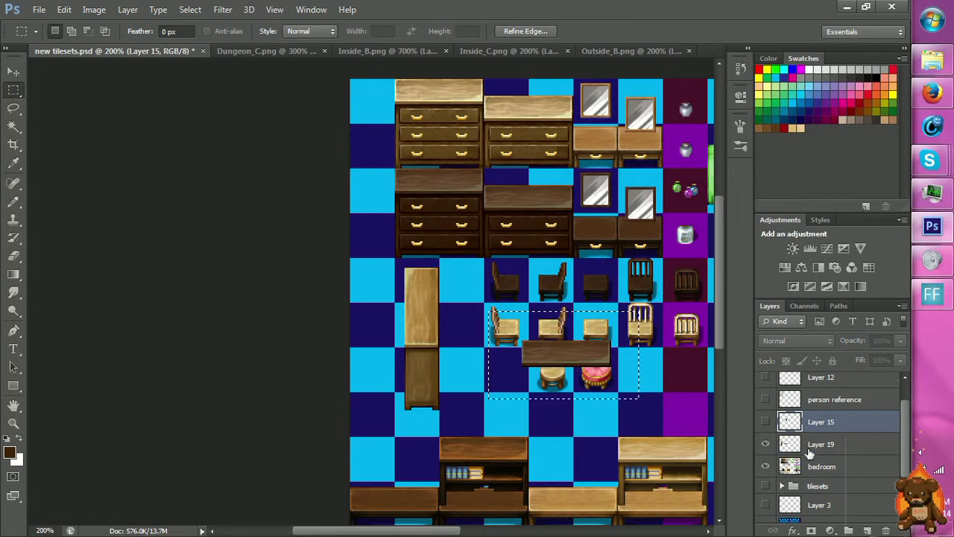
left_click(810, 445)
key("ctrl+x")
Copy the finished side-facing dresser to a new layer and place the copy one tile to the right of the original.
key("z")
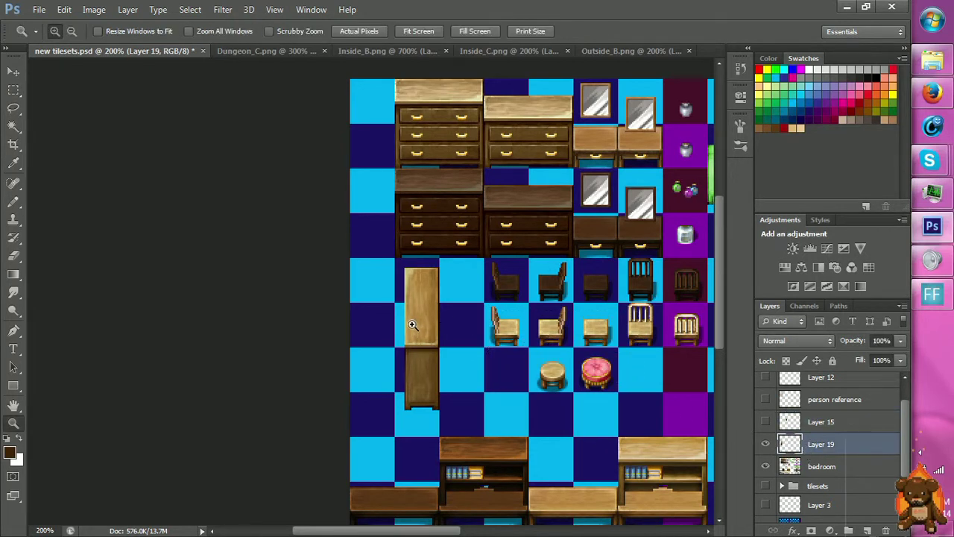
left_click(409, 324)
left_click(408, 324)
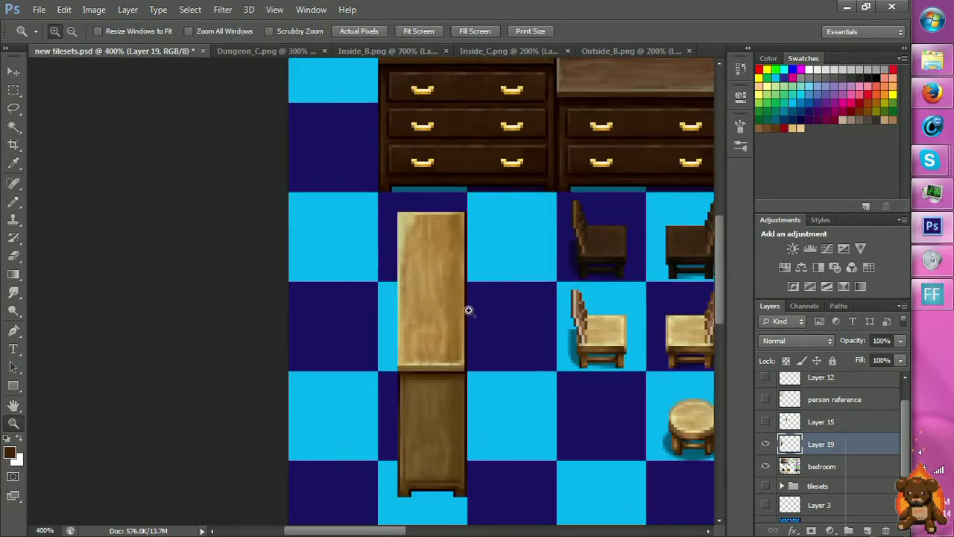
key("m")
left_click_drag(386, 206, 478, 505)
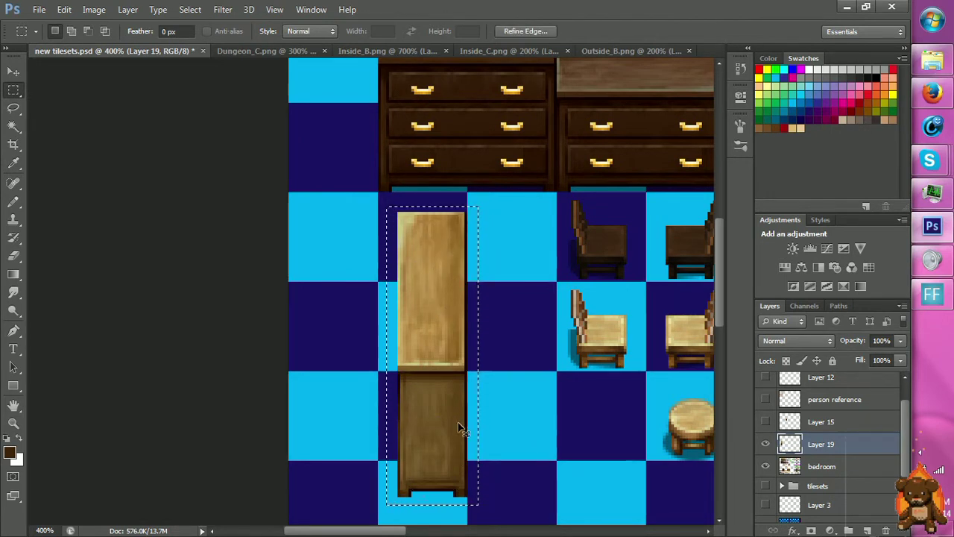
key("ctrl+j")
key("v")
left_click_drag(485, 387, 577, 387)
scroll(580, 388, "down", 1)
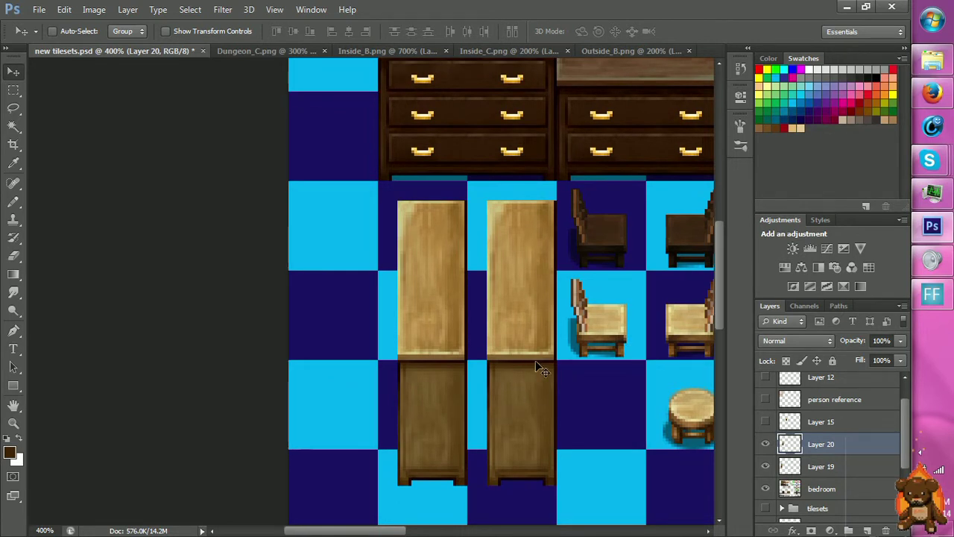
Recolor the dresser copy dark brown using Hue/Saturation with Colorize, Hue 22, Saturation 57 and Lightness -68.
key("ctrl+u")
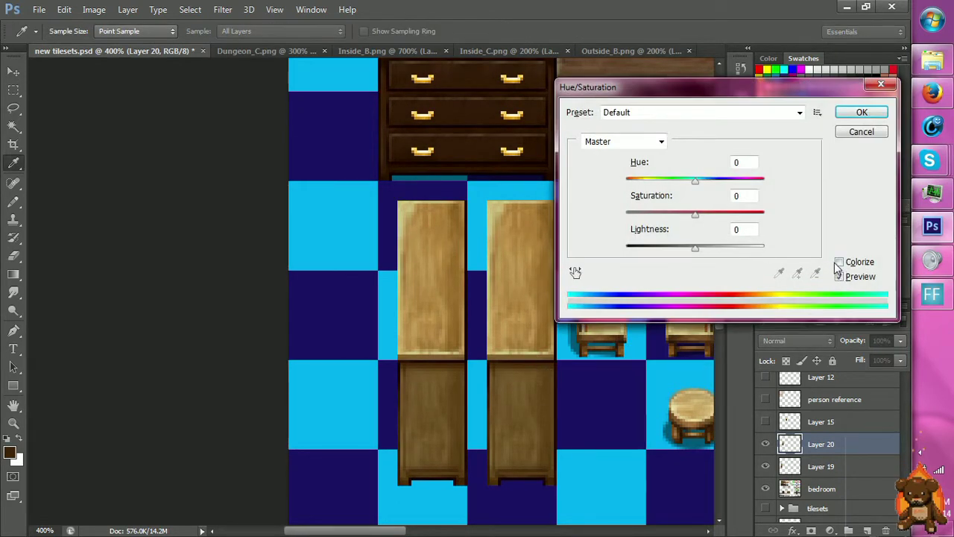
left_click(839, 263)
left_click_drag(637, 184, 636, 185)
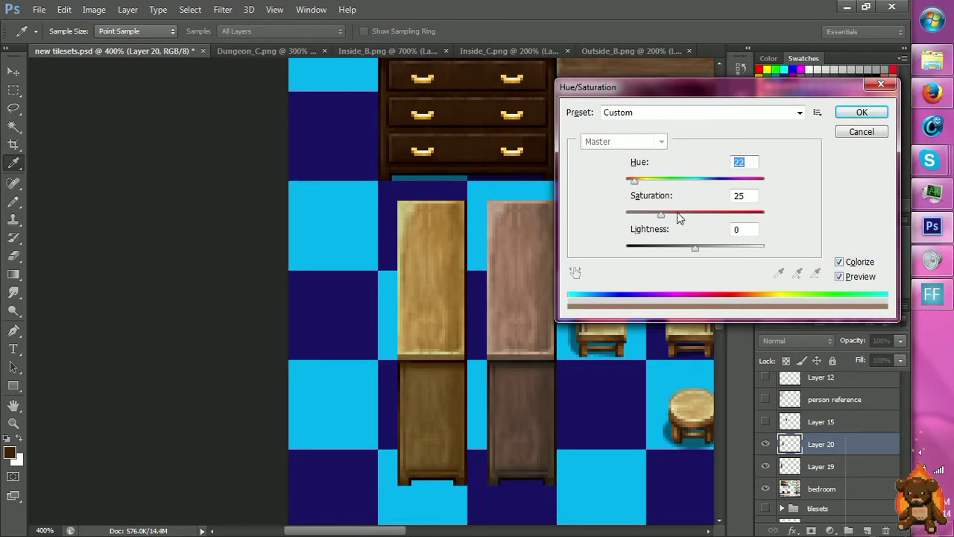
left_click_drag(678, 217, 652, 246)
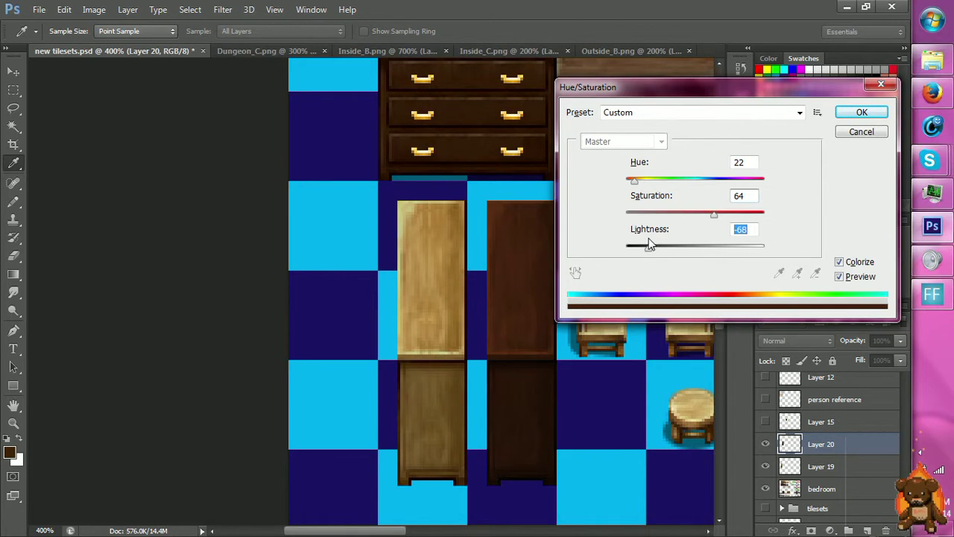
left_click_drag(703, 215, 706, 217)
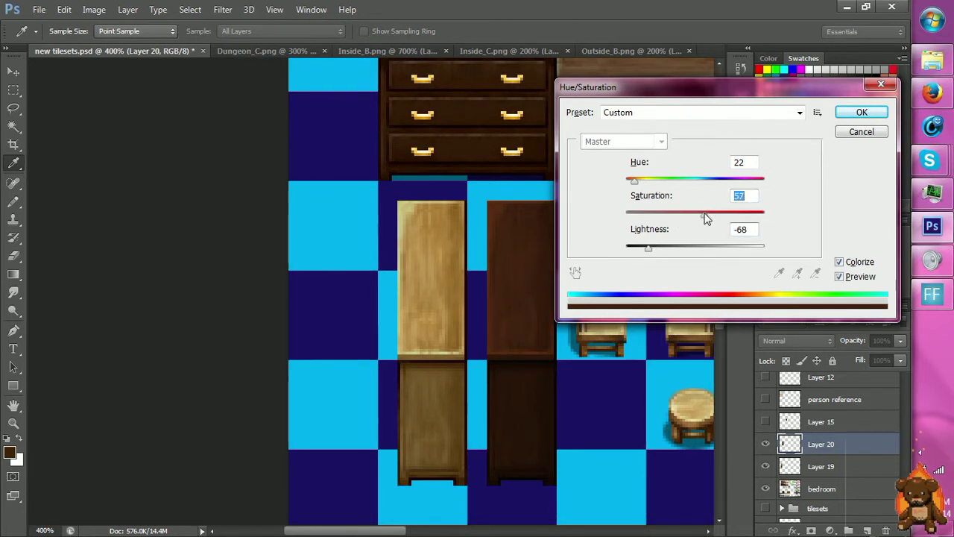
left_click(861, 112)
key("v")
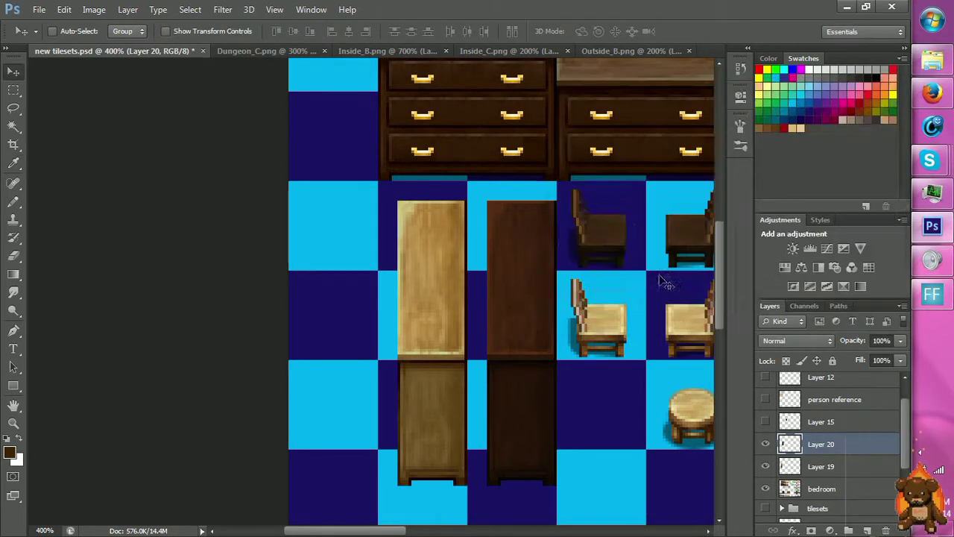
scroll(626, 312, "up", 3)
scroll(626, 312, "down", 2)
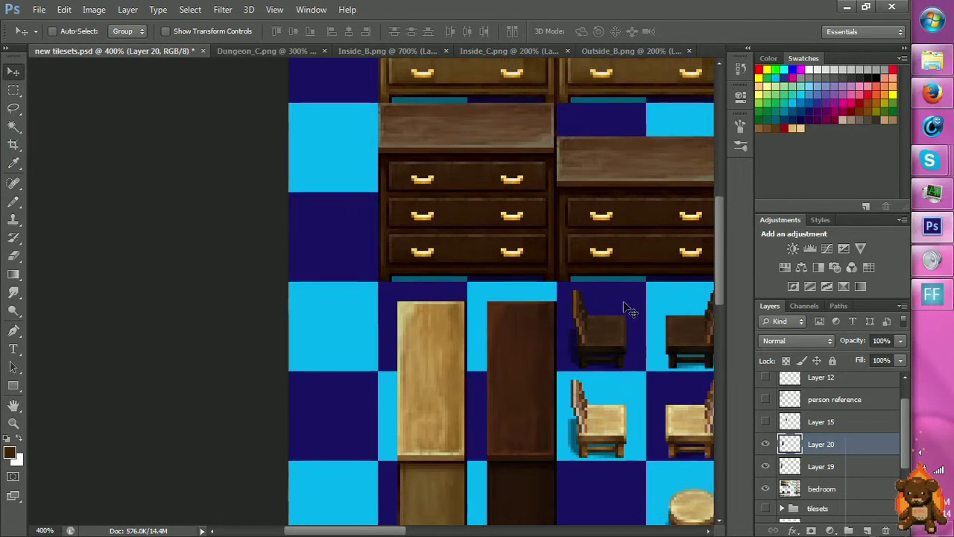
key("m")
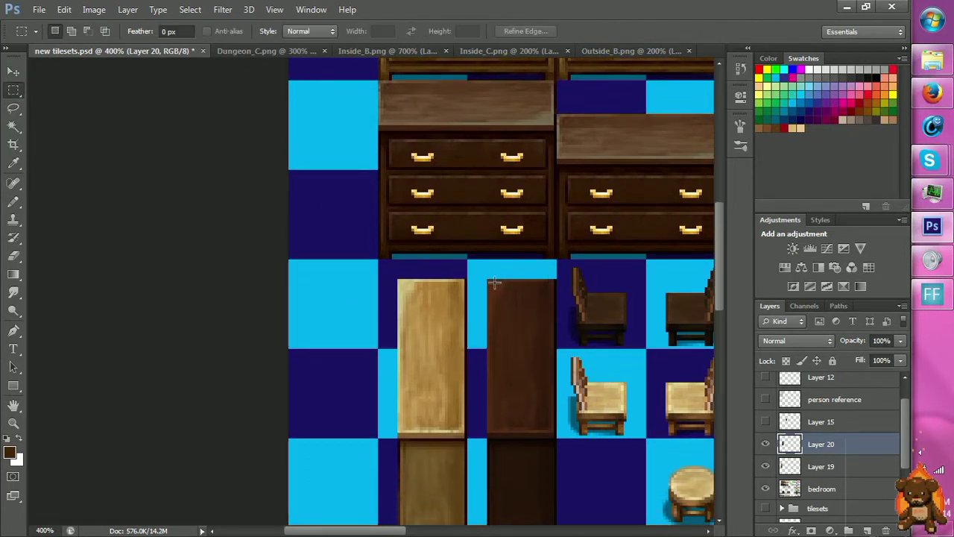
left_click(64, 9)
mouse_move(94, 9)
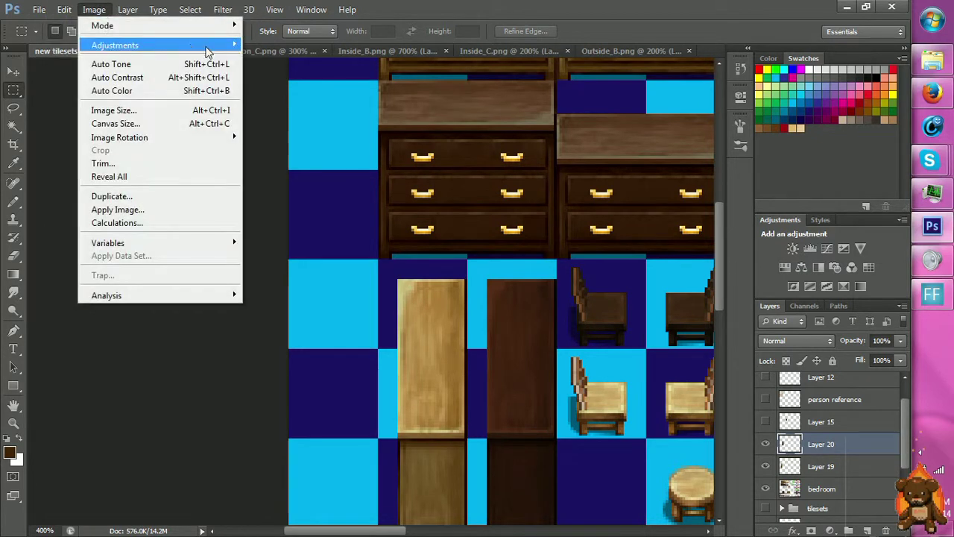
mouse_move(207, 46)
left_click(279, 41)
left_click_drag(643, 170, 669, 167)
left_click_drag(629, 138, 649, 149)
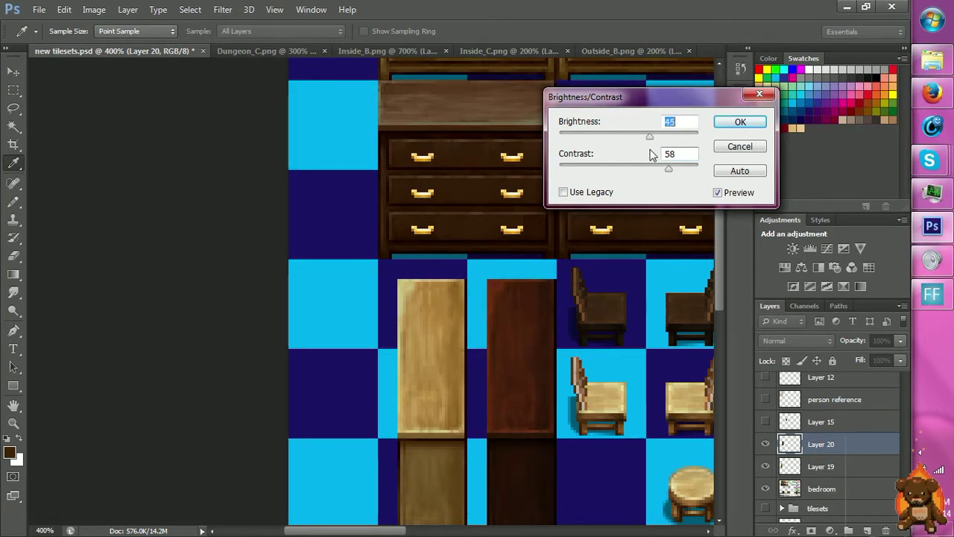
left_click(727, 146)
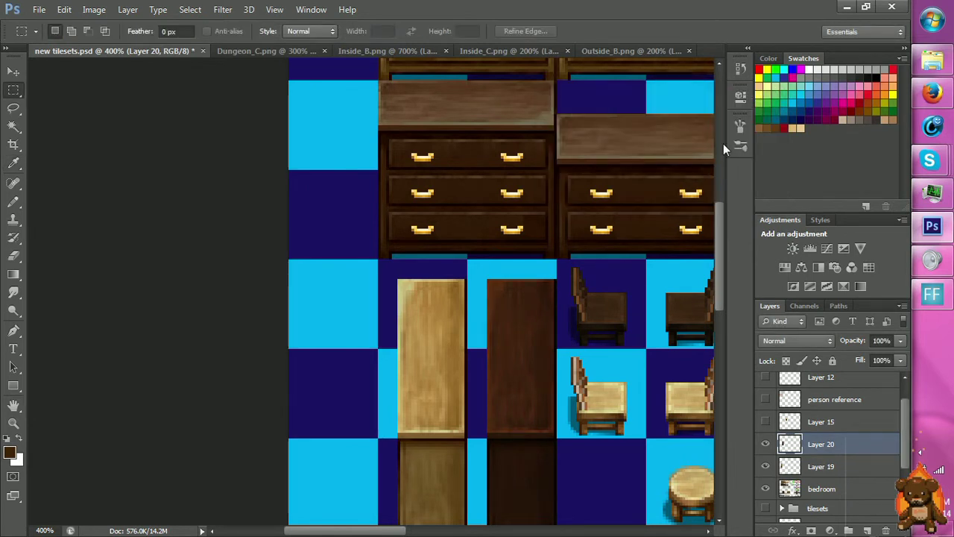
Undo the dresser copy's dark brown recolor and apply Brightness/Contrast to the copy with Brightness 26 and Contrast 71.
key("ctrl+z")
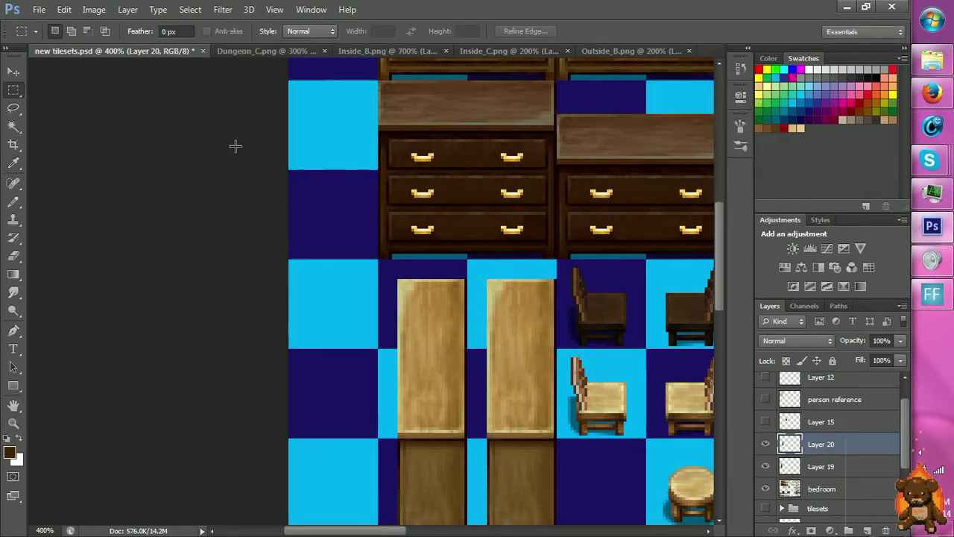
left_click(87, 11)
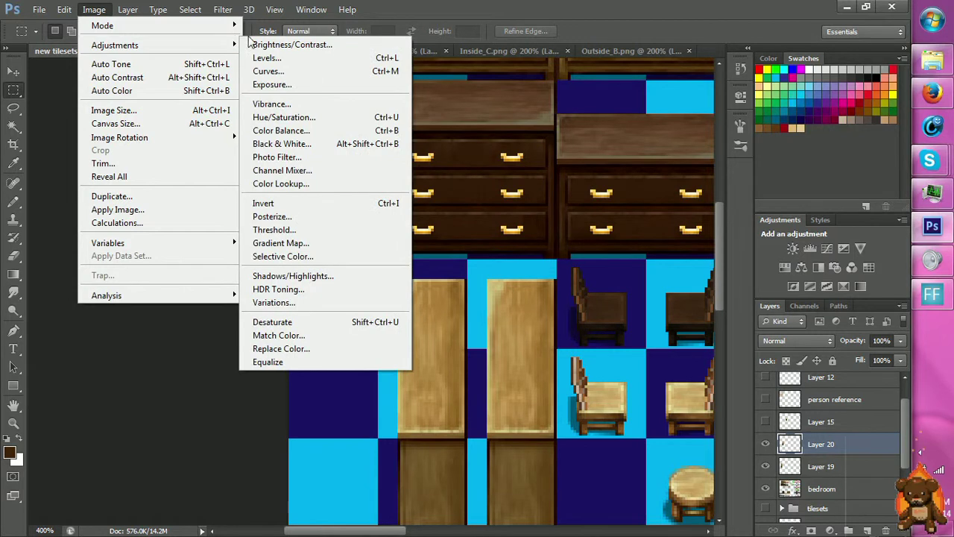
left_click(244, 41)
left_click(127, 10)
mouse_move(94, 10)
mouse_move(114, 45)
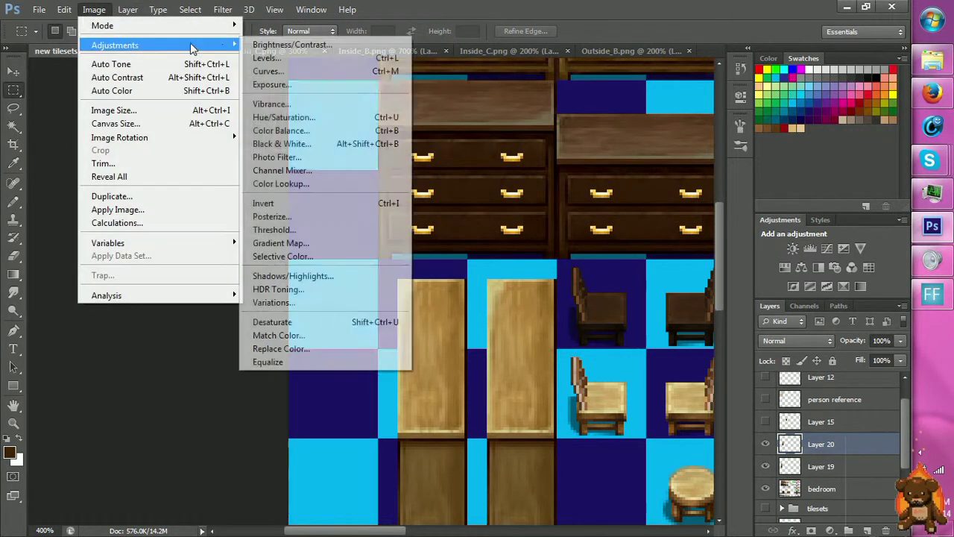
left_click(291, 45)
left_click_drag(652, 170, 679, 193)
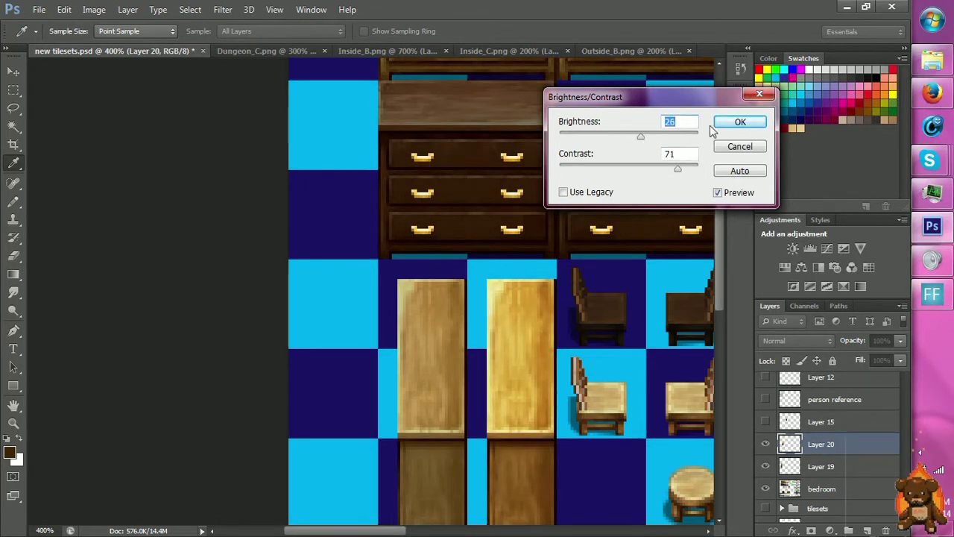
left_click(745, 123)
key("m")
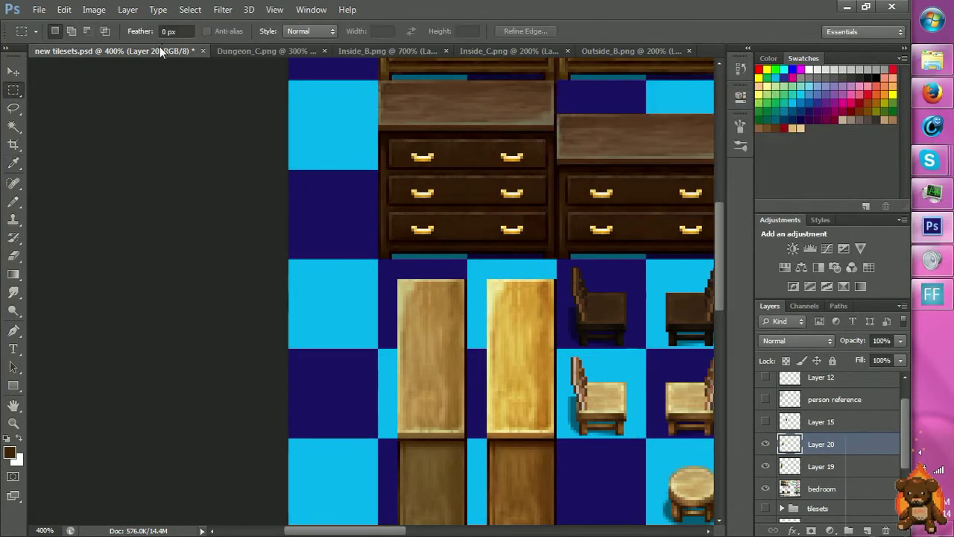
Recolor the dresser copy brown using Hue/Saturation with Colorize, Hue 31, Saturation 67 and Lightness -60.
key("ctrl+u")
left_click(839, 262)
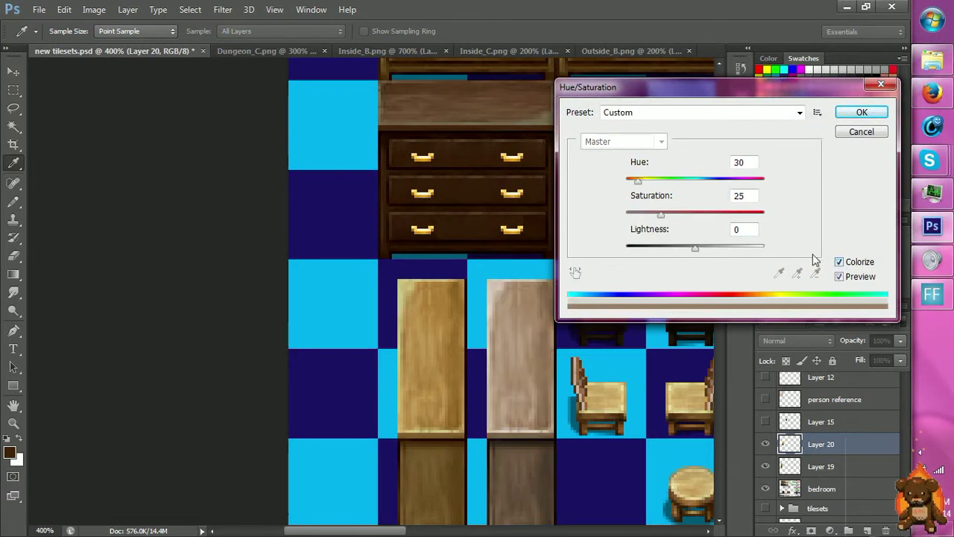
left_click_drag(681, 215, 714, 214)
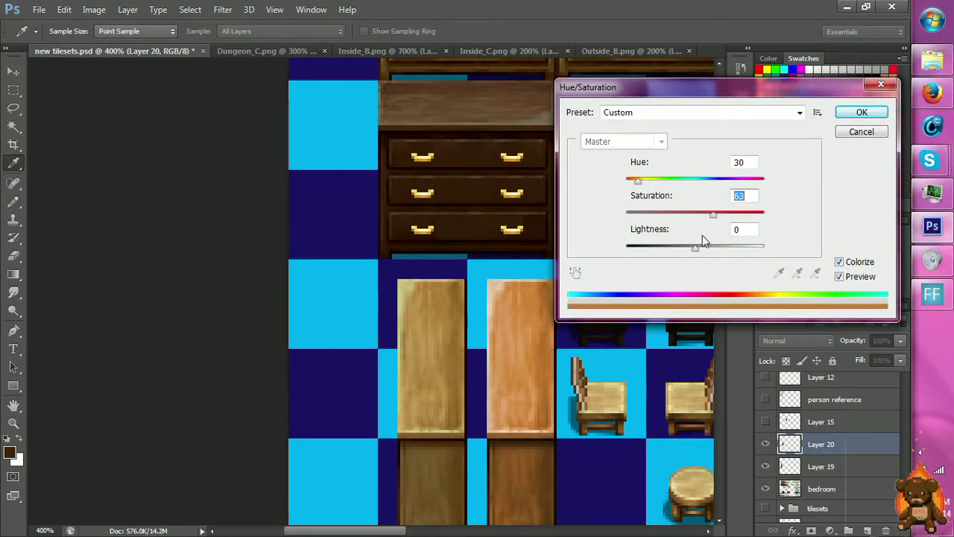
left_click_drag(696, 247, 661, 248)
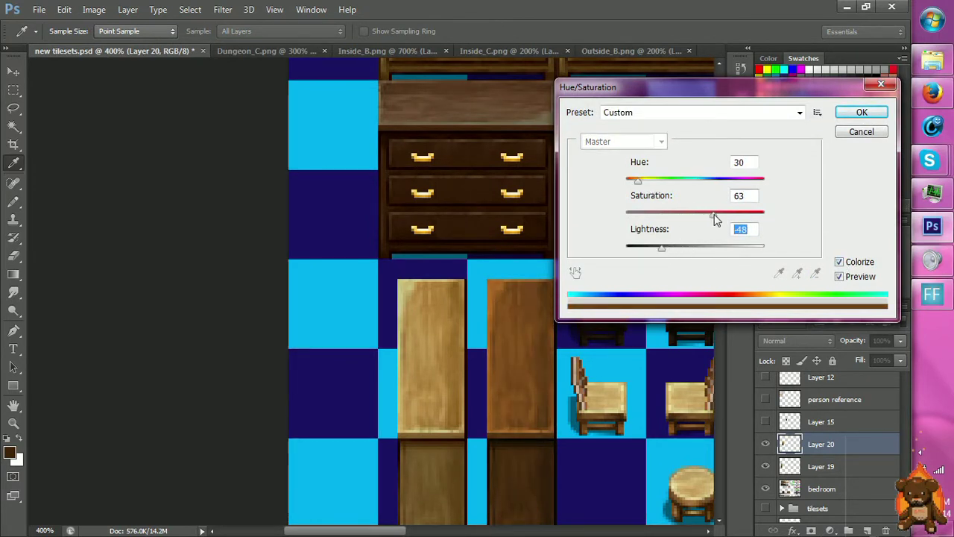
left_click_drag(714, 218, 728, 216)
left_click_drag(661, 248, 655, 253)
left_click_drag(727, 218, 707, 214)
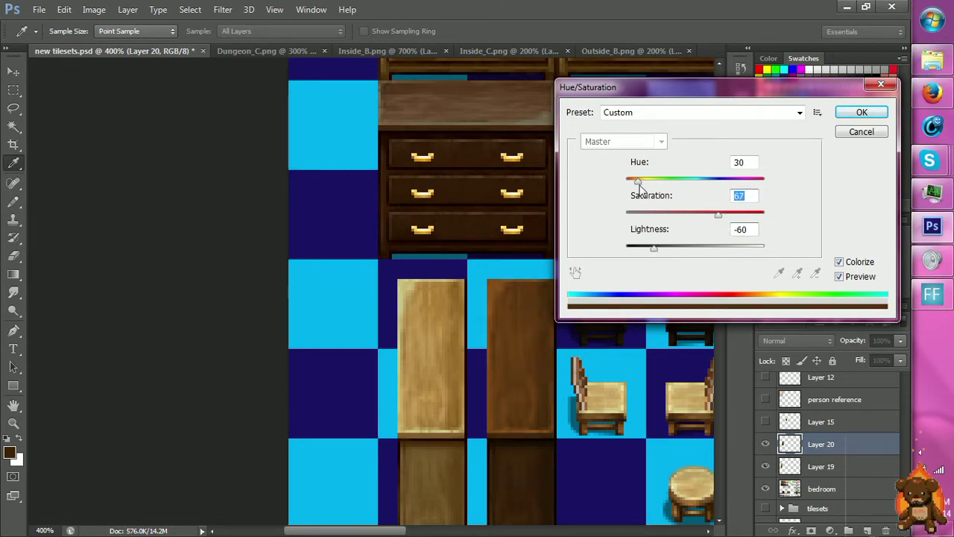
left_click_drag(638, 185, 640, 186)
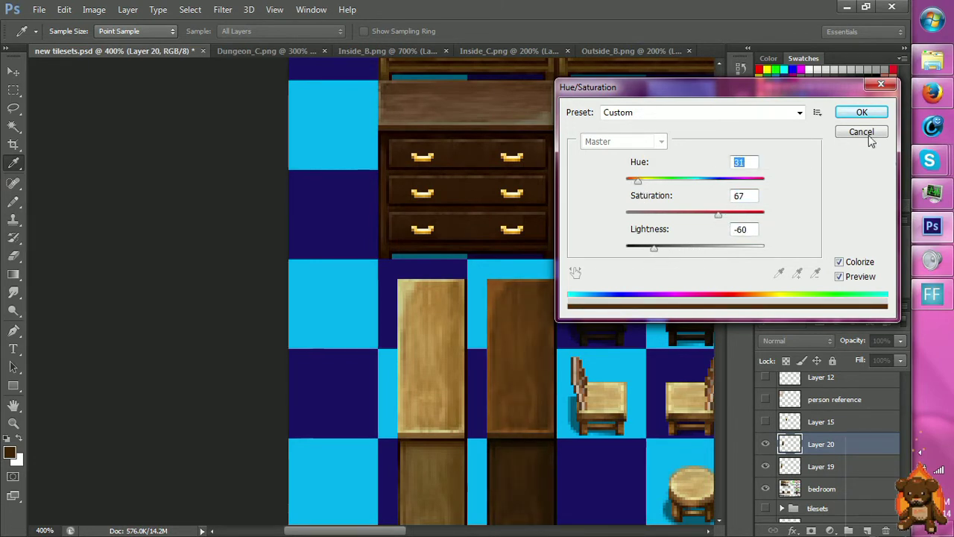
left_click(861, 112)
key("m")
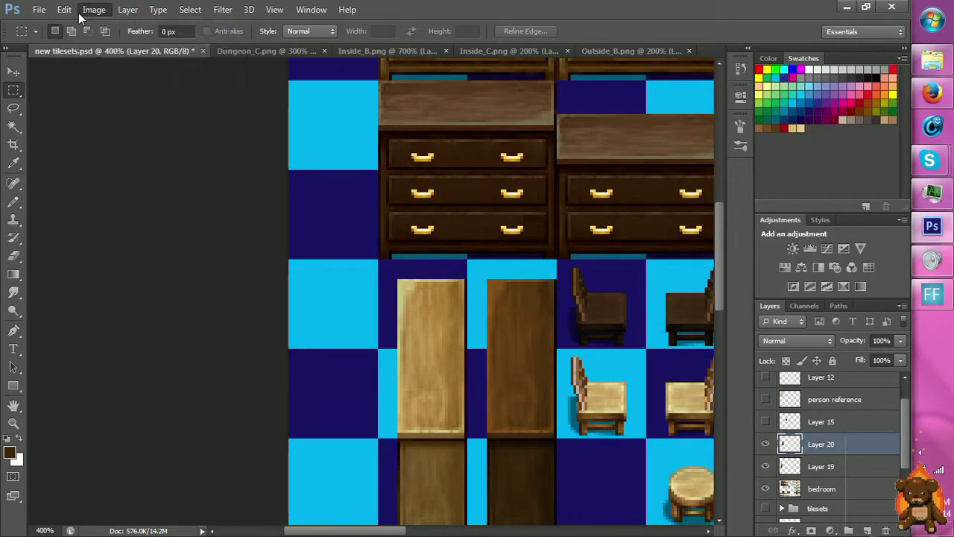
Darken the brown dresser copy with Brightness/Contrast, setting Brightness to -95.
left_click(88, 10)
mouse_move(112, 43)
left_click(275, 42)
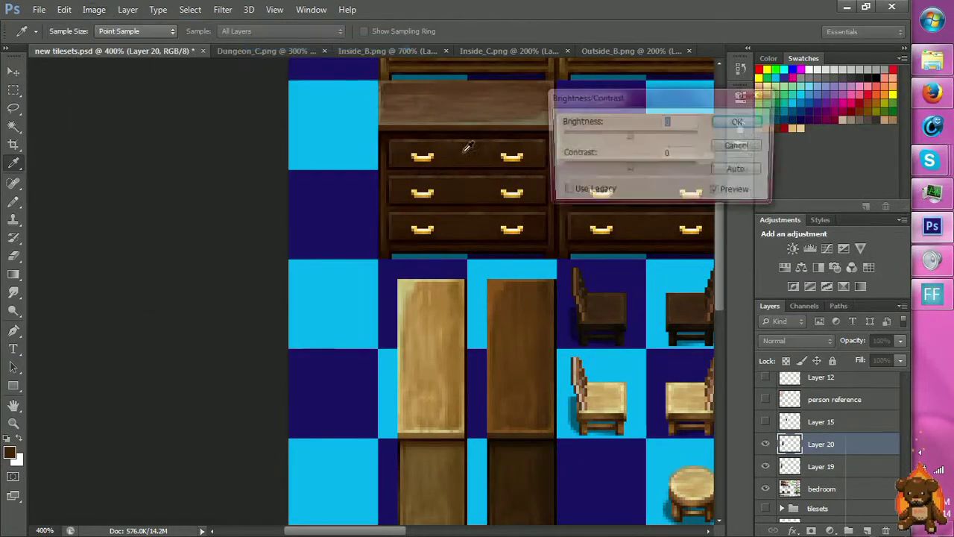
left_click(586, 135)
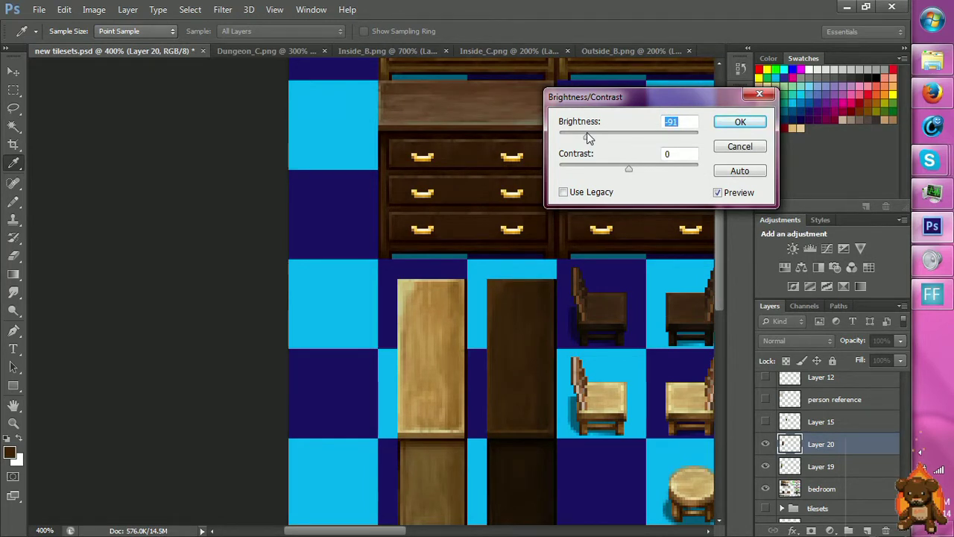
left_click_drag(587, 135, 584, 135)
left_click(740, 121)
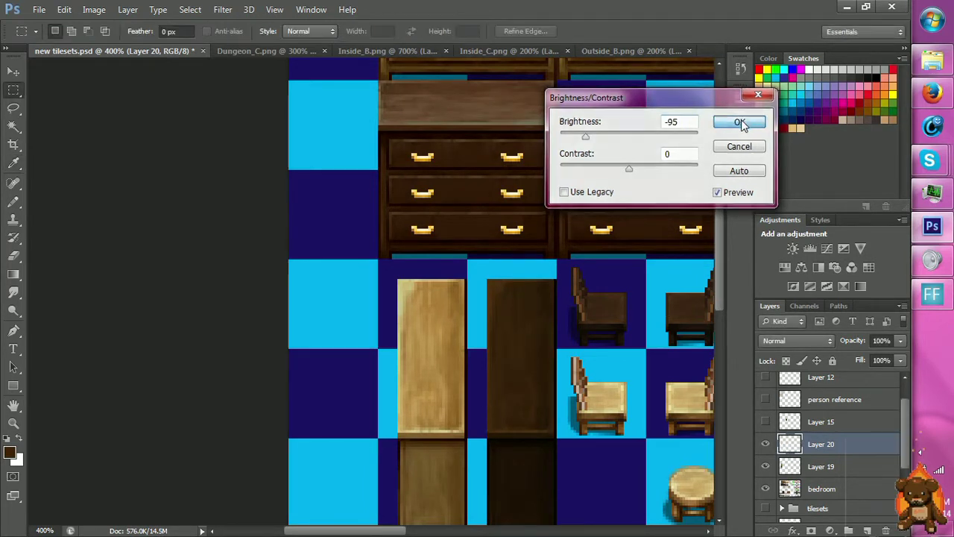
Examine the darkened dresser copy against the dark furniture across the whole tileset.
scroll(522, 291, "down", 2)
key("z")
left_click(630, 305, "alt")
left_click(629, 304, "alt")
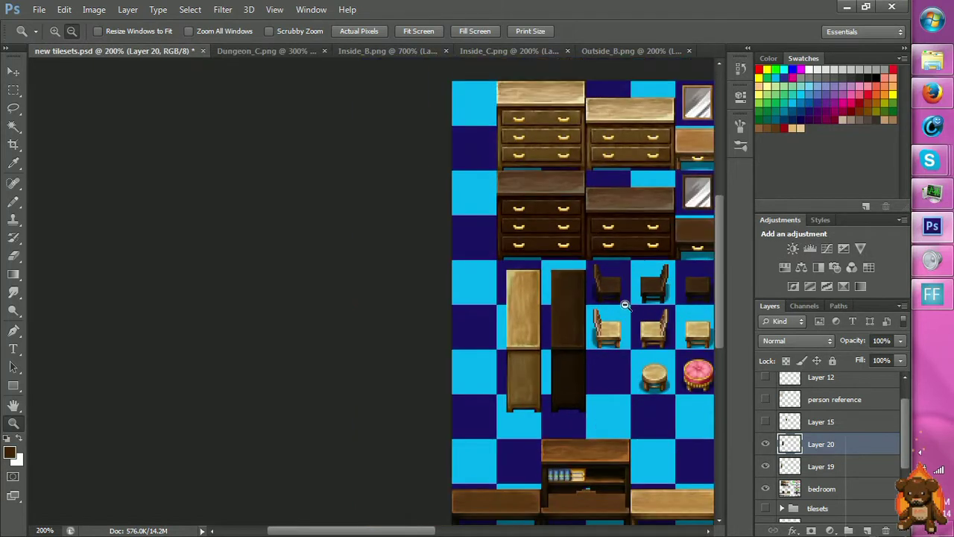
left_click(628, 328, "alt")
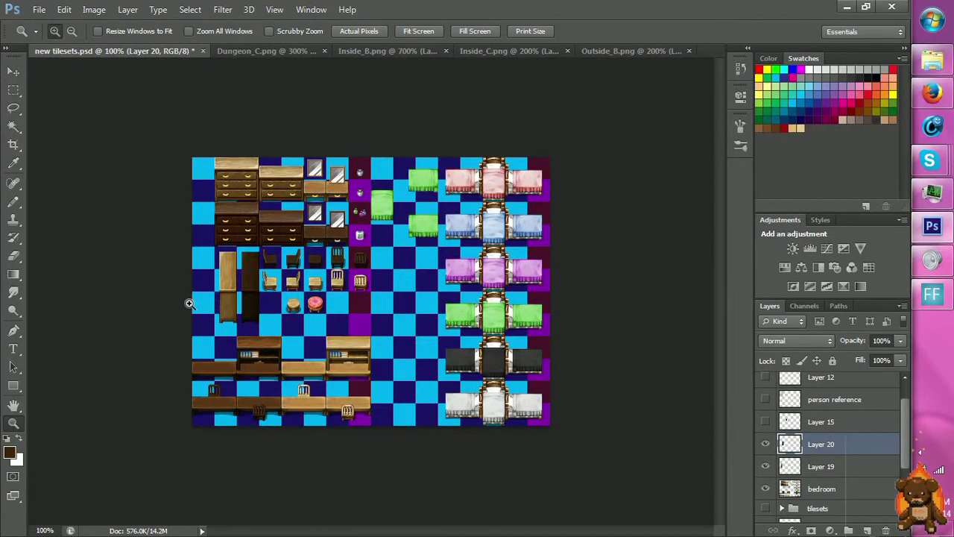
left_click(149, 306)
left_click(149, 308)
scroll(208, 294, "up", 1)
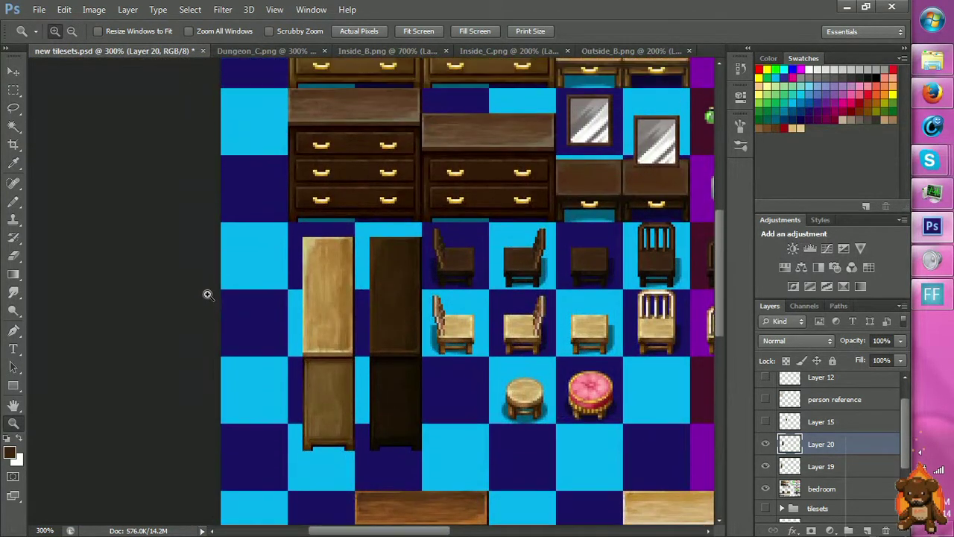
Merge the dark dresser into Layer 19 and place a new-layer copy of both side-facing dressers over the chairs.
key("m")
key("ctrl+e")
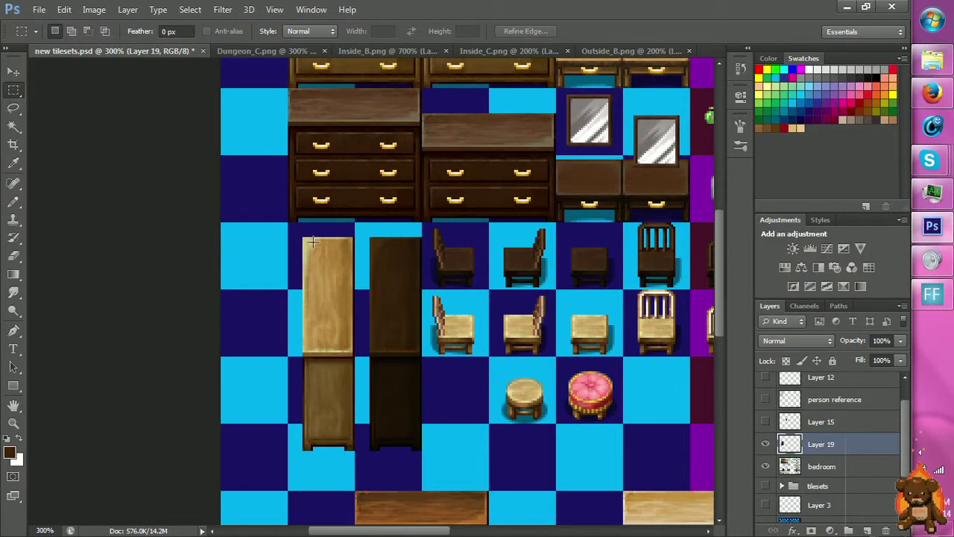
left_click_drag(287, 225, 427, 458)
key("ctrl+j")
key("v")
left_click_drag(390, 343, 626, 329)
Flip the copied pair of side-facing dressers horizontally.
key("m")
right_click(617, 309)
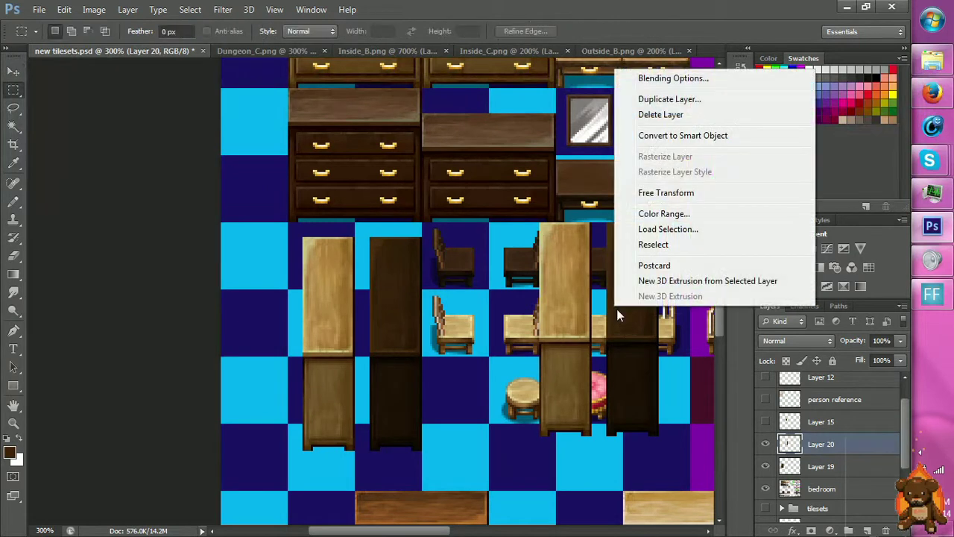
left_click(673, 193)
right_click(624, 263)
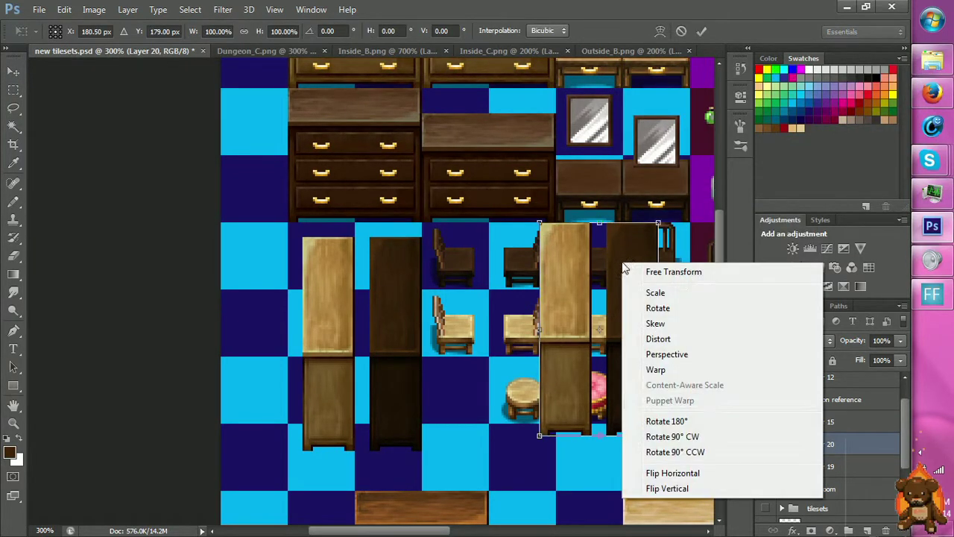
left_click(641, 472)
key("Return")
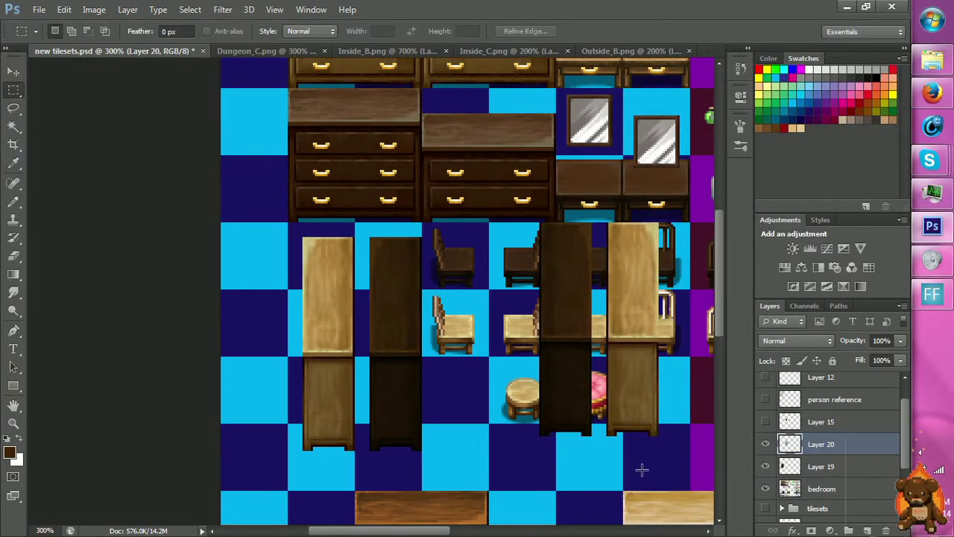
Move the mirrored light dresser to the tileset's left edge, level with the original light dresser.
left_click_drag(595, 201, 693, 464)
key("v")
left_click_drag(637, 388, 255, 401)
key("Left")
key("Left")
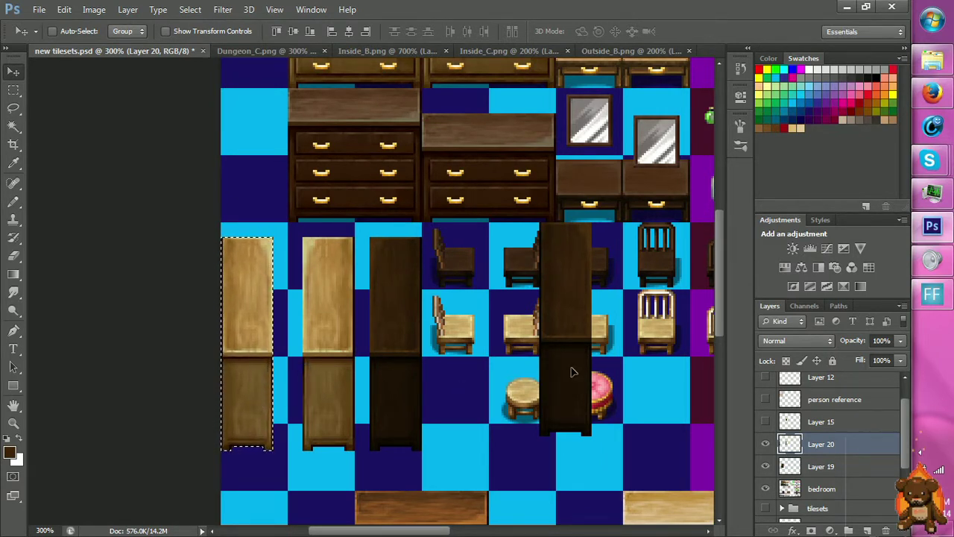
Move the mirrored dark dresser to the tileset's left edge, above the mirrored light dresser.
key("m")
left_click_drag(529, 207, 606, 466)
scroll(581, 358, "down", 3)
scroll(572, 334, "up", 2)
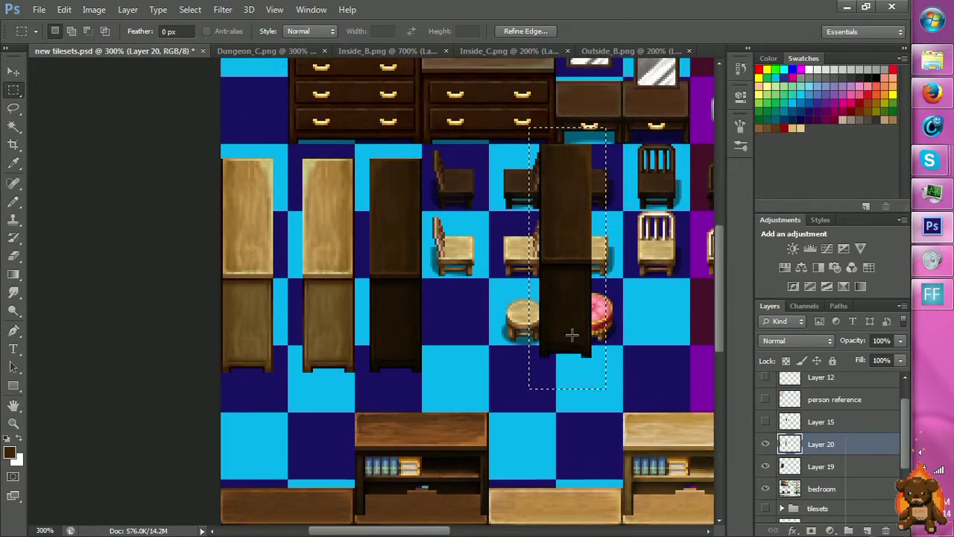
scroll(572, 335, "up", 2)
scroll(551, 361, "up", 3)
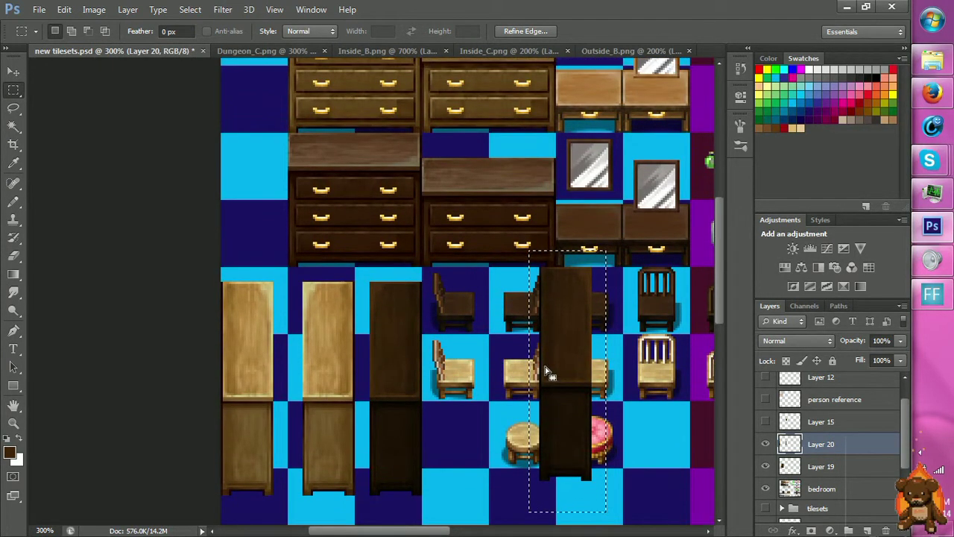
key("v")
left_click_drag(578, 470, 258, 233)
Merge the mirrored dressers into Layer 19 and shift all four side-facing dressers slightly down.
scroll(257, 234, "down", 3)
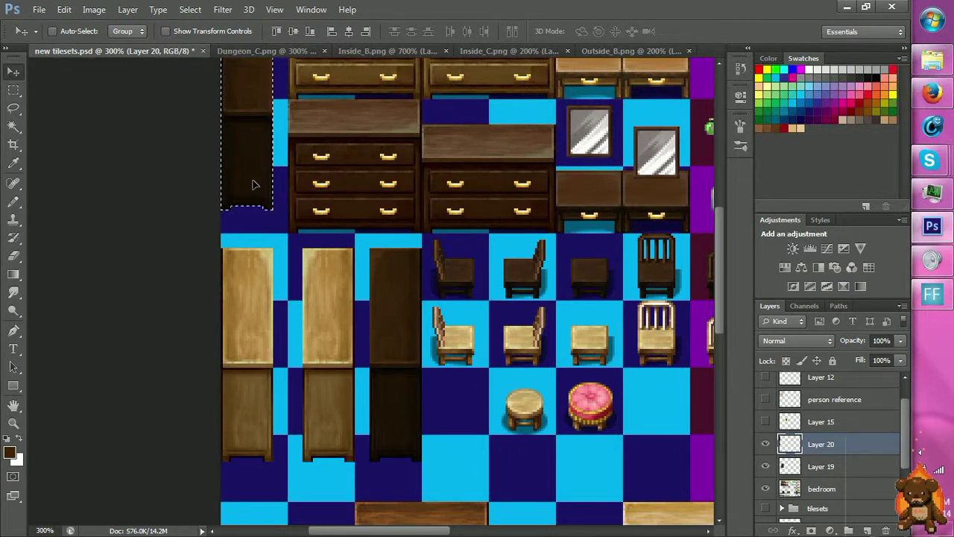
scroll(252, 184, "down", 1)
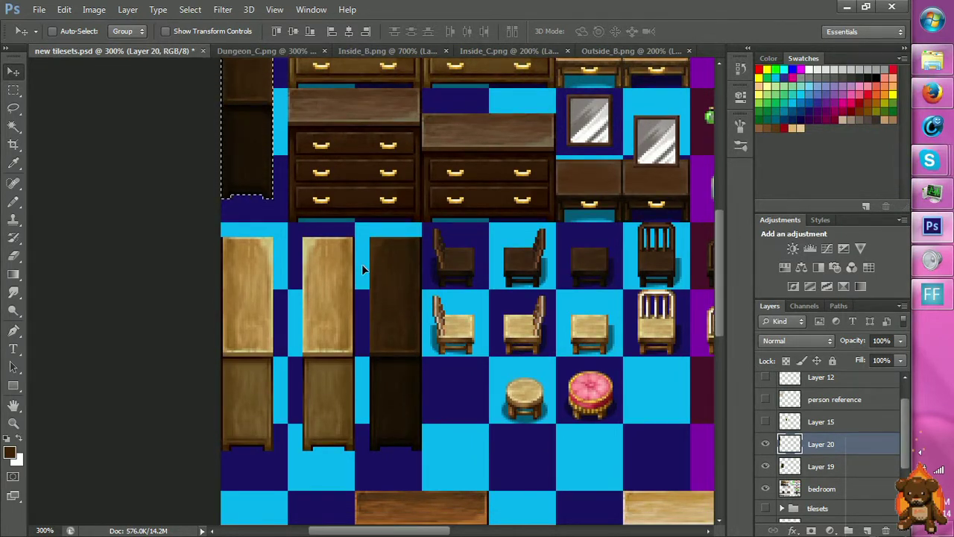
key("ctrl+e")
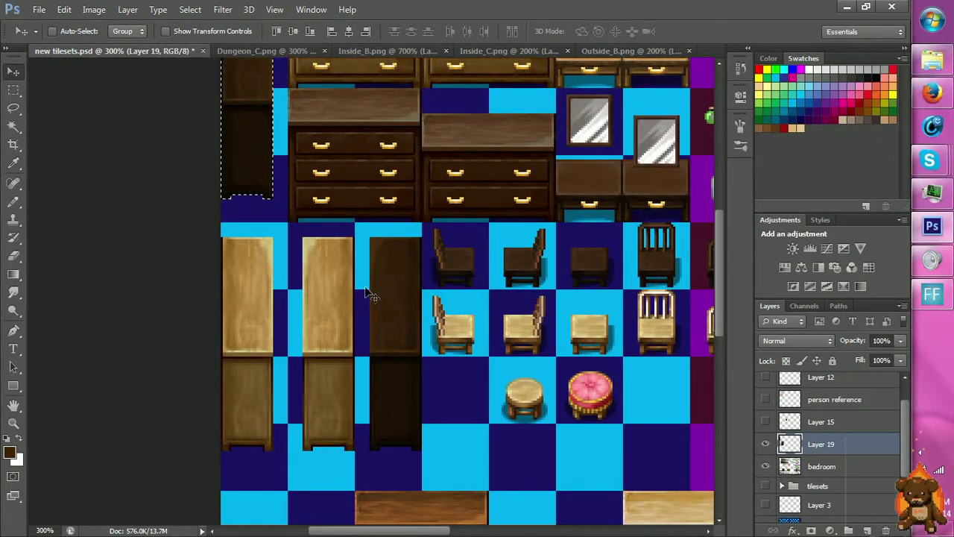
key("m")
left_click(405, 305)
key("v")
left_click_drag(388, 302, 402, 322)
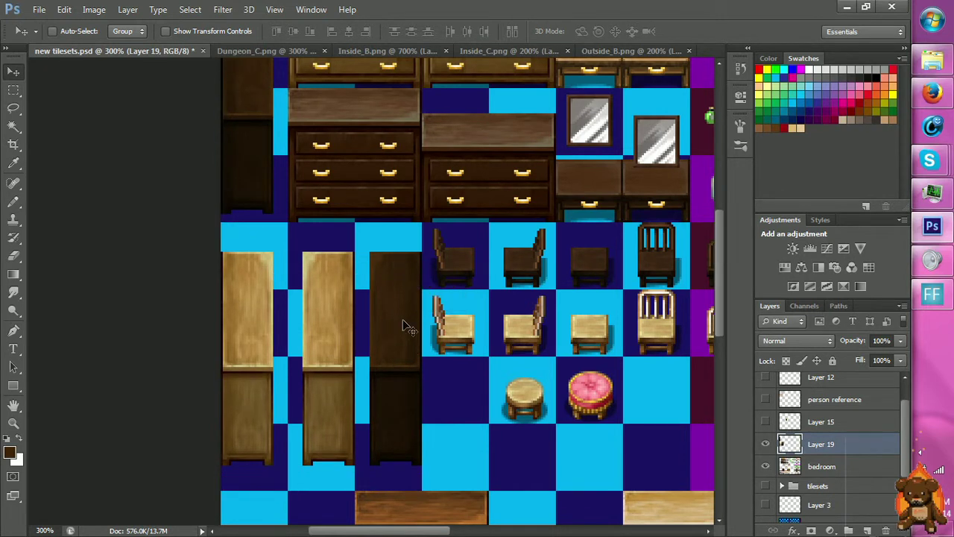
Marquee the gap between the mirrored light dresser's feet and the tile edge, and carry the selection to the mirrored dark dresser's base.
scroll(402, 321, "up", 1)
key("m")
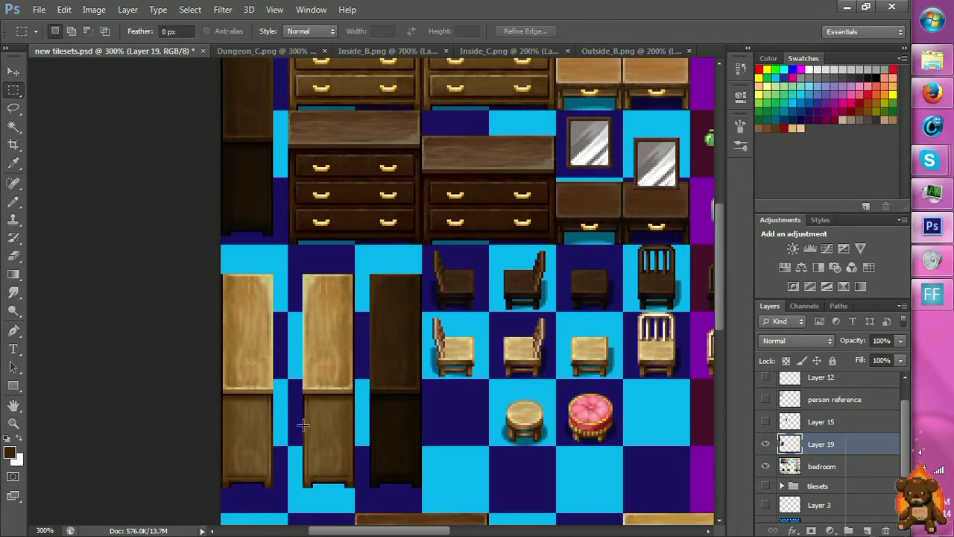
left_click_drag(219, 491, 283, 513)
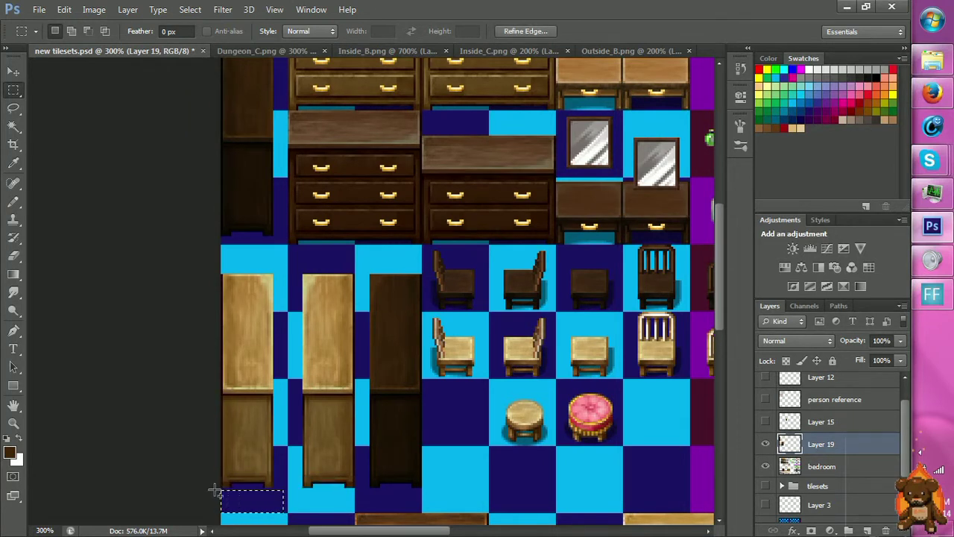
mouse_move(218, 486)
left_mouse_down()
mouse_move(283, 499)
mouse_move(230, 484)
mouse_move(212, 490)
left_mouse_up()
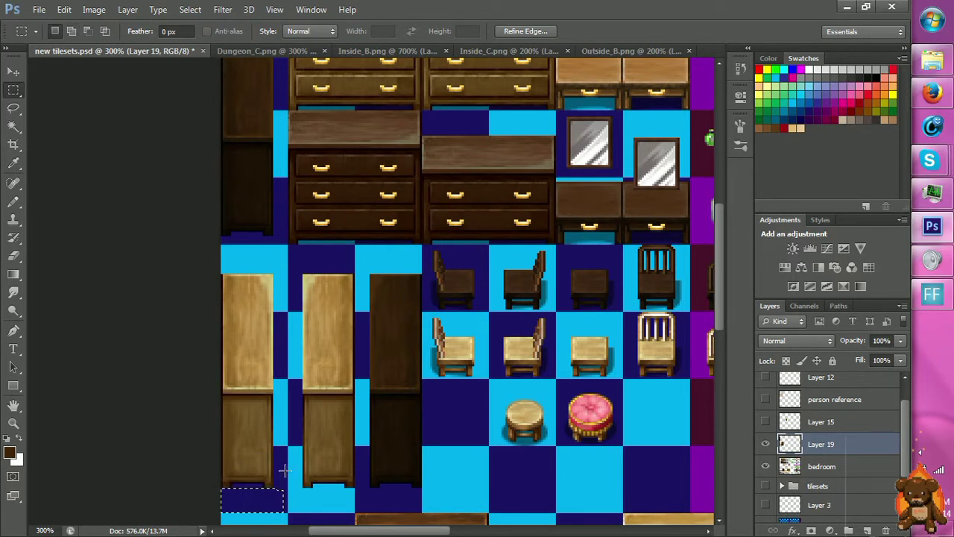
left_click_drag(267, 505, 266, 234)
scroll(267, 235, "up", 1)
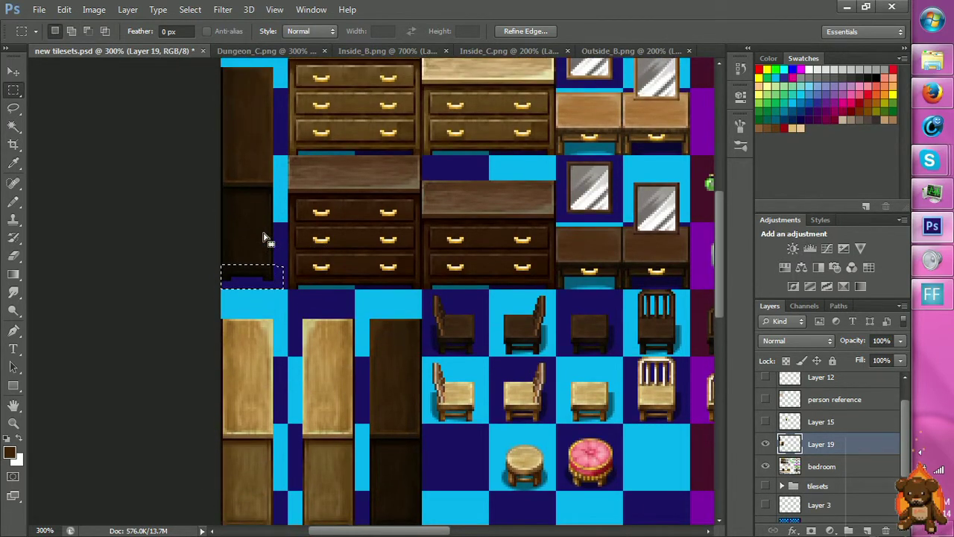
Mark the selection's upper edge with a single pencil pixel beside the mirrored dark dresser's feet.
key("z")
left_click(232, 294)
left_click(232, 294)
left_click(202, 304)
key("b")
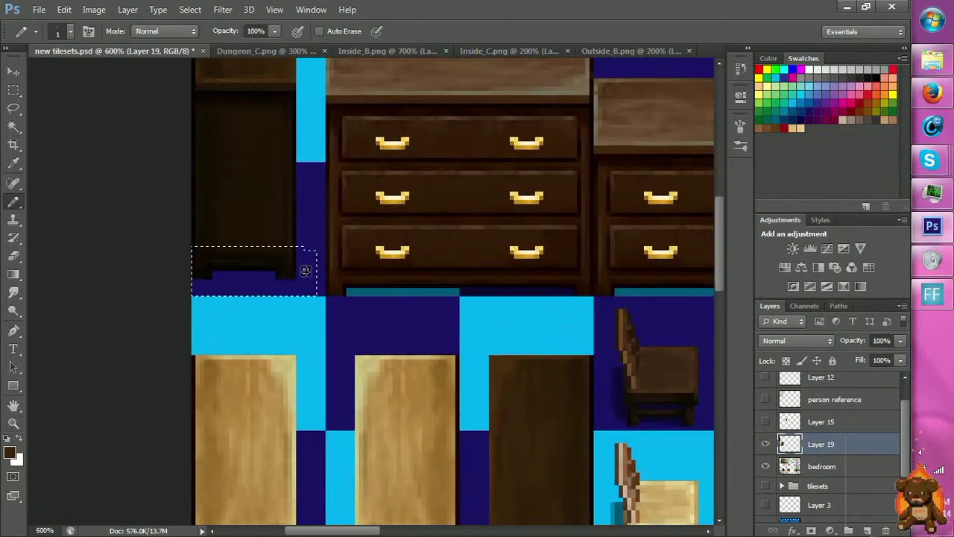
scroll(298, 305, "up", 3)
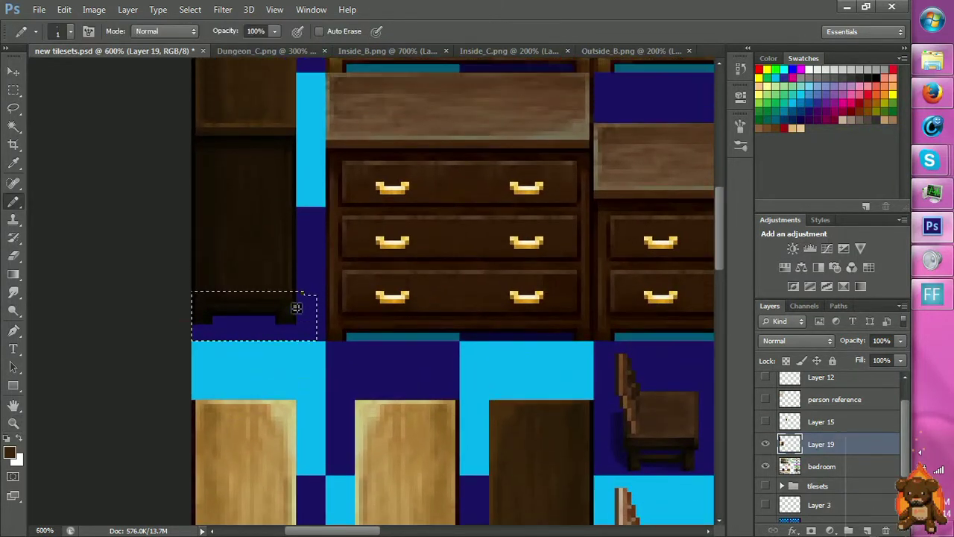
Move the mirrored dark dresser up until its feet line up with the marker pixel.
key("m")
left_click_drag(305, 360, 164, 90)
scroll(199, 197, "down", 2)
key("v")
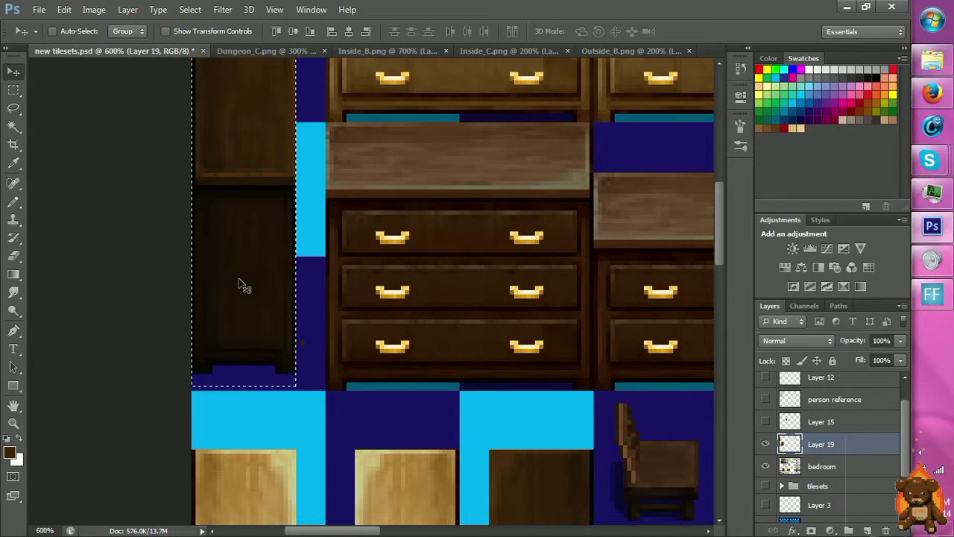
left_click_drag(241, 281, 244, 256)
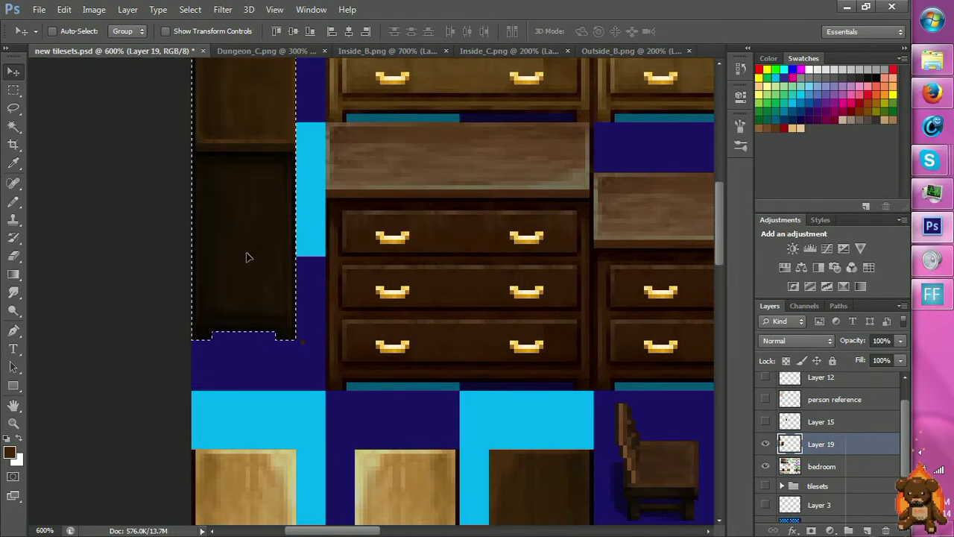
Delete the marker pixel beside the mirrored dark dresser's feet.
key("m")
left_click(306, 347)
left_click_drag(306, 352, 308, 357)
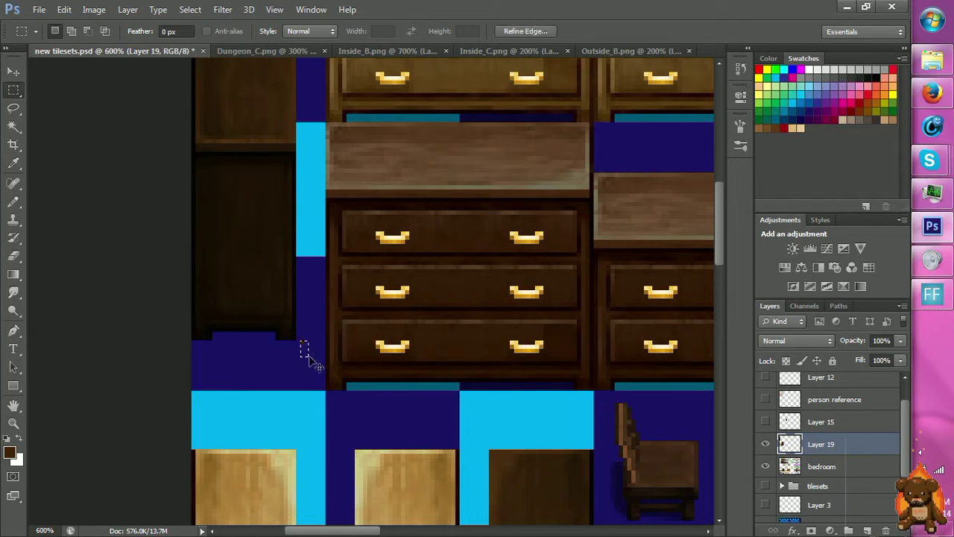
key("z")
left_click(448, 389, "alt")
left_click(519, 336, "alt")
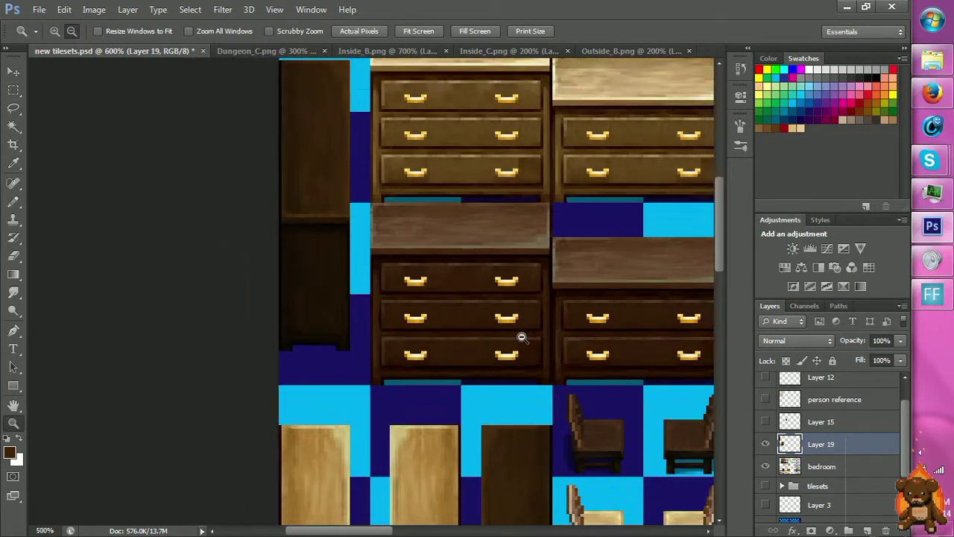
left_click(530, 330, "alt")
left_click(529, 331, "alt")
left_click(454, 298, "alt")
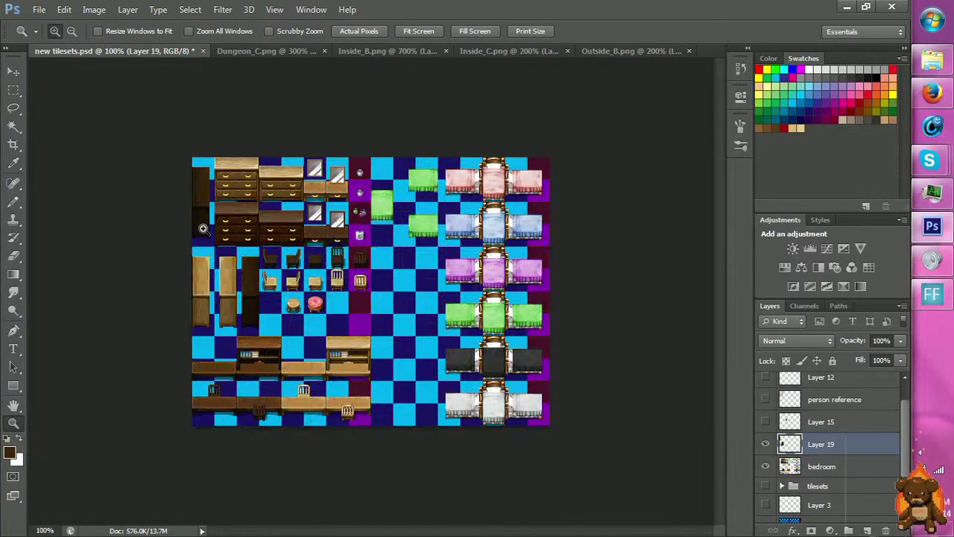
Place a one-pixel alignment marker at the canvas's upper edge, on the boundary between the first and second tile columns.
left_click(149, 284)
left_click(132, 283)
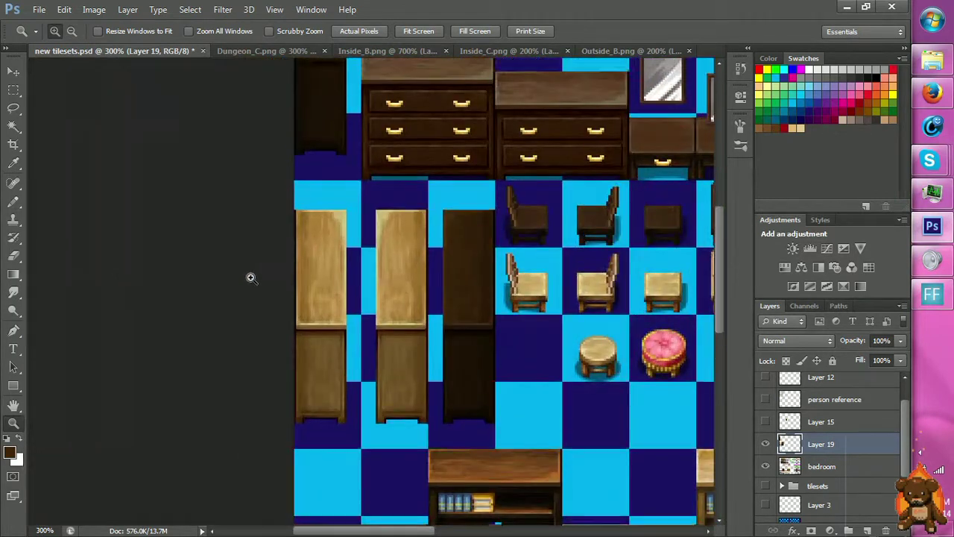
scroll(335, 184, "up", 2)
key("m")
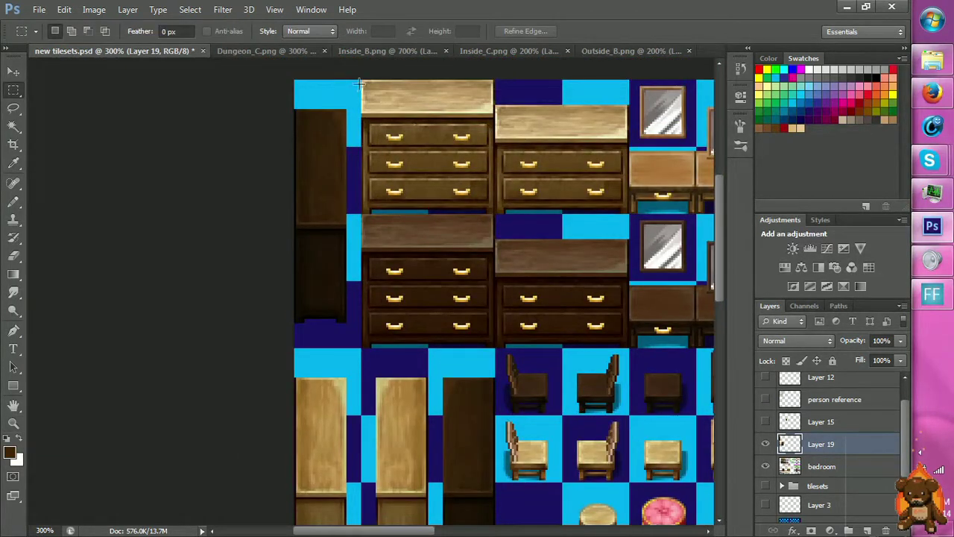
key("b")
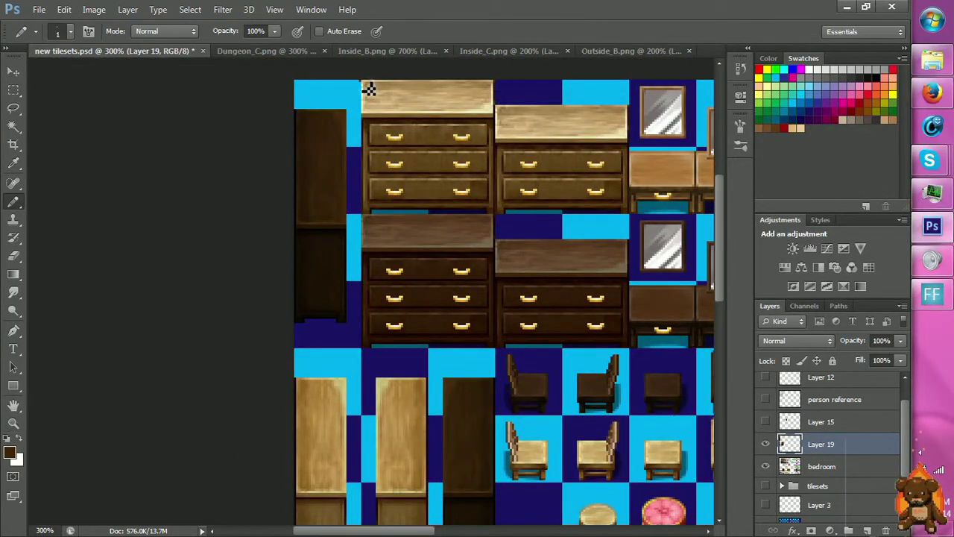
Move both mirrored dressers down one tile together with the alignment pixel, then clear the selection.
key("m")
left_click_drag(273, 66, 361, 521)
scroll(416, 354, "up", 3)
scroll(417, 354, "up", 1)
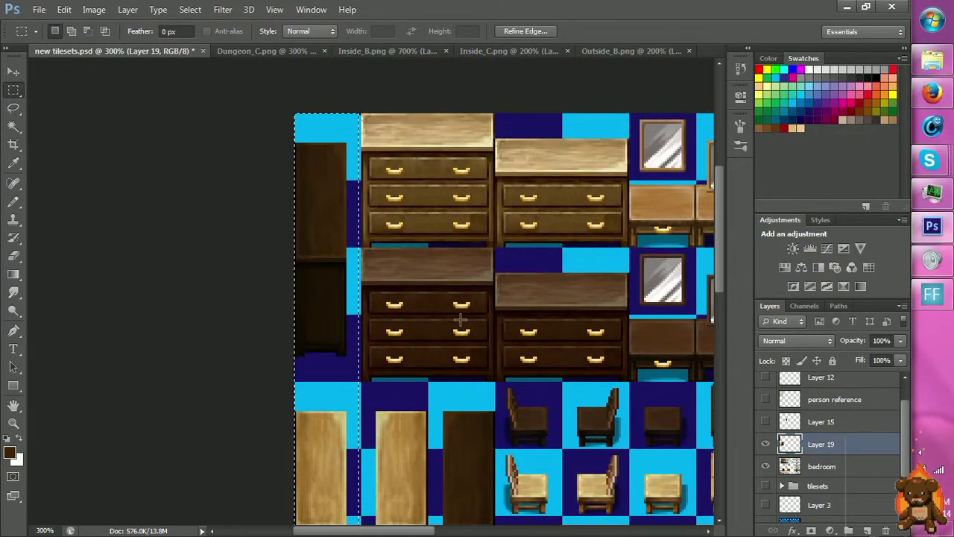
left_click_drag(361, 113, 388, 237)
key("z")
left_click(439, 300, "alt")
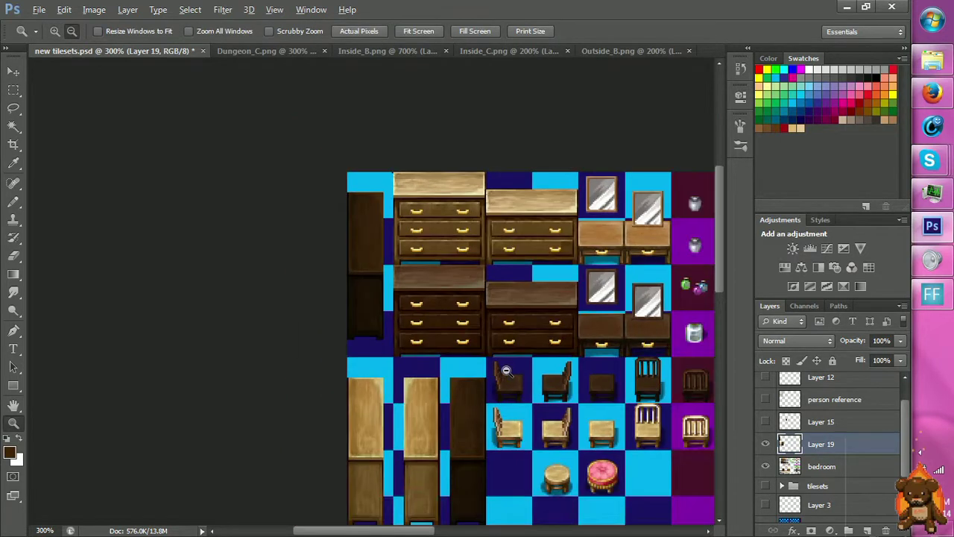
left_click(421, 305, "alt")
left_click(283, 331, "alt")
left_click(278, 333)
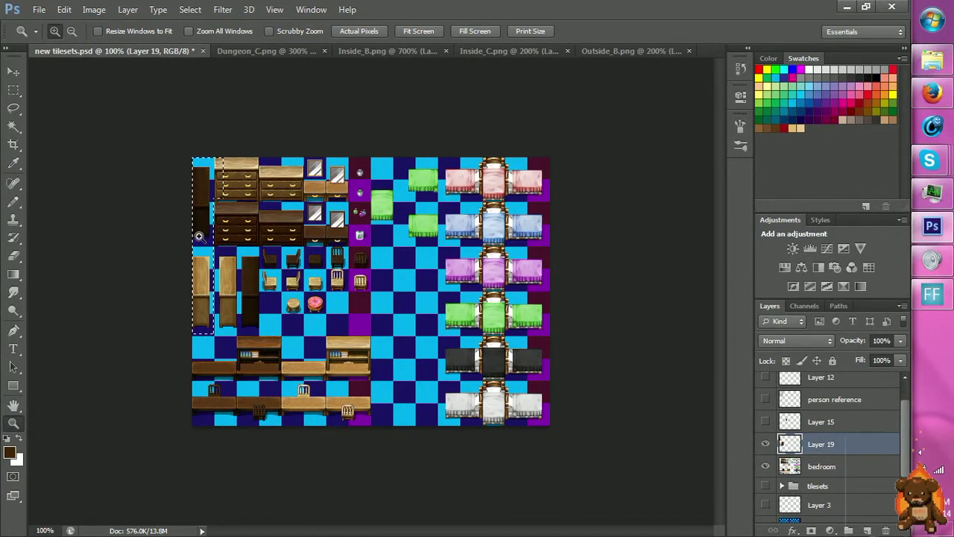
left_click(149, 227)
left_click(149, 227)
scroll(150, 186, "down", 3)
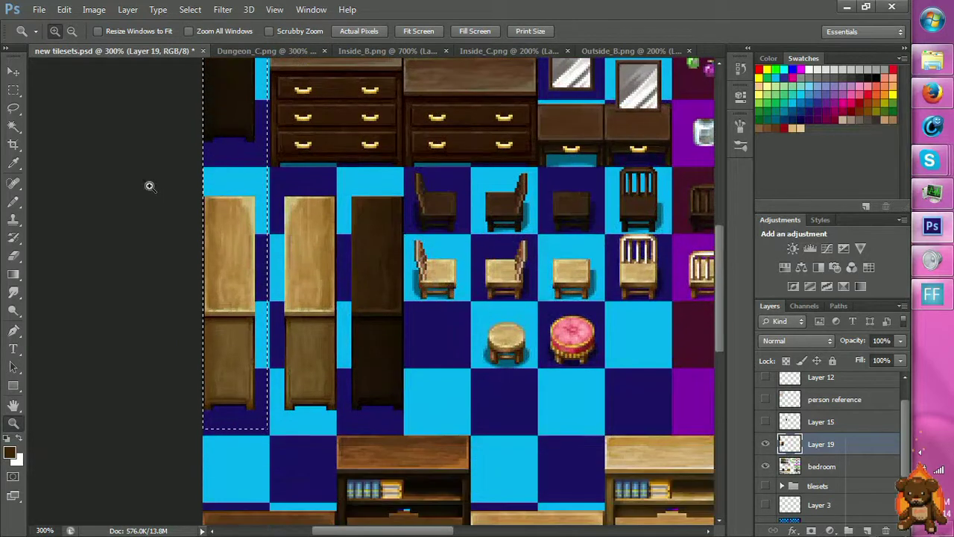
key("m")
left_click_drag(254, 261, 242, 292)
key("v")
scroll(246, 283, "up", 3)
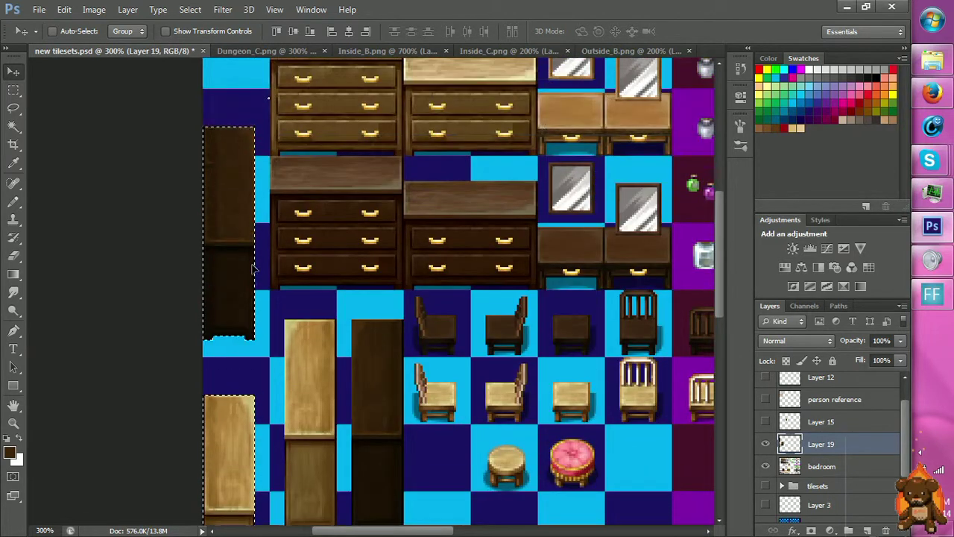
scroll(261, 239, "up", 2)
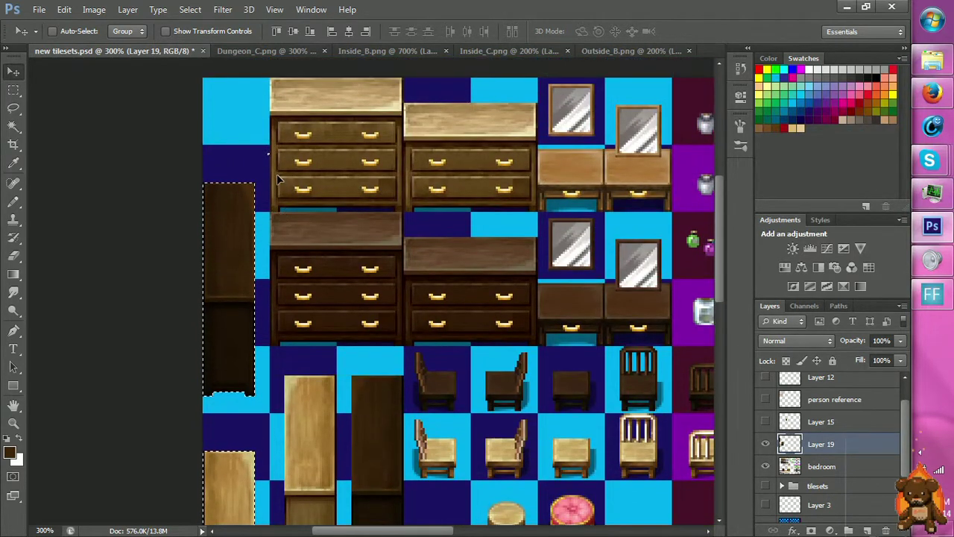
left_click_drag(278, 165, 280, 170)
key("ctrl+d")
Delete the alignment pixel beside the light three-drawer chest.
key("m")
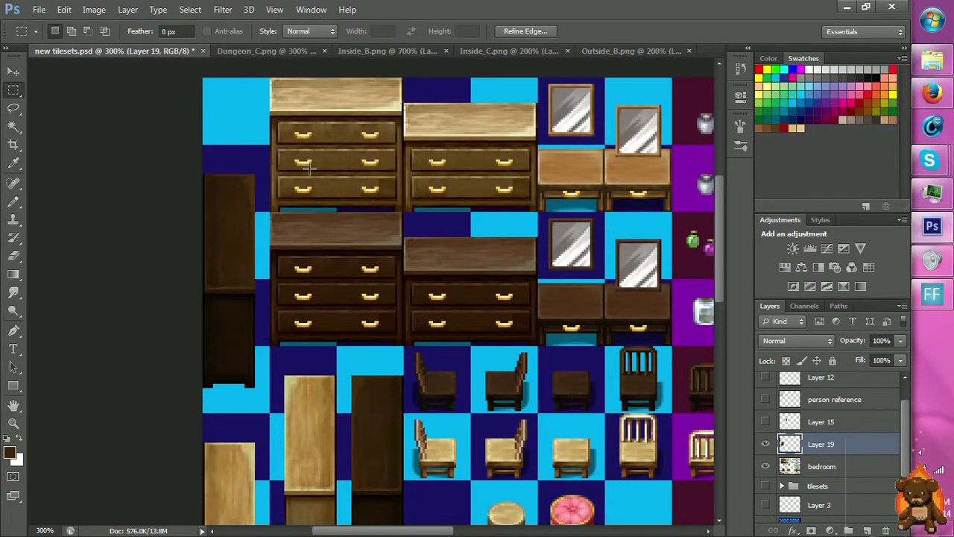
left_click_drag(253, 120, 282, 156)
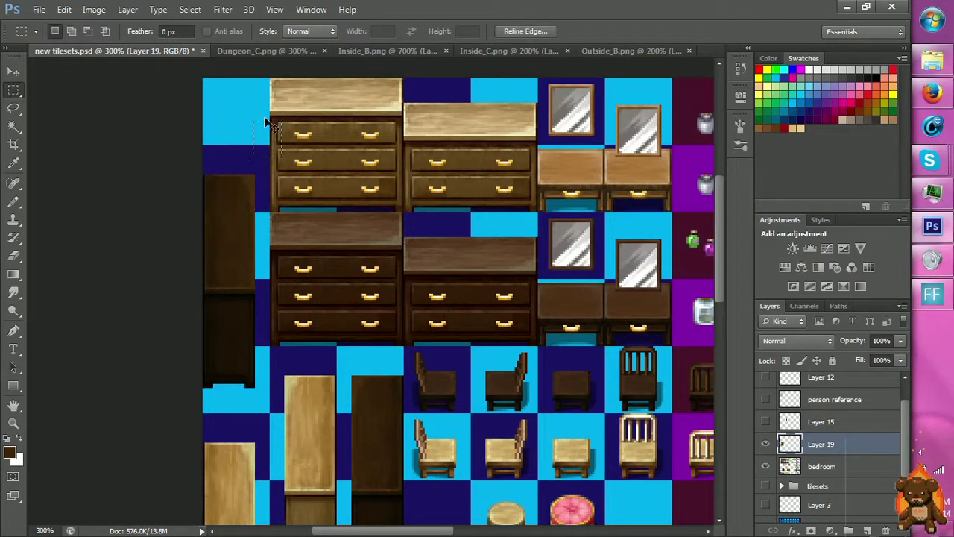
left_click(371, 144)
key("z")
key("ctrl+minus")
key("ctrl+minus")
key("ctrl+minus")
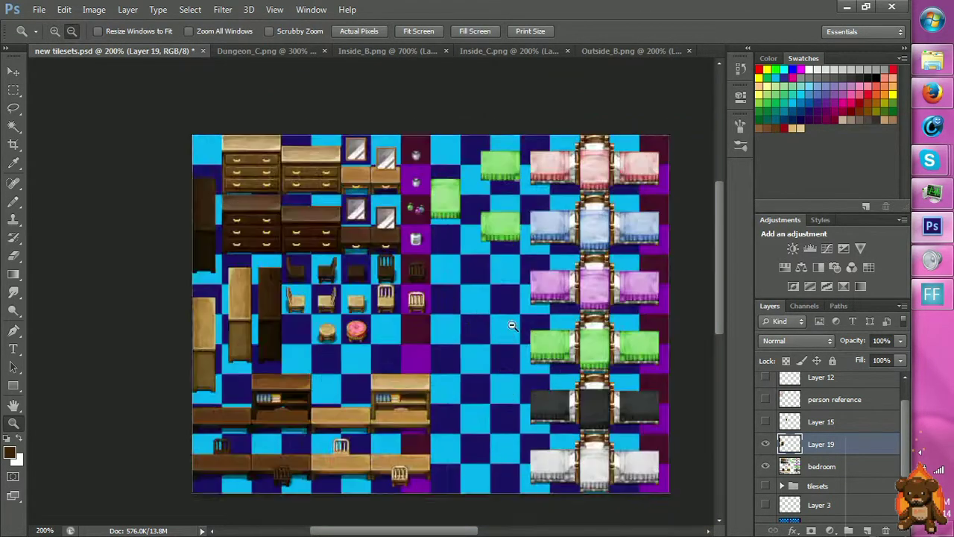
left_click(401, 306)
left_click(395, 300)
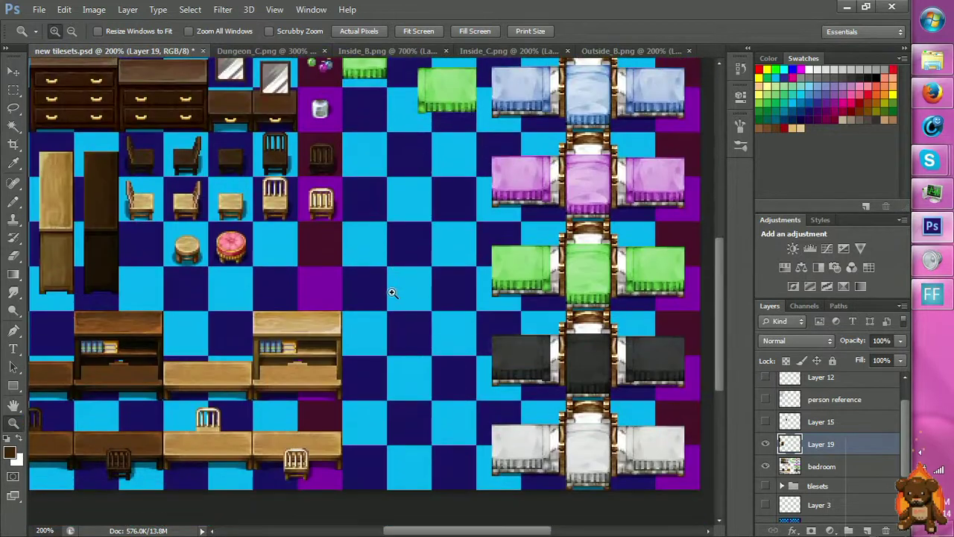
left_click(391, 294, "alt")
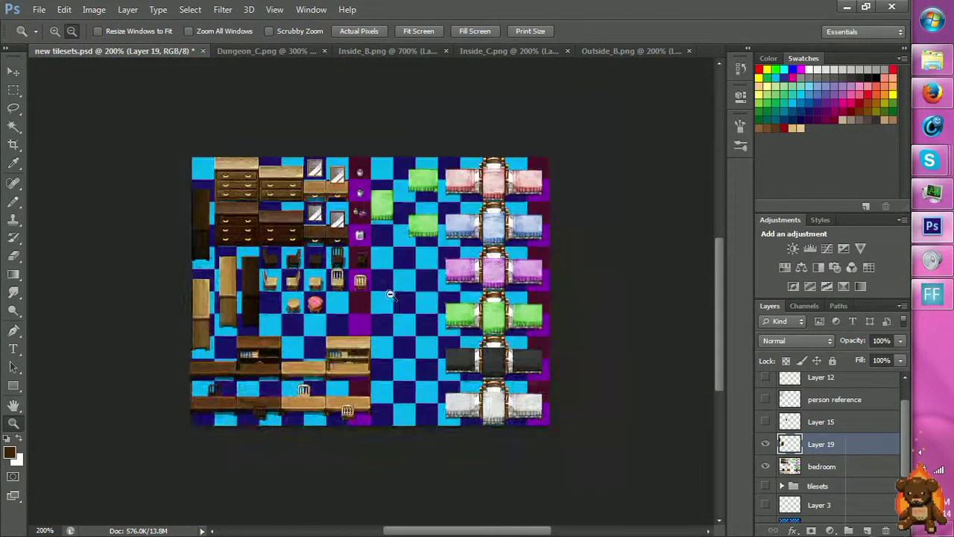
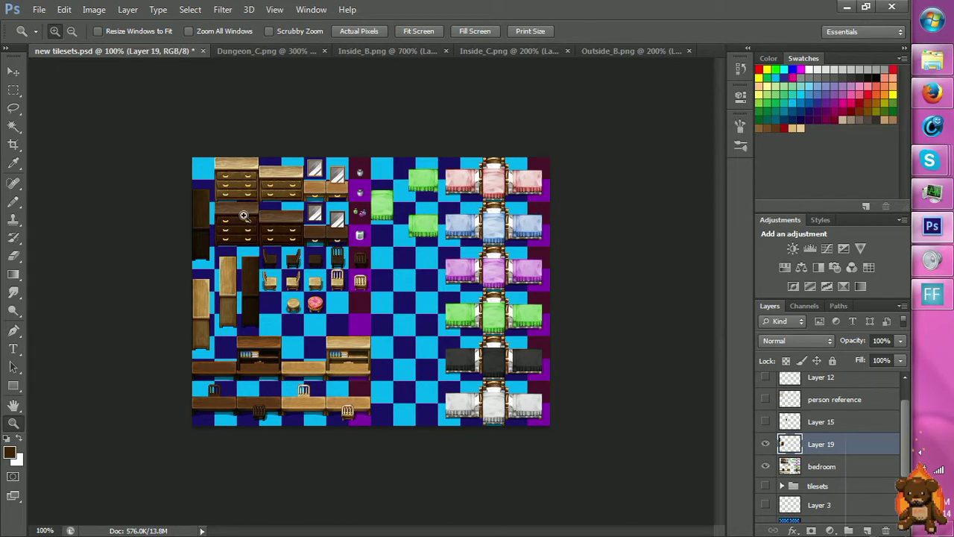
Create a new empty layer directly above the bedroom layer, beneath Layer 19.
left_click(273, 233)
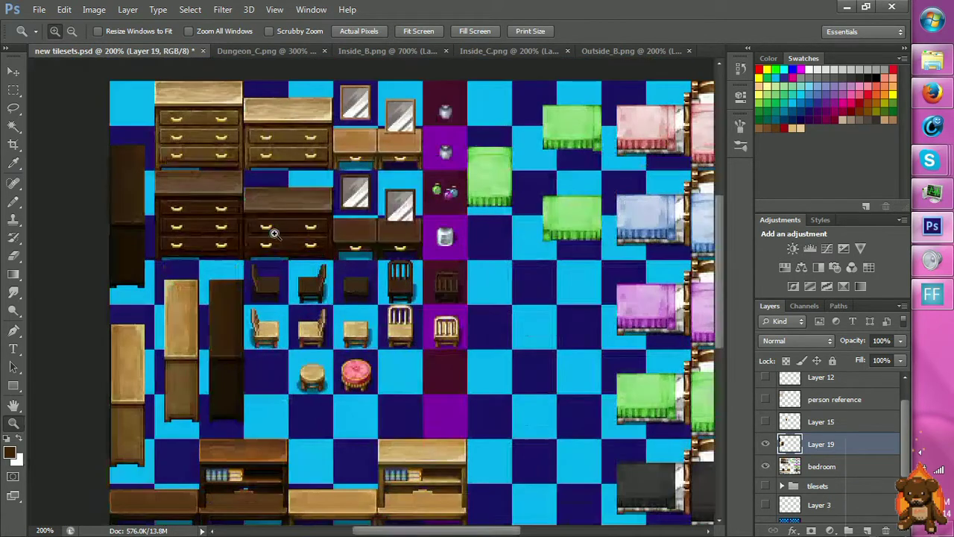
left_click(272, 228)
scroll(228, 271, "down", 3)
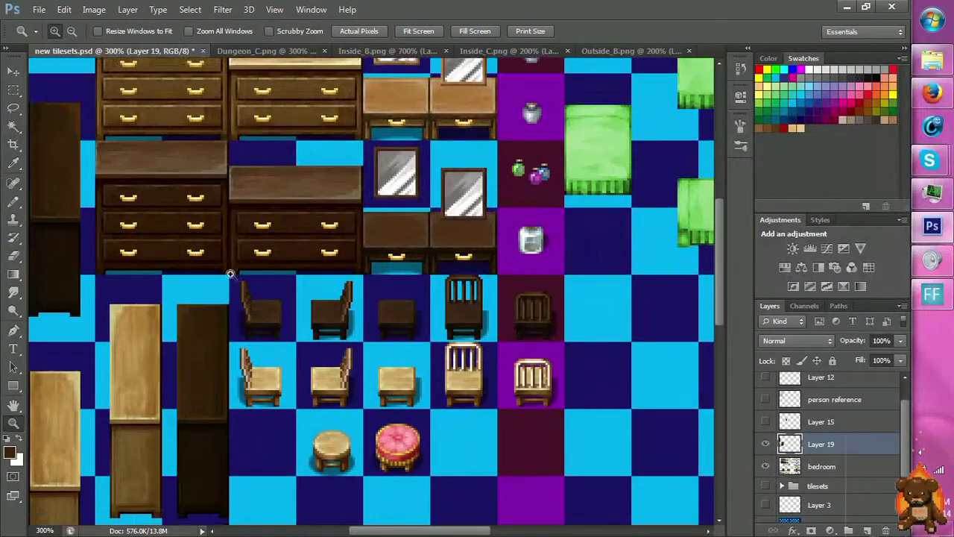
key("m")
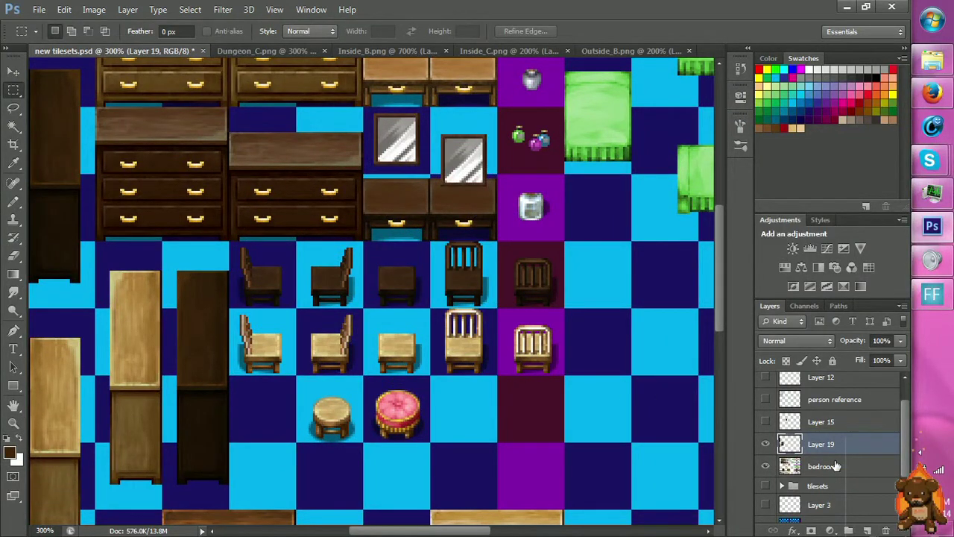
left_click(836, 466)
left_click(867, 531)
On Layer 20, select the foot areas of all four side-facing dressers together and switch to the Paint Bucket tool.
scroll(198, 309, "down", 3)
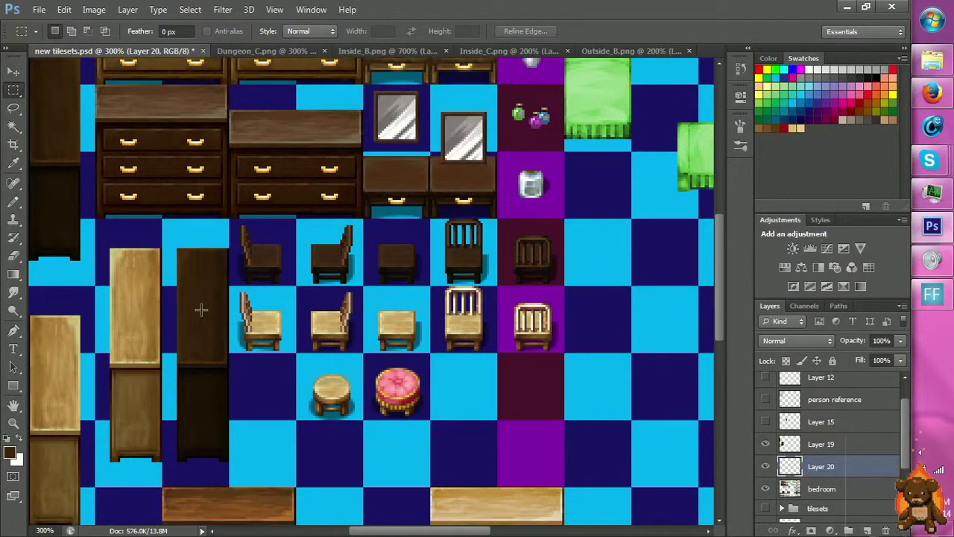
left_click_drag(114, 436, 225, 417)
key("g")
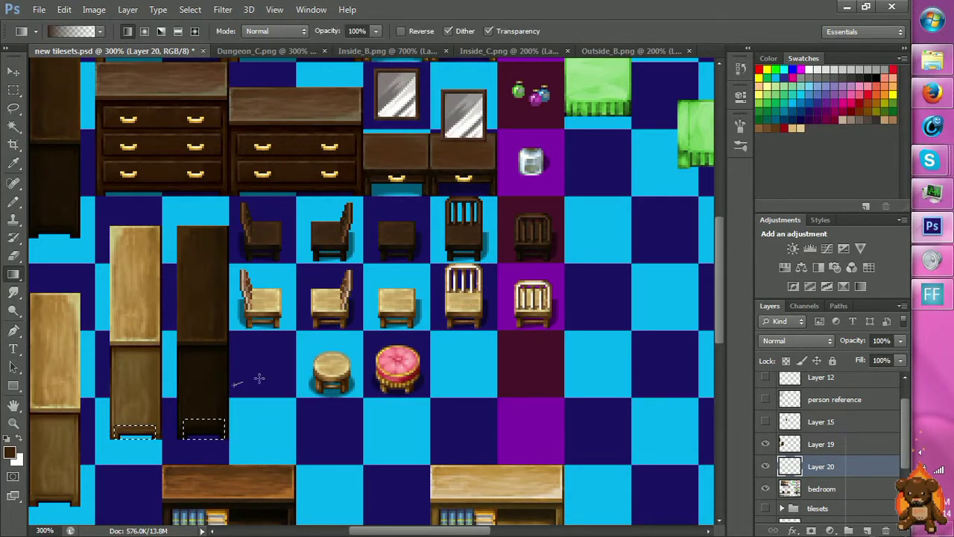
key("space")
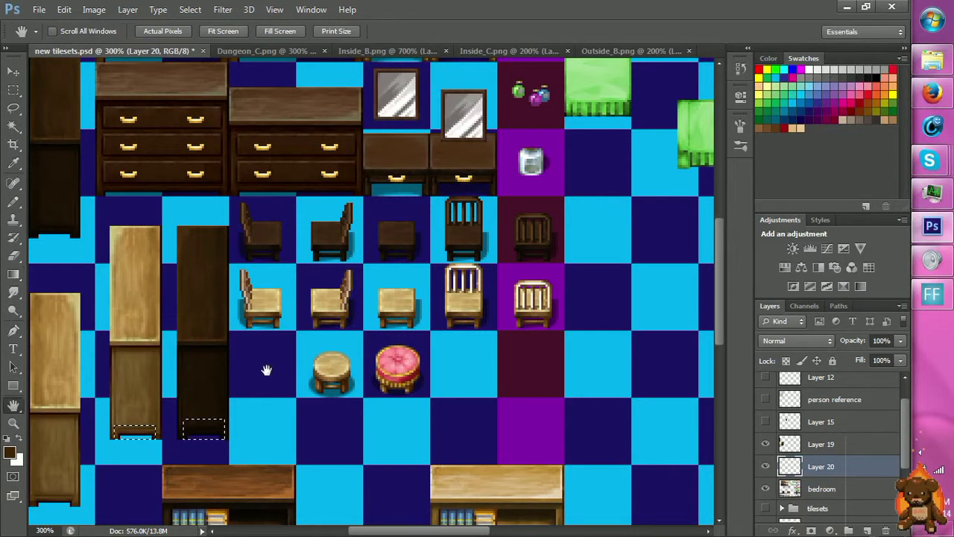
left_click_drag(266, 369, 397, 365)
key("m")
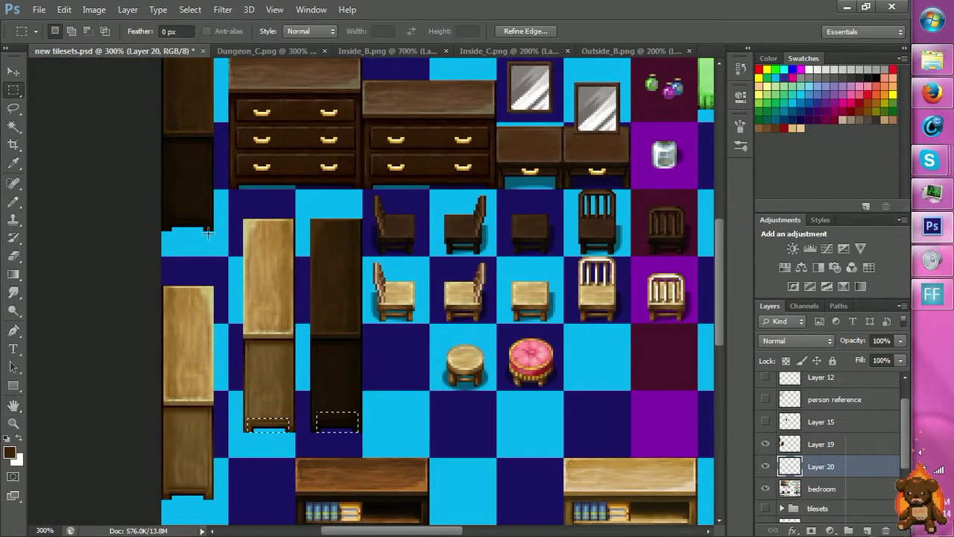
left_click_drag(211, 230, 165, 201)
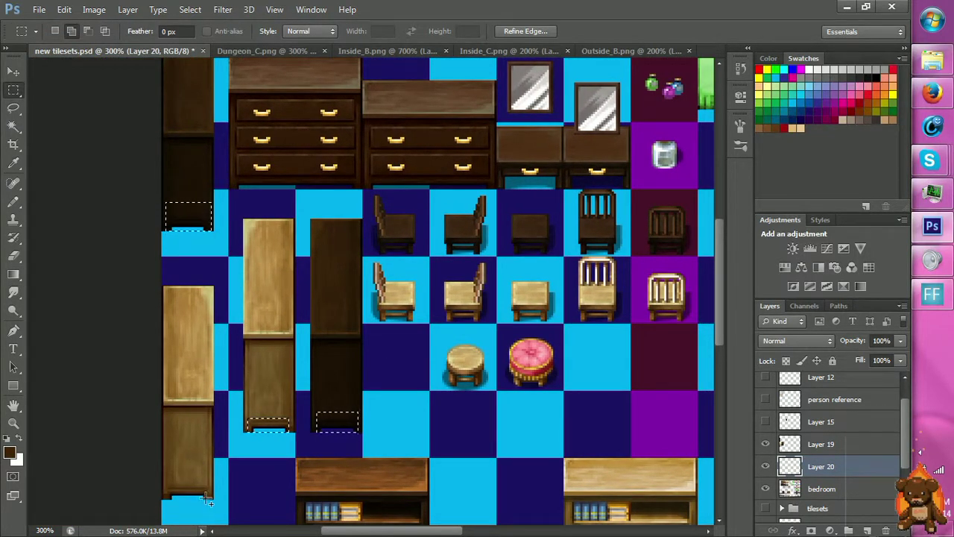
left_click_drag(208, 495, 167, 472)
left_click(14, 274)
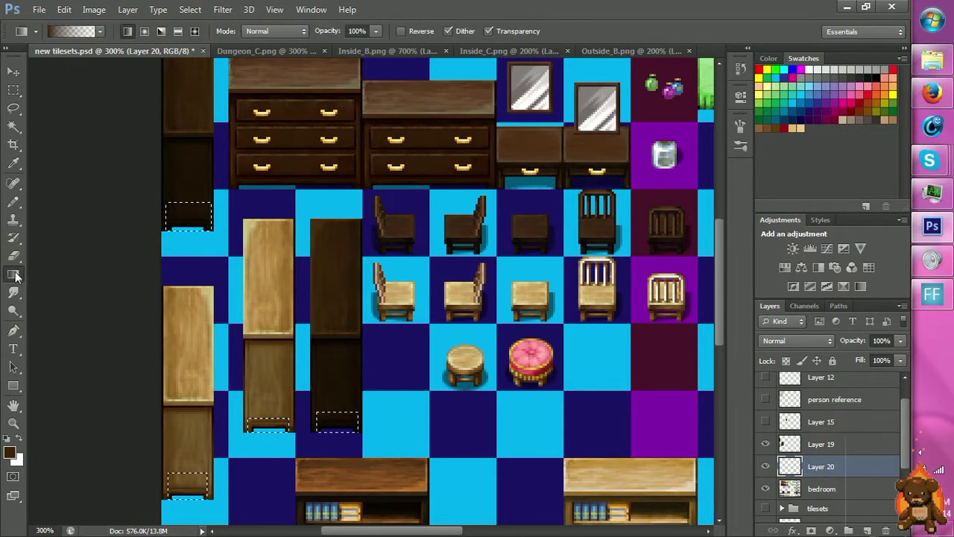
left_click_drag(17, 276, 41, 287)
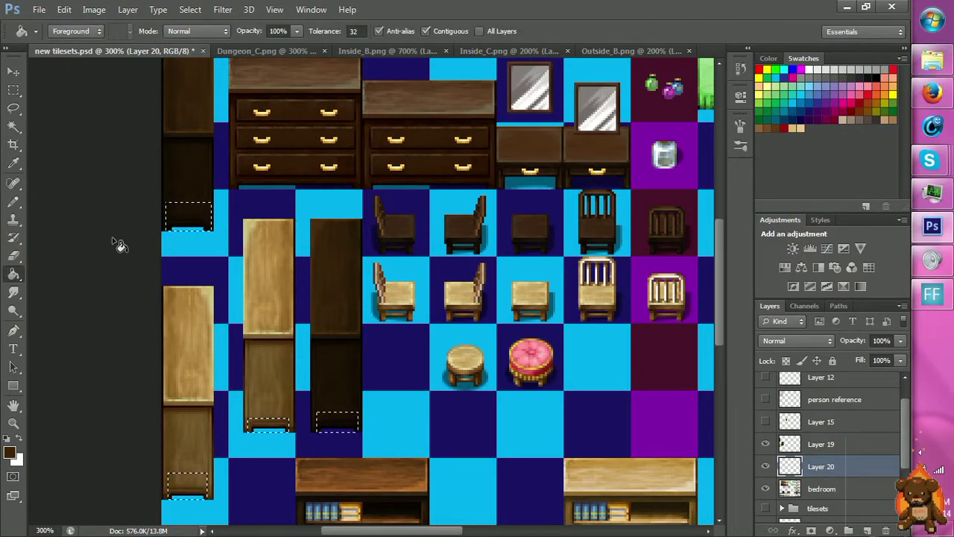
left_click(90, 10)
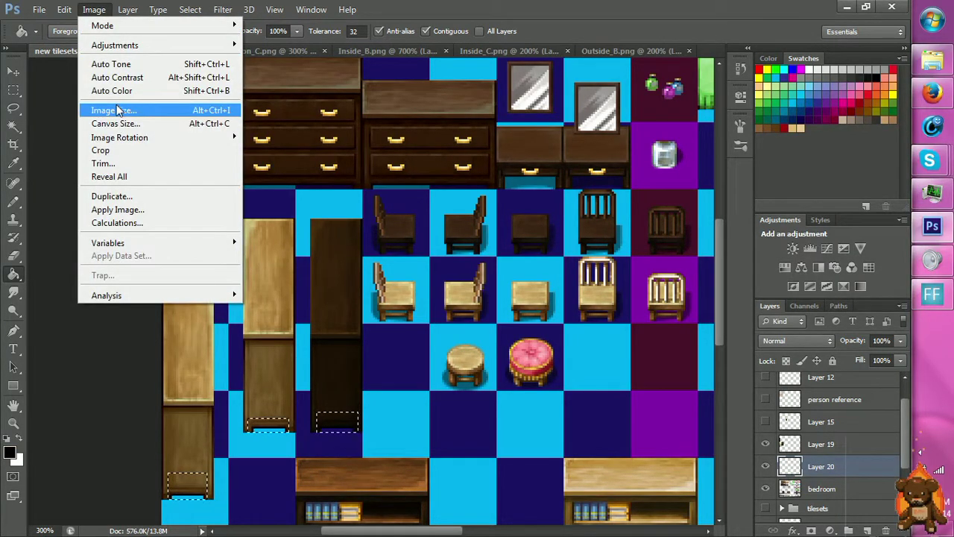
key("d")
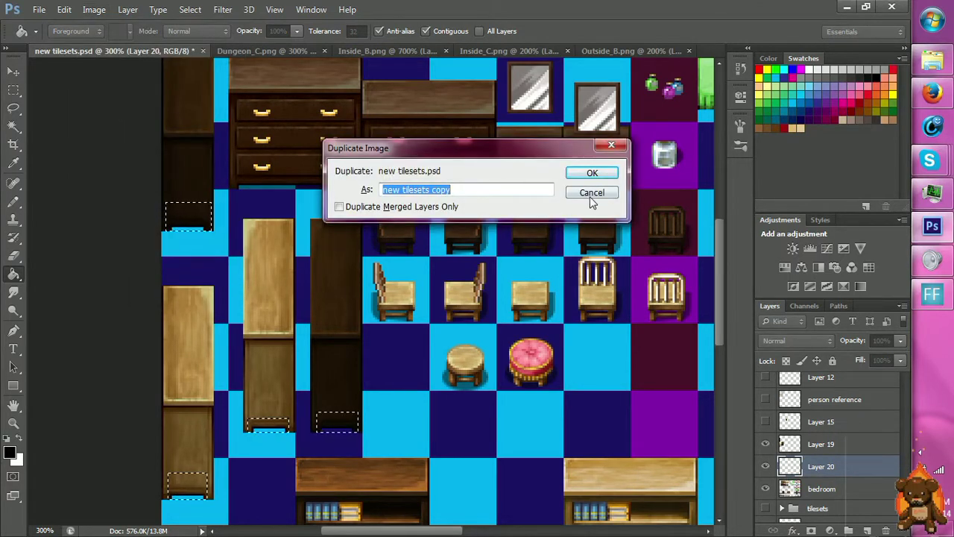
left_click(591, 193)
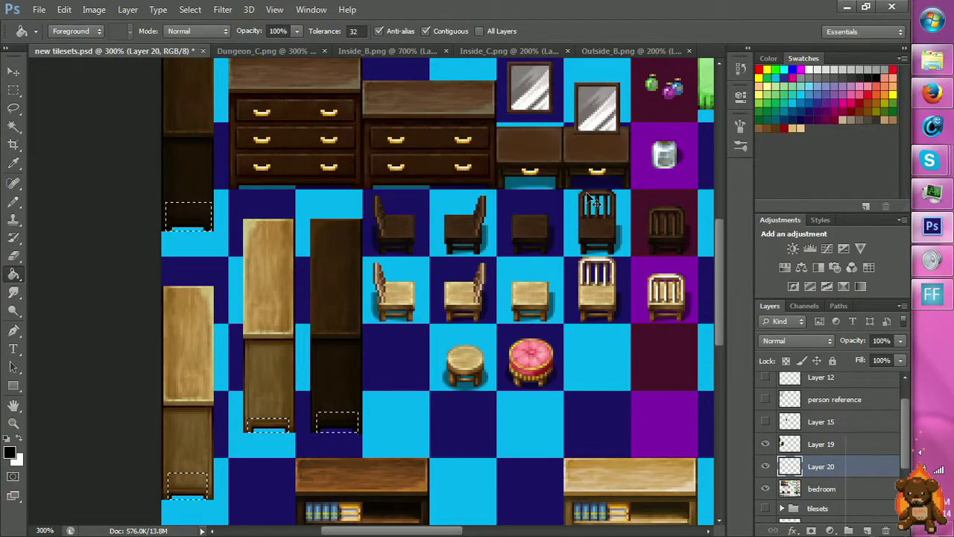
Fill the selected foot areas with the black foreground color in Normal mode at 30% opacity.
left_click(63, 10)
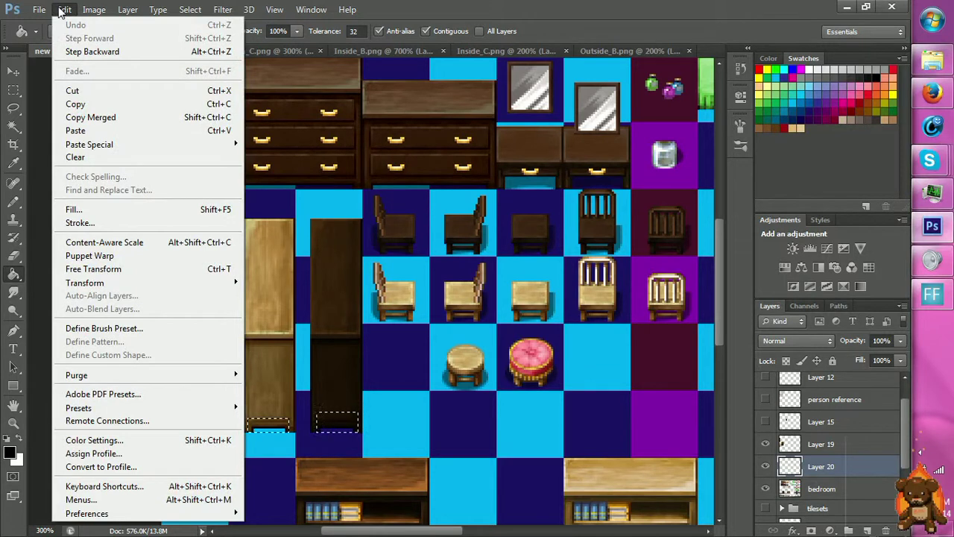
left_click(74, 210)
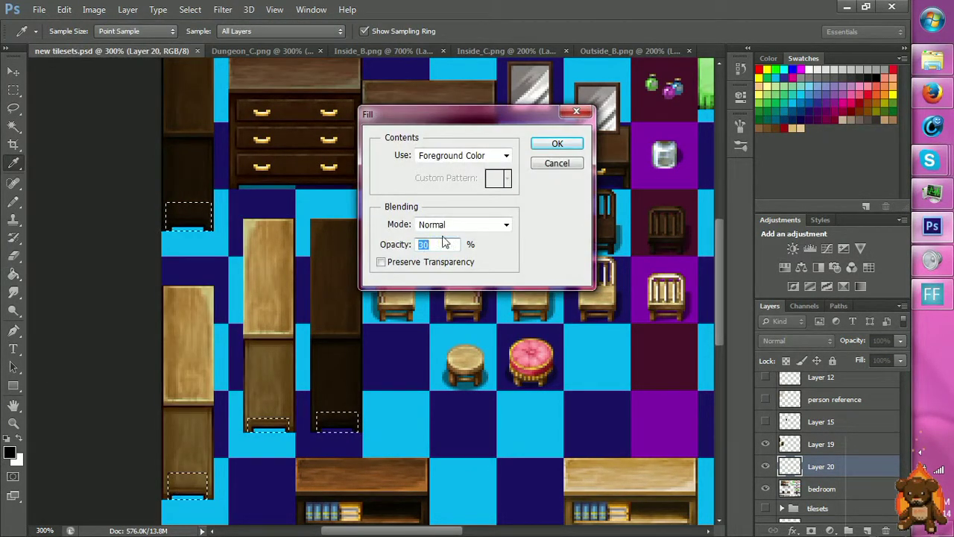
left_click(558, 145)
key("g")
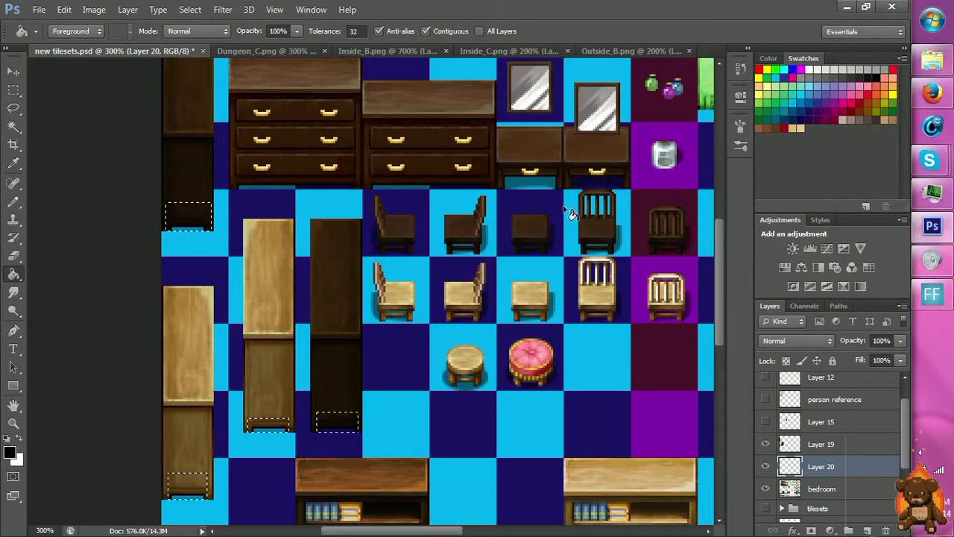
Merge Layer 19 down into the shadow layer, Layer 20, and clear the selection.
left_click(837, 445)
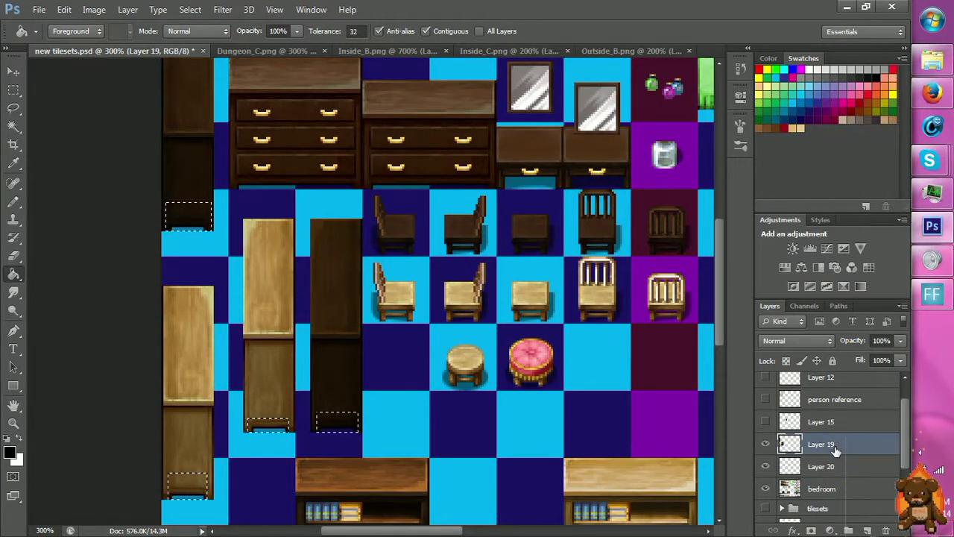
key("ctrl+e")
key("m")
Copy the light and dark dressers beside the chairs onto a new layer and place the copies over the mirrored vanity tables.
scroll(600, 373, "down", 10)
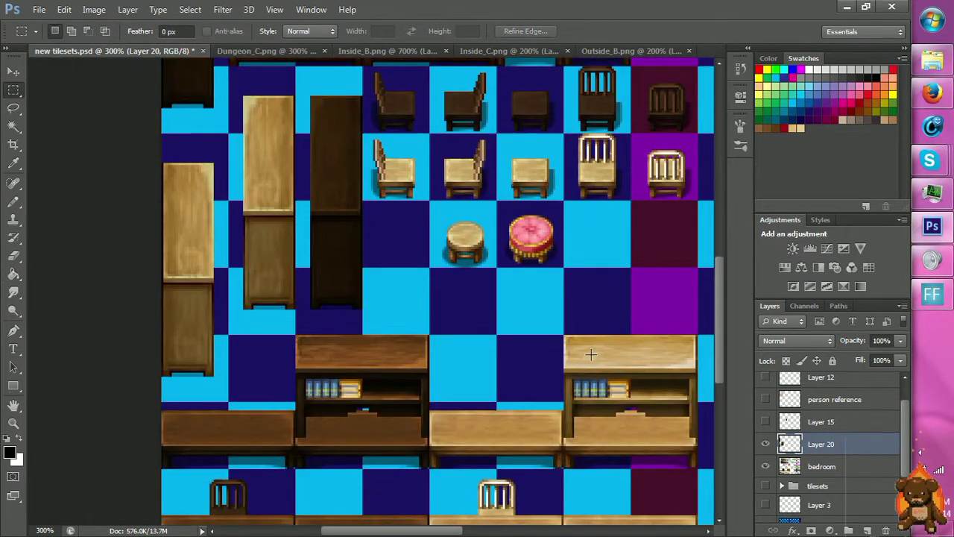
scroll(589, 353, "up", 4)
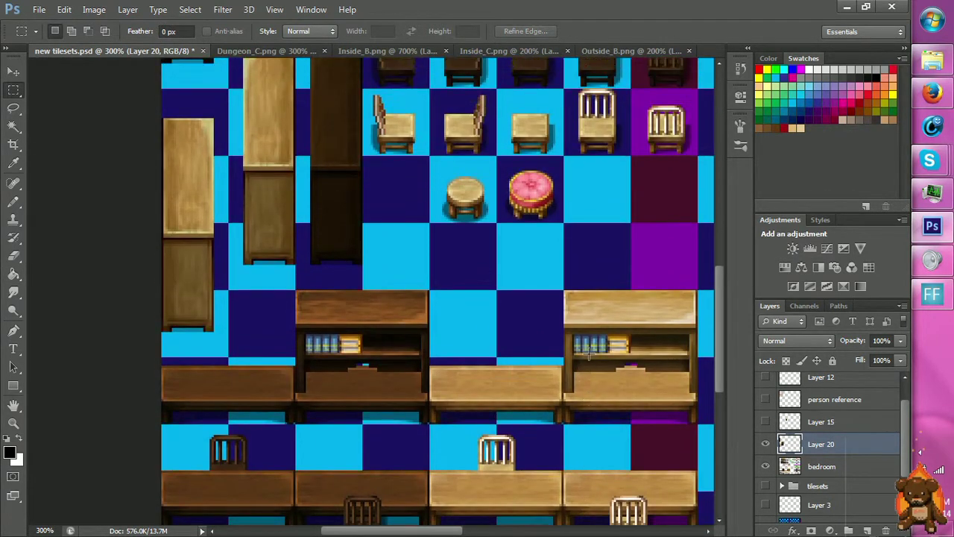
scroll(589, 353, "up", 7)
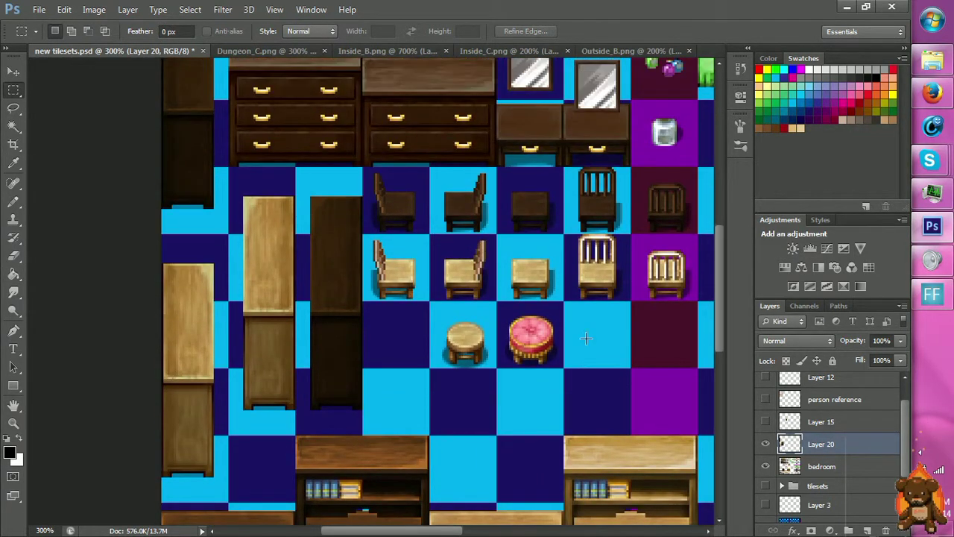
scroll(312, 229, "down", 1)
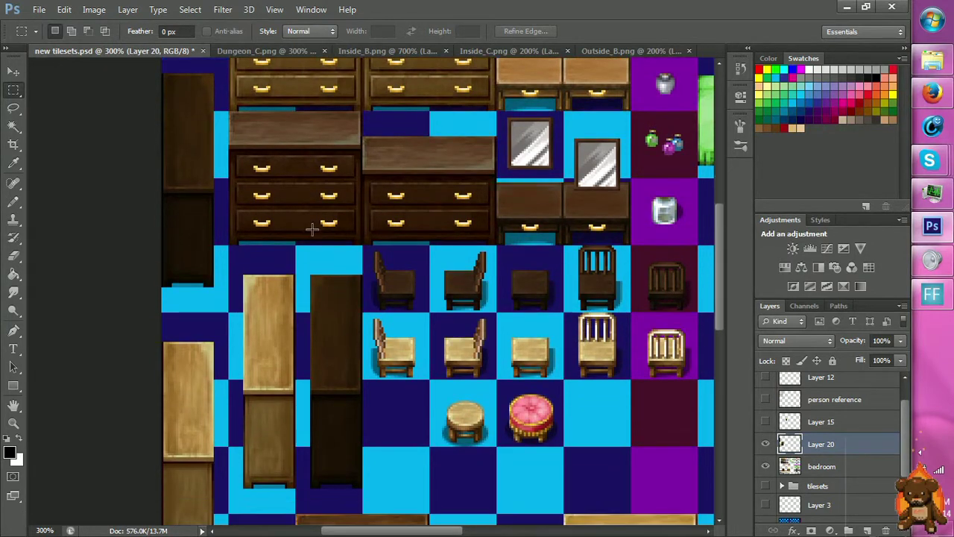
scroll(246, 256, "up", 1)
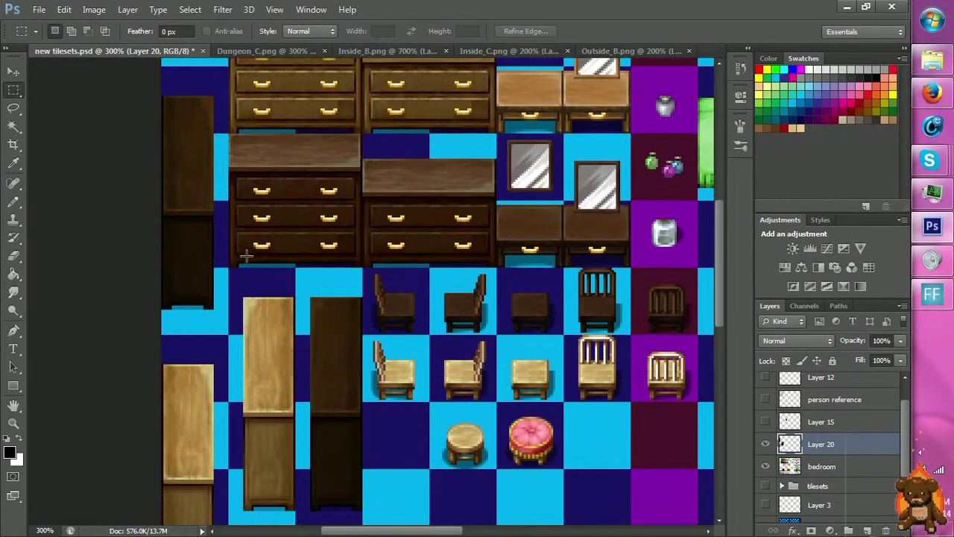
scroll(244, 256, "down", 2)
left_click_drag(237, 261, 366, 483)
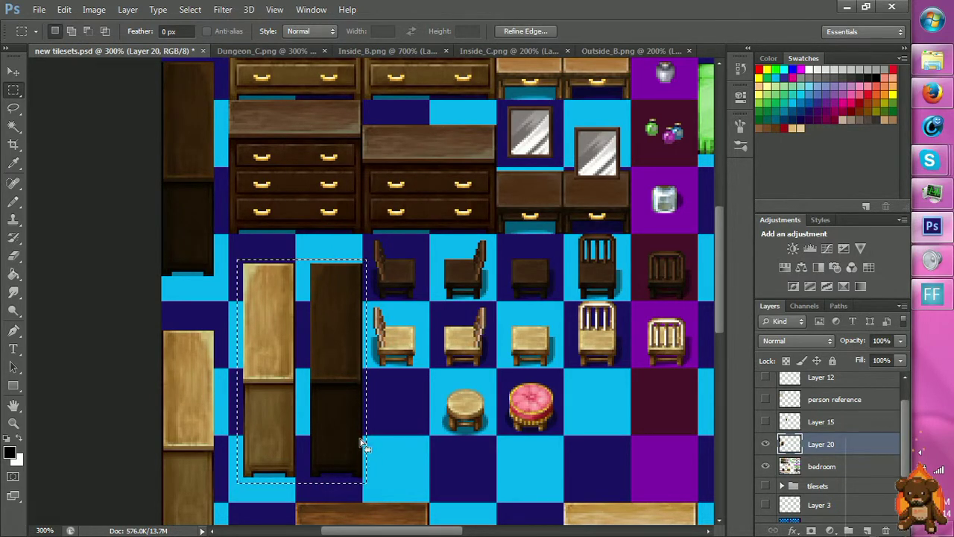
key("ctrl+j")
key("v")
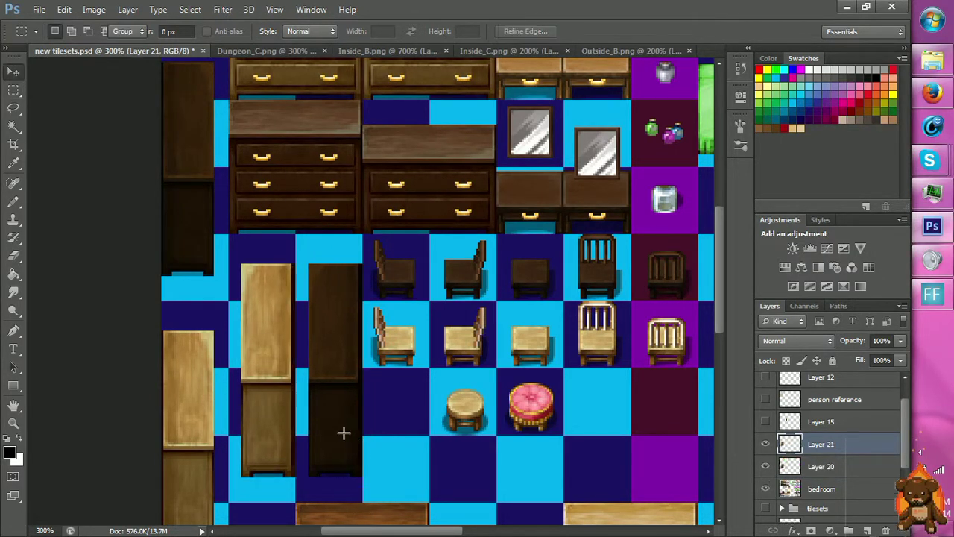
left_click_drag(321, 431, 573, 190)
Shorten both copied dressers by moving their upper parts down over the lower panels, then clear the selection.
scroll(578, 192, "up", 3)
key("z")
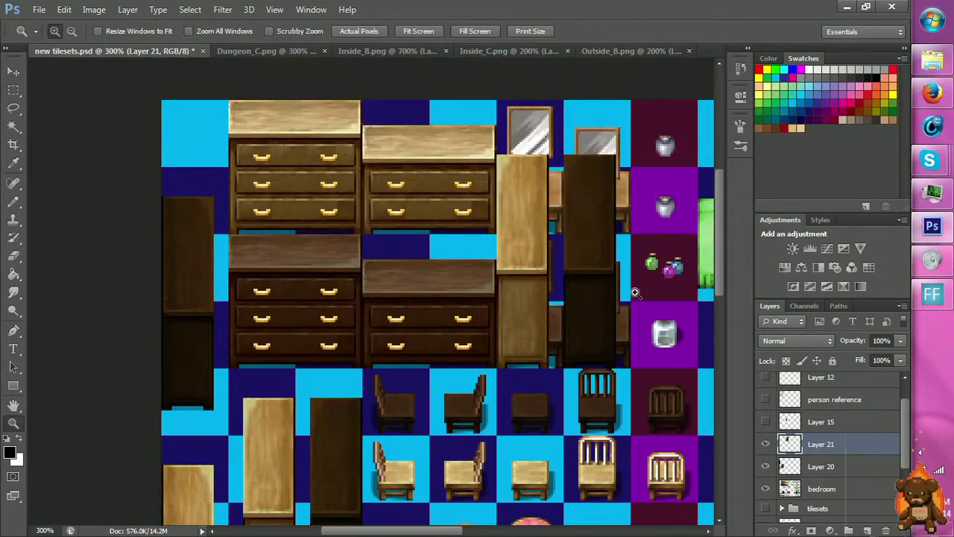
left_click(635, 293)
left_click(635, 295)
scroll(633, 283, "up", 2)
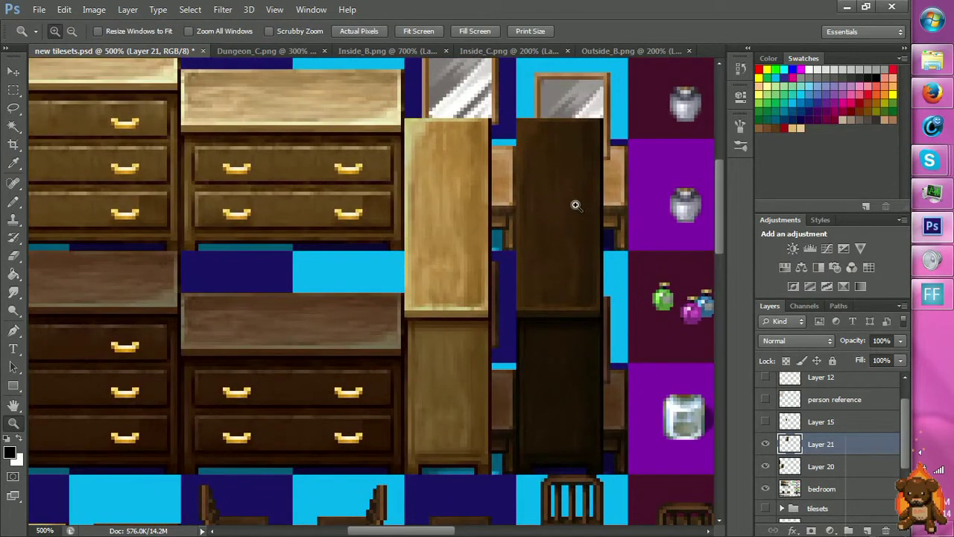
key("m")
left_click_drag(359, 102, 592, 294)
left_click_drag(641, 338, 641, 332)
key("v")
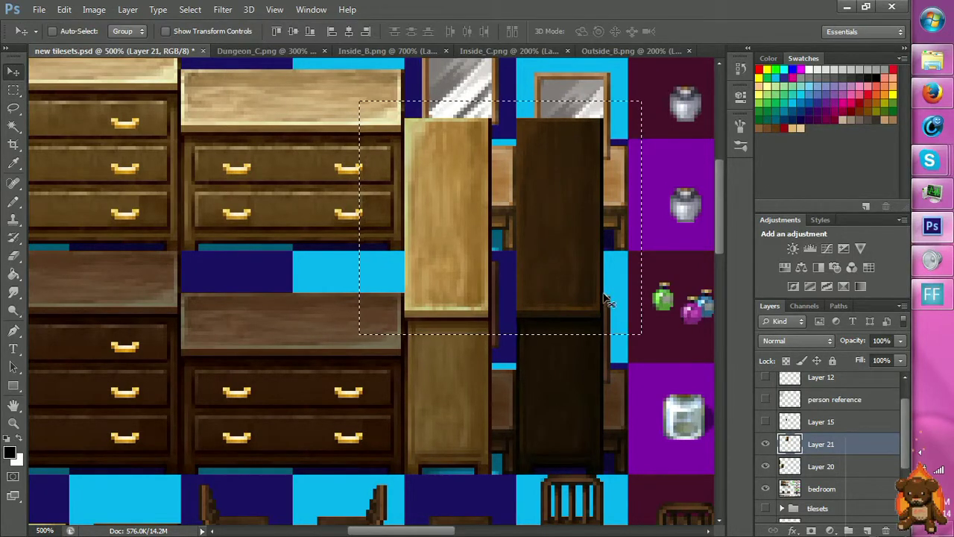
left_click_drag(604, 297, 613, 331)
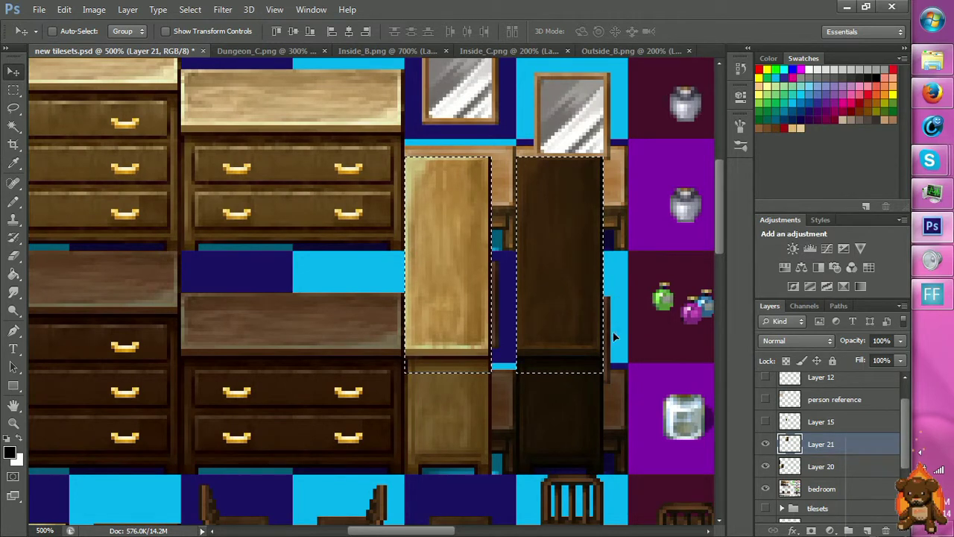
key("m")
key("ctrl+d")
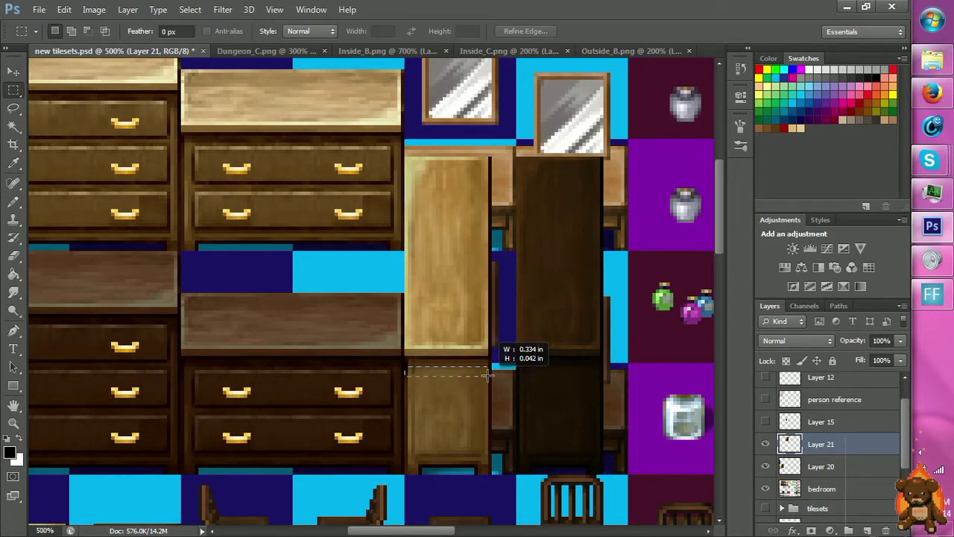
Blur a narrow strip below the top's front edge on both shortened dressers, then clear the selection.
left_click_drag(519, 370, 602, 380)
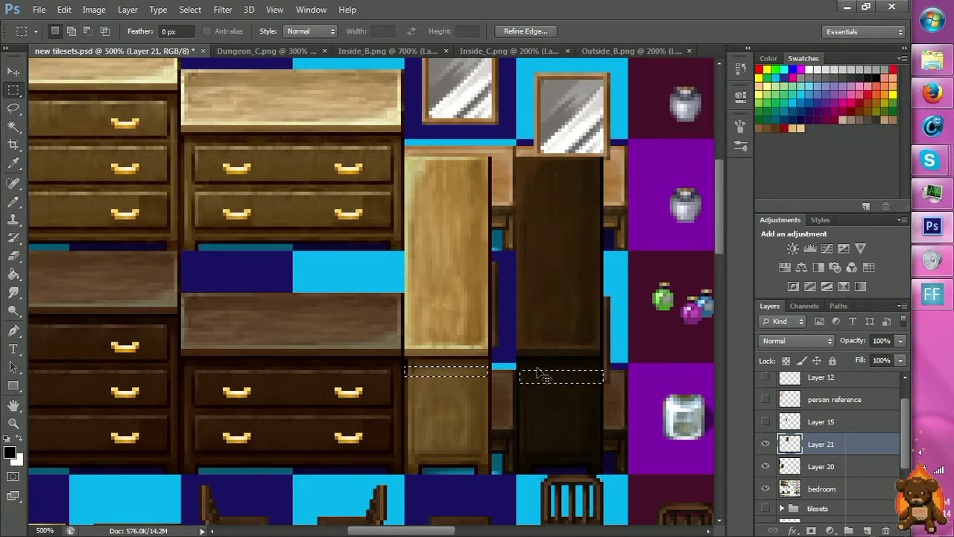
left_click_drag(519, 368, 601, 379)
key("z")
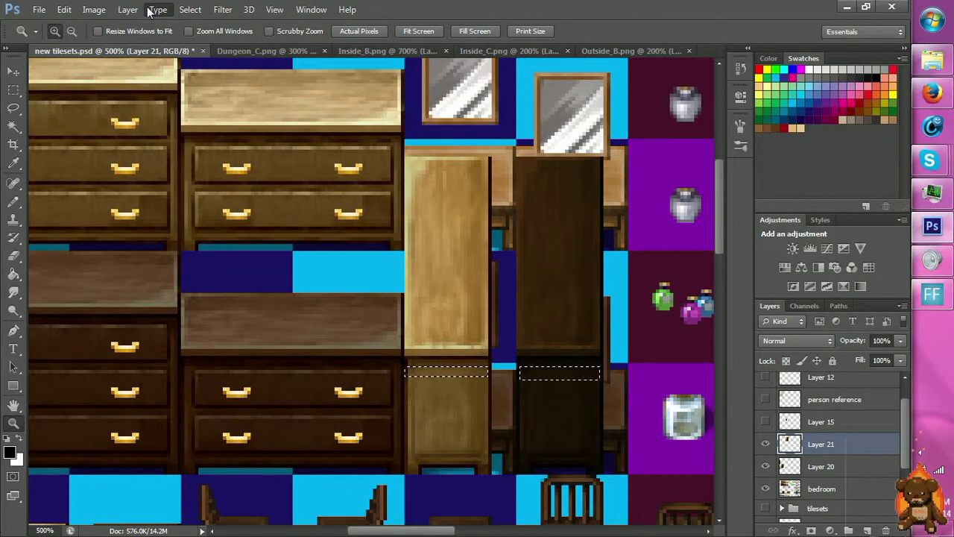
left_click(221, 9)
mouse_move(190, 9)
mouse_move(223, 9)
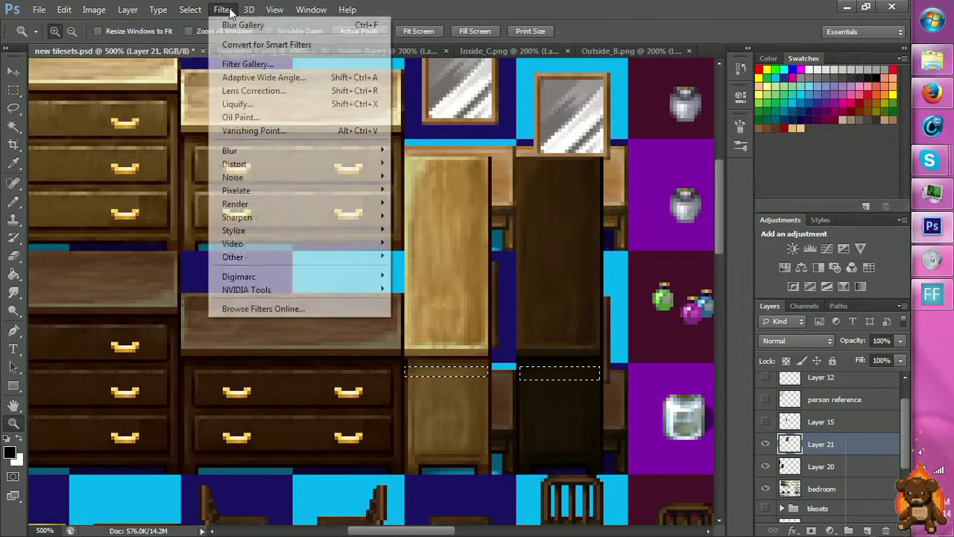
mouse_move(328, 150)
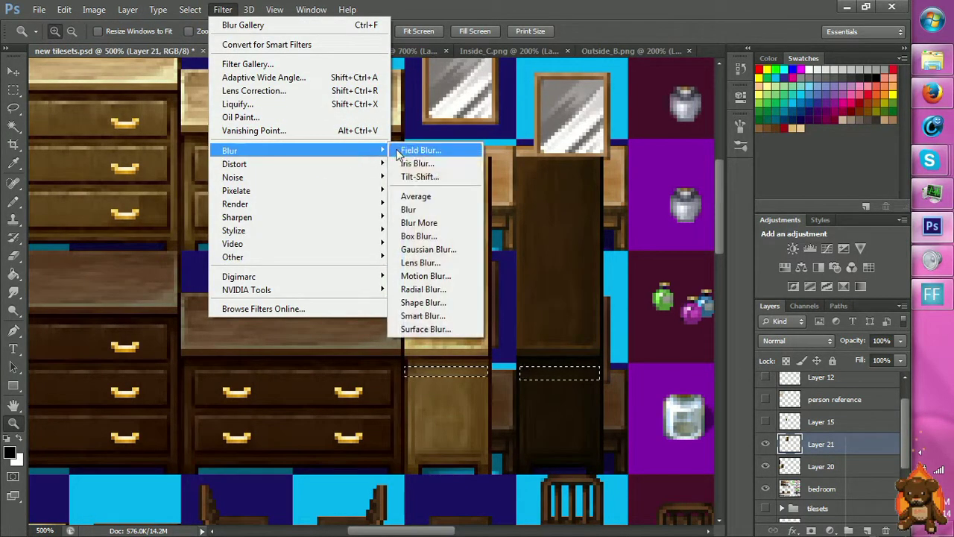
left_click(410, 209)
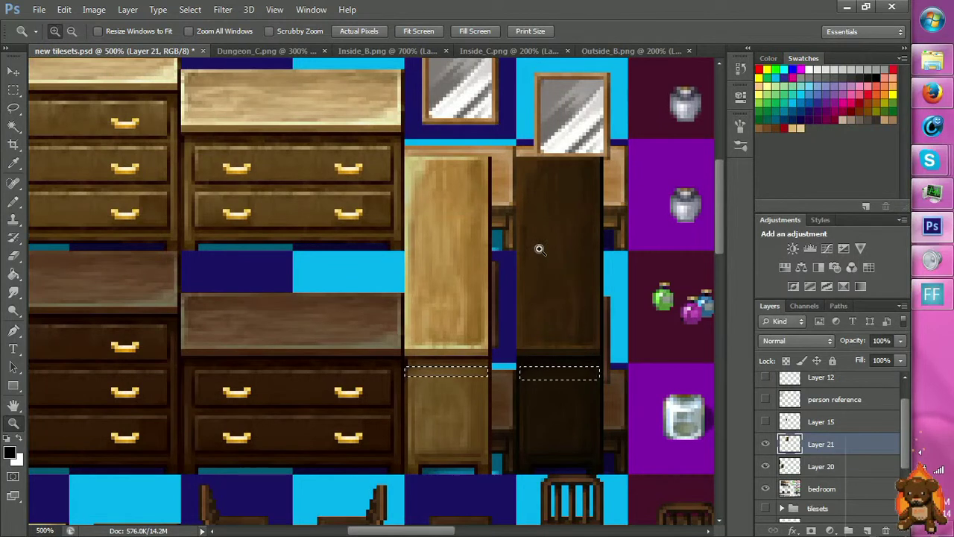
key("m")
key("ctrl+d")
Create a new layer directly above Layer 20 and sample the tan wood color from the light dresser's top.
left_click(821, 468)
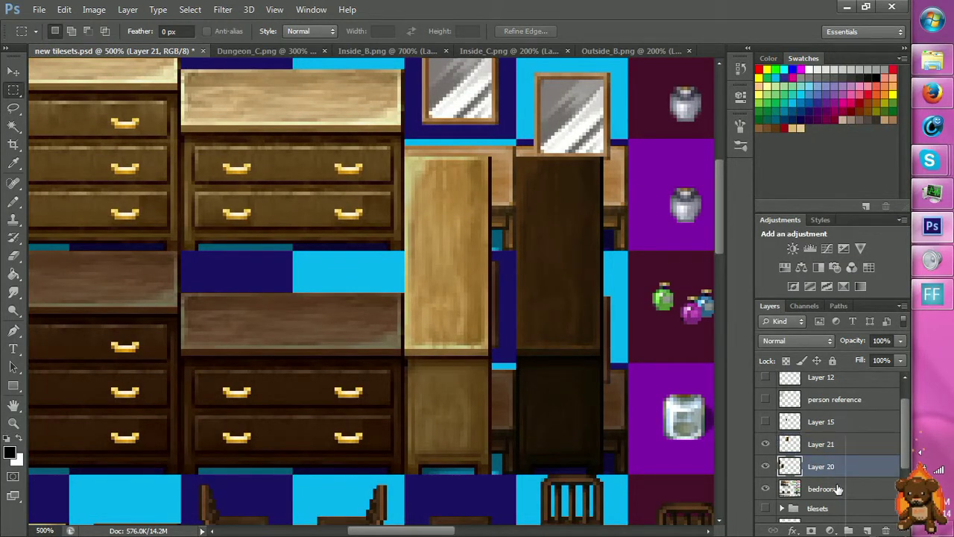
left_click(864, 530)
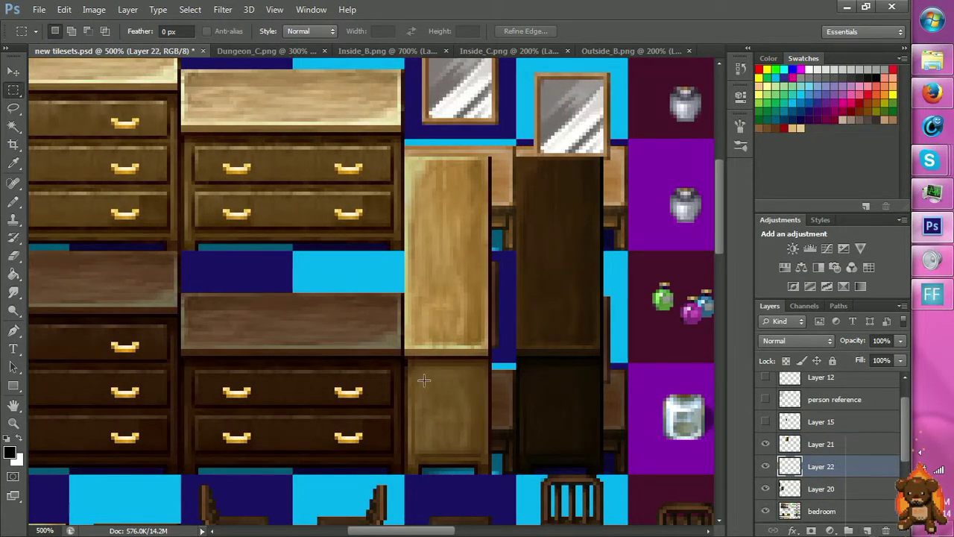
key("i")
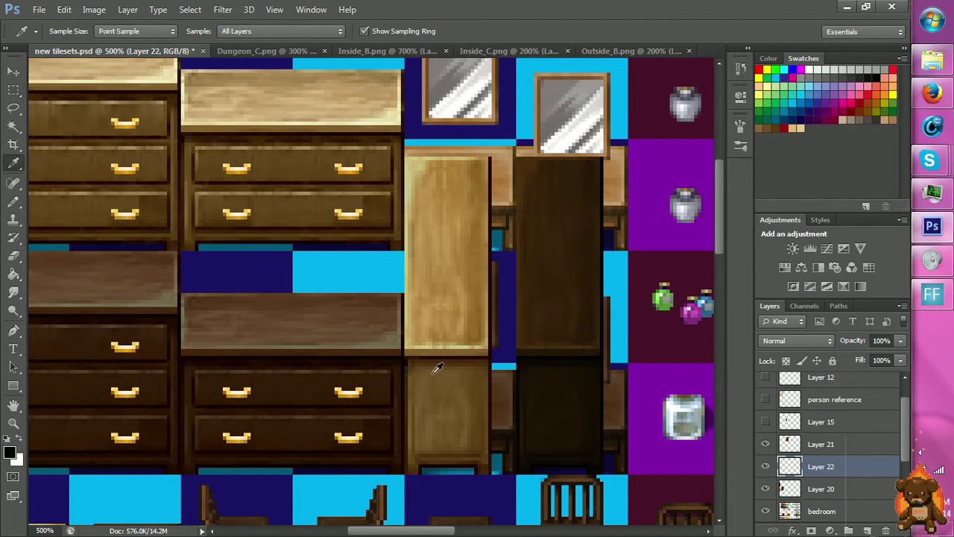
left_click(440, 272)
Fill a small area behind the left seam of the shortened light dresser with the sampled tan on Layer 22, then clear the selection.
left_click(766, 445)
key("m")
mouse_move(407, 343)
left_mouse_down()
mouse_move(444, 380)
mouse_move(442, 401)
left_mouse_up()
key("g")
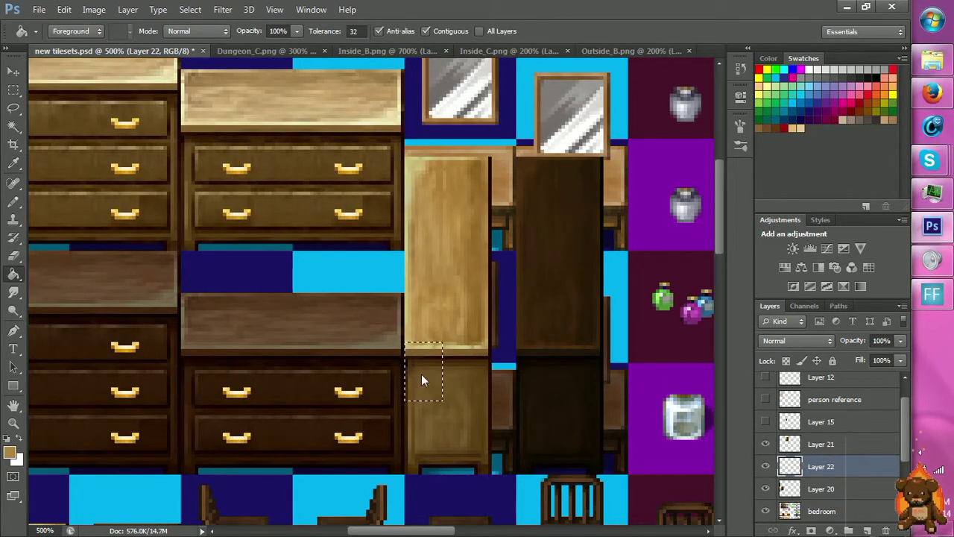
key("m")
key("ctrl+d")
Merge Layer 21 down into Layer 22 and toggle the merged layer's visibility to check the dressers.
left_click(805, 447)
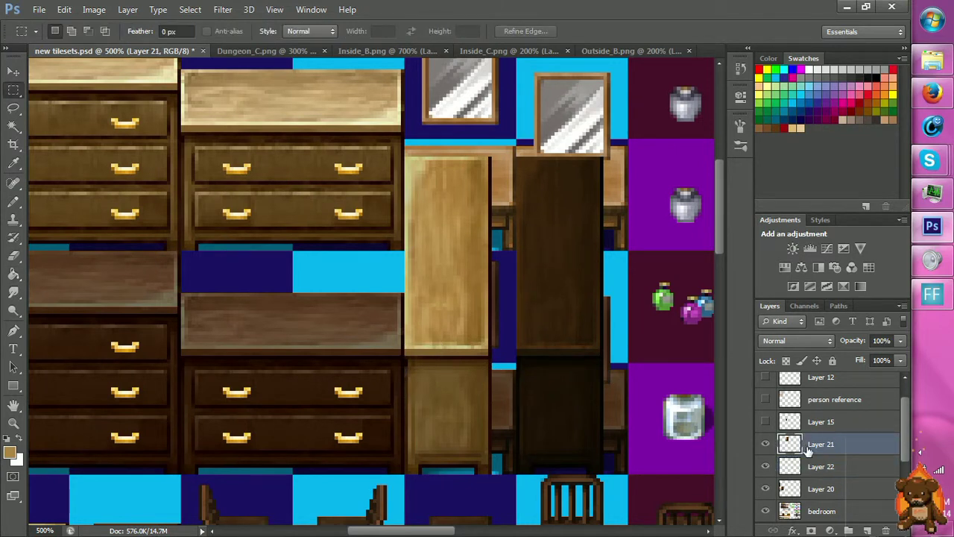
key("ctrl+e")
left_click(765, 444)
left_click(765, 444)
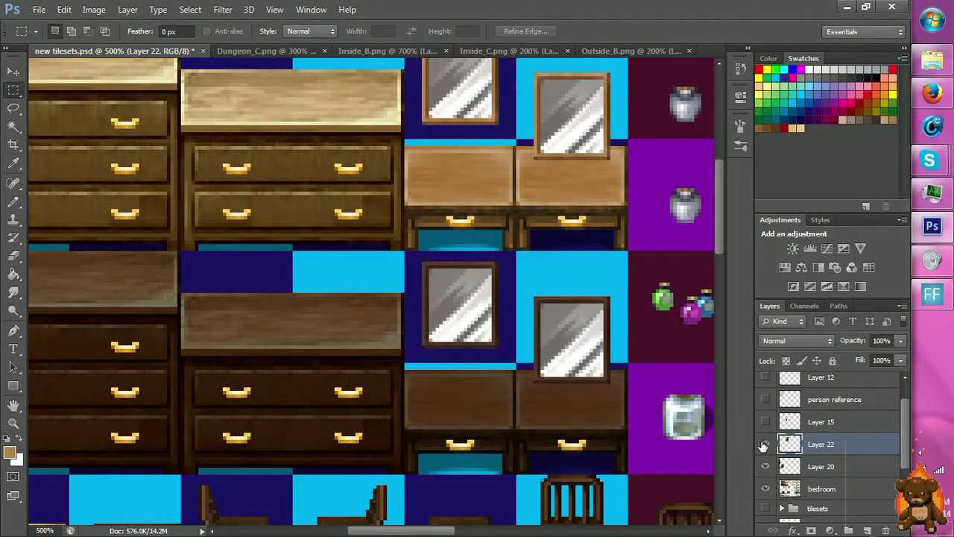
Move both shortened dressers off the vanity tables to the empty tiles between the chairs and the beds.
key("z")
left_click(628, 393, "alt")
left_click(628, 393, "alt")
left_click(628, 393, "alt")
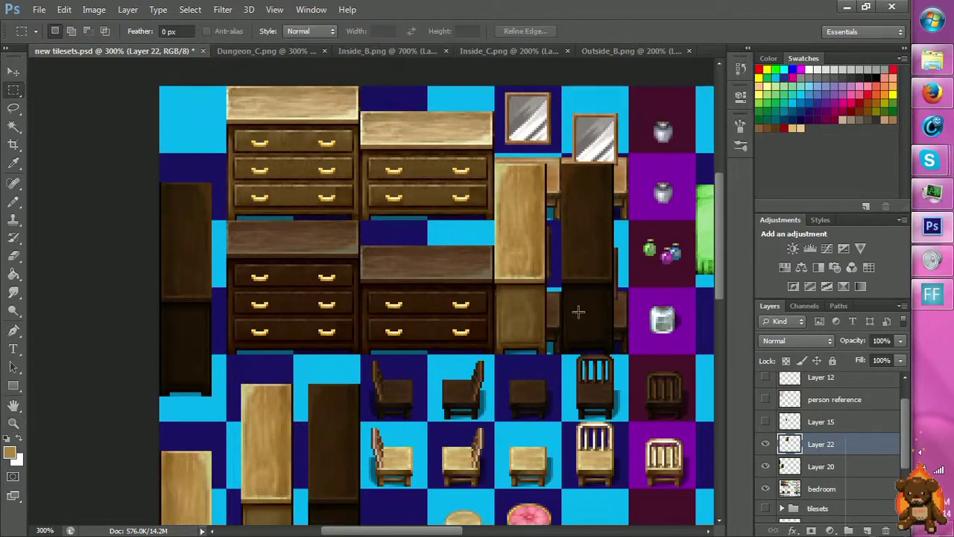
key("h")
left_click_drag(582, 331, 415, 322)
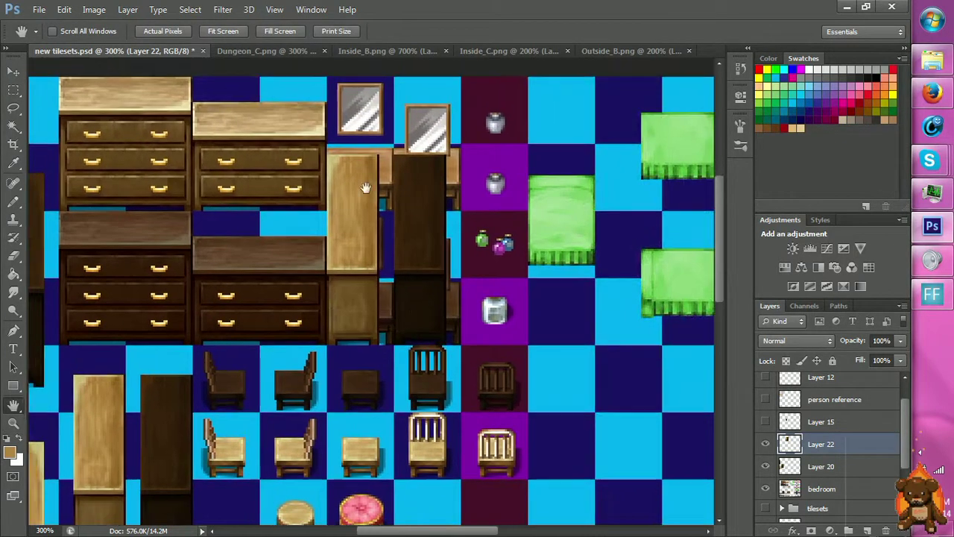
key("m")
left_click_drag(306, 123, 470, 367)
left_click_drag(408, 282, 673, 472)
Shift the two shortened dressers slightly toward the beds, centering them in the free space.
key("h")
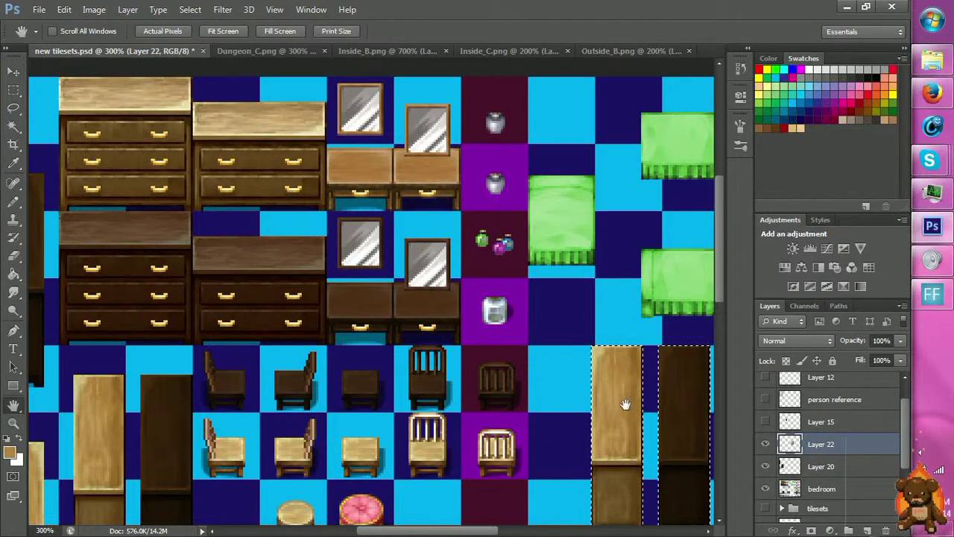
left_click_drag(544, 365, 305, 211)
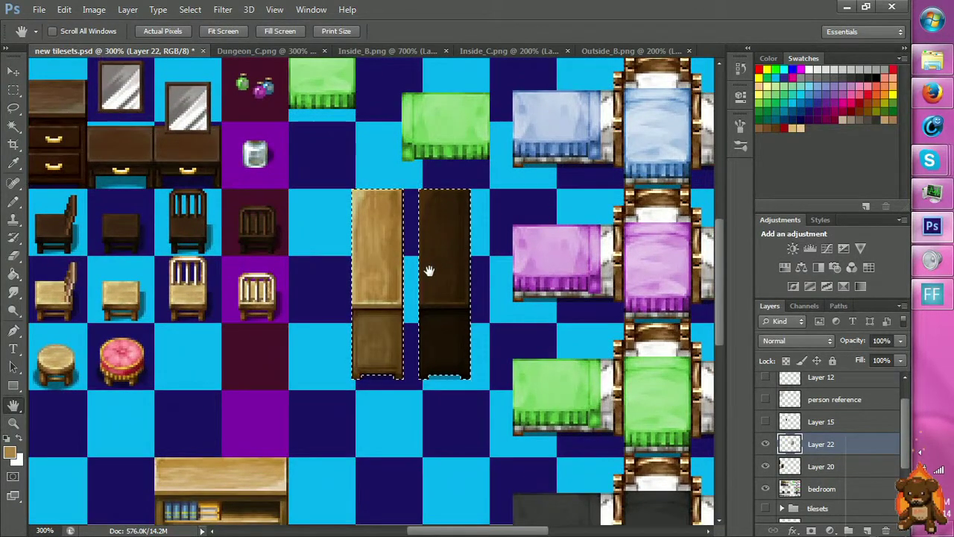
key("v")
left_click_drag(451, 296, 469, 299)
scroll(469, 299, "down", 5)
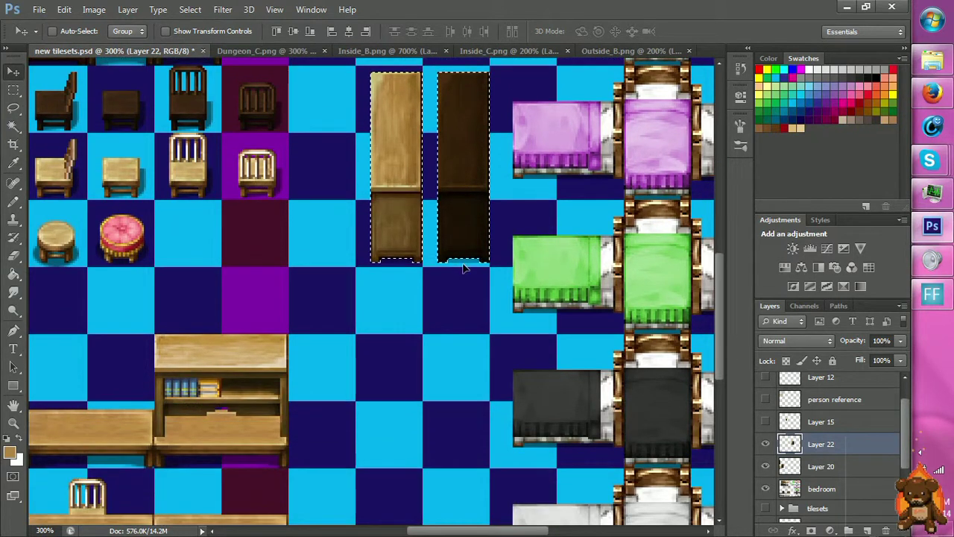
scroll(462, 260, "up", 5)
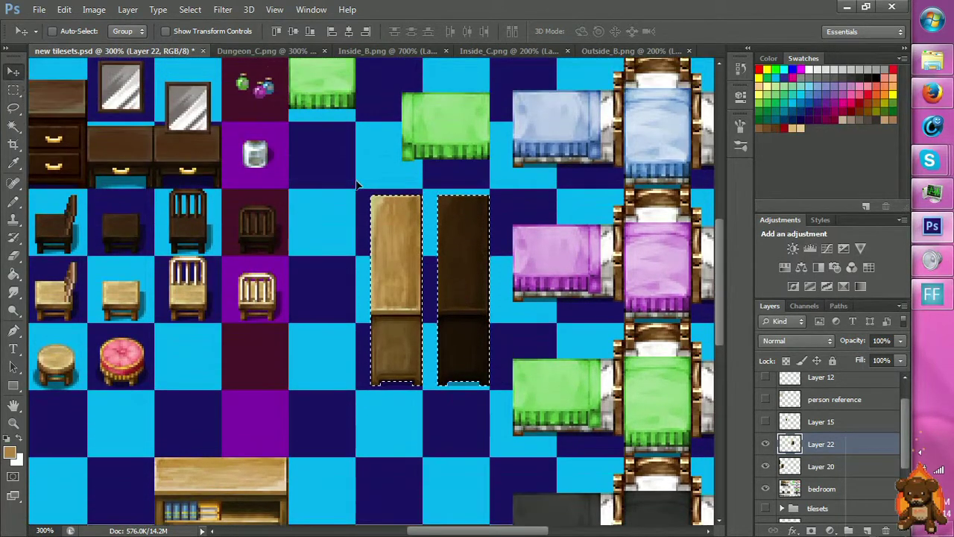
Copy both shortened dressers onto a new layer, mirror the copies horizontally, and place them directly below the originals.
key("m")
left_click_drag(352, 181, 488, 421)
key("ctrl+j")
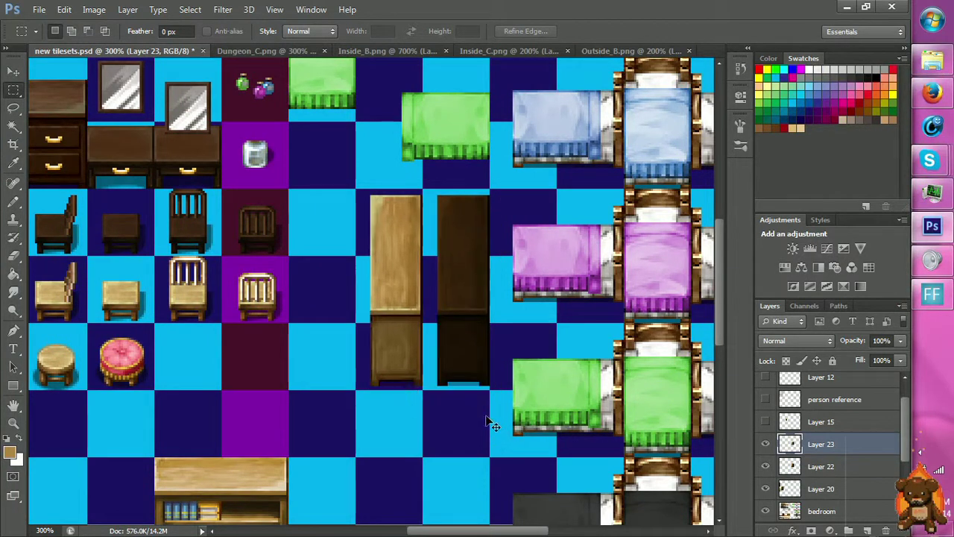
key("v")
left_click_drag(304, 337, 464, 375)
scroll(447, 335, "down", 5)
left_click_drag(417, 350, 456, 353)
Move the mirrored dressers up slightly, keeping the dark one's side flush with the tile grid.
key("z")
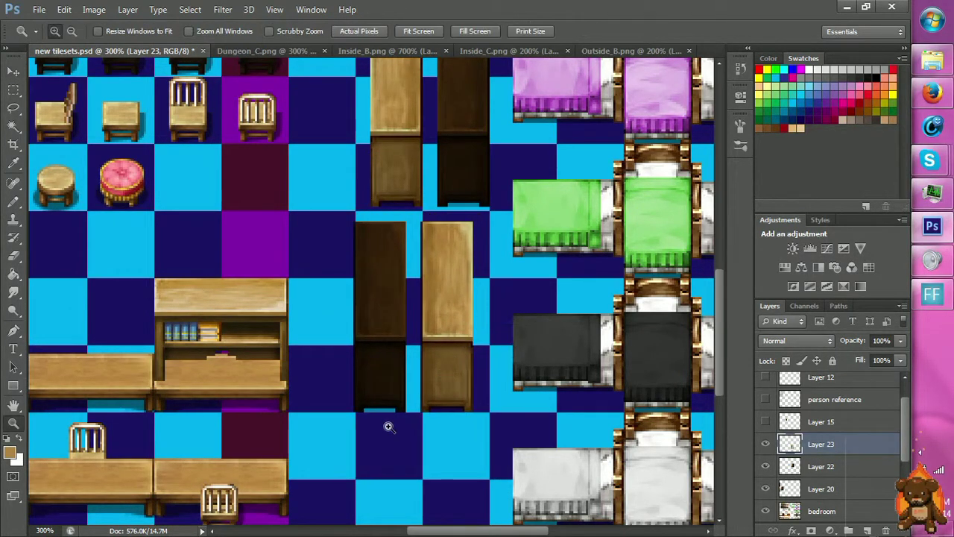
left_click(387, 425)
left_click(396, 385)
left_click(398, 366)
key("v")
left_click_drag(398, 366, 411, 330)
scroll(513, 320, "up", 6)
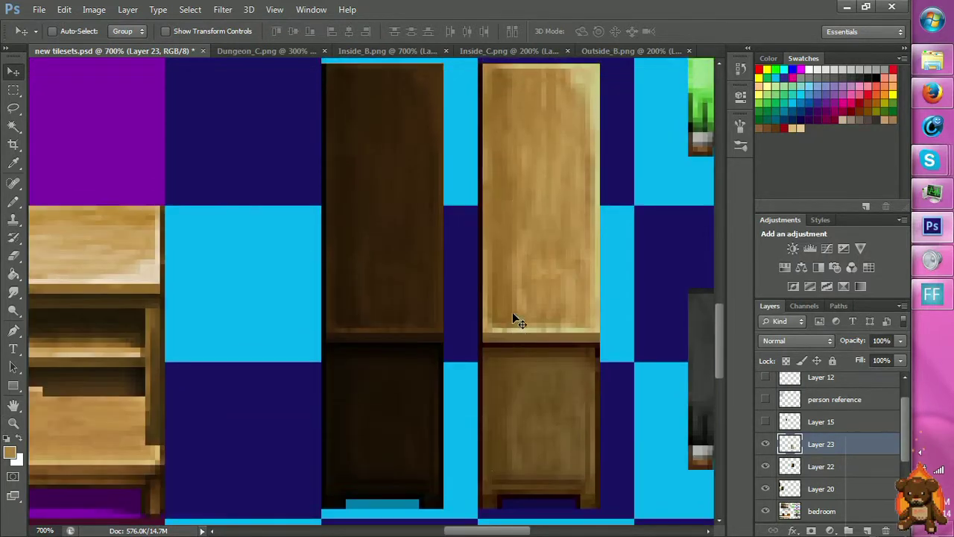
Merge Layers 23, 22 and 20 down into the bedroom layer.
key("z")
left_click(317, 388, "alt")
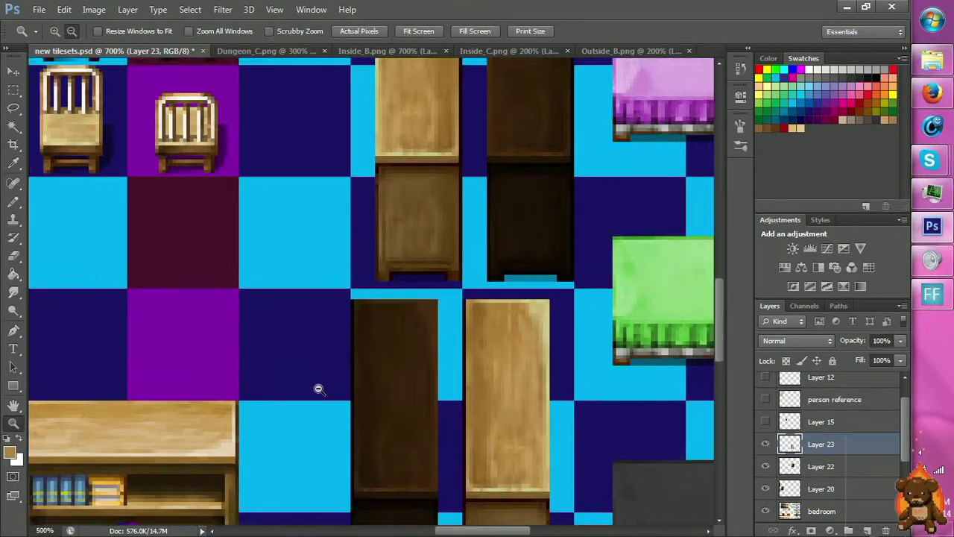
left_click(316, 387, "alt")
left_click(313, 385, "alt")
left_click(311, 379, "alt")
left_click(306, 370, "alt")
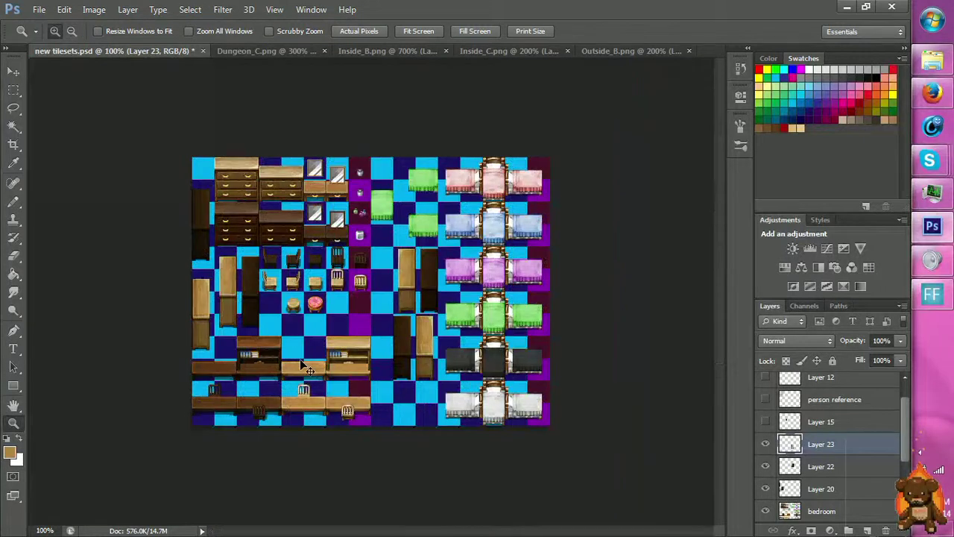
key("ctrl+e")
key("ctrl+e")
key("ctrl+e")
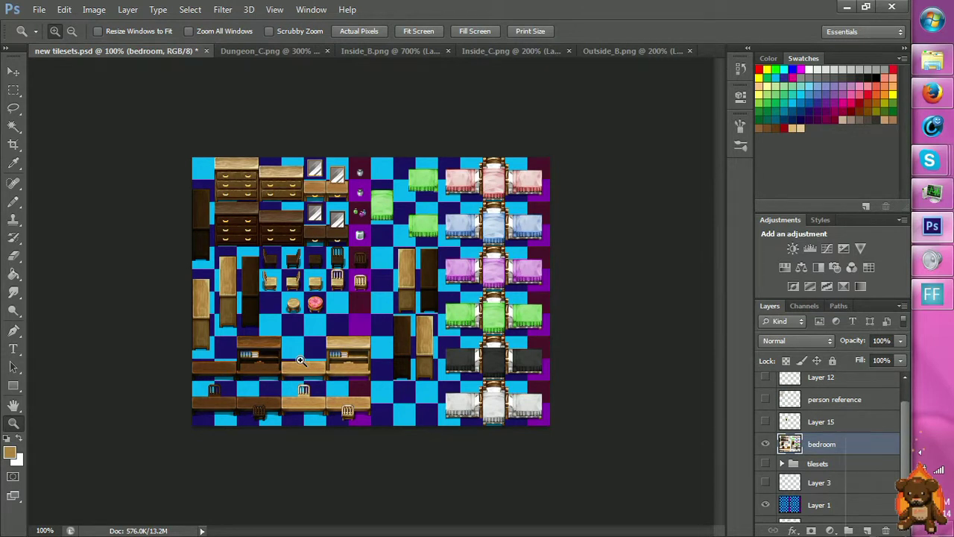
left_click(280, 340)
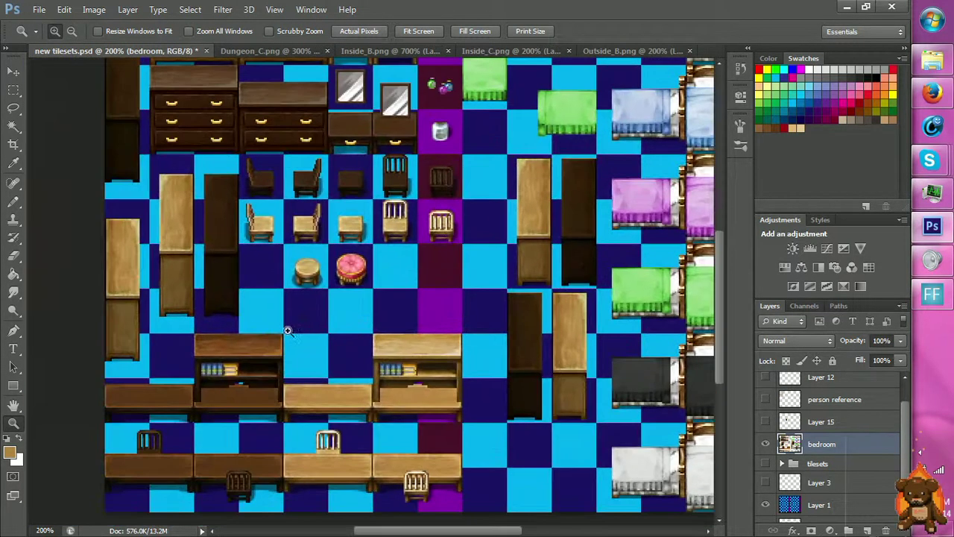
scroll(507, 304, "down", 3)
left_click(515, 309, "alt")
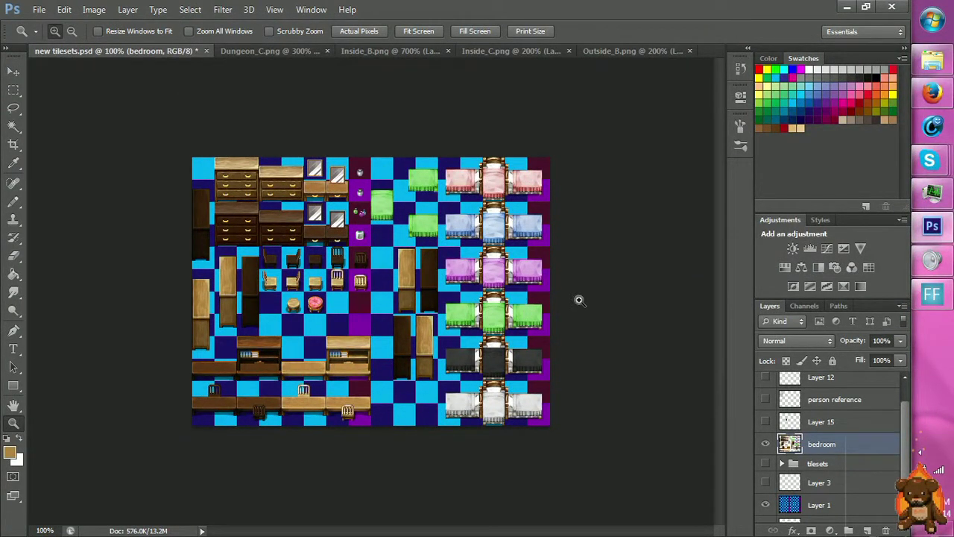
left_click(945, 298)
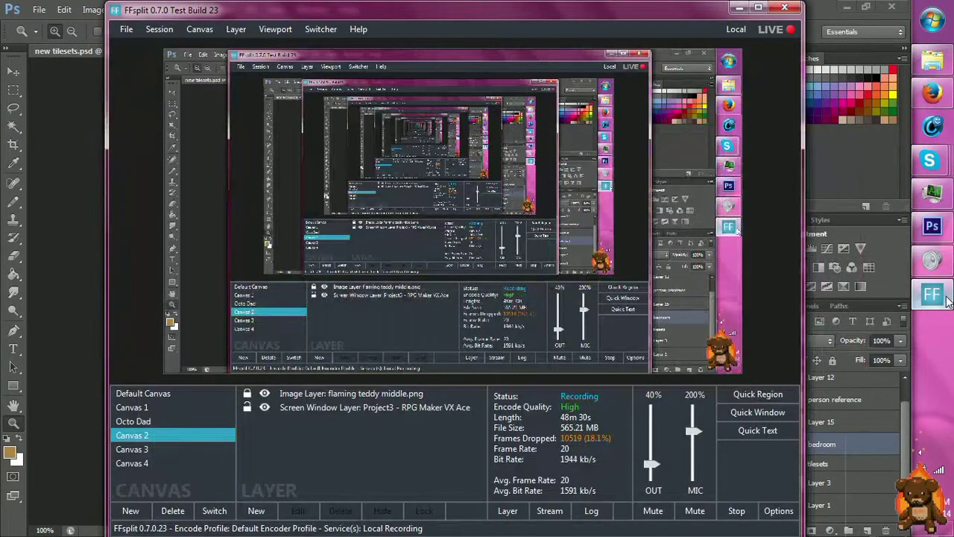
left_click(945, 298)
key("v")
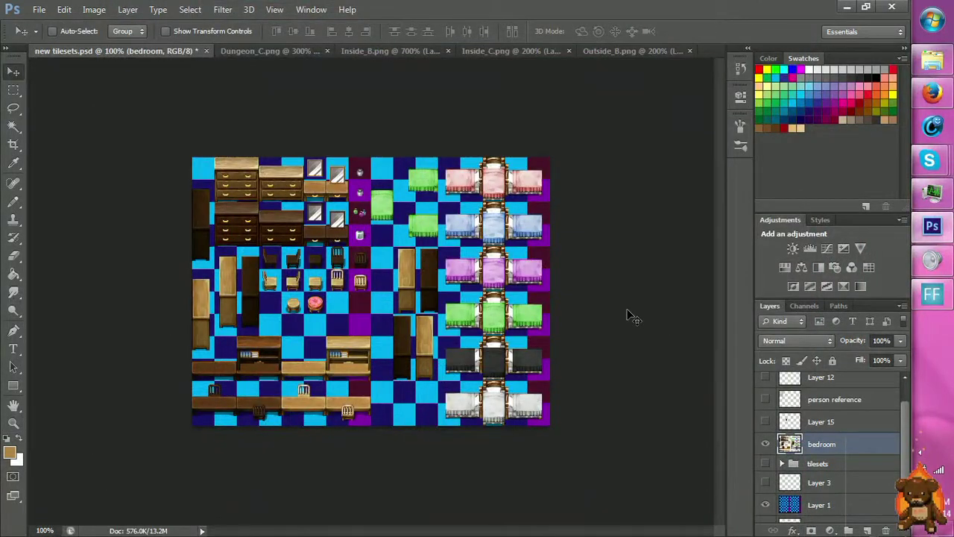